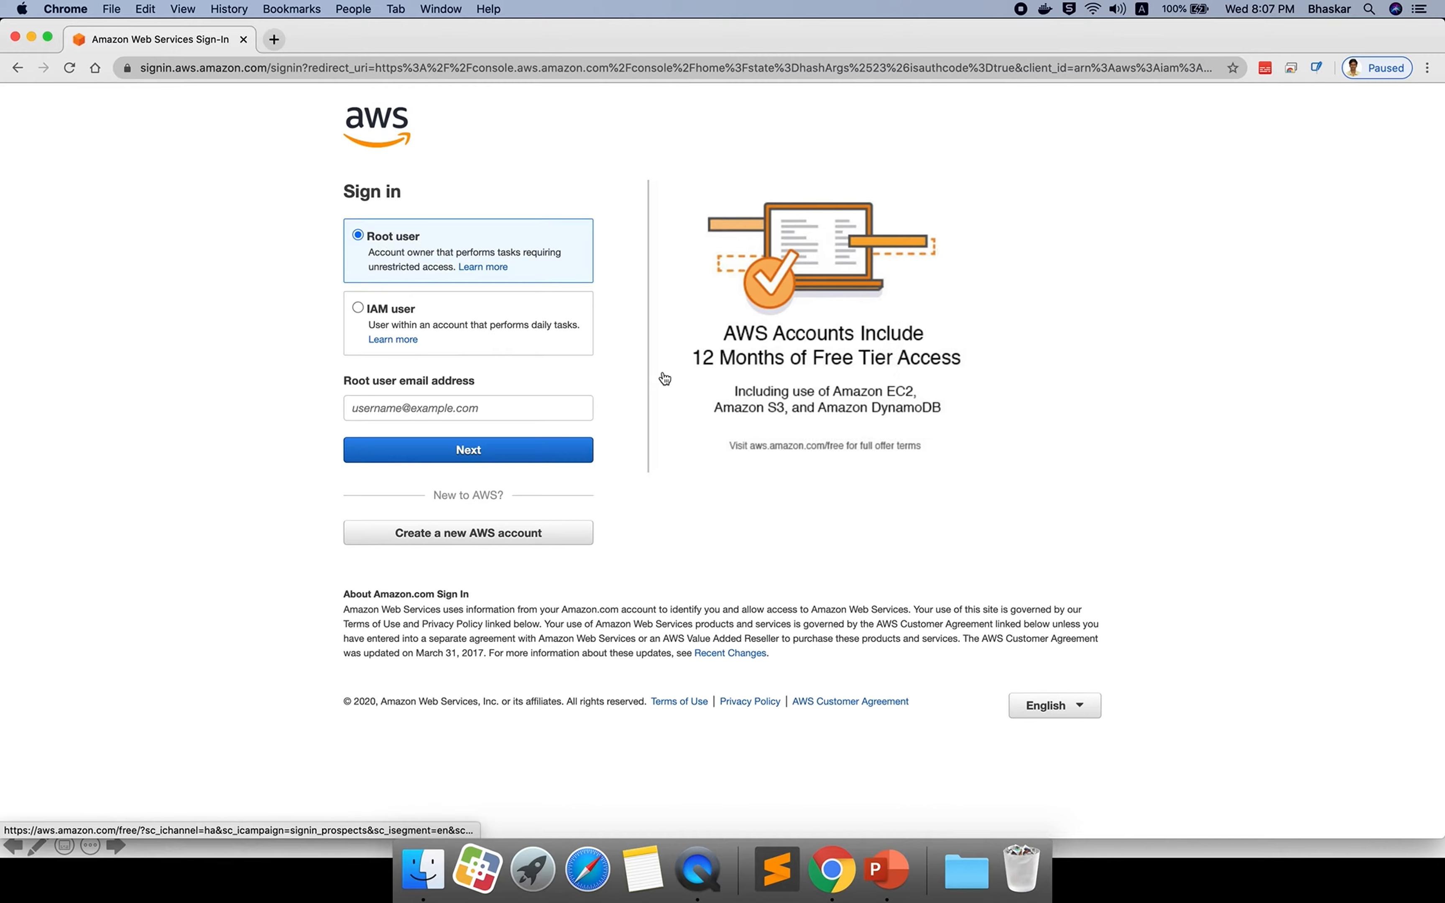
- Sign in as the root user with the saved email, the account password and the MFA code
click(444, 412)
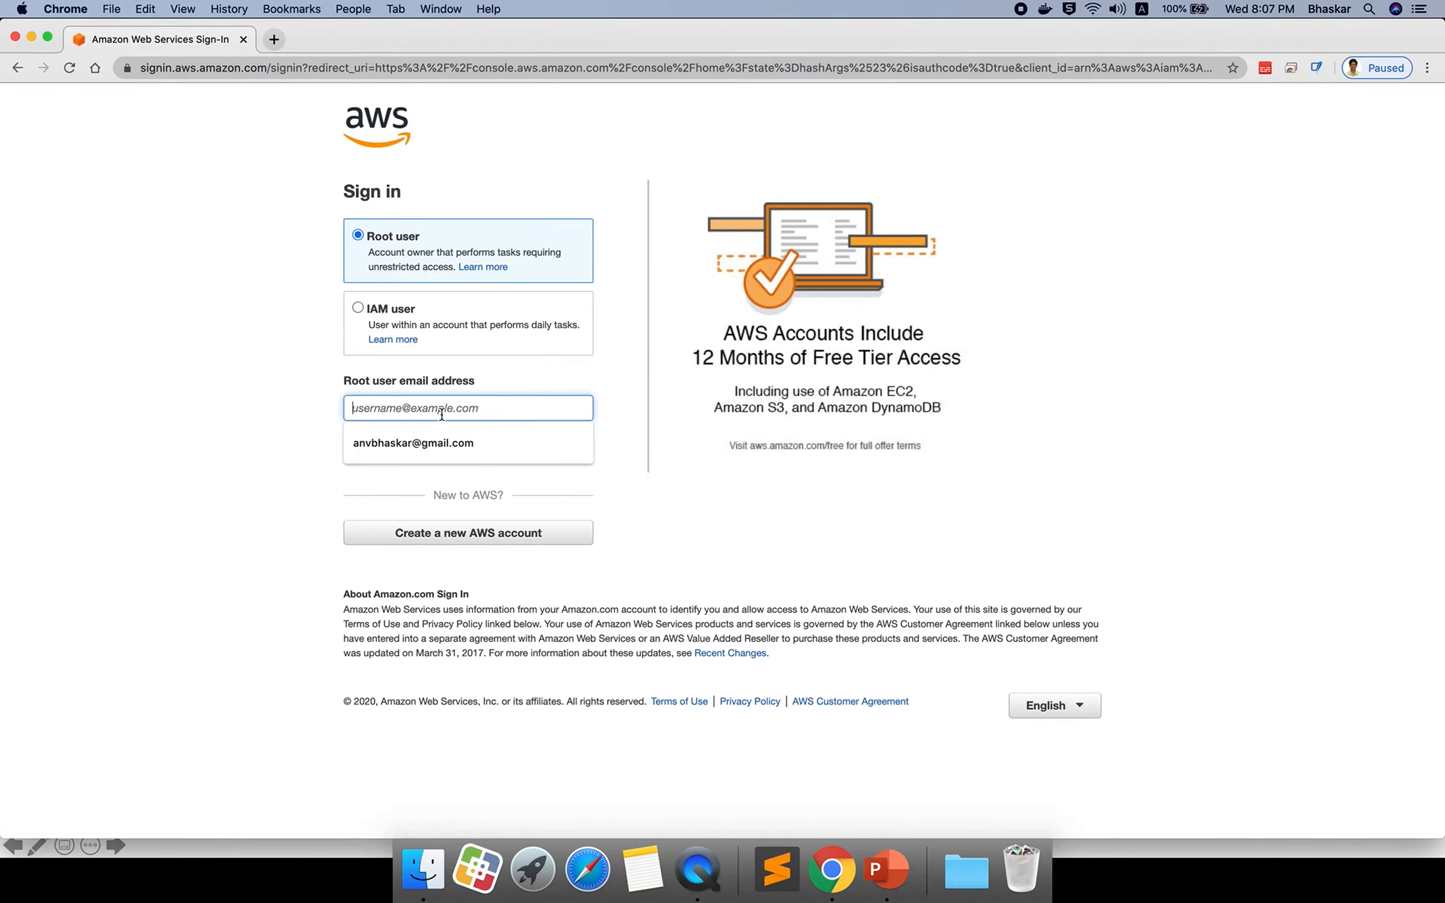
click(437, 445)
click(466, 450)
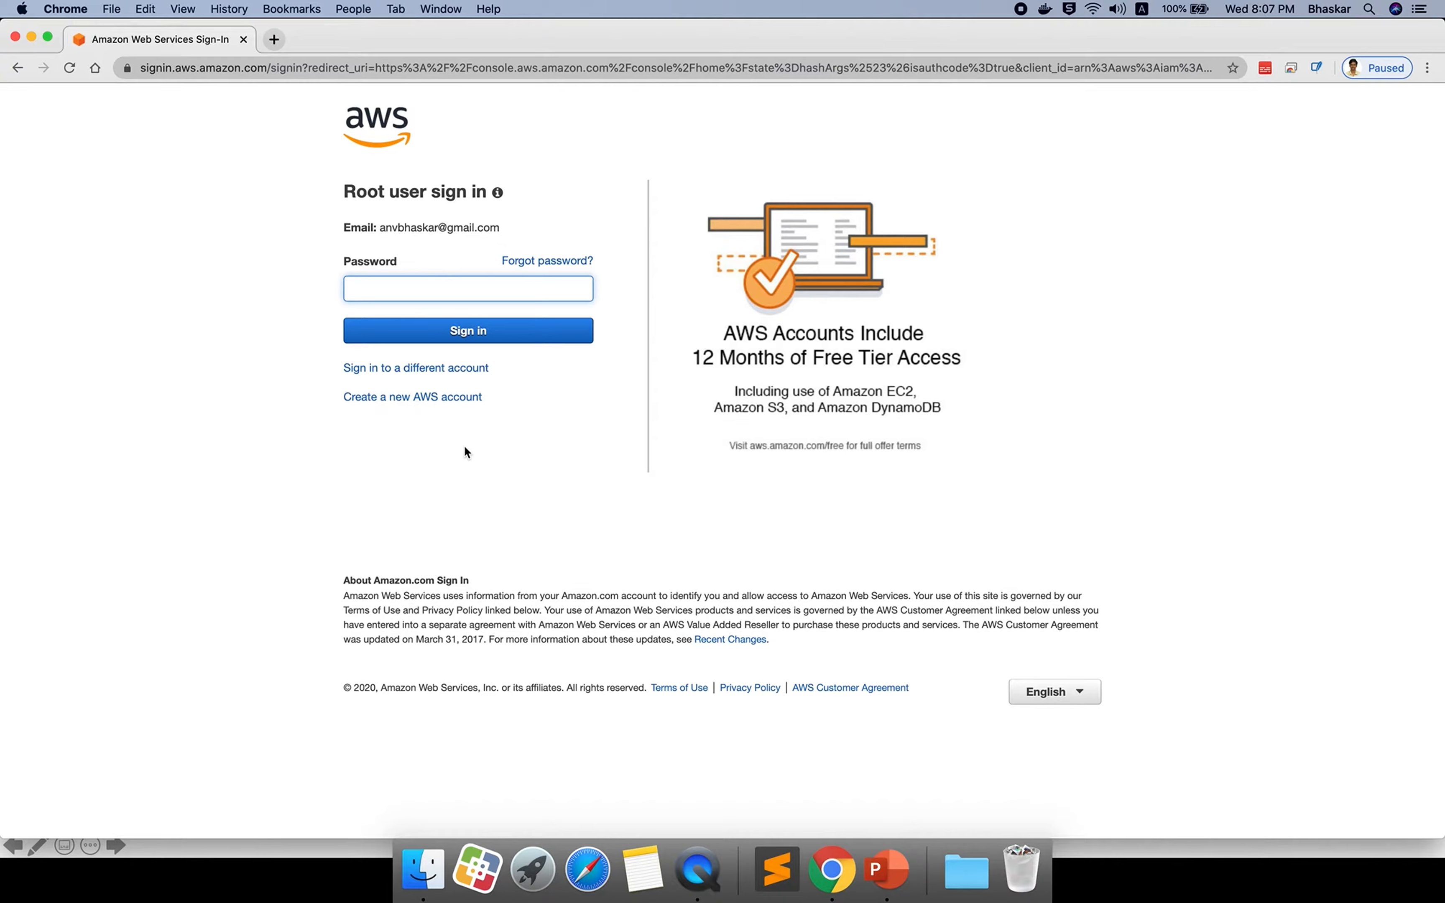
key(Return)
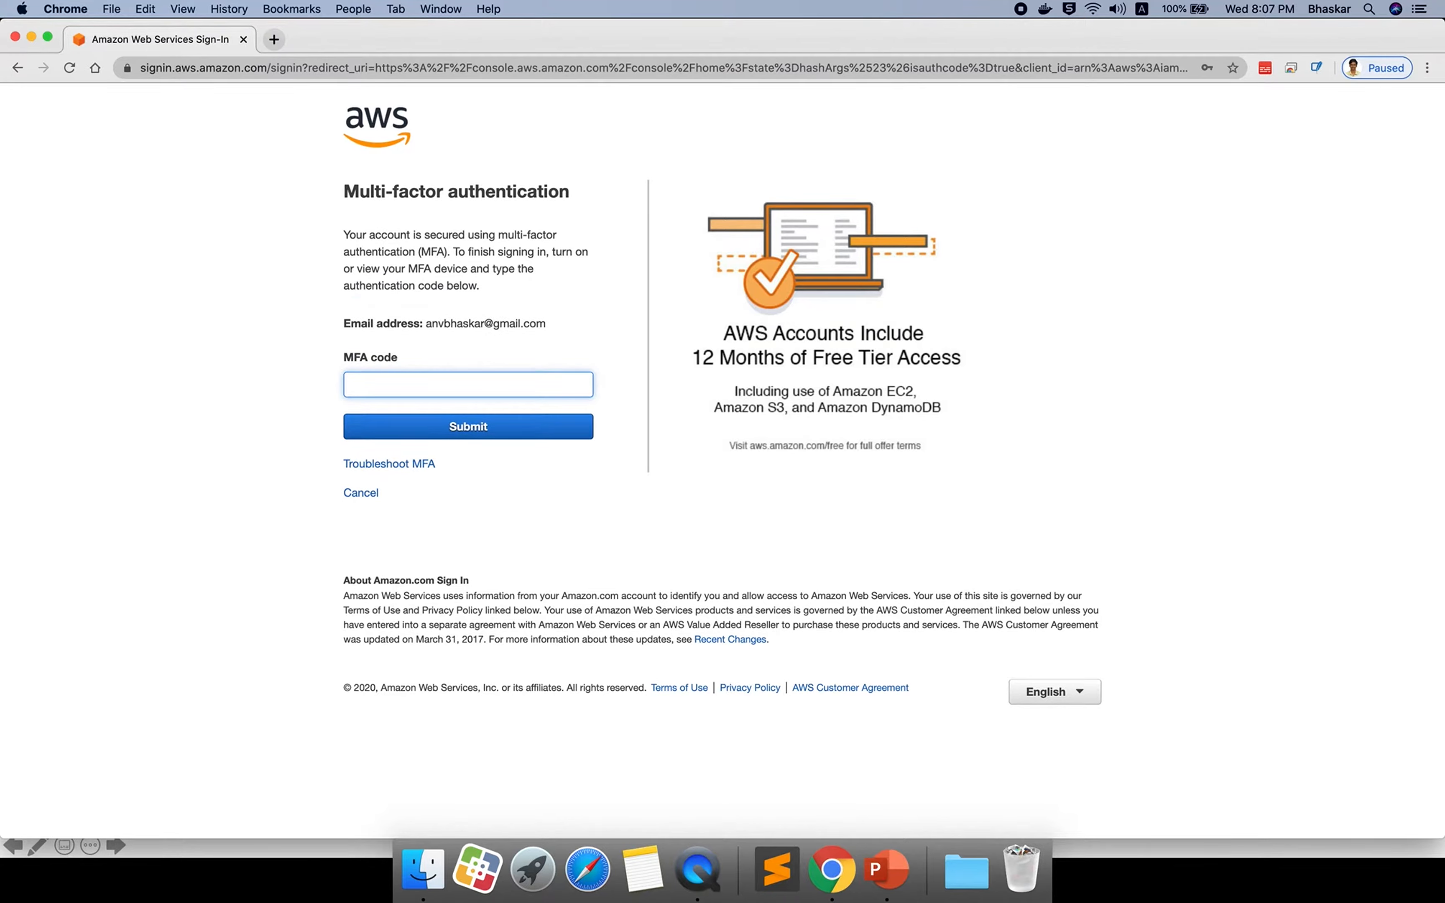
key(Return)
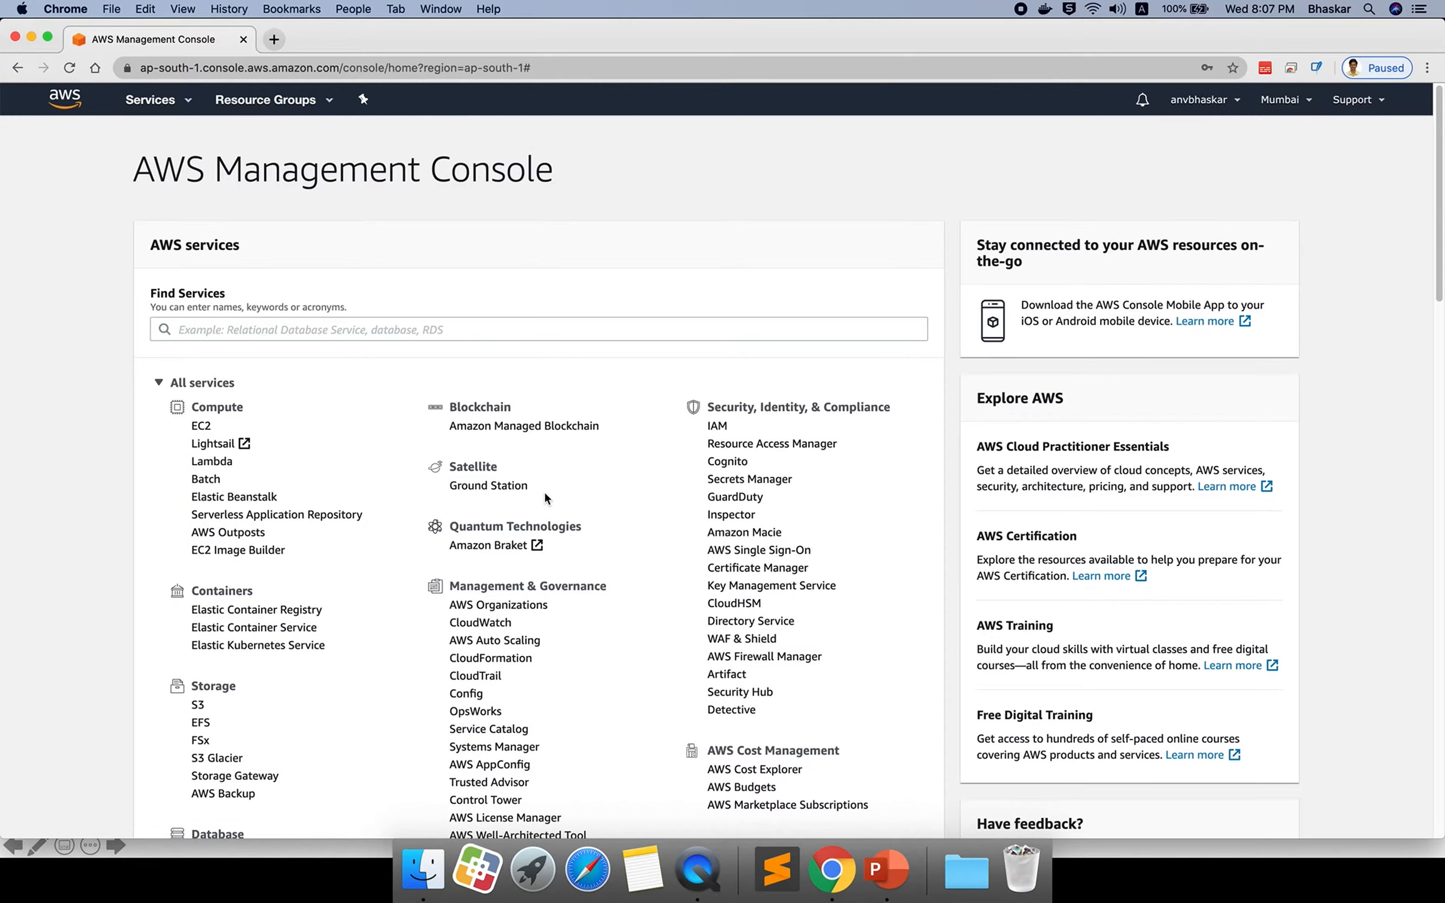
- Browse all AWS services by category and open RDS from the Database group
click(349, 329)
click(394, 278)
click(284, 323)
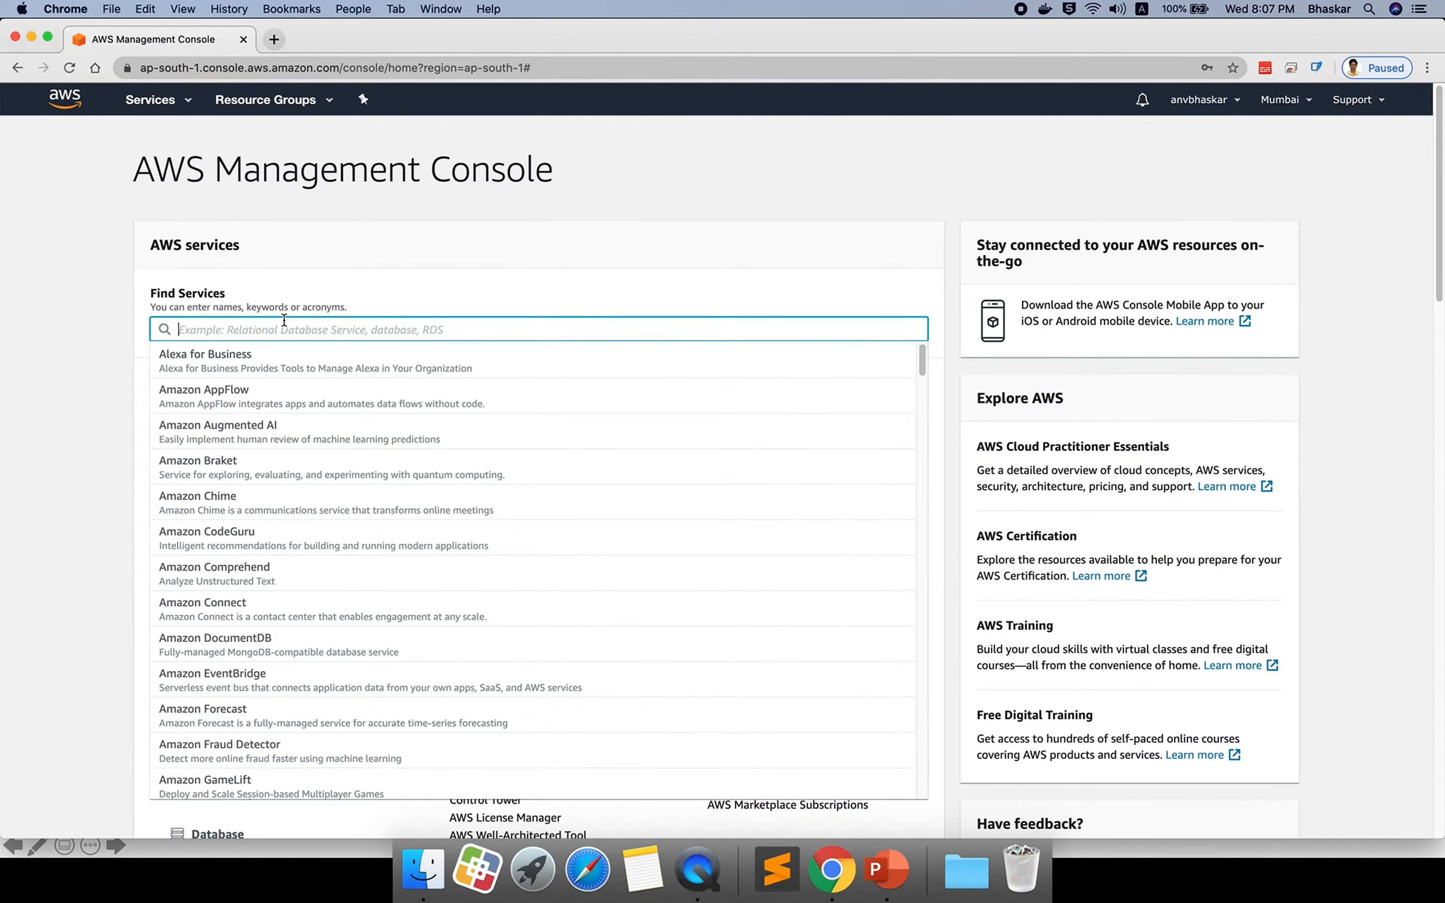
click(150, 101)
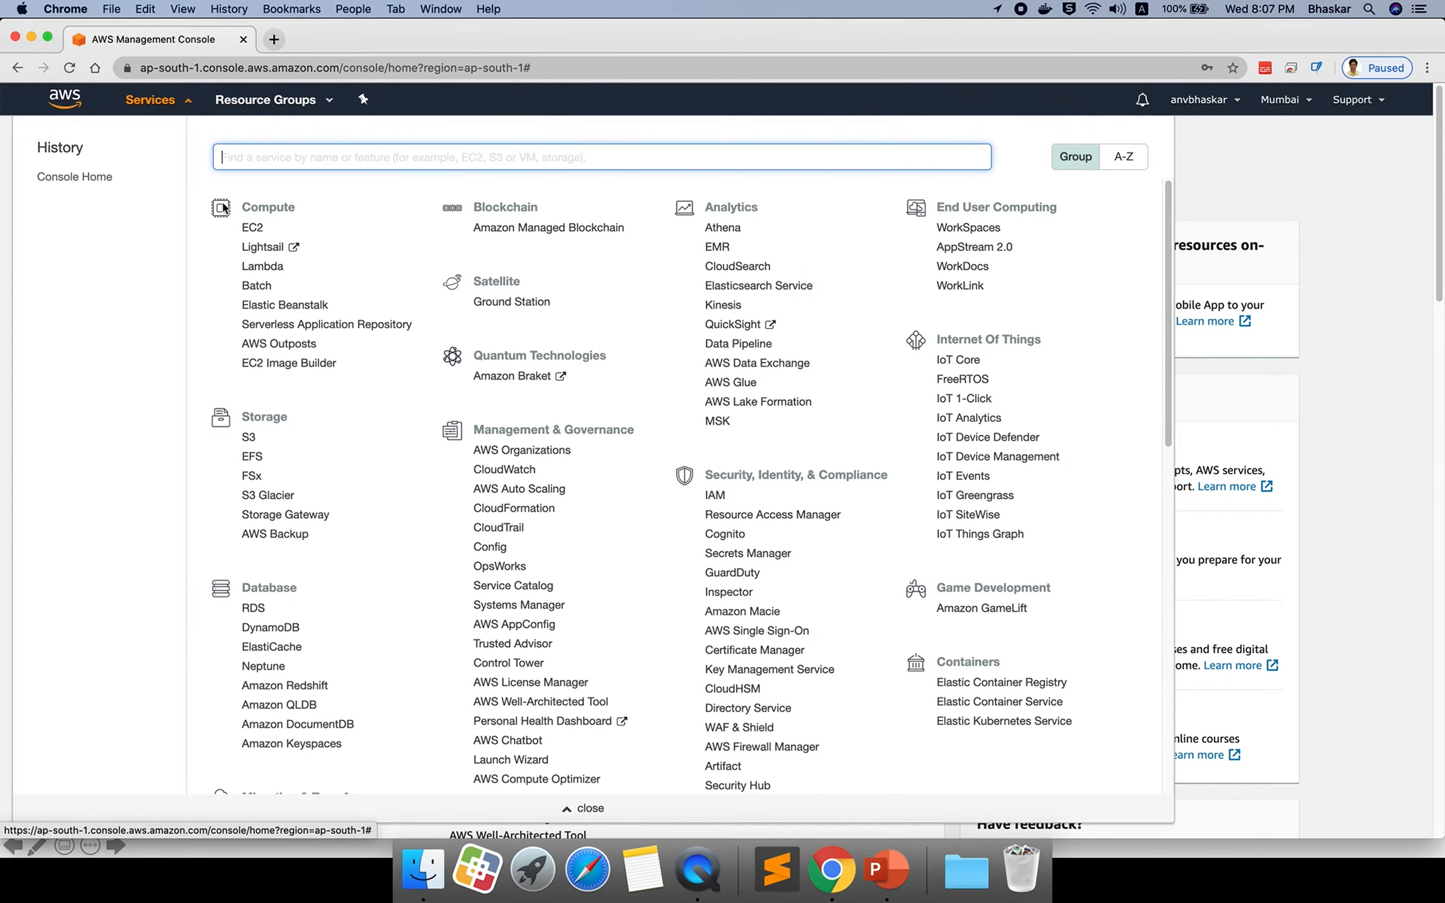
drag(241, 207, 297, 207)
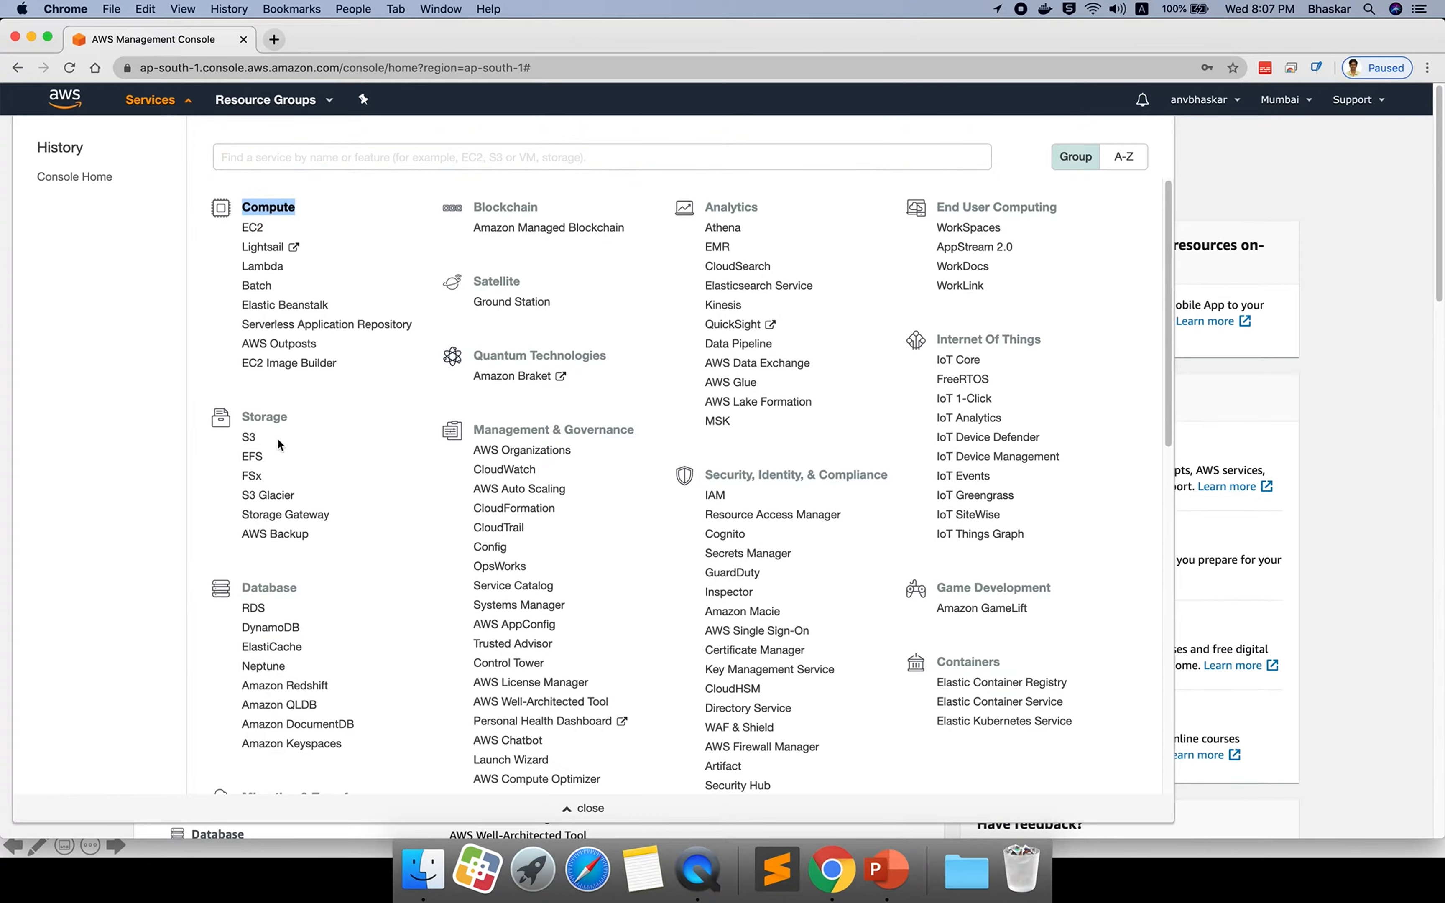
click(299, 418)
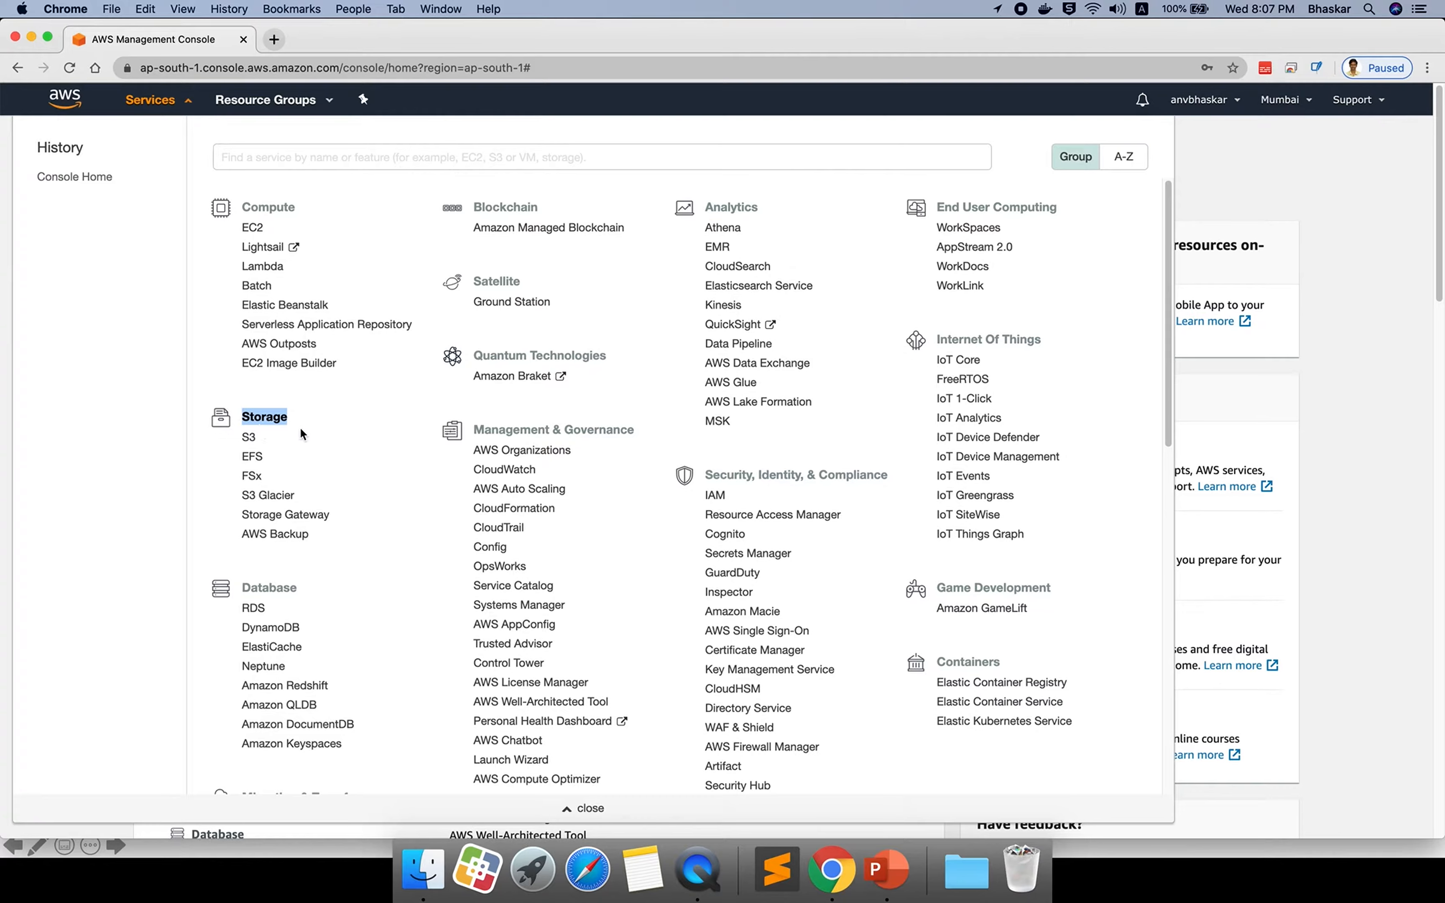
click(231, 434)
drag(310, 593, 241, 589)
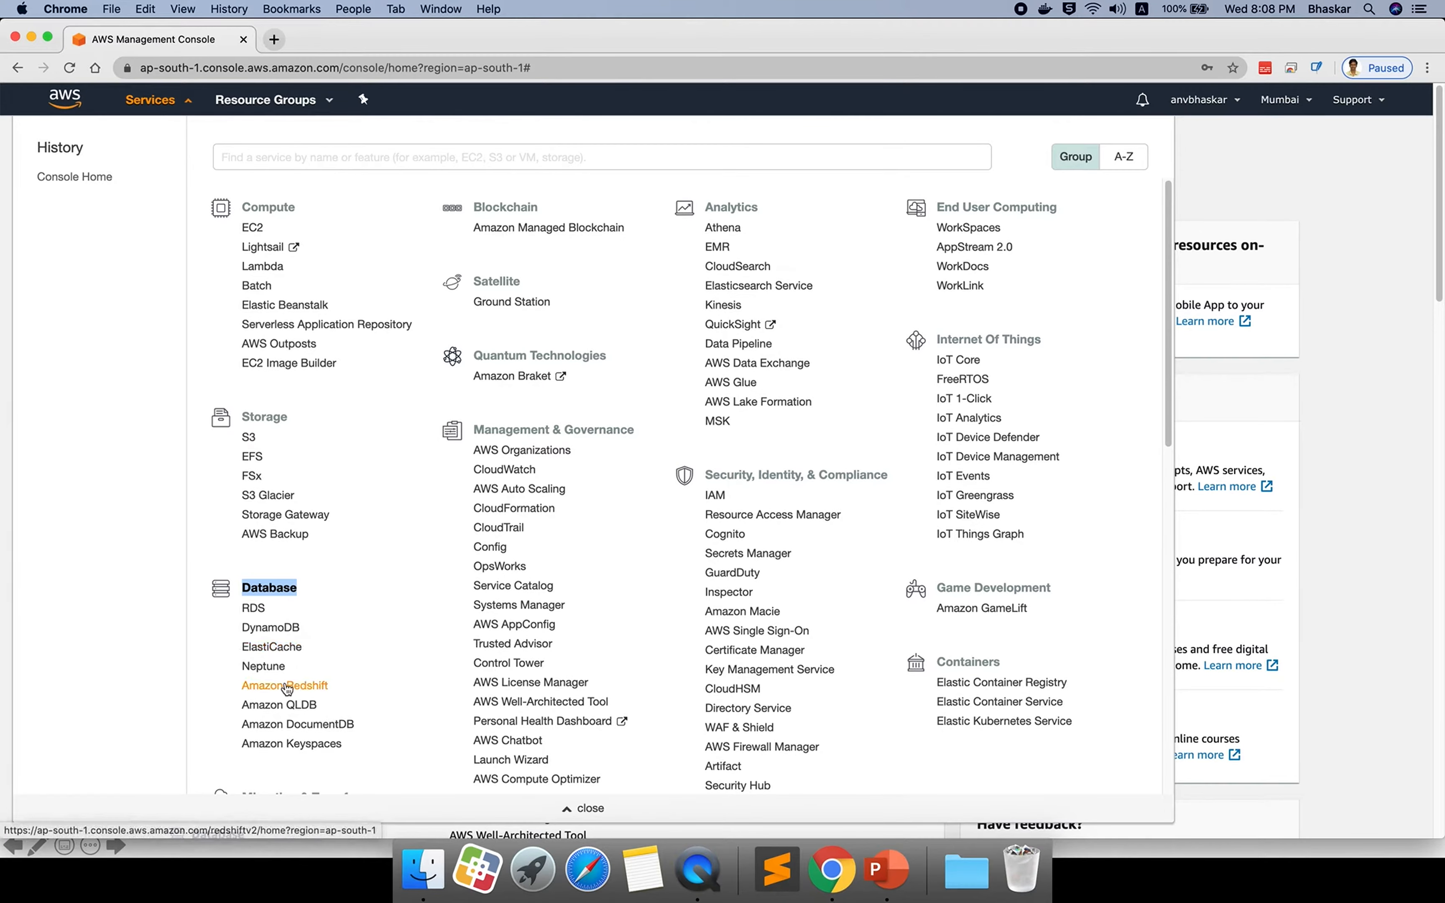
click(256, 612)
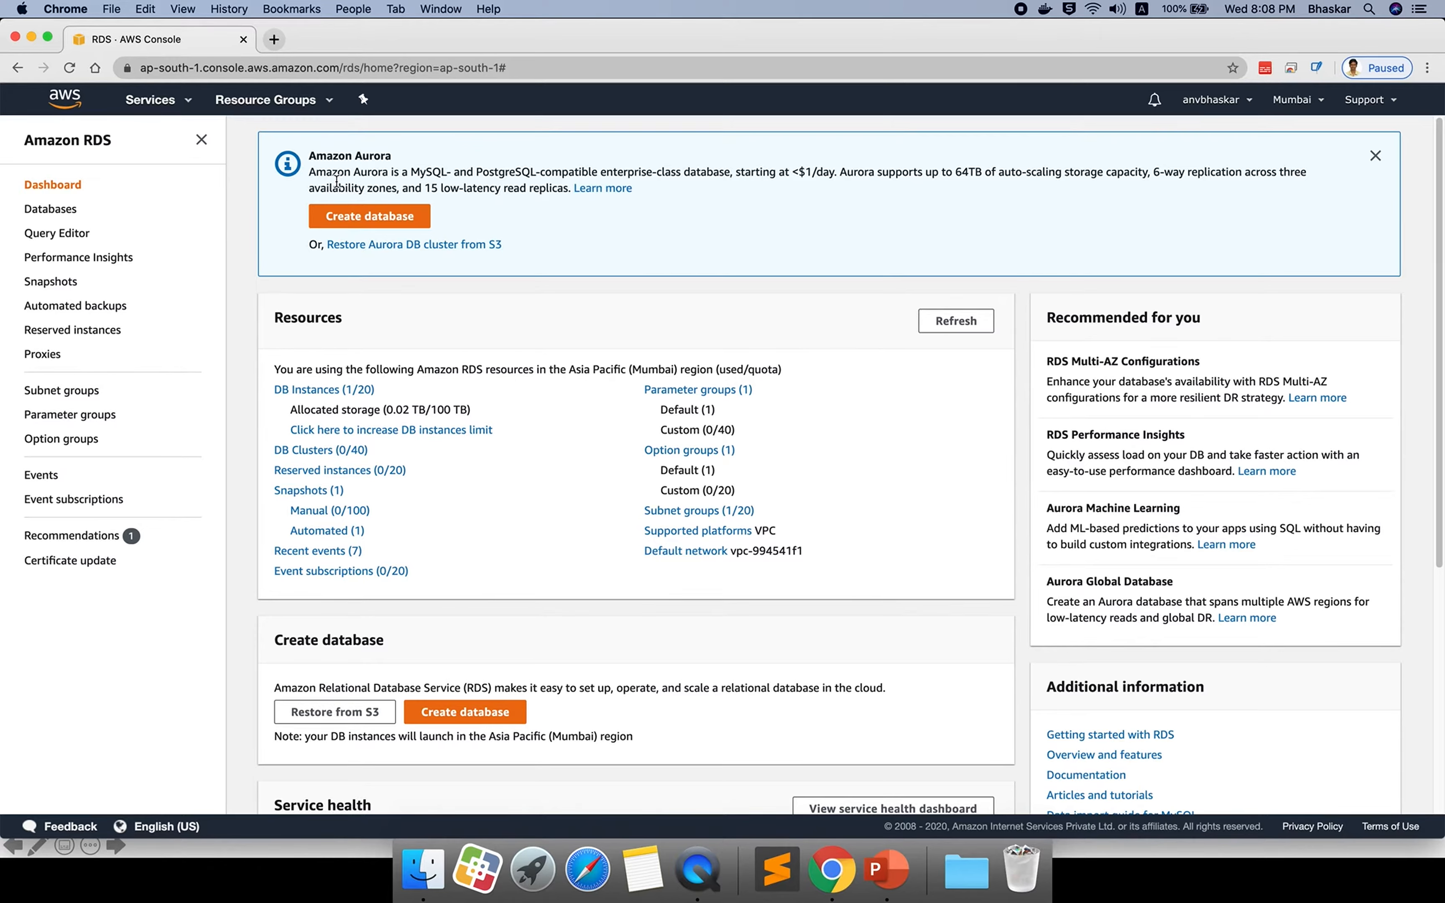
- Start creating a new database from the RDS dashboard
click(356, 217)
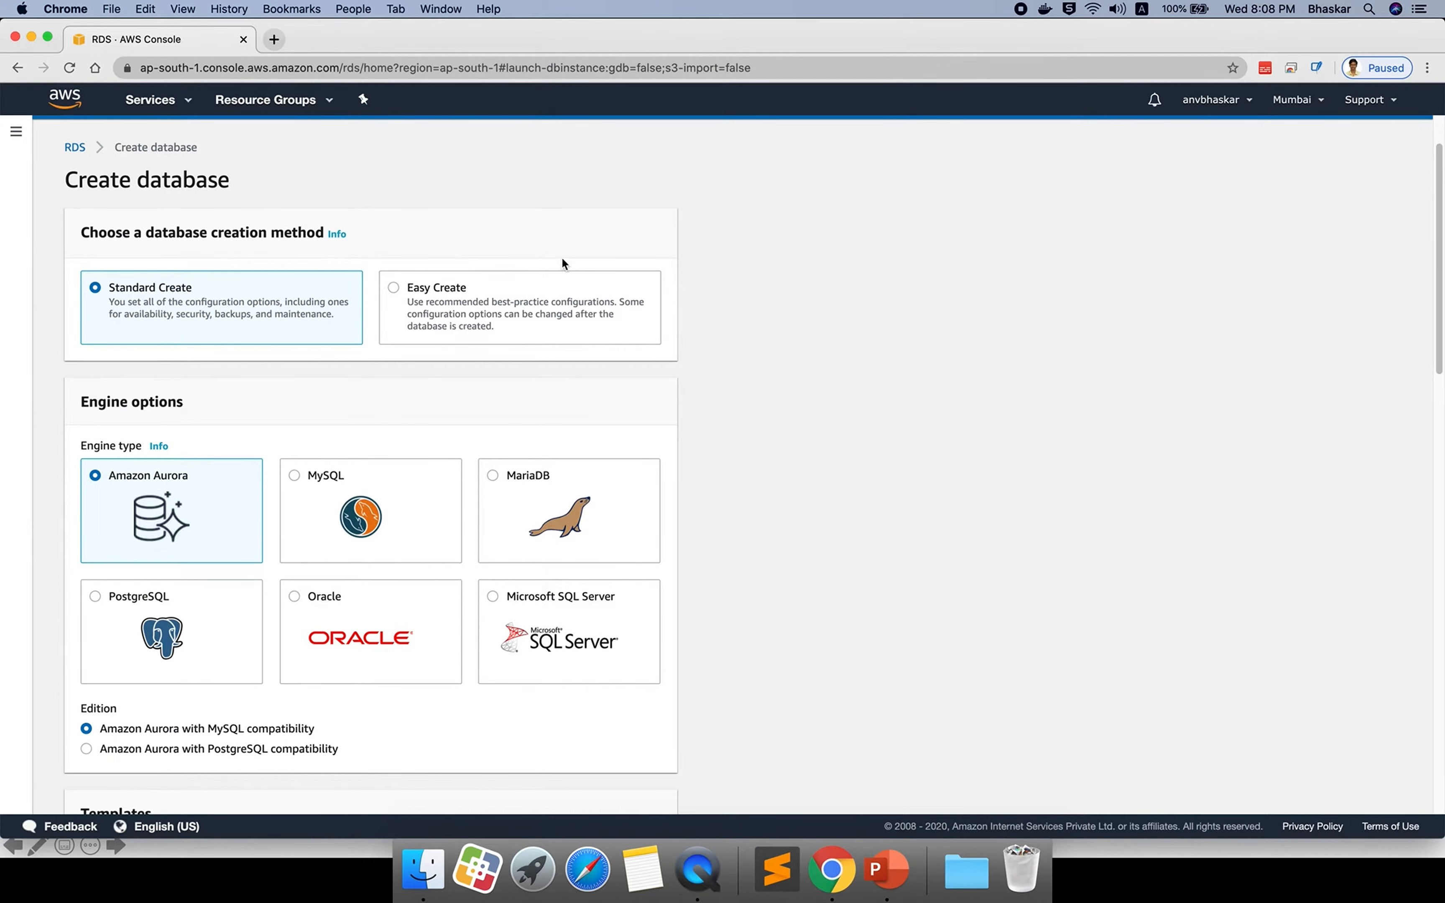
- Choose MySQL as the database engine after briefly trying MariaDB
scroll(289, 343, down, 3)
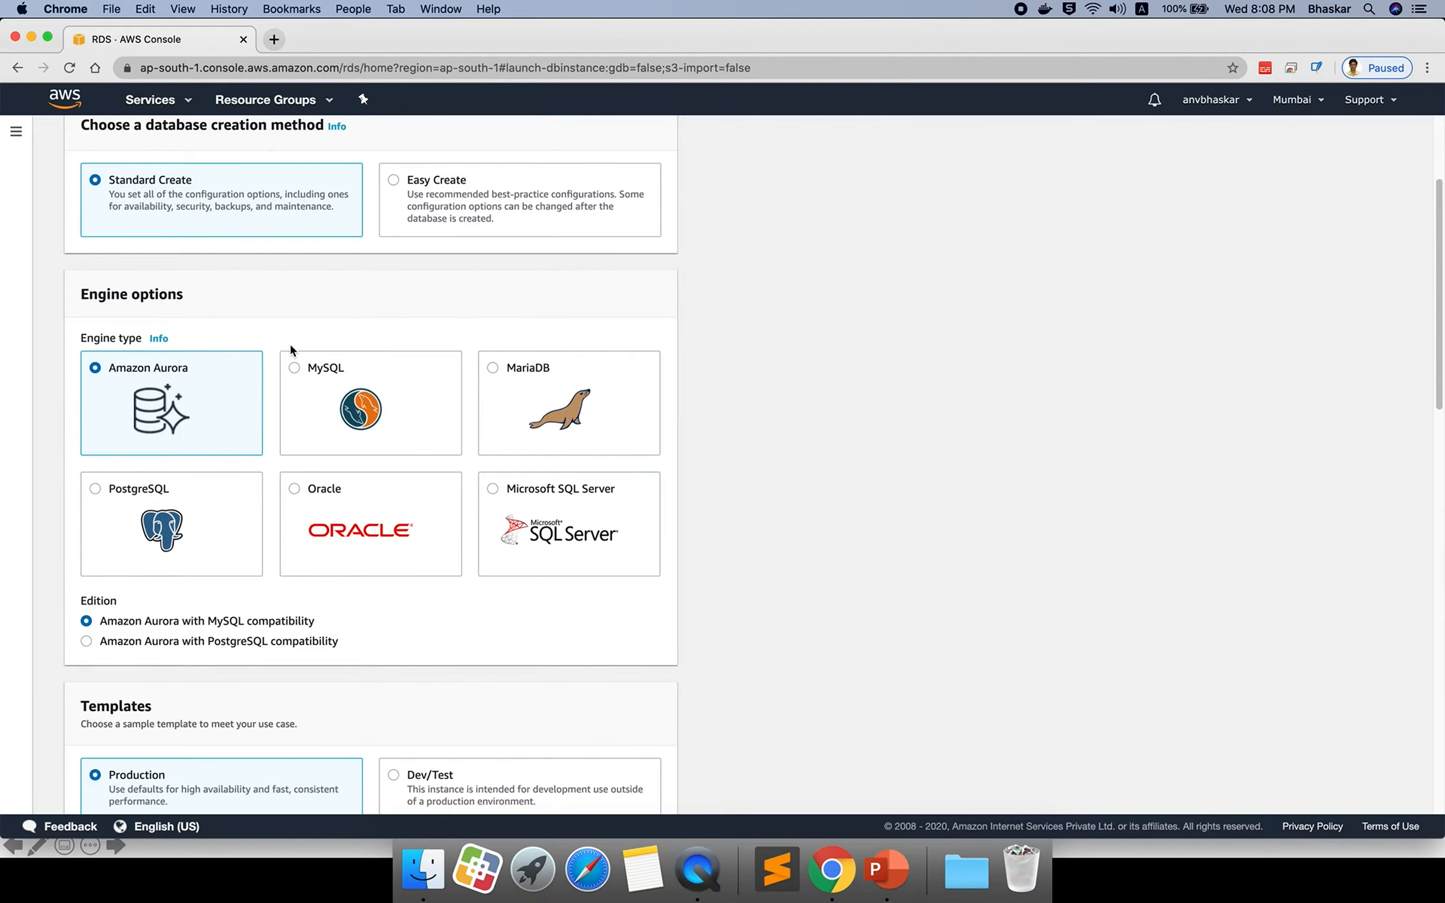
scroll(291, 350, down, 1)
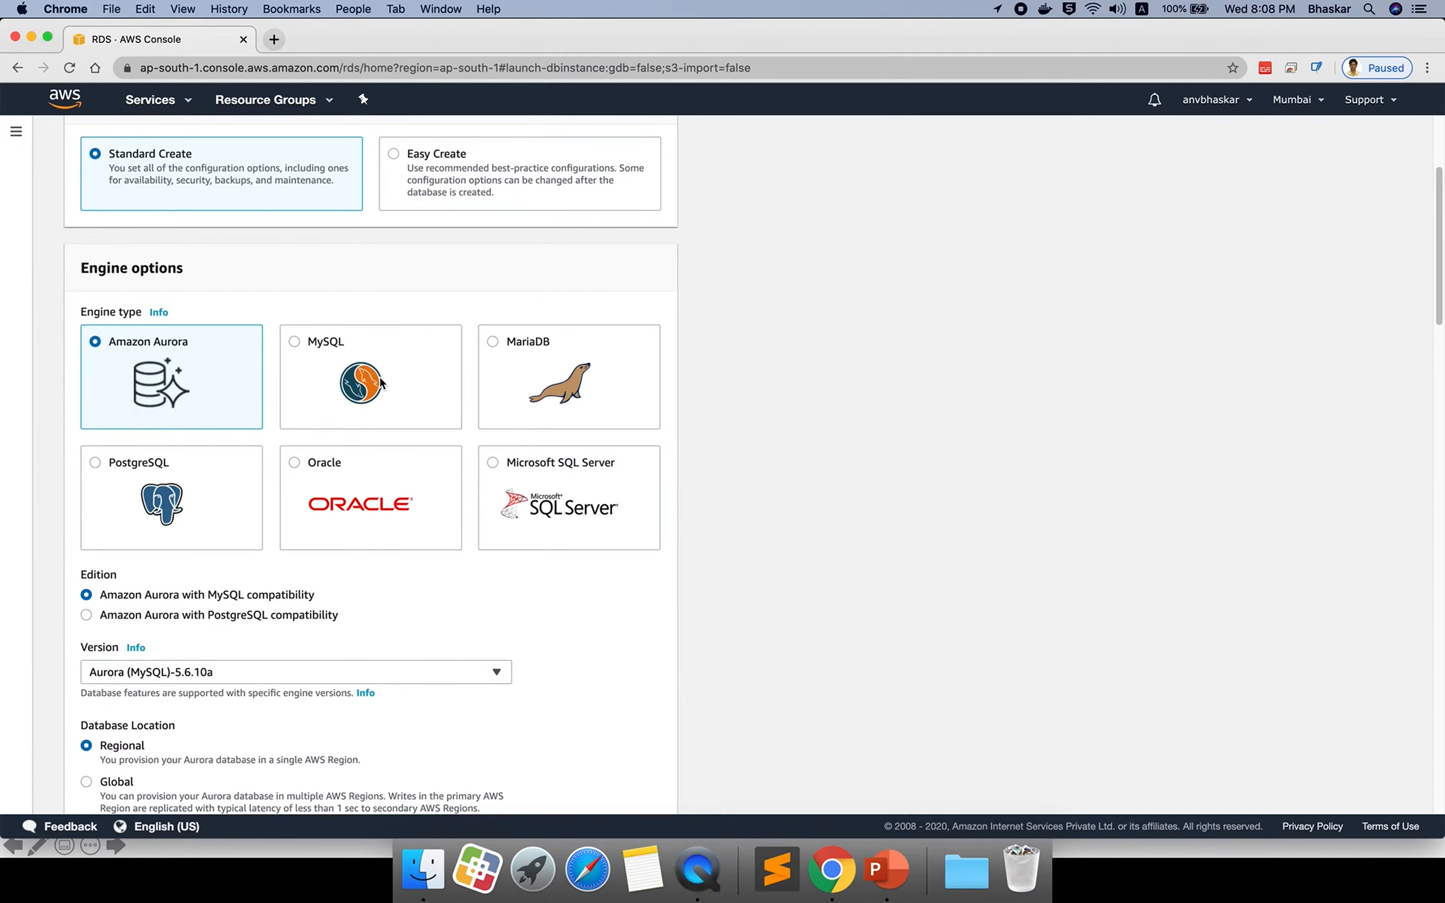
click(292, 345)
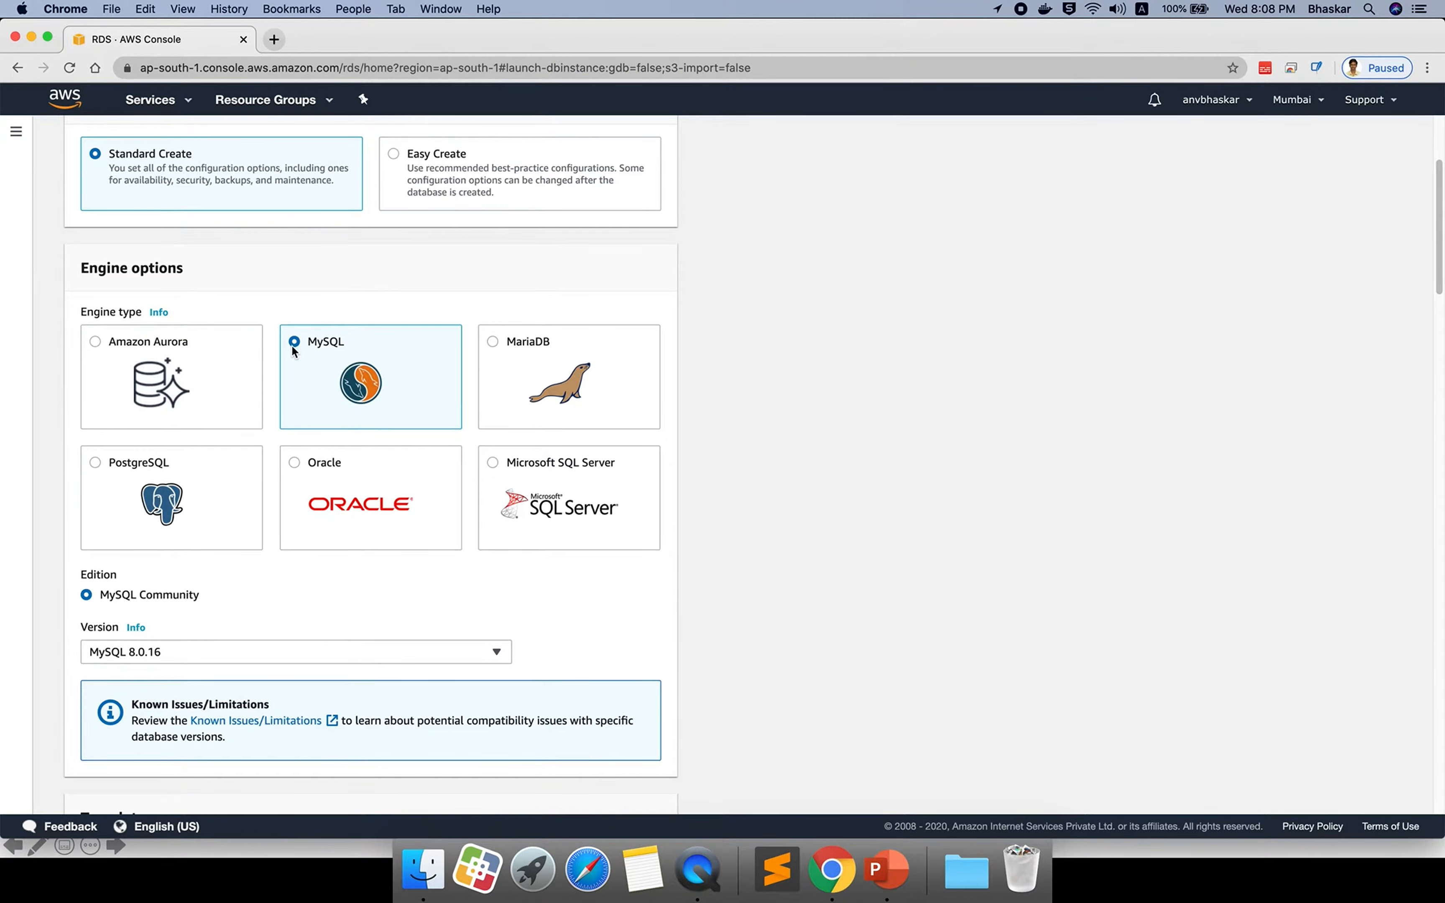
scroll(317, 460, down, 5)
scroll(406, 257, up, 2)
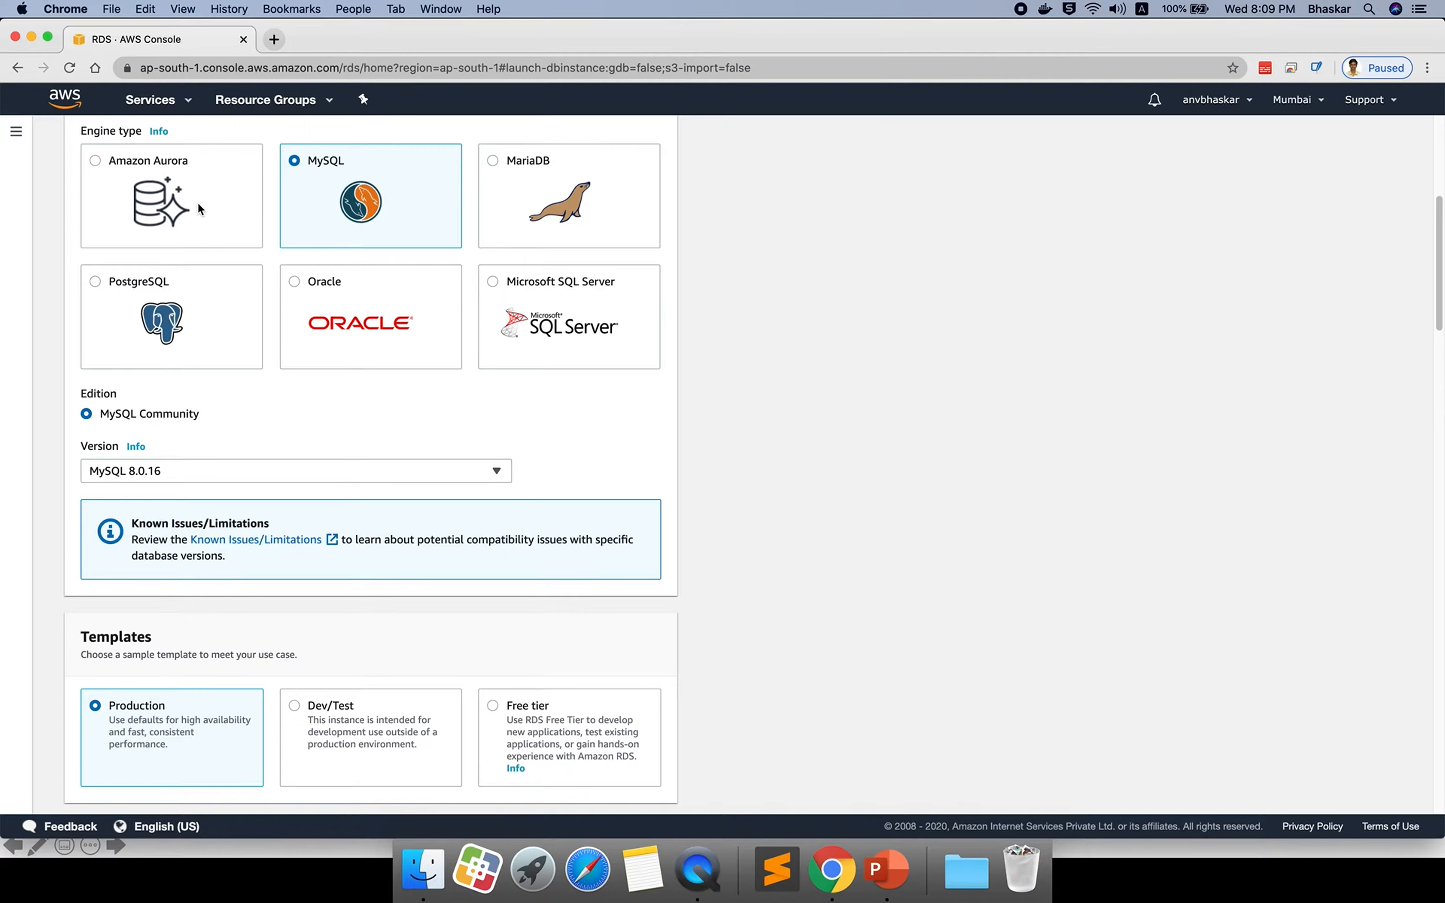
scroll(251, 506, up, 3)
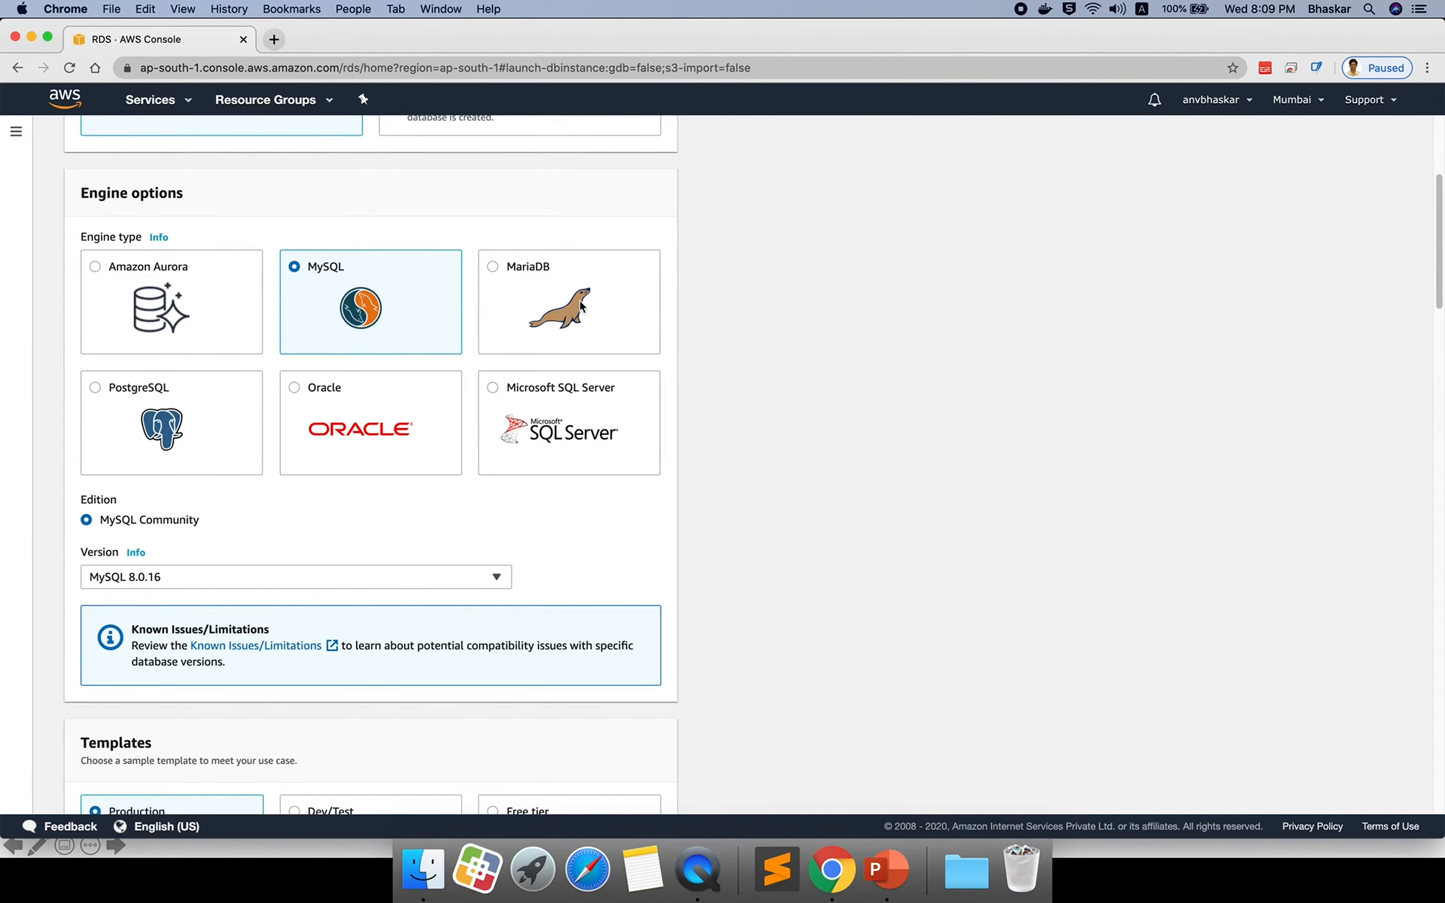
click(528, 274)
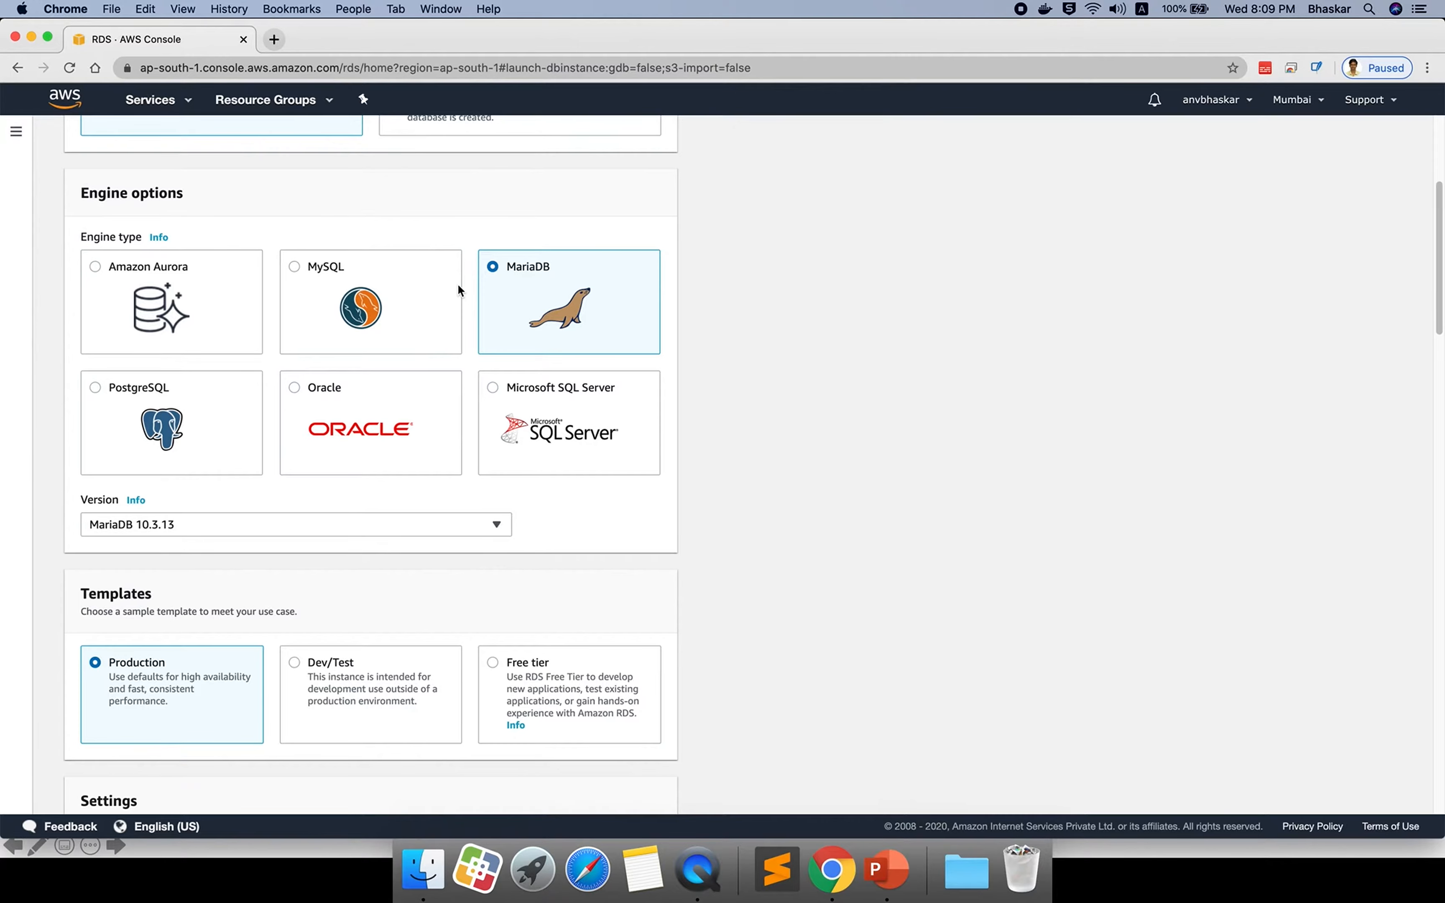
click(290, 274)
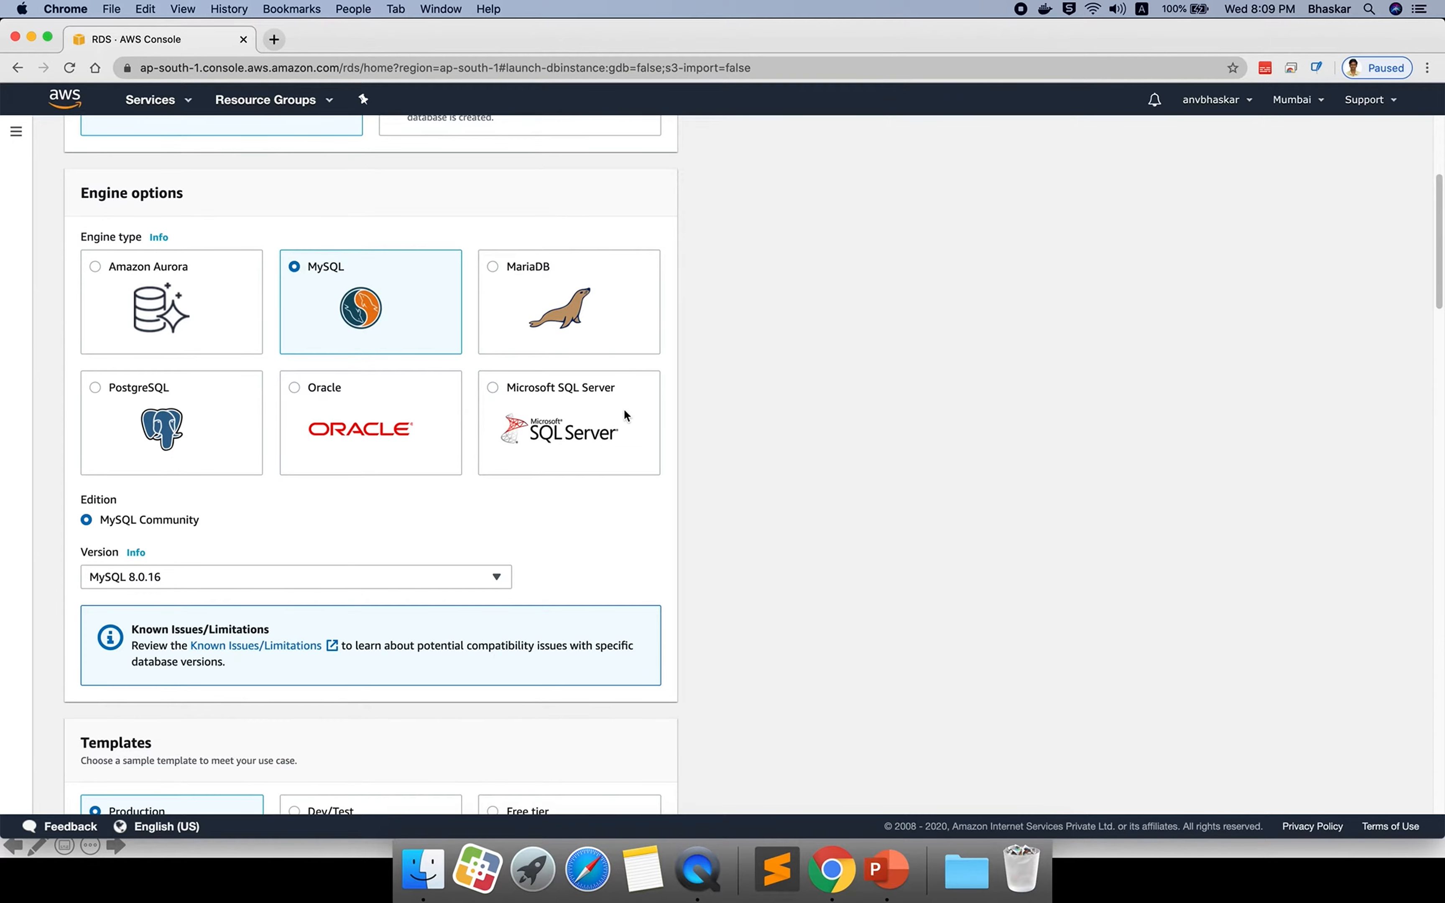
scroll(366, 494, down, 2)
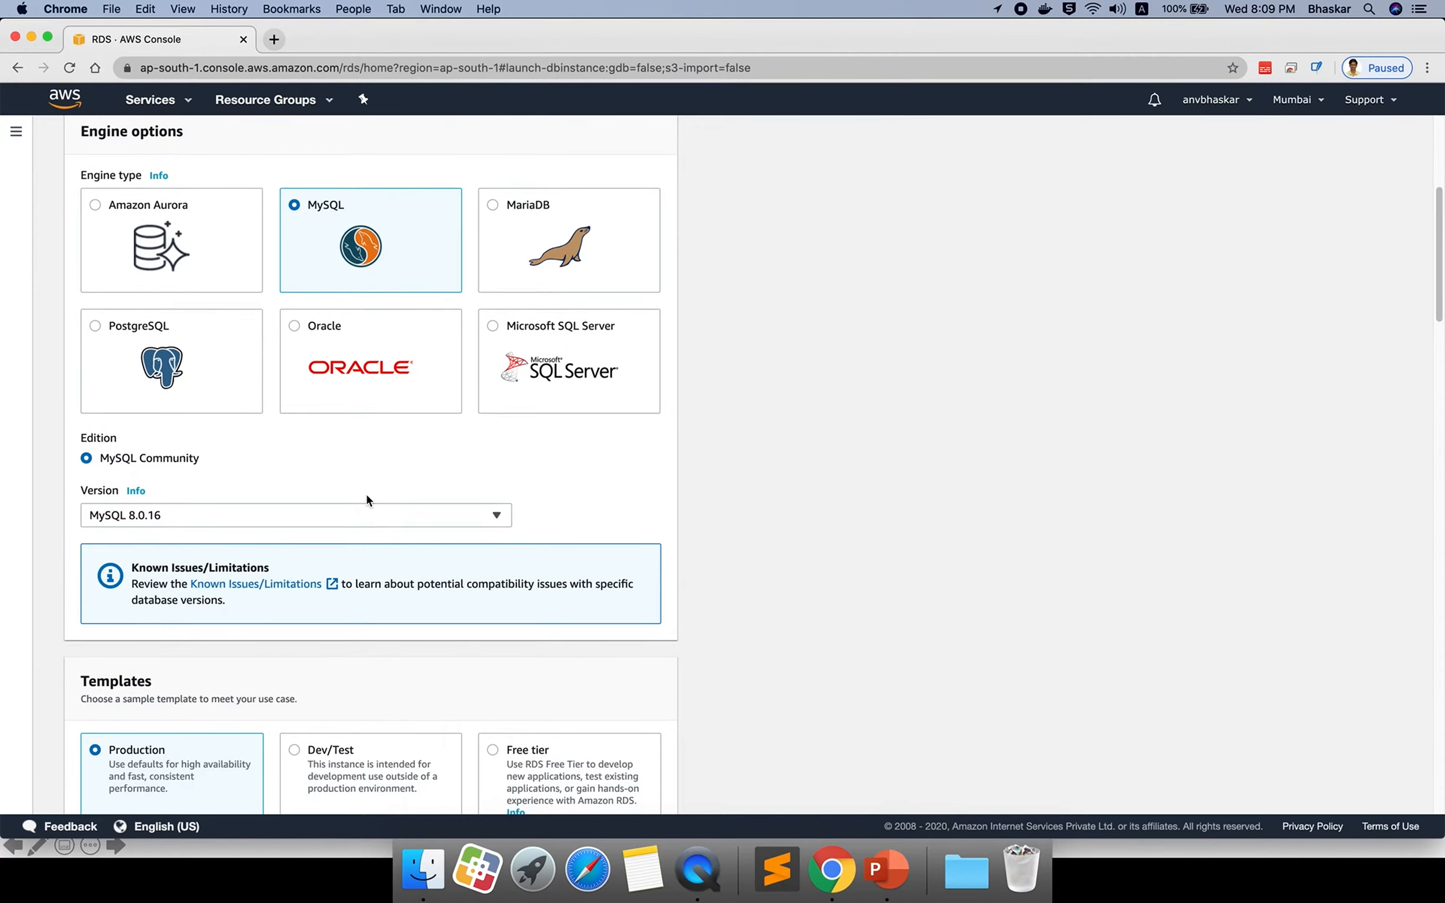
scroll(365, 493, down, 2)
- Keep MySQL 8.0.16 as the engine version
click(145, 444)
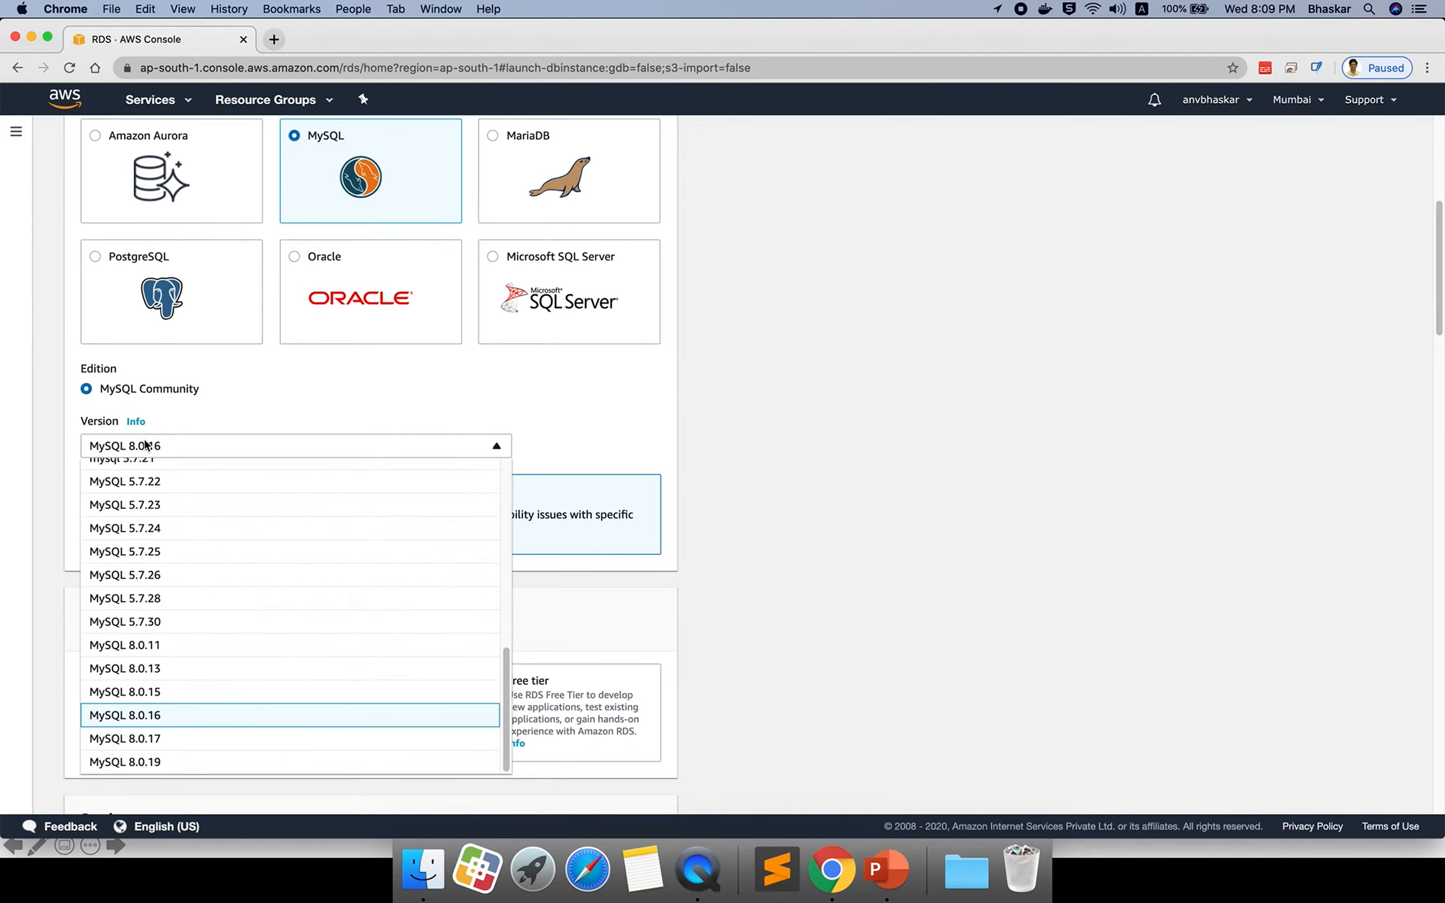
click(148, 445)
scroll(382, 422, down, 5)
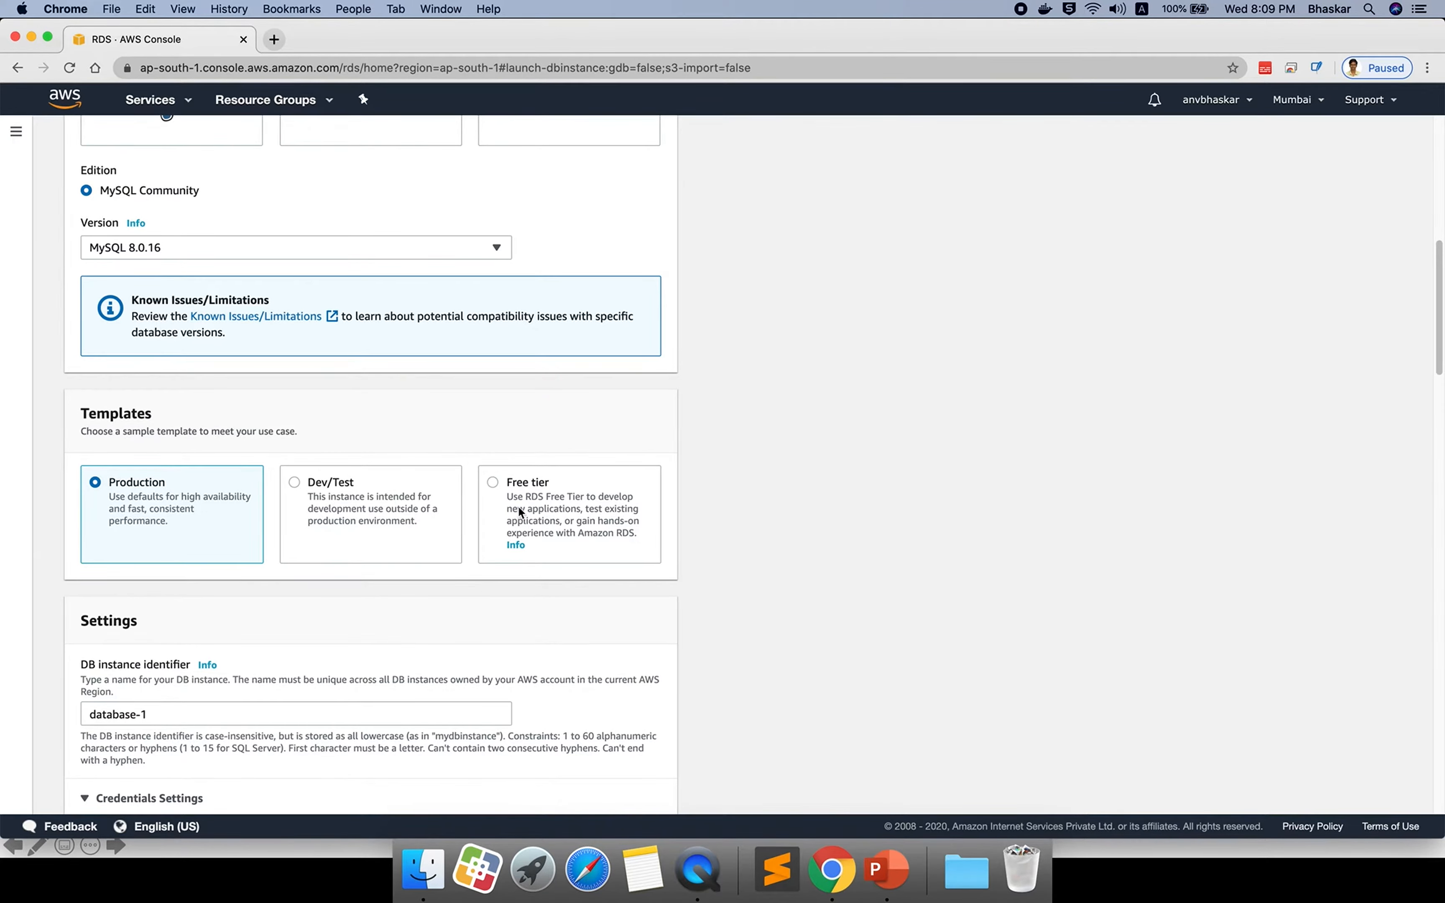
- Switch the template from Production to Free tier
click(493, 484)
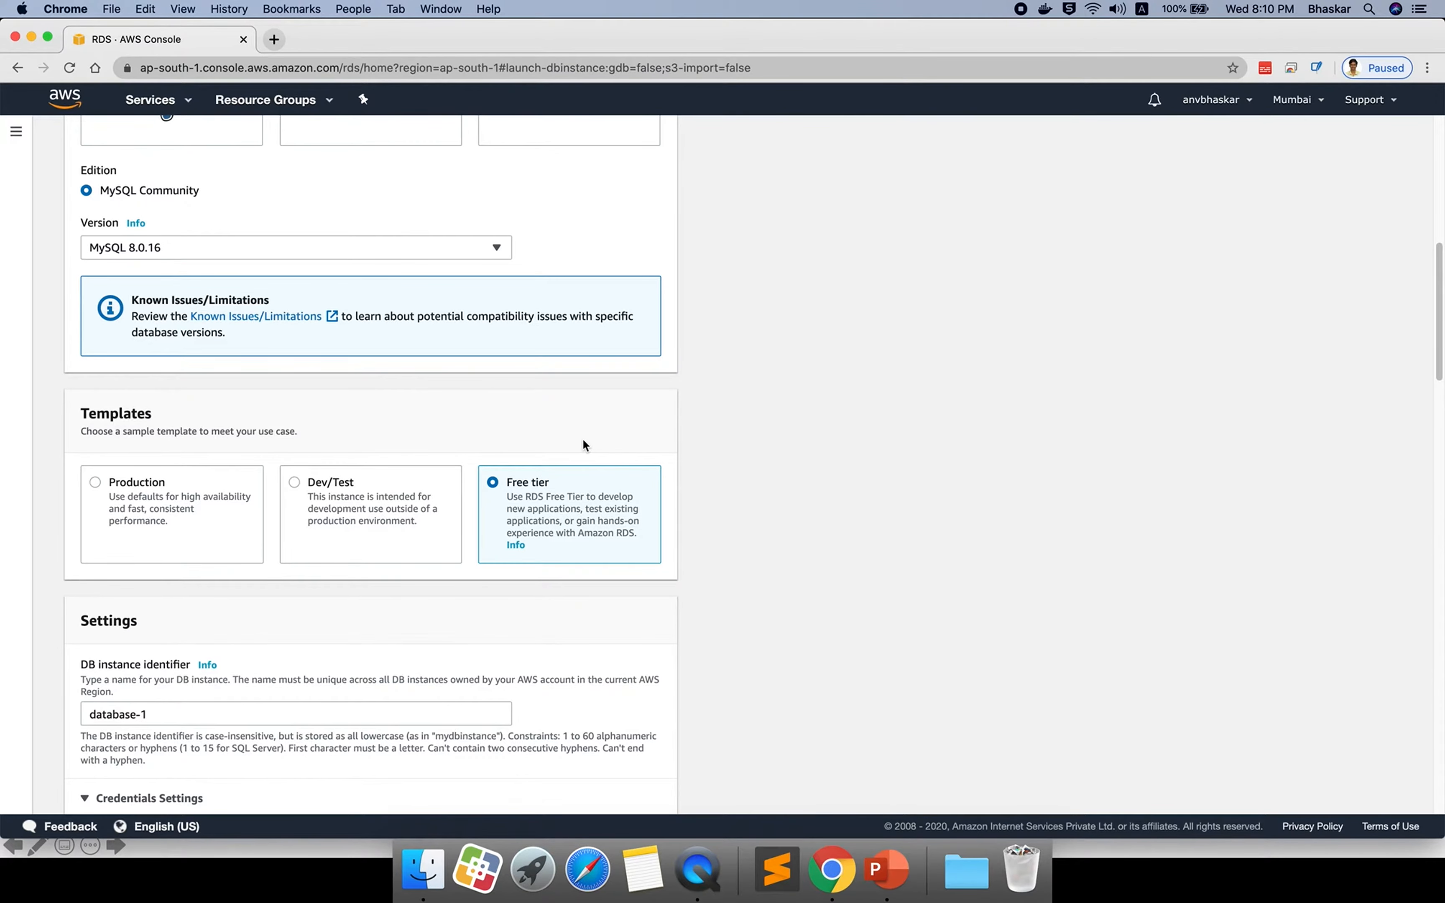
scroll(402, 547, down, 3)
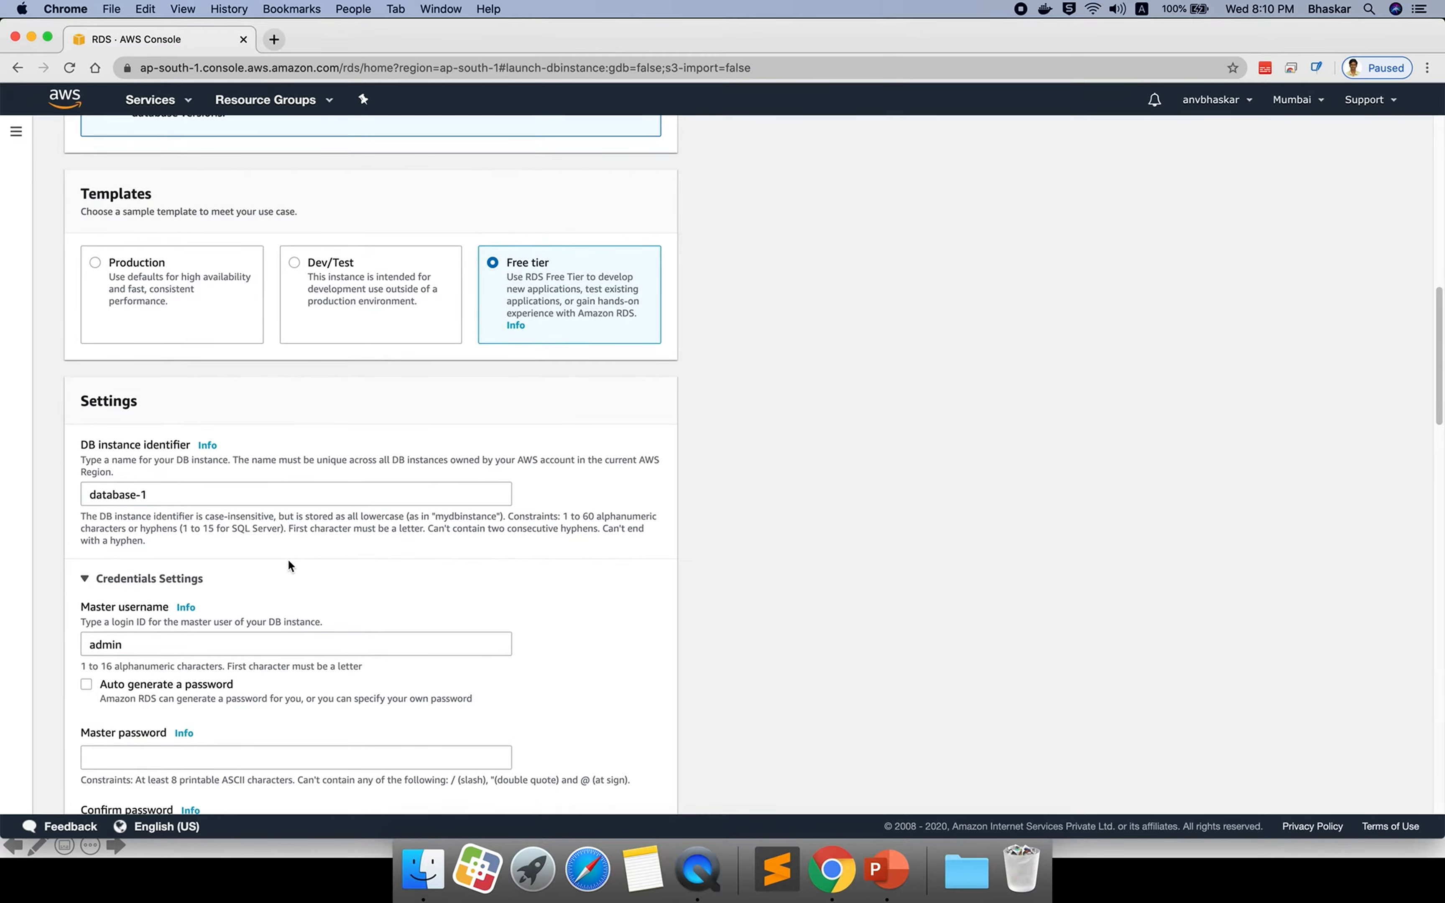
- Replace the default DB instance identifier database-1 with admindatabase
triple_click(121, 496)
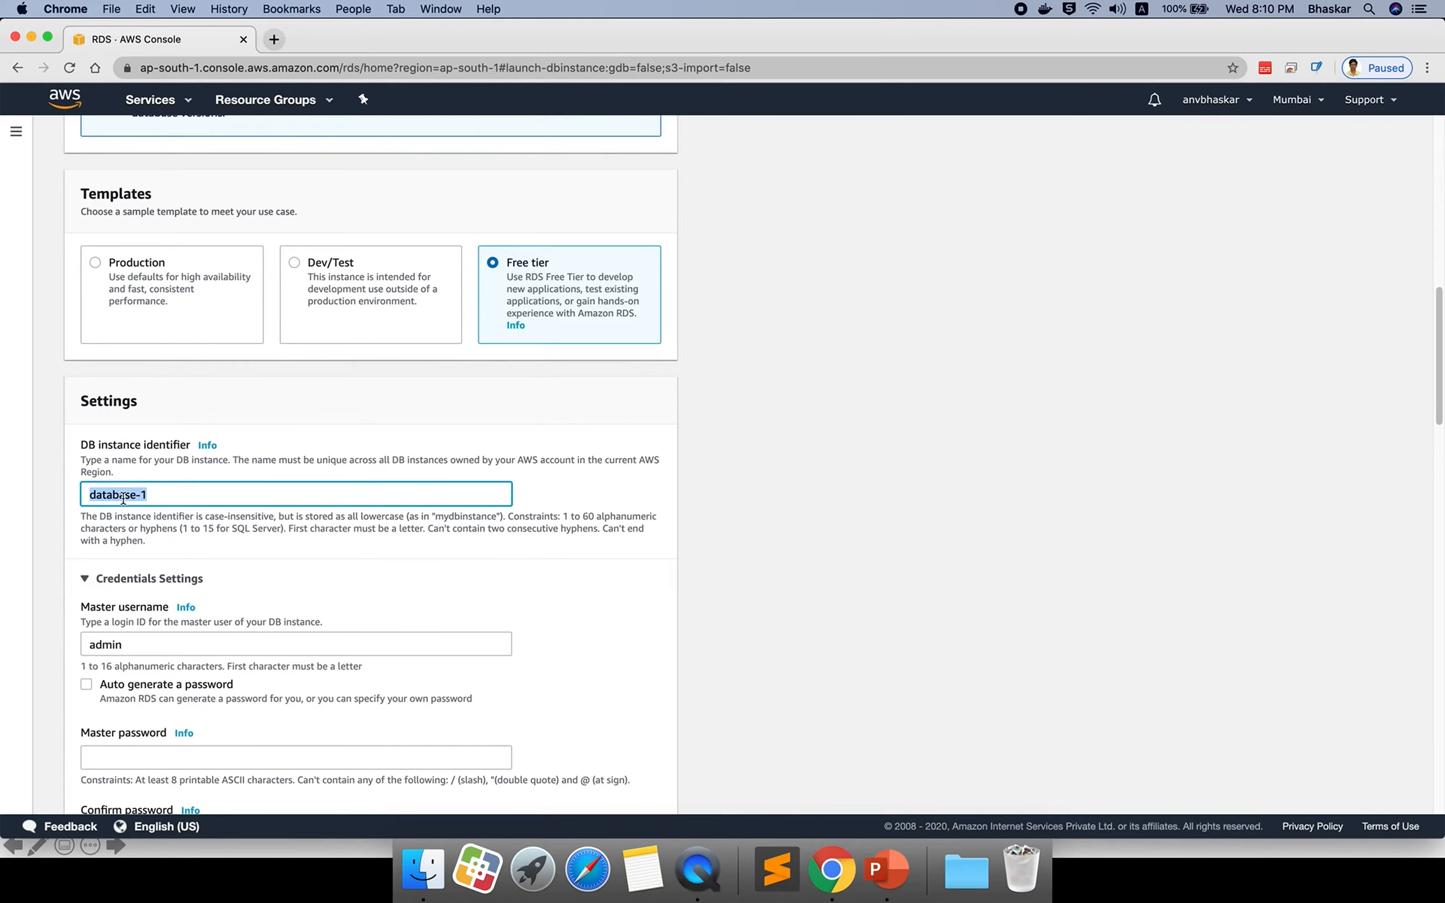
click(162, 493)
drag(152, 499, 104, 495)
triple_click(111, 488)
key(BackSpace)
text(data)
key(BackSpace)
key(BackSpace)
key(BackSpace)
key(BackSpace)
text(ja)
key(BackSpace)
text(admindatabase)
double_click(126, 495)
scroll(293, 586, down, 5)
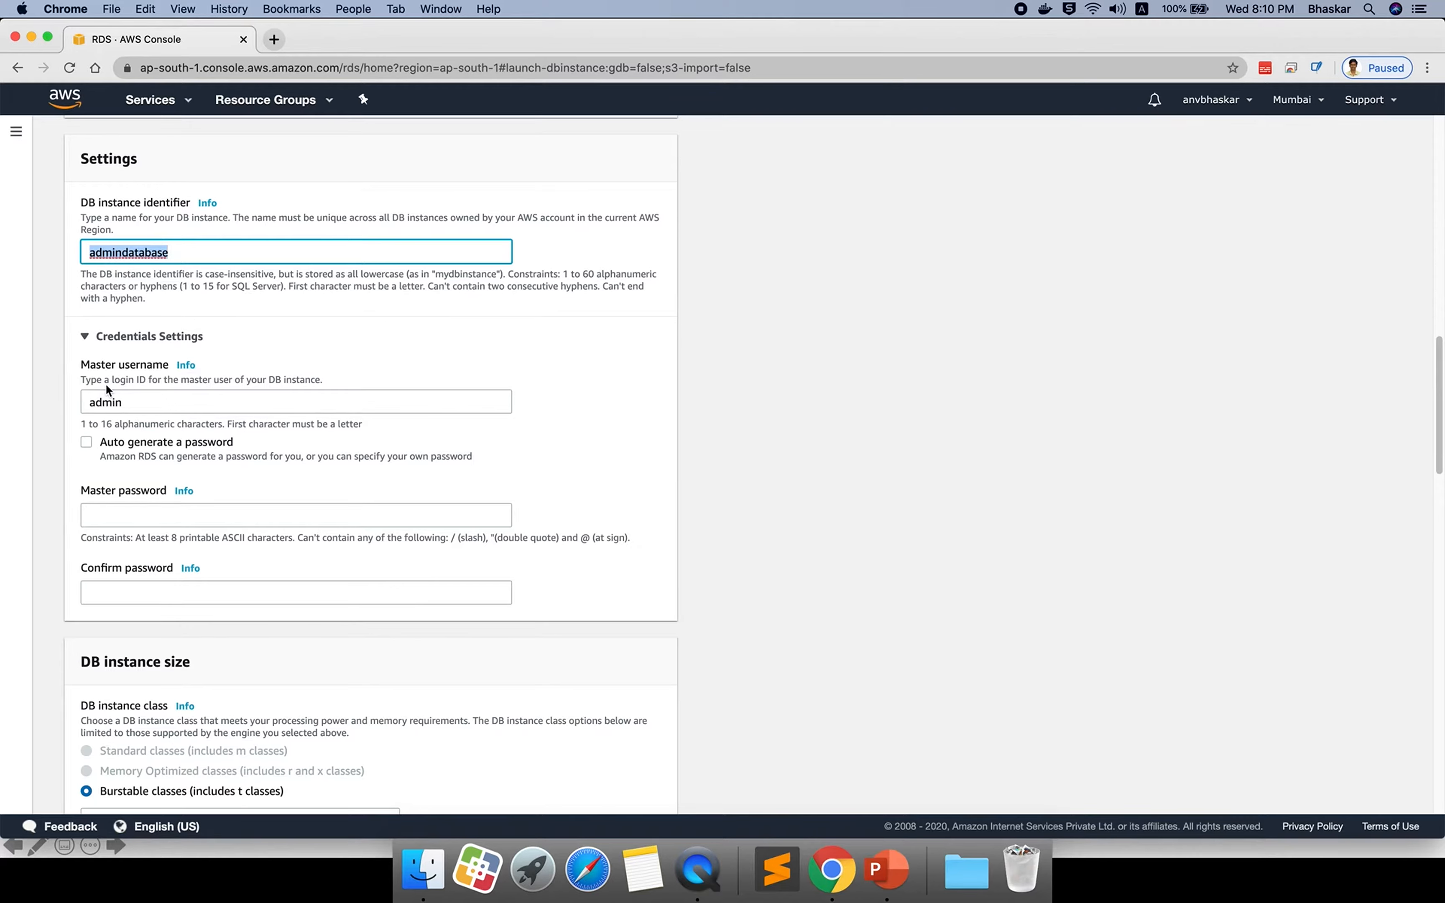
- Keep master username admin, leave auto-generation off, and enter and confirm the master password
click(101, 403)
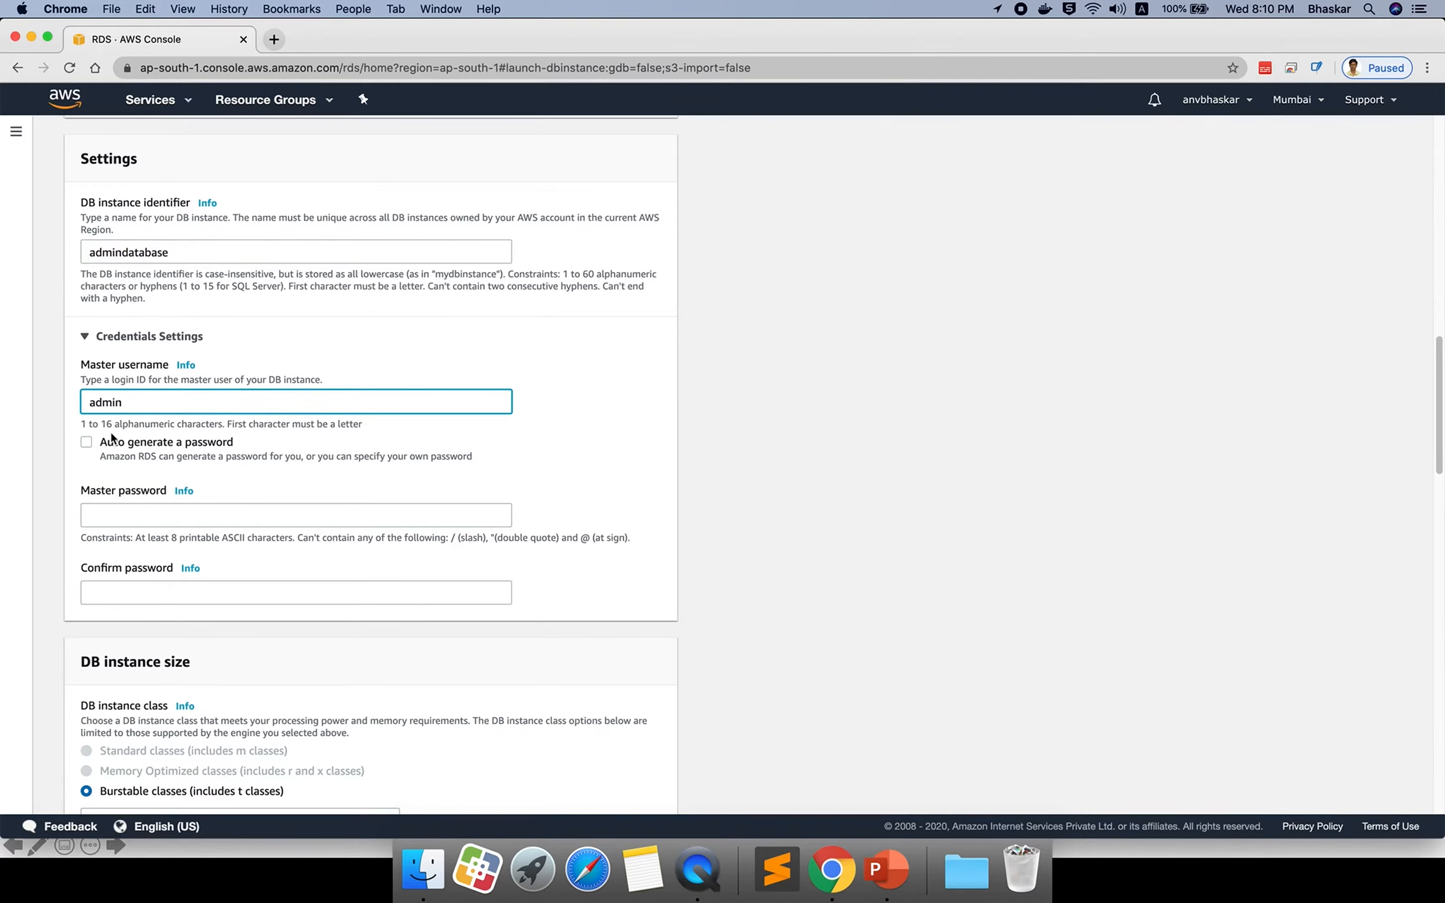
click(85, 442)
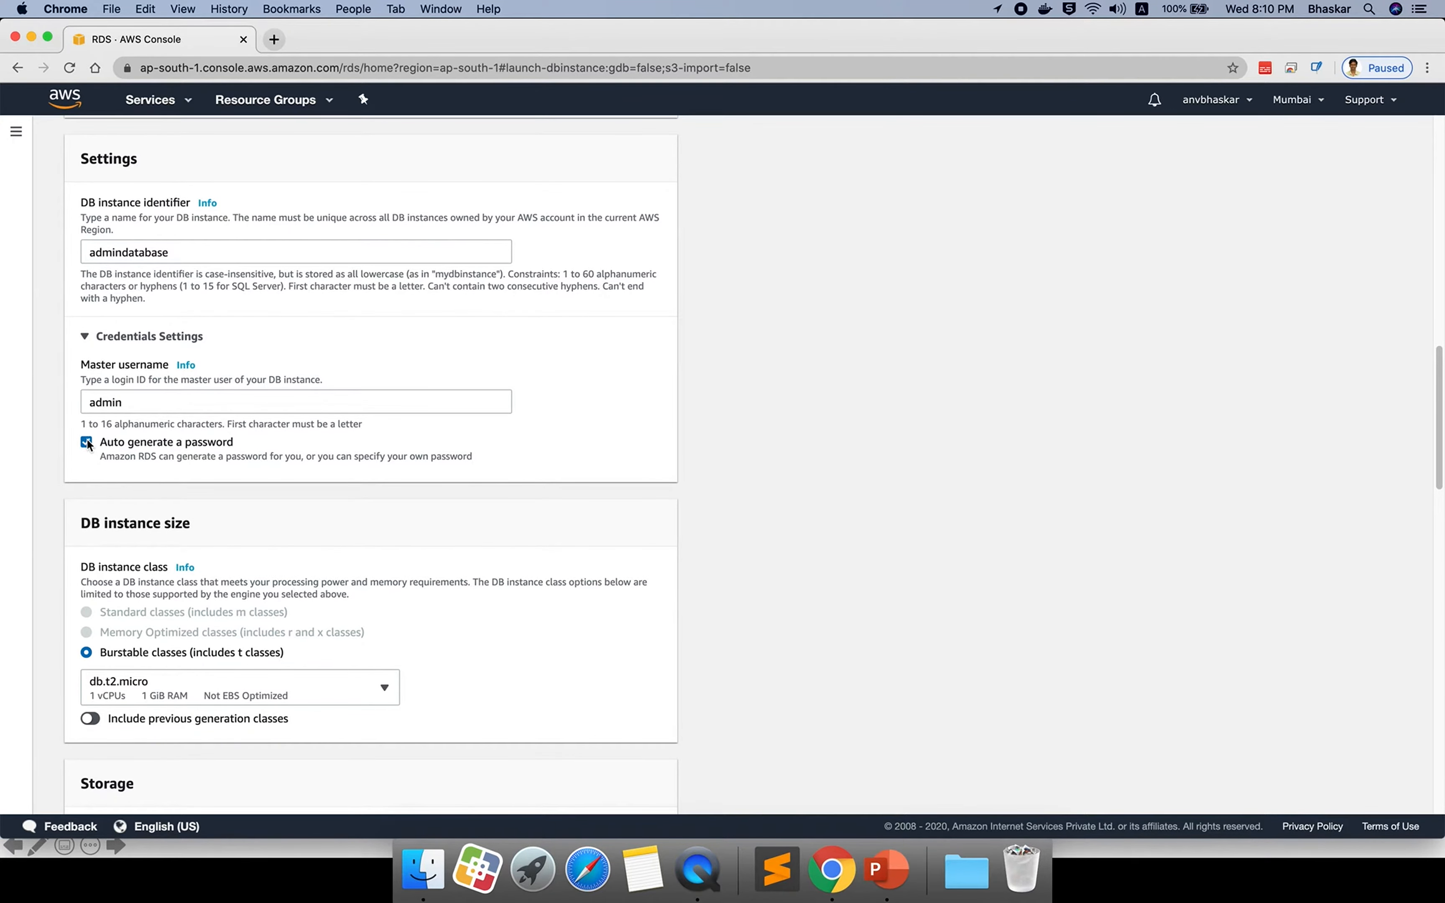
click(86, 442)
click(145, 509)
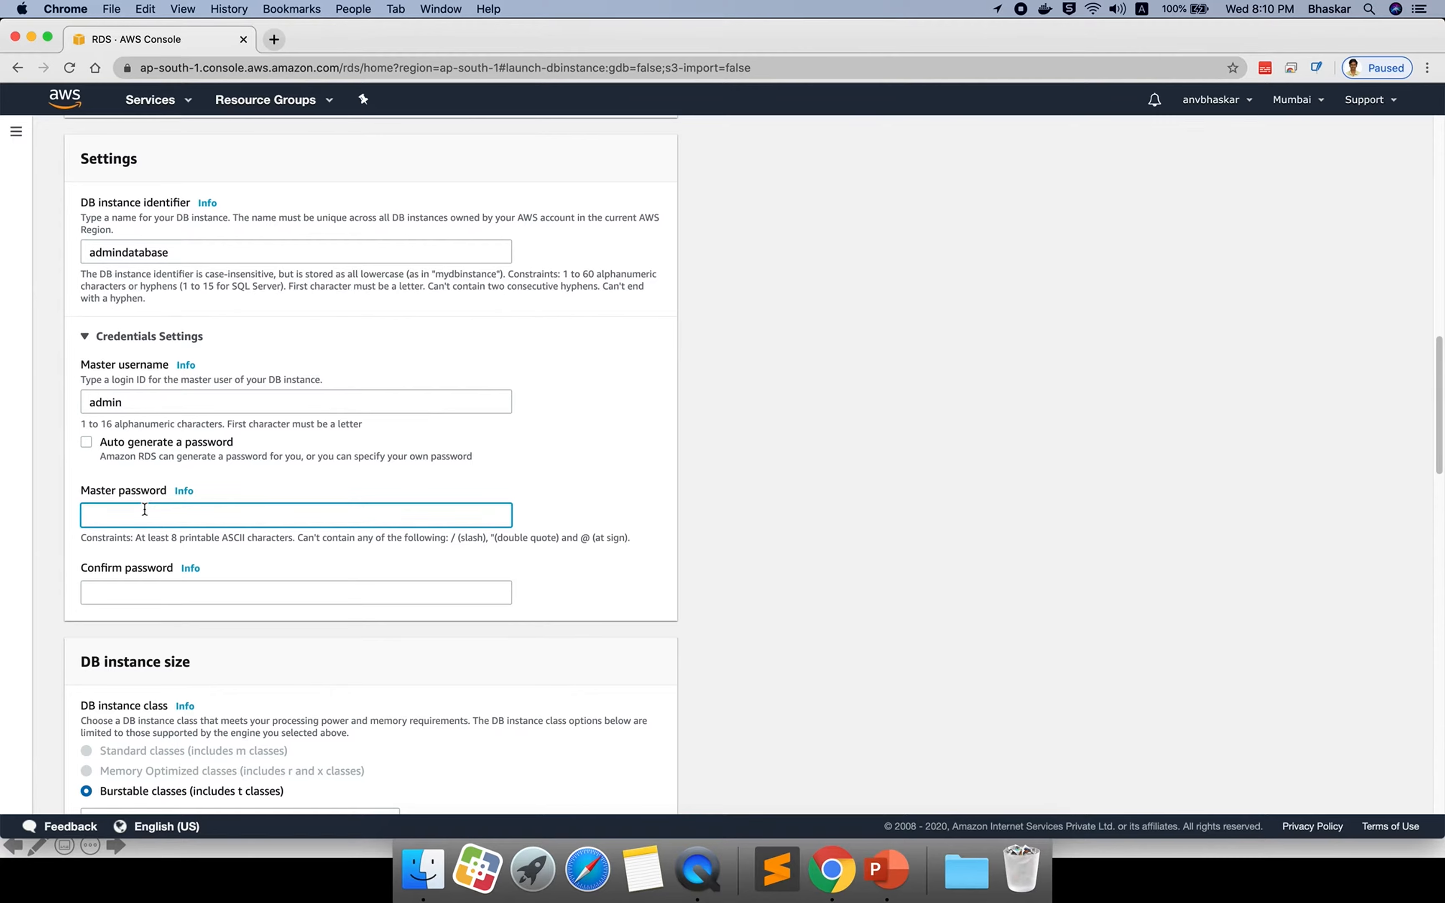
click(120, 598)
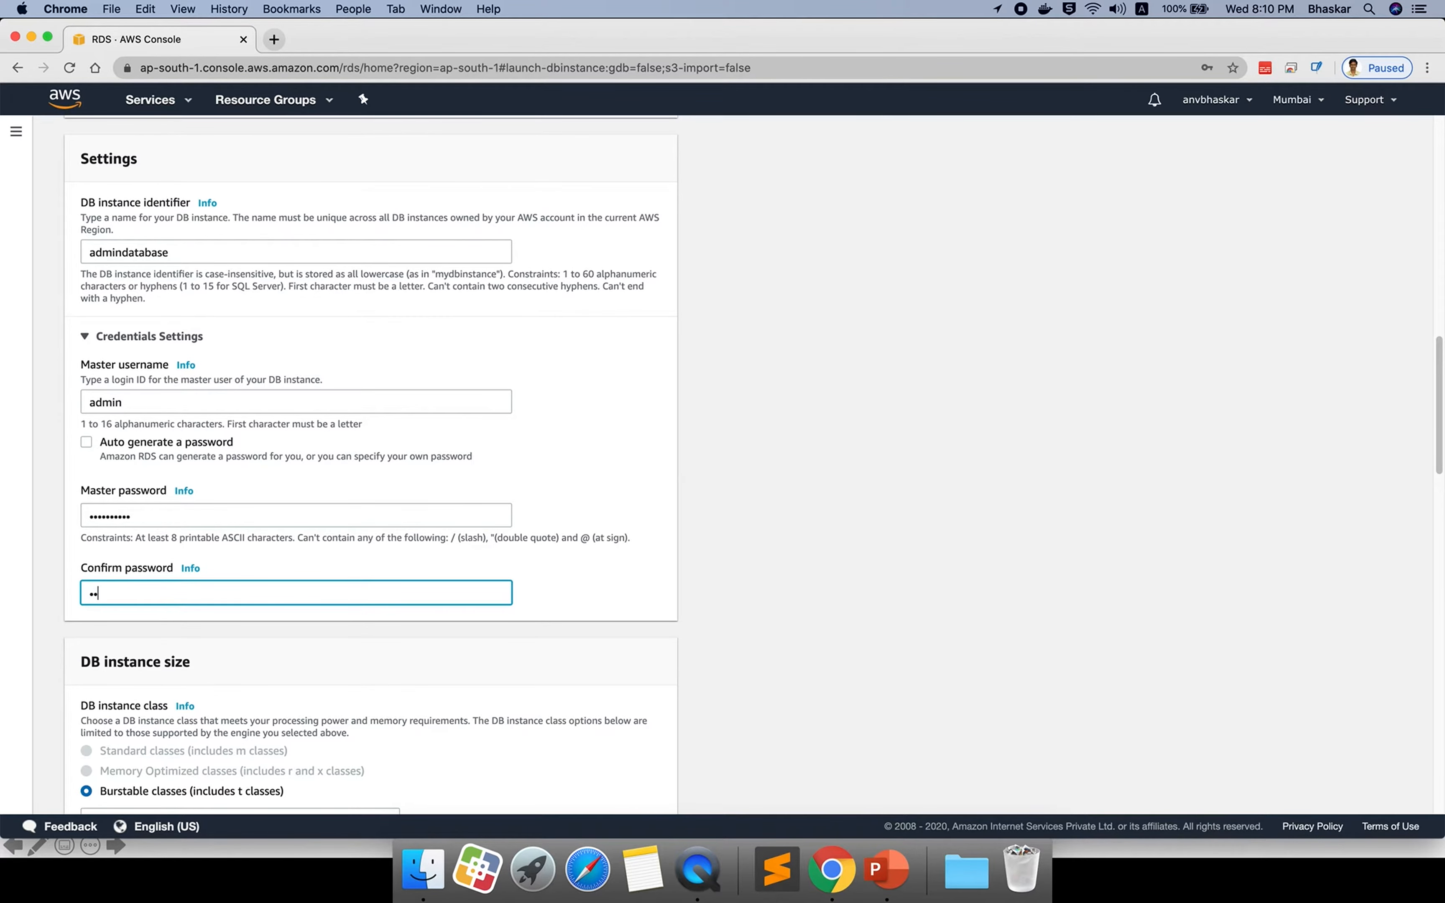
scroll(94, 391, down, 3)
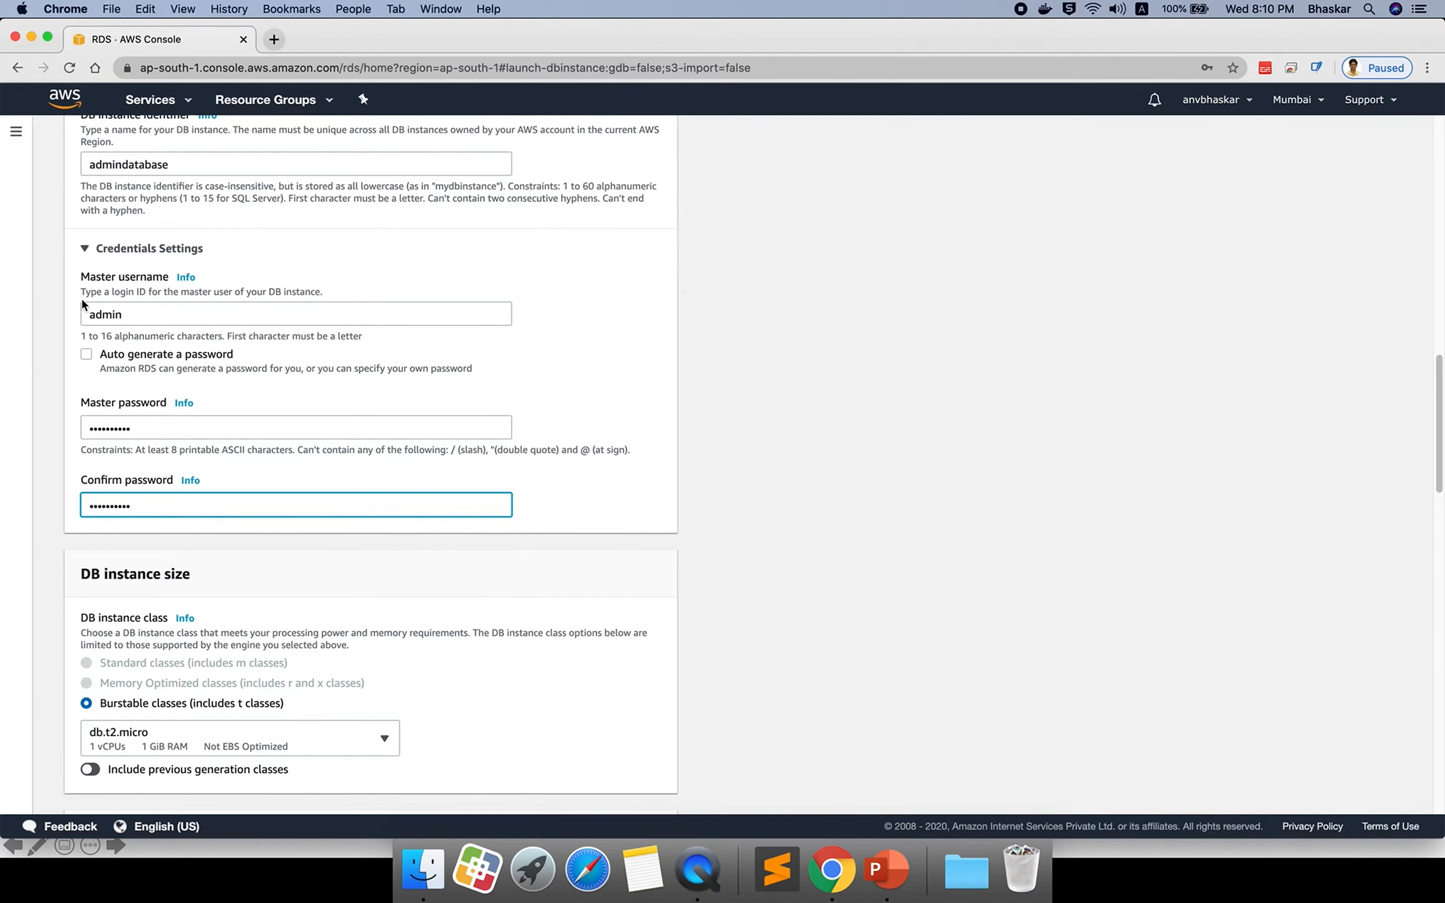
- Collapse the credentials settings and highlight the admindatabase identifier
click(86, 251)
scroll(215, 440, up, 5)
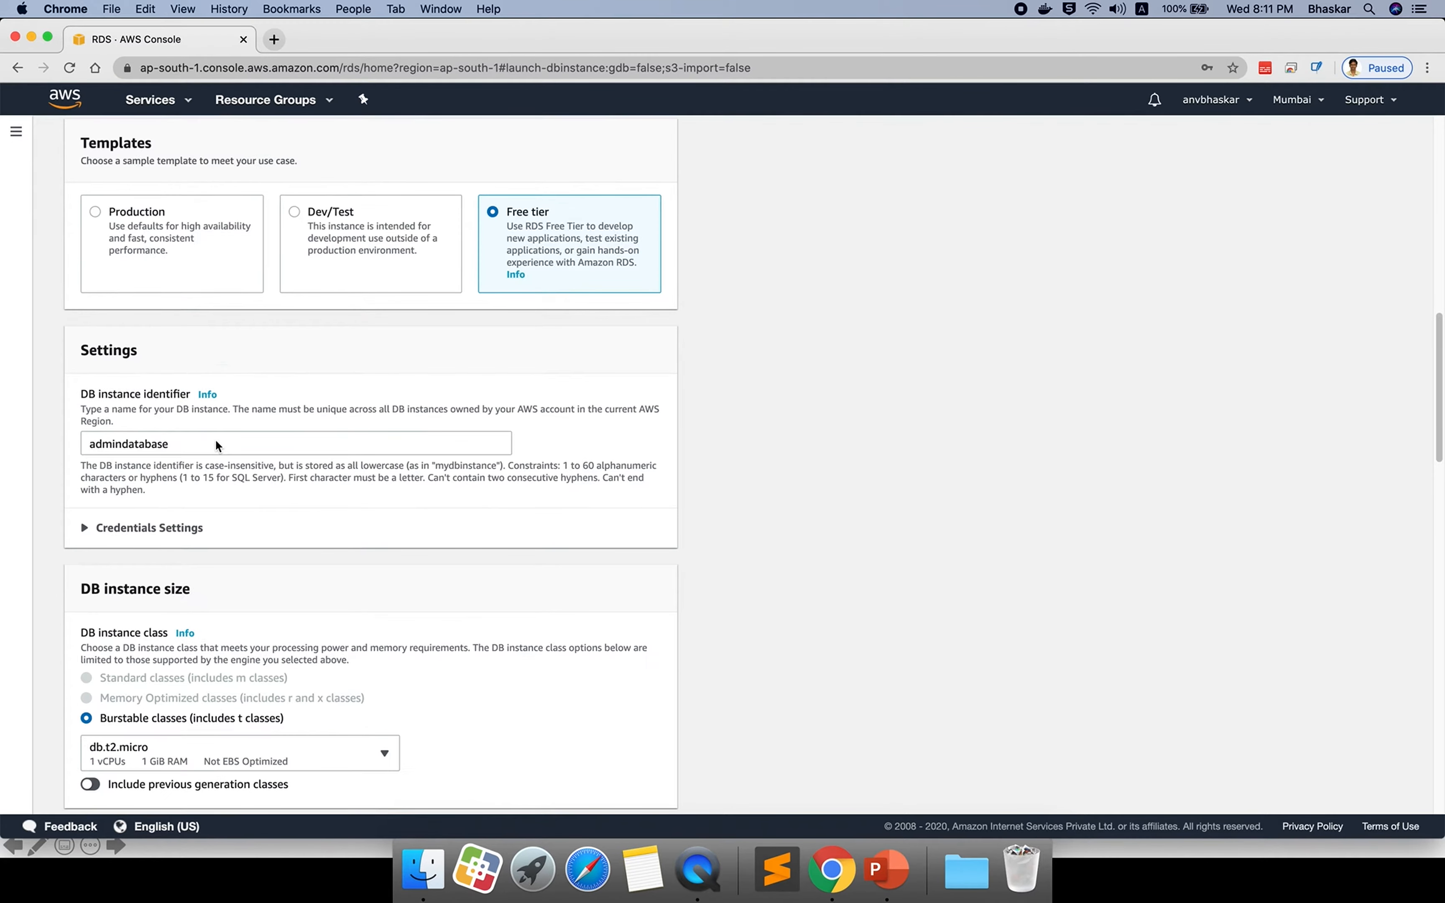
double_click(141, 443)
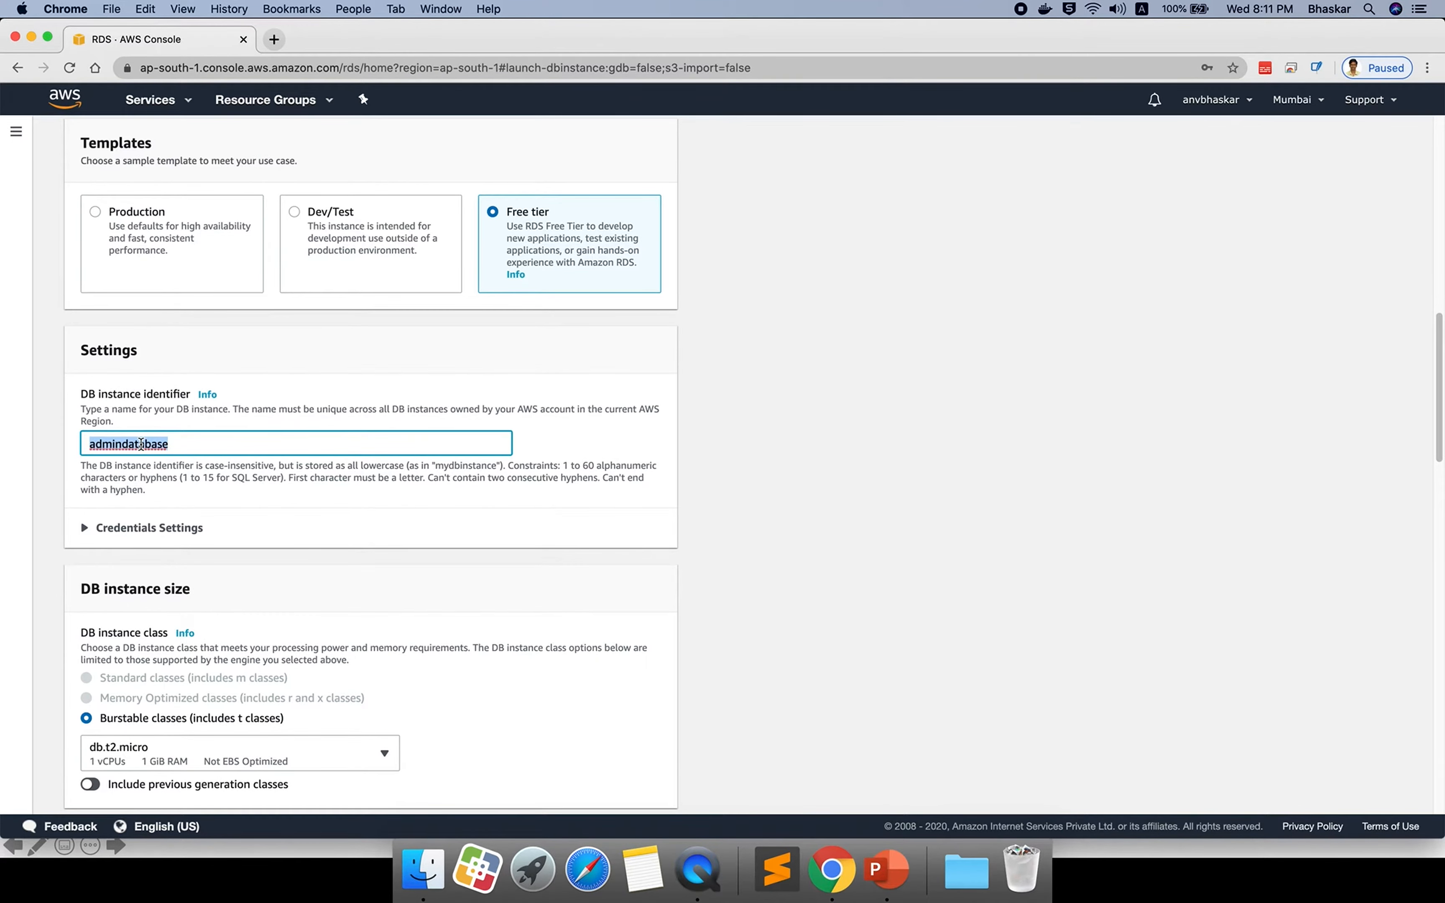
scroll(247, 573, down, 5)
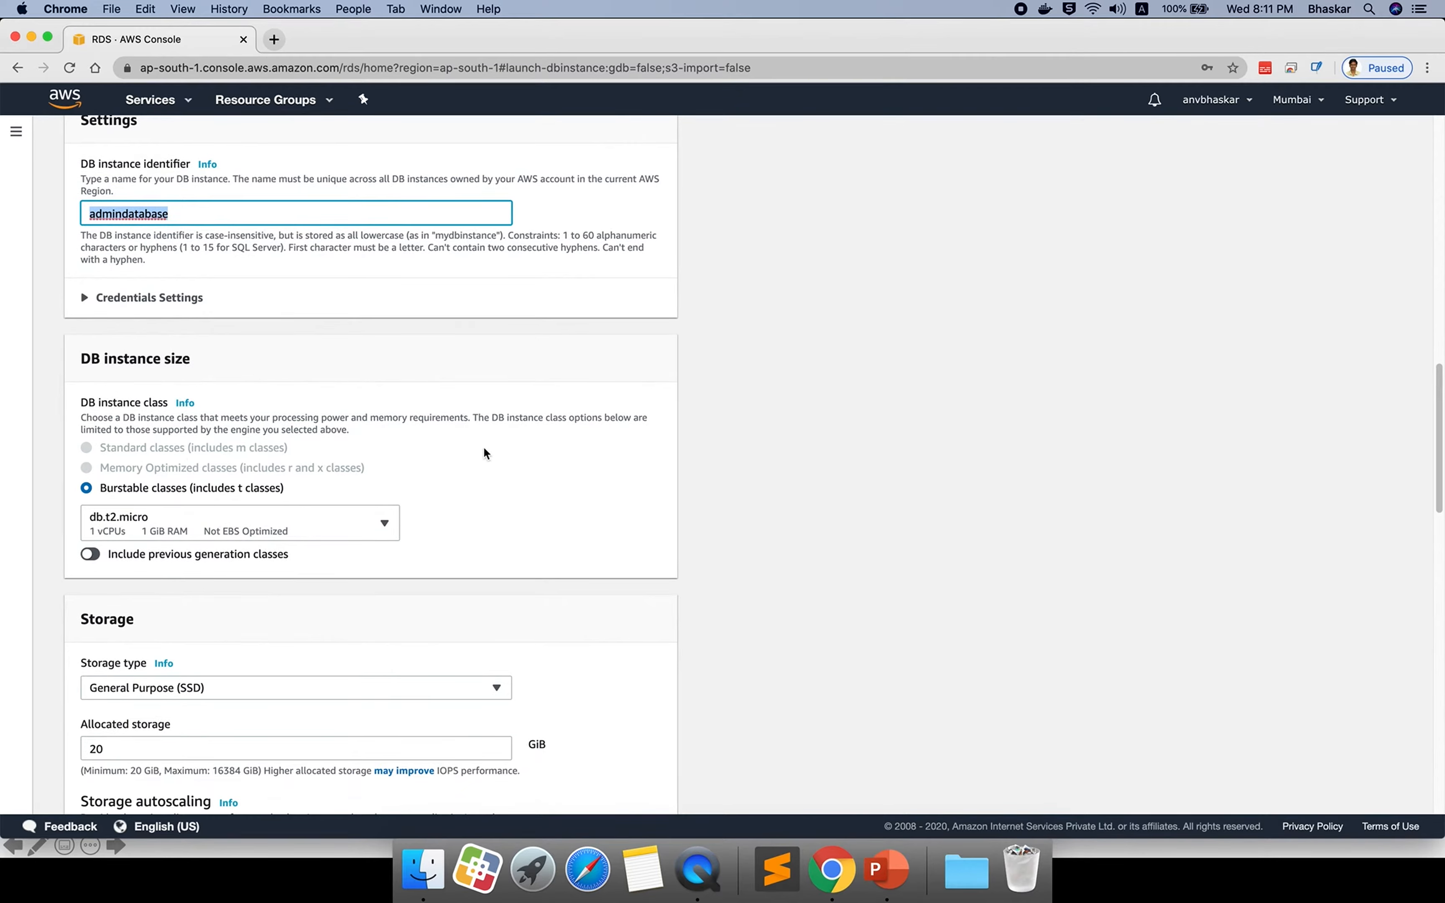
click(331, 526)
scroll(357, 435, down, 3)
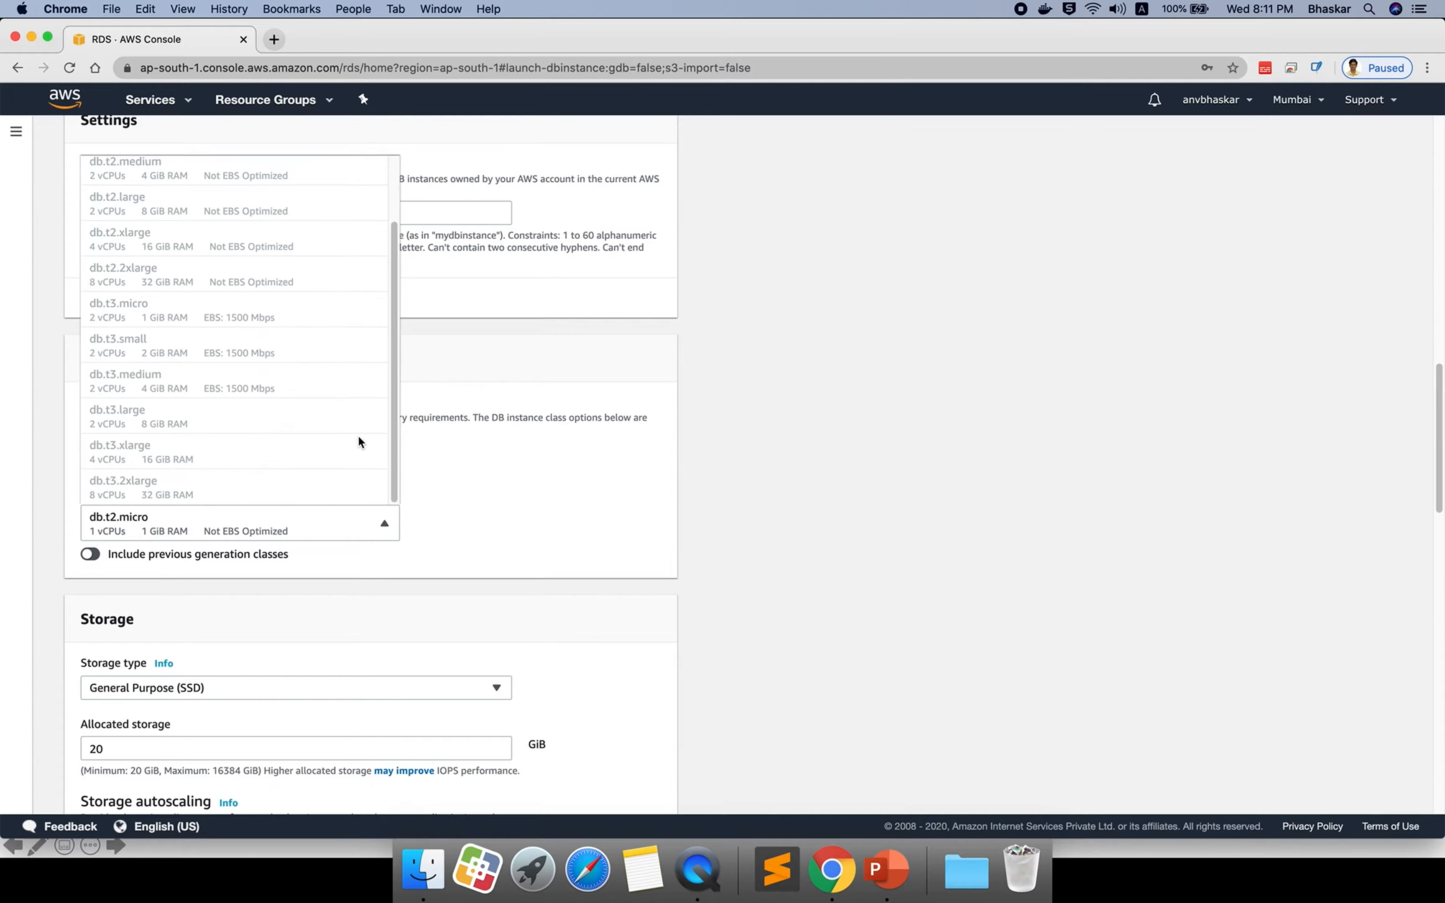
scroll(357, 442, up, 3)
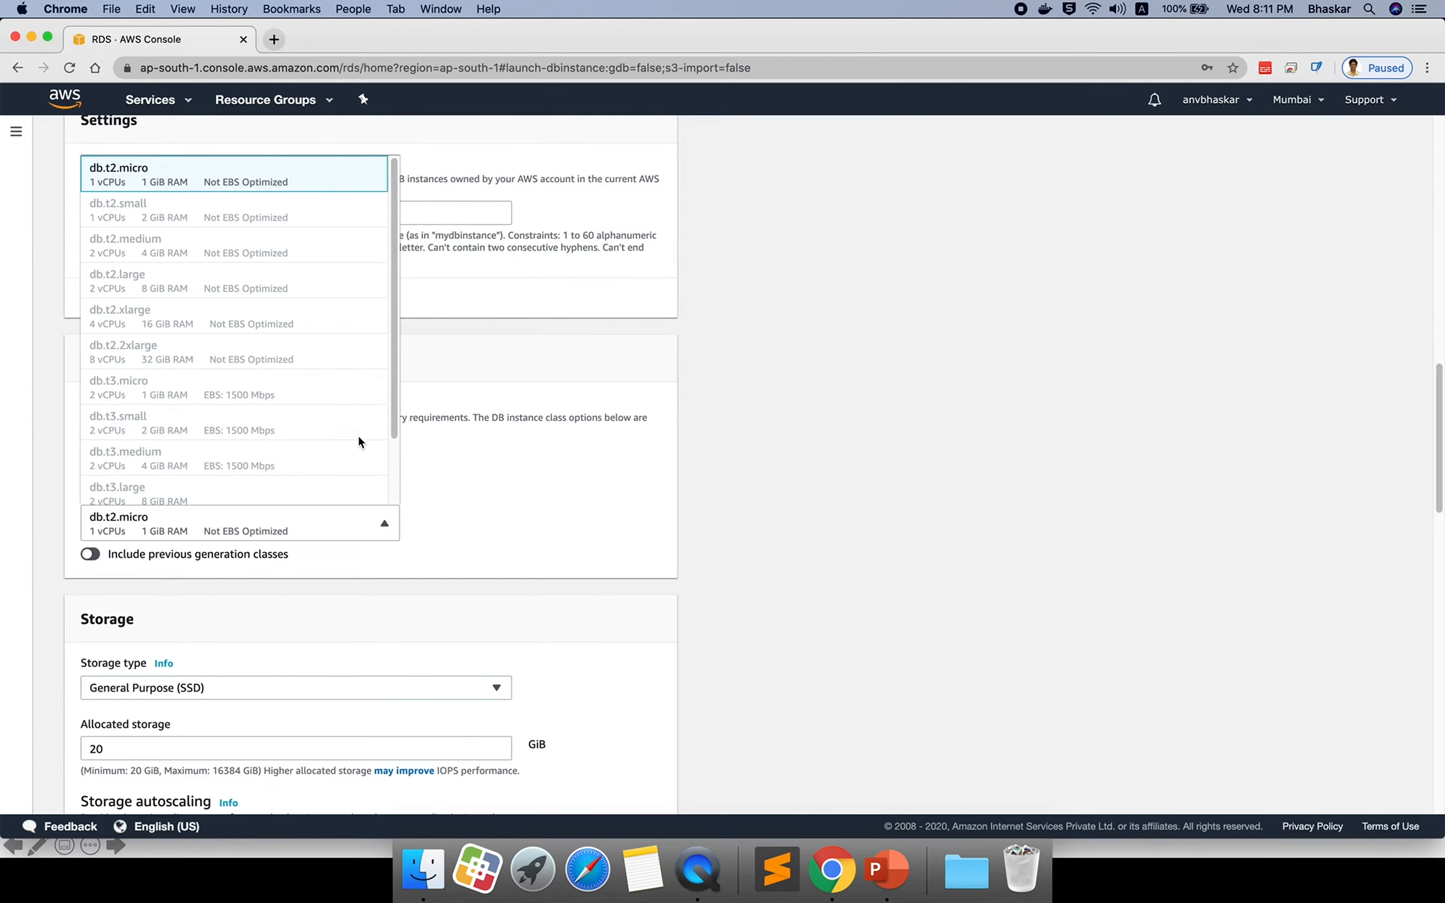
click(282, 182)
scroll(462, 537, down, 3)
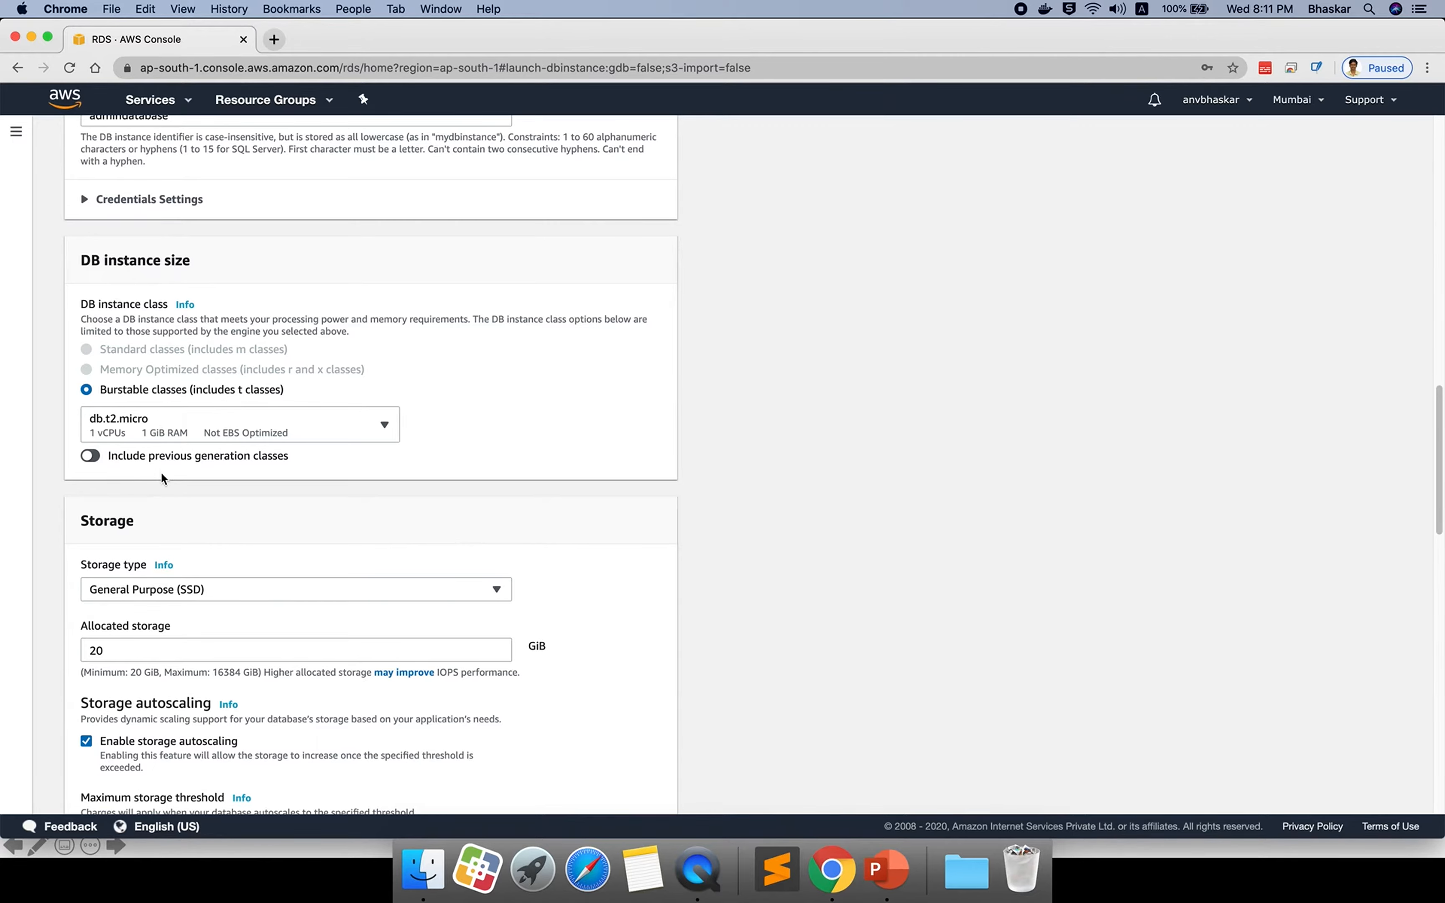
click(267, 438)
click(450, 431)
drag(77, 260, 204, 272)
click(511, 435)
scroll(314, 454, down, 5)
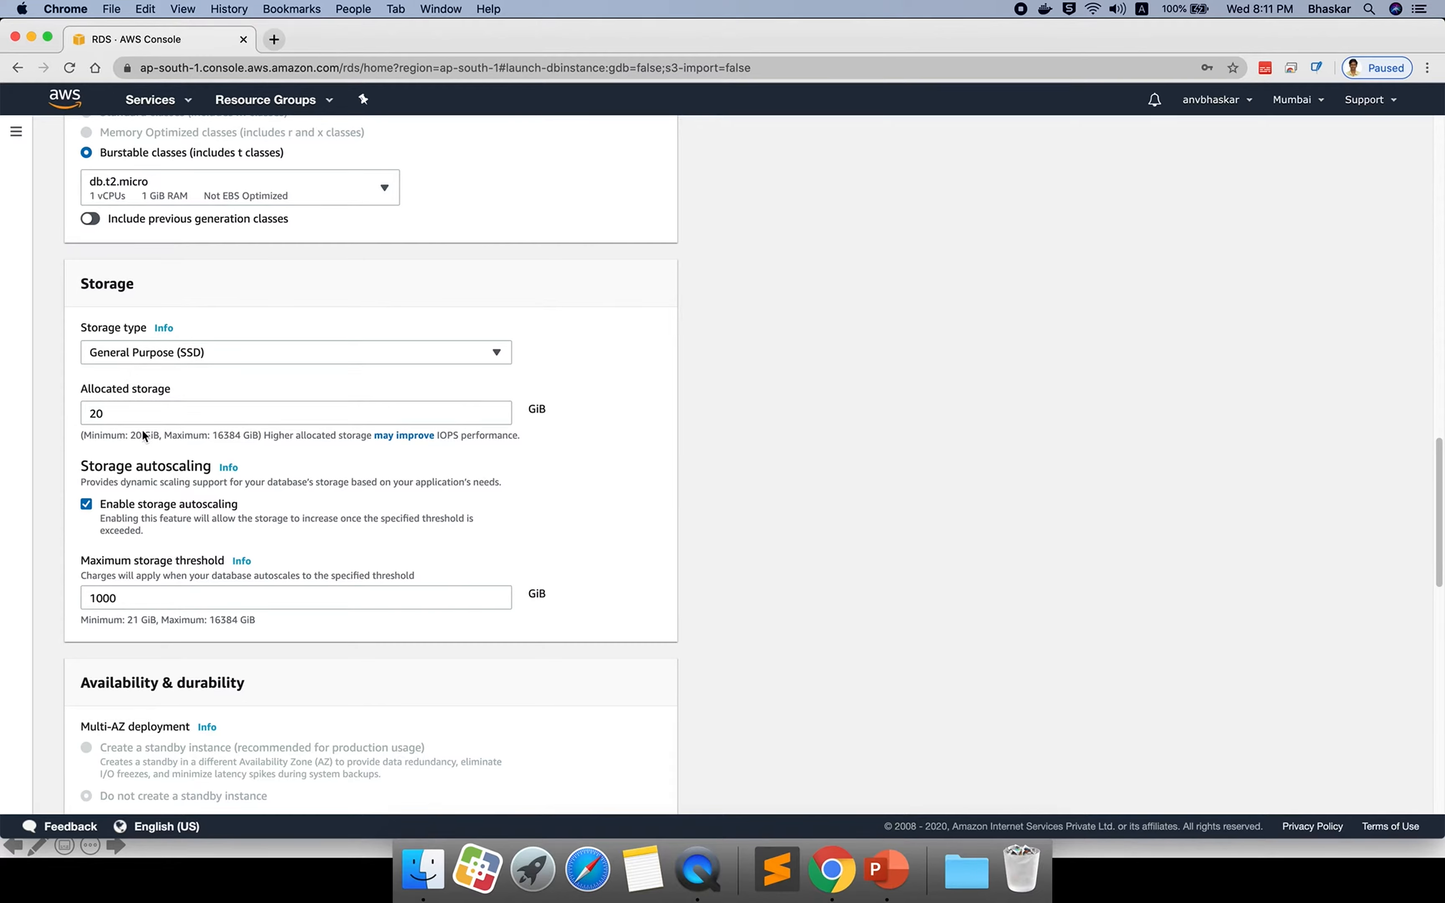
- Keep allocated storage at 20 GiB and lower the maximum storage threshold from 1000 to 999 GiB
click(203, 412)
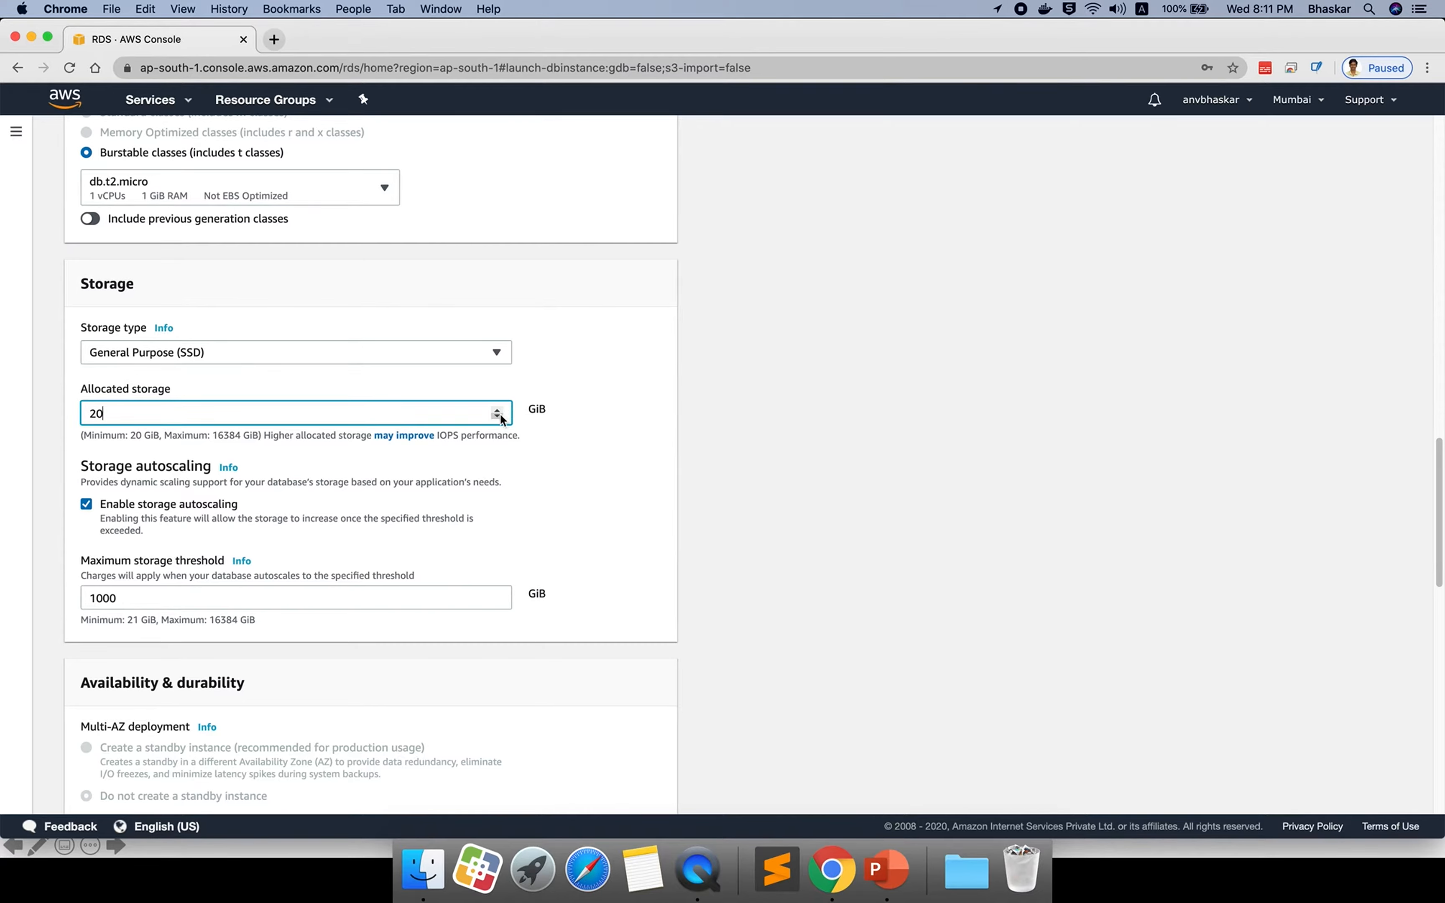
drag(128, 412, 61, 411)
scroll(445, 485, down, 3)
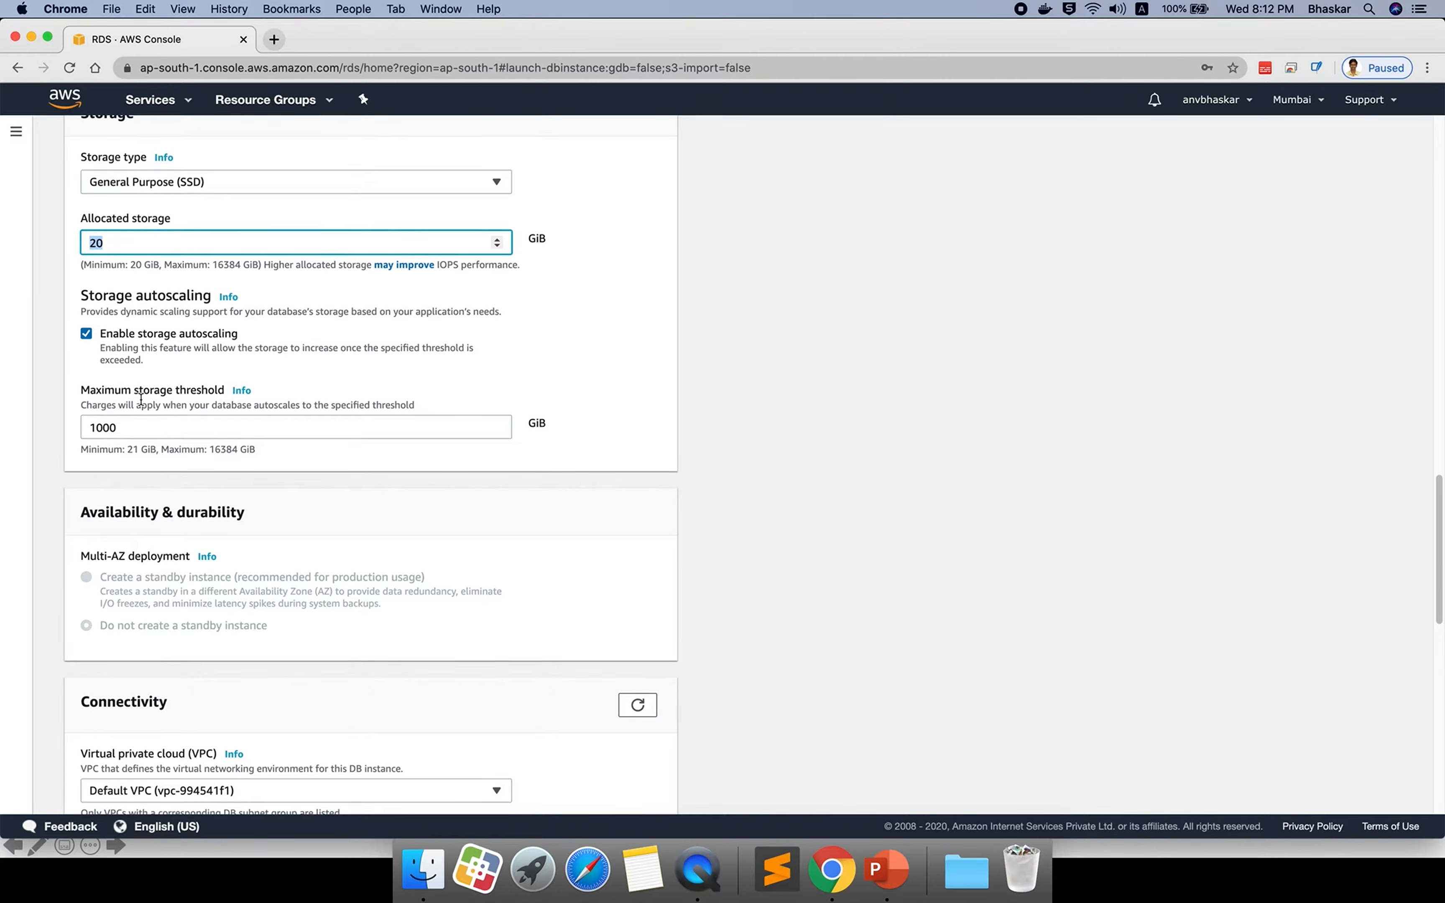
drag(77, 390, 202, 387)
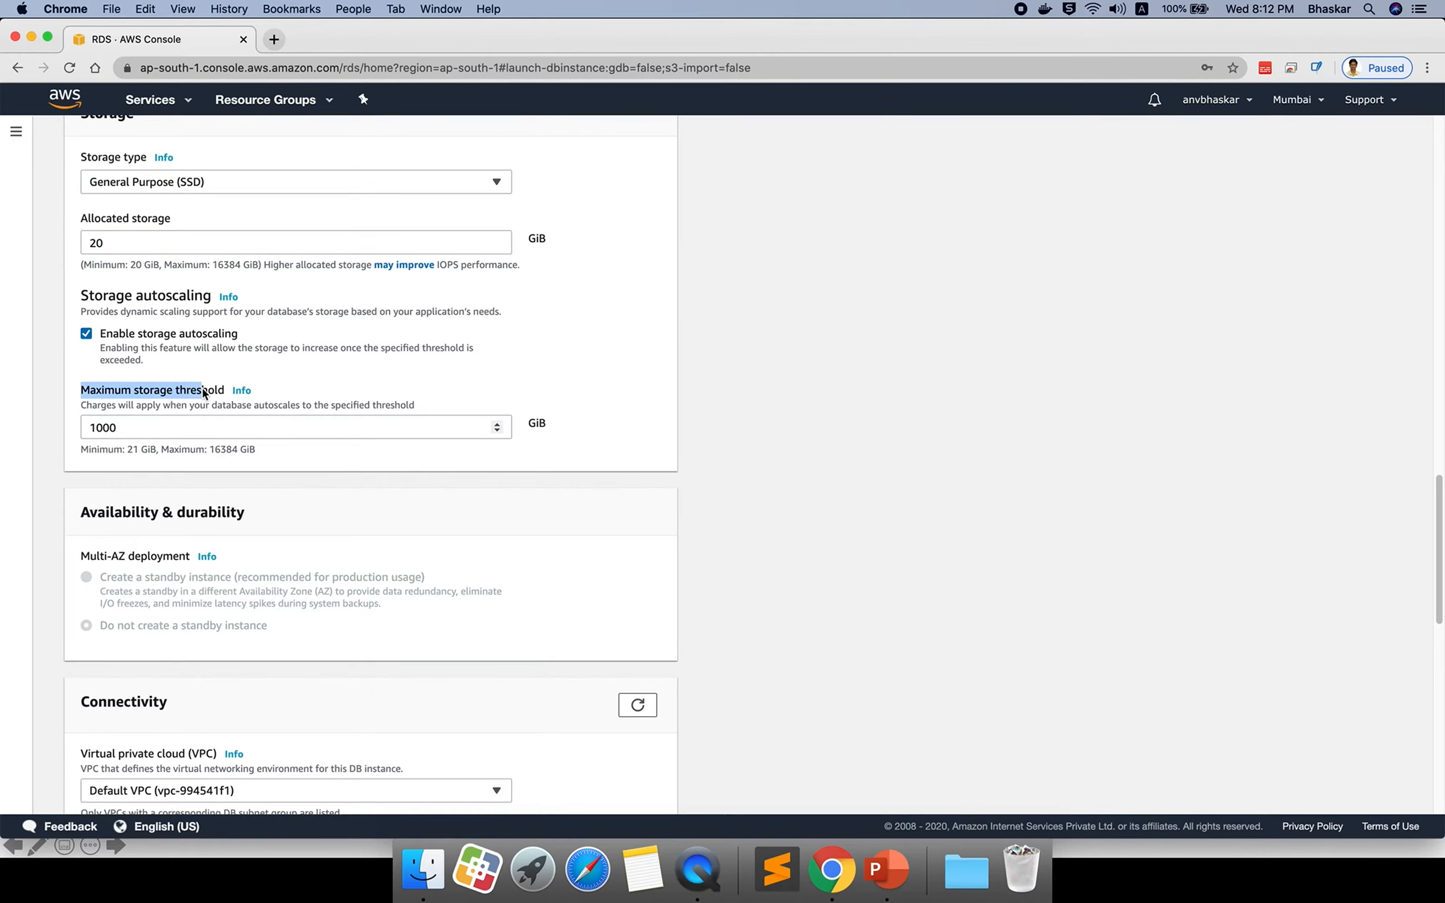
click(497, 431)
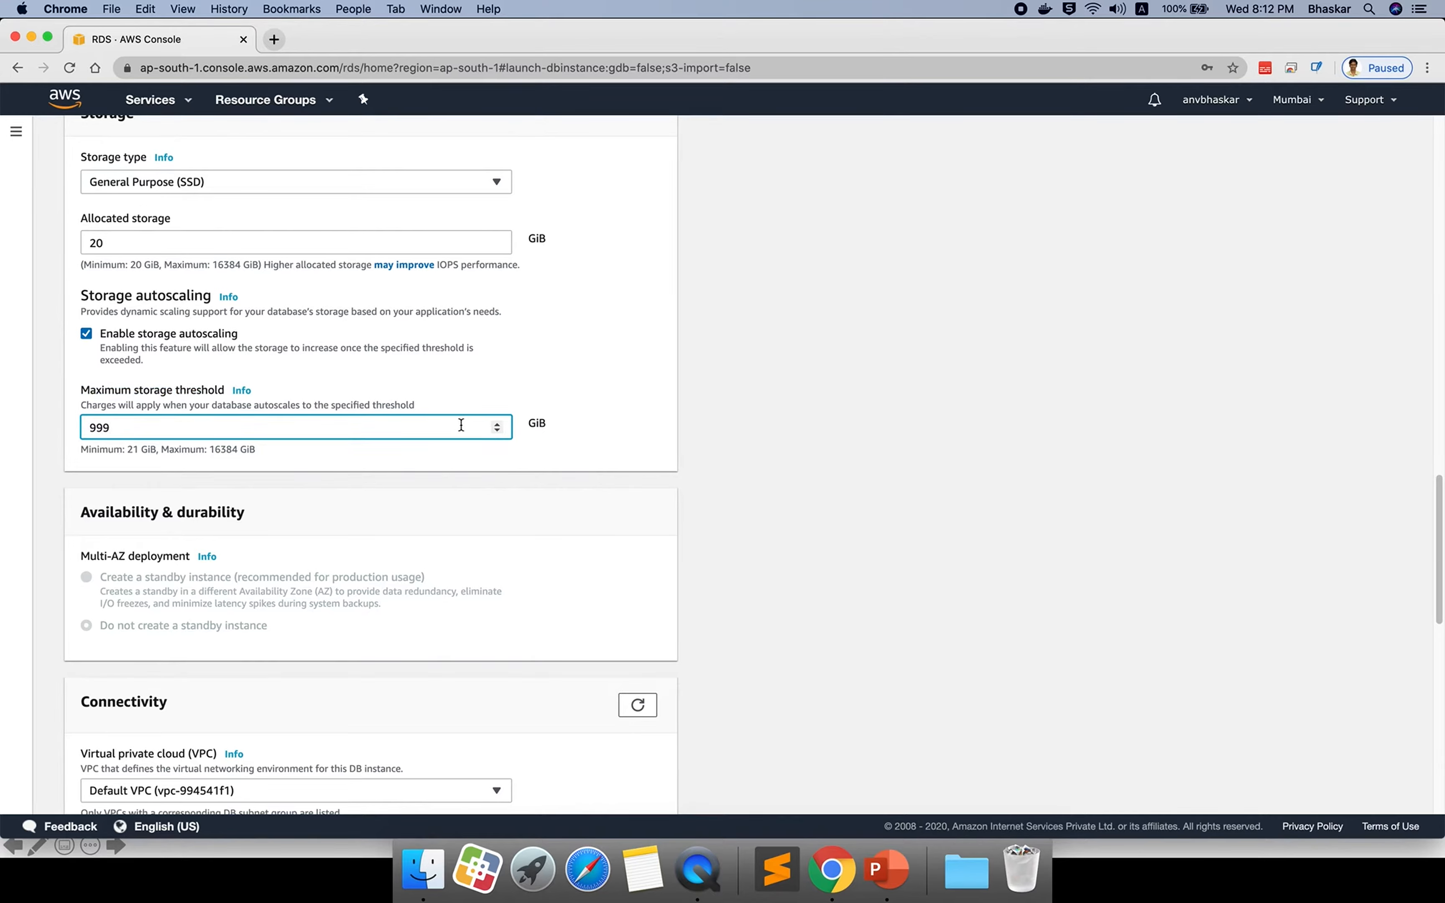
drag(214, 449, 273, 453)
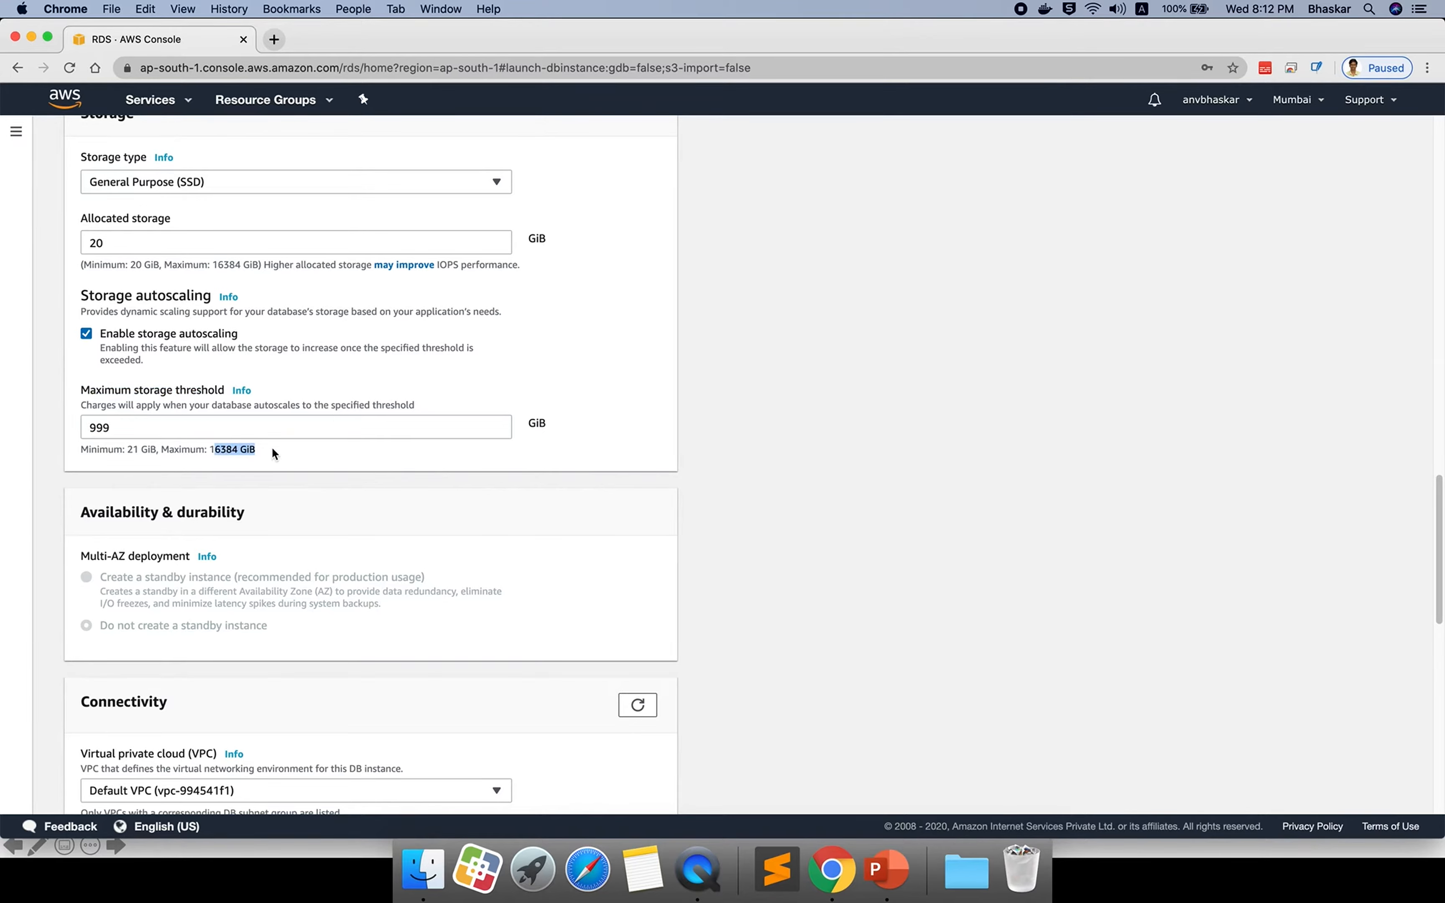
click(298, 453)
drag(257, 449, 105, 443)
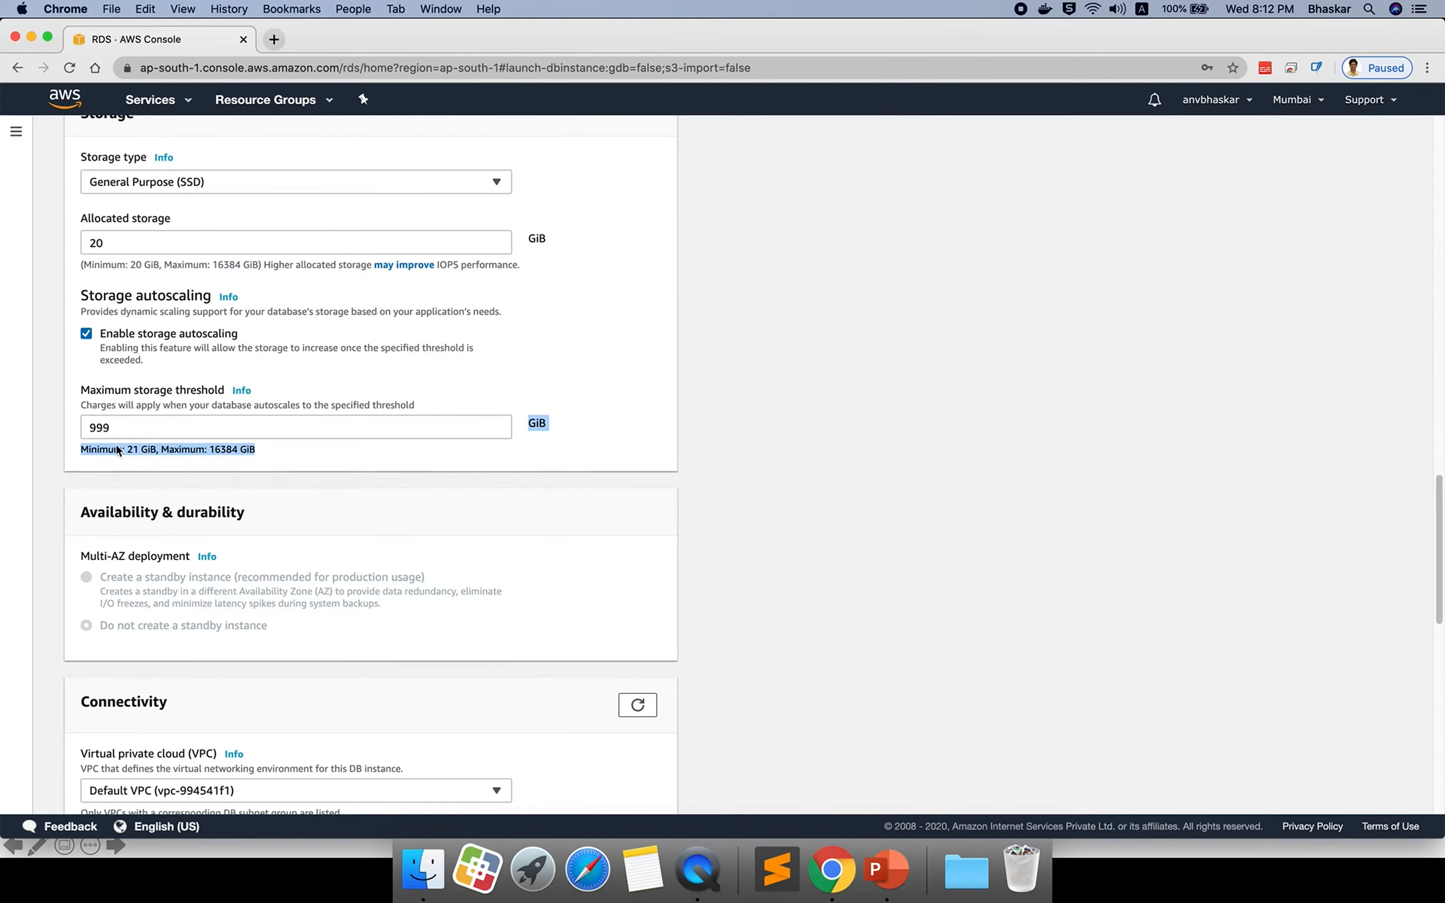
click(268, 448)
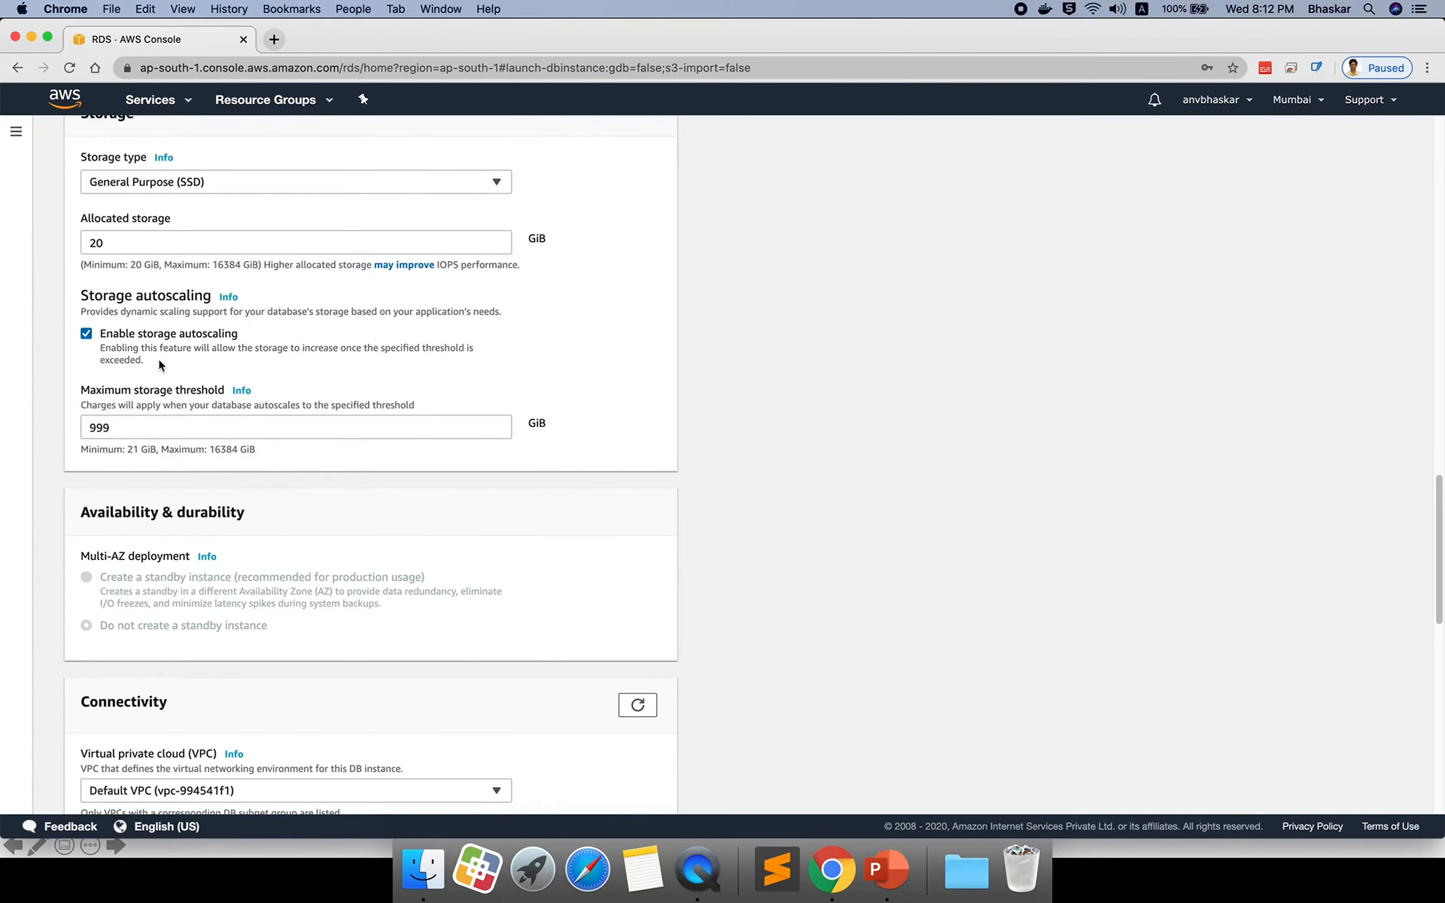
scroll(134, 413, down, 3)
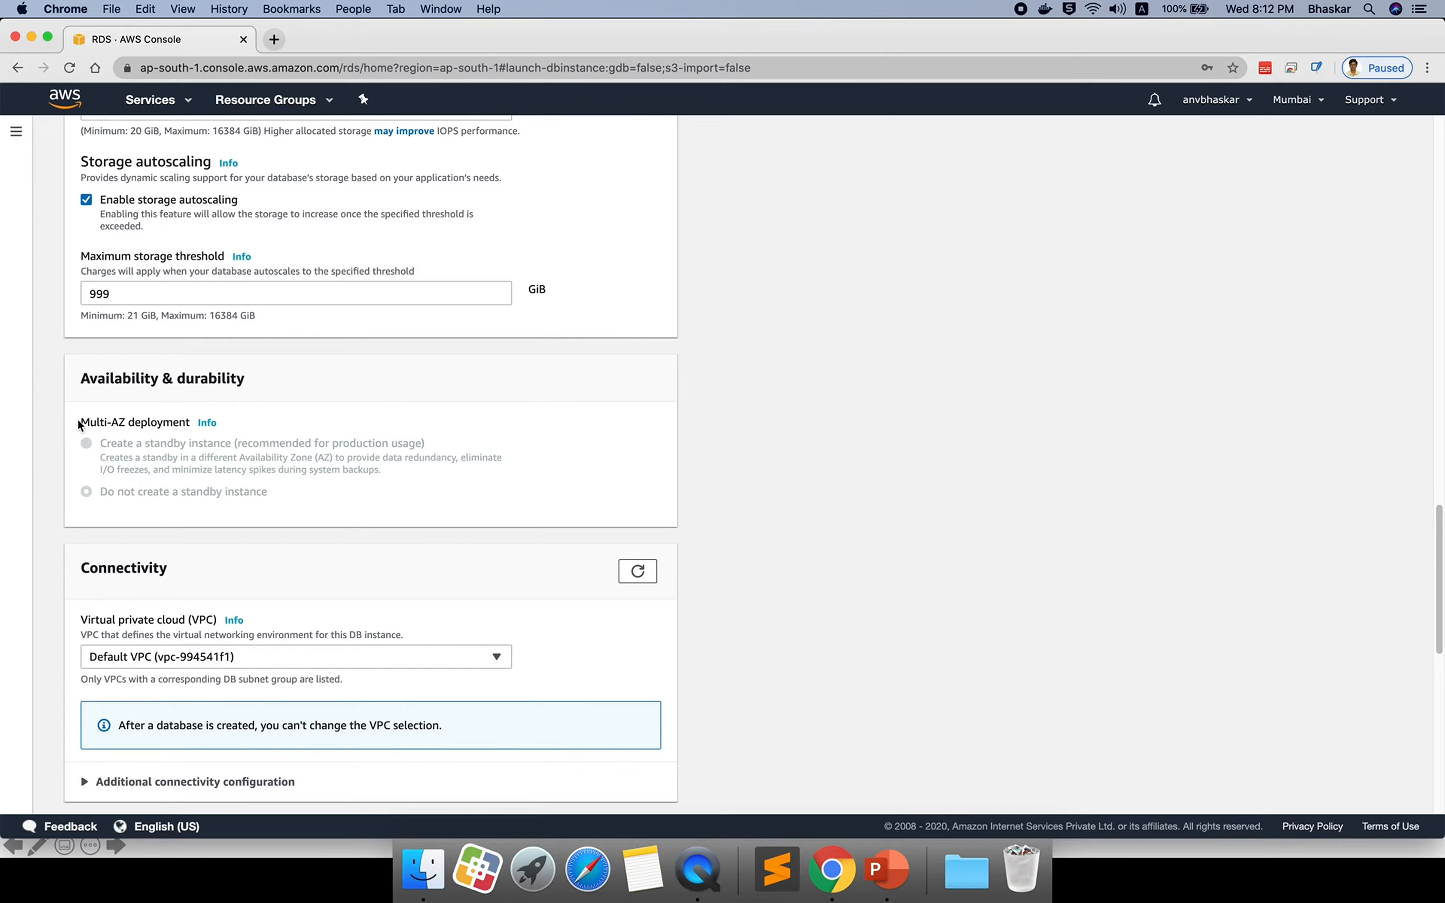
drag(79, 425, 154, 427)
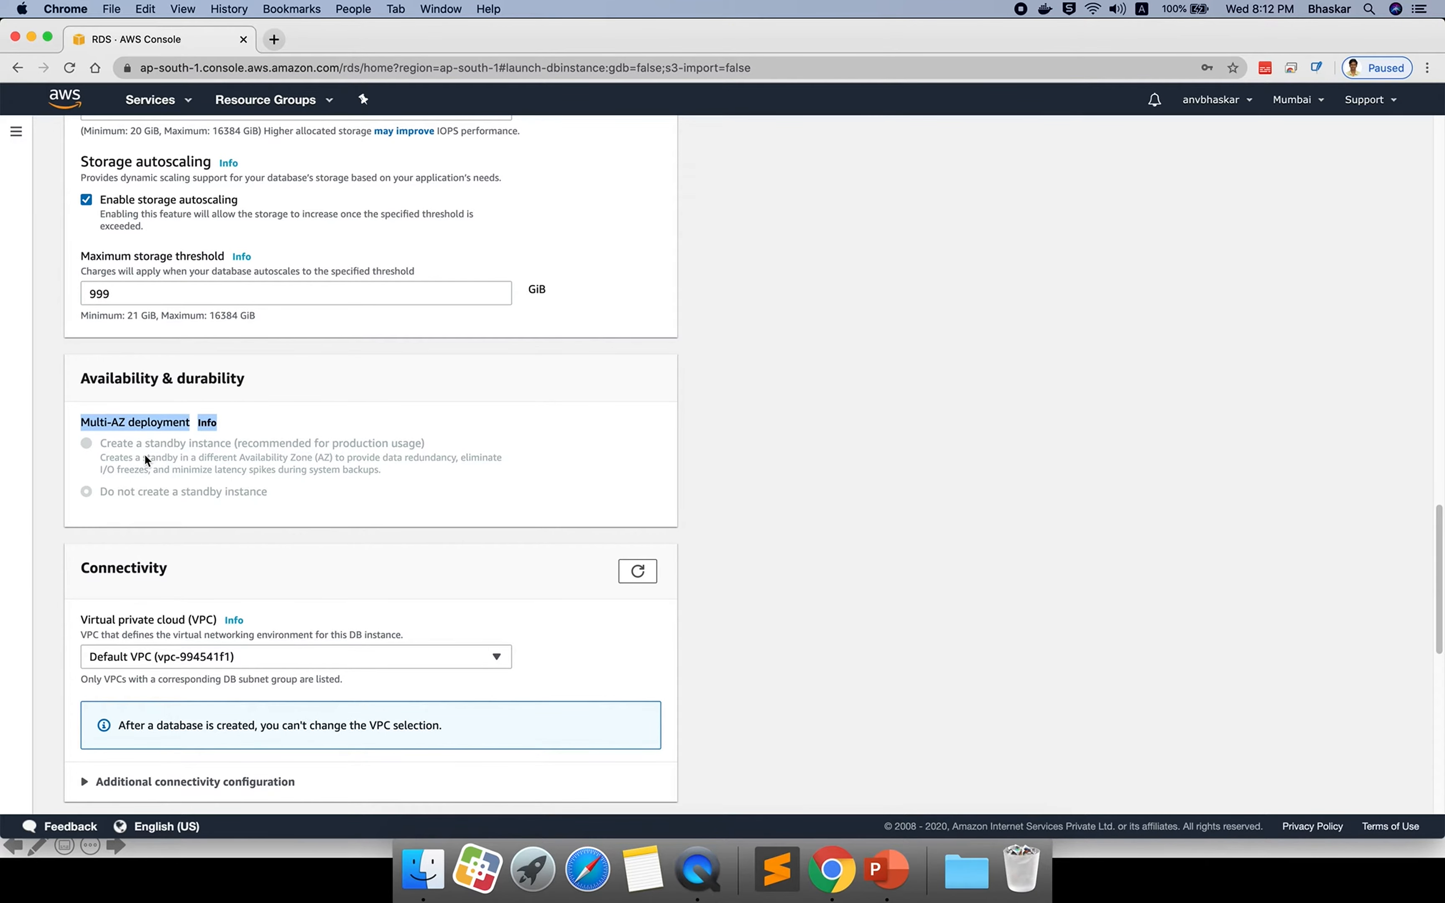
scroll(145, 456, down, 2)
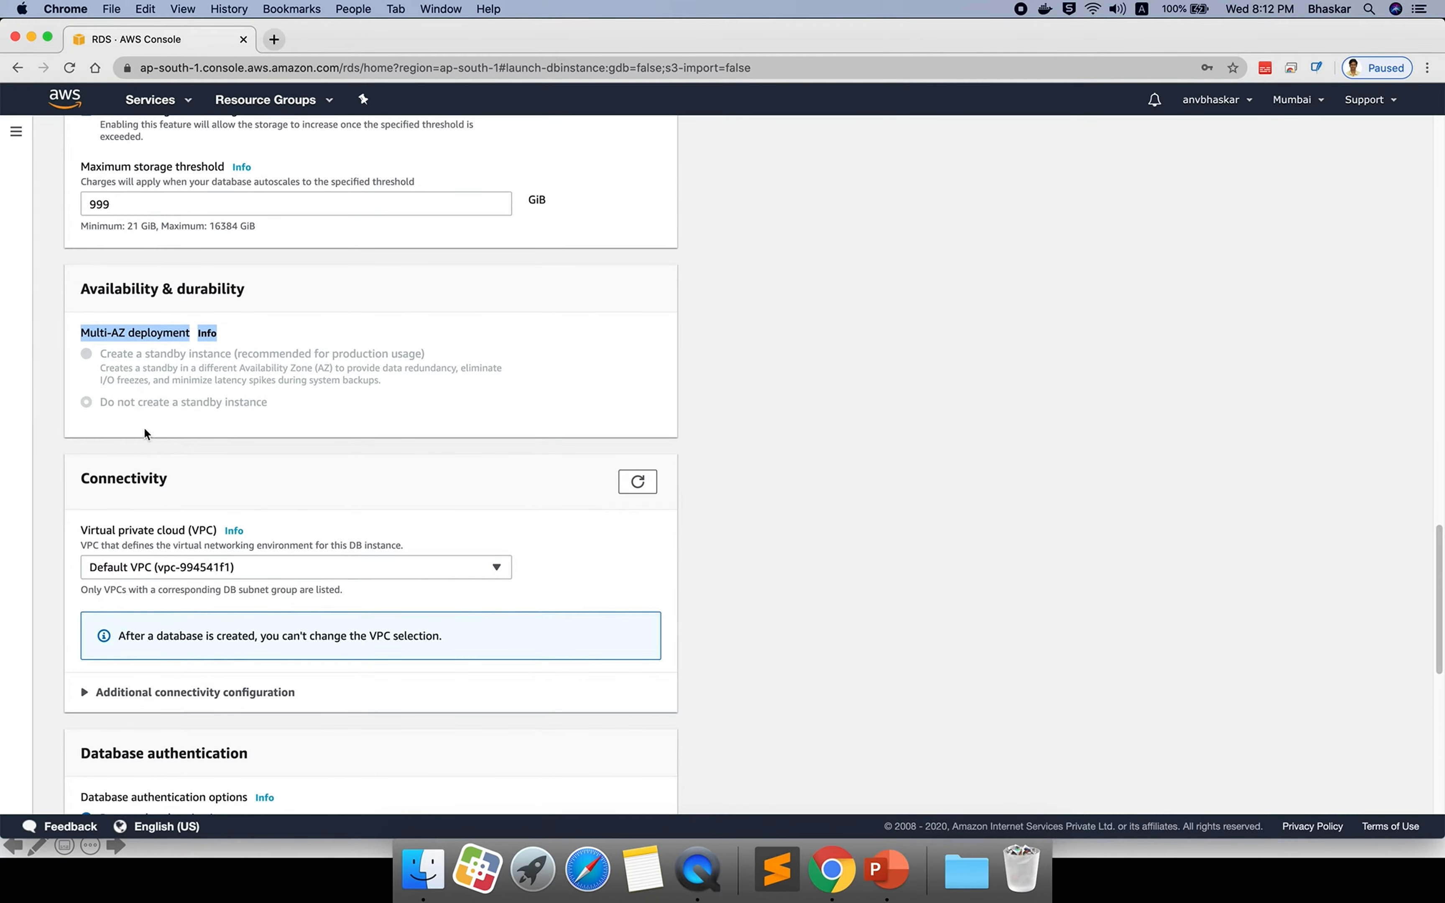
scroll(143, 439, down, 2)
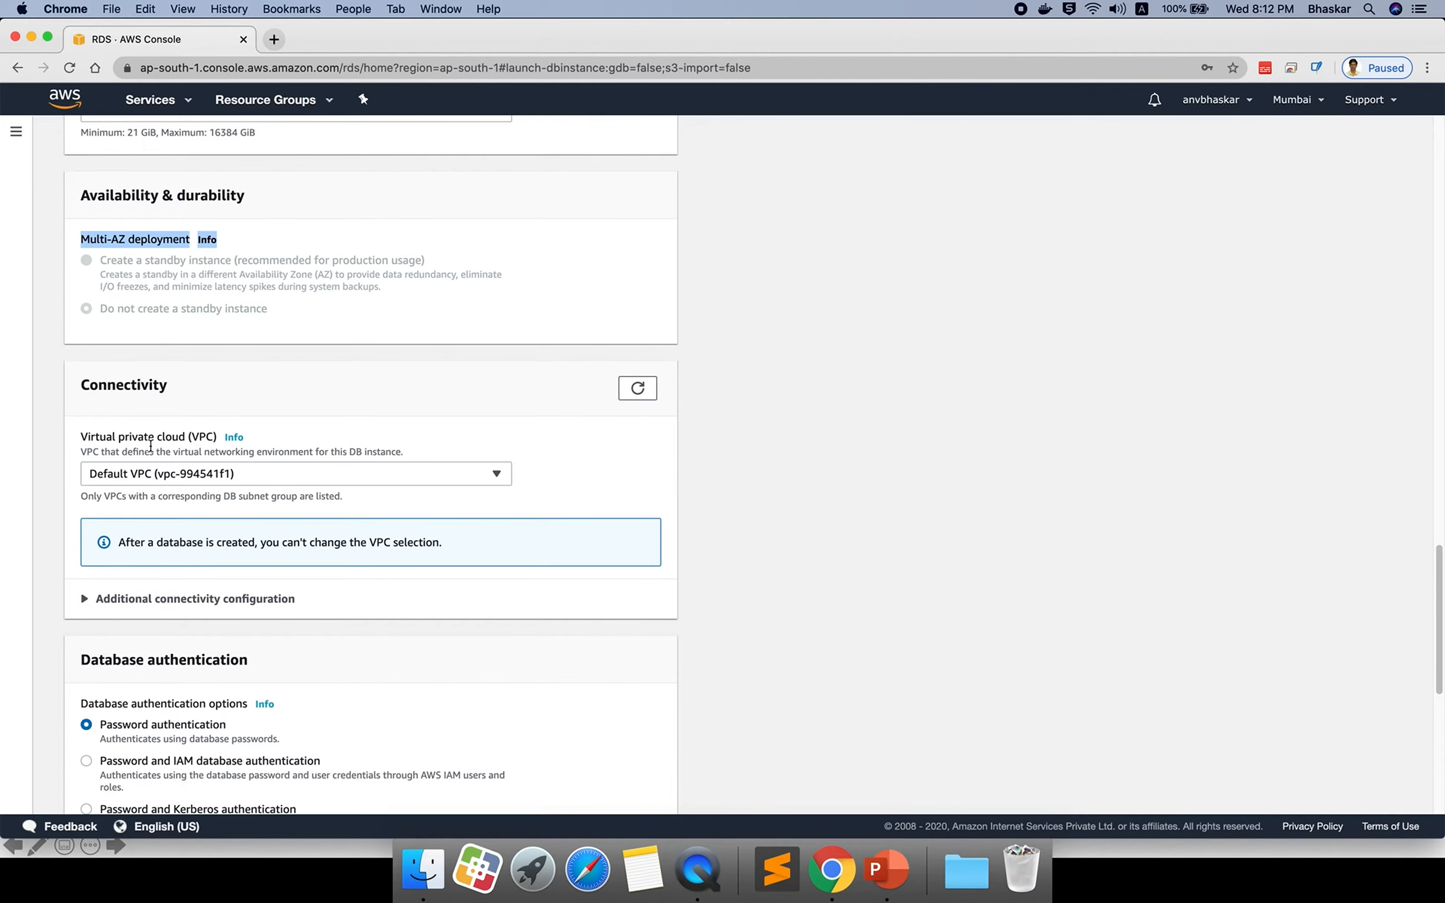
scroll(214, 422, down, 1)
click(181, 417)
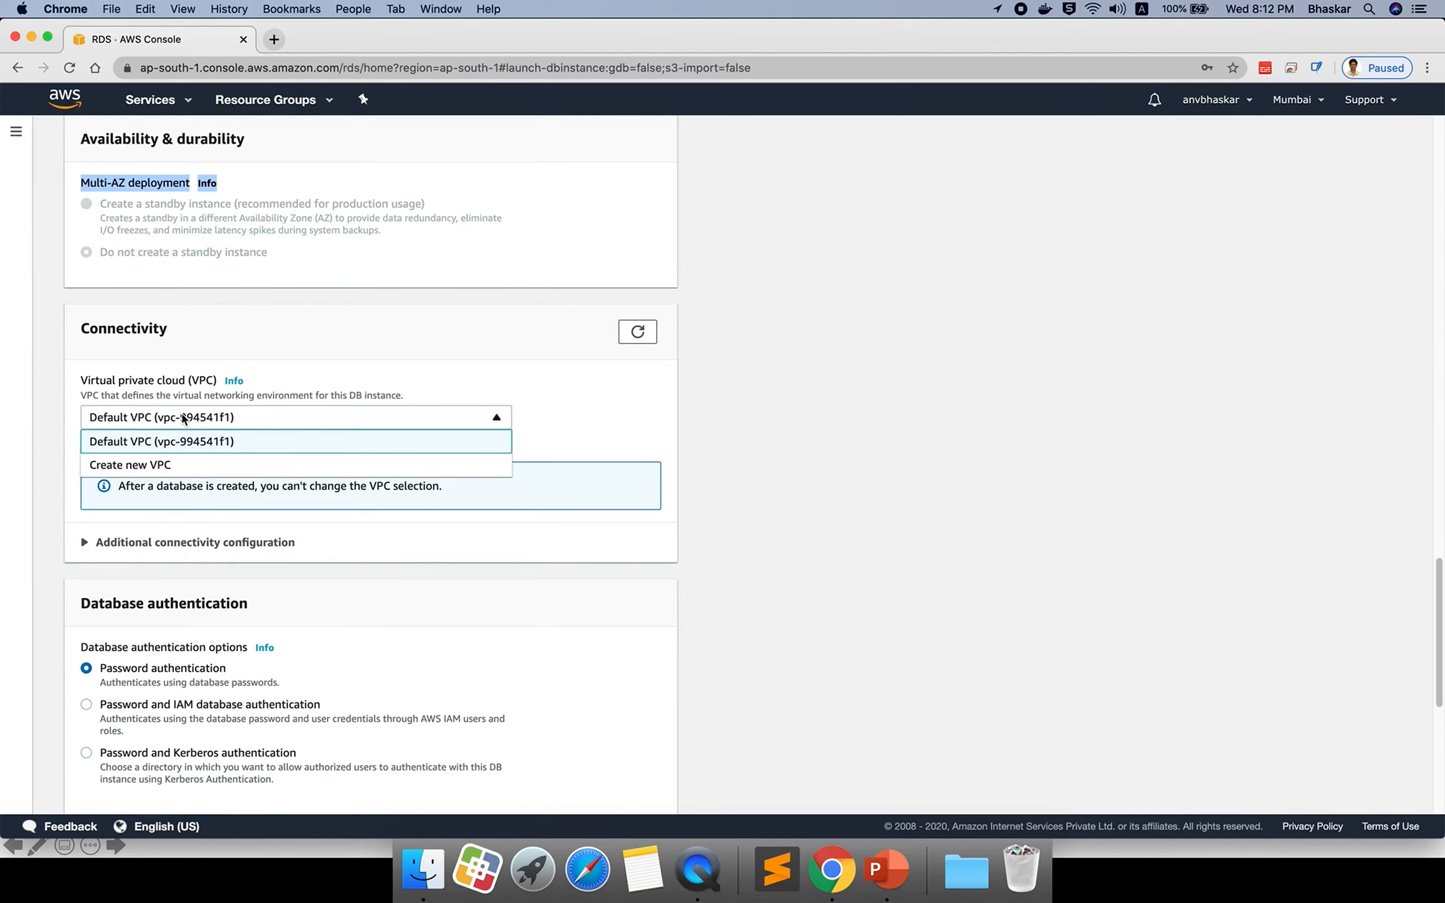
click(183, 417)
click(183, 416)
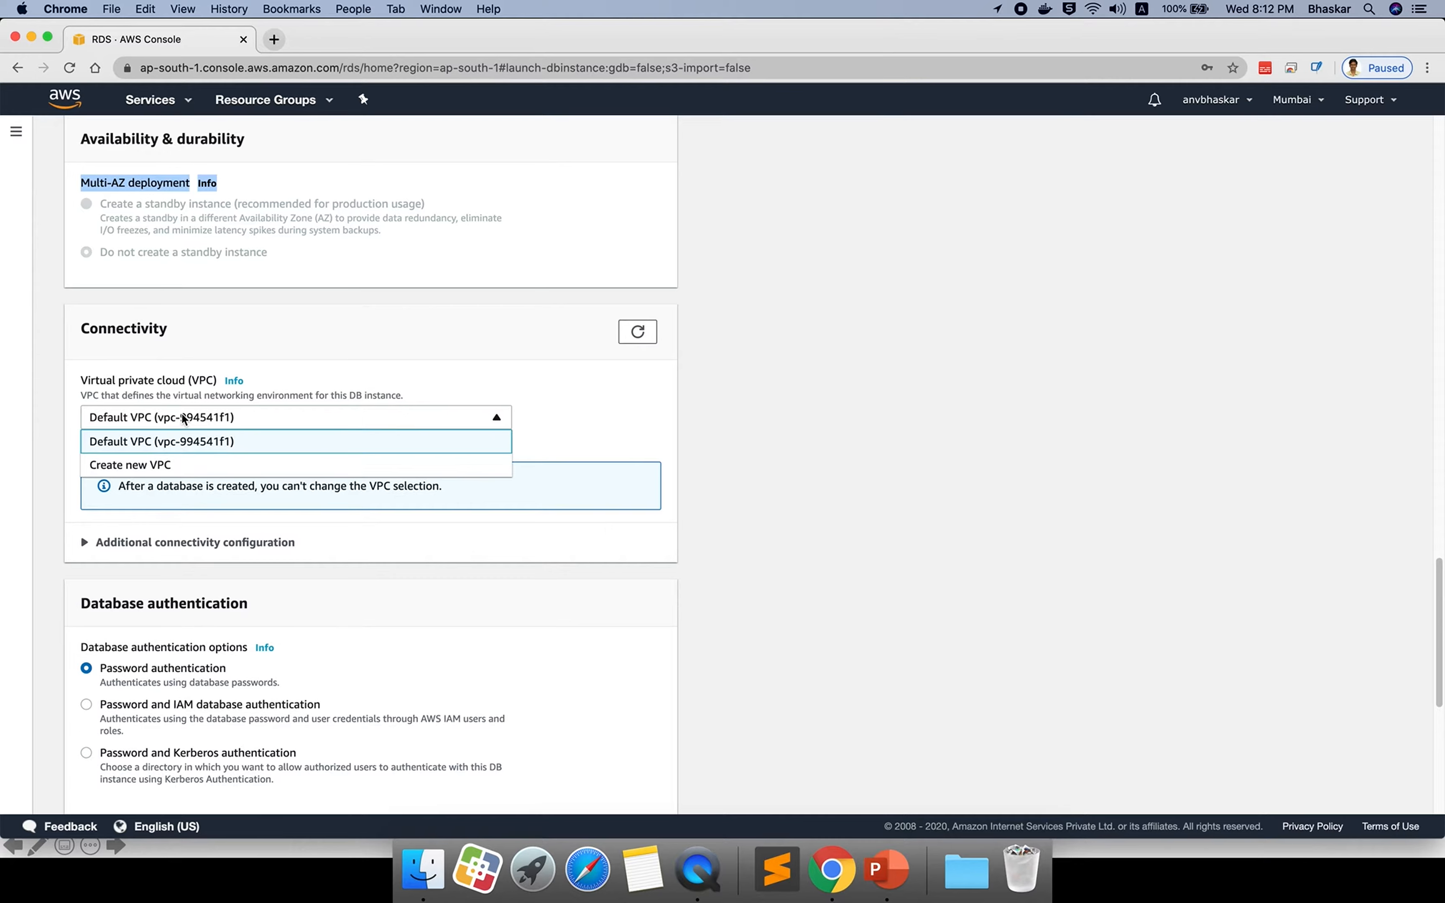
click(190, 440)
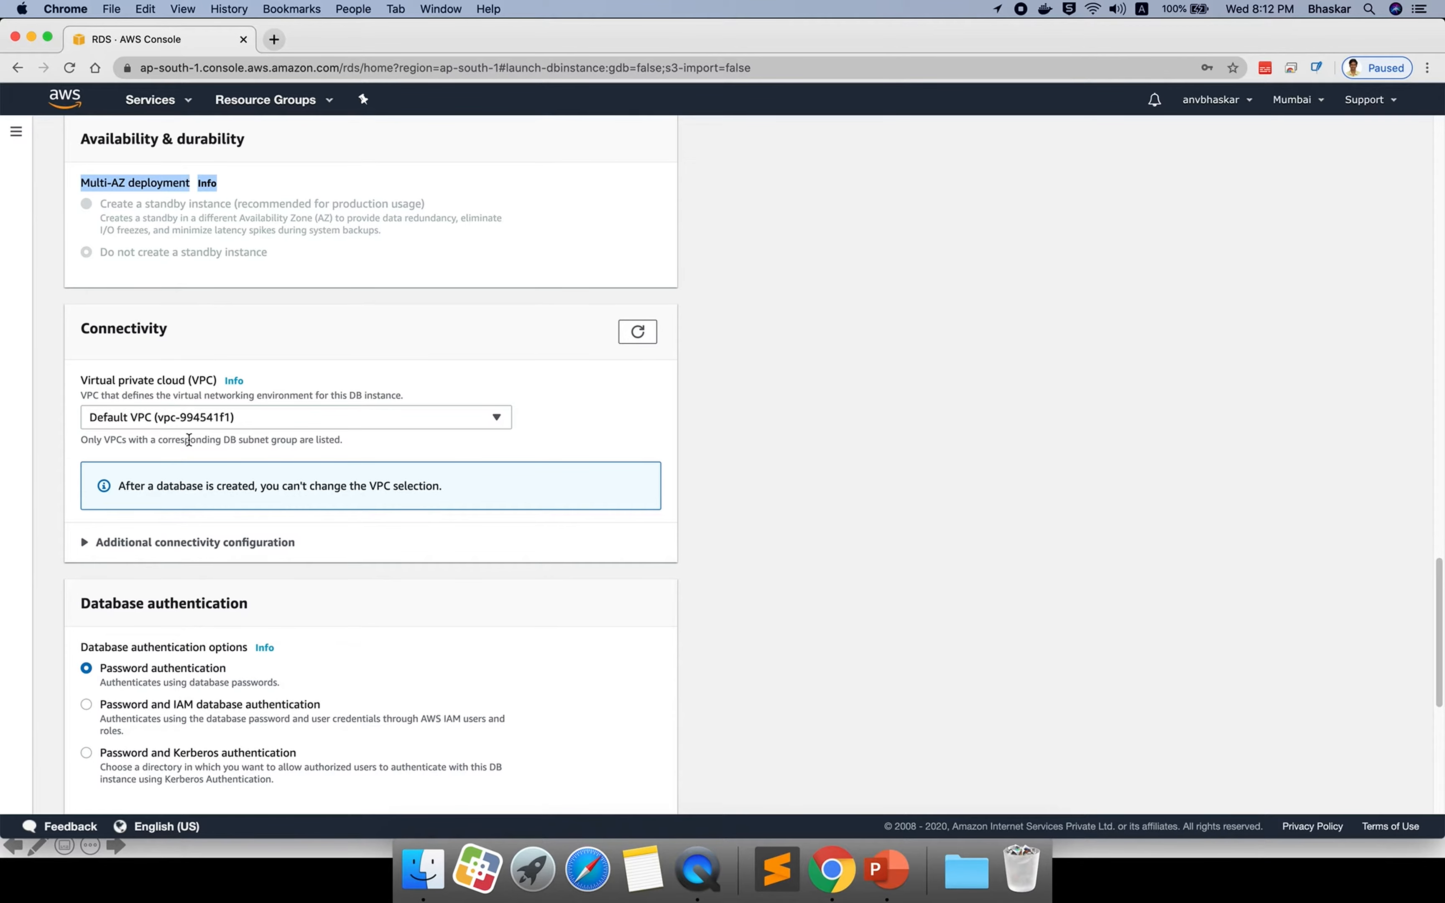
scroll(203, 477, down, 2)
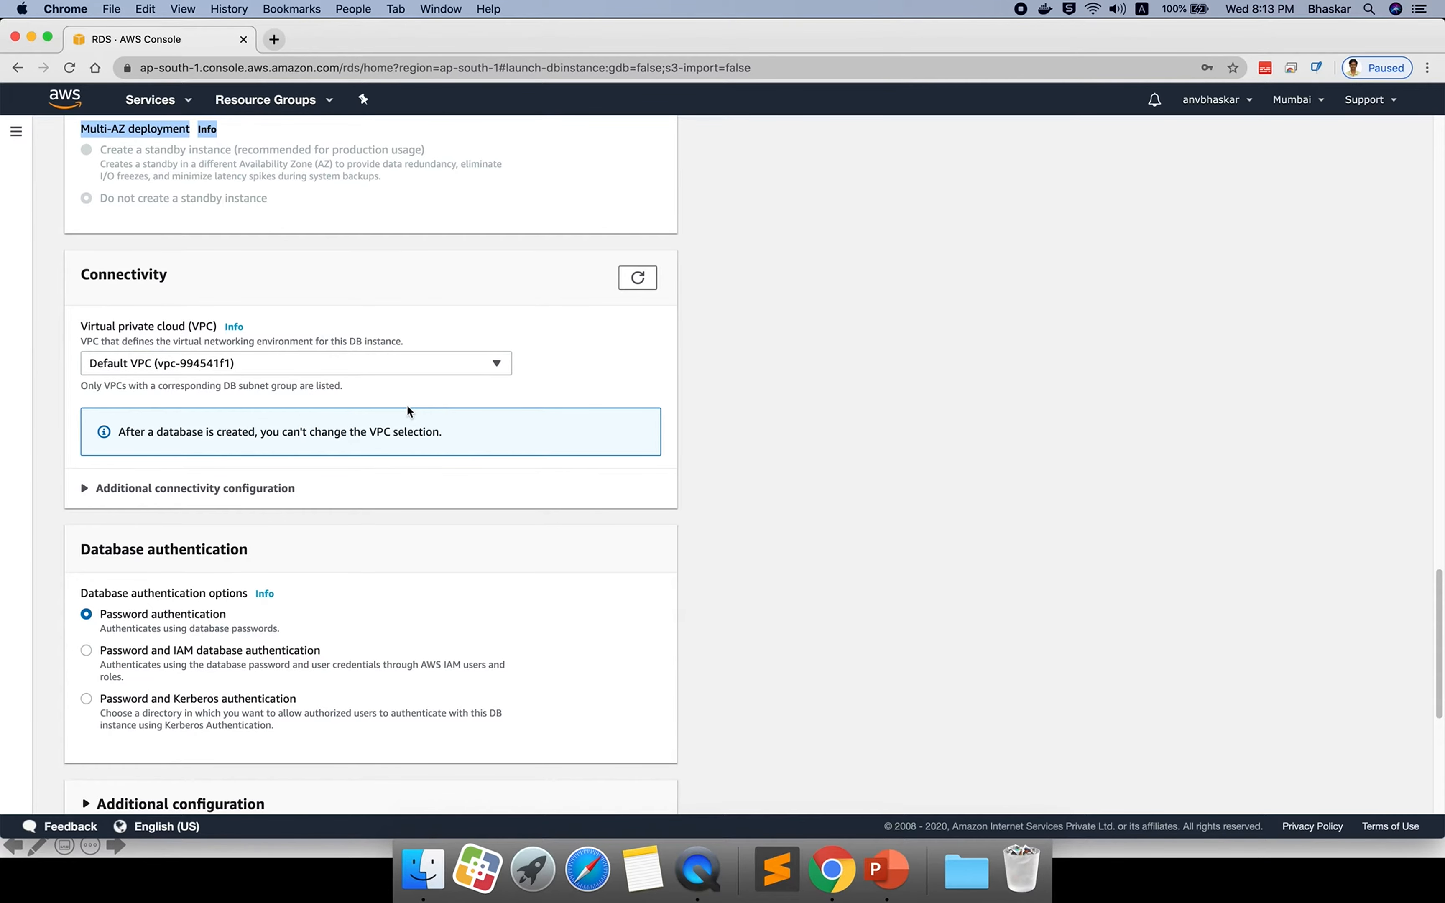
scroll(407, 407, down, 1)
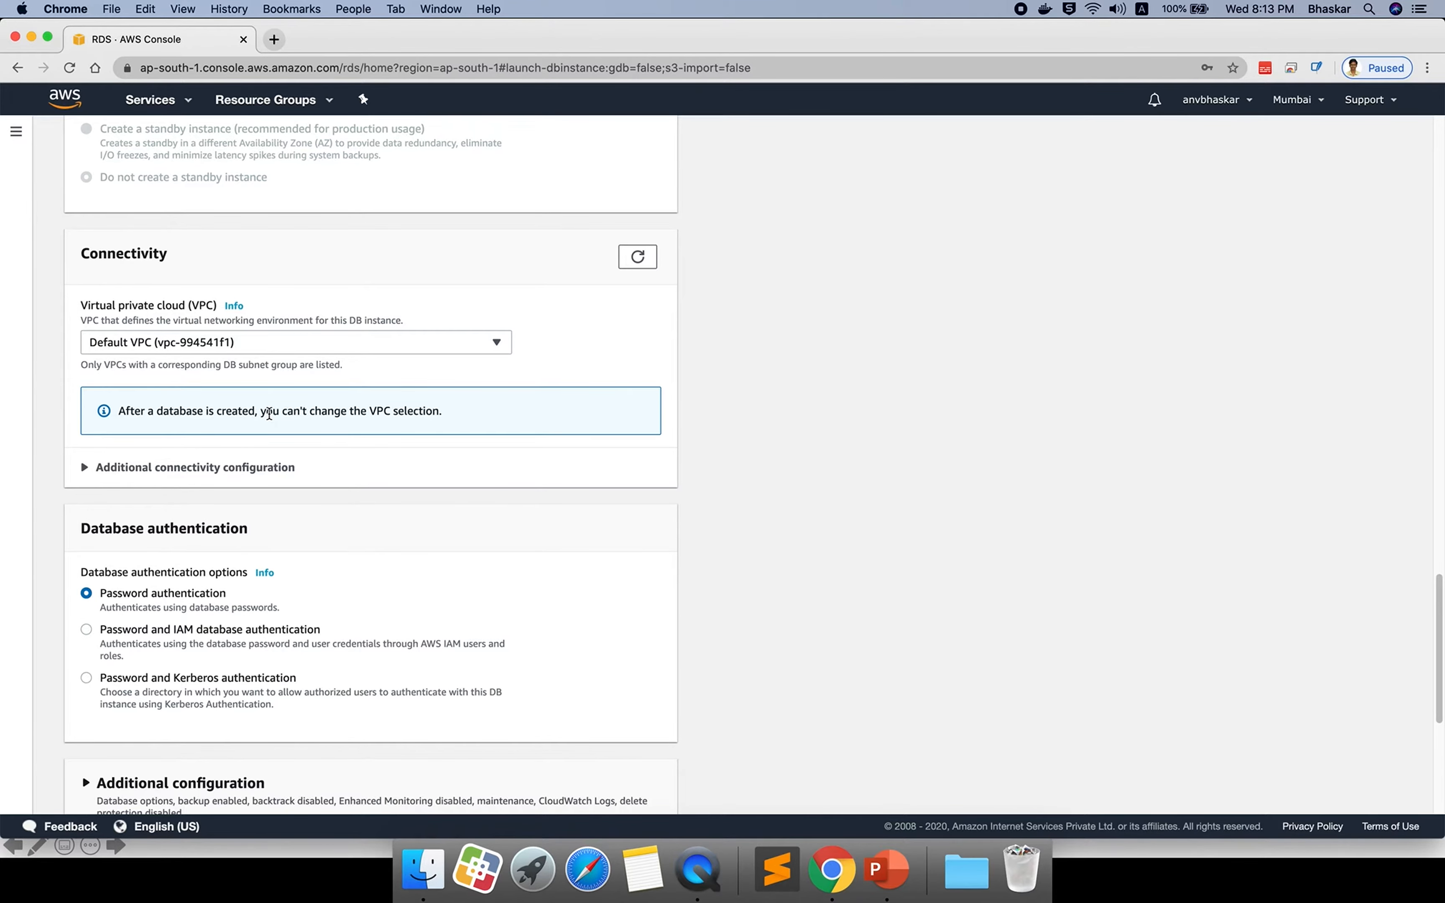
scroll(321, 534, down, 3)
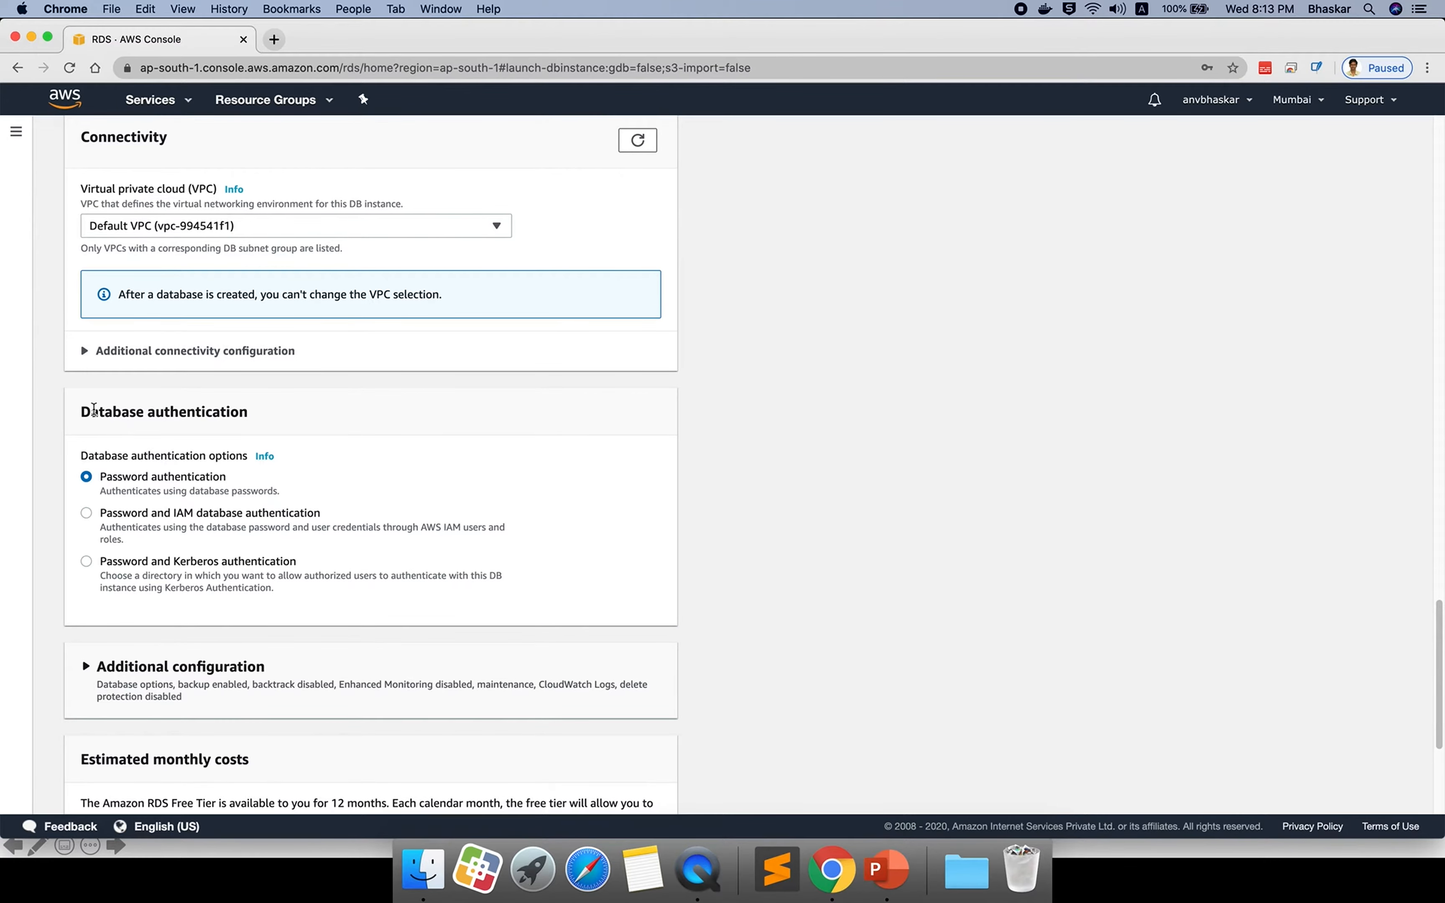
drag(79, 413, 260, 412)
click(413, 433)
scroll(450, 487, down, 1)
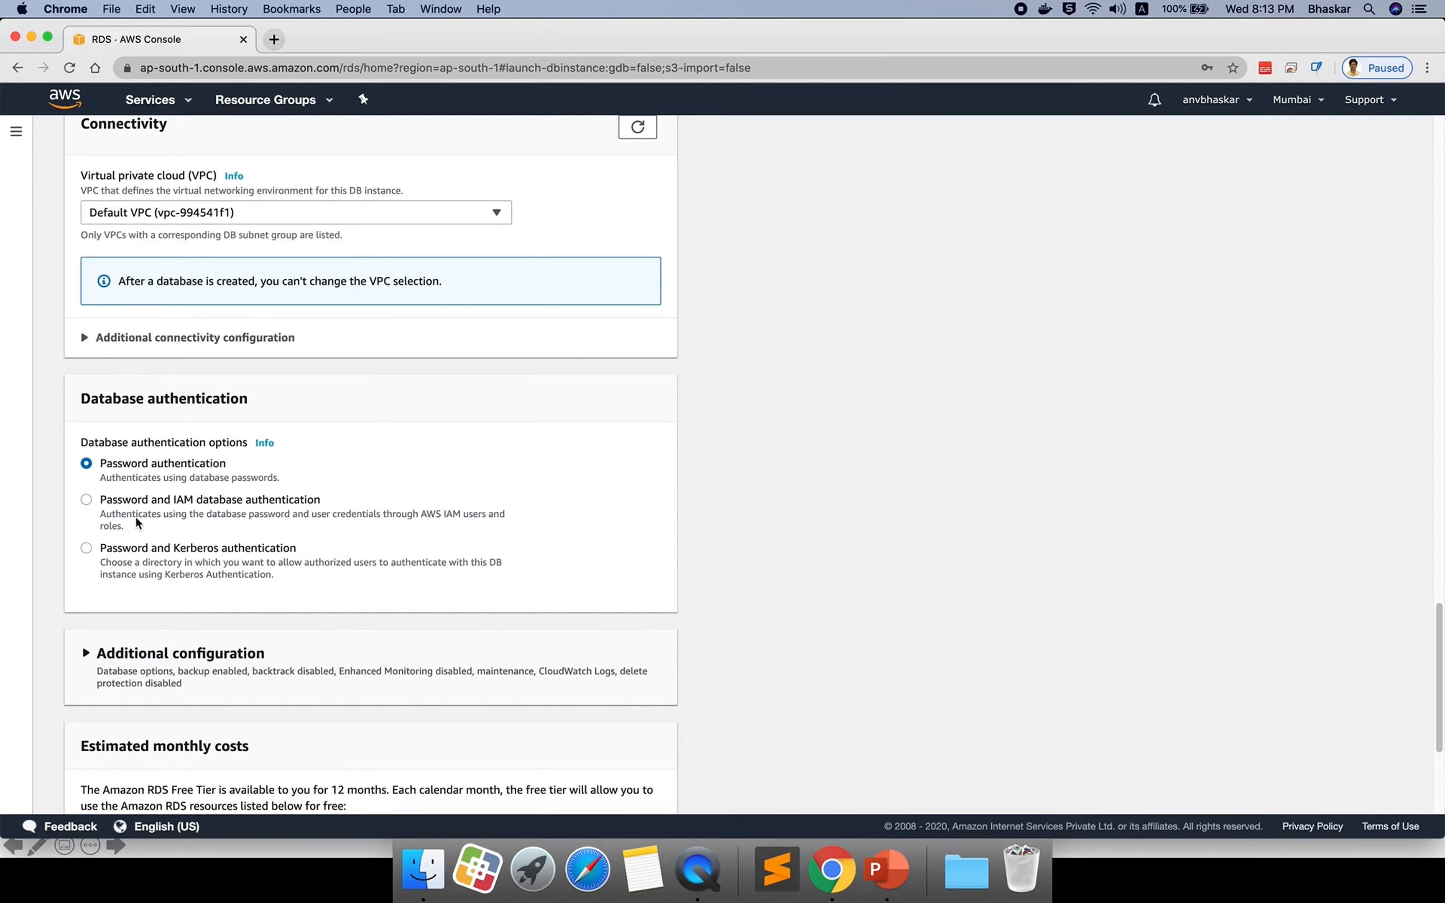
drag(125, 464, 268, 467)
click(269, 466)
scroll(281, 456, down, 3)
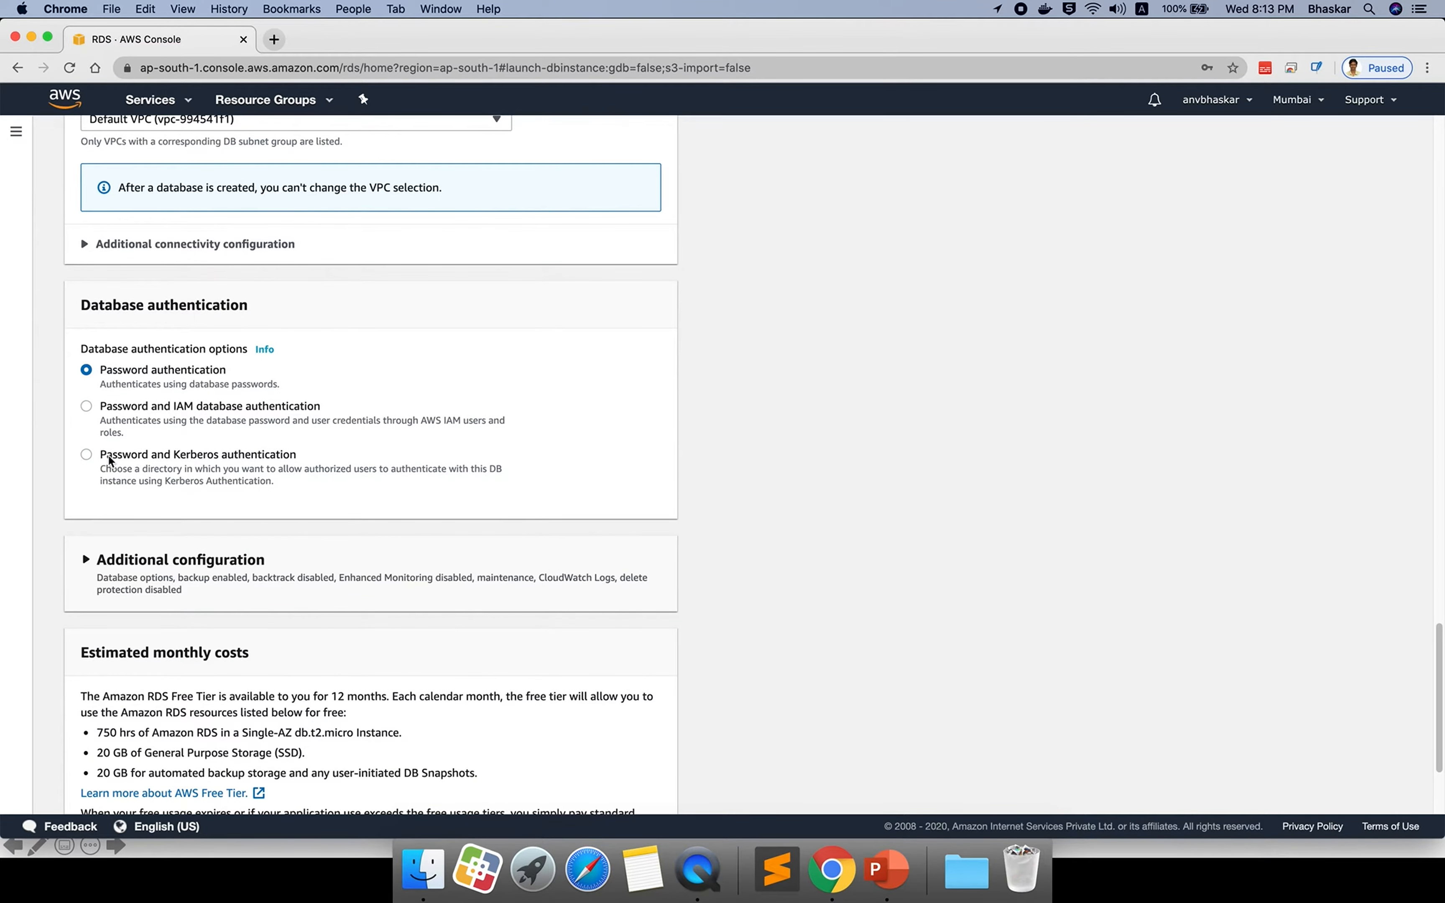
scroll(222, 511, down, 4)
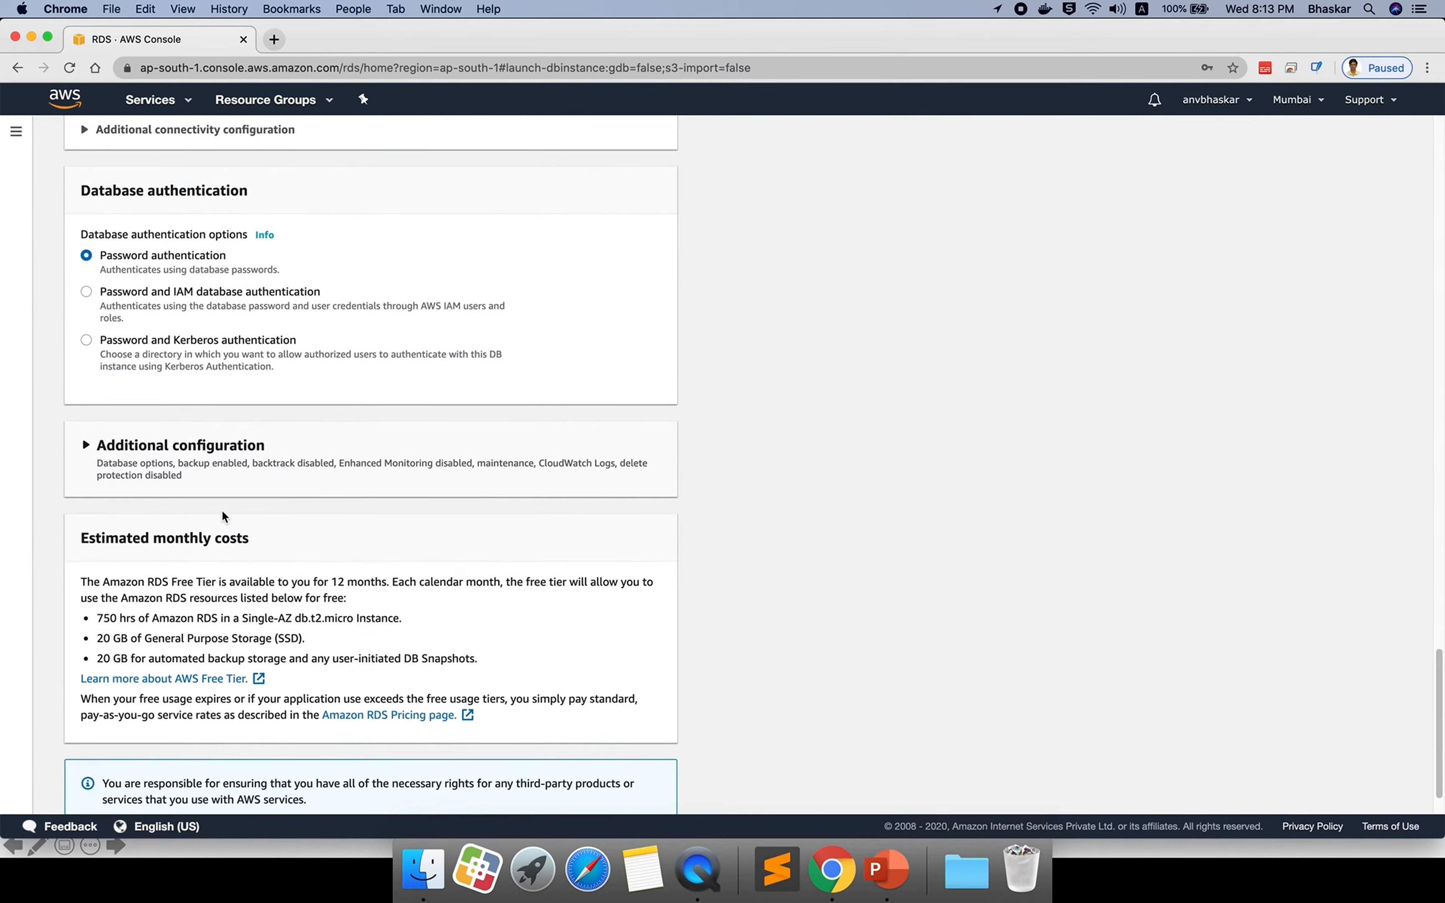
- Set the initial database name to javaexpressdb, replacing the first-typed admindb
click(87, 445)
scroll(313, 507, down, 3)
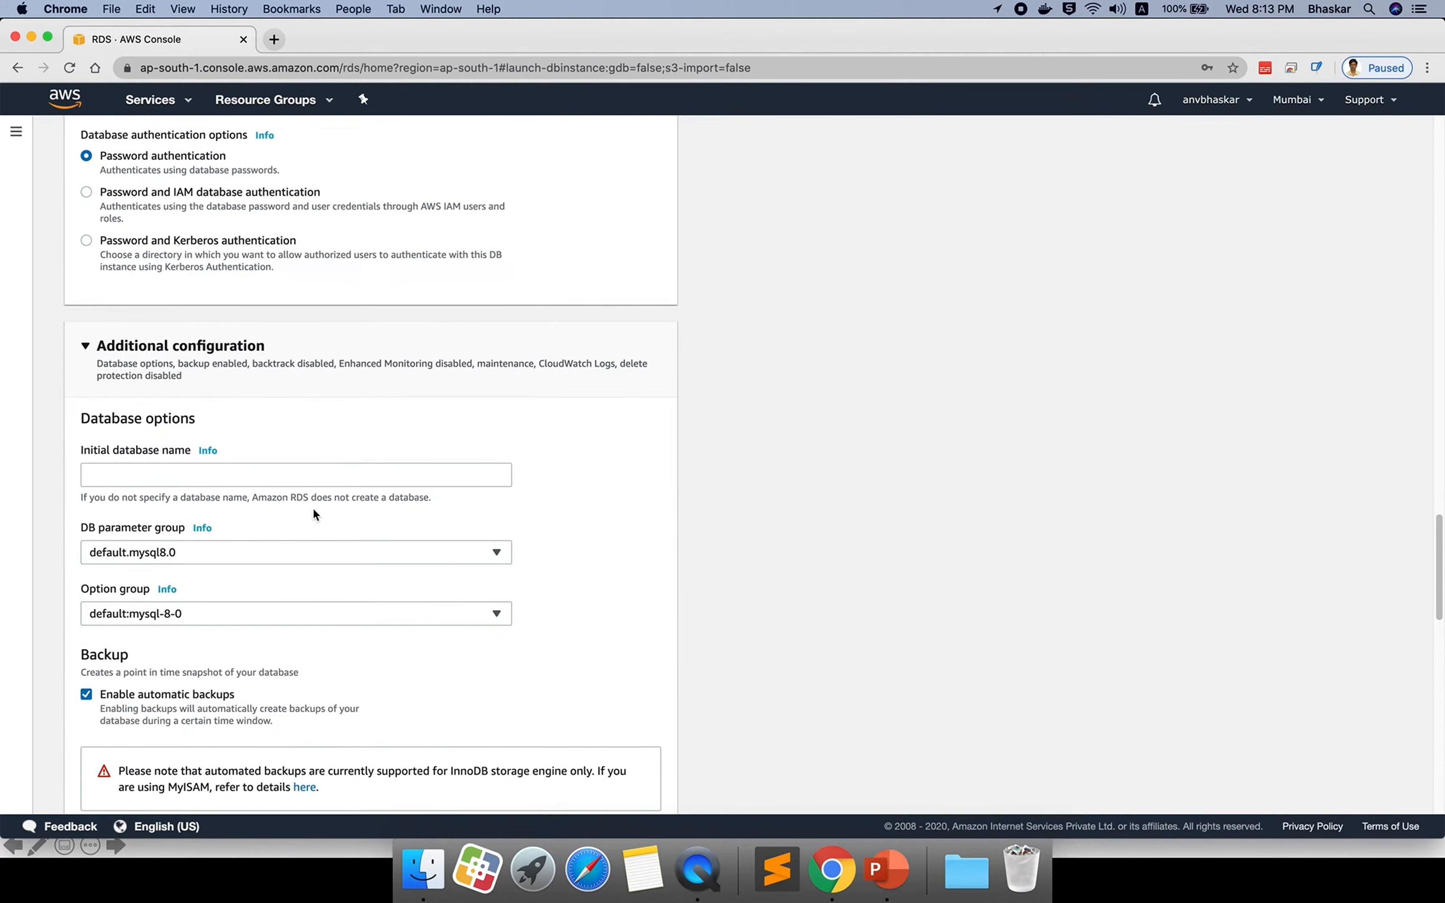
click(162, 468)
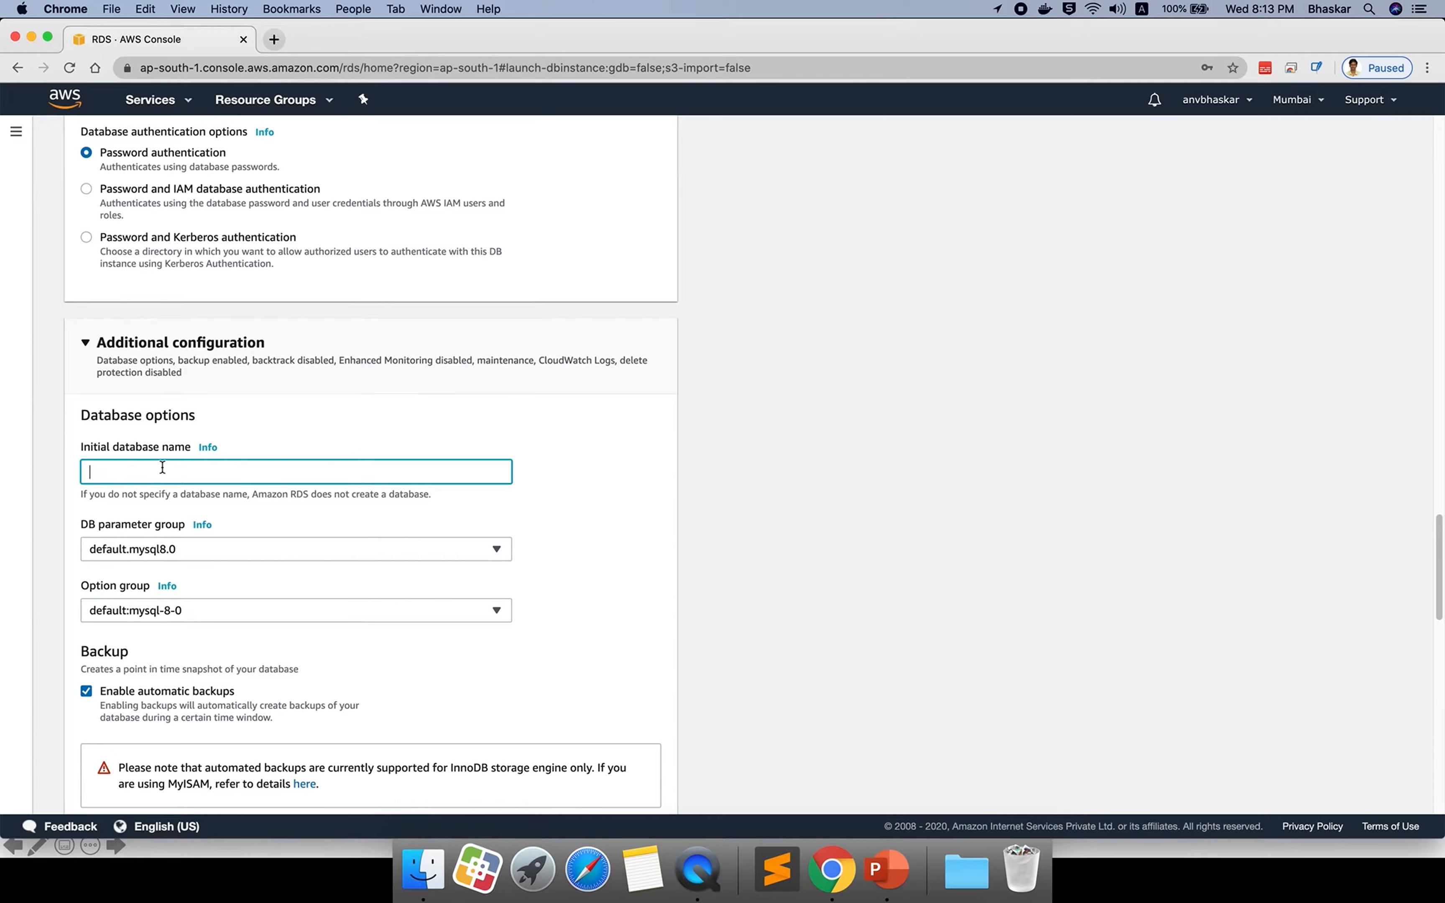
text(admindb)
double_click(132, 472)
text(javaexpressdb)
scroll(137, 478, down, 3)
click(478, 425)
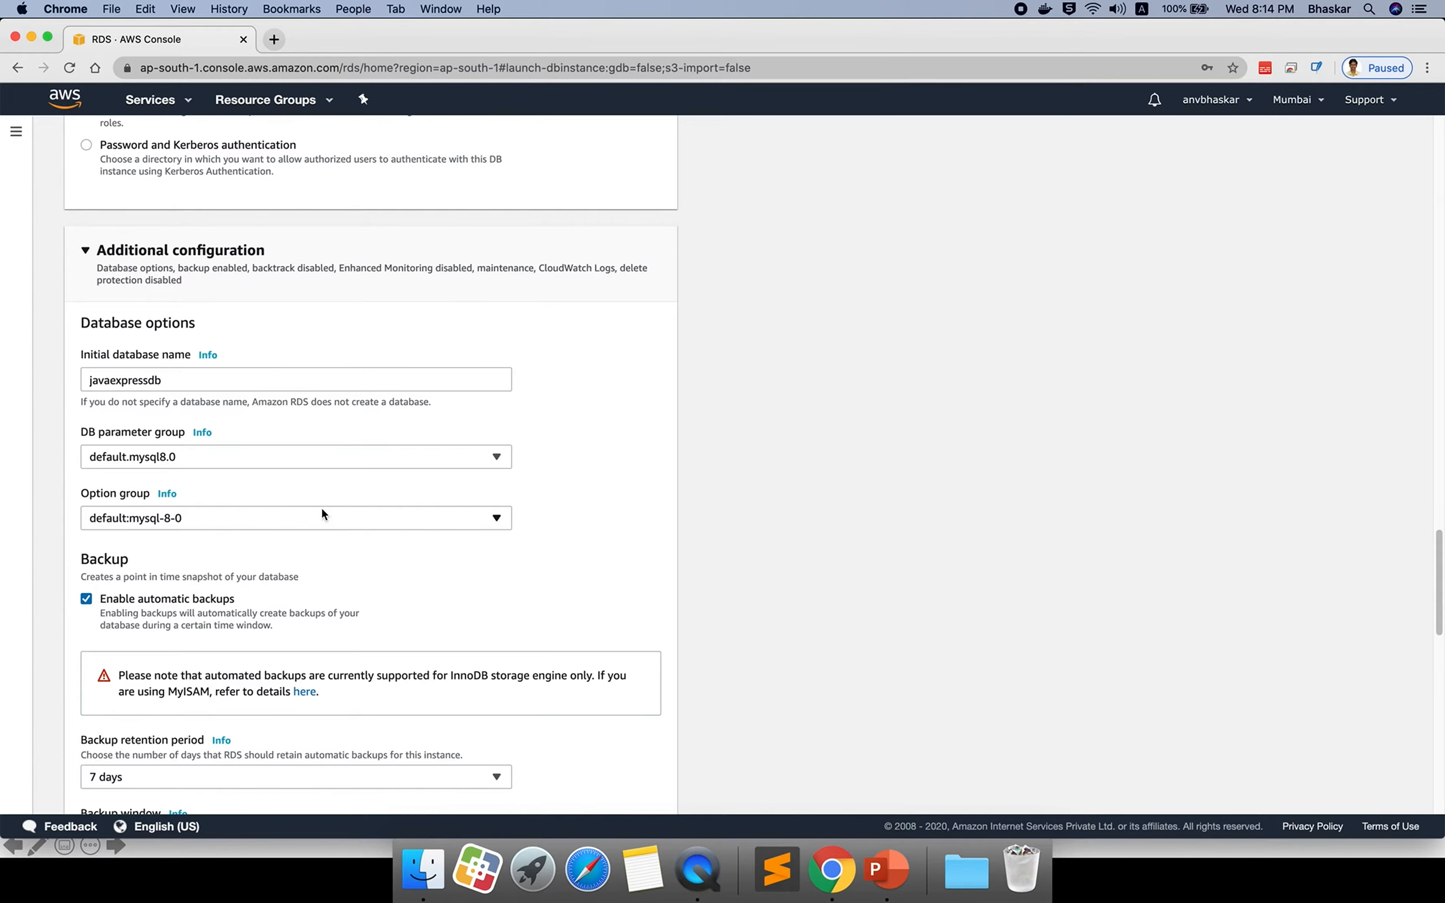
- Keep the default.mysql8.0 parameter group and leave automatic backups enabled
click(415, 457)
click(220, 478)
scroll(233, 502, down, 5)
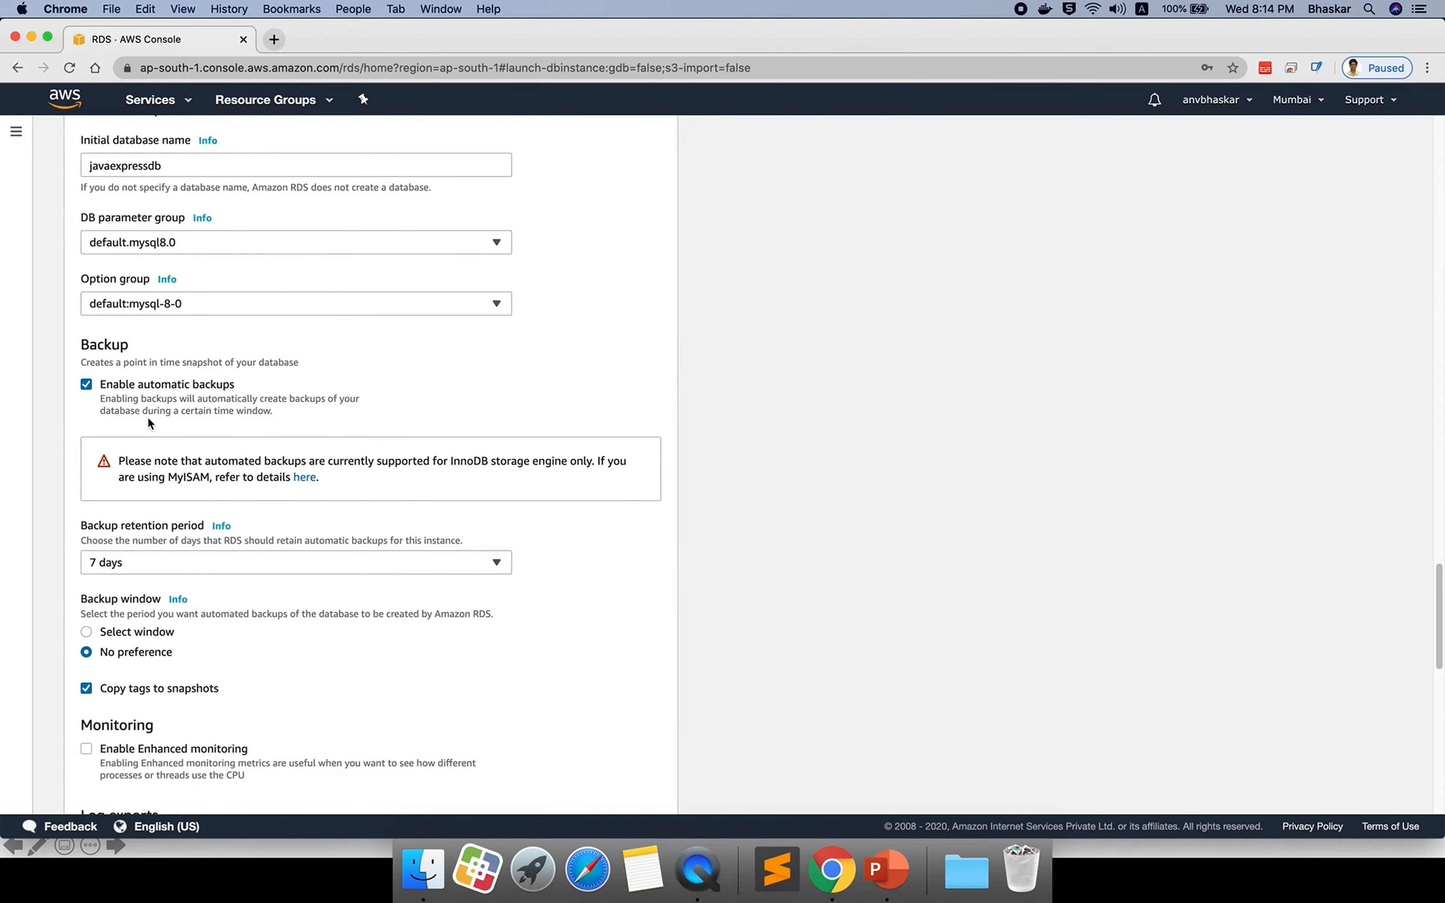
scroll(157, 414, down, 1)
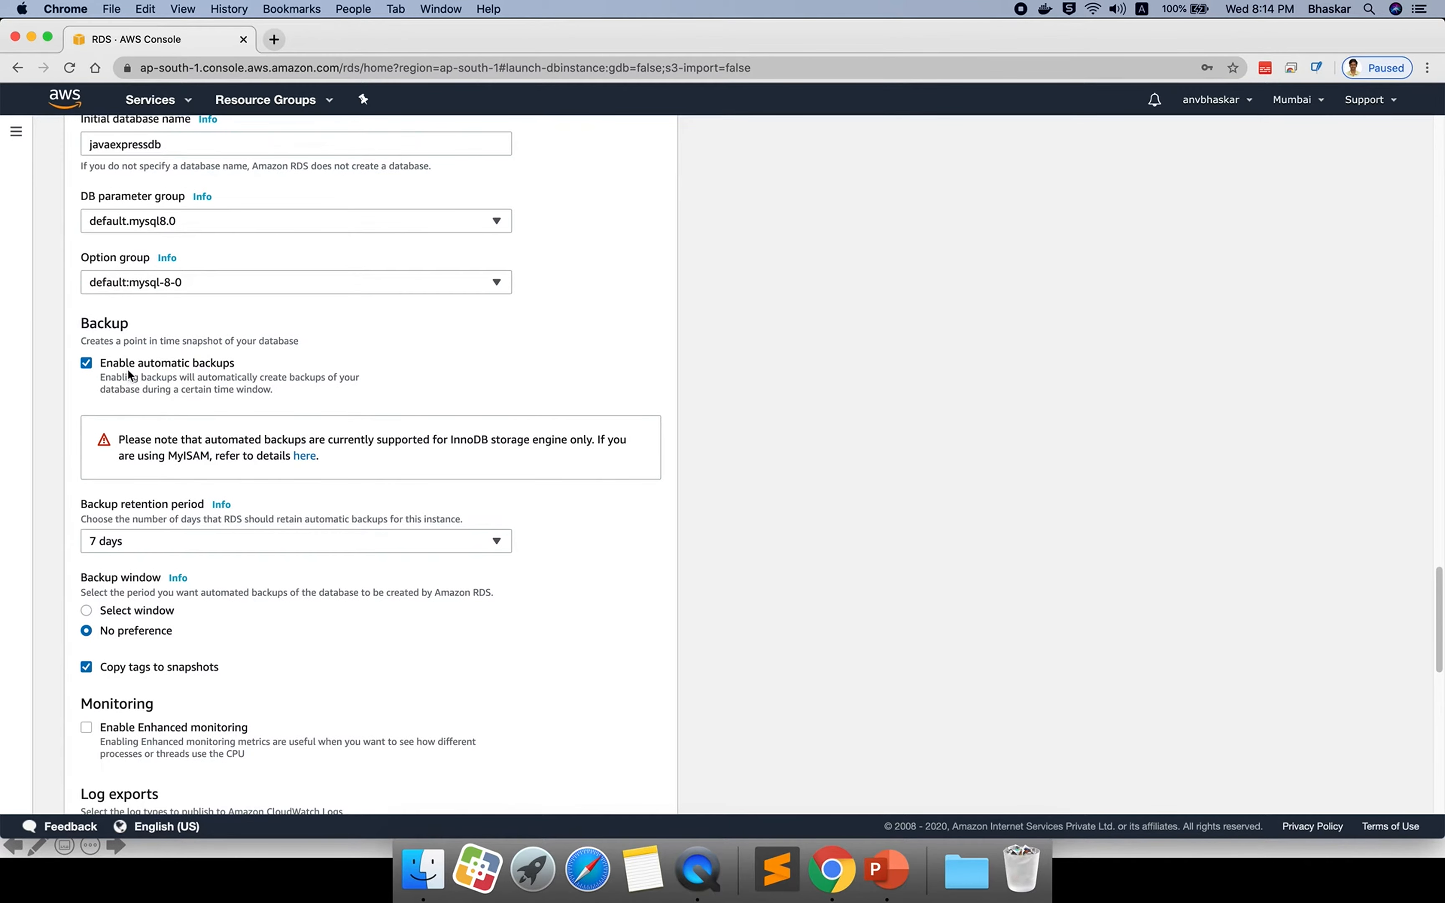
click(87, 364)
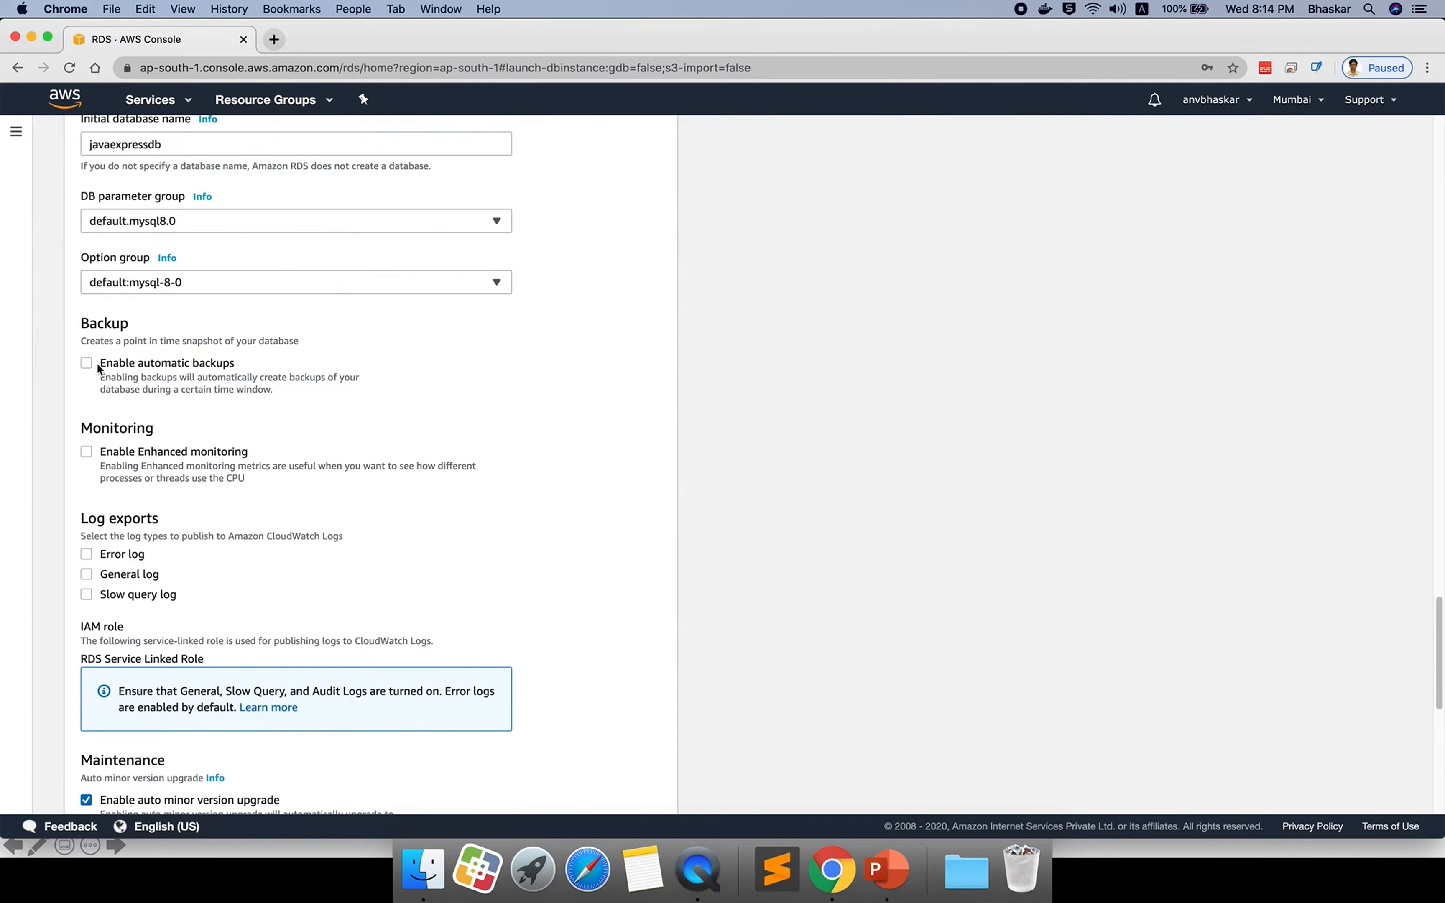
click(87, 363)
scroll(95, 359, down, 5)
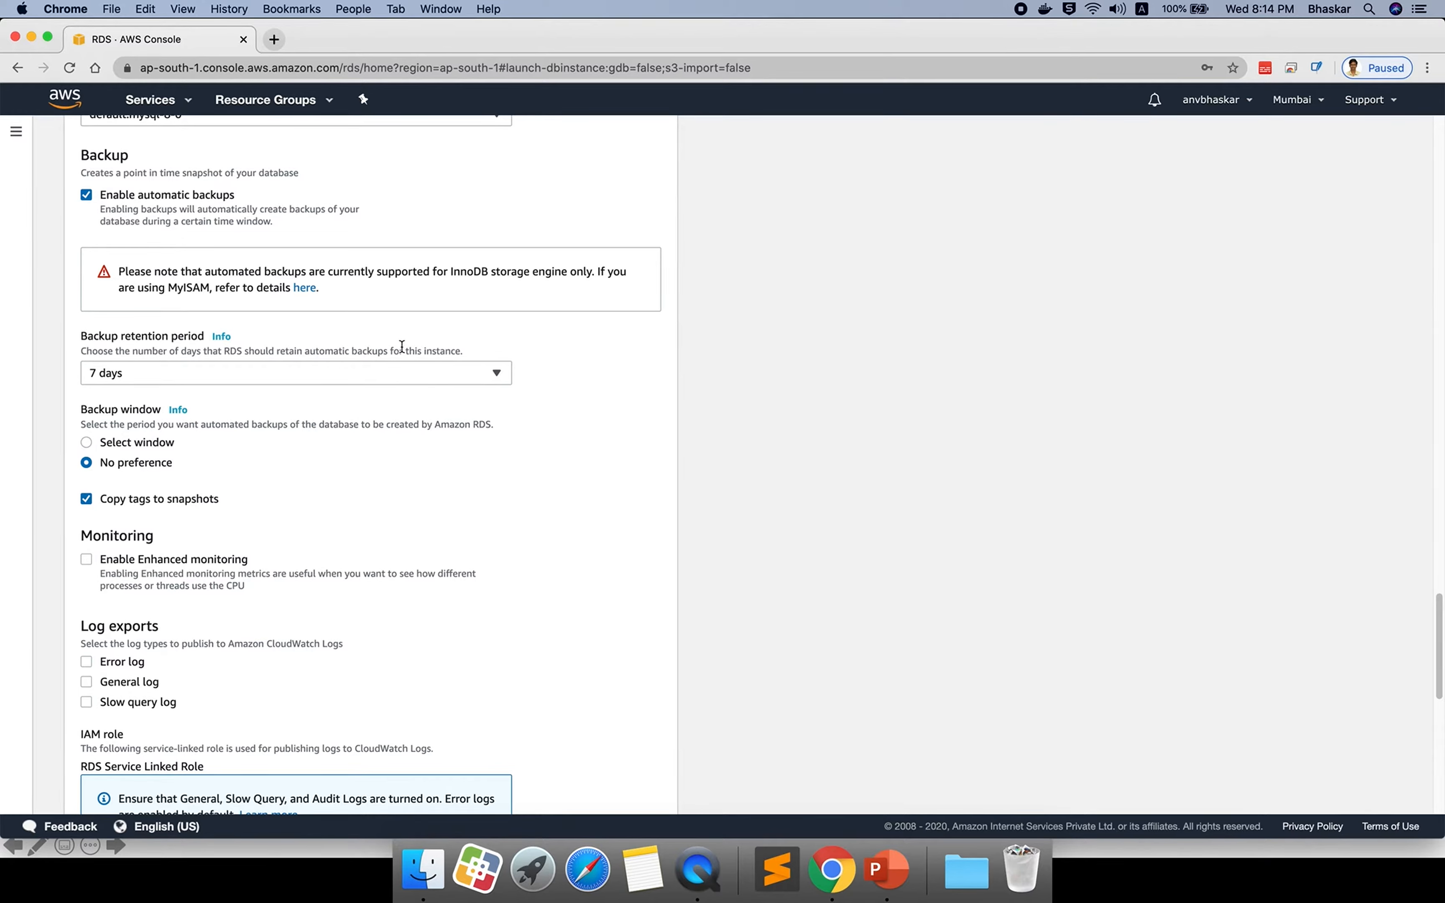
click(412, 365)
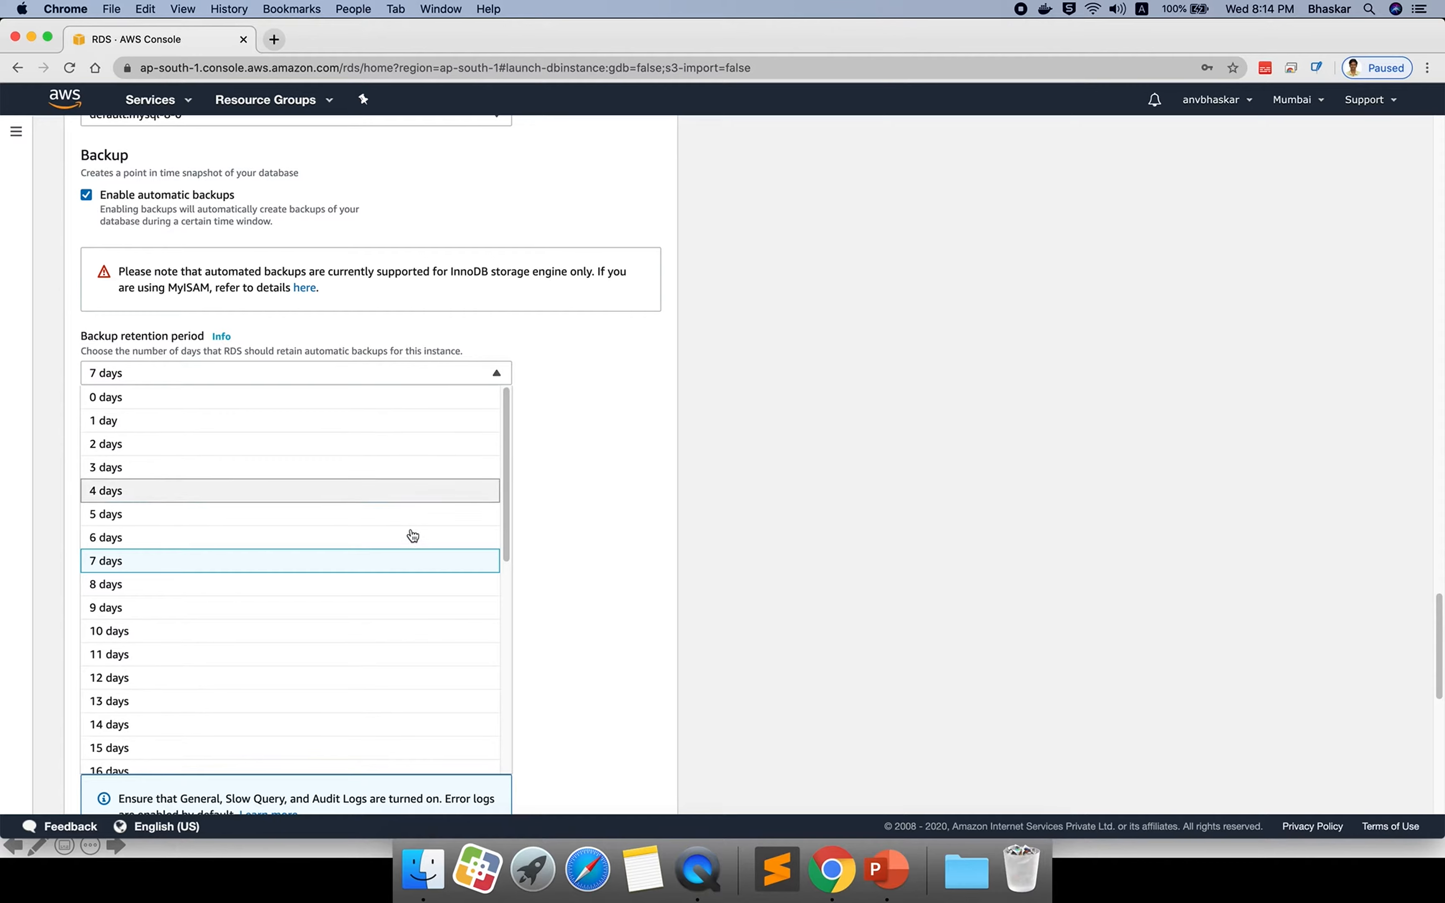
scroll(410, 538, down, 5)
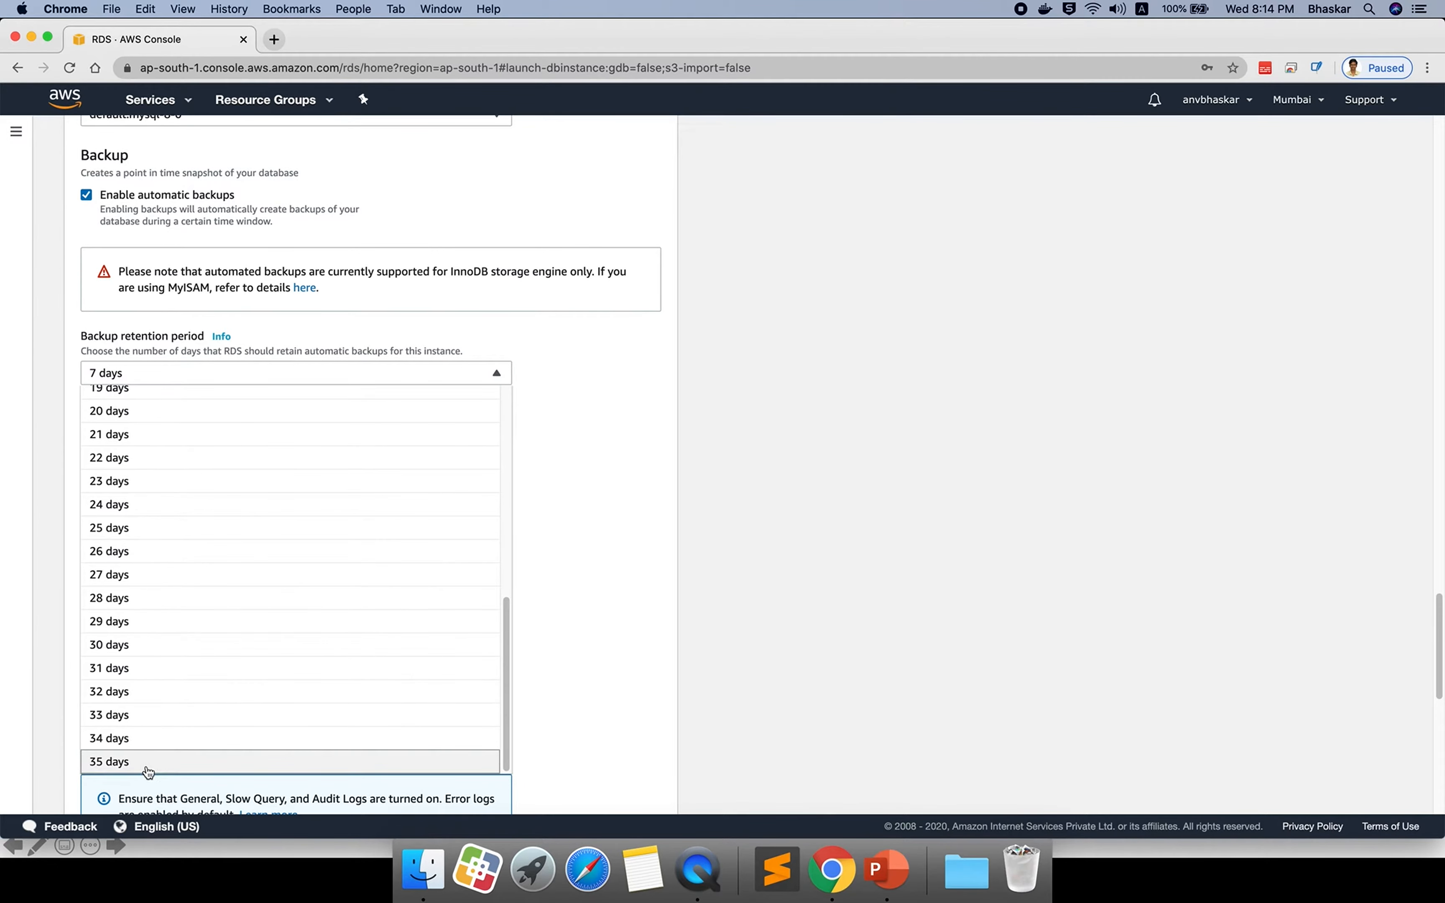
scroll(149, 770, up, 5)
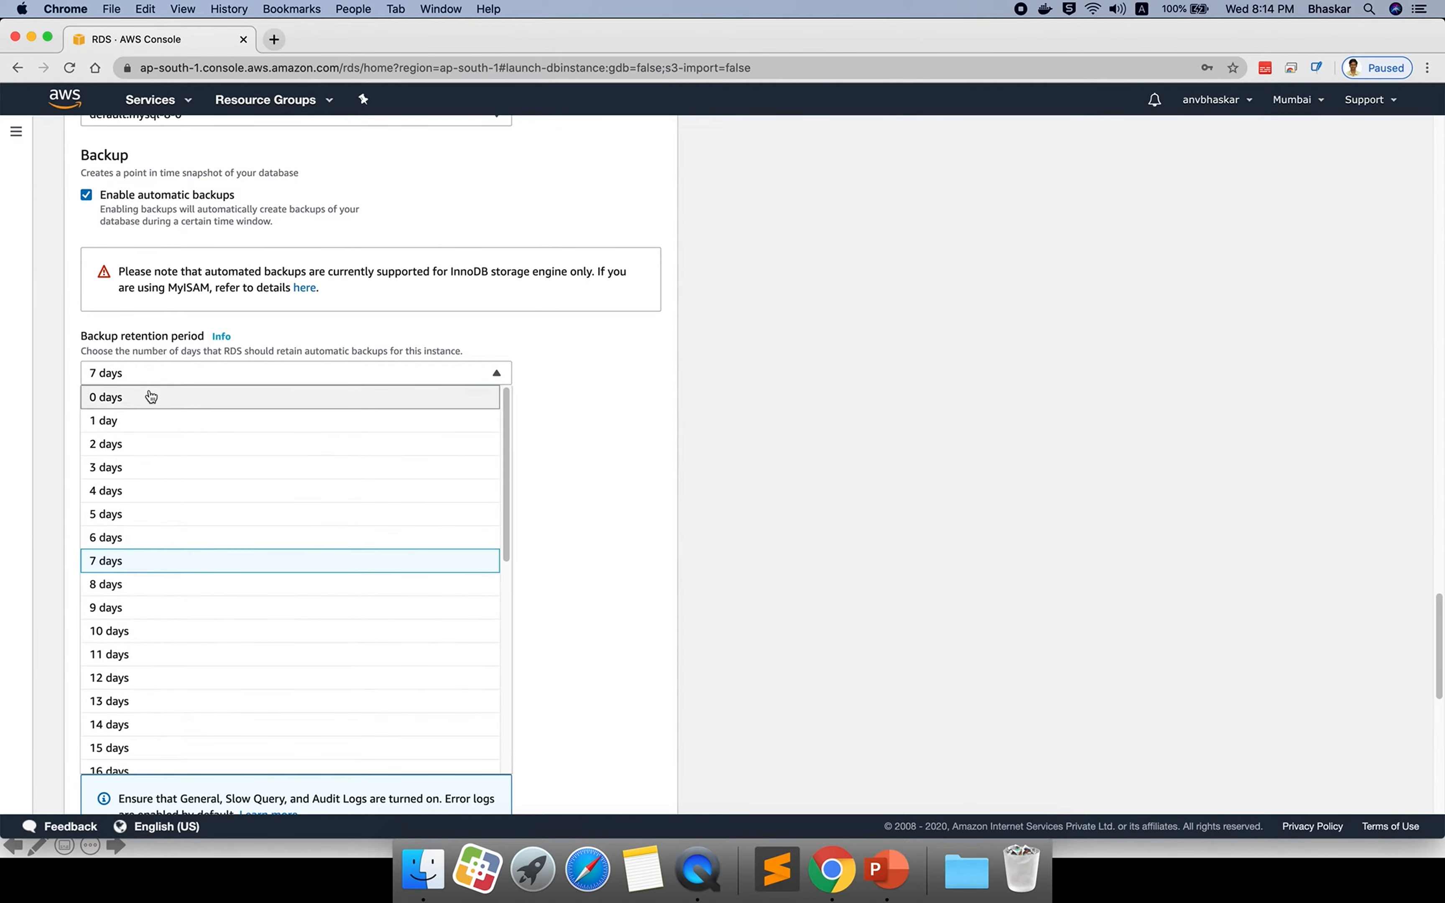
click(127, 561)
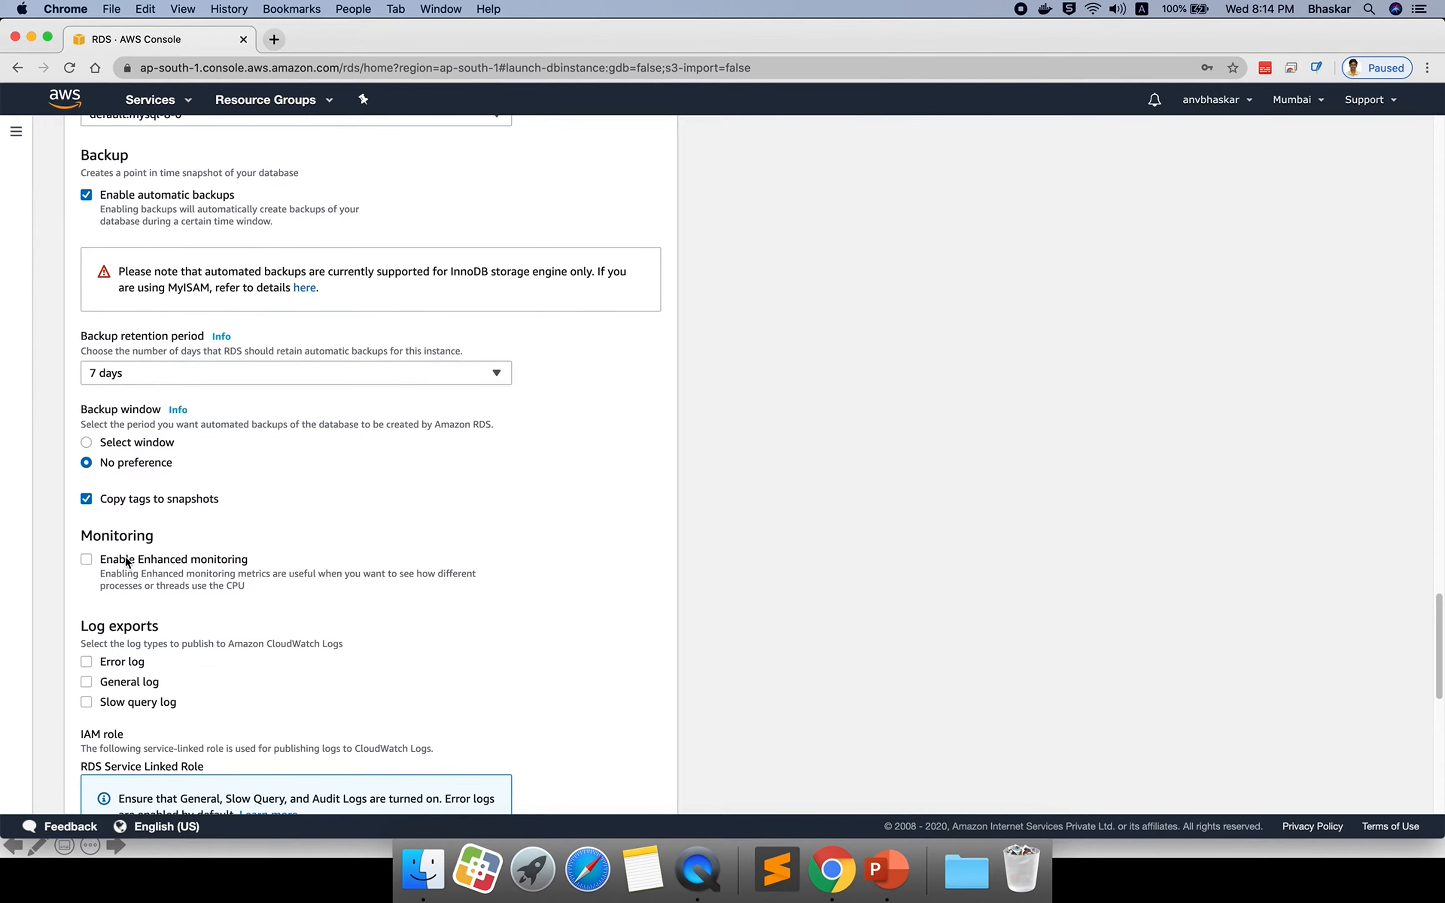
scroll(225, 442, down, 2)
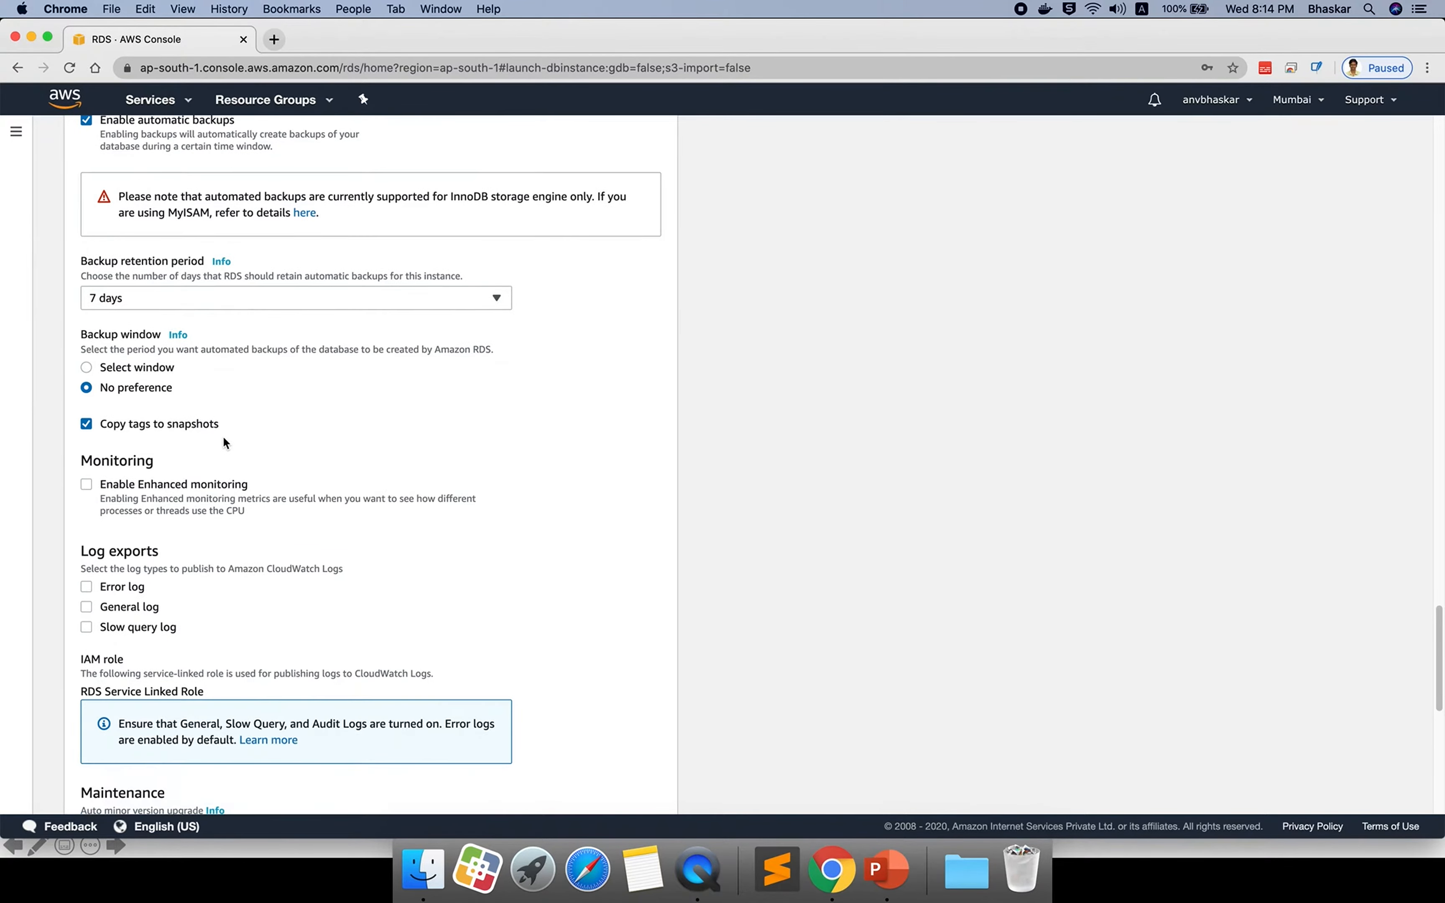
scroll(223, 486, down, 2)
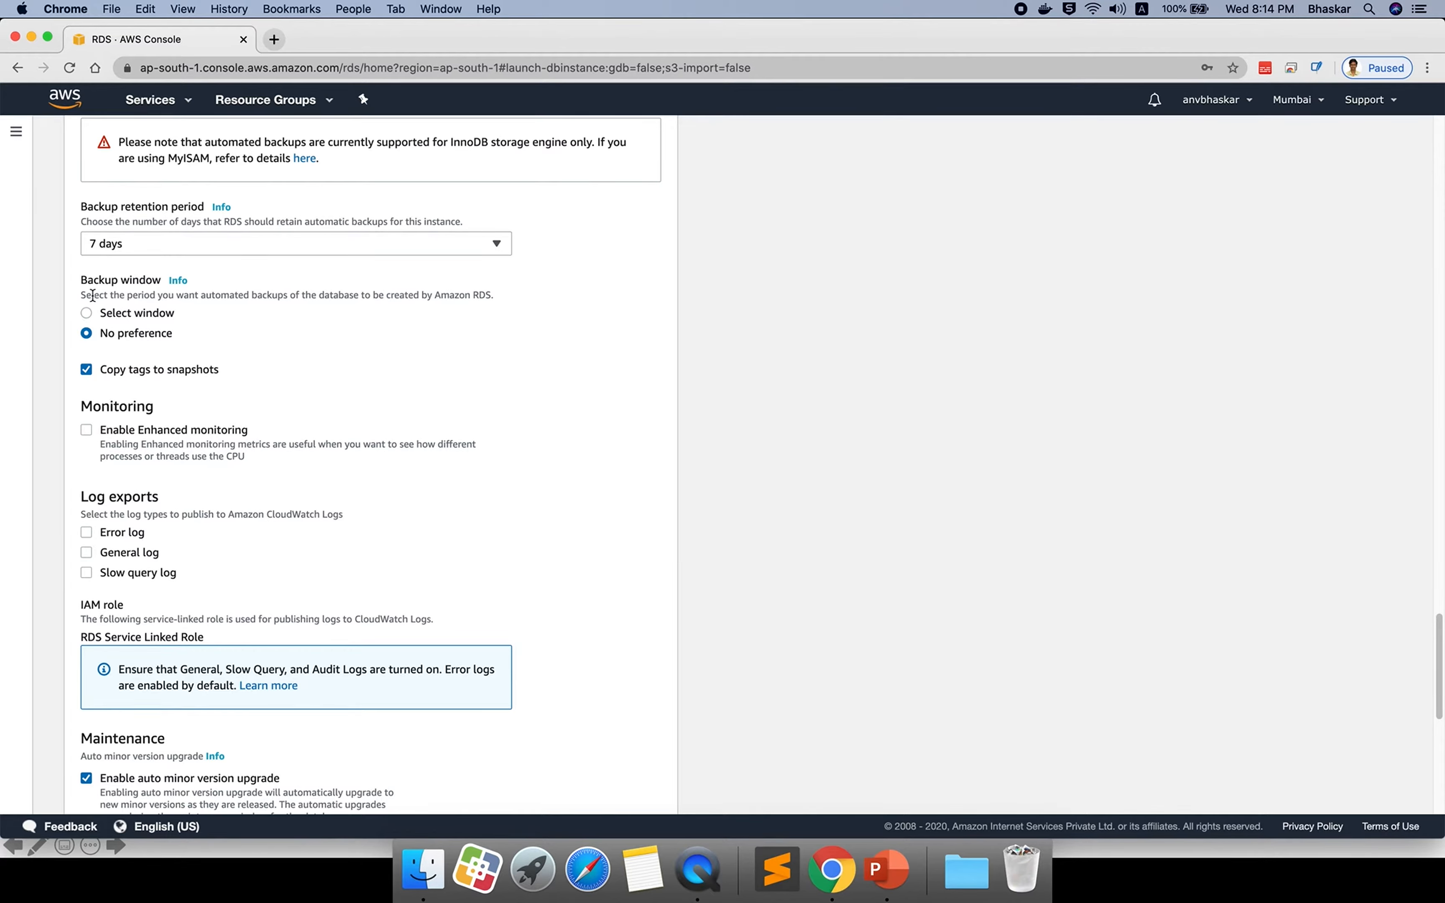
click(87, 314)
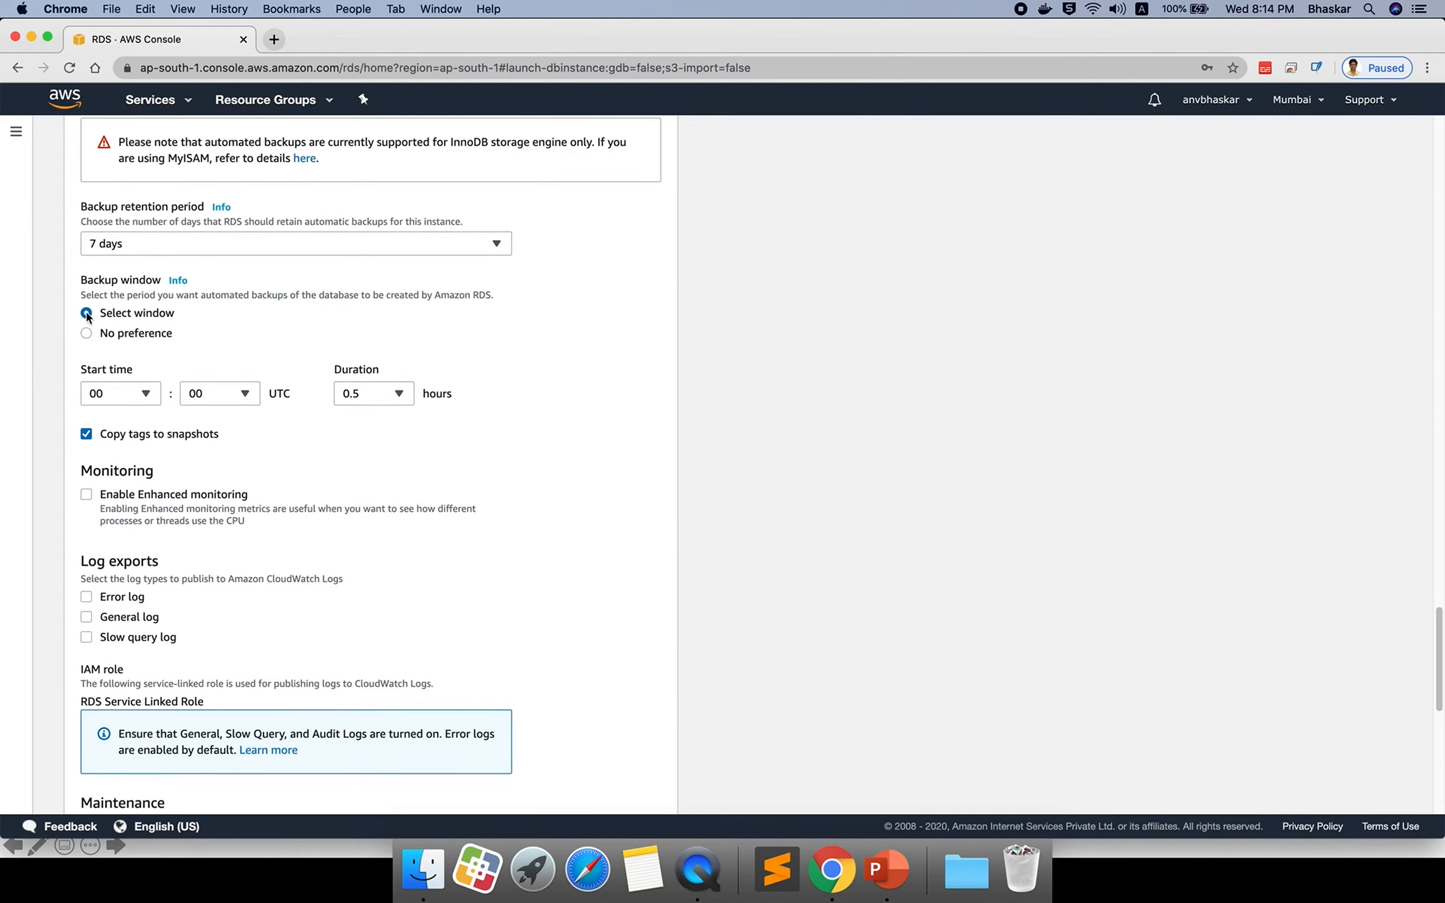
click(143, 399)
click(241, 399)
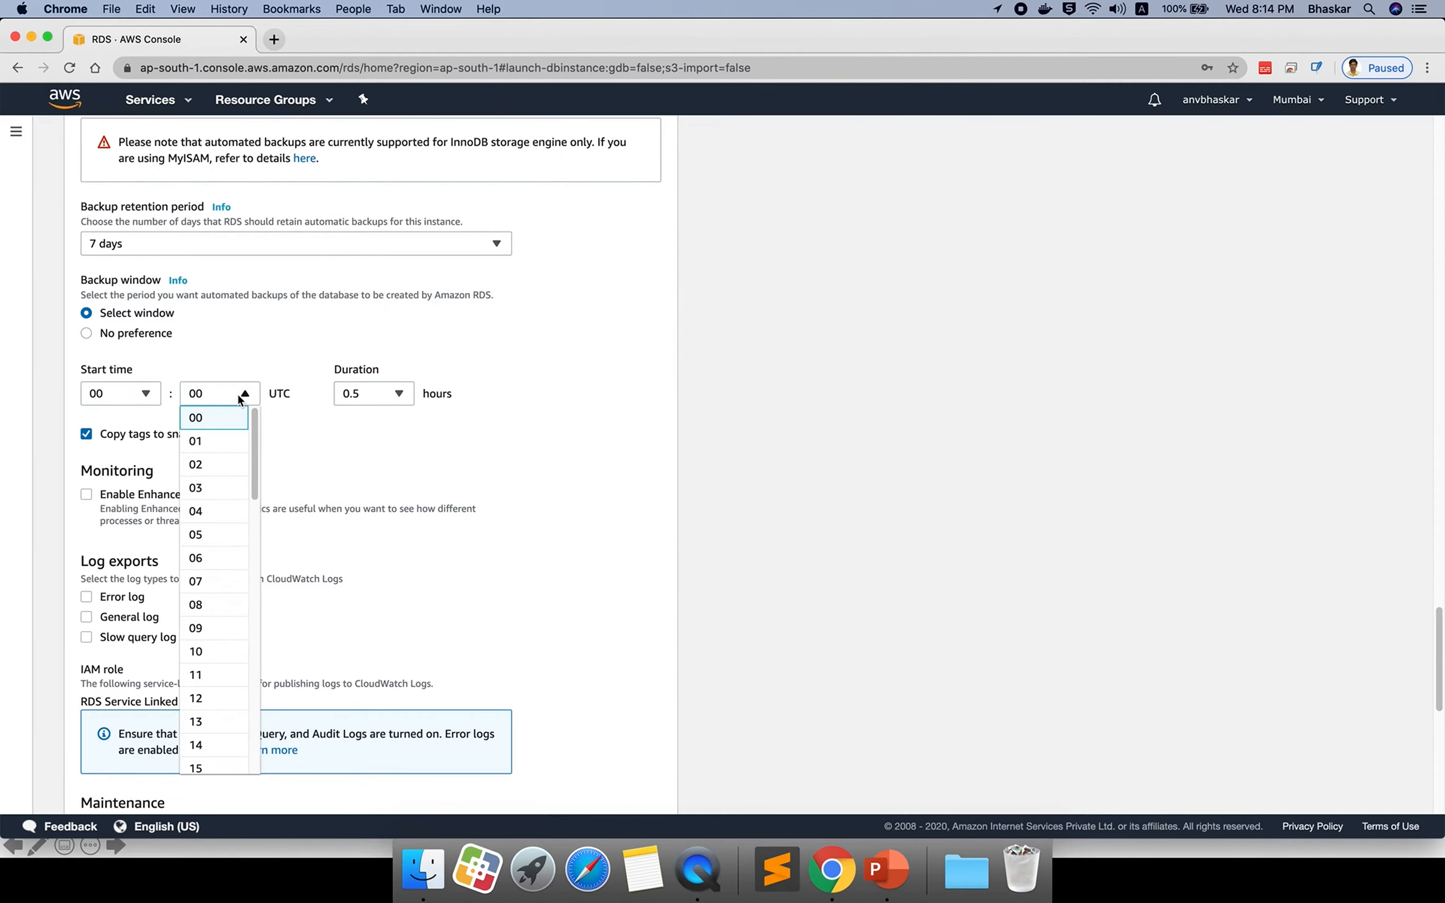
click(112, 395)
scroll(120, 538, down, 3)
scroll(123, 542, up, 3)
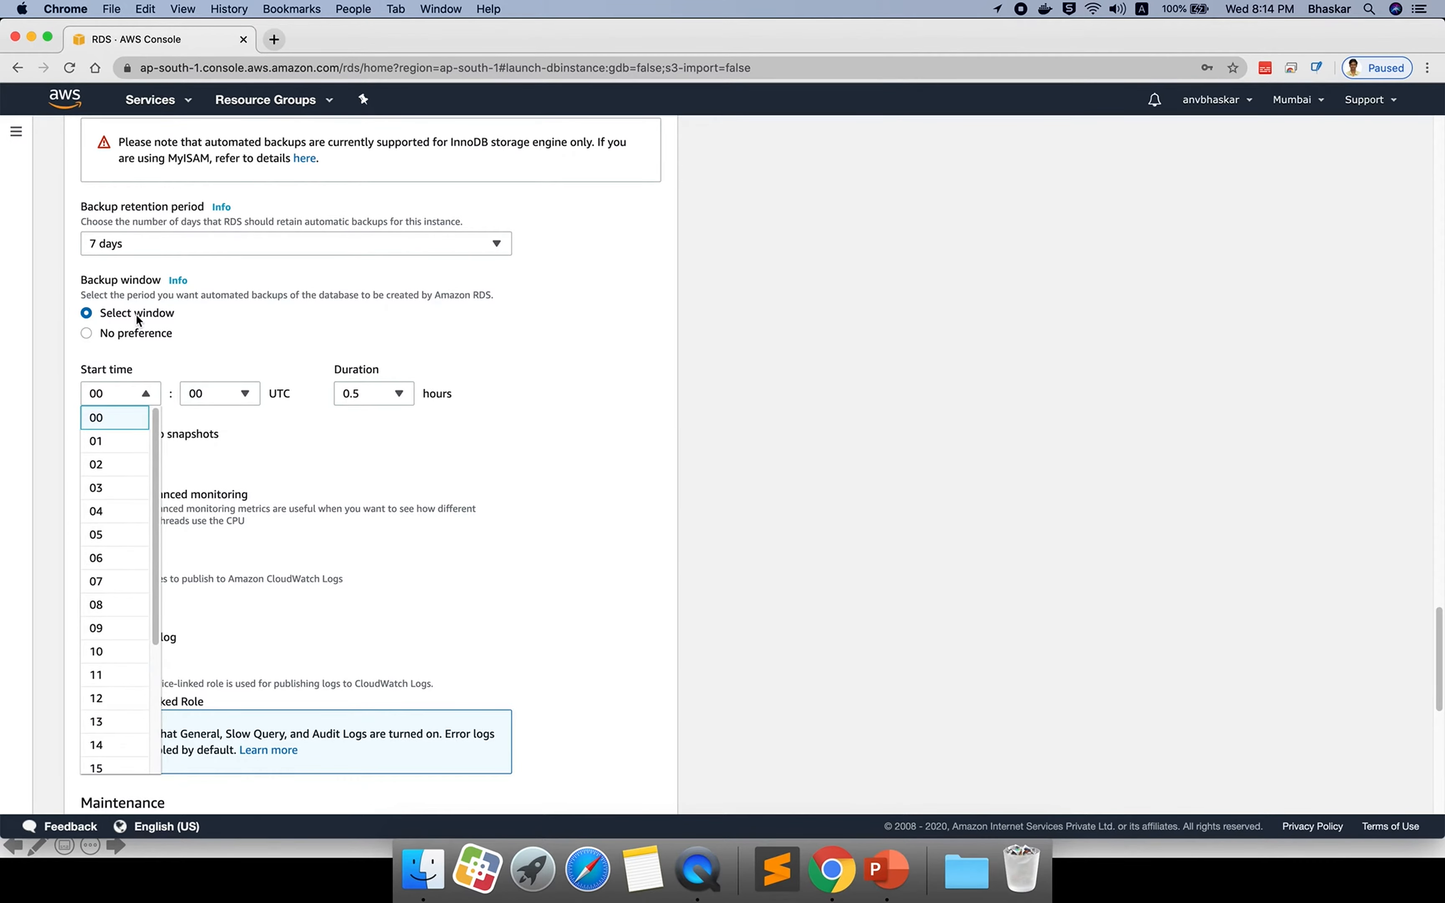
click(178, 343)
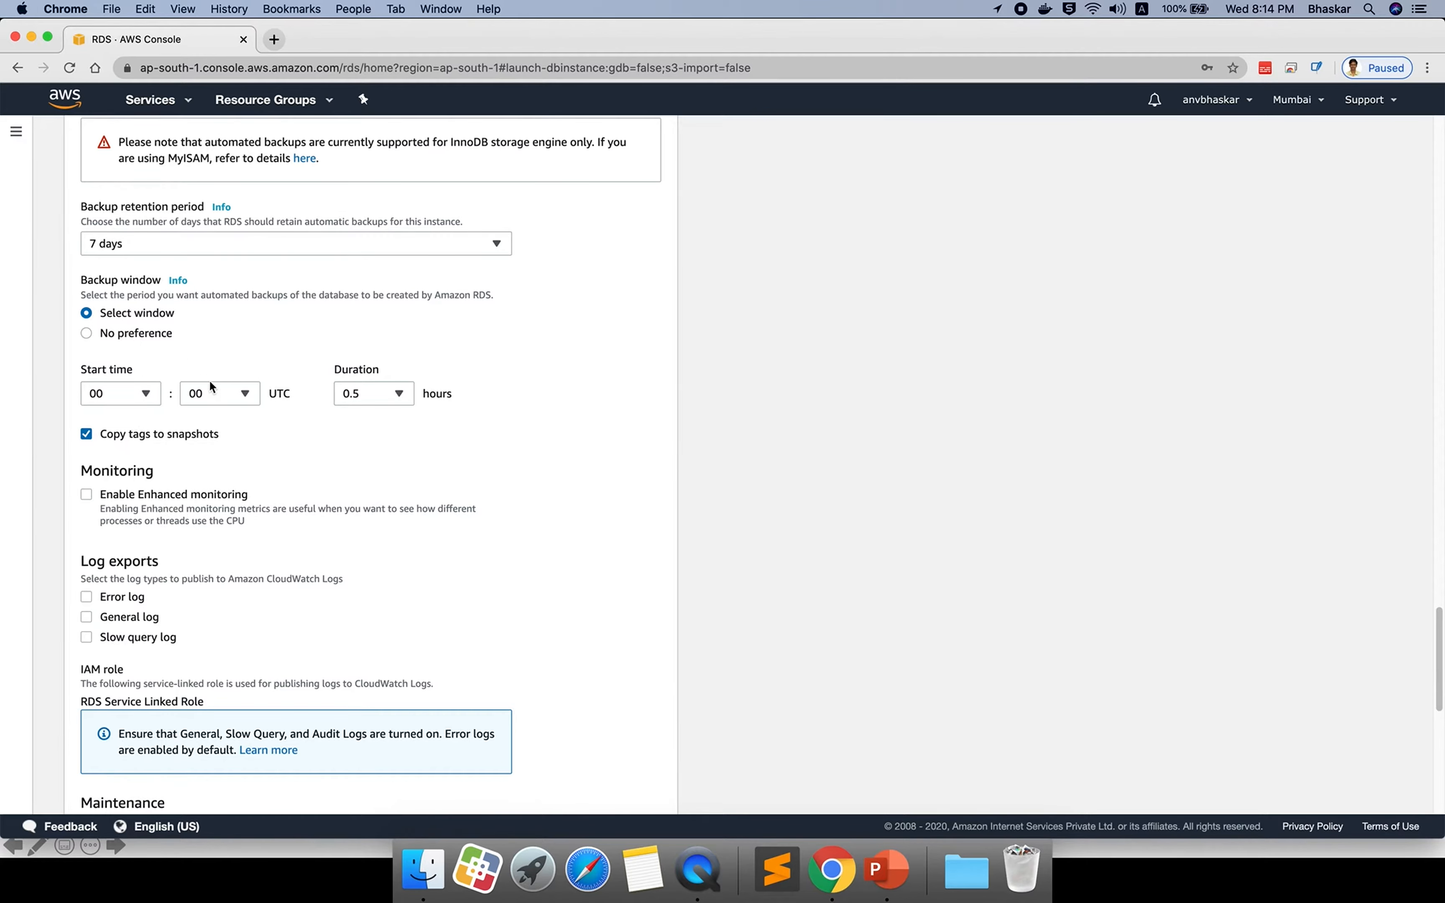
click(394, 399)
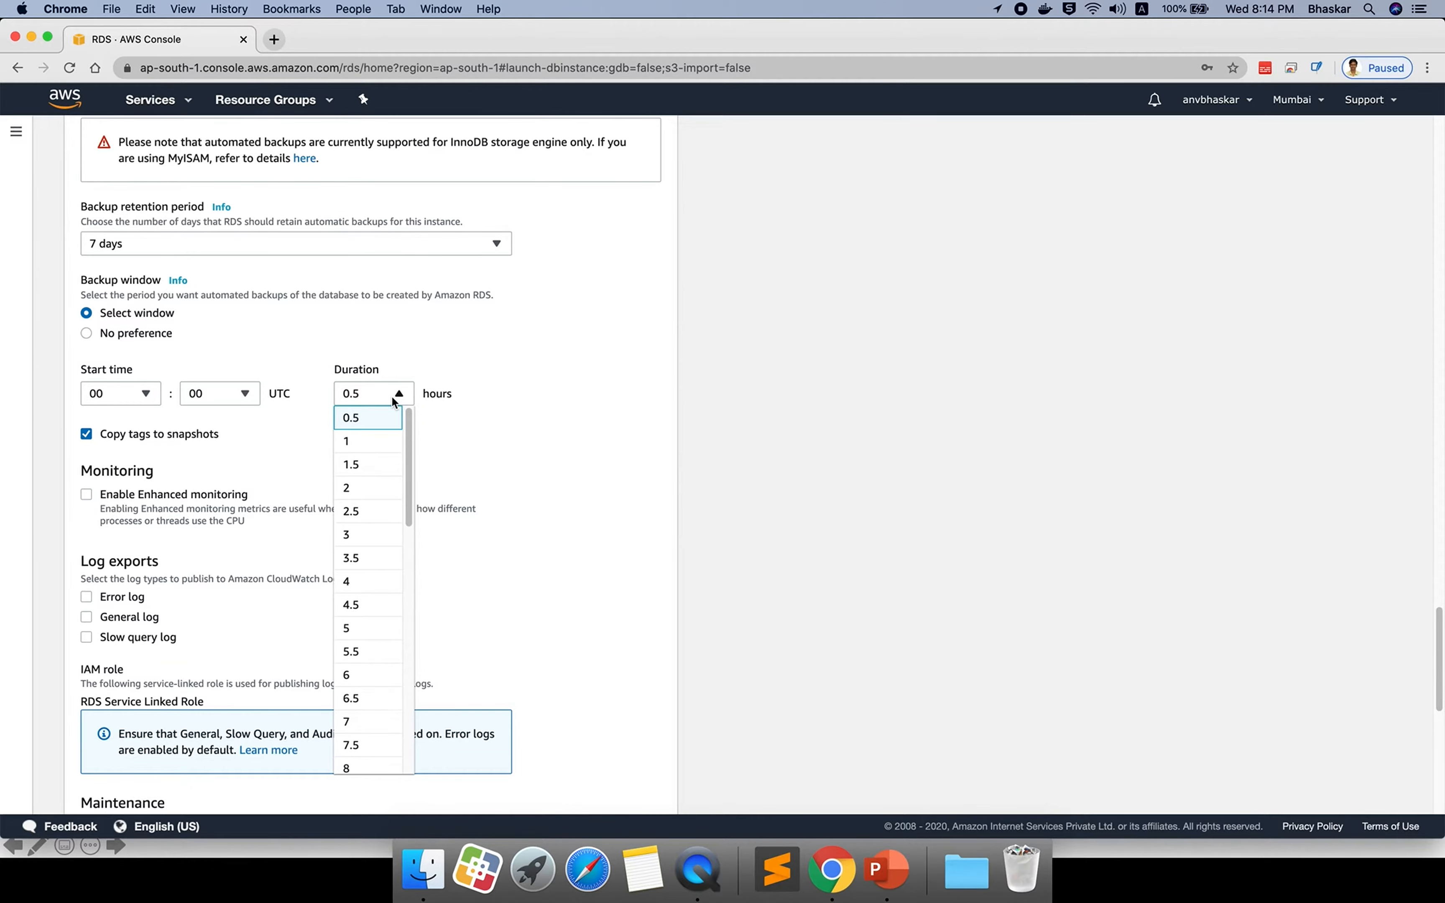
click(178, 339)
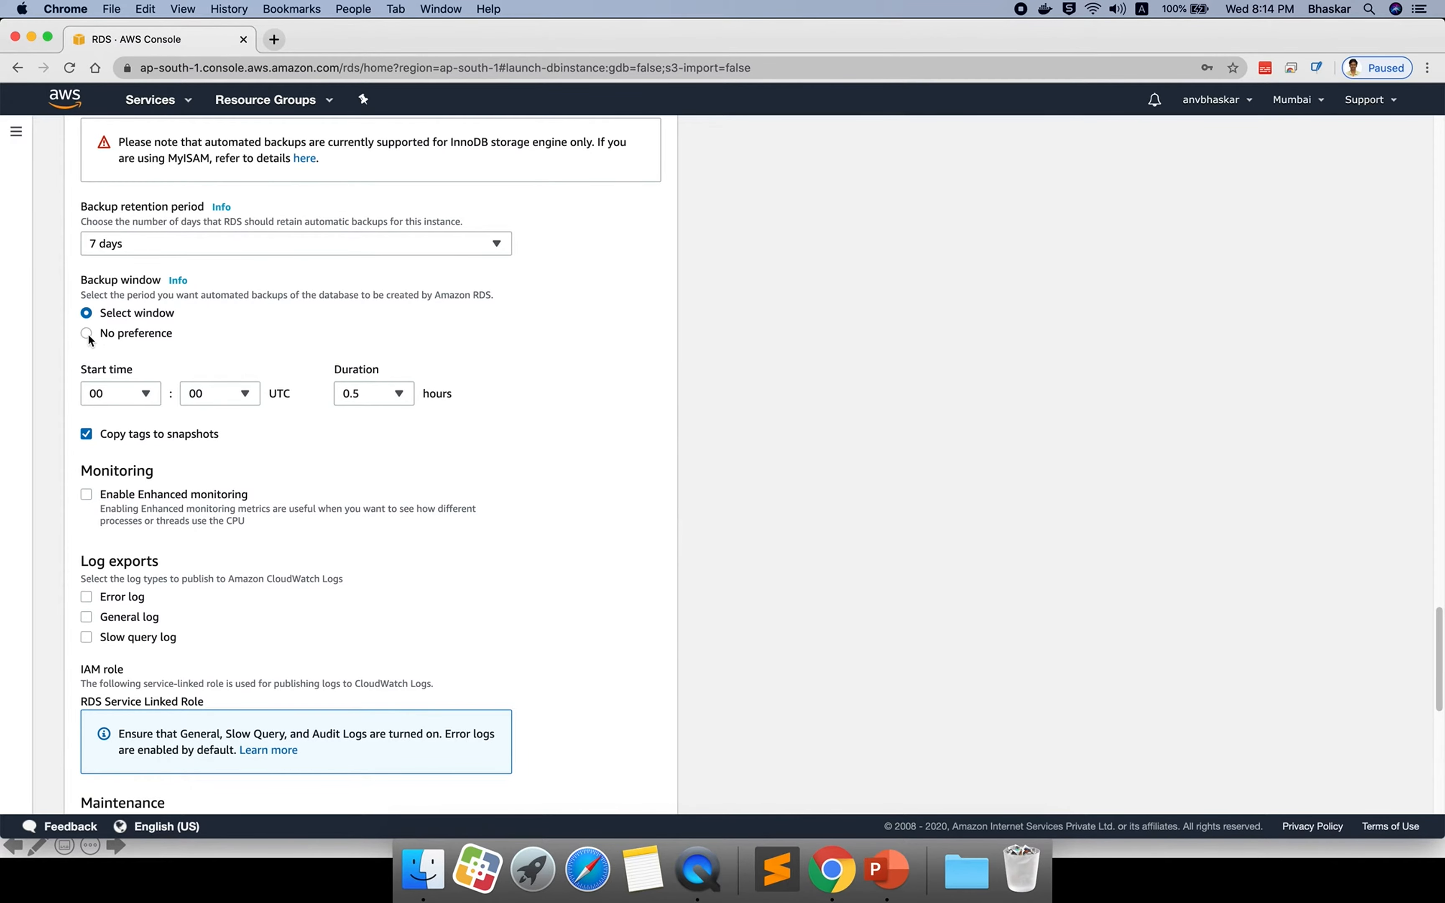
click(87, 334)
scroll(233, 438, down, 1)
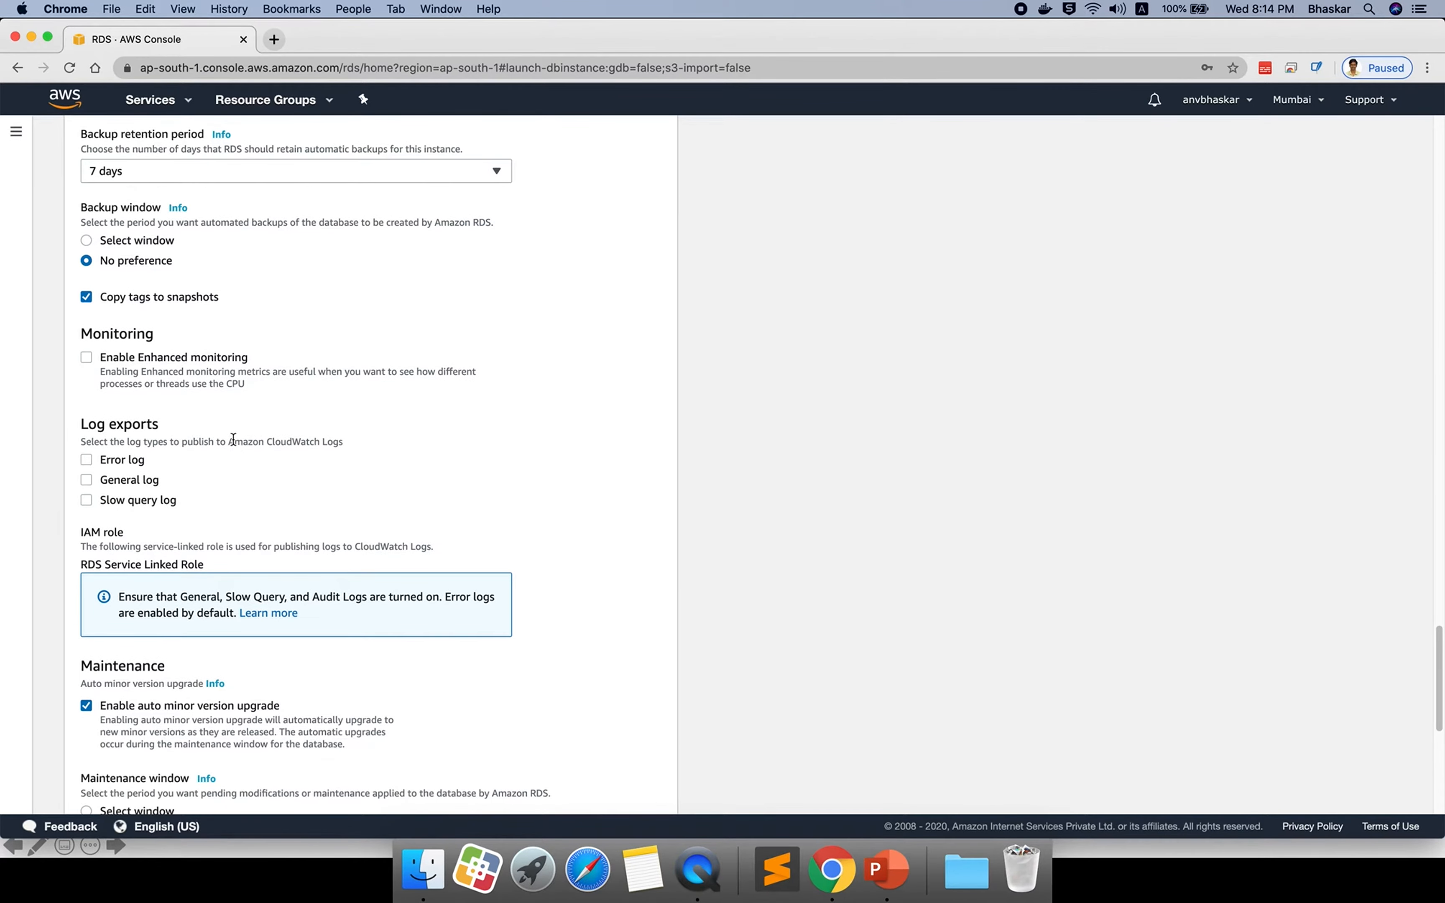
scroll(232, 438, down, 1)
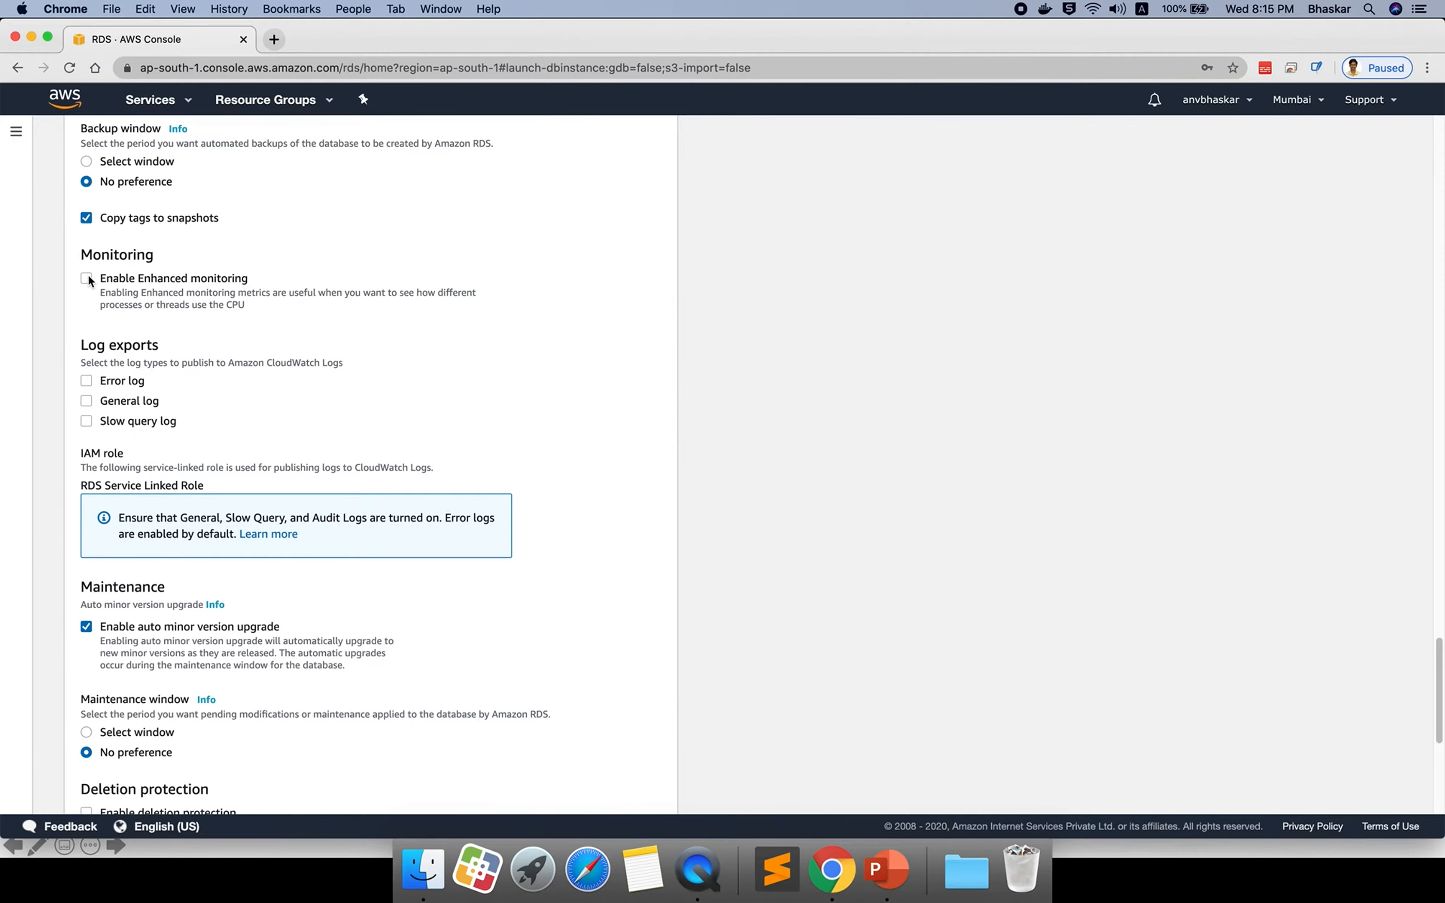
- Turn on Enhanced monitoring with 60-second granularity and the default monitoring role
click(86, 279)
click(186, 362)
click(186, 363)
click(186, 425)
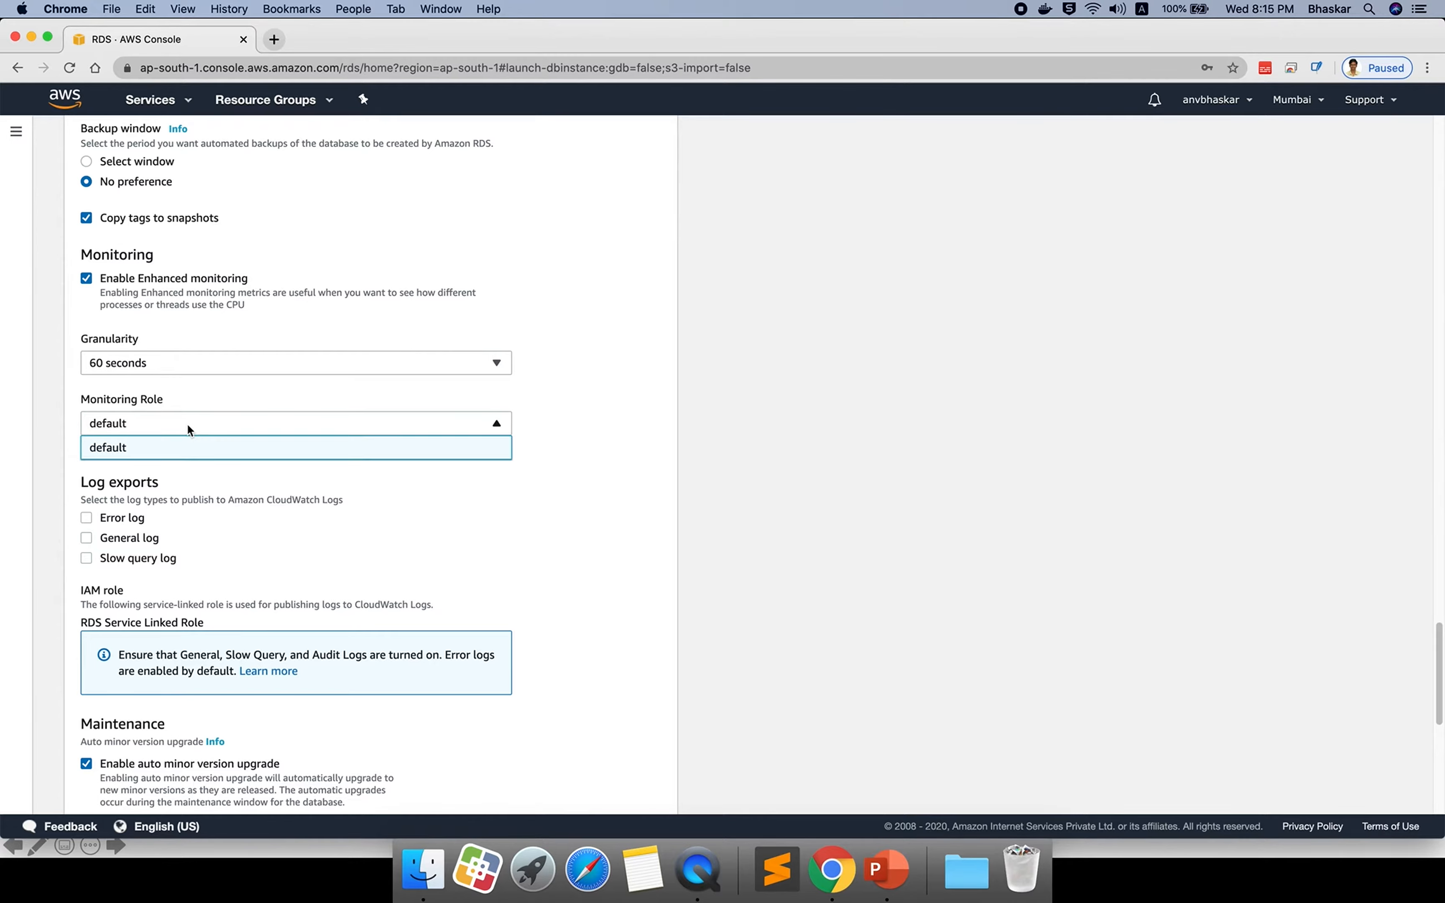
click(256, 328)
click(234, 361)
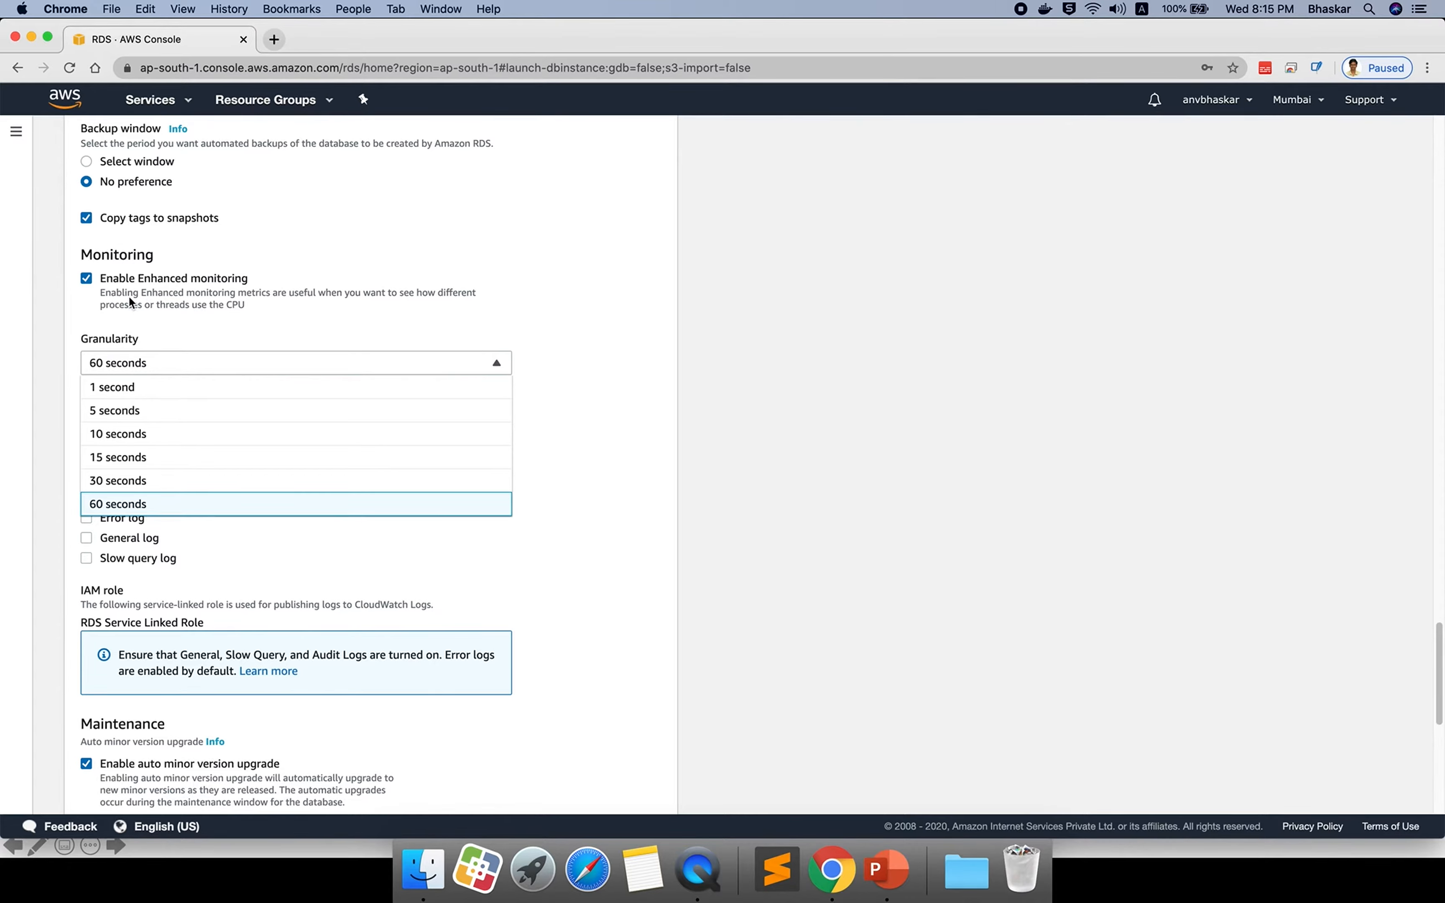
- Turn Enhanced monitoring off and review the log exports and IAM role descriptions
click(87, 278)
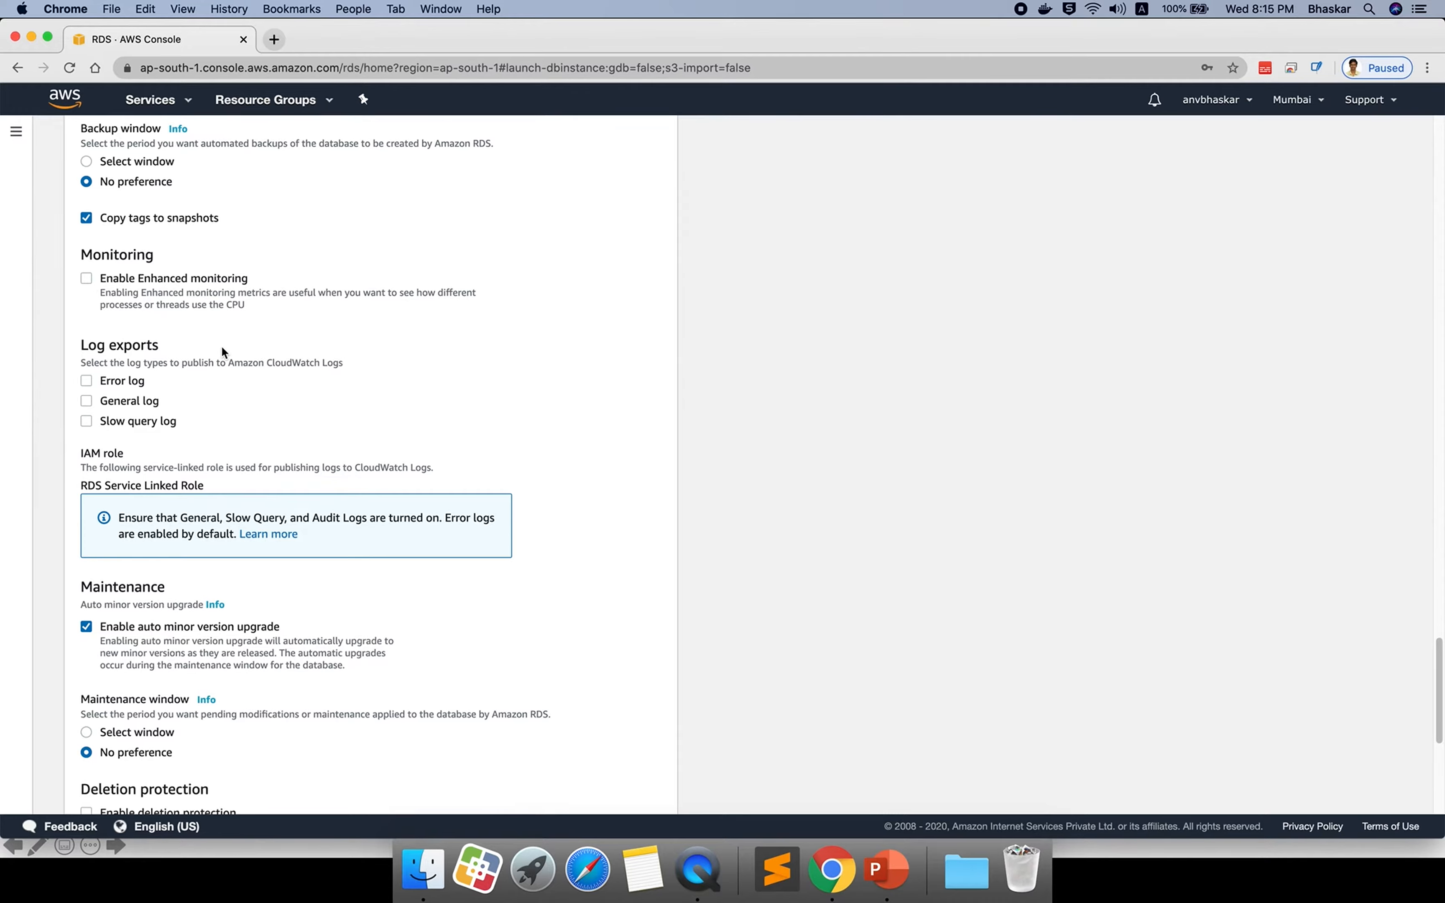
scroll(238, 396, down, 4)
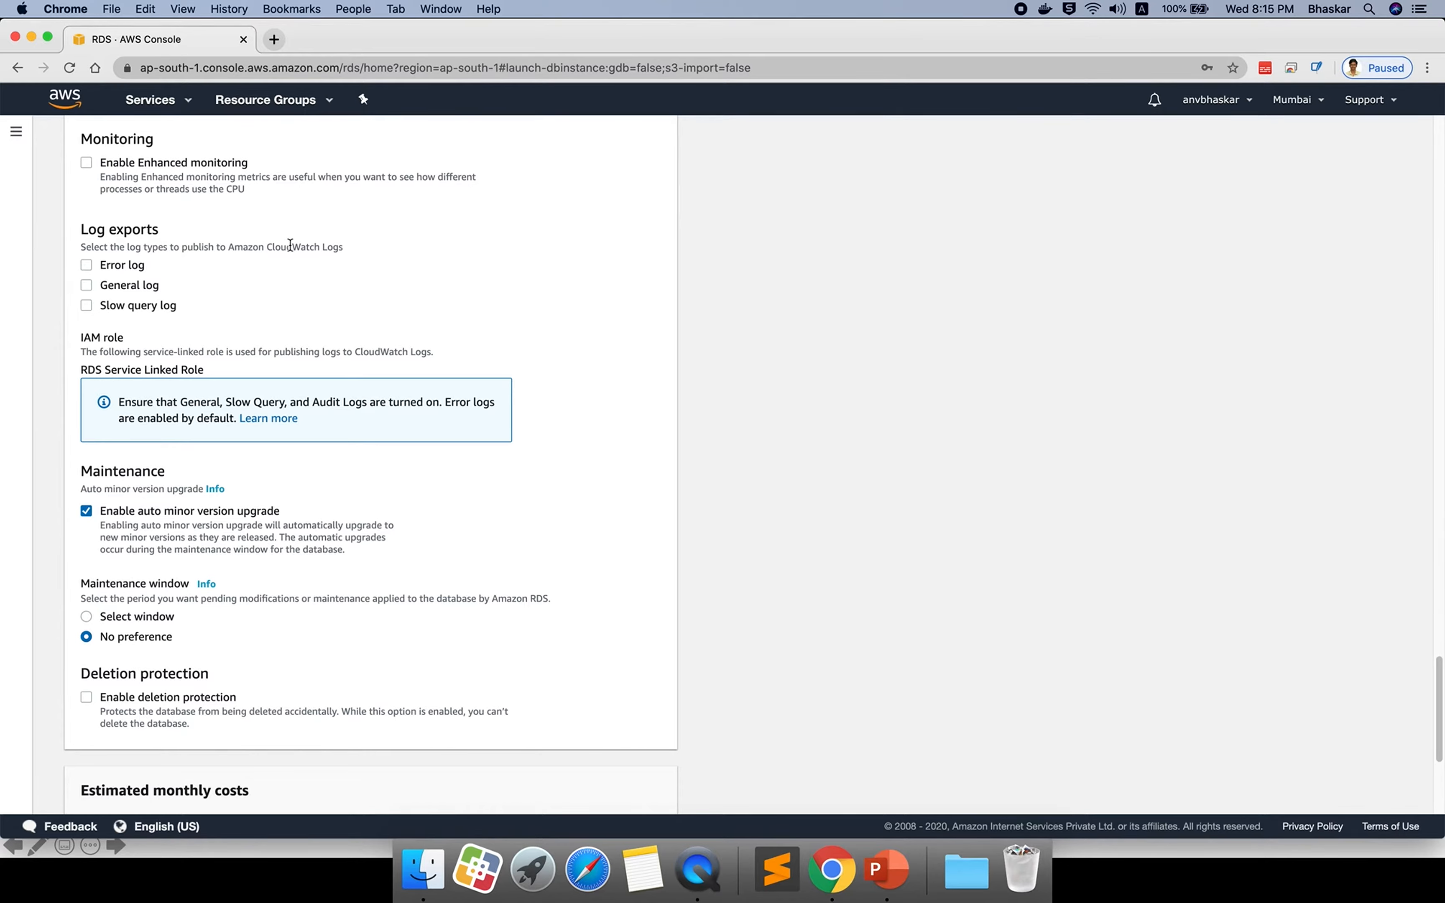
drag(267, 247, 81, 246)
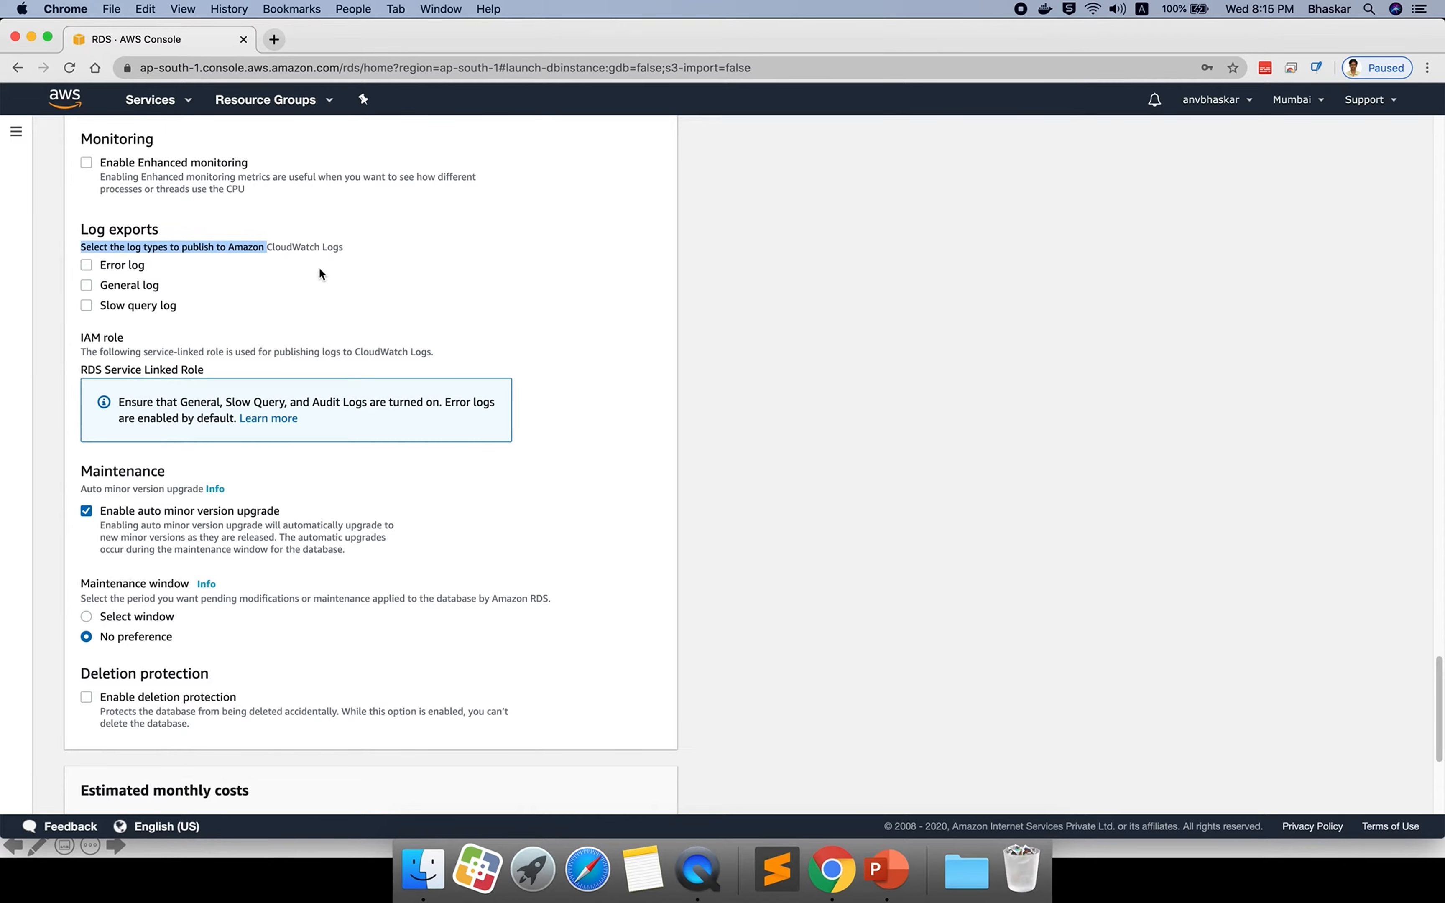
triple_click(292, 247)
scroll(309, 321, down, 5)
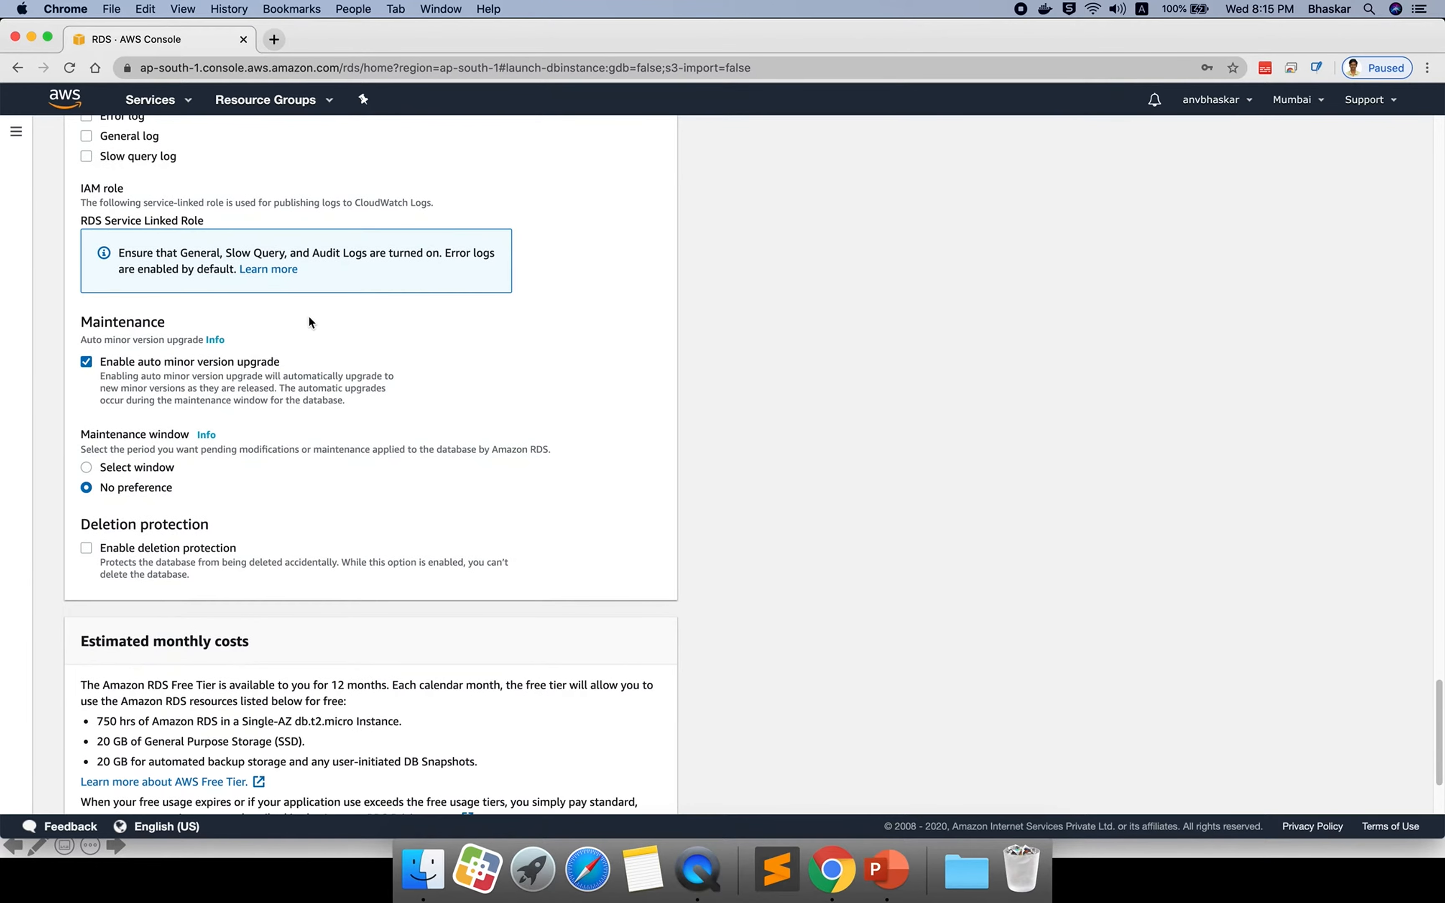
drag(136, 202, 82, 202)
double_click(387, 202)
scroll(280, 406, down, 1)
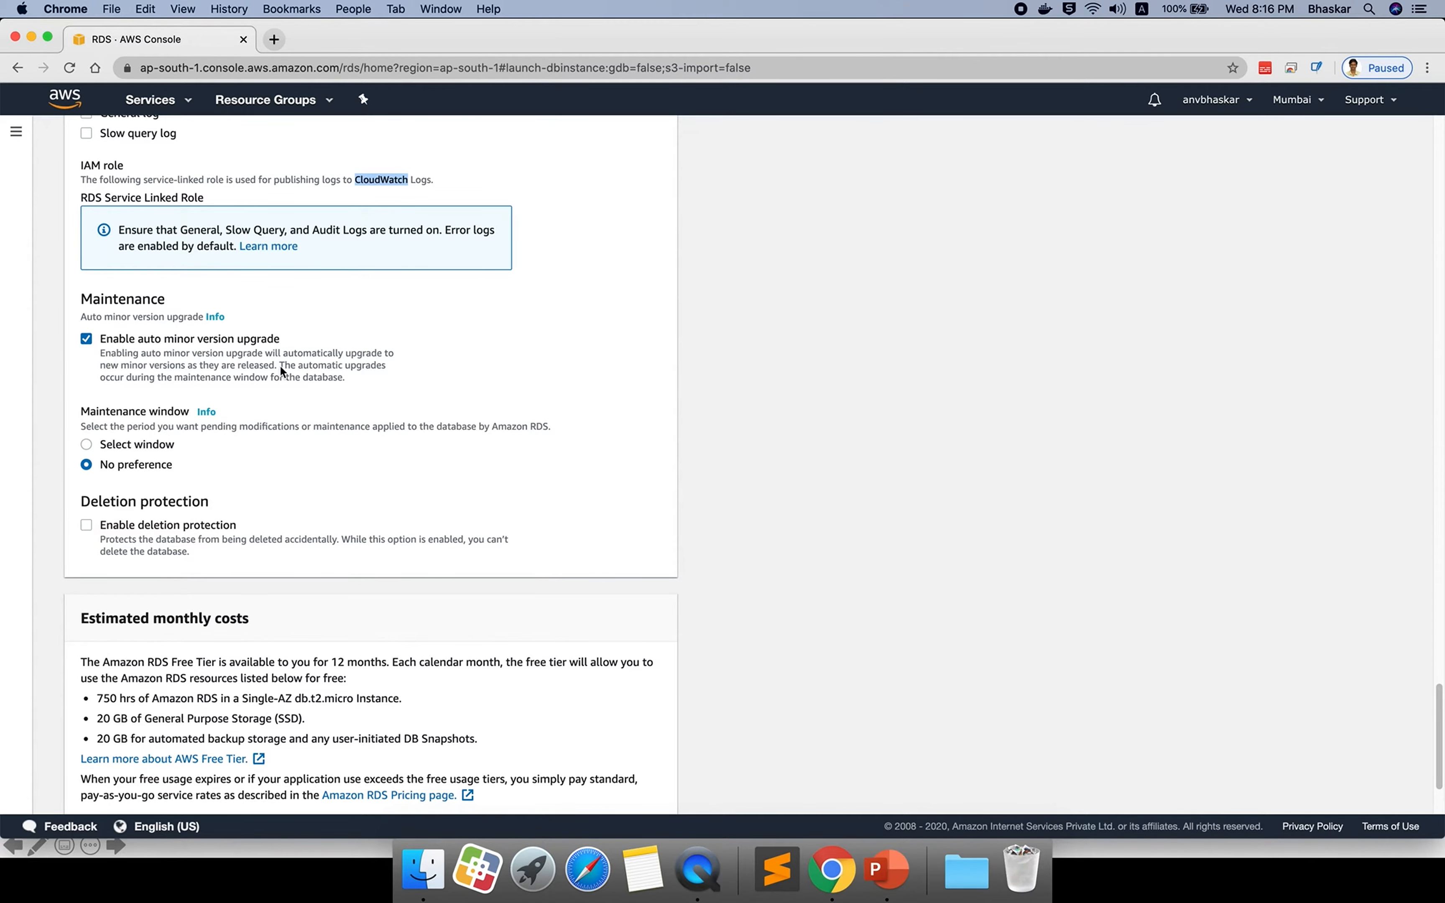
- Choose No preference for the maintenance window instead of a specific start day and time
scroll(282, 370, down, 2)
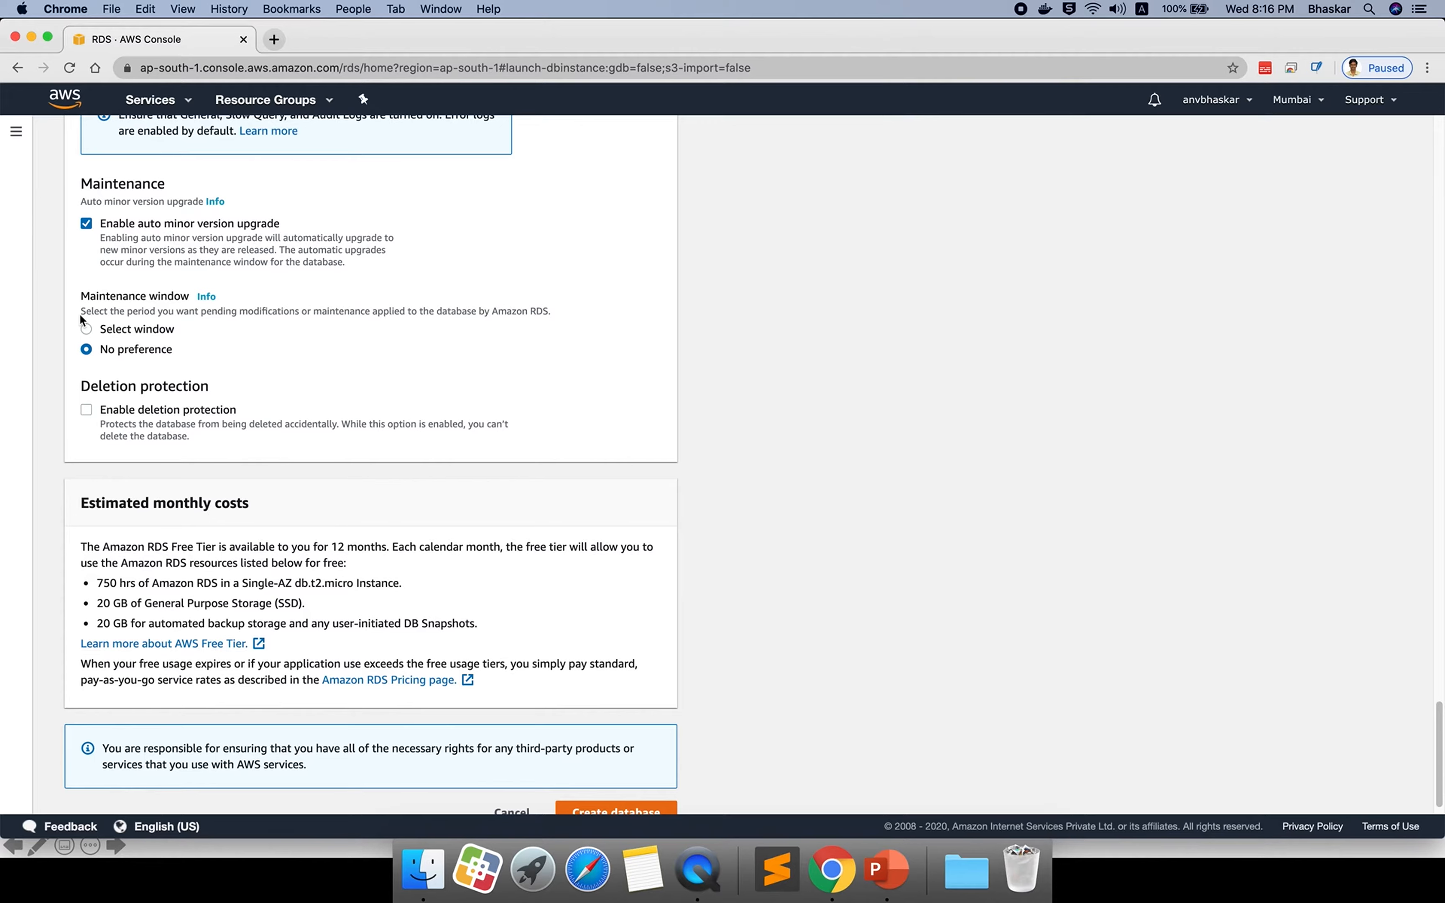
drag(84, 280, 233, 263)
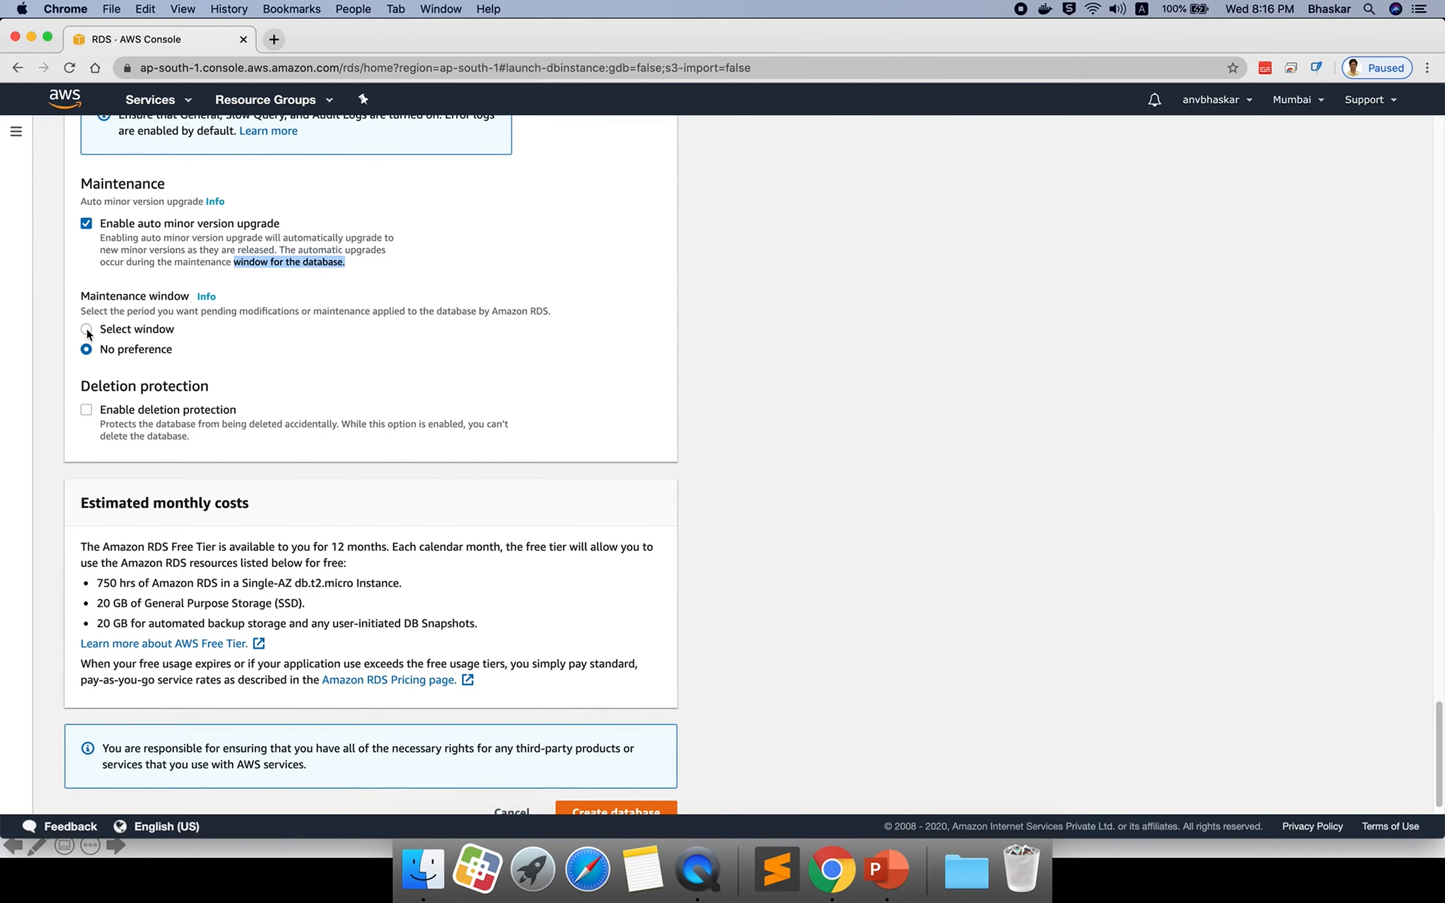
click(86, 329)
click(141, 416)
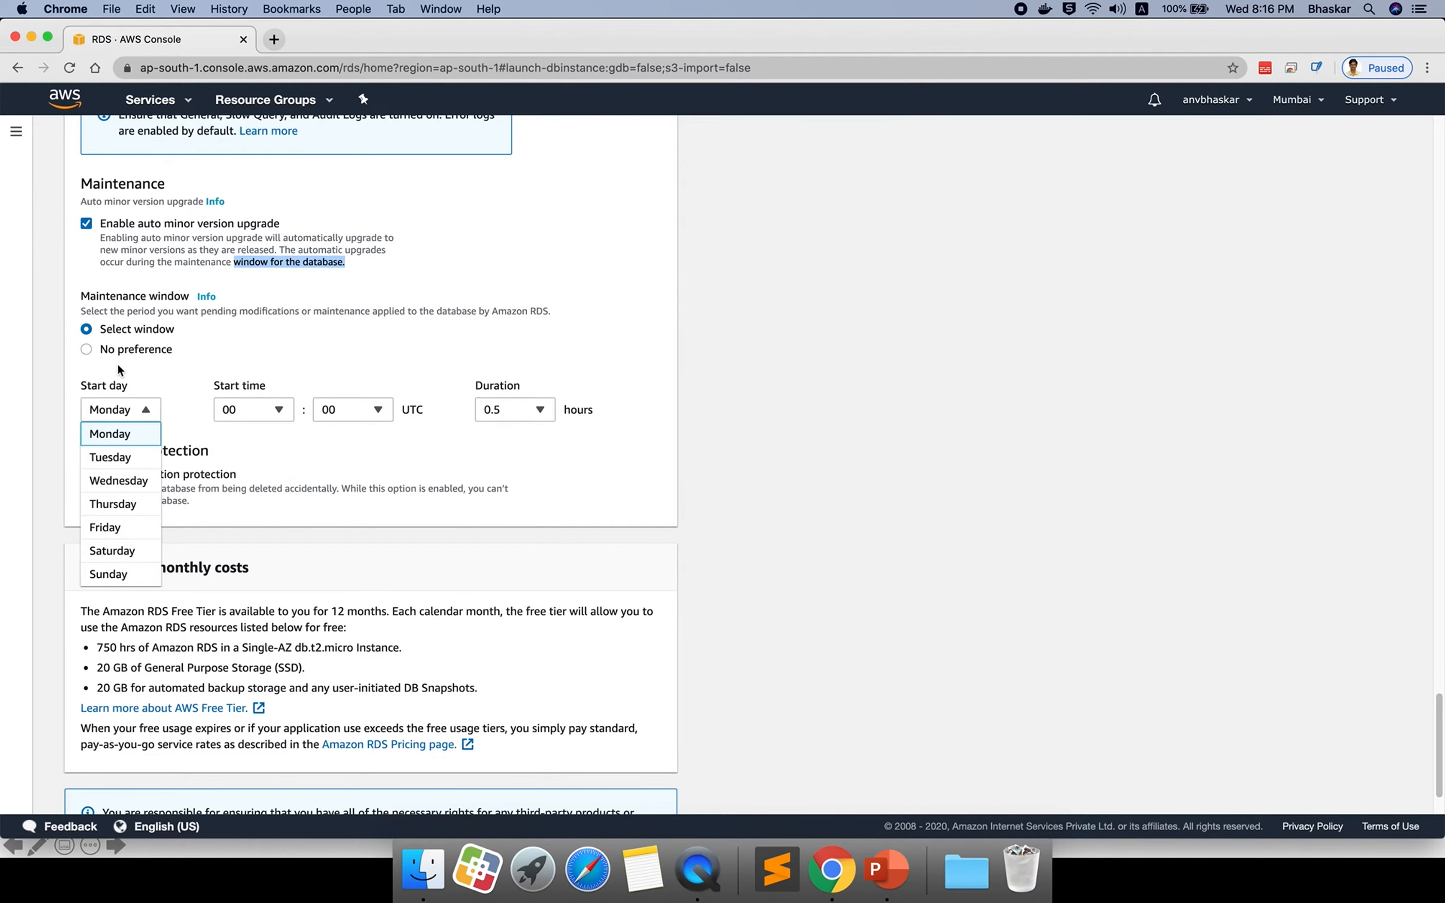
click(87, 349)
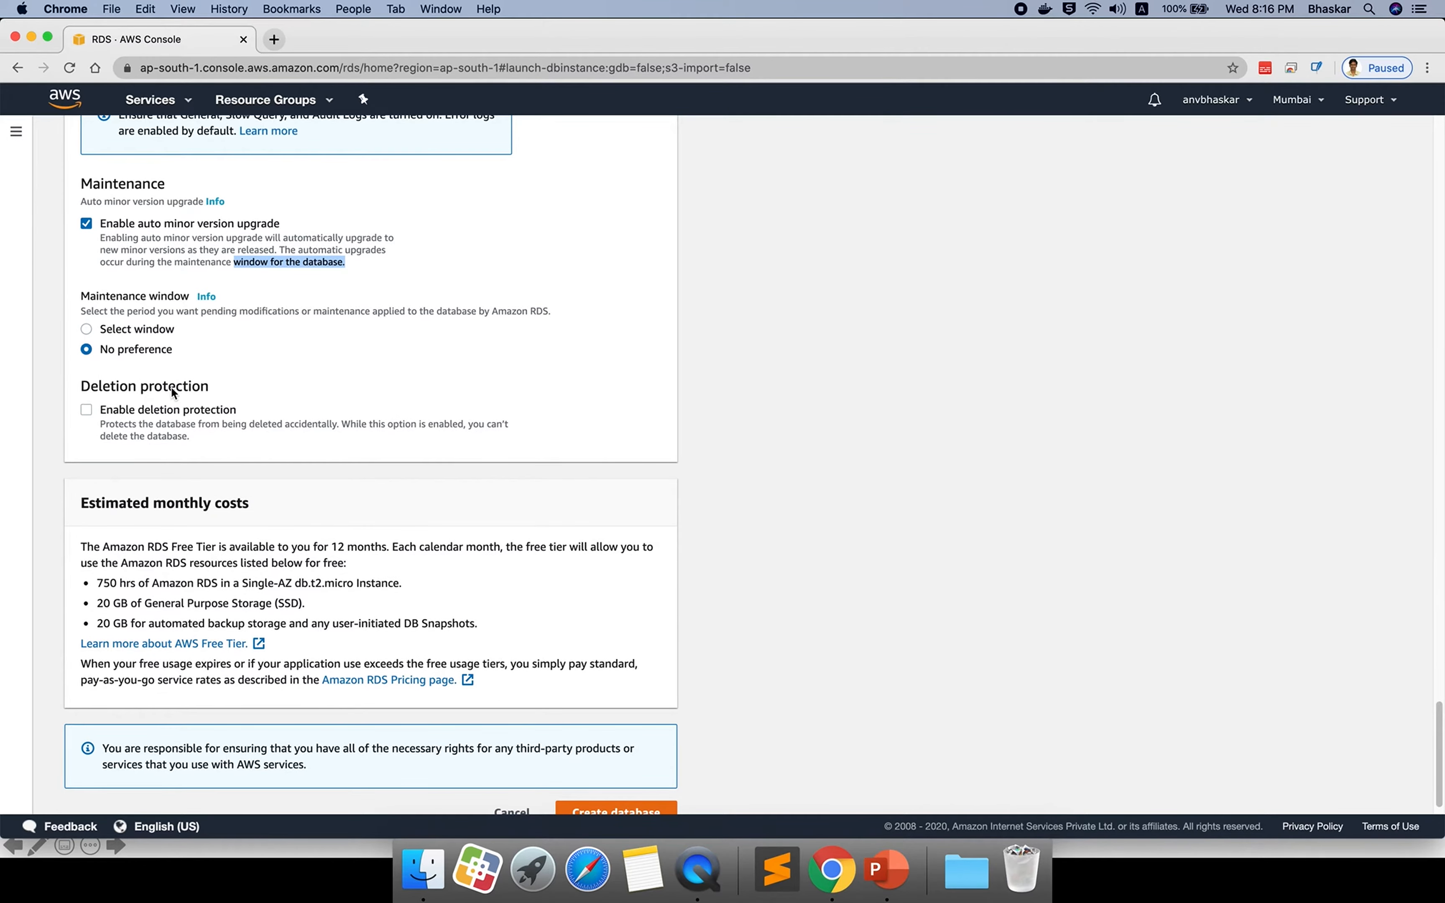
scroll(172, 392, down, 1)
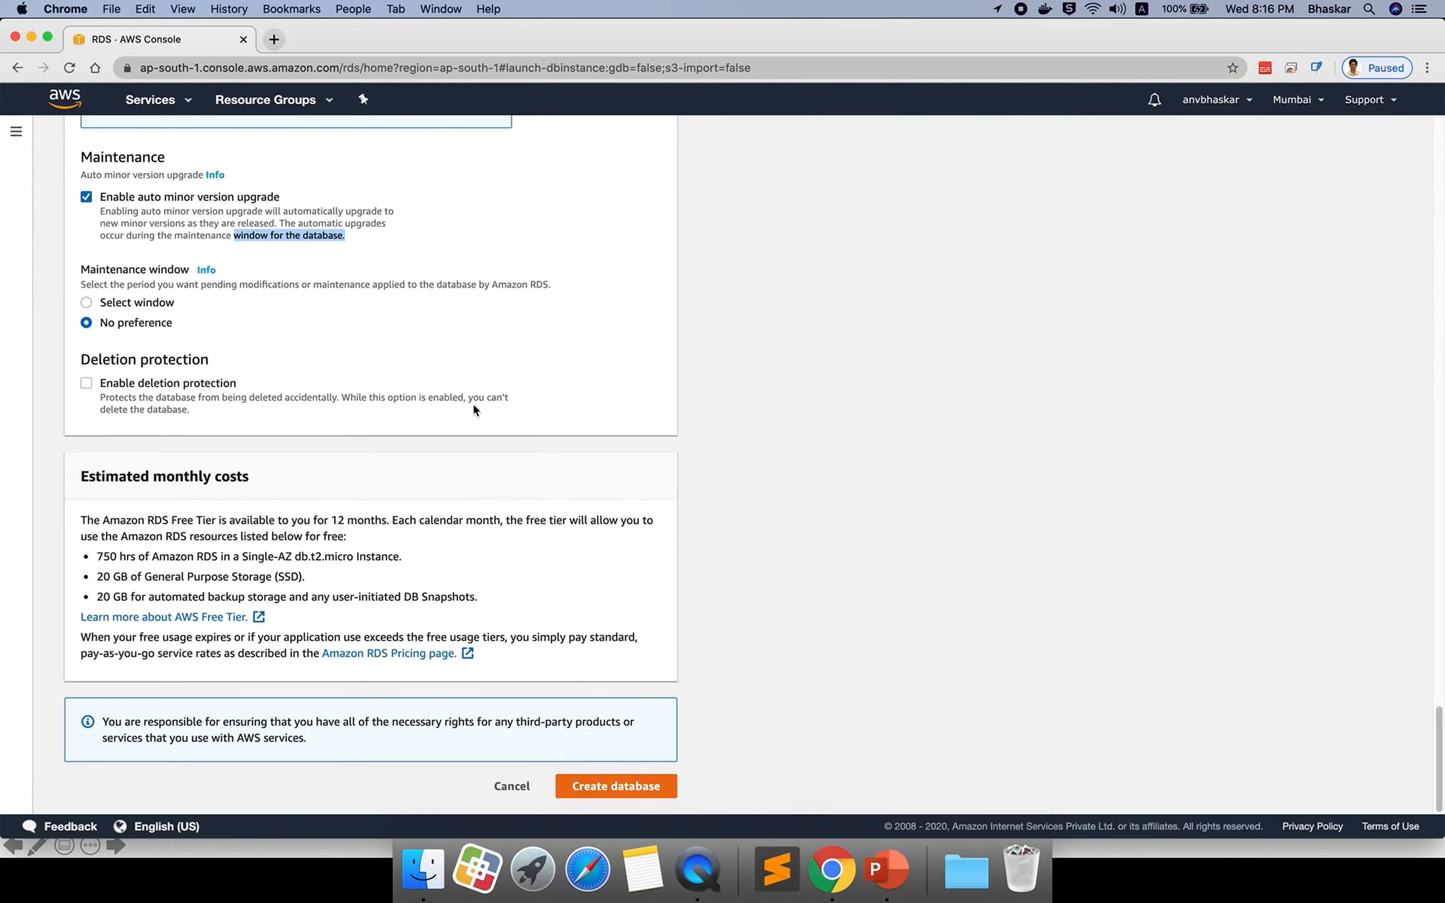
drag(187, 411, 102, 404)
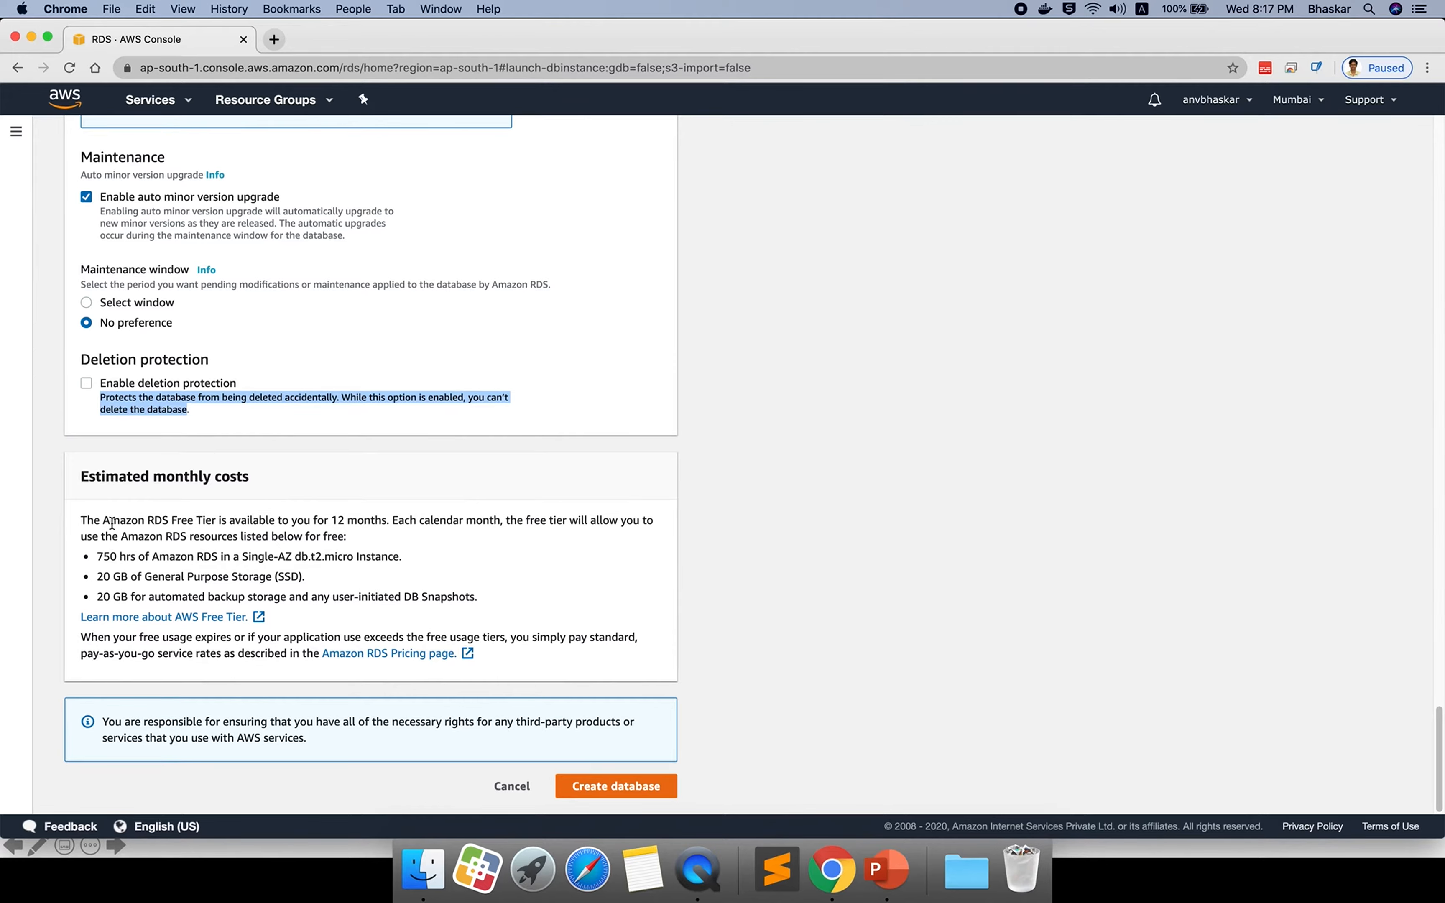
drag(111, 523, 366, 524)
drag(501, 520, 402, 513)
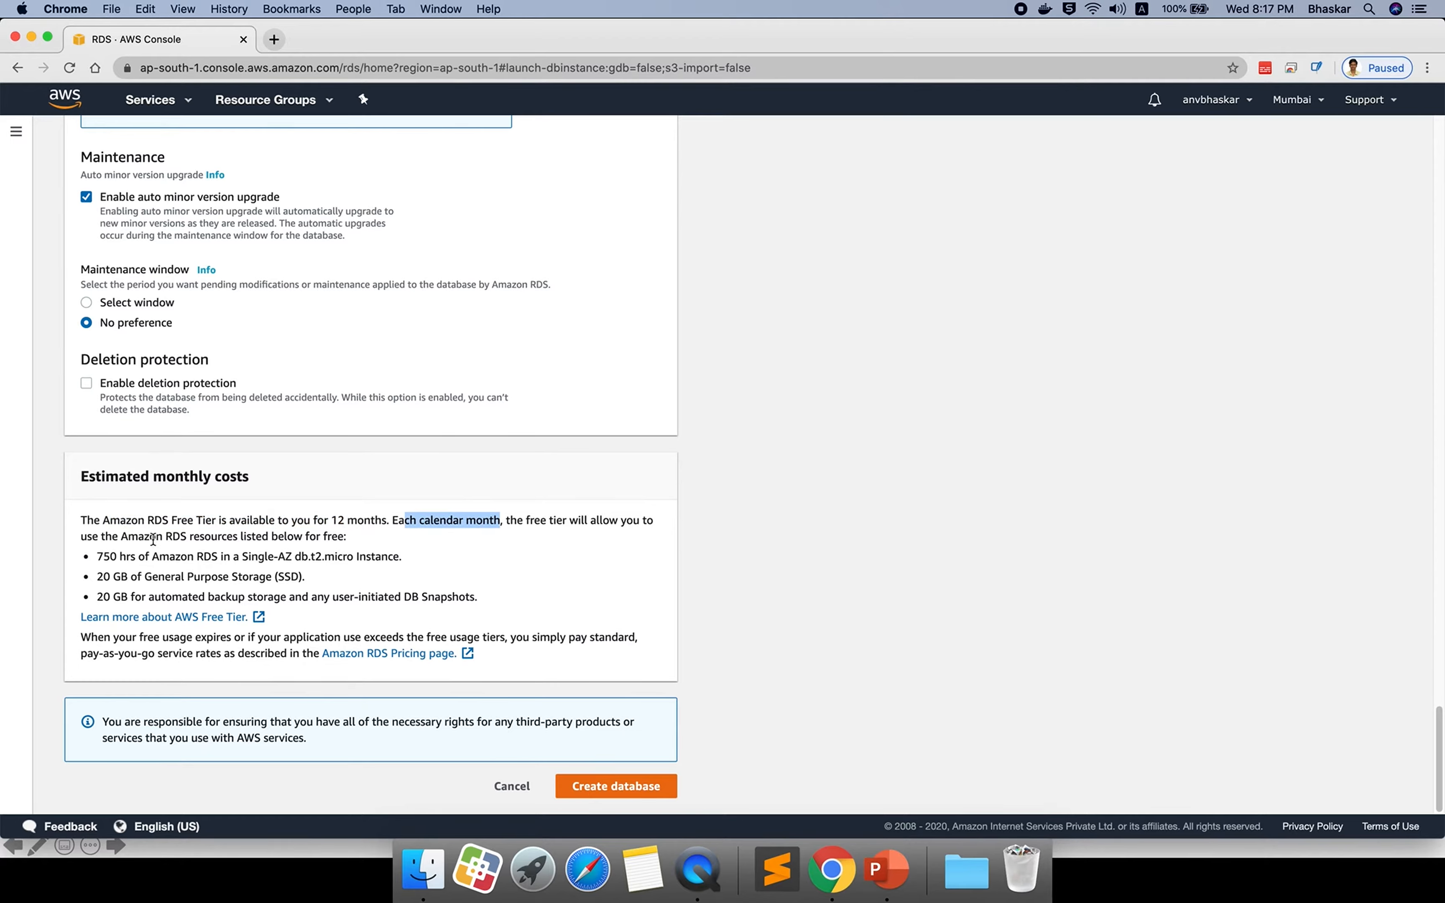
drag(155, 536, 248, 532)
drag(96, 557, 302, 553)
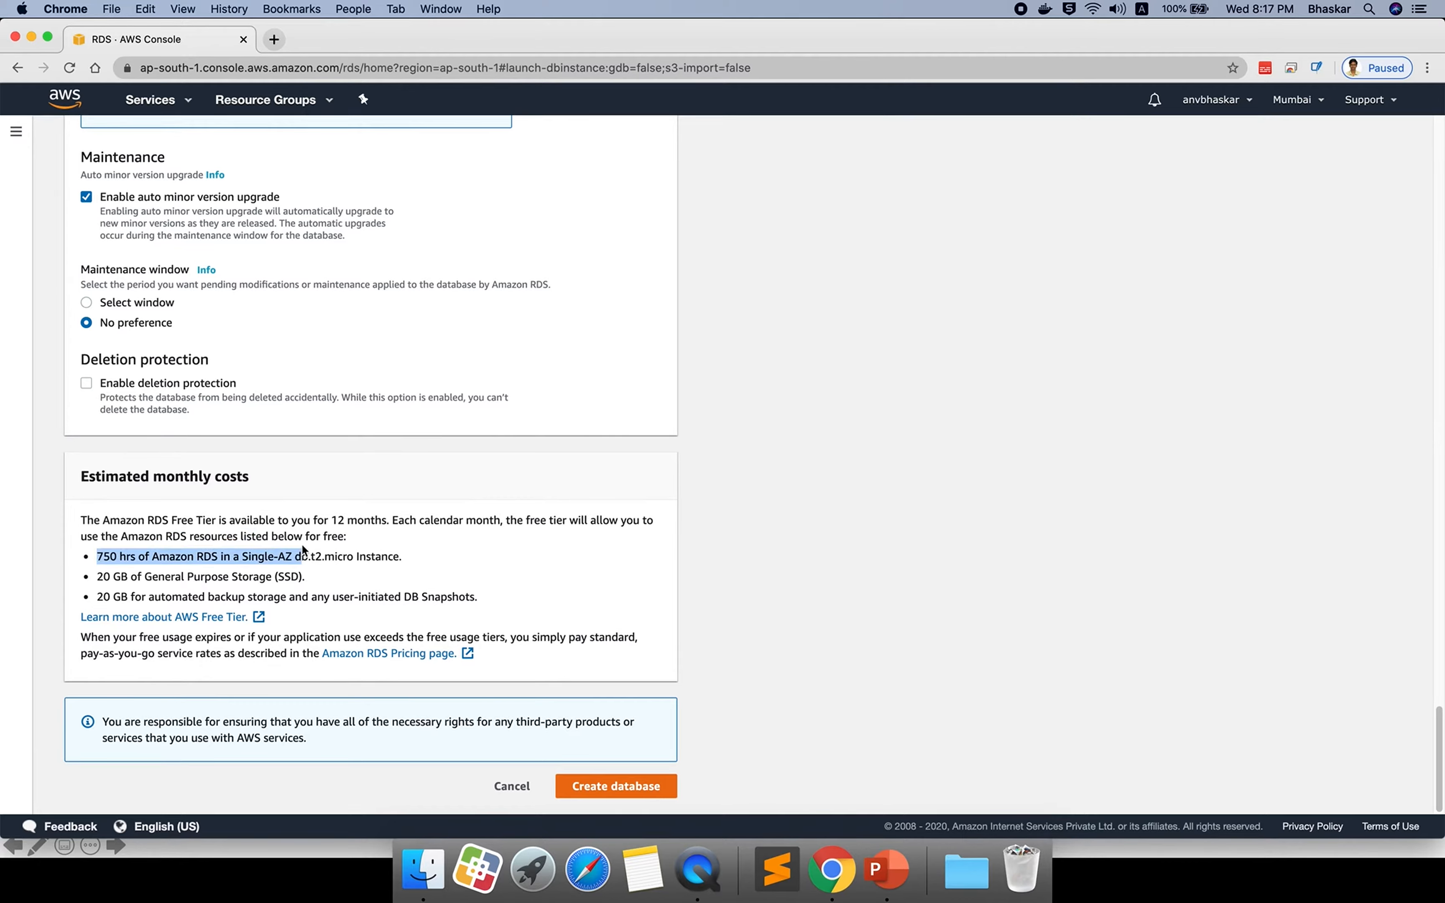
double_click(348, 557)
drag(96, 557, 294, 579)
drag(142, 598, 220, 597)
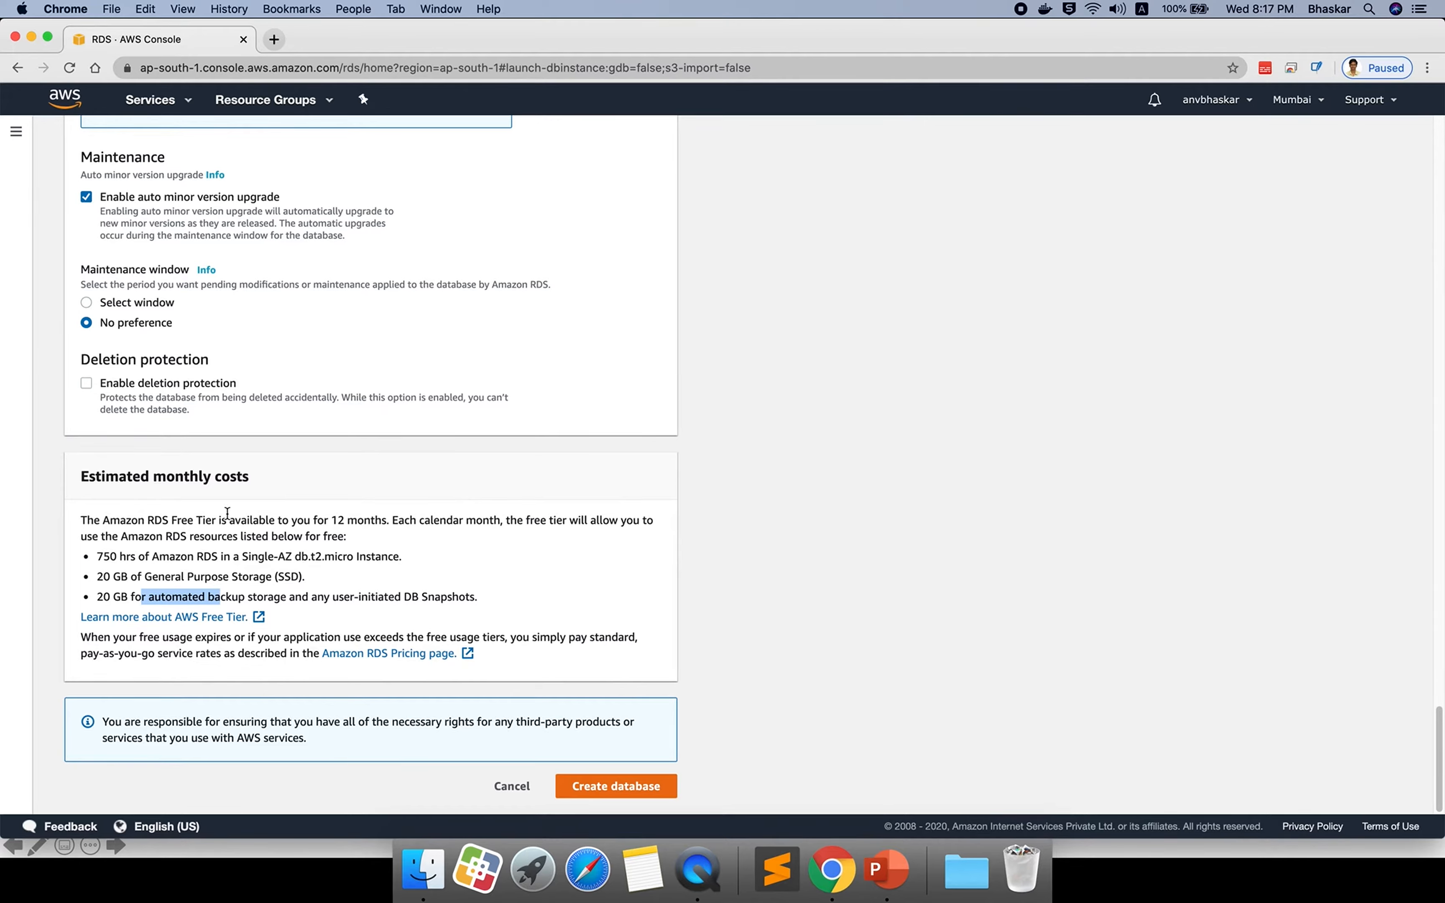
drag(337, 591, 51, 532)
click(537, 581)
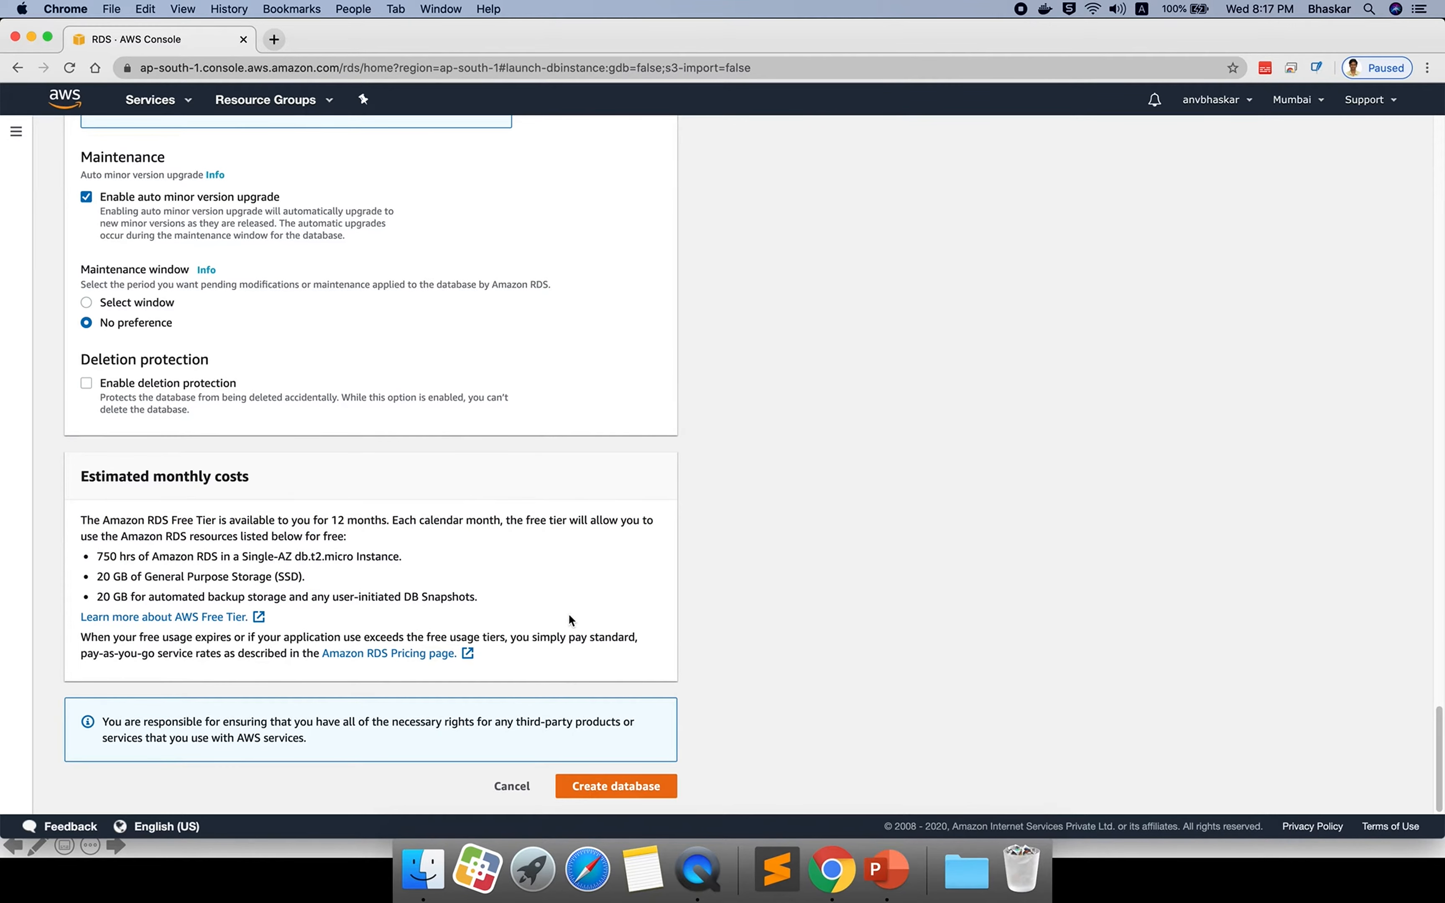
- Create the database and look over the new admindatabase's details page
click(616, 789)
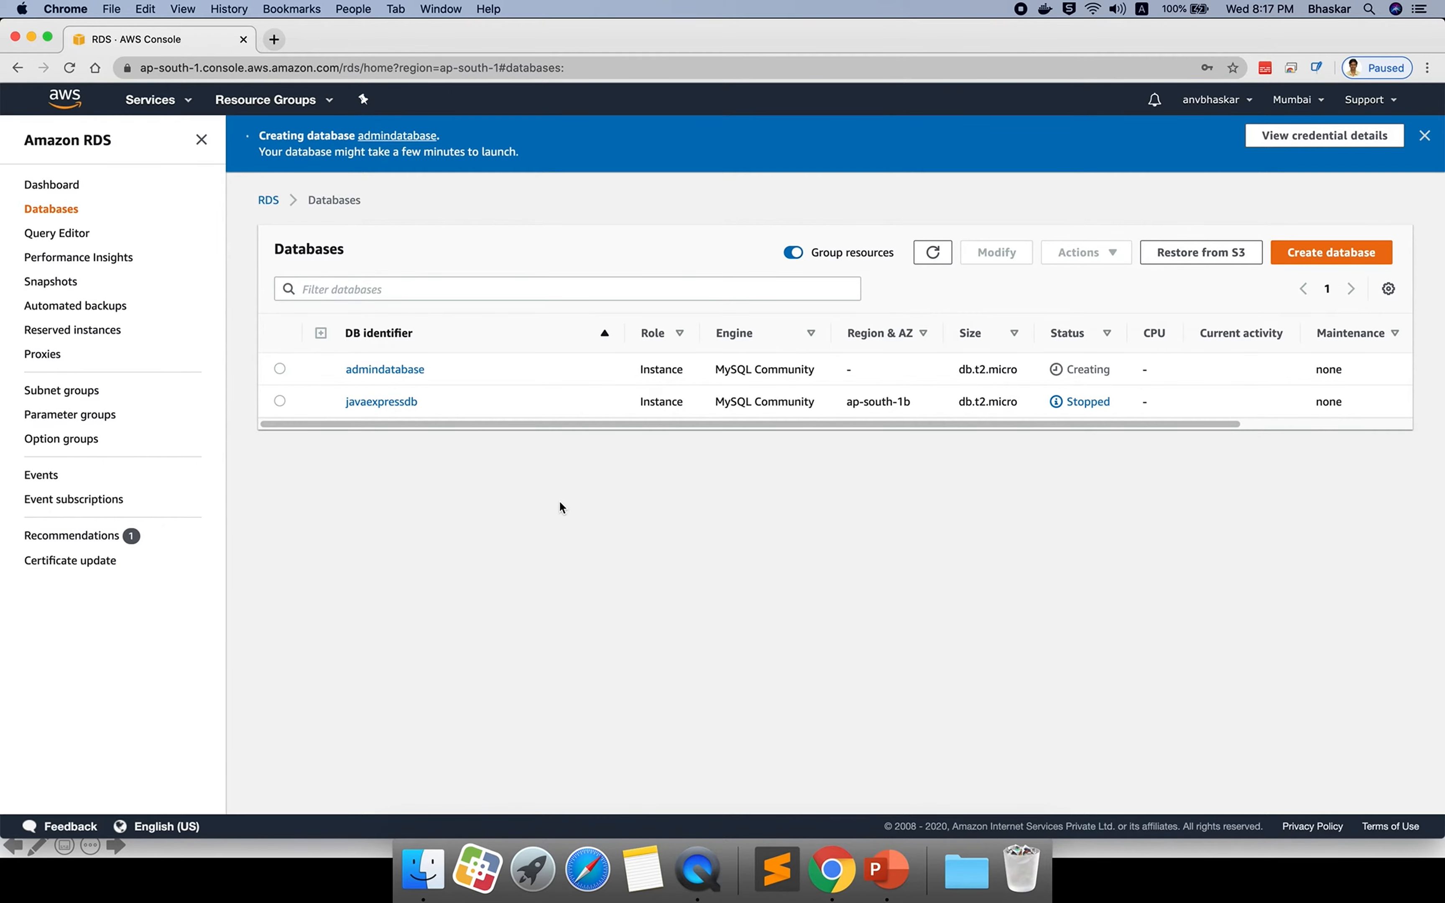
click(383, 370)
scroll(501, 623, down, 15)
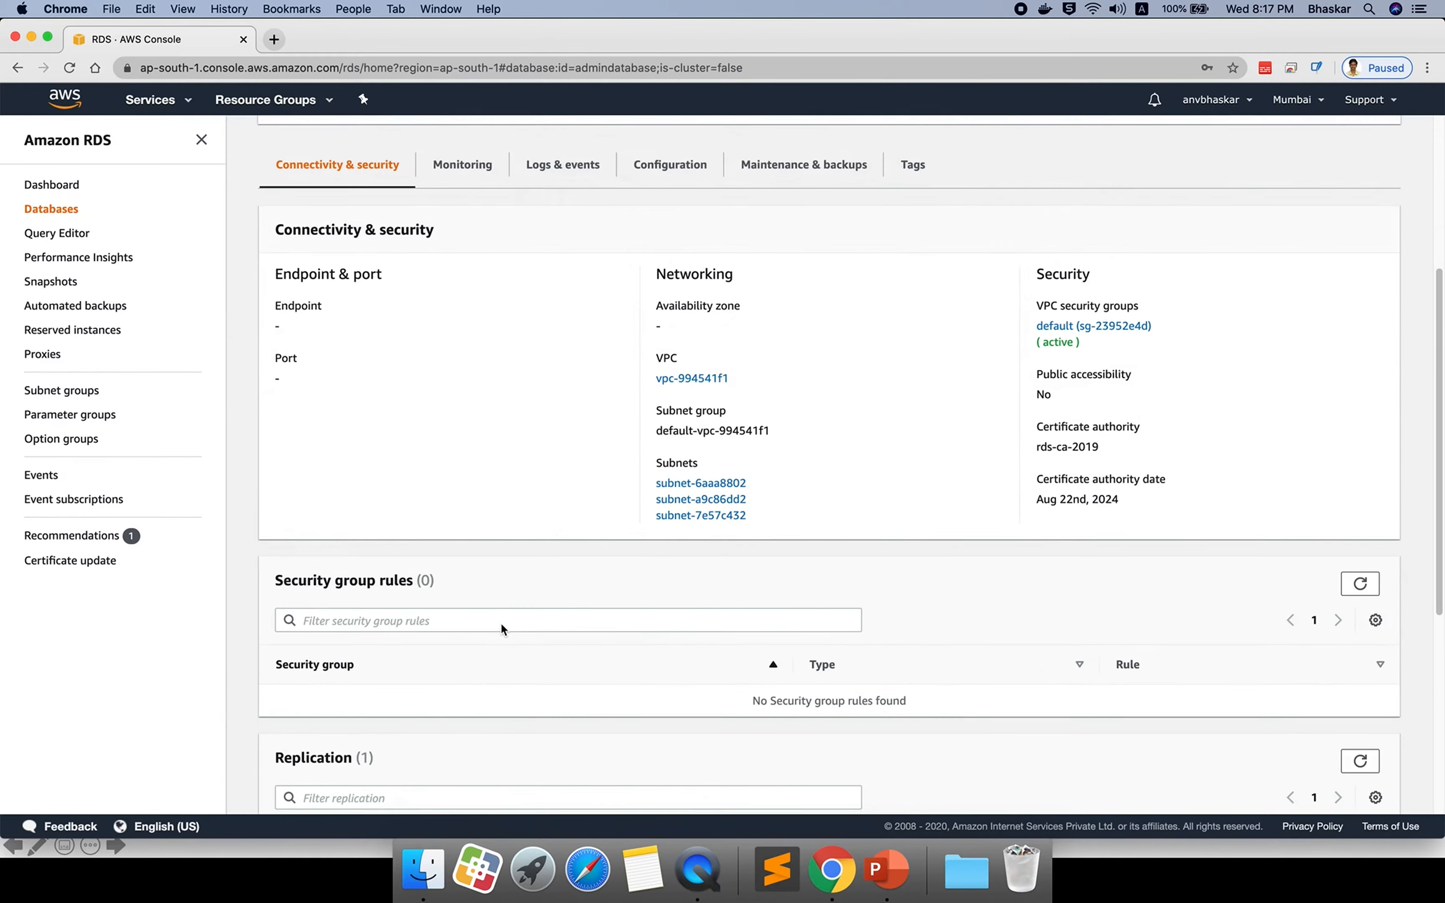
scroll(500, 623, up, 11)
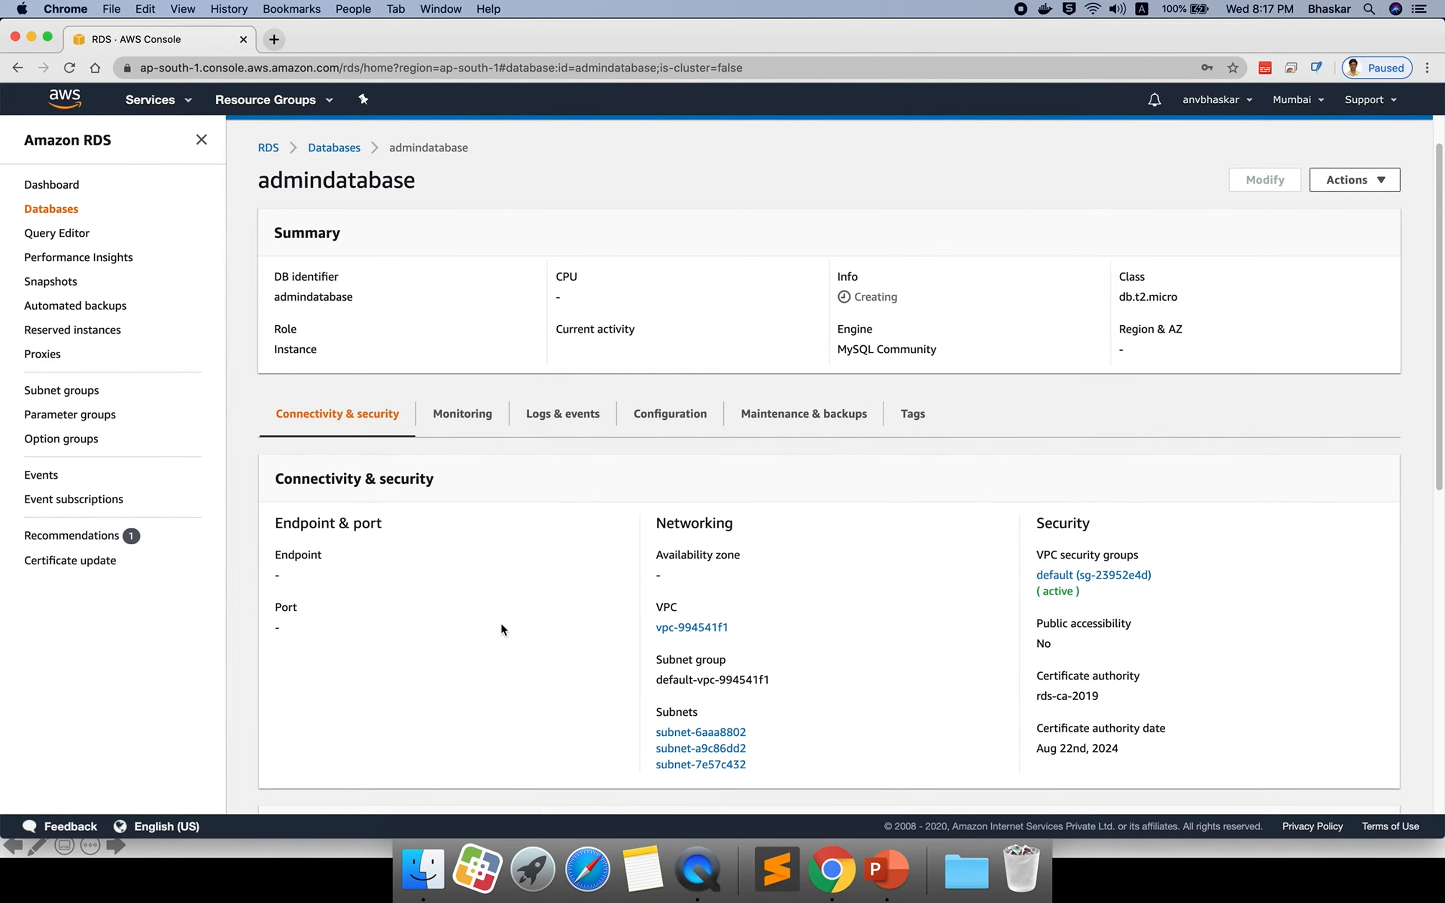
- Refresh the Databases list so admindatabase shows with status Creating in ap-south-1b
click(320, 148)
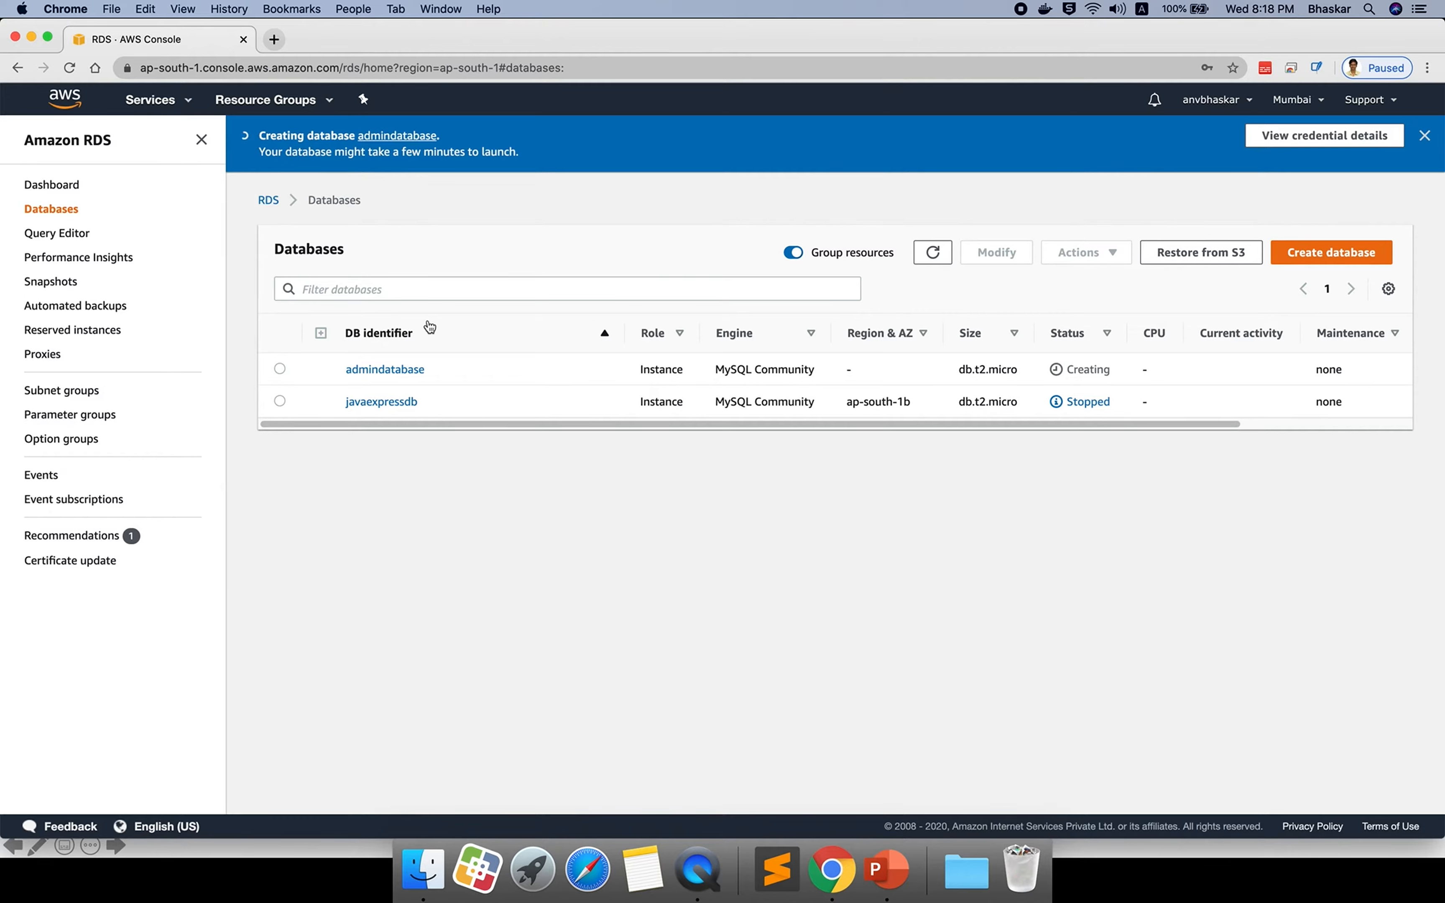
click(932, 251)
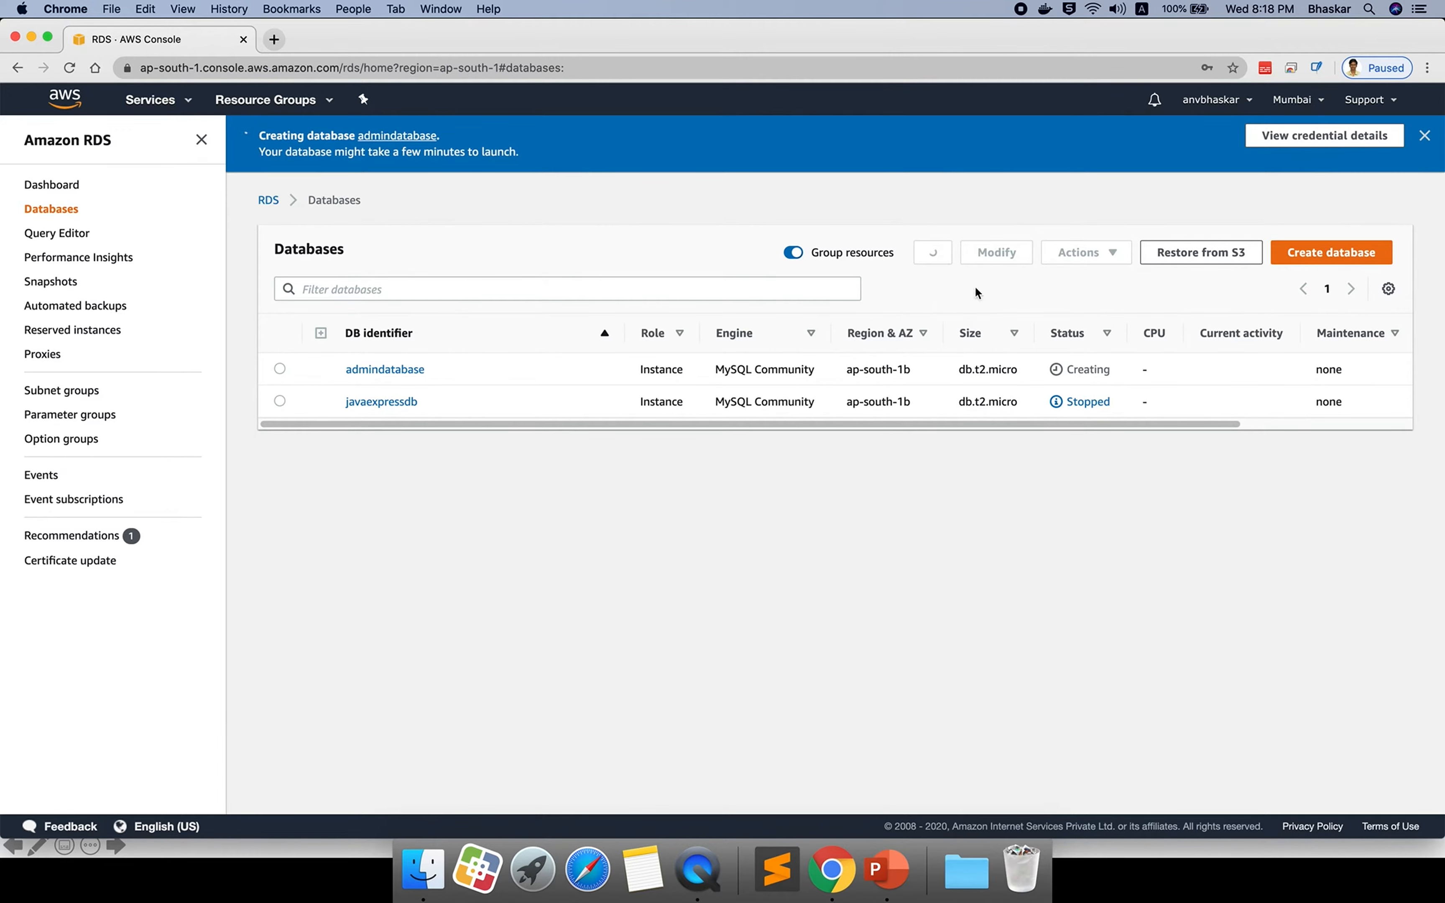
drag(1061, 370, 1111, 369)
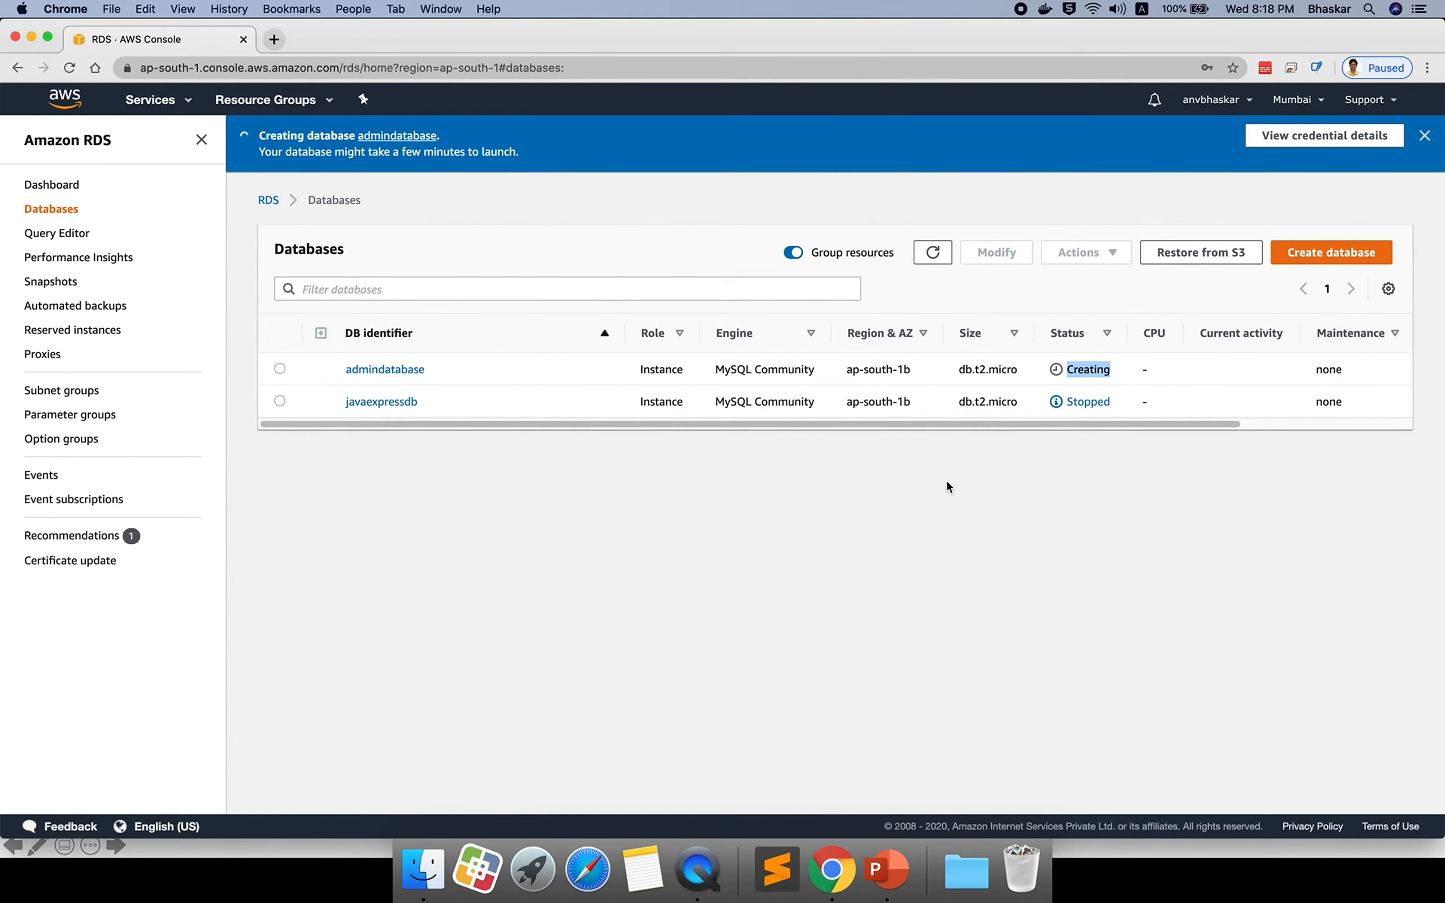
- Google 'mysql workbench' in a new tab and open the MySQL Workbench result in its own tab
click(273, 39)
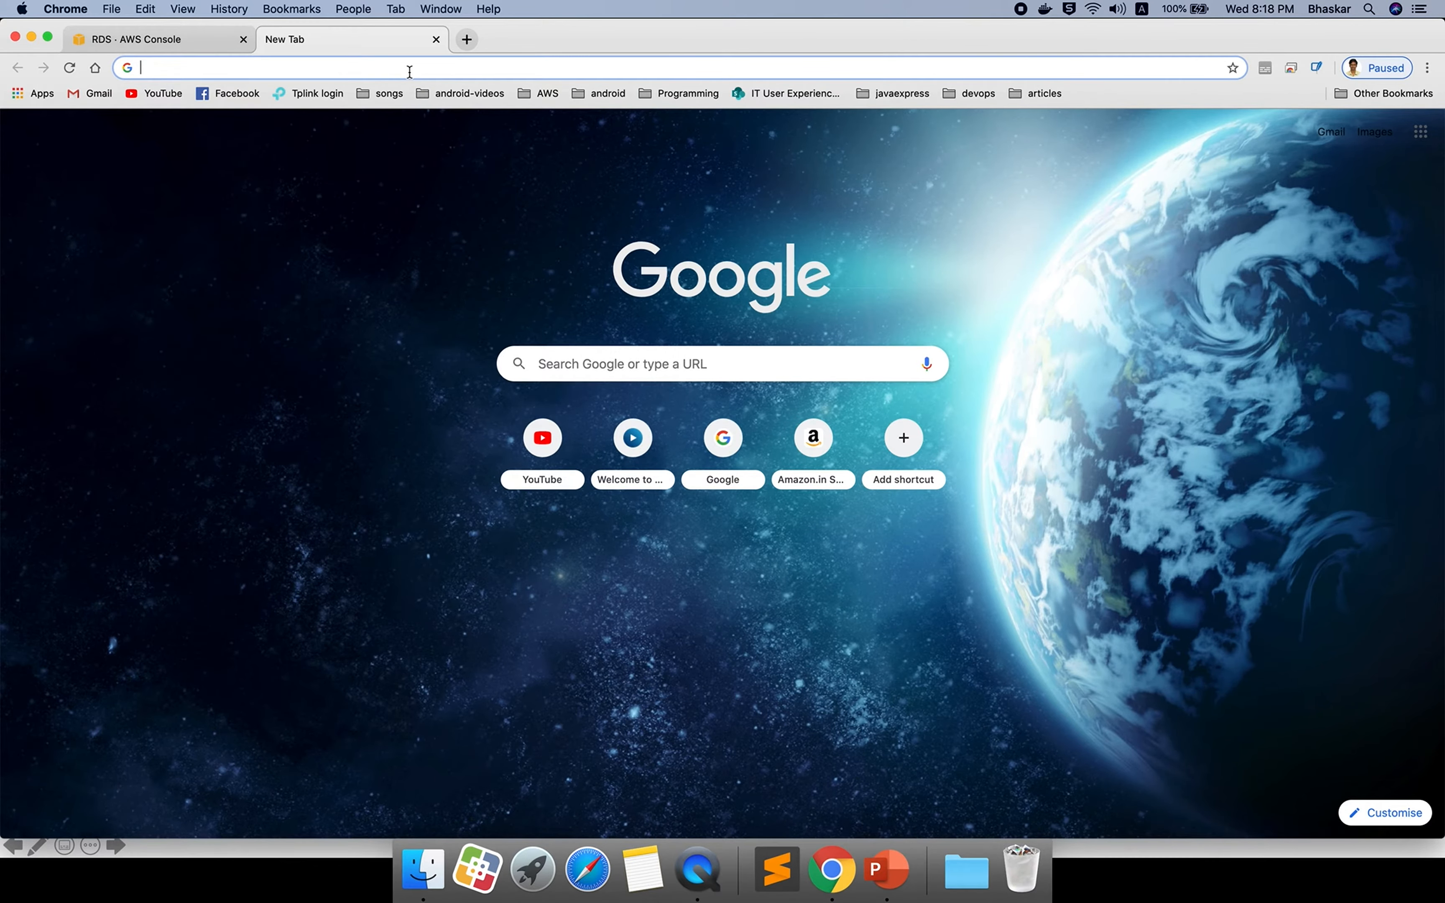
text(mysqlwork)
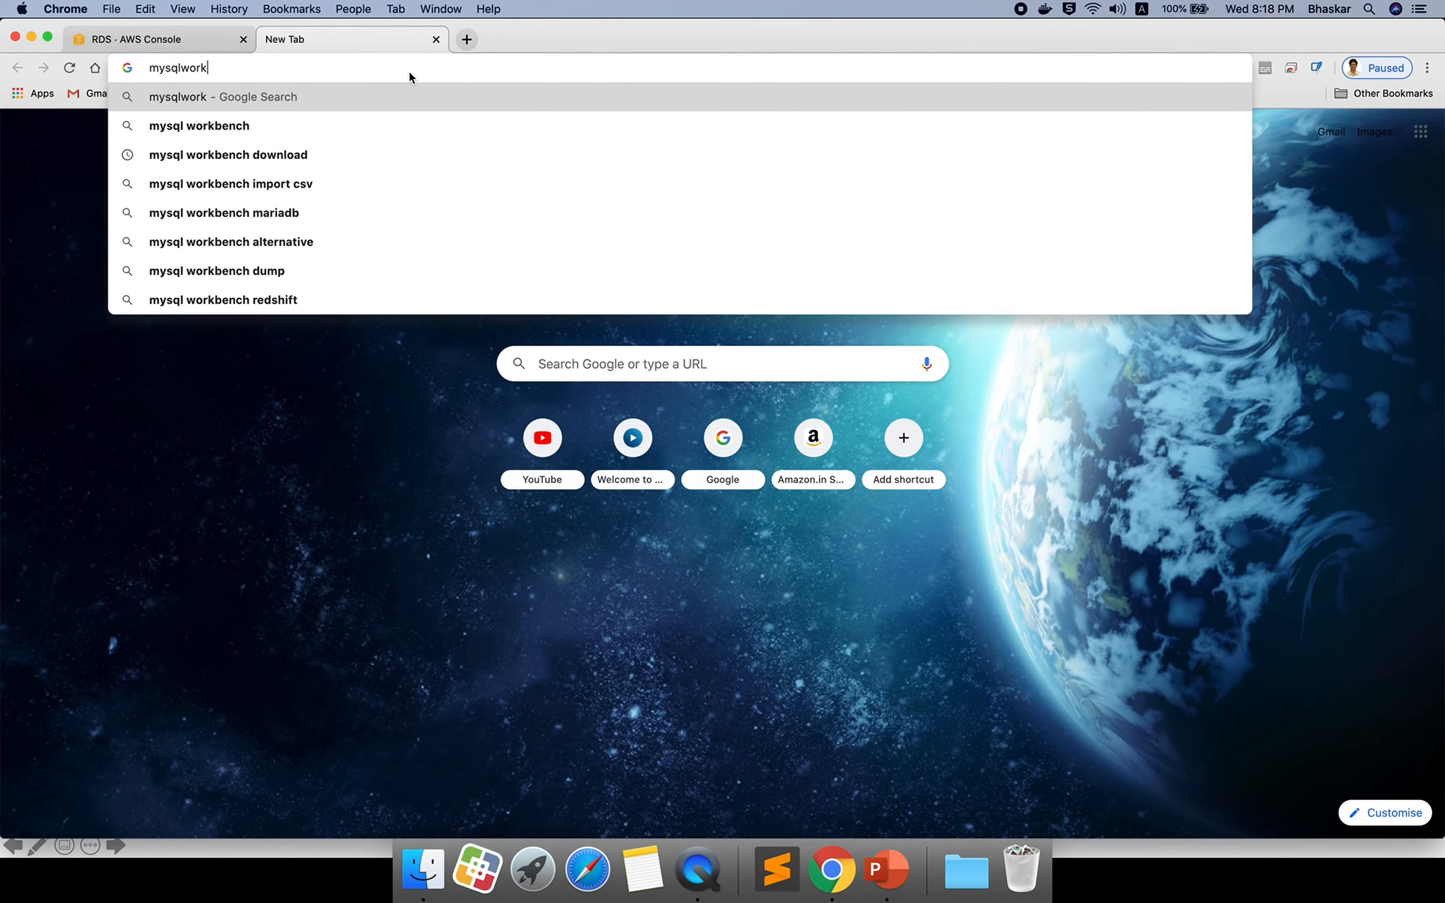
key(Down)
key(Return)
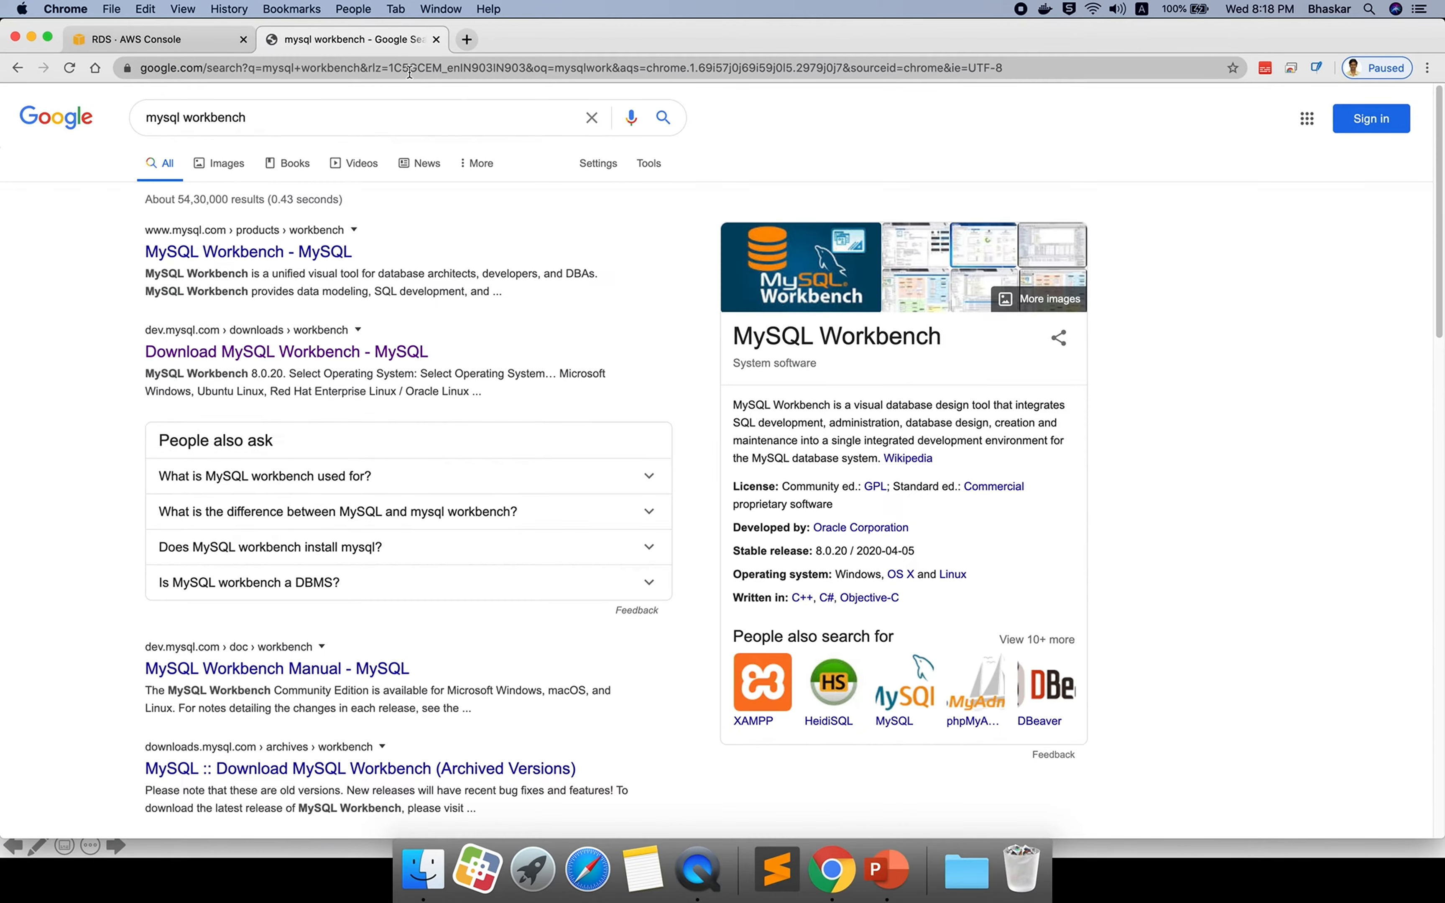
right_click(269, 253)
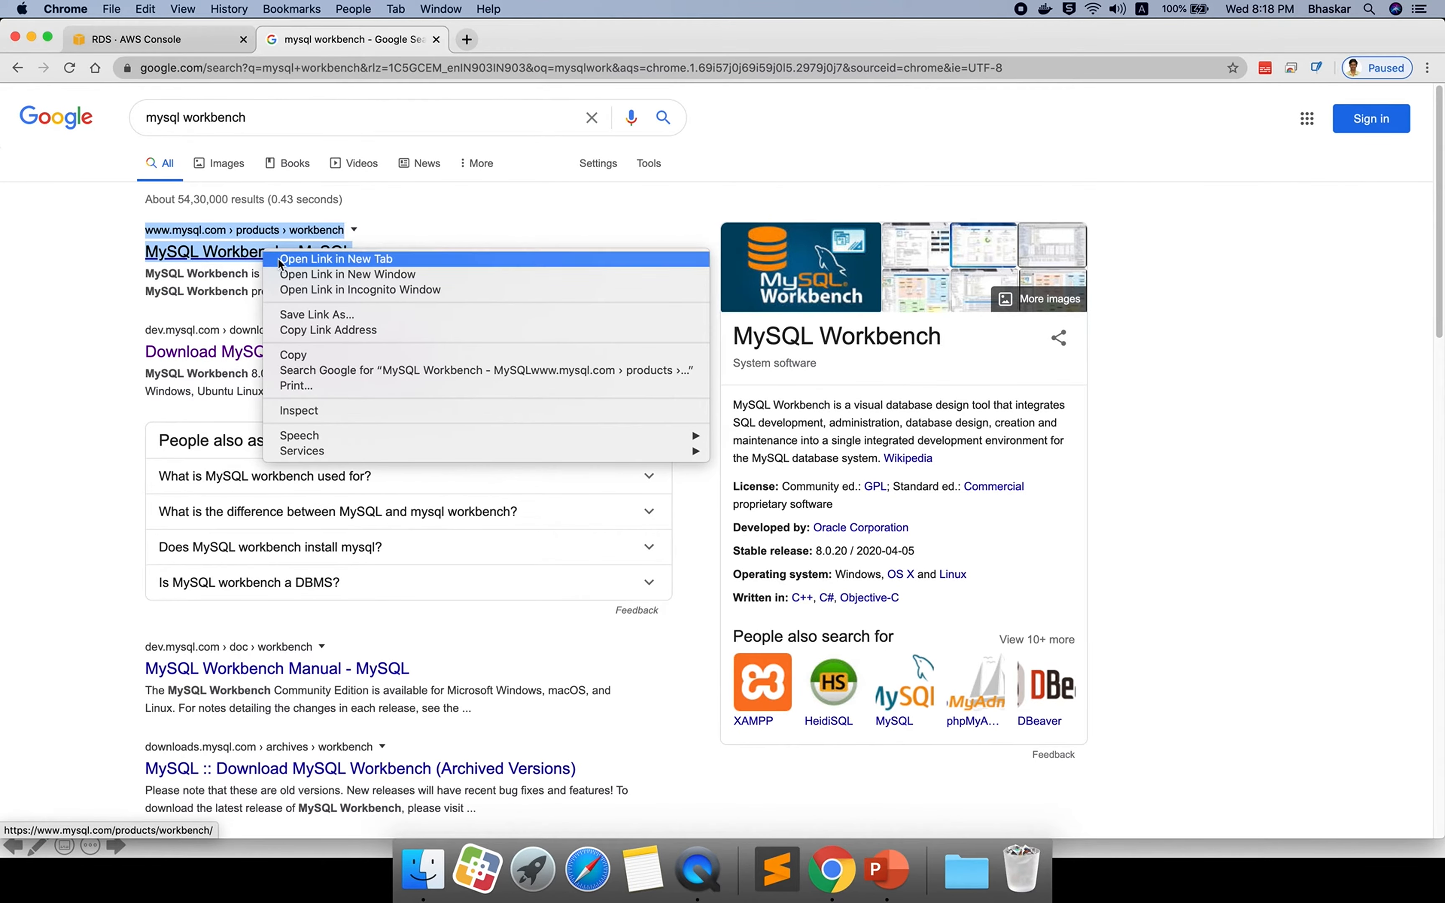
click(278, 259)
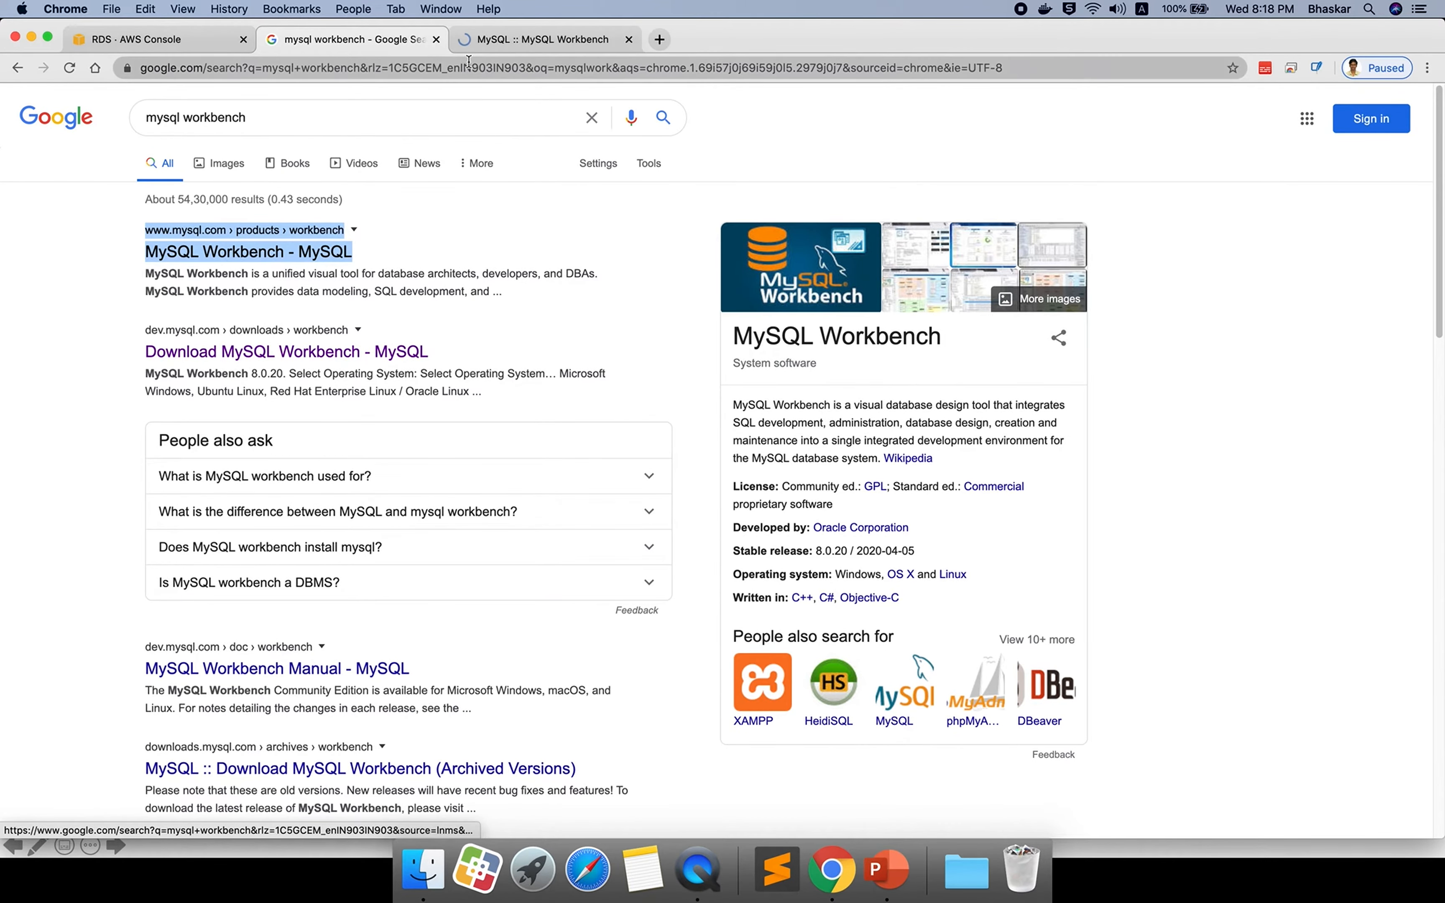
click(479, 41)
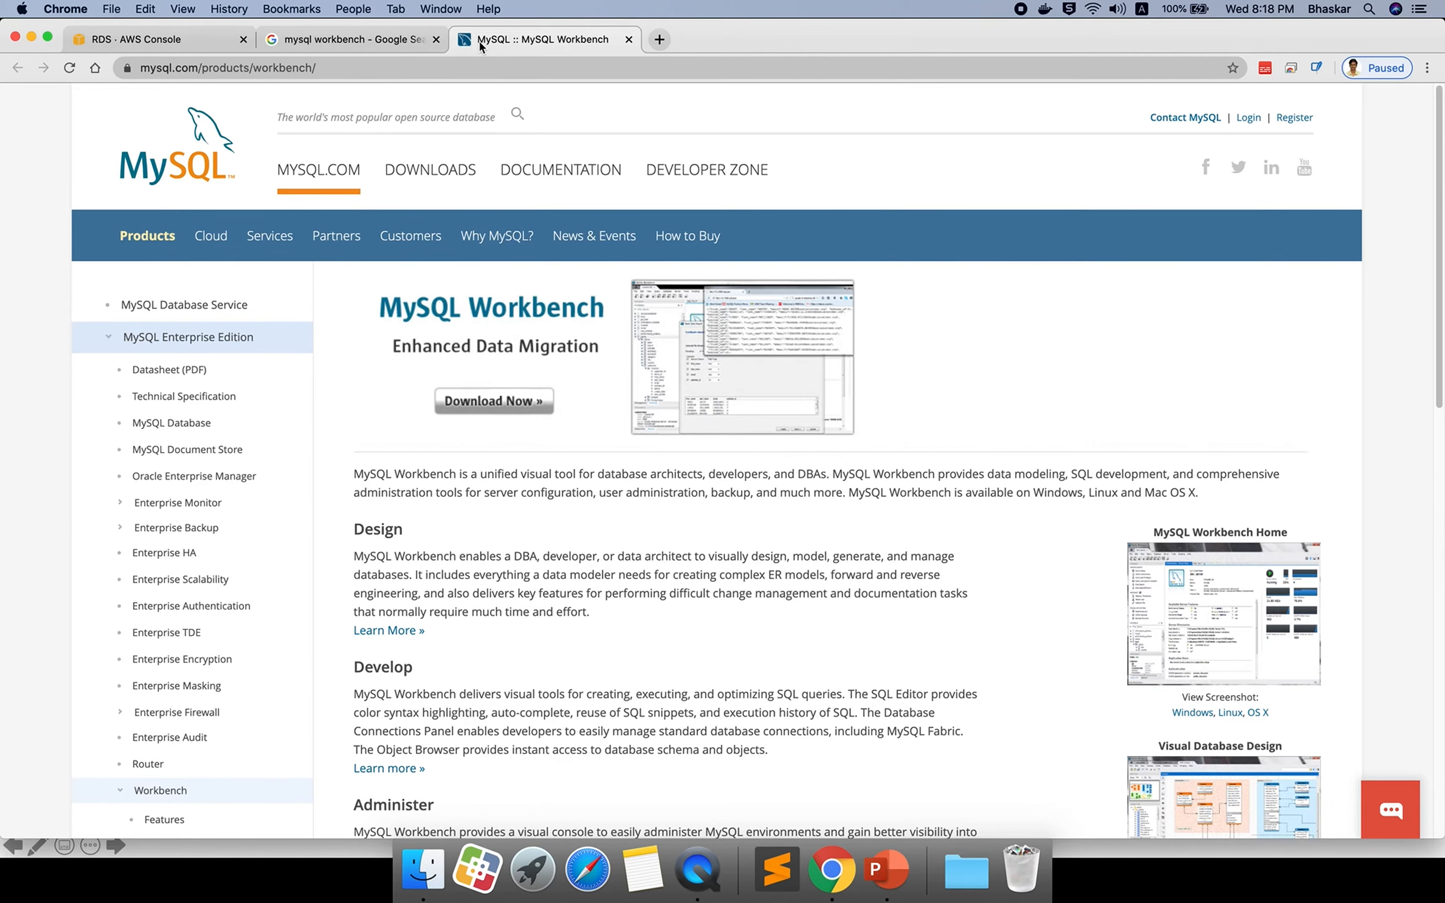
- Search 'sql electron', open the Sqlectron site in a new tab, then return to MySQL Workbench
click(658, 39)
text(sqe)
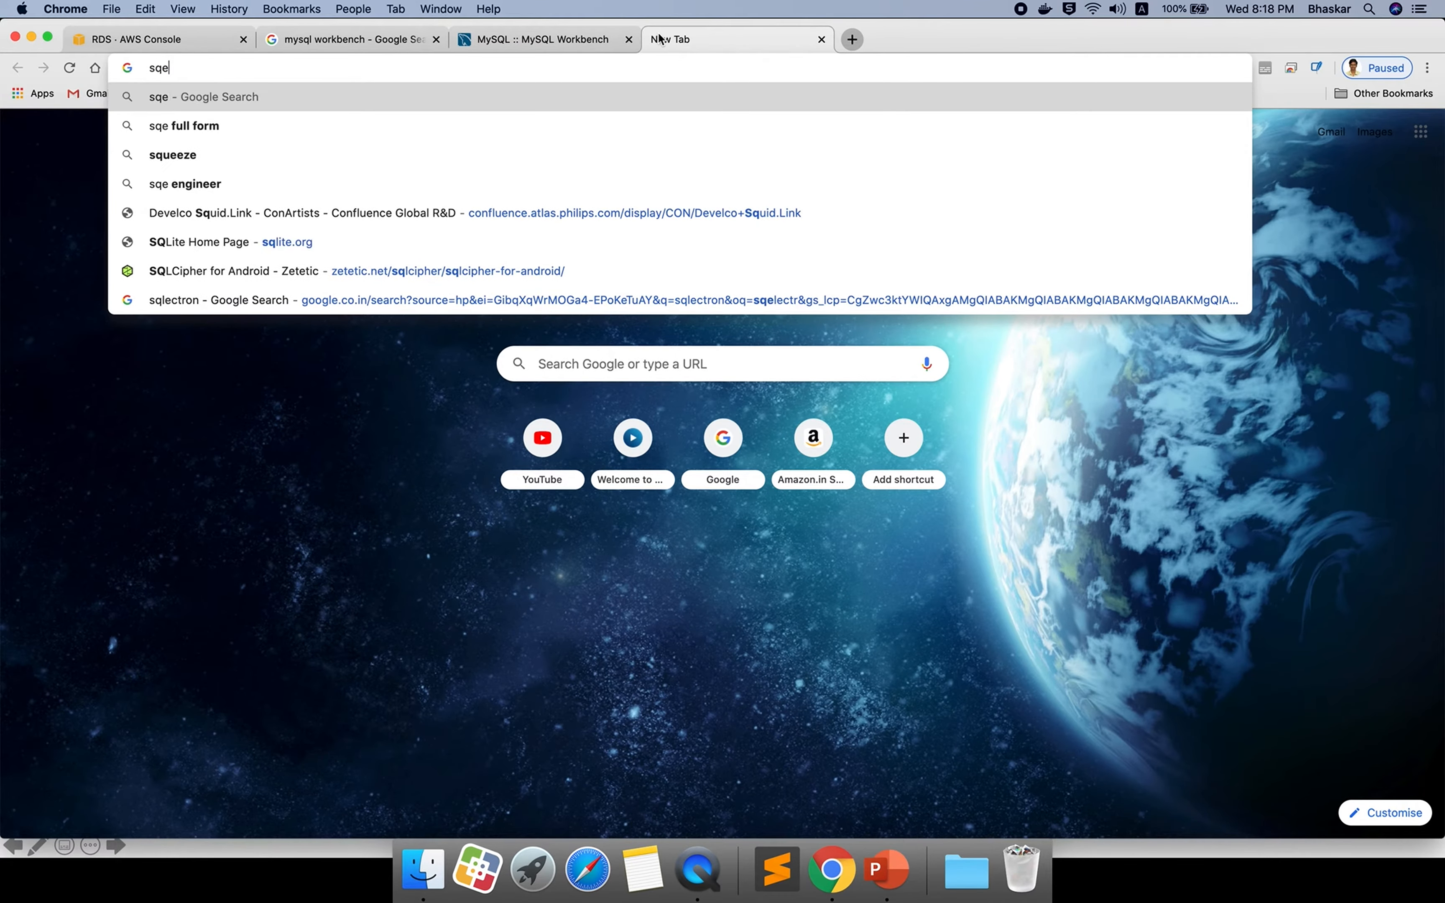
text(le)
key(Down)
key(Down)
key(Down)
key(Return)
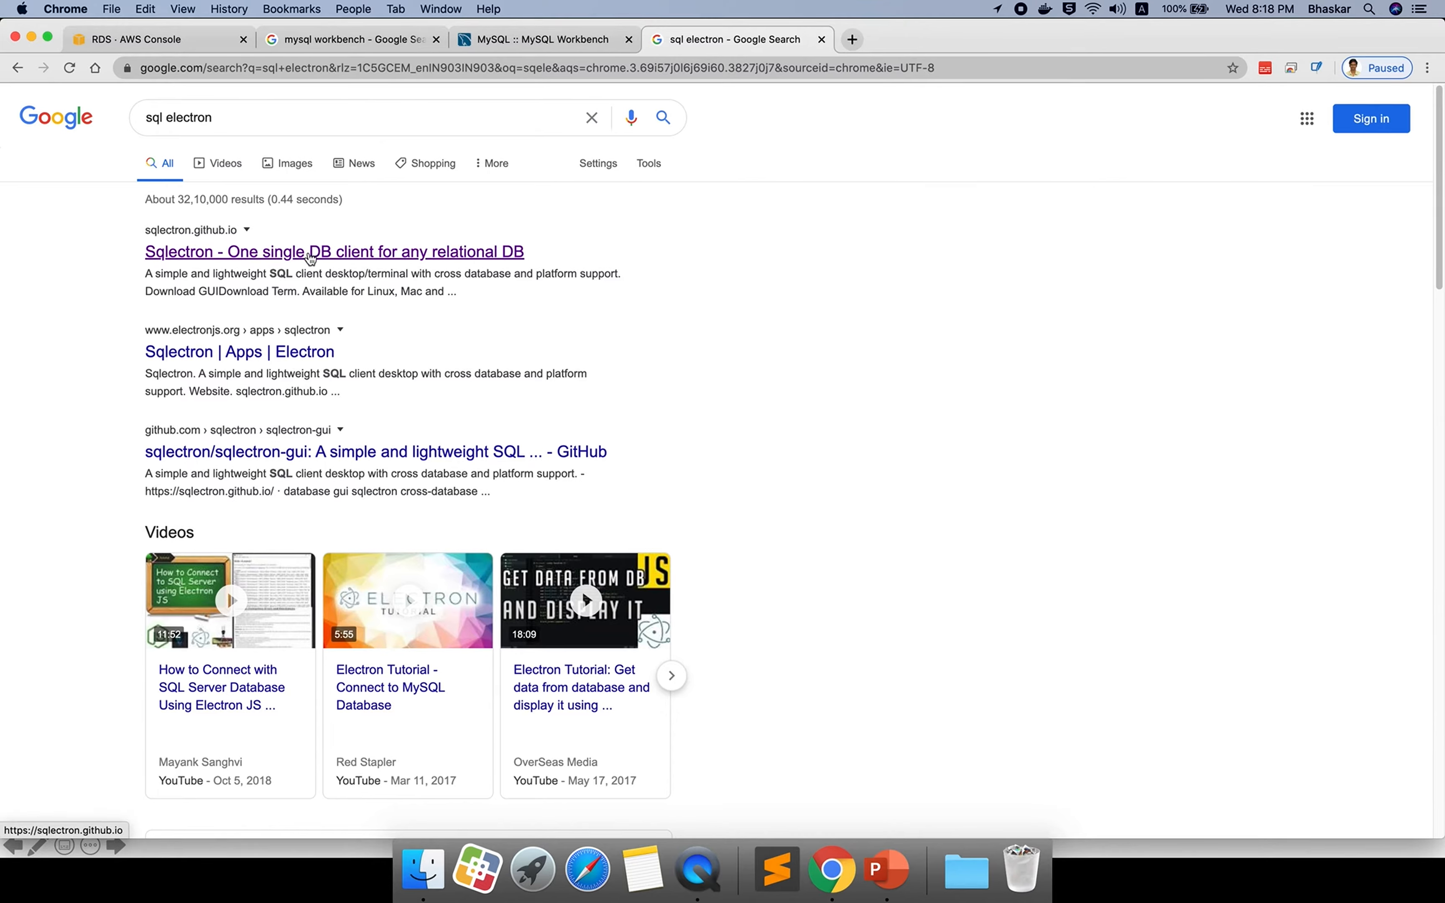
right_click(310, 258)
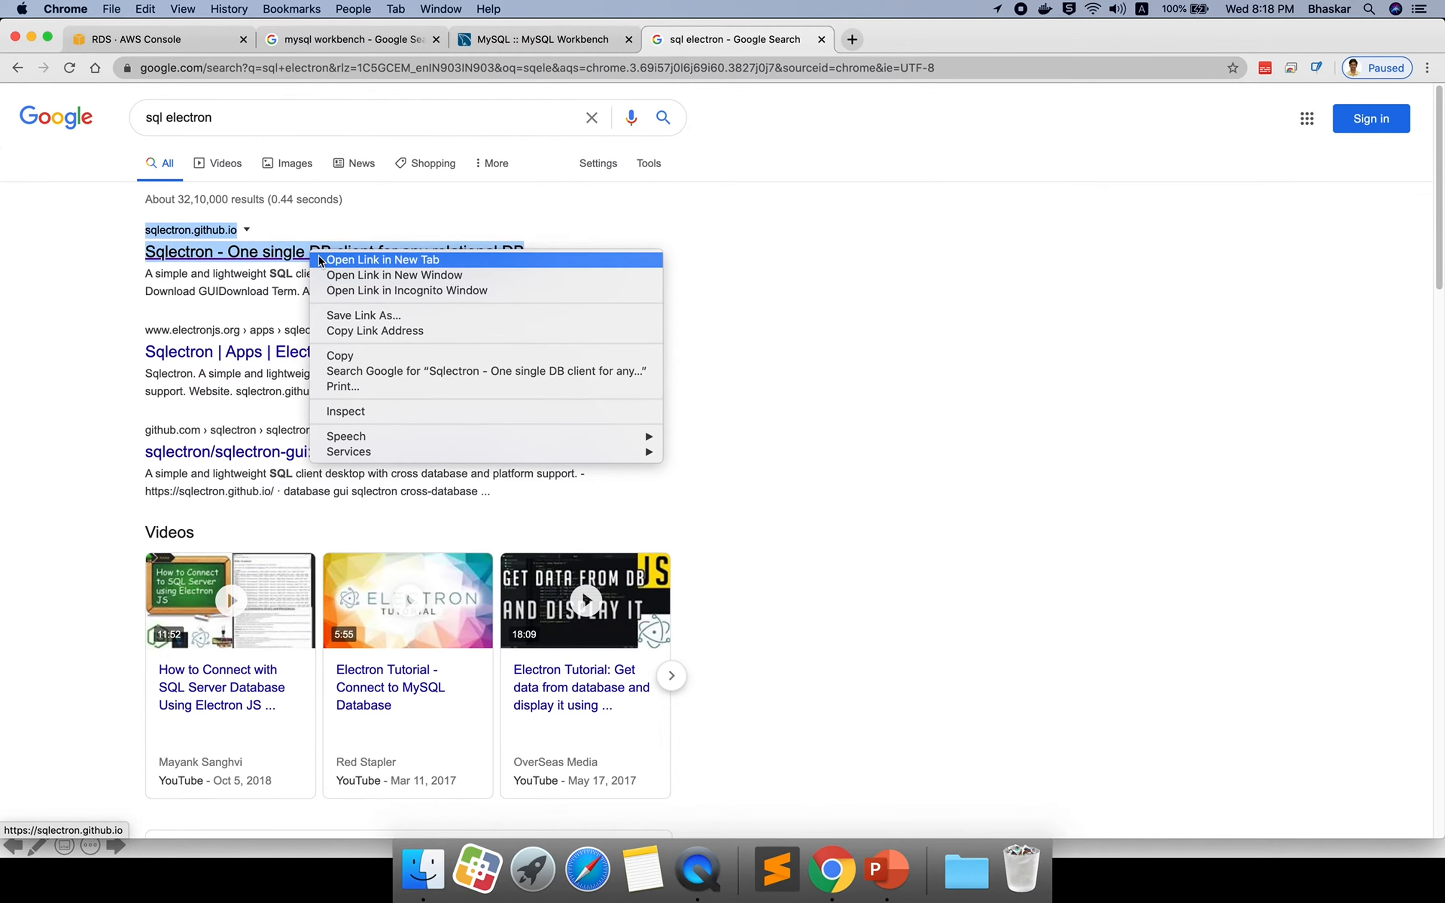
click(370, 261)
click(871, 39)
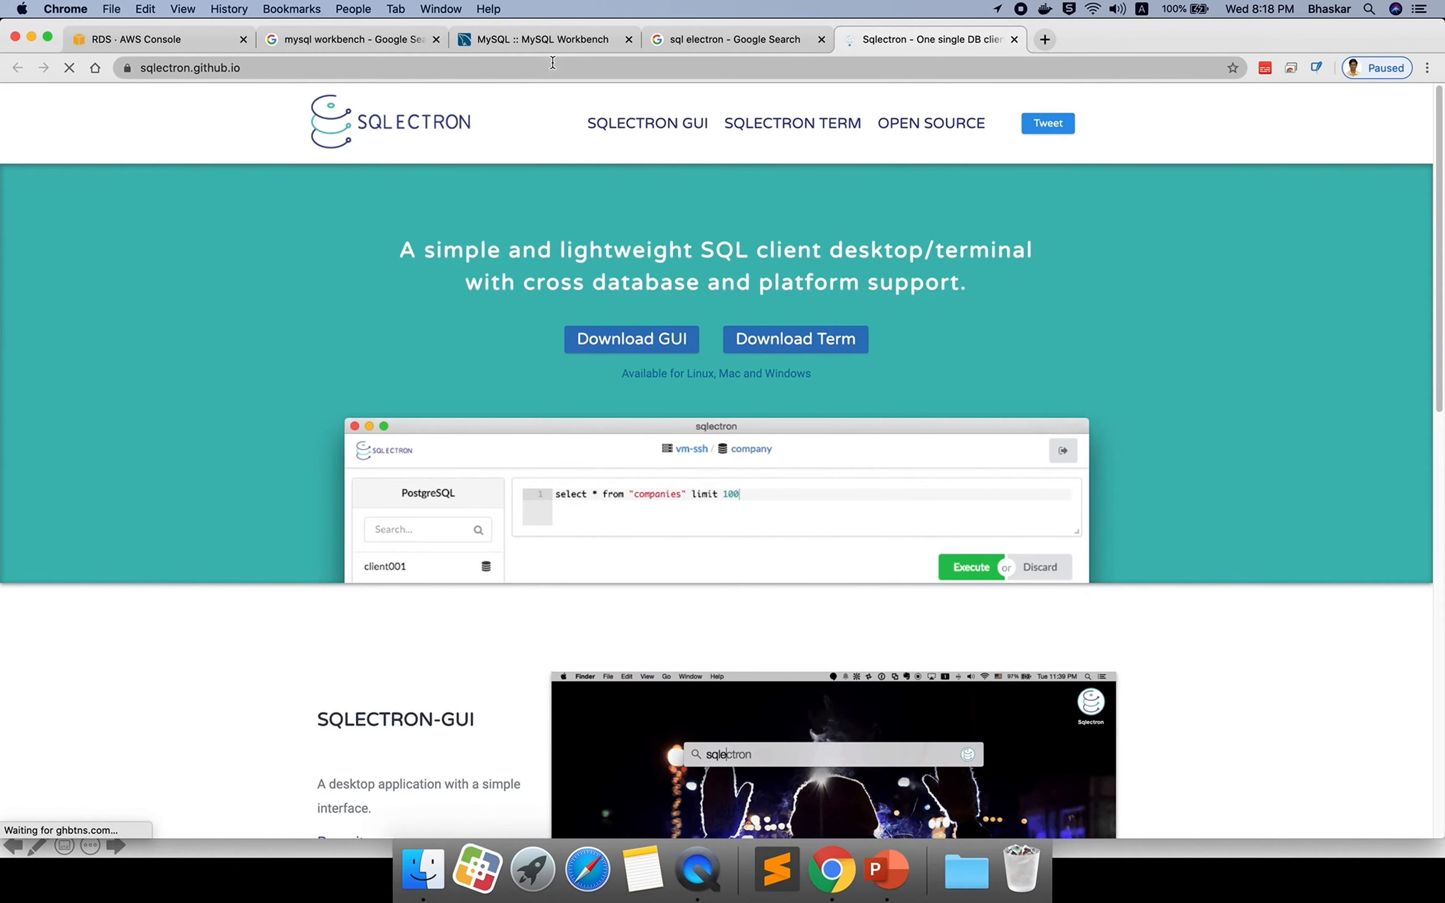
click(543, 39)
scroll(418, 418, down, 10)
scroll(513, 359, up, 10)
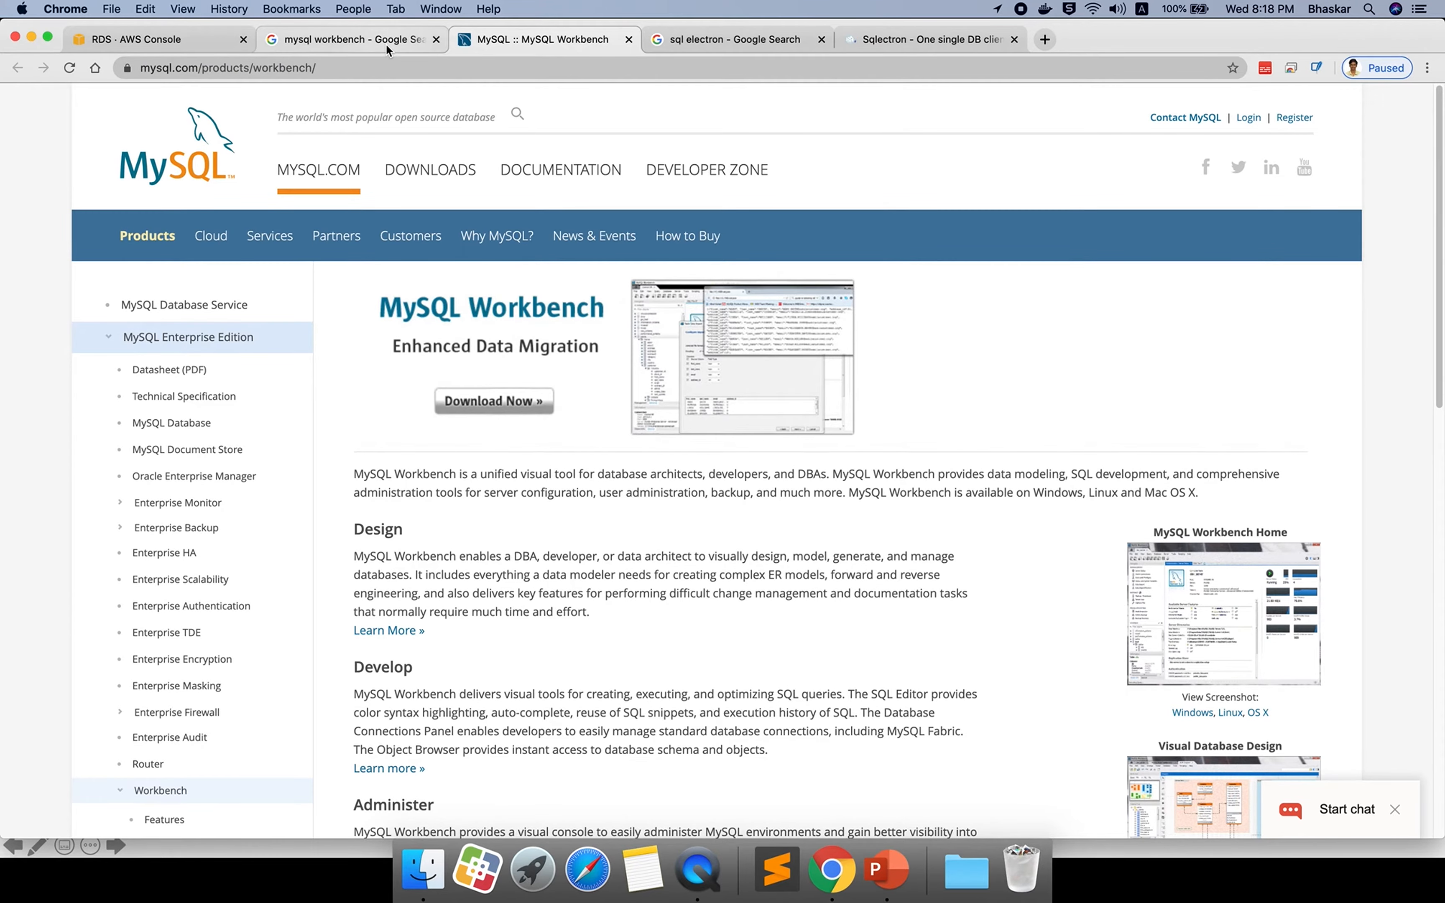
- Download the 106.2M MySQL Workbench macOS package from mysql.com without logging in
click(386, 40)
click(256, 358)
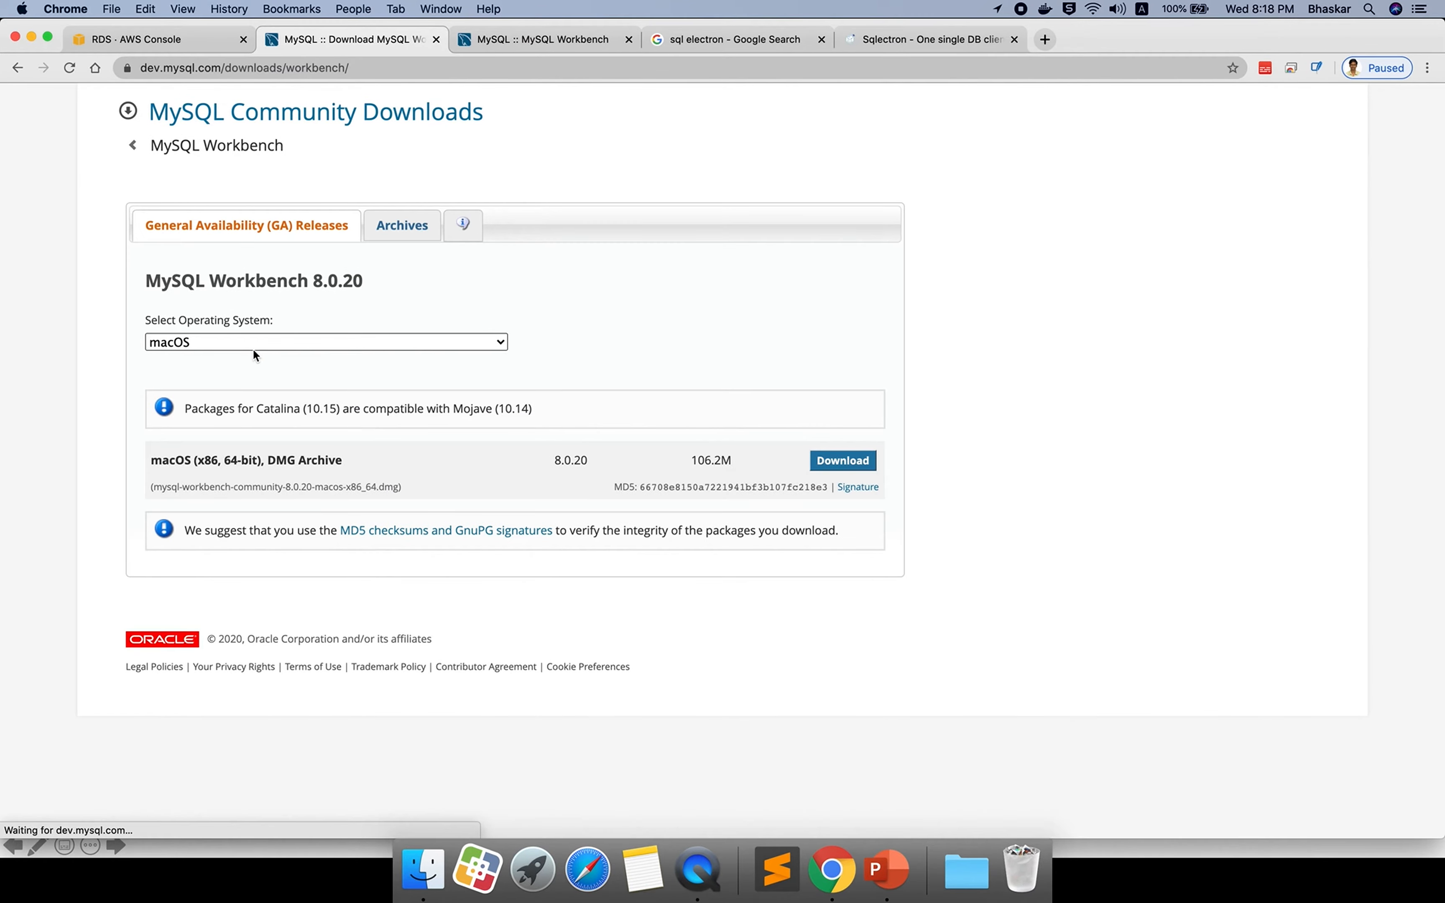
click(382, 343)
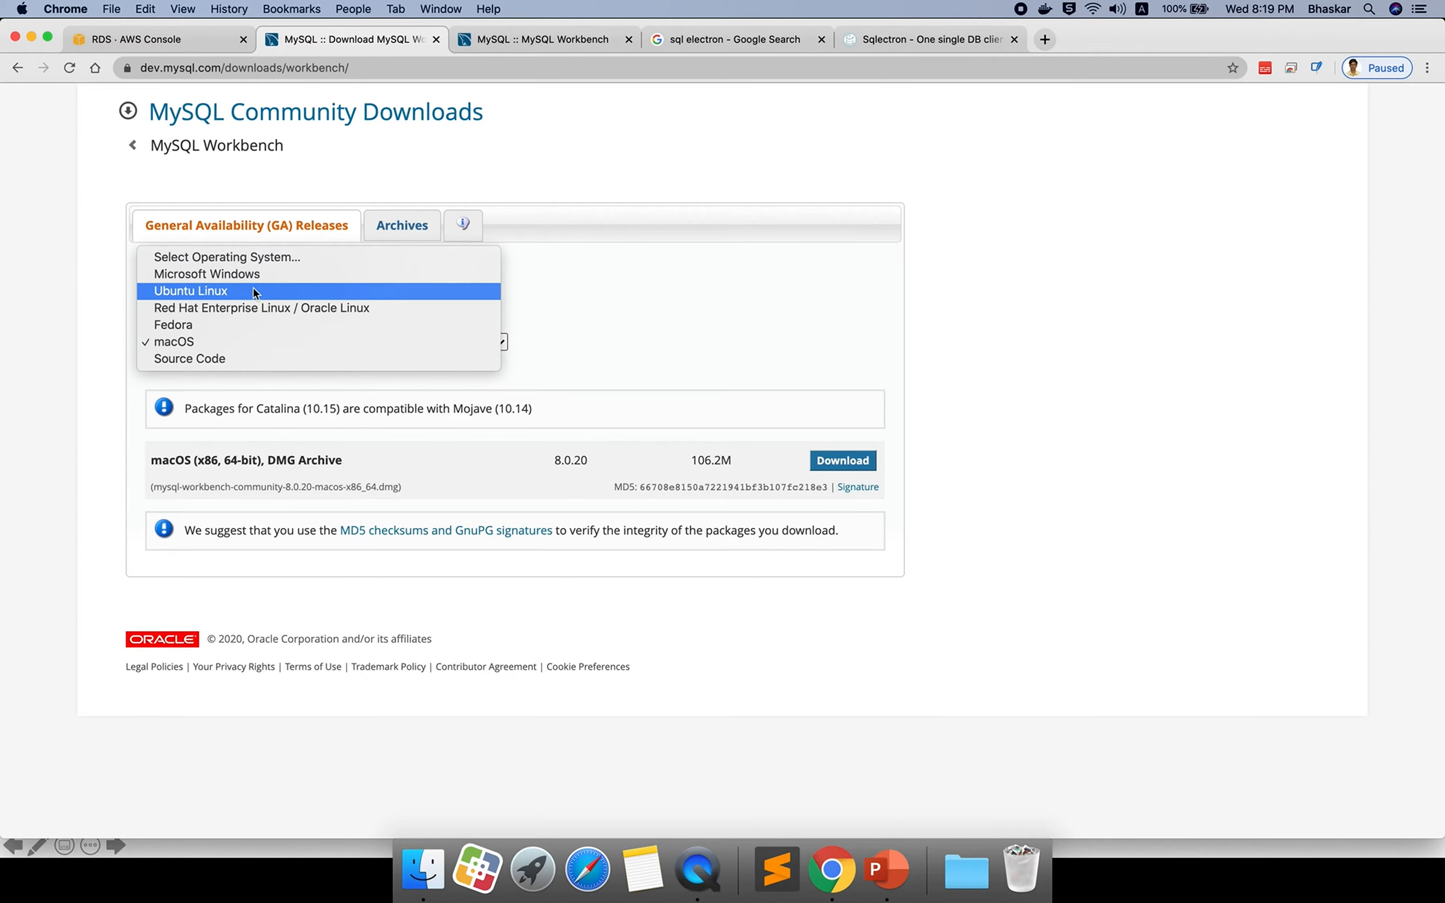
click(238, 341)
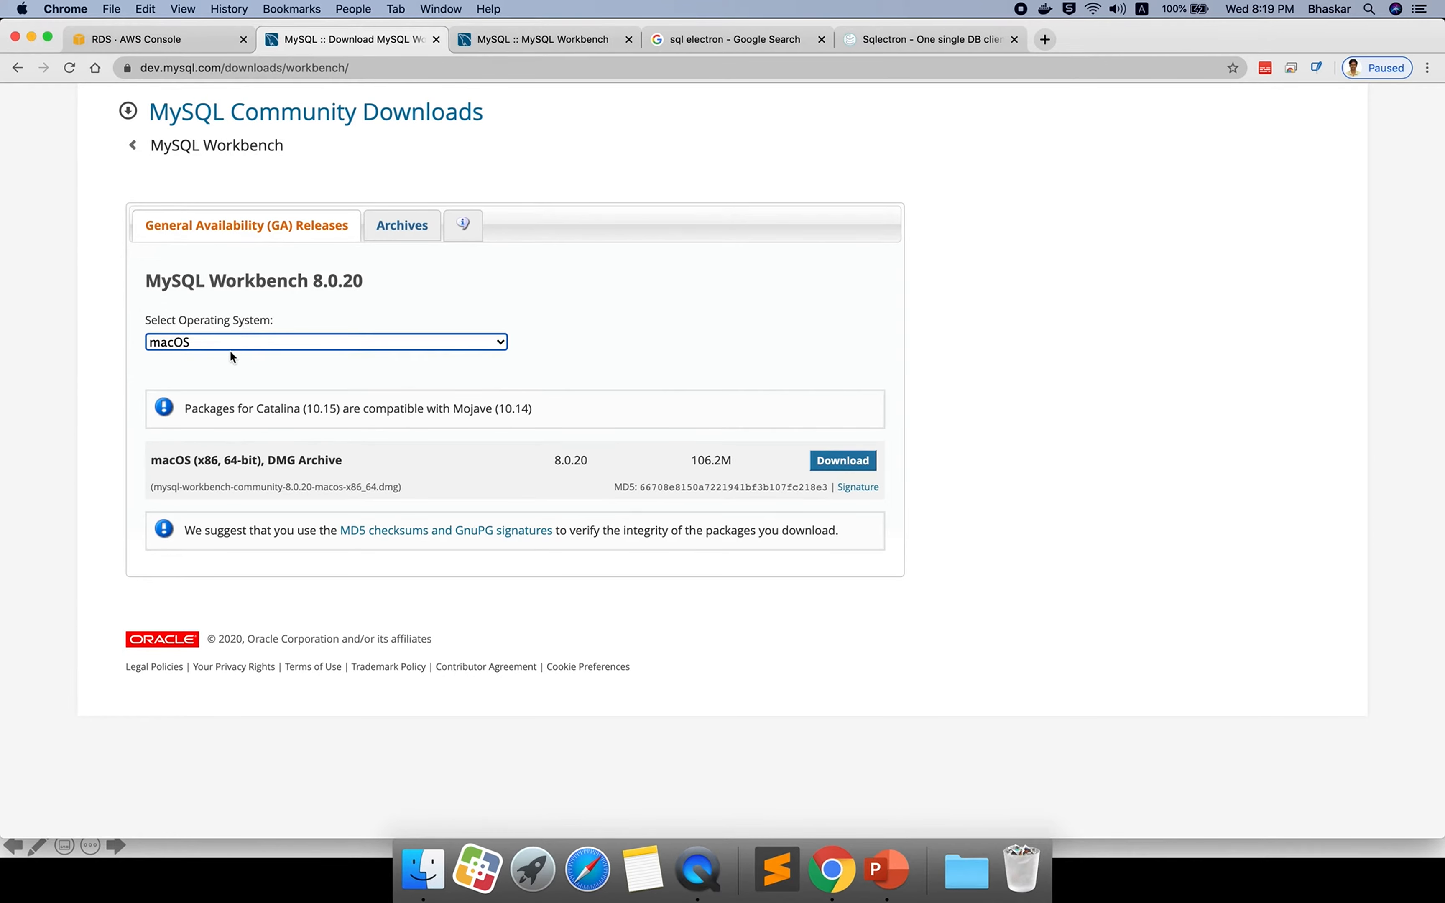
drag(688, 461, 723, 460)
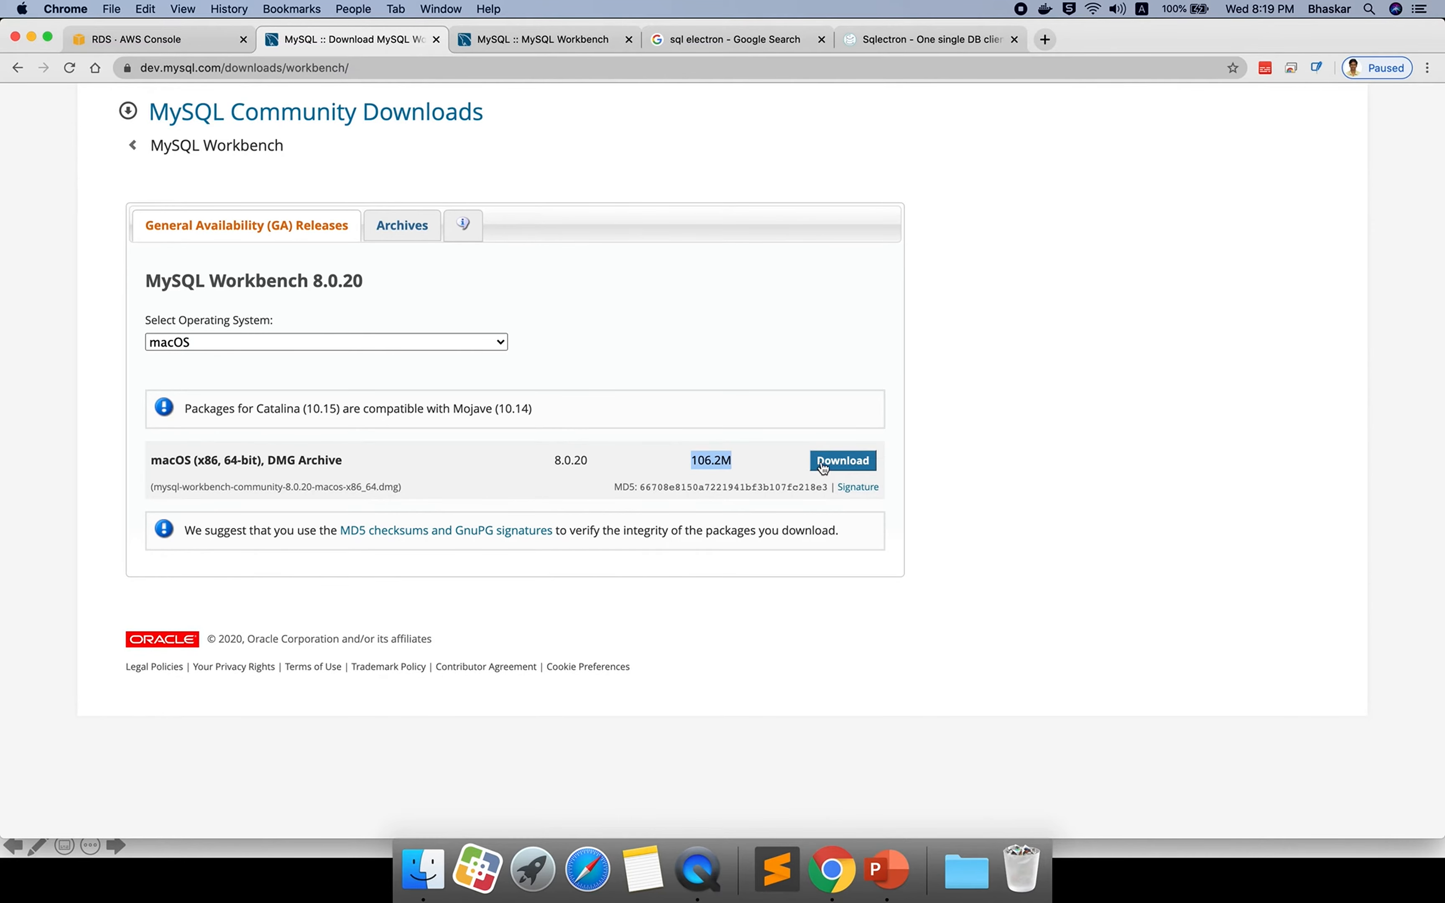
click(843, 463)
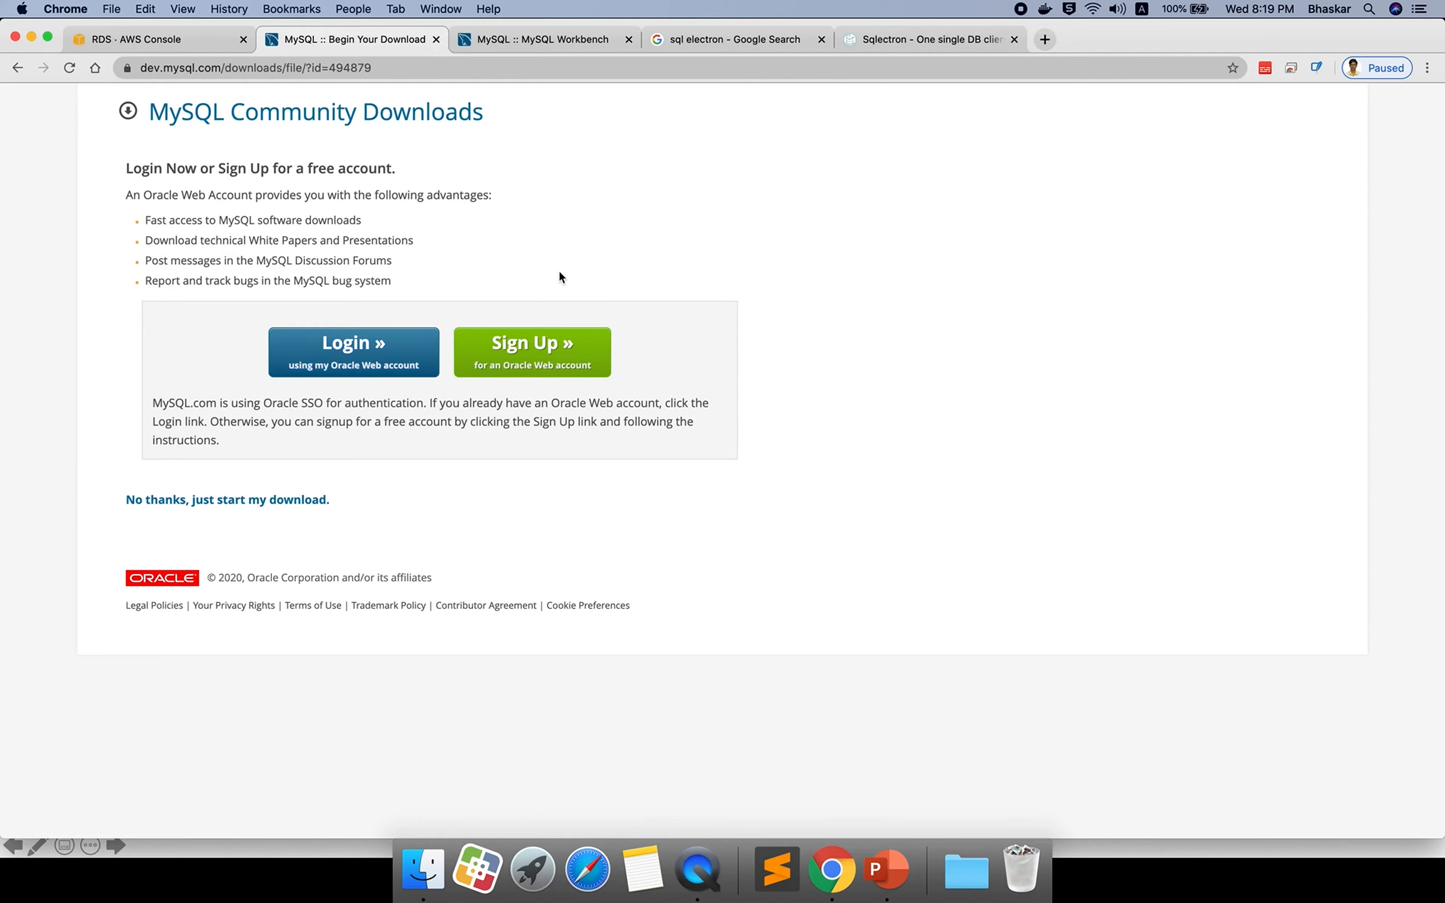
click(132, 501)
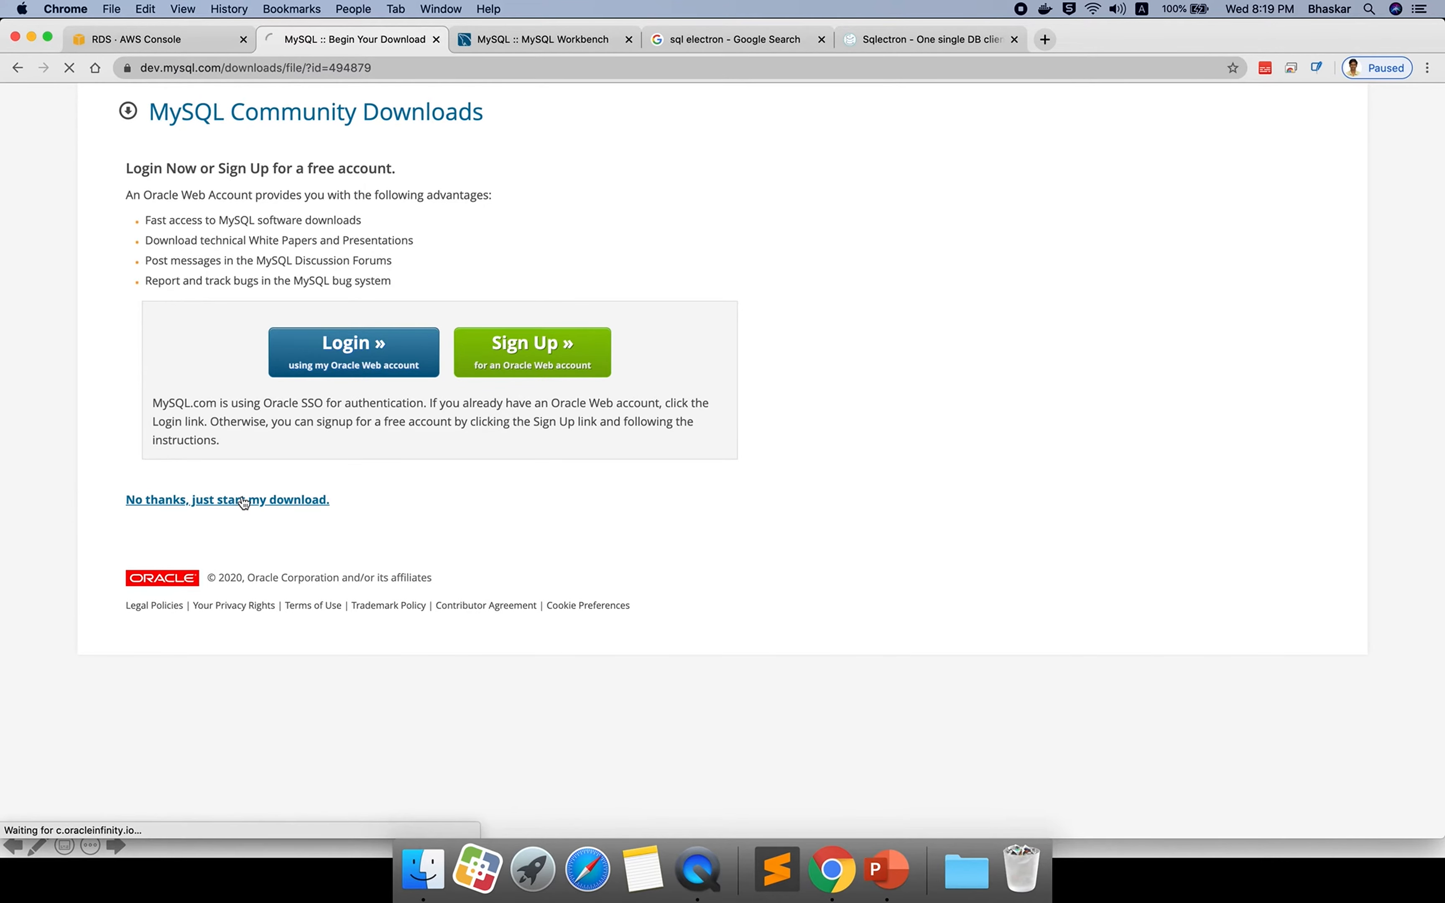
click(176, 40)
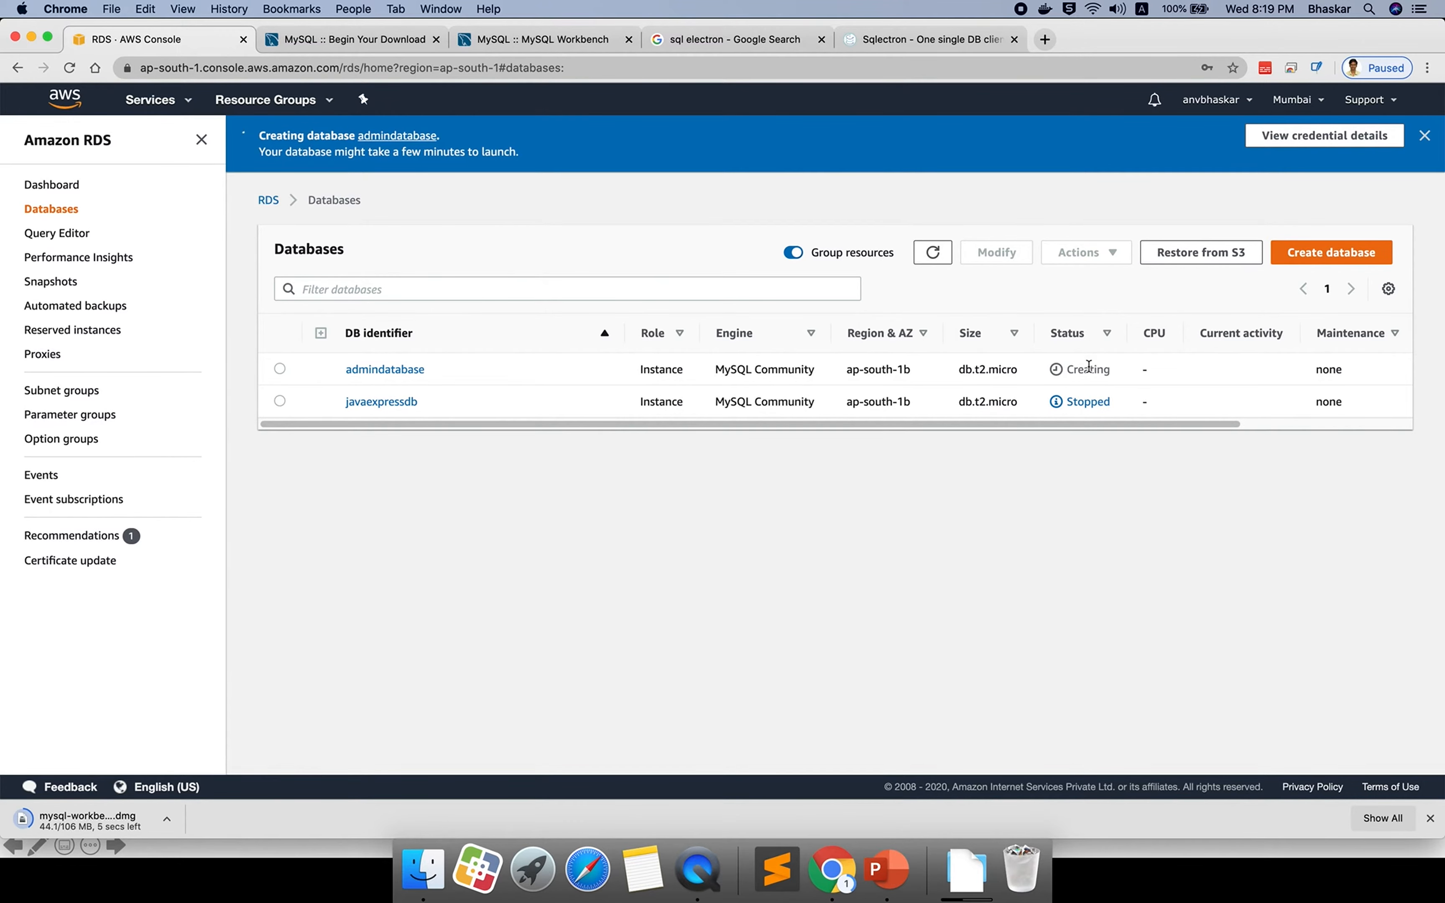
drag(1063, 371, 1116, 371)
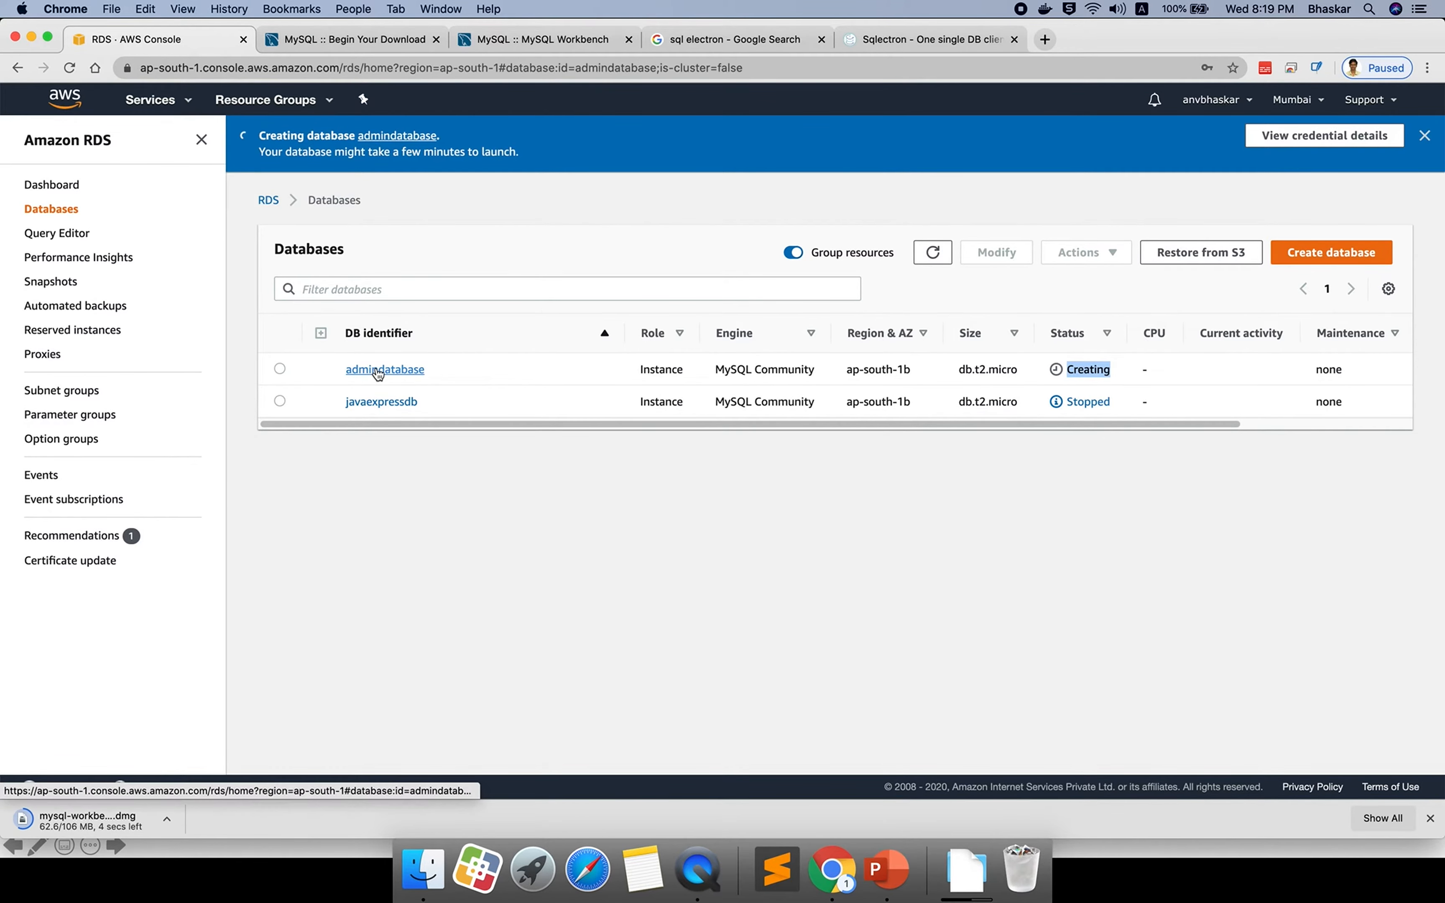
click(381, 371)
scroll(483, 343, down, 10)
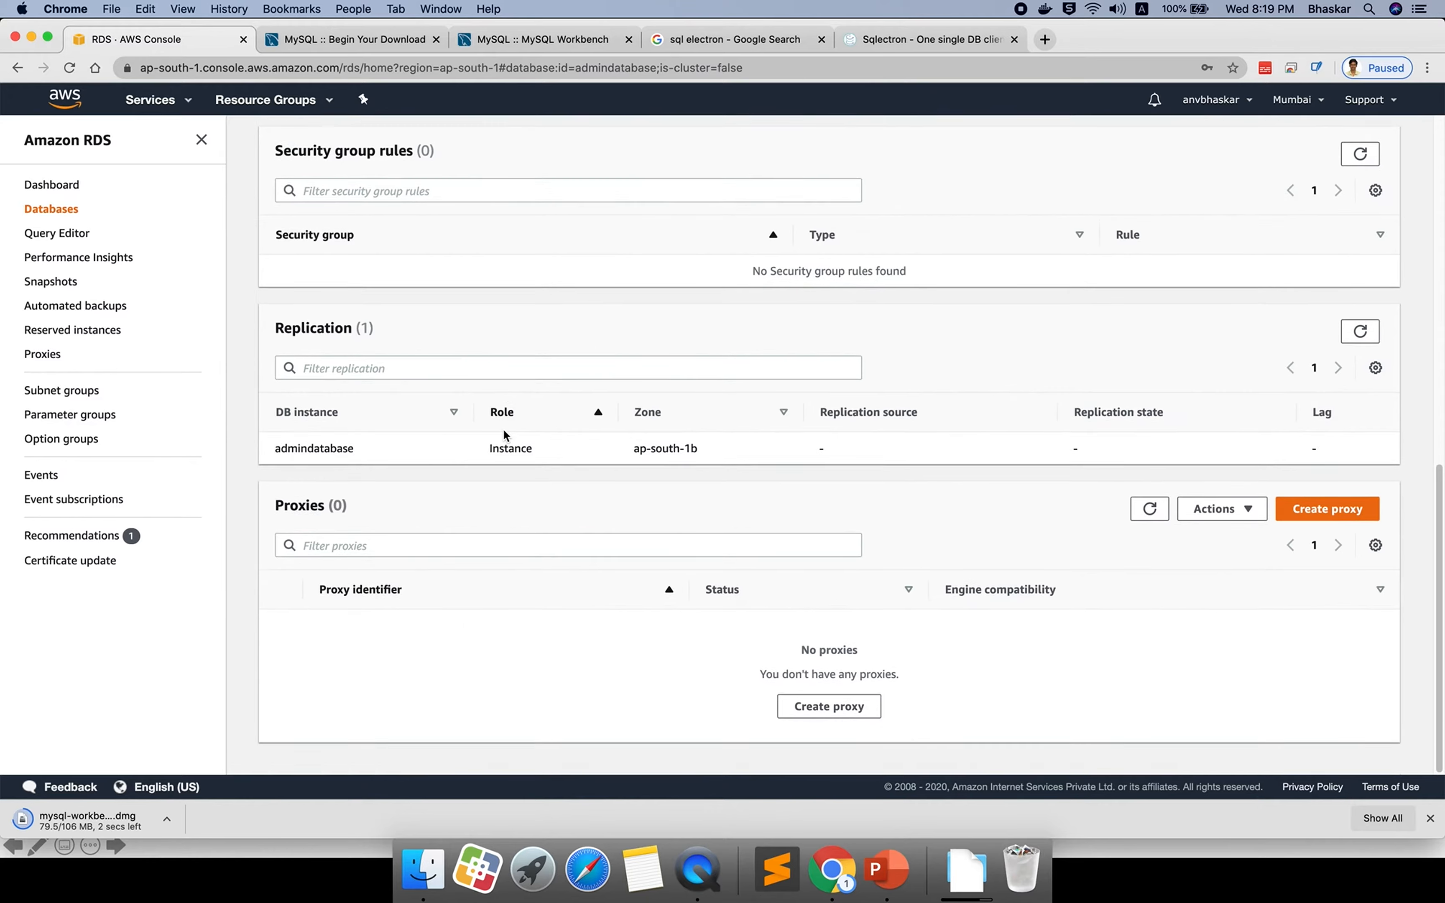
scroll(505, 435, up, 10)
click(461, 457)
click(382, 472)
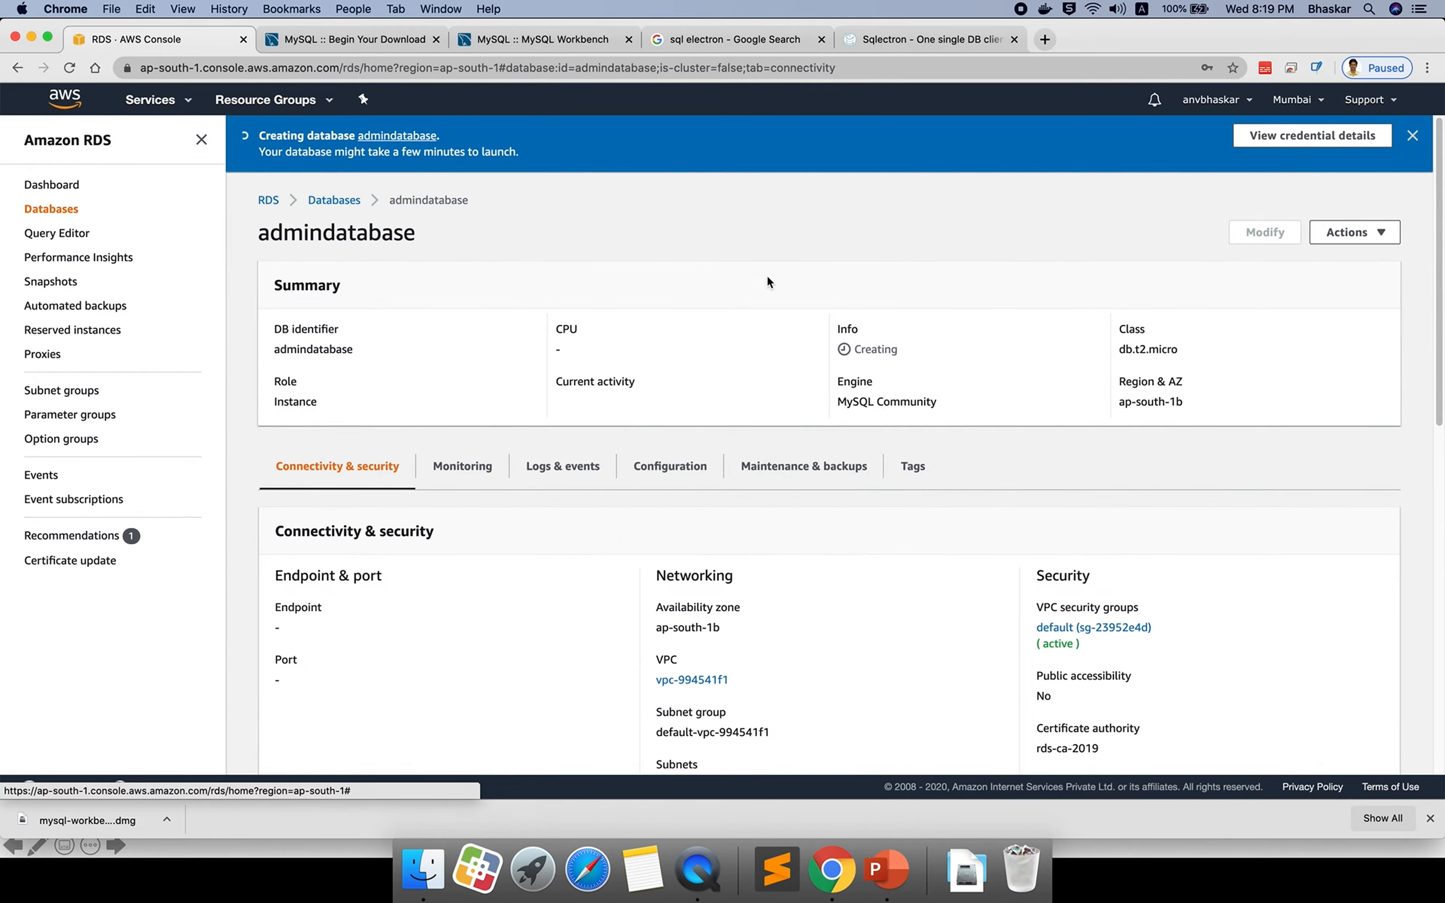
click(335, 201)
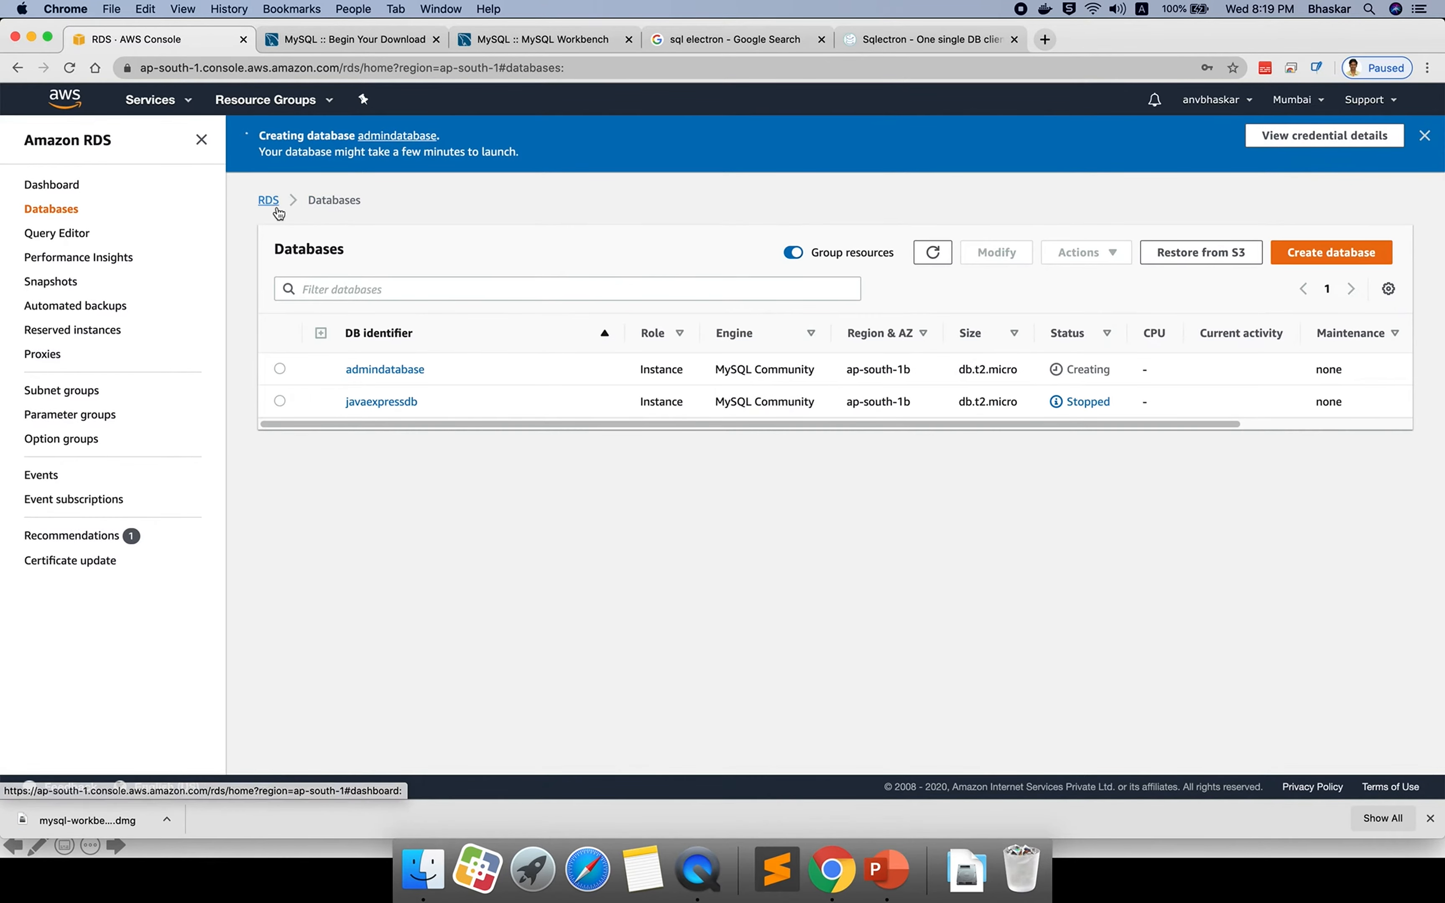
click(931, 251)
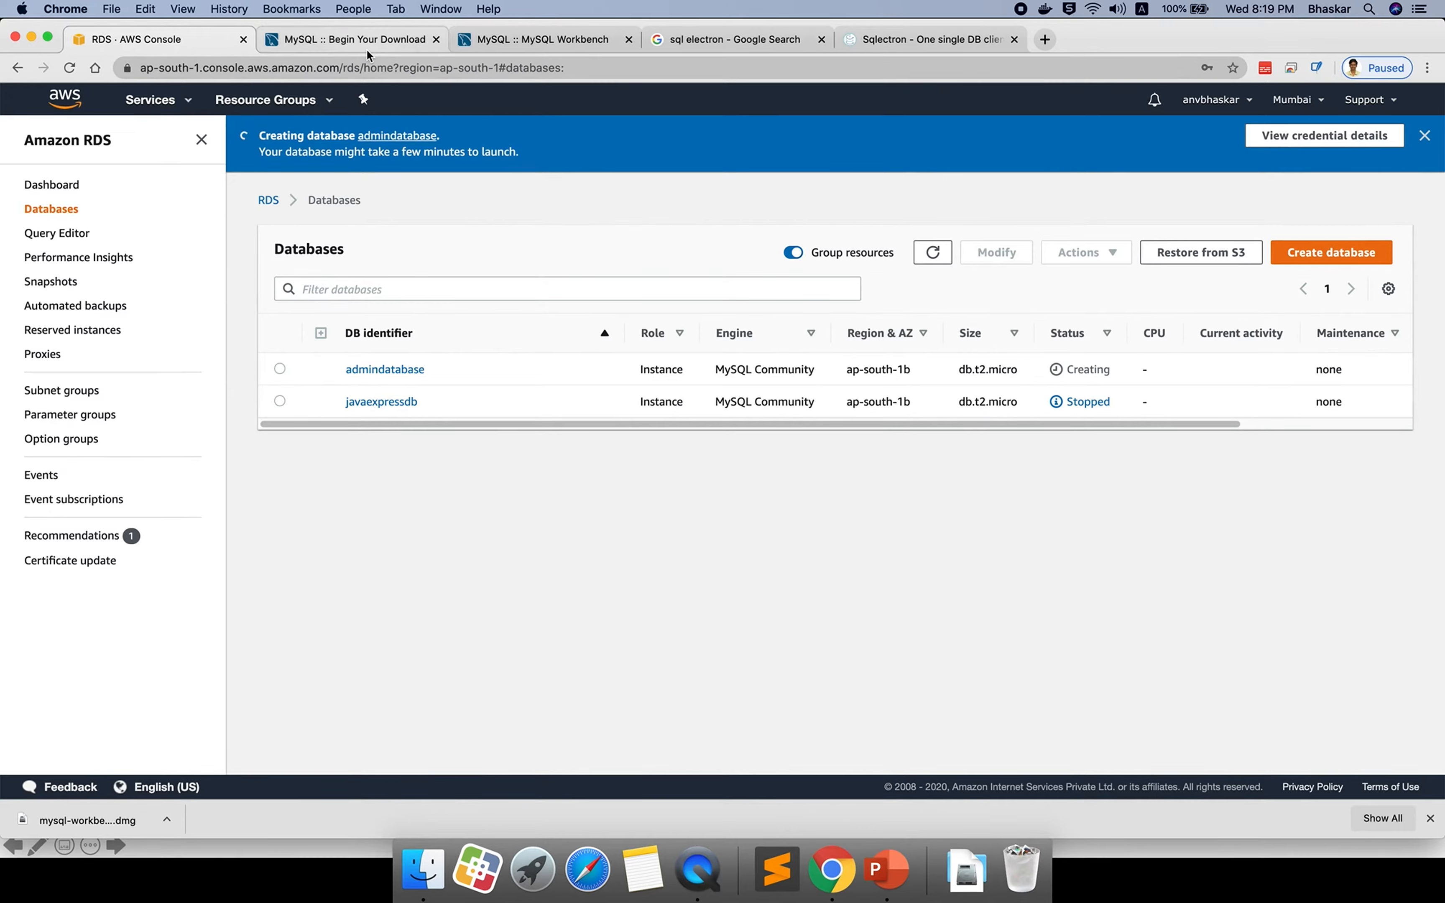
- Reveal the downloaded Workbench disk image in Finder and open it
click(173, 820)
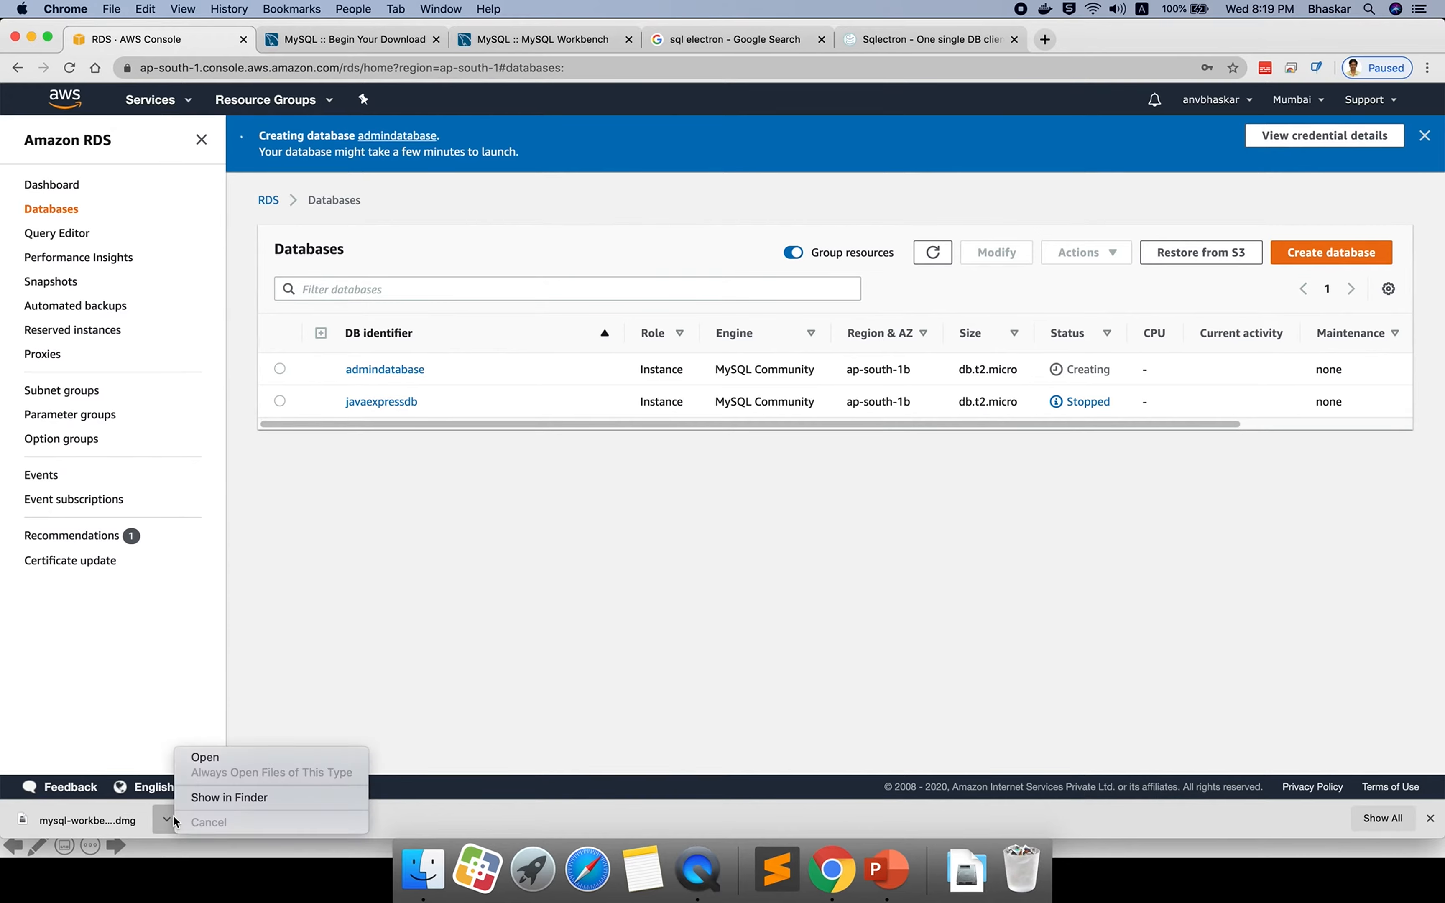
click(204, 796)
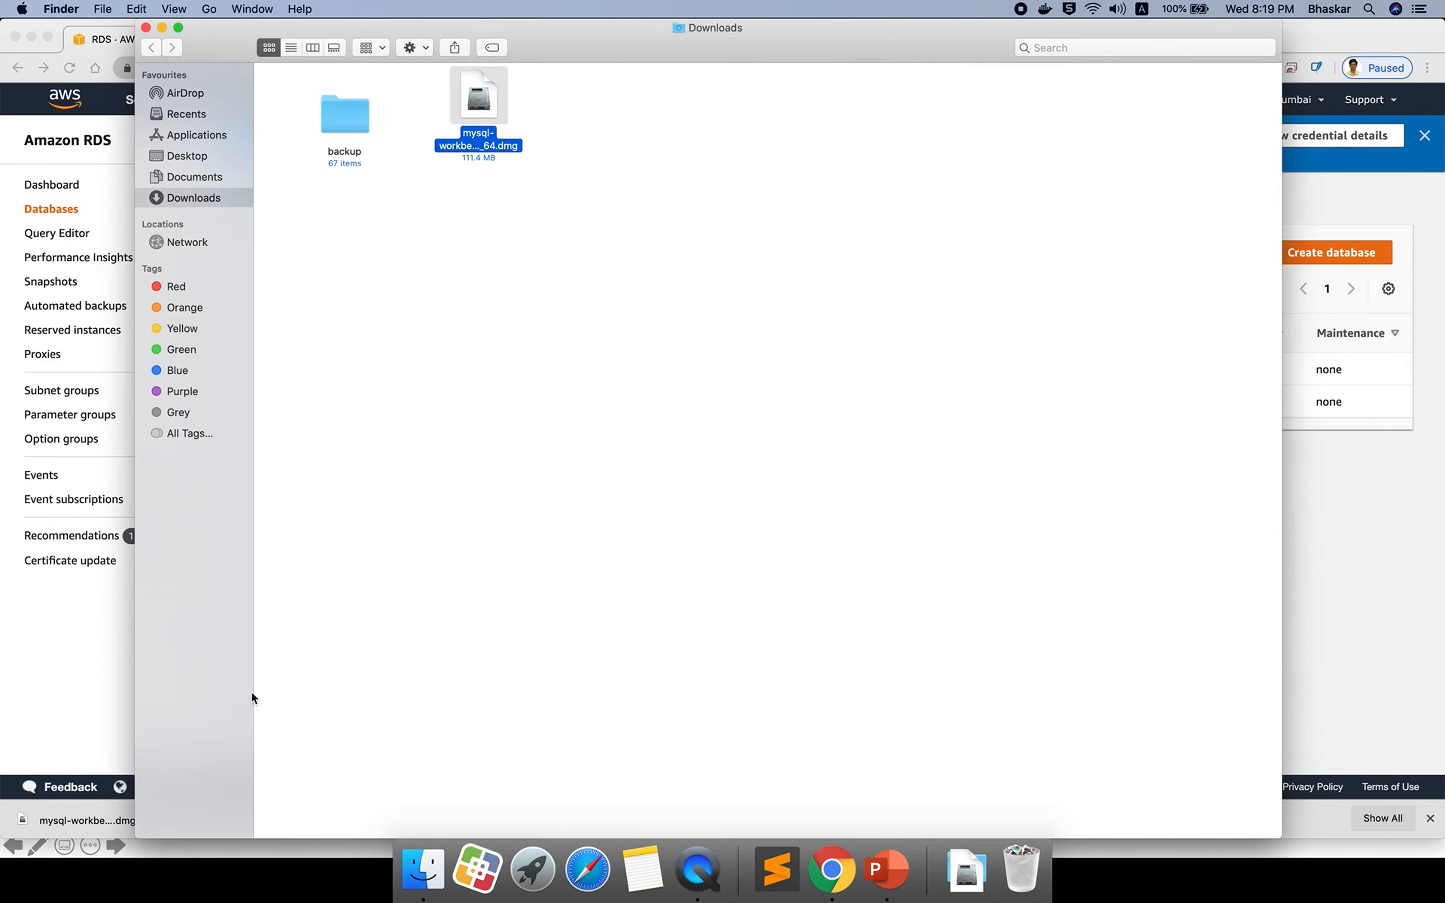
right_click(498, 99)
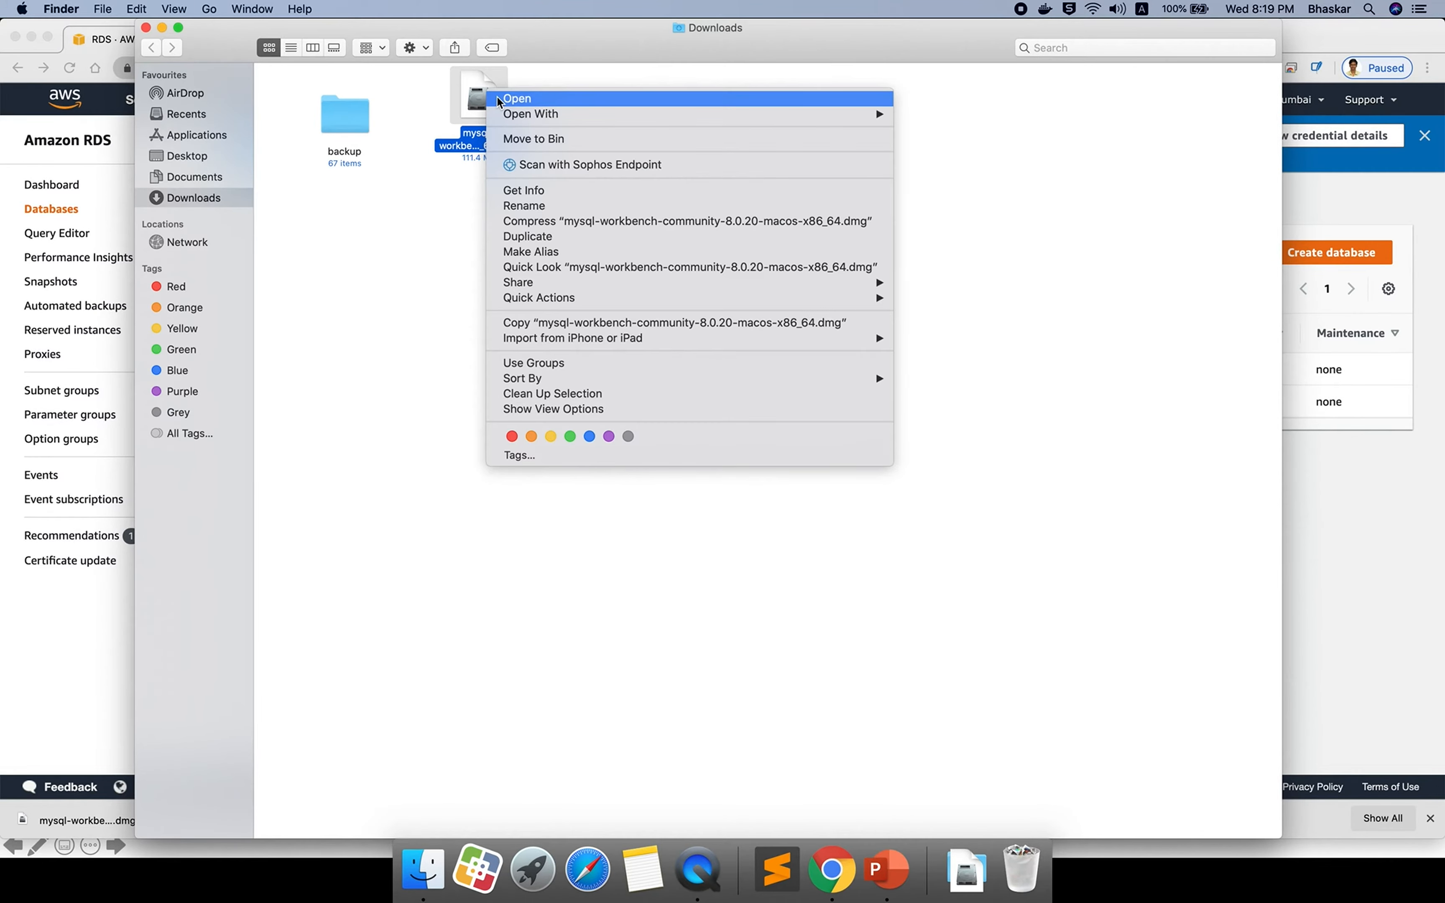
click(499, 99)
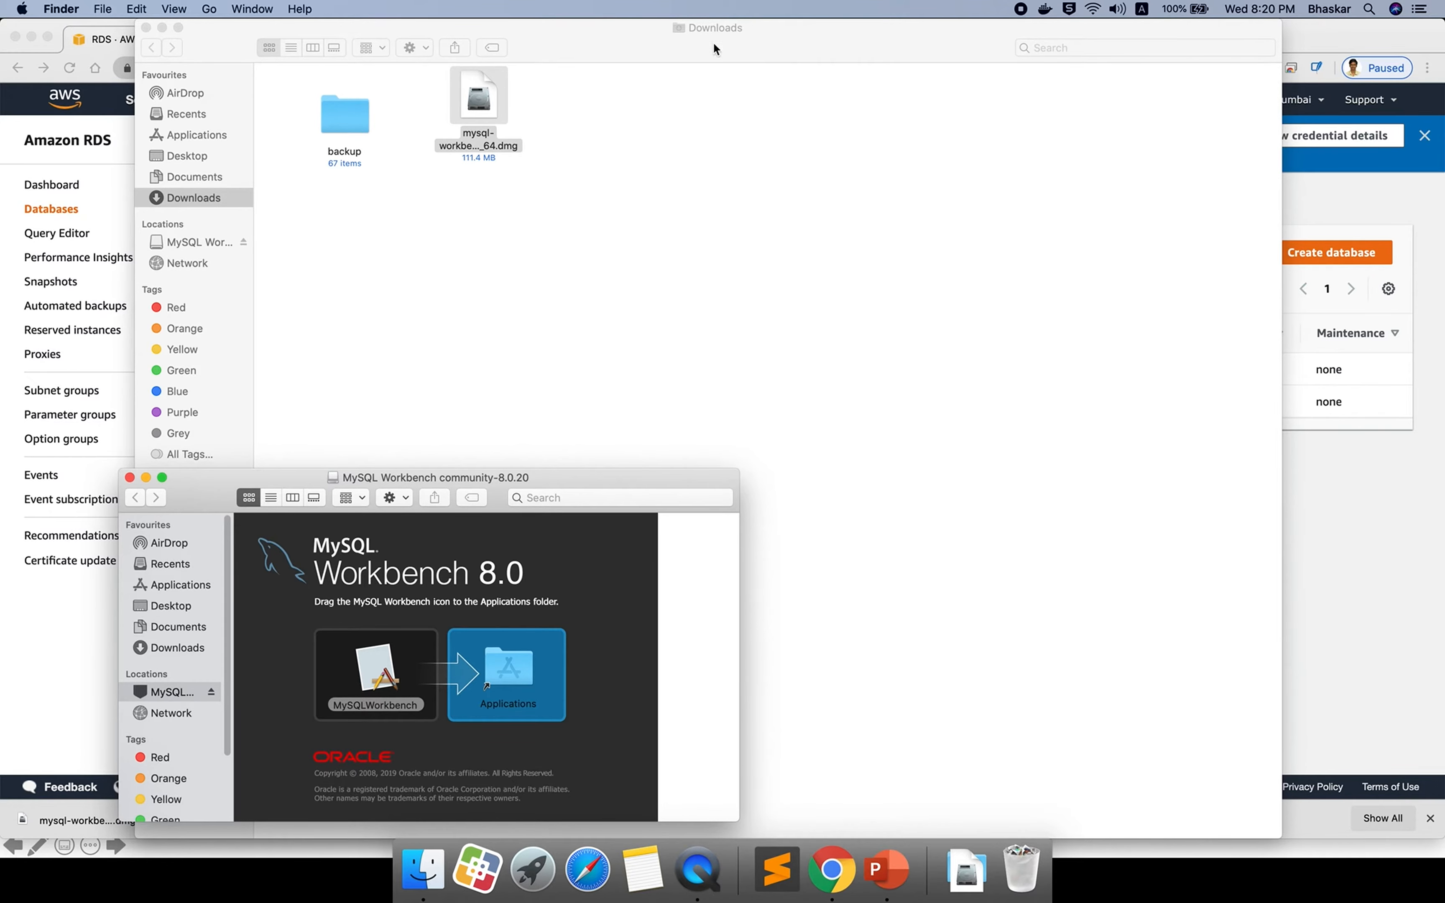
- Drag MySQLWorkbench onto the Applications folder to copy it, then return to the RDS page
drag(246, 470, 366, 174)
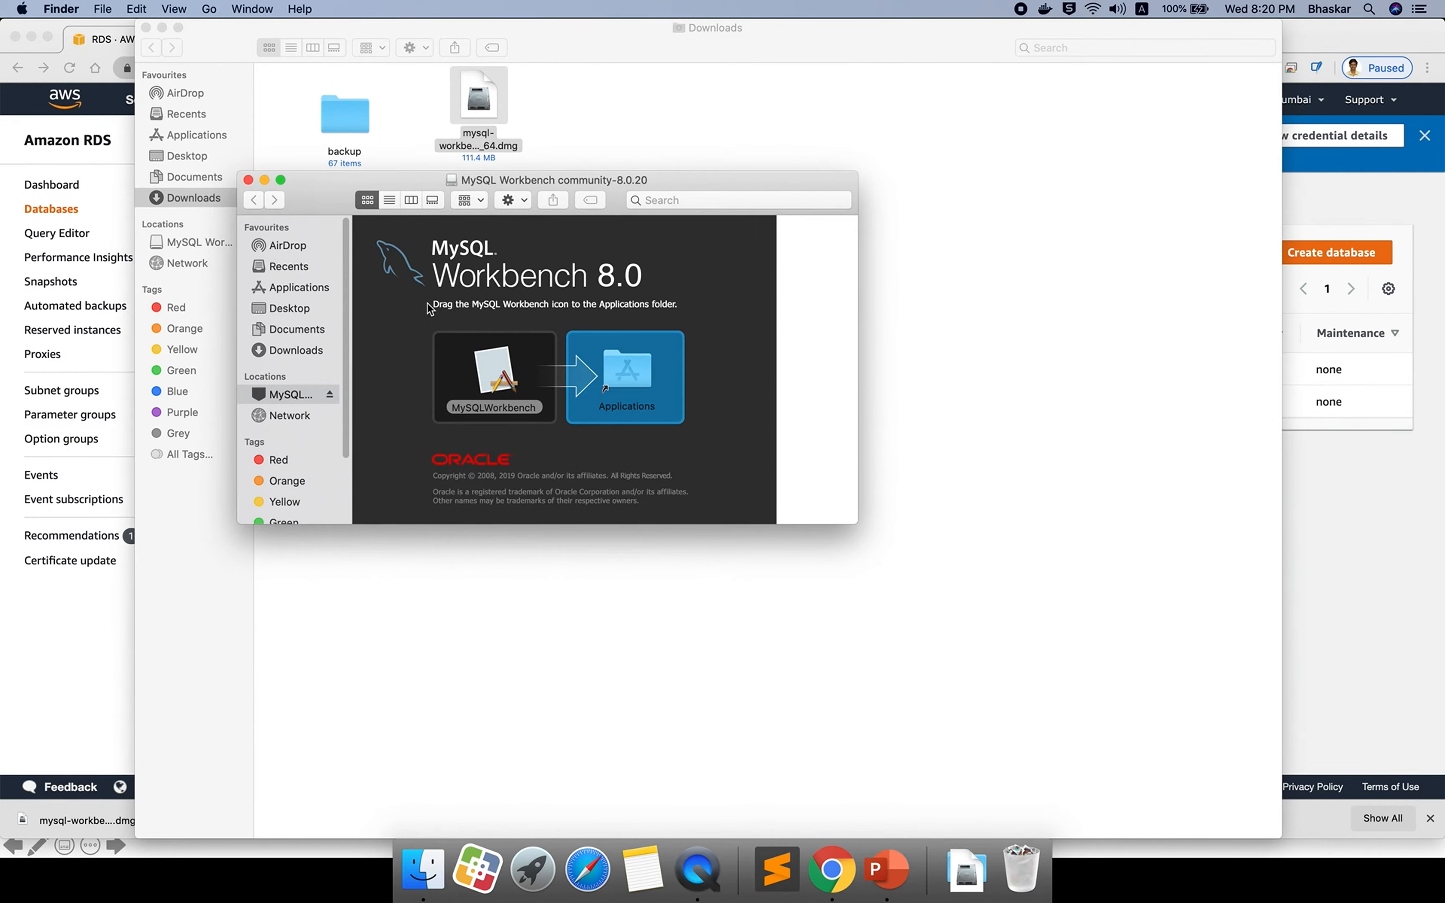
drag(495, 370, 632, 371)
scroll(635, 414, down, 10)
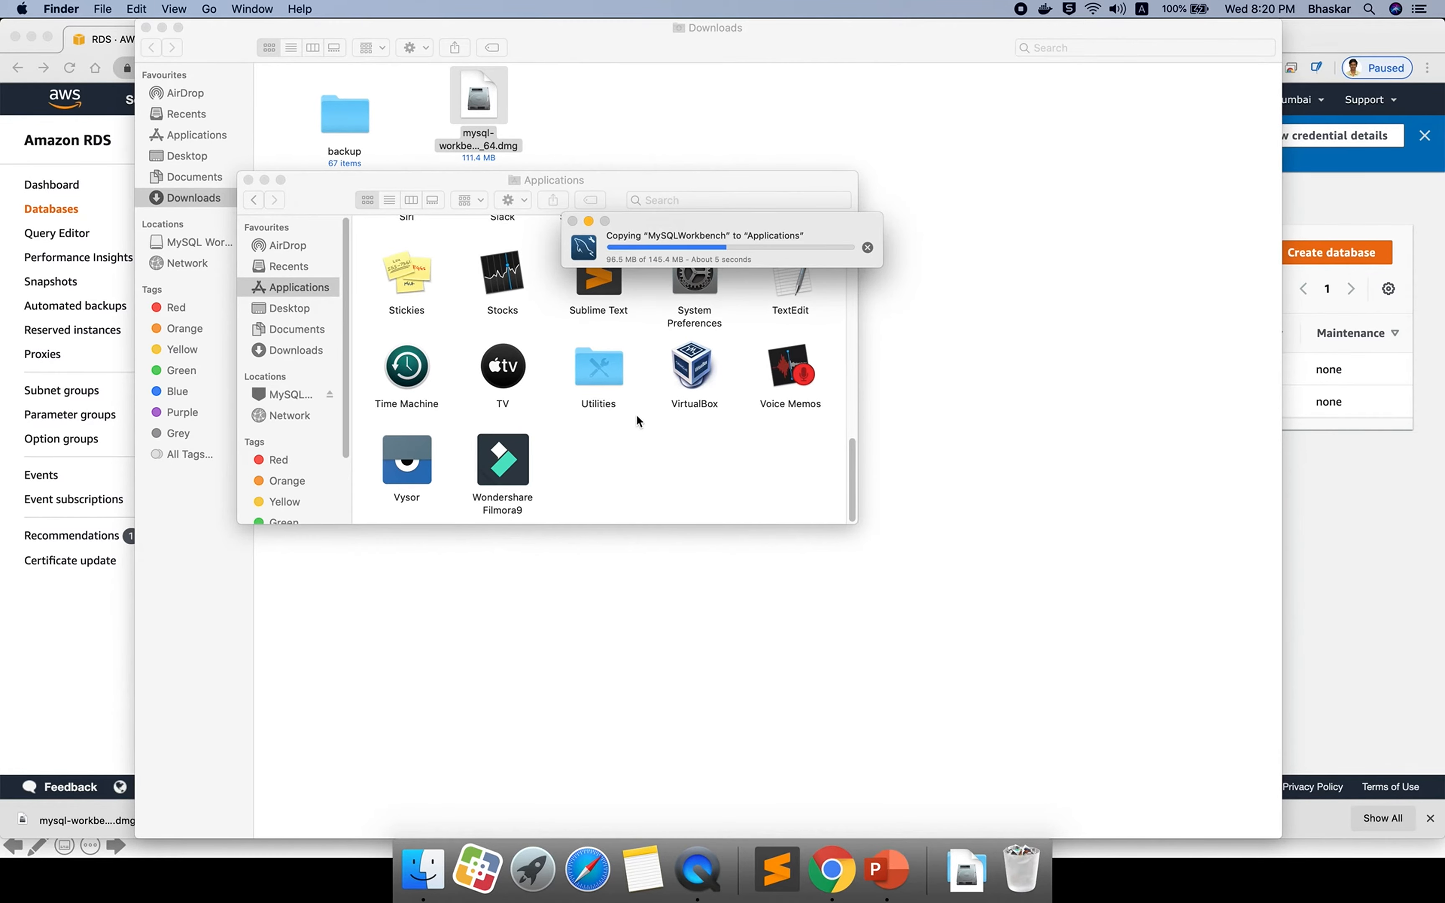
click(3, 132)
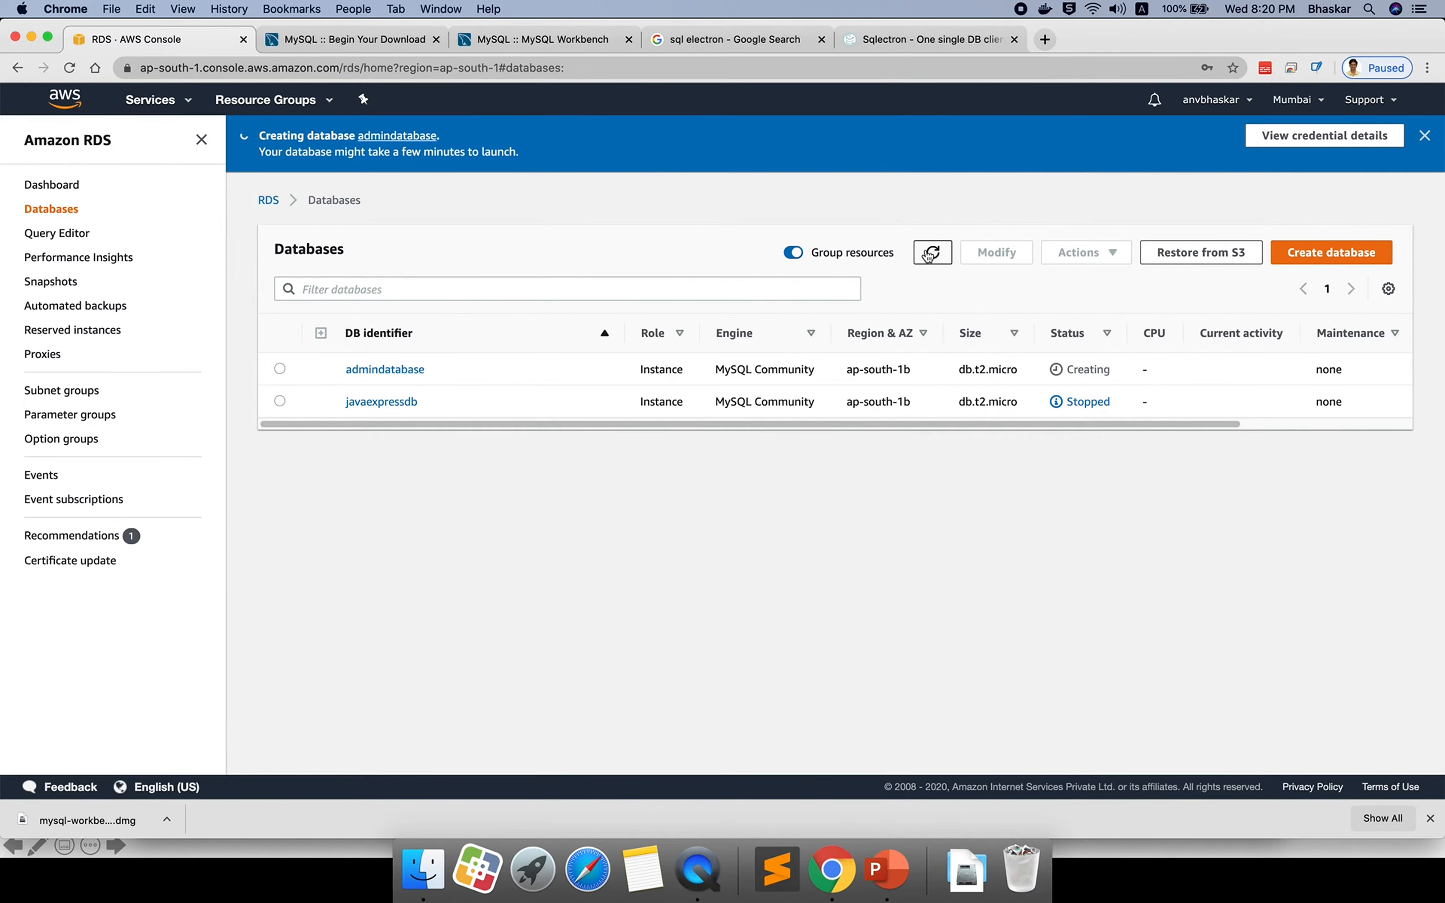
- Start the stopped javaexpressdb instance from the Actions menu and refresh the statuses
drag(1066, 374, 1115, 372)
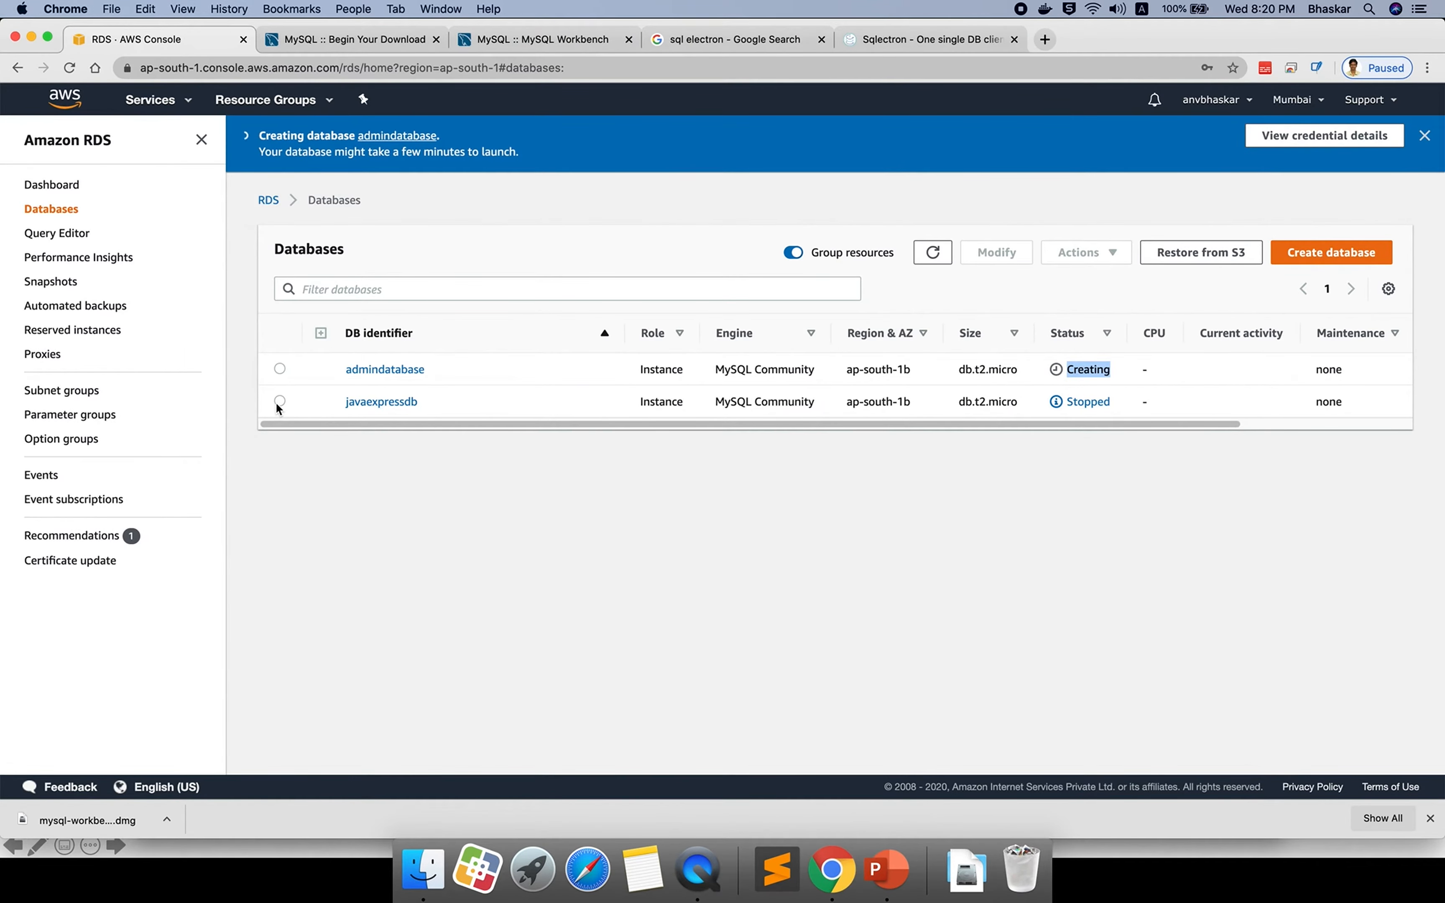
click(280, 402)
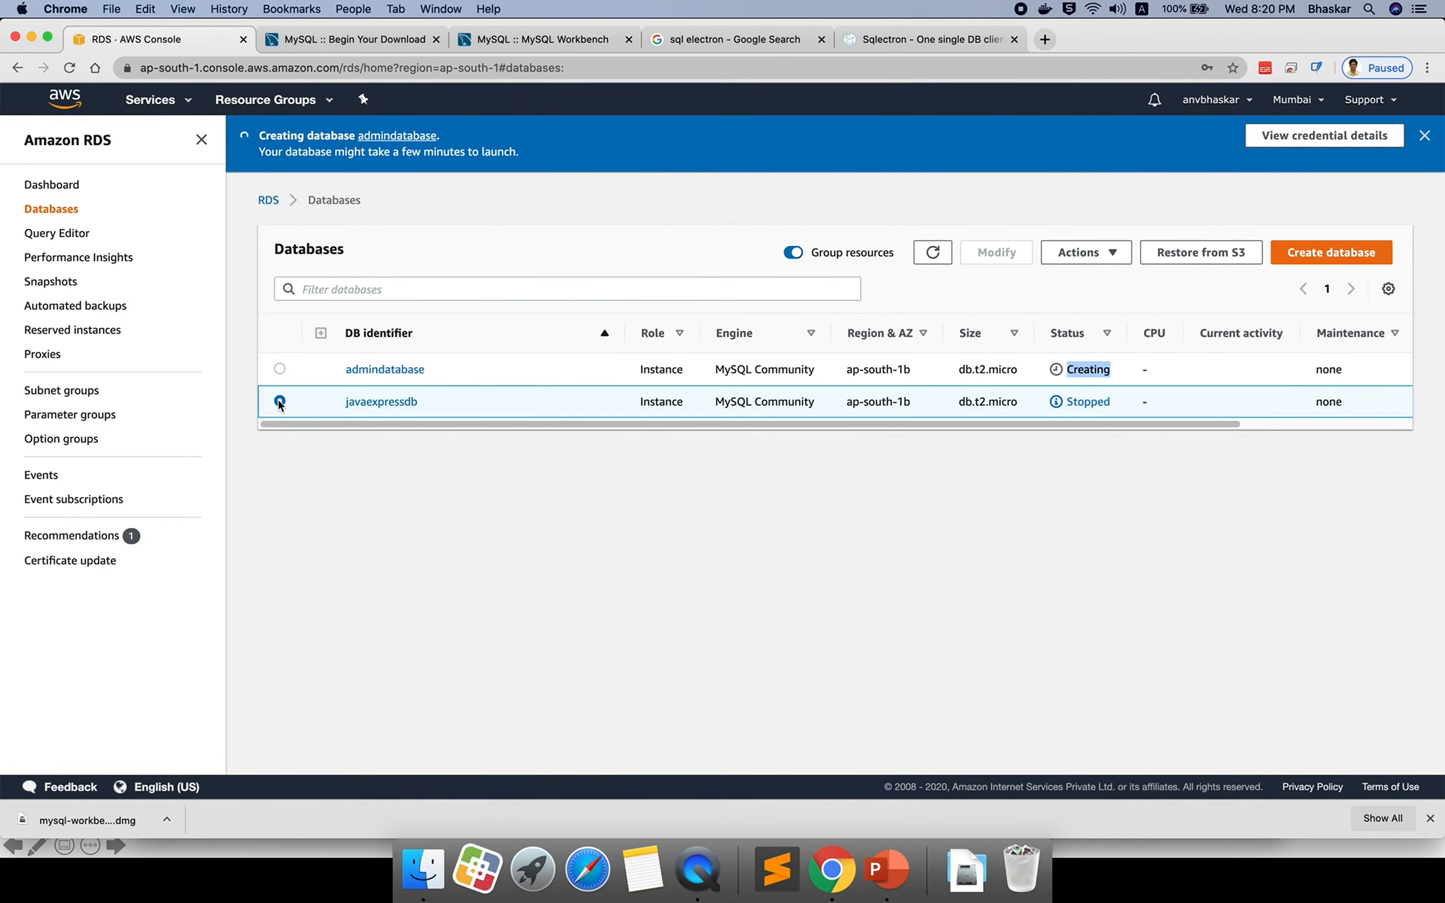
click(1089, 254)
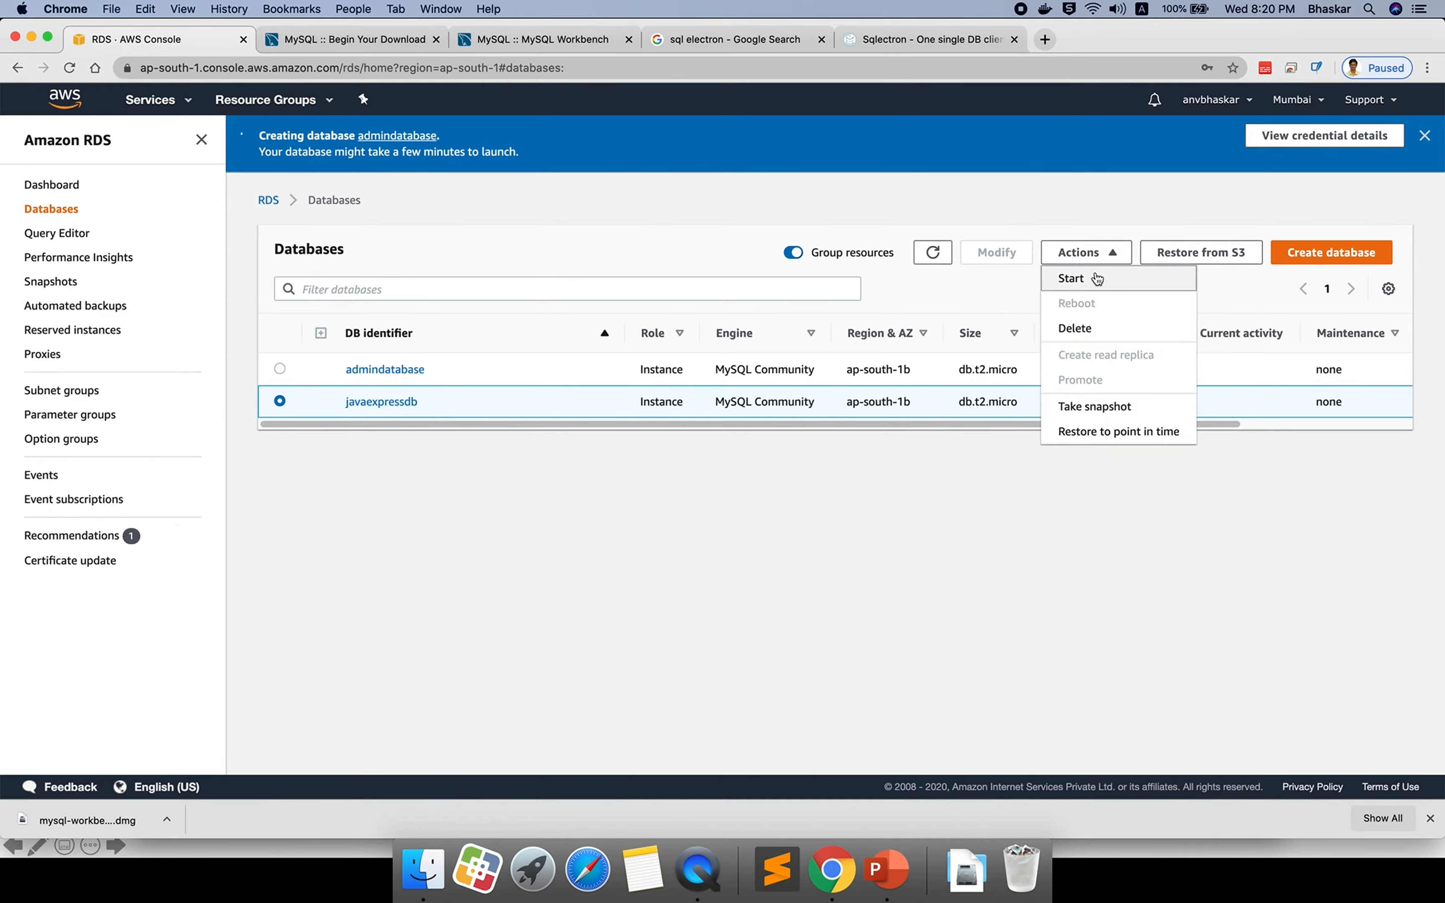
click(1097, 279)
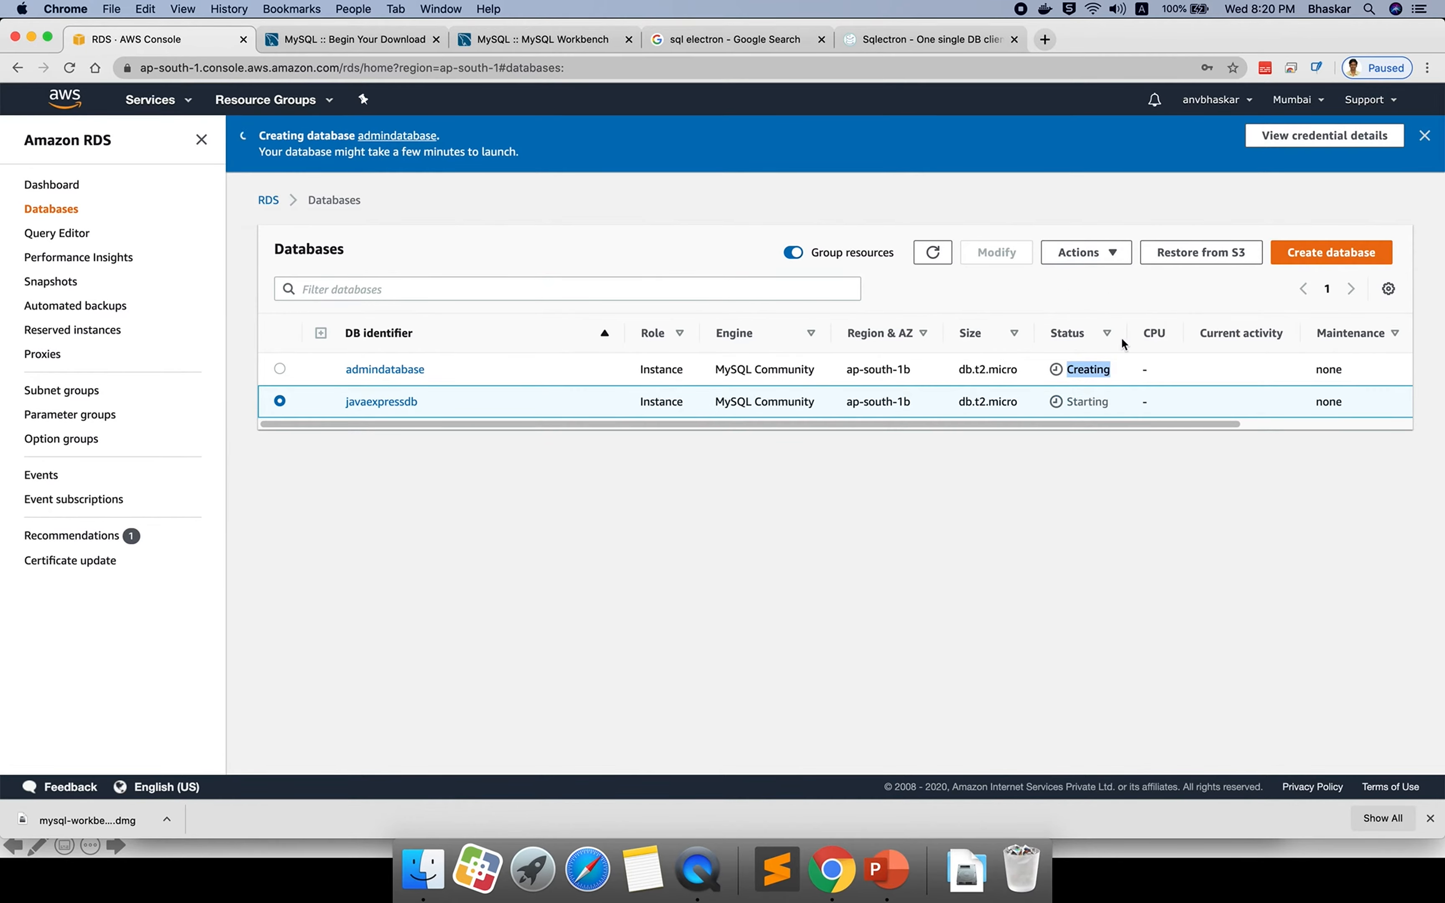
click(936, 257)
- Read admindatabase's endpoint on port 3306, confirm it is Backing-up, and check the Workbench copy
click(386, 371)
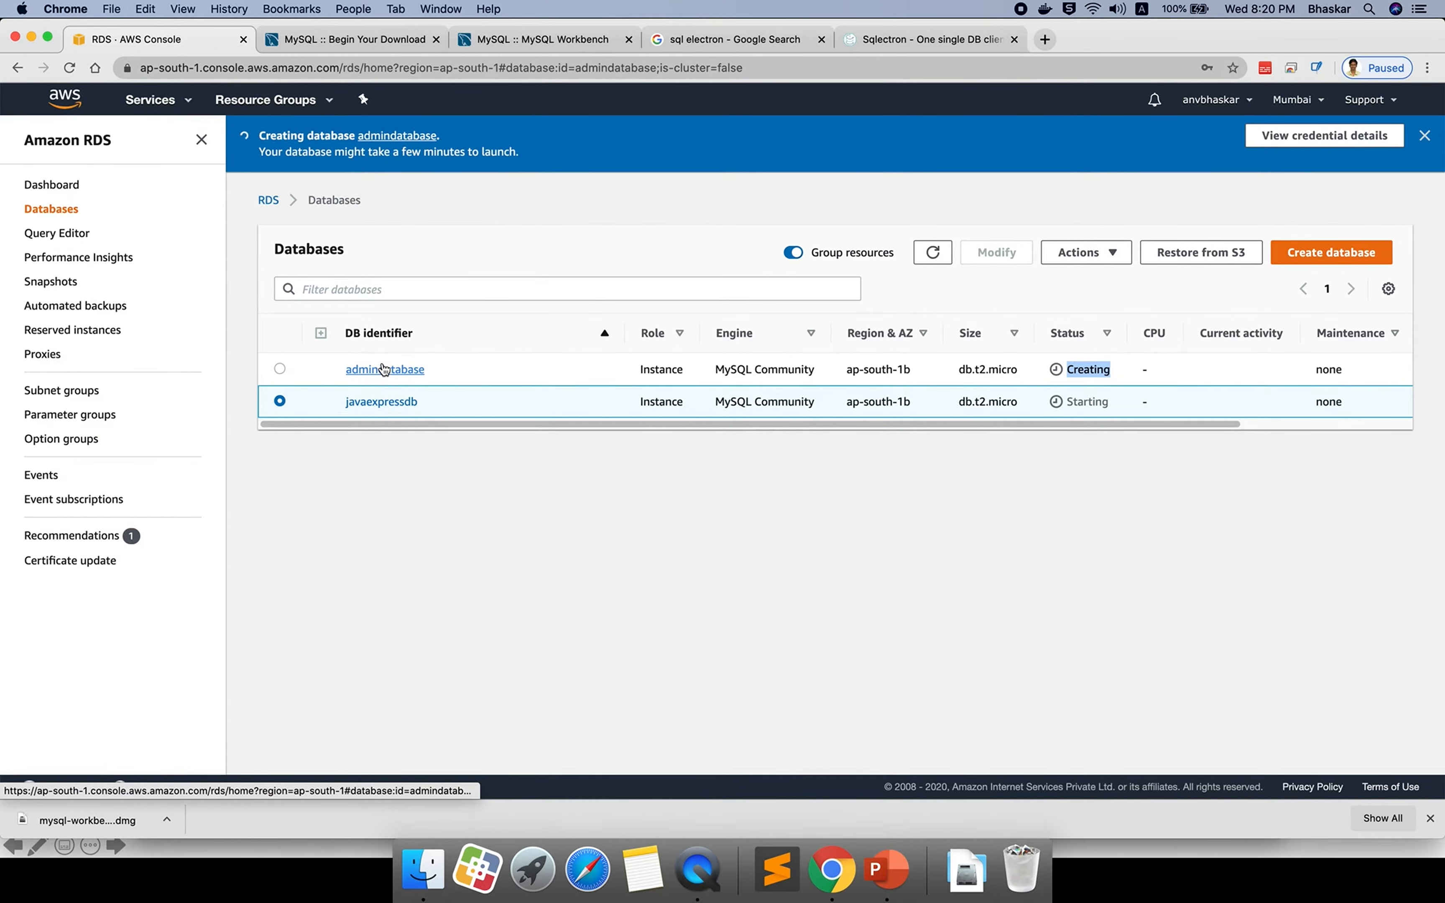
scroll(487, 511, down, 10)
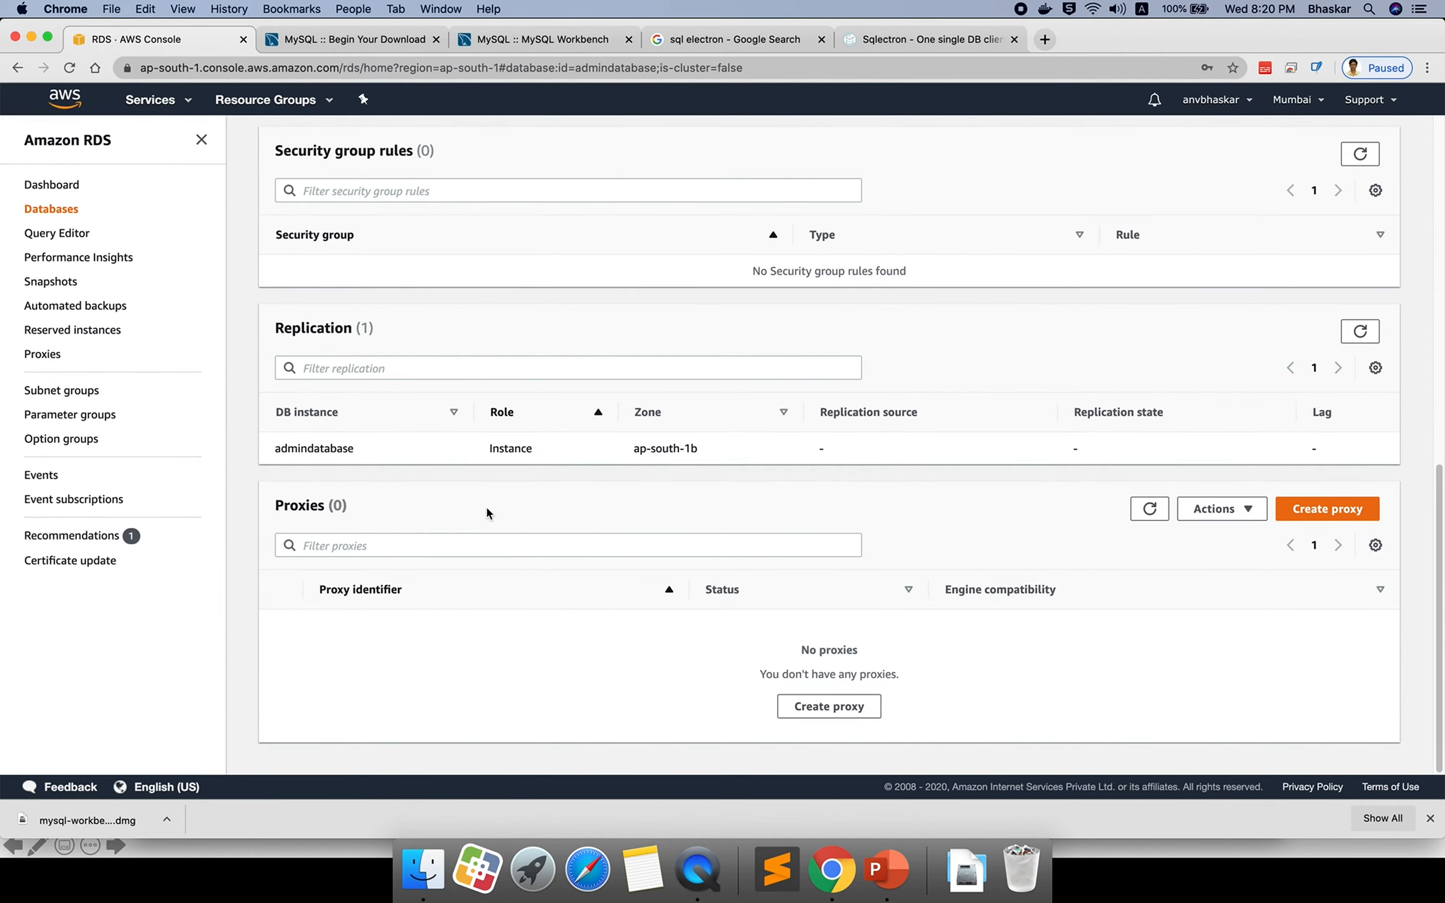
scroll(486, 506, up, 10)
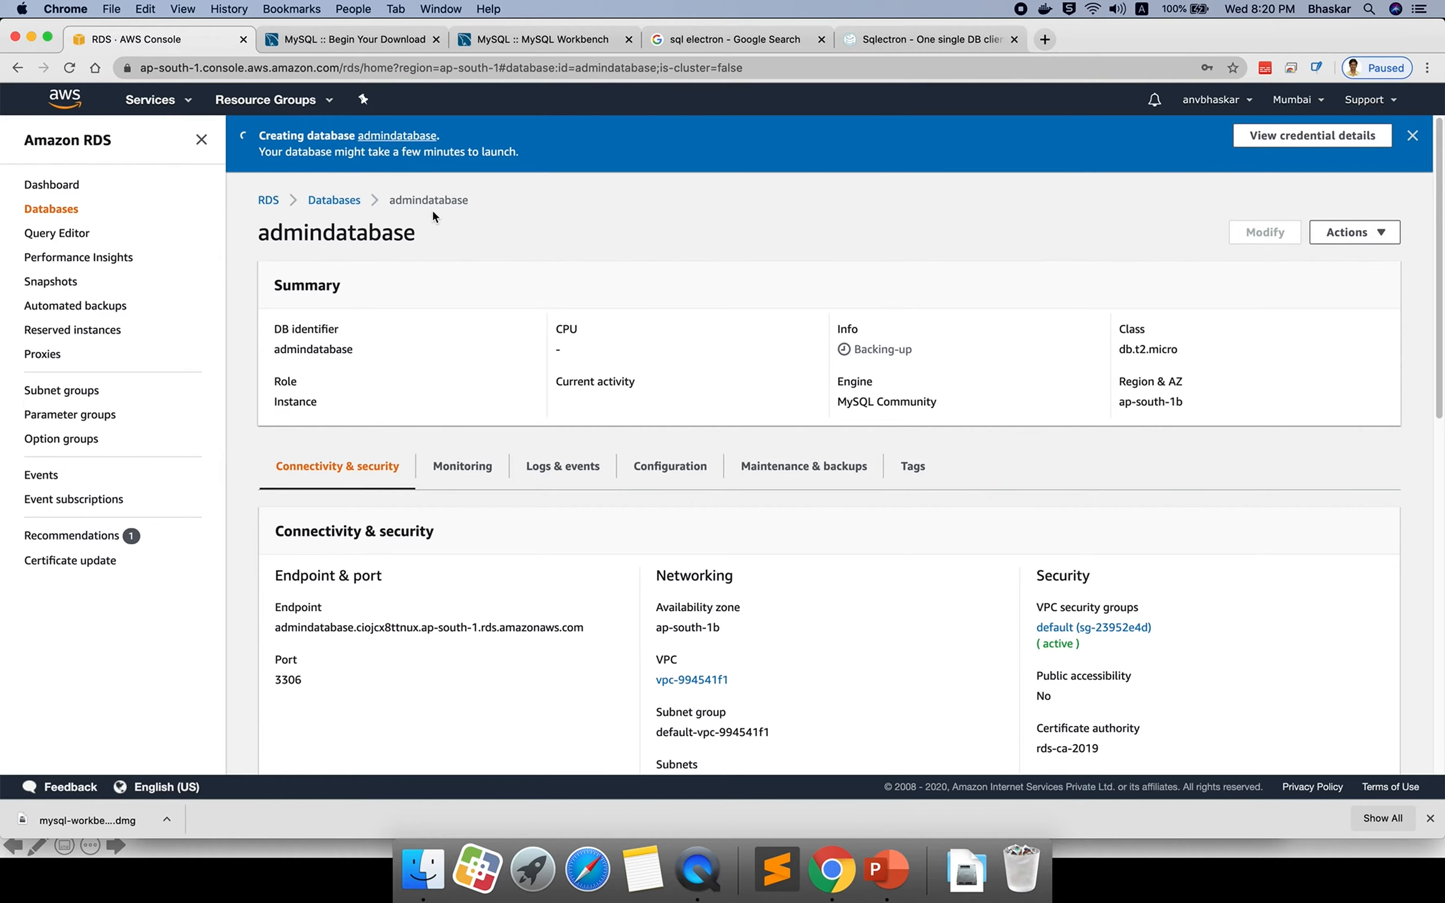
click(338, 202)
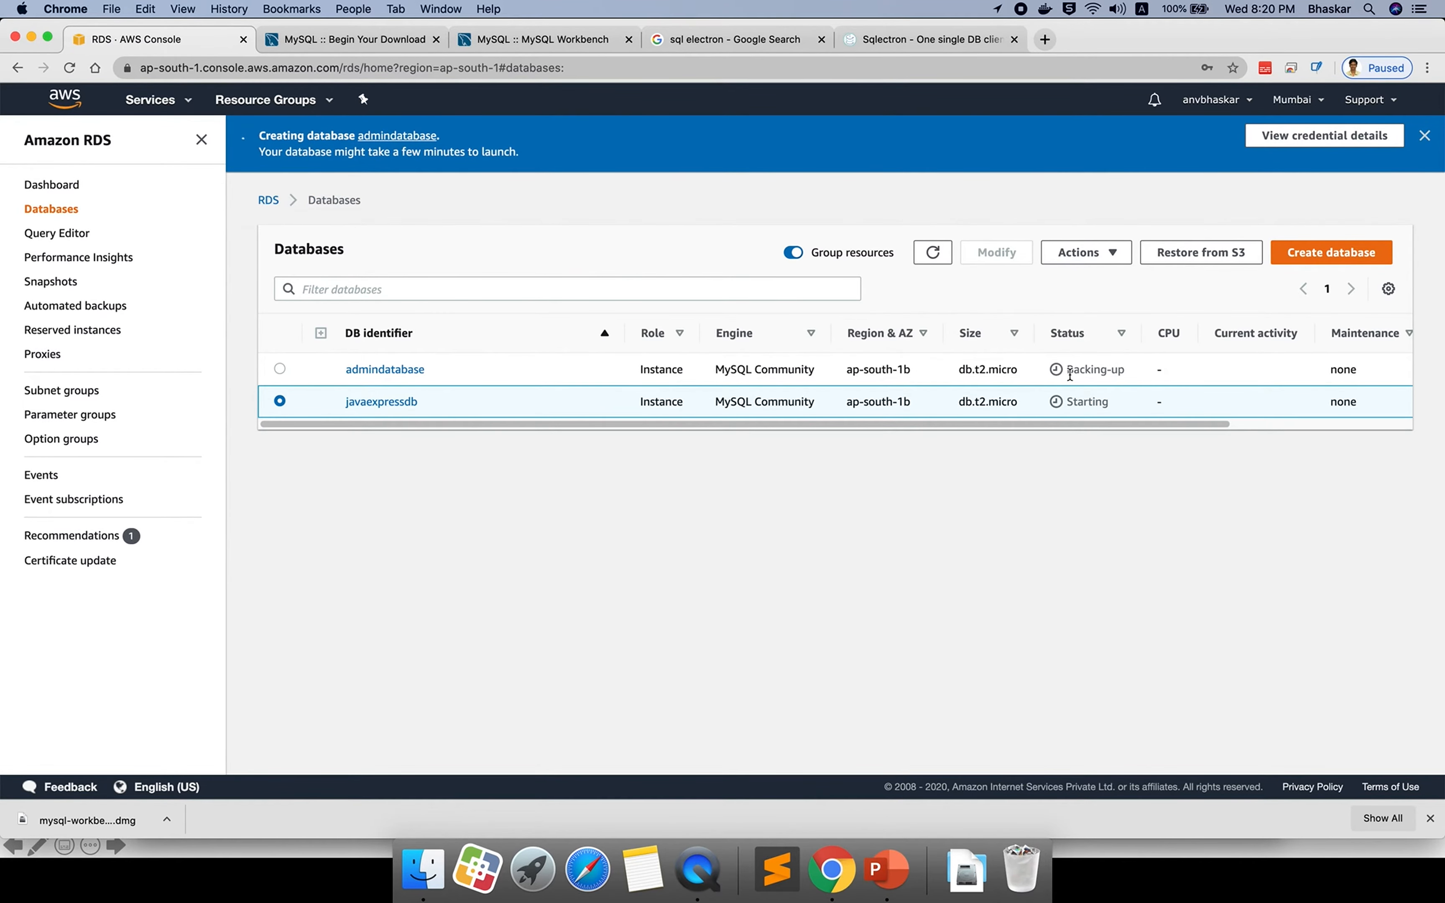
drag(1068, 371, 1133, 375)
click(936, 258)
click(424, 873)
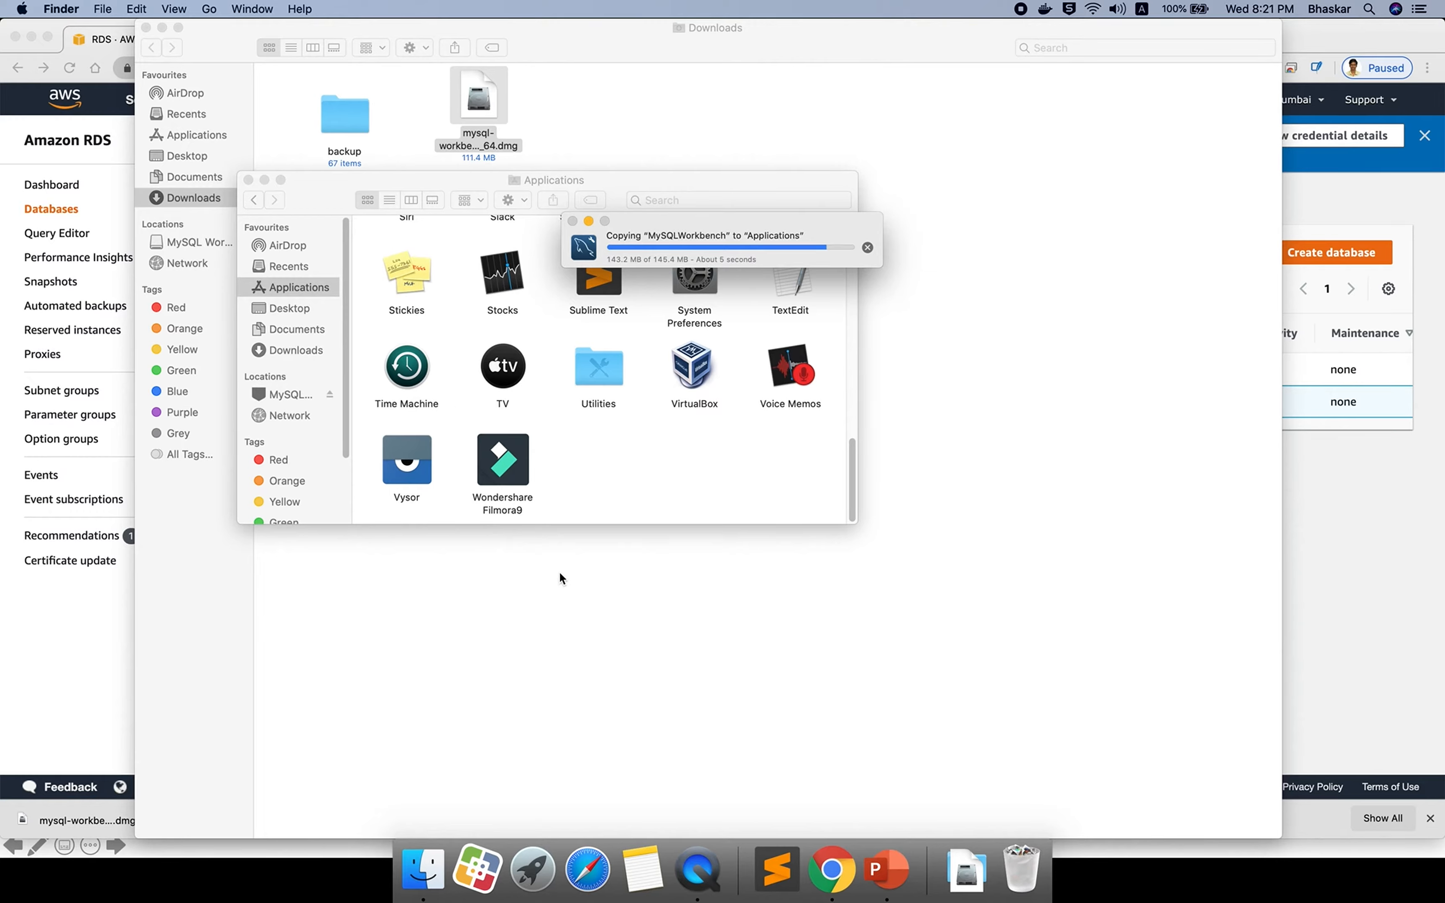
click(832, 870)
- Download Sqlectron-1.30.0.dmg from the latest GitHub release linked by the Sqlectron site's Download GUI
click(896, 40)
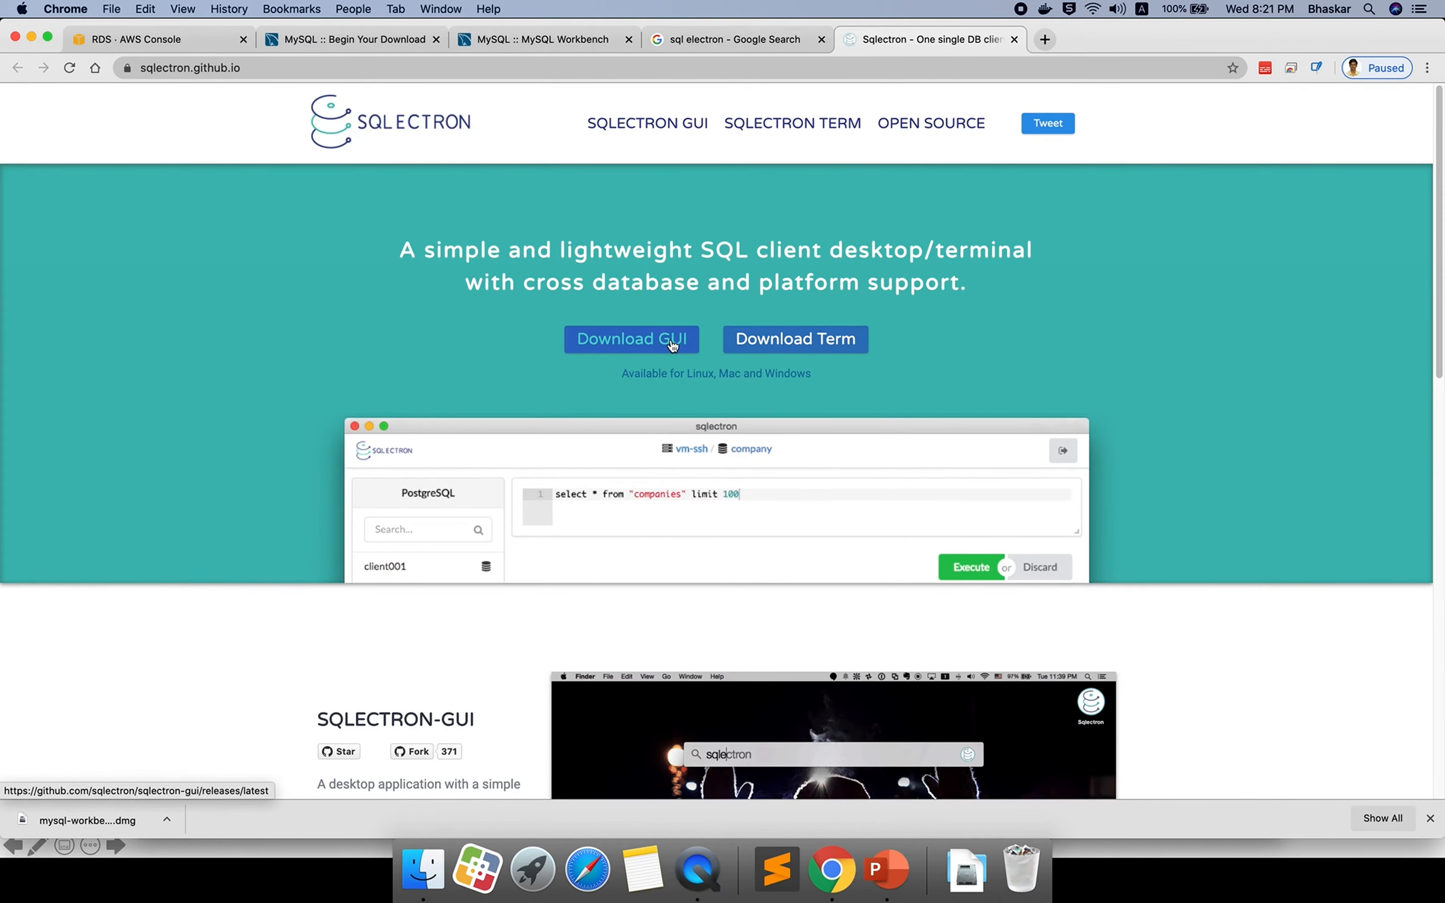
click(672, 345)
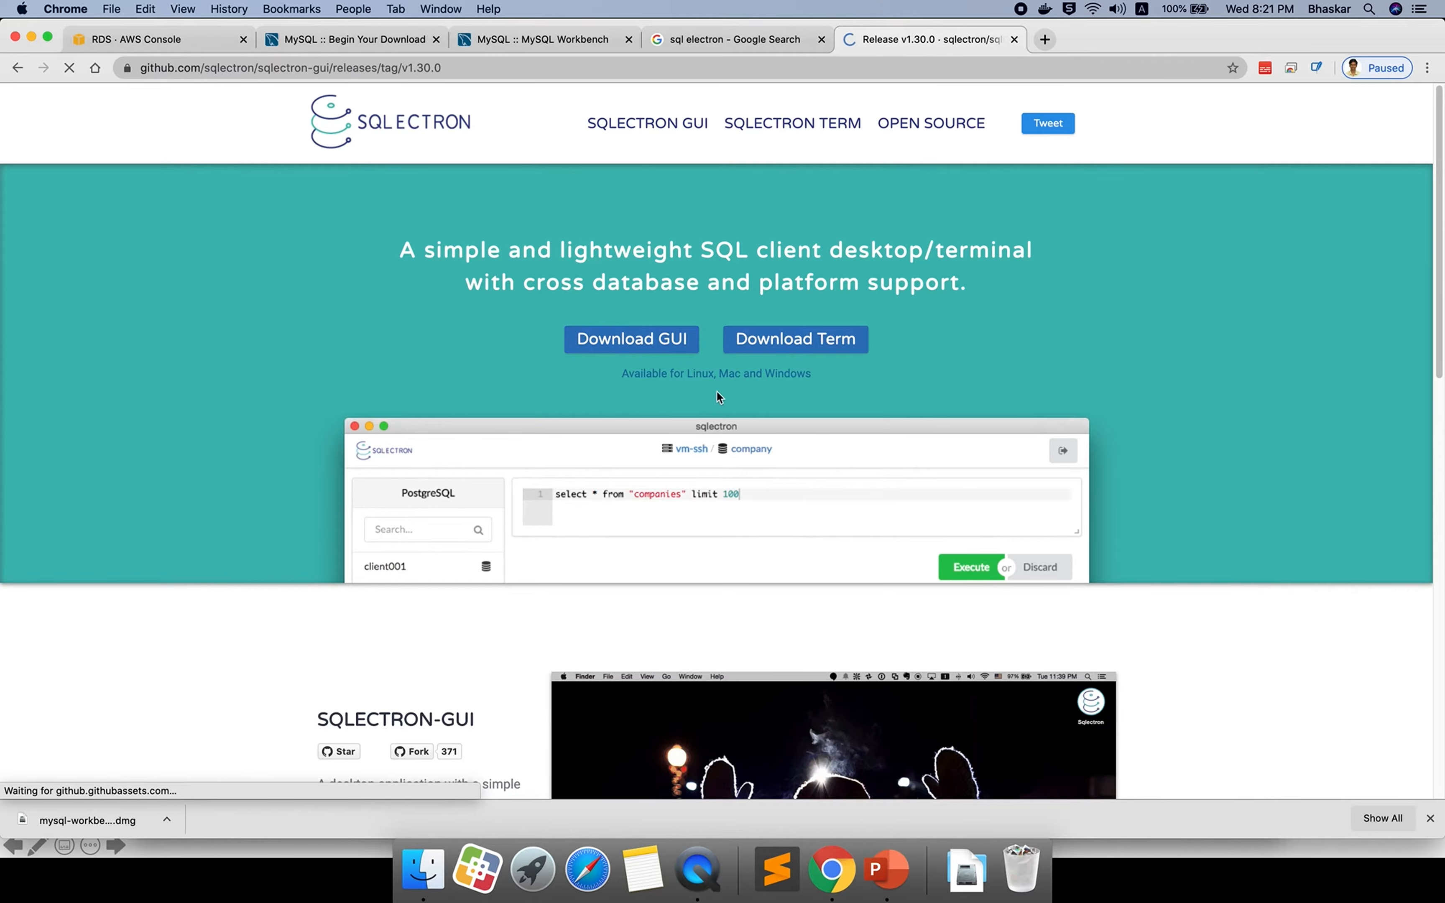
scroll(625, 397, down, 4)
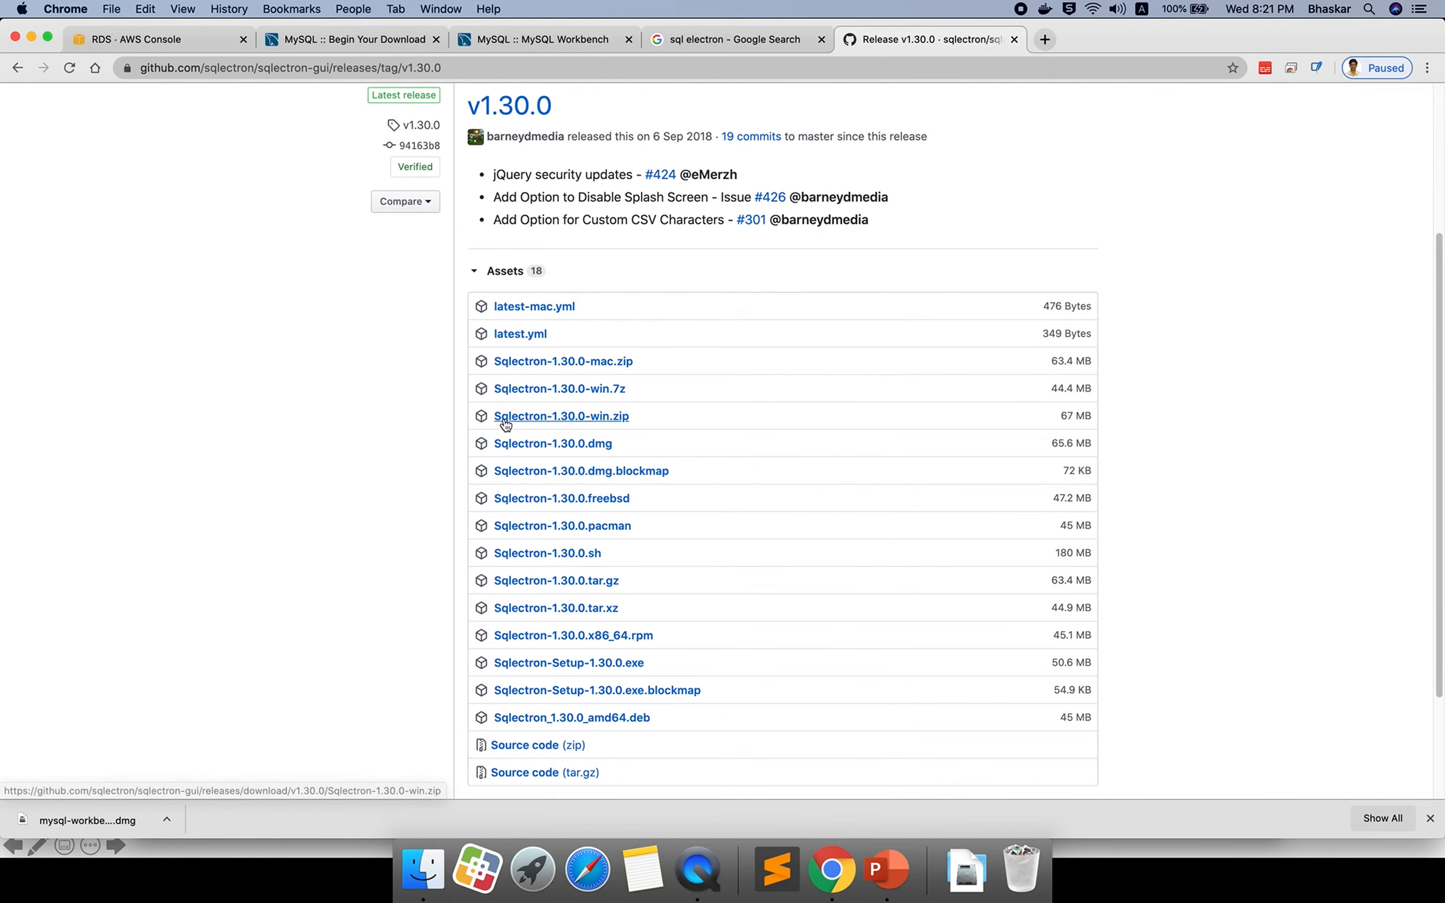
scroll(508, 424, up, 4)
scroll(524, 447, down, 4)
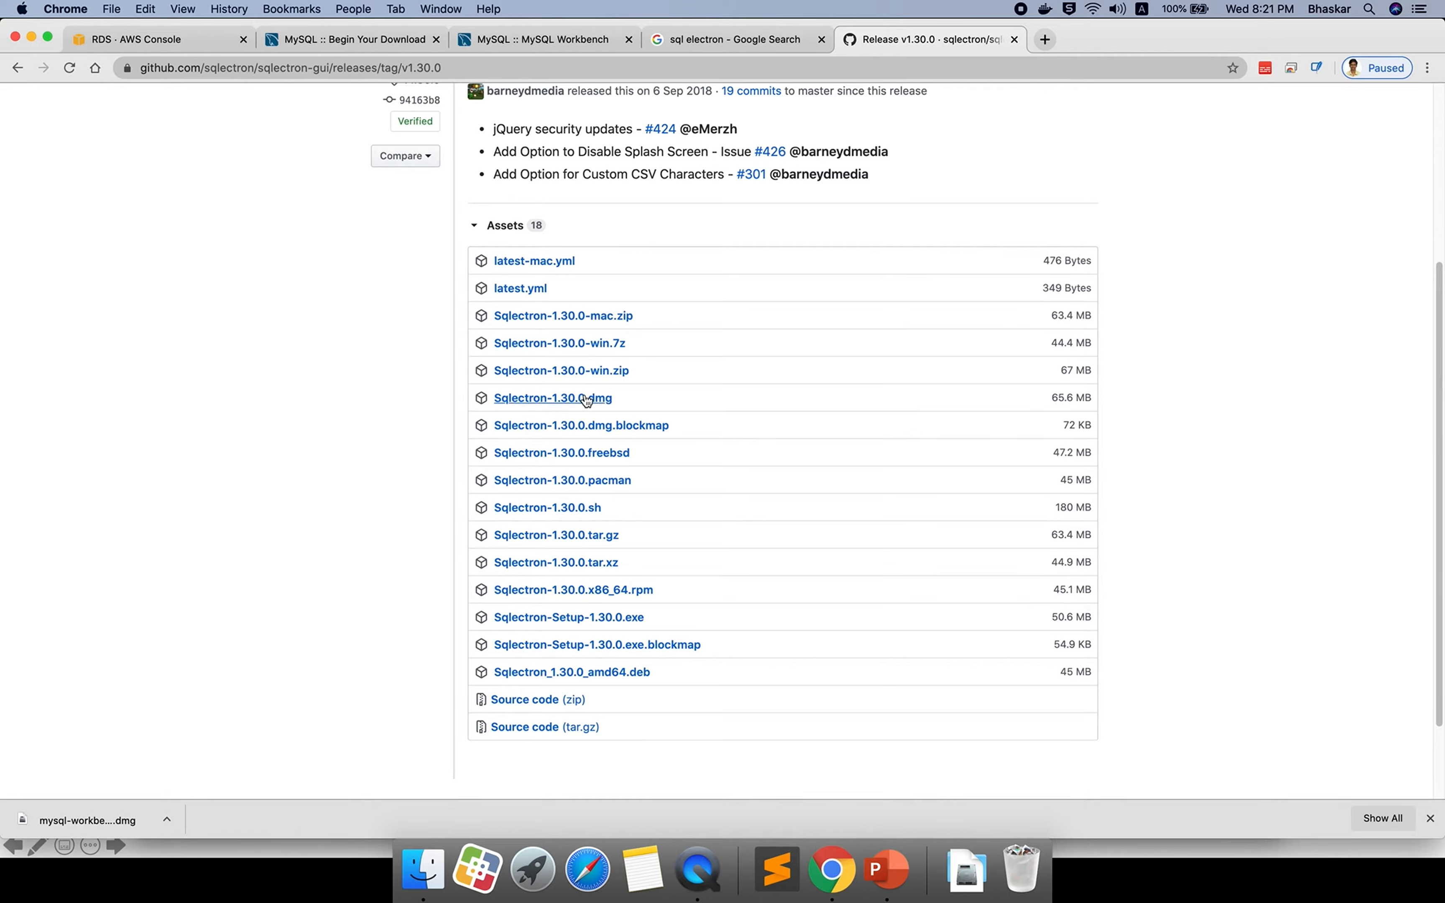
click(562, 399)
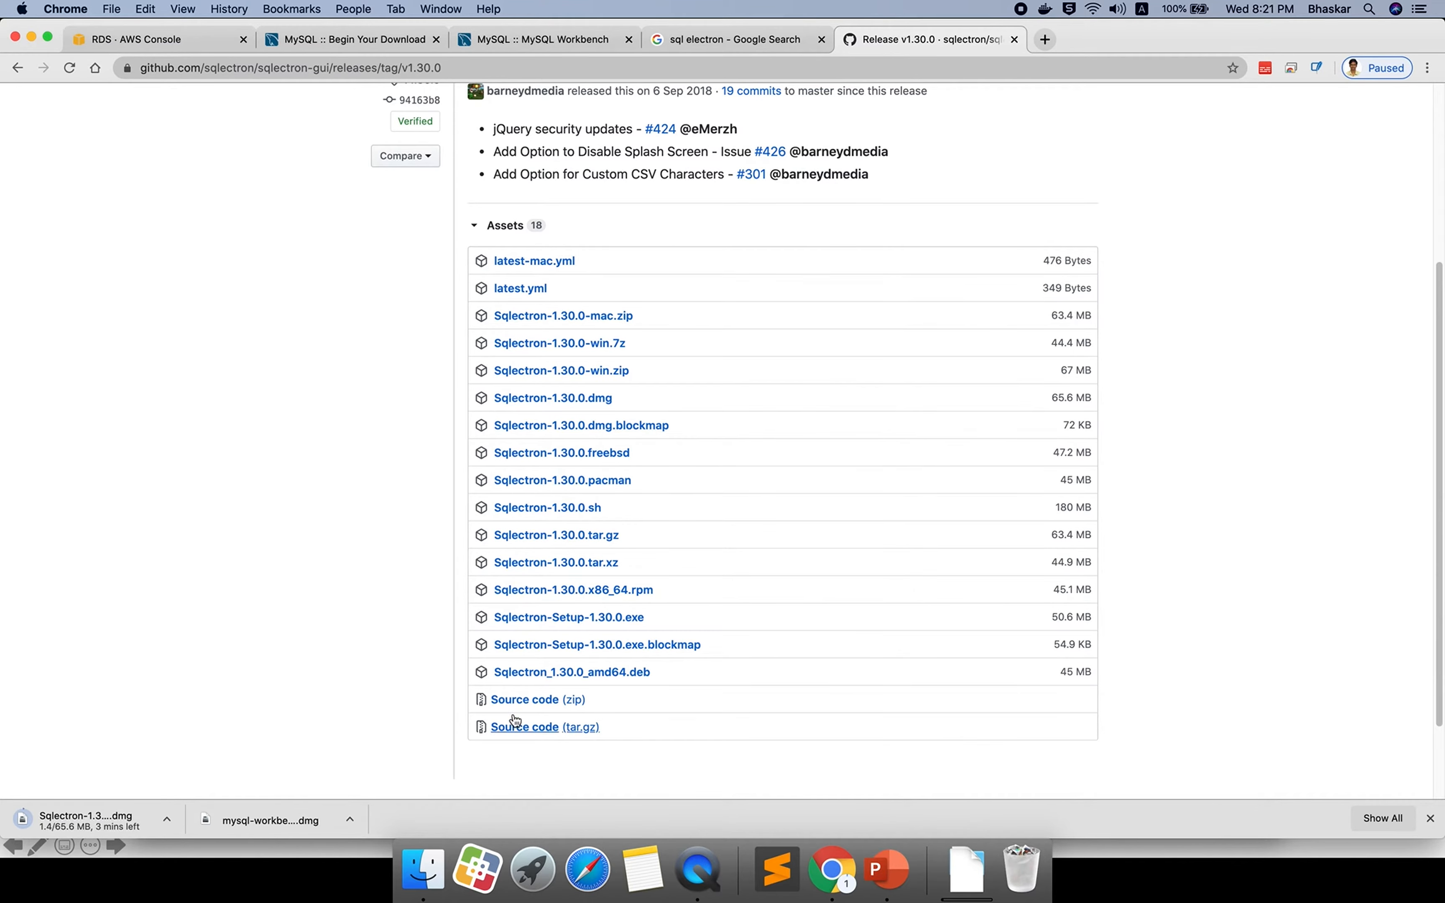
click(299, 821)
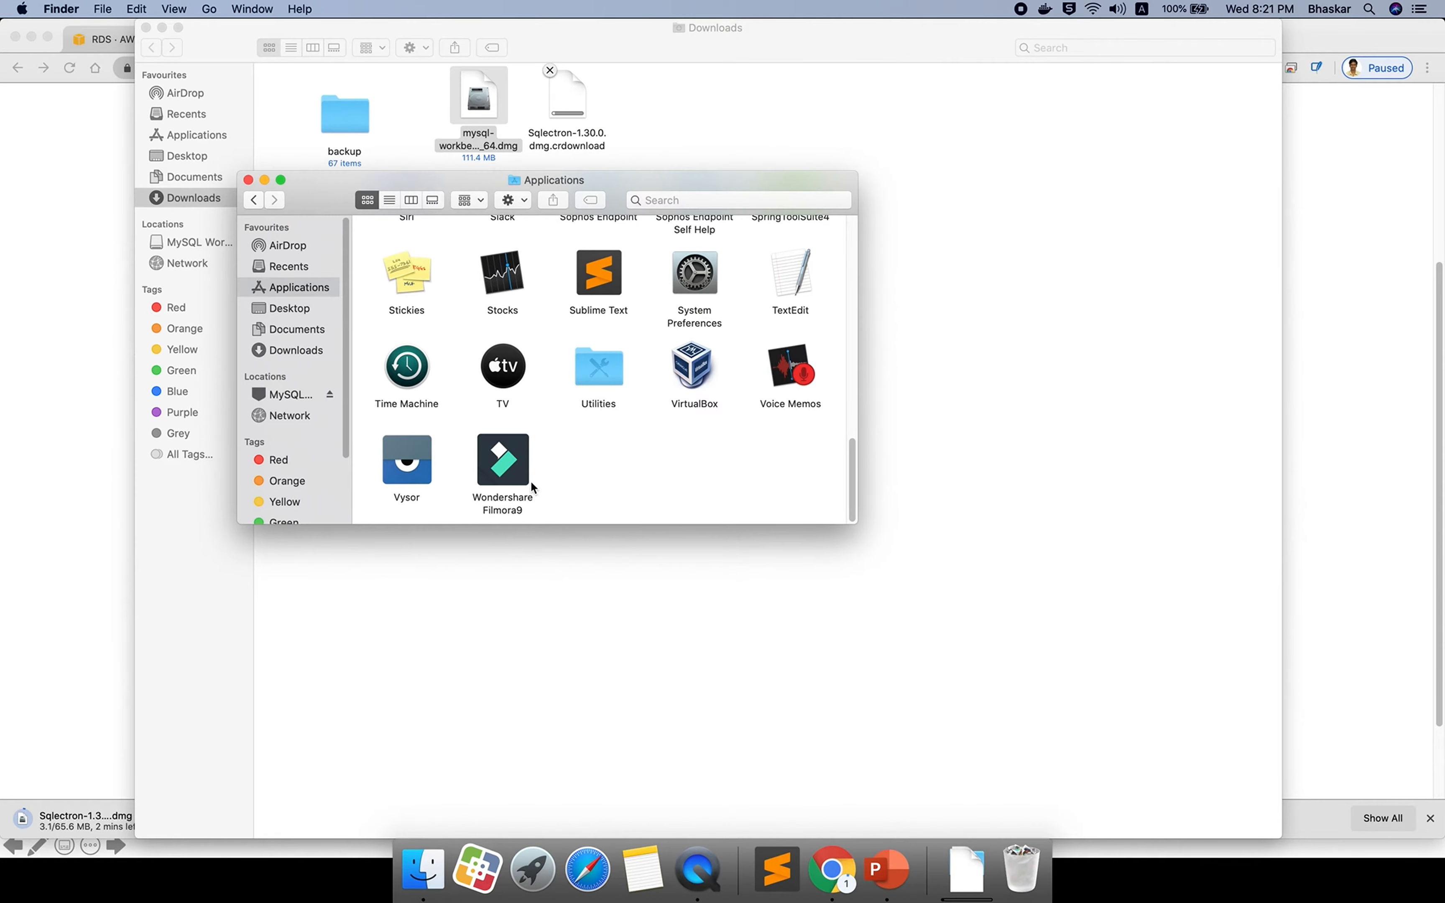
- Try launching MySQLWorkbench from Applications, dismiss the security block, and close the Finder windows
click(703, 364)
text(mysql)
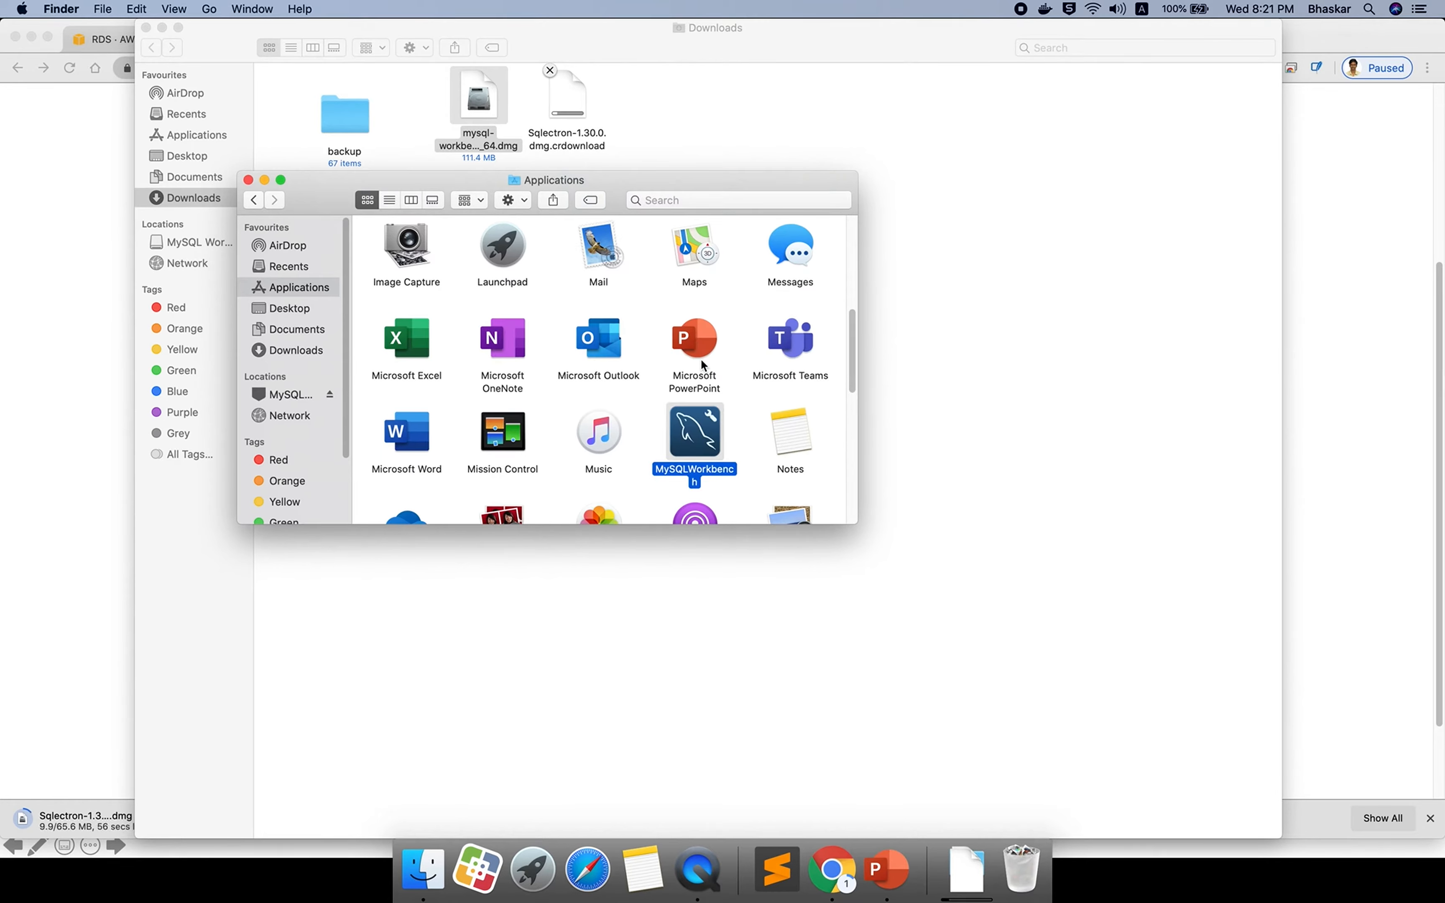
key(Return)
click(696, 428)
double_click(696, 430)
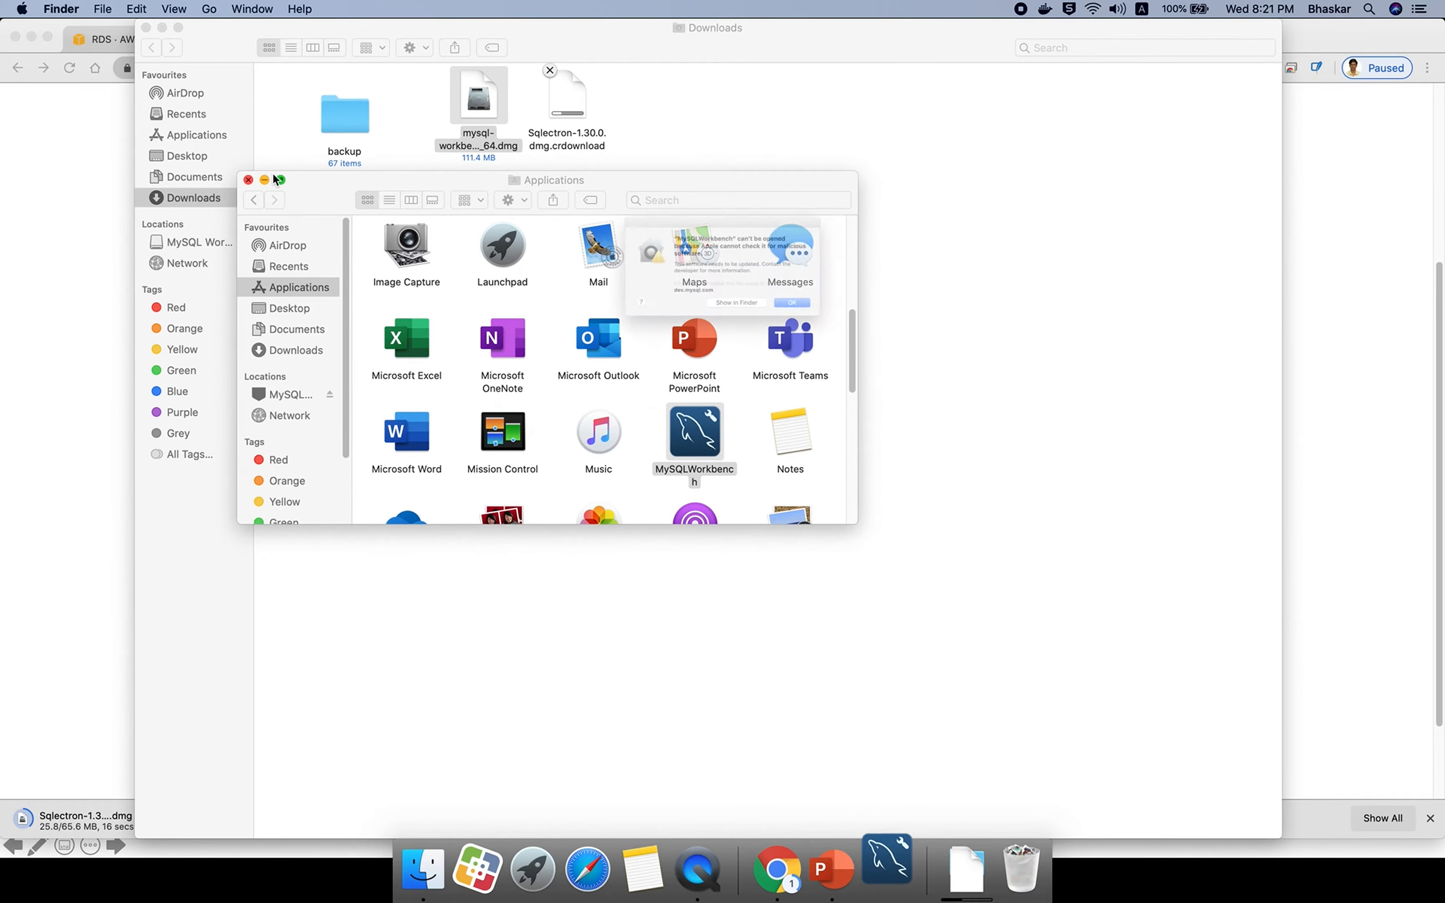
click(265, 180)
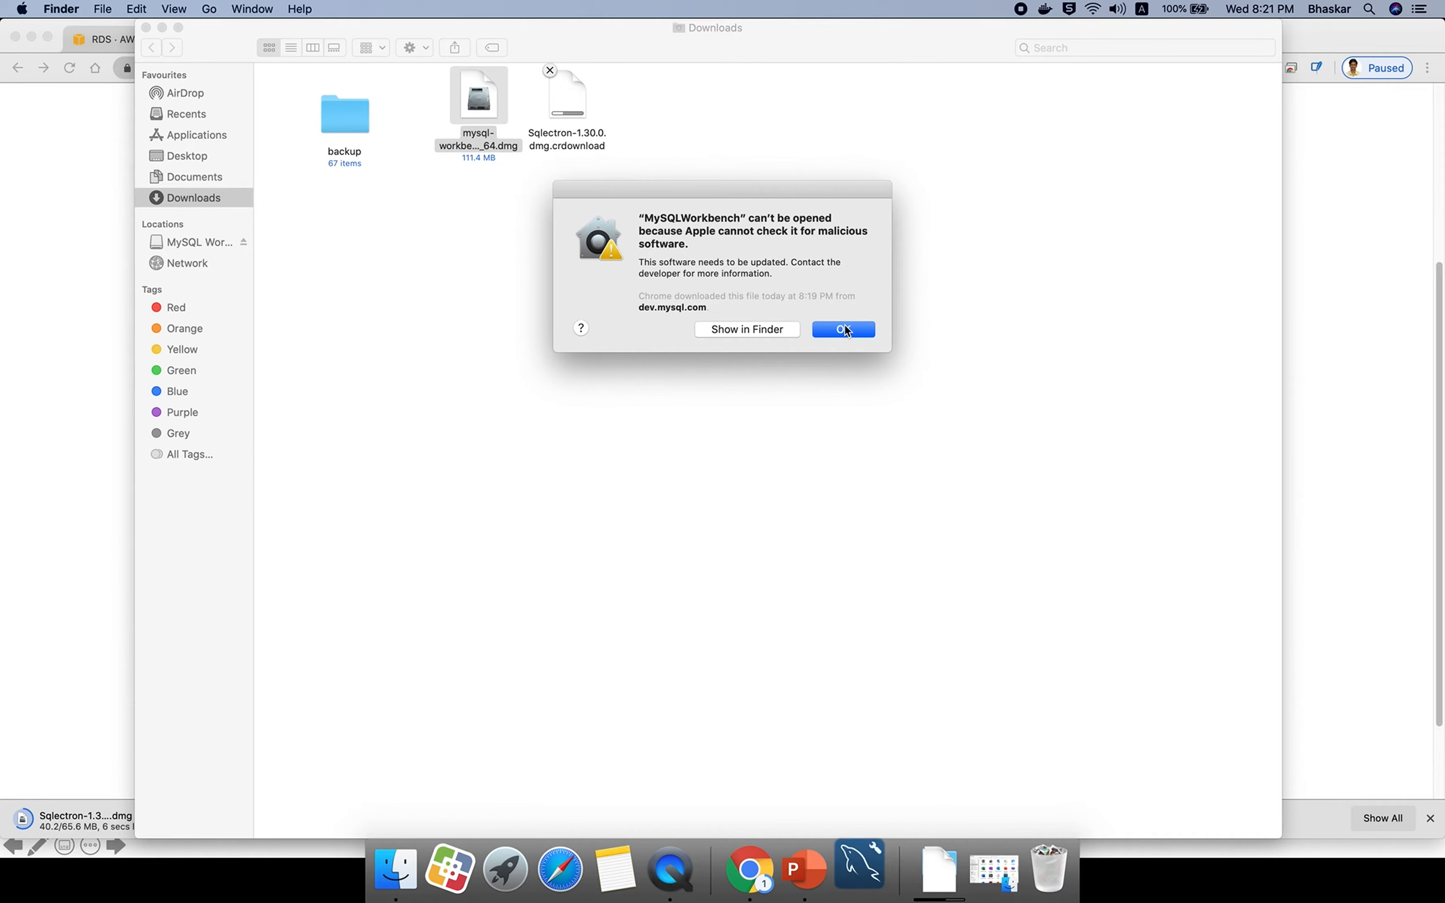
click(843, 329)
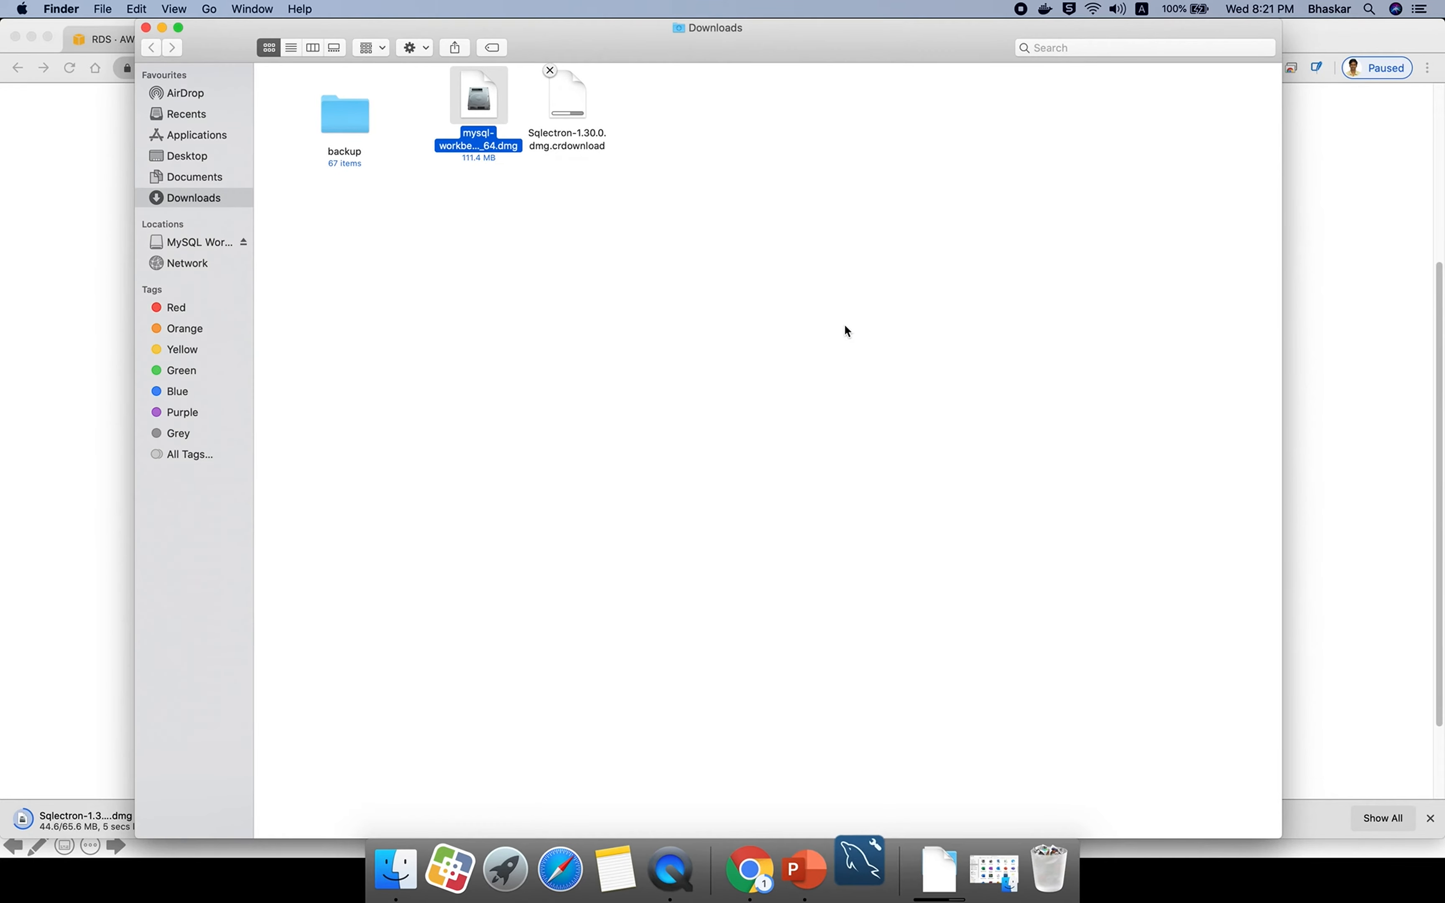
click(146, 28)
click(22, 9)
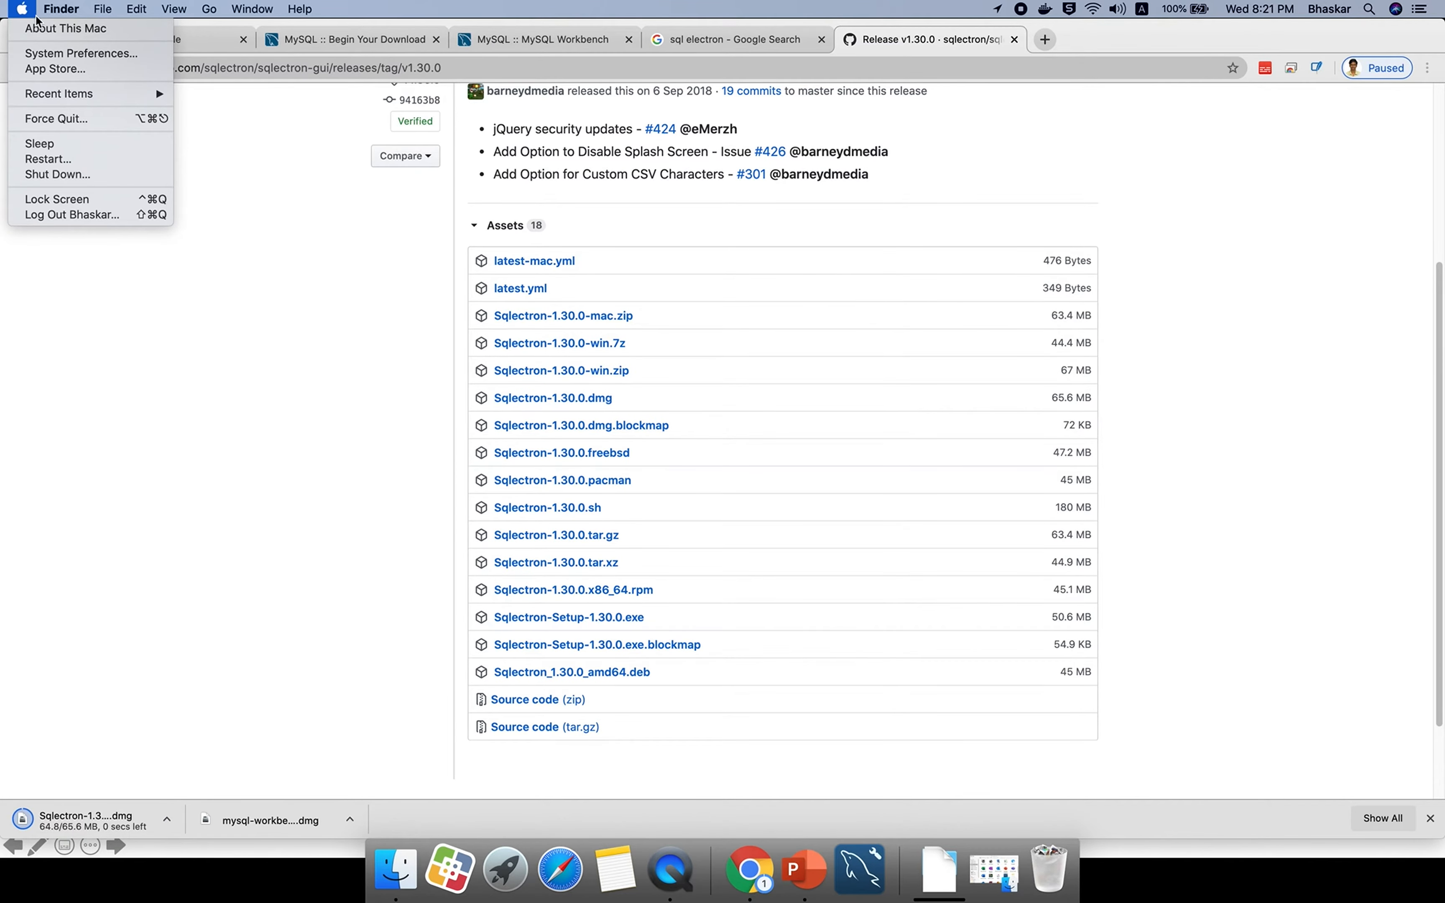
- Allow MySQLWorkbench with Open Anyway in Security & Privacy and confirm opening it
click(66, 54)
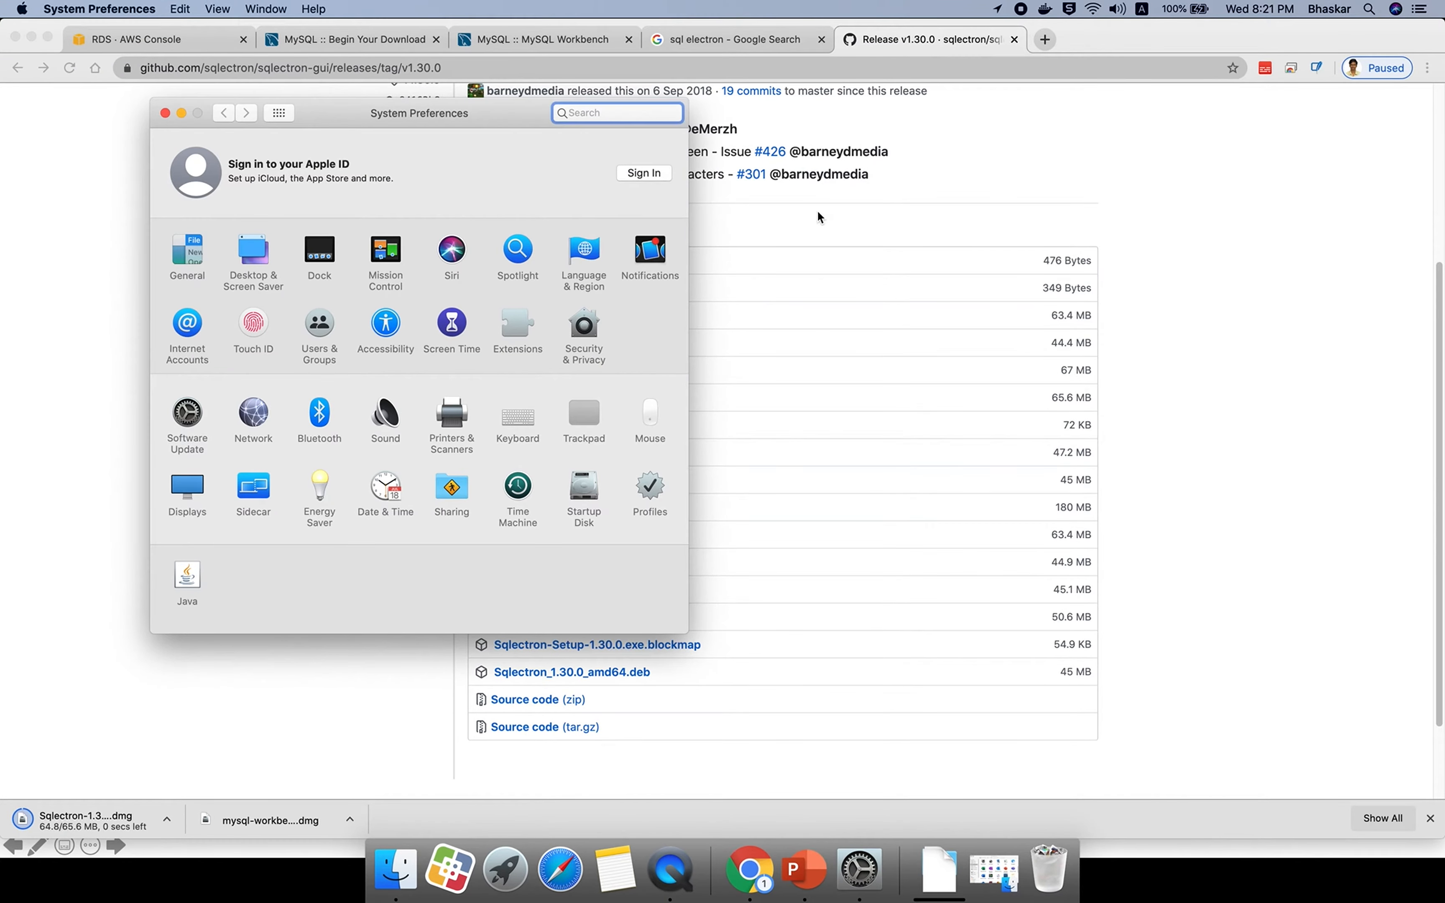
click(582, 330)
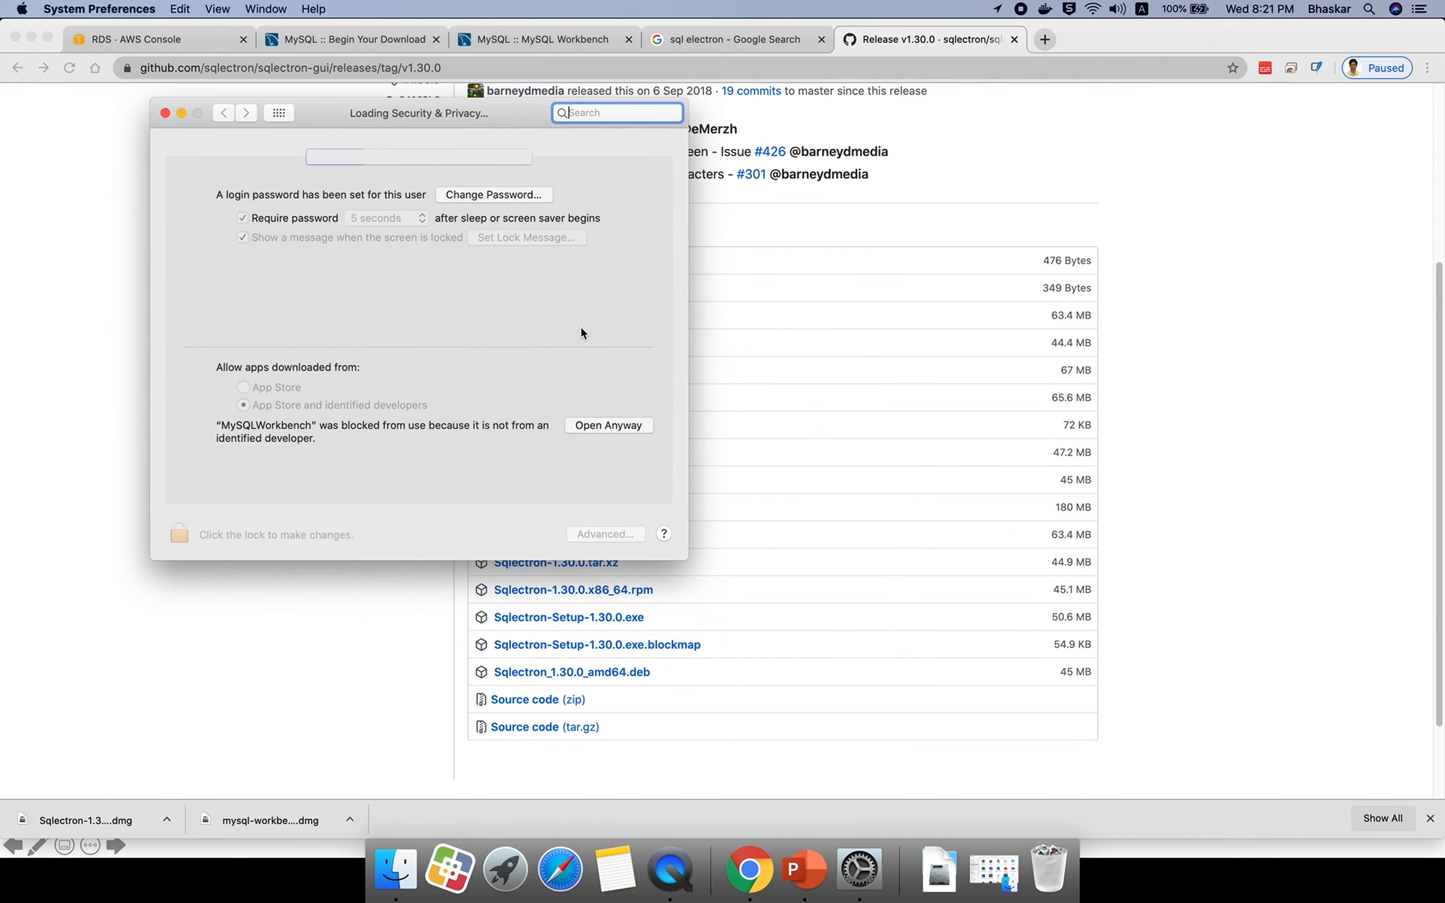
click(601, 420)
click(784, 322)
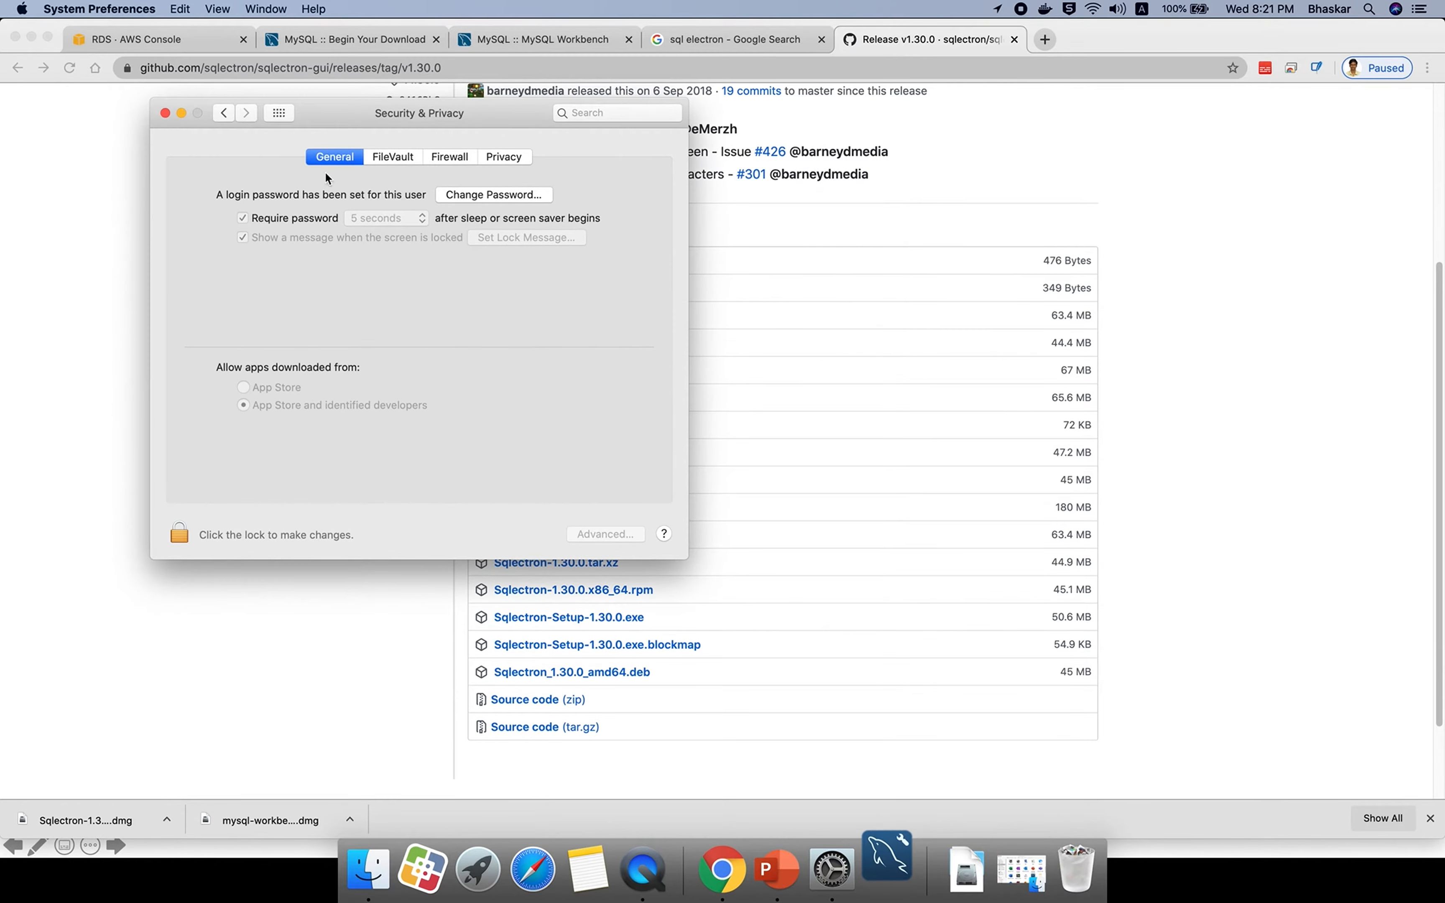
click(165, 113)
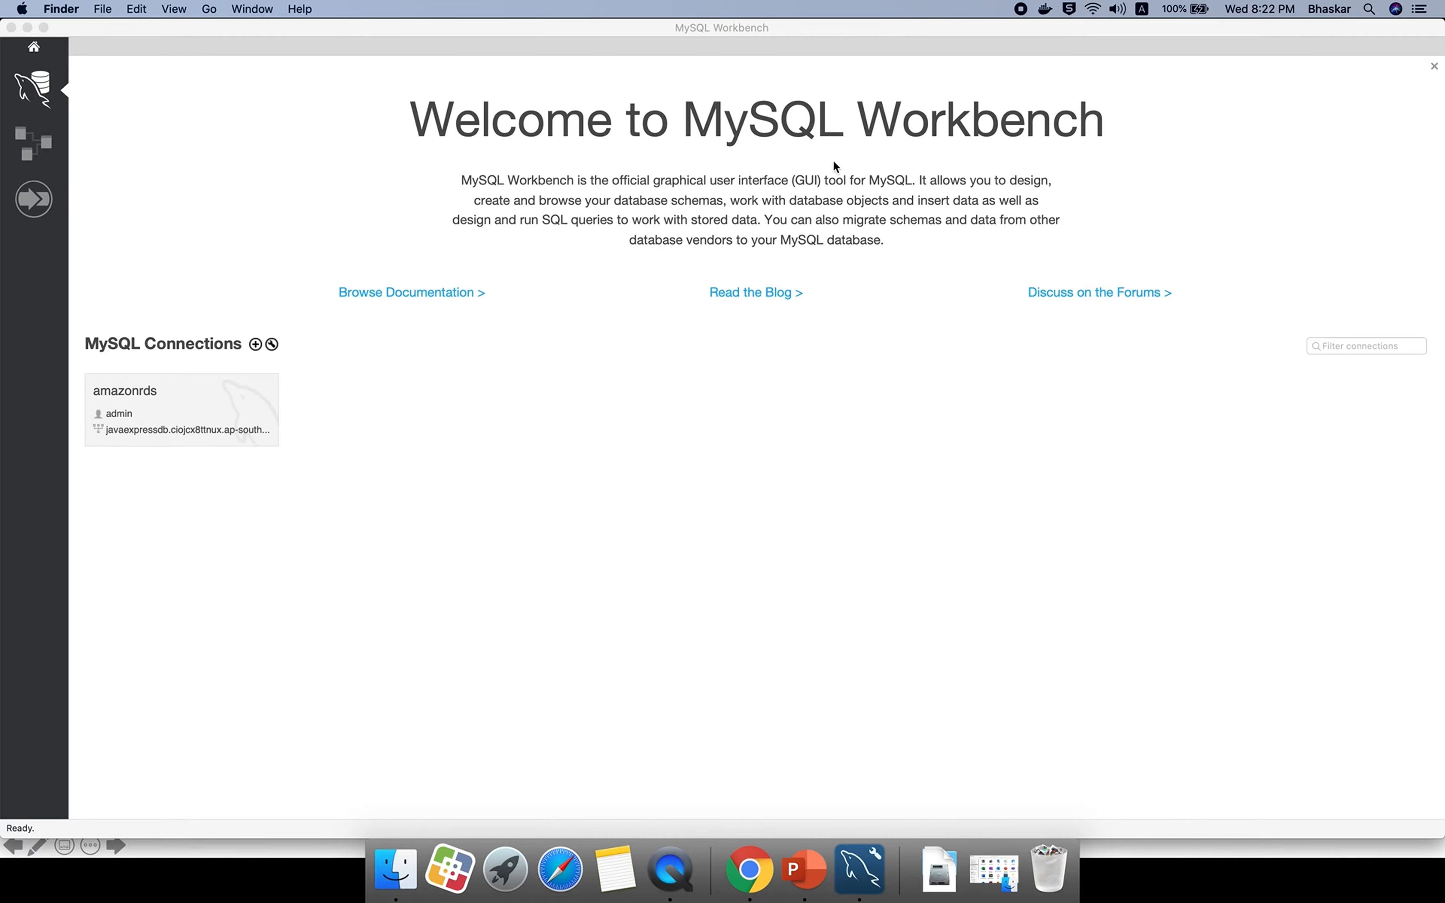
- Dismiss the amazonrds connection menu and start a new MySQL Workbench connection
right_click(247, 414)
click(421, 389)
click(256, 347)
click(256, 347)
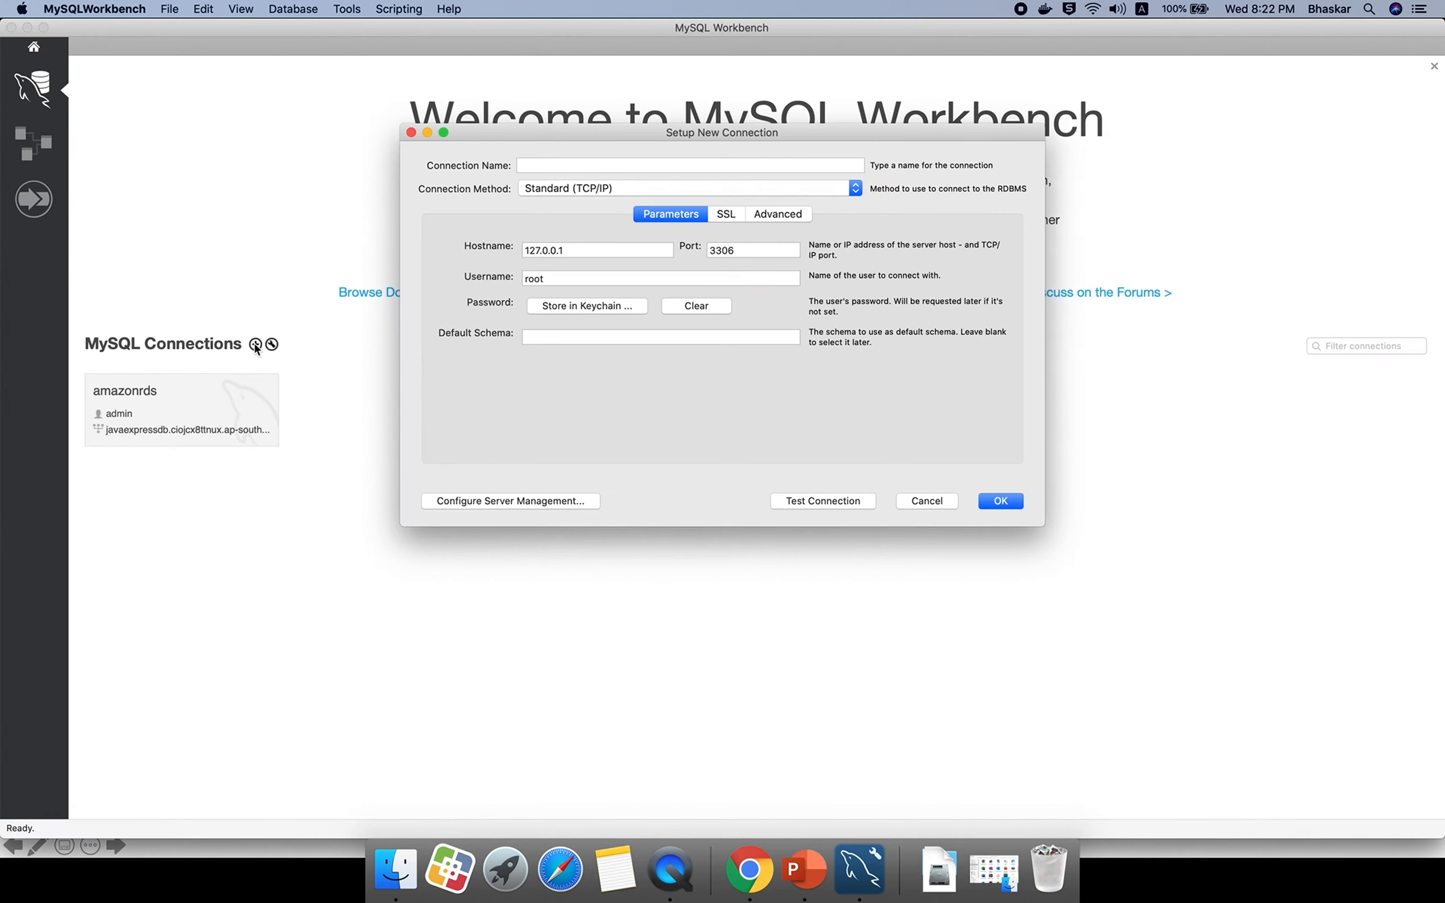
- Name the connection ADMINDB, keep Standard (TCP/IP), and clear the 127.0.0.1 hostname
click(579, 164)
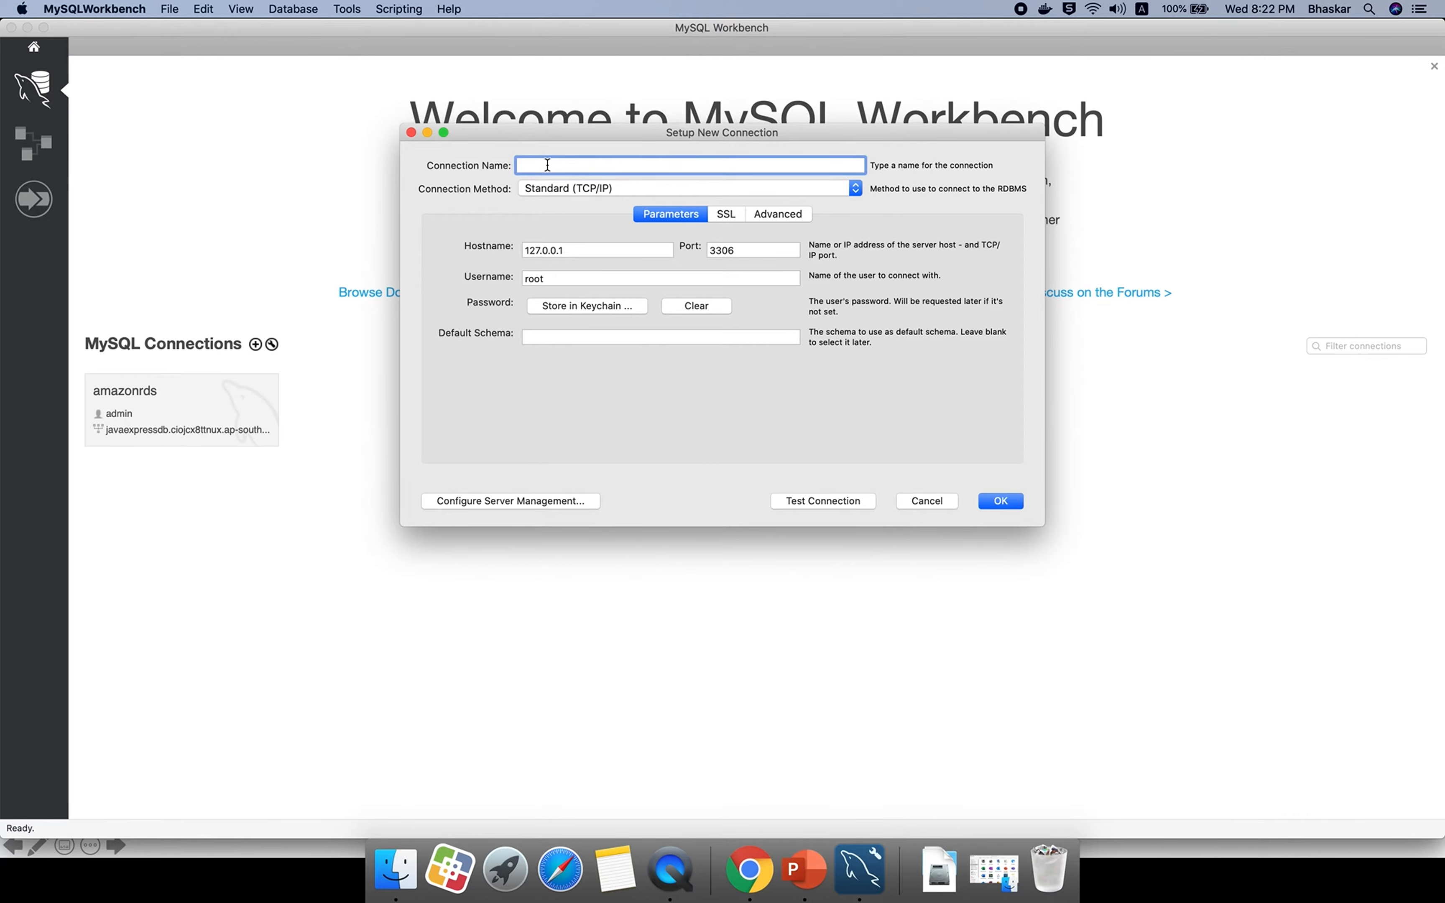
text(adMINDB)
click(574, 188)
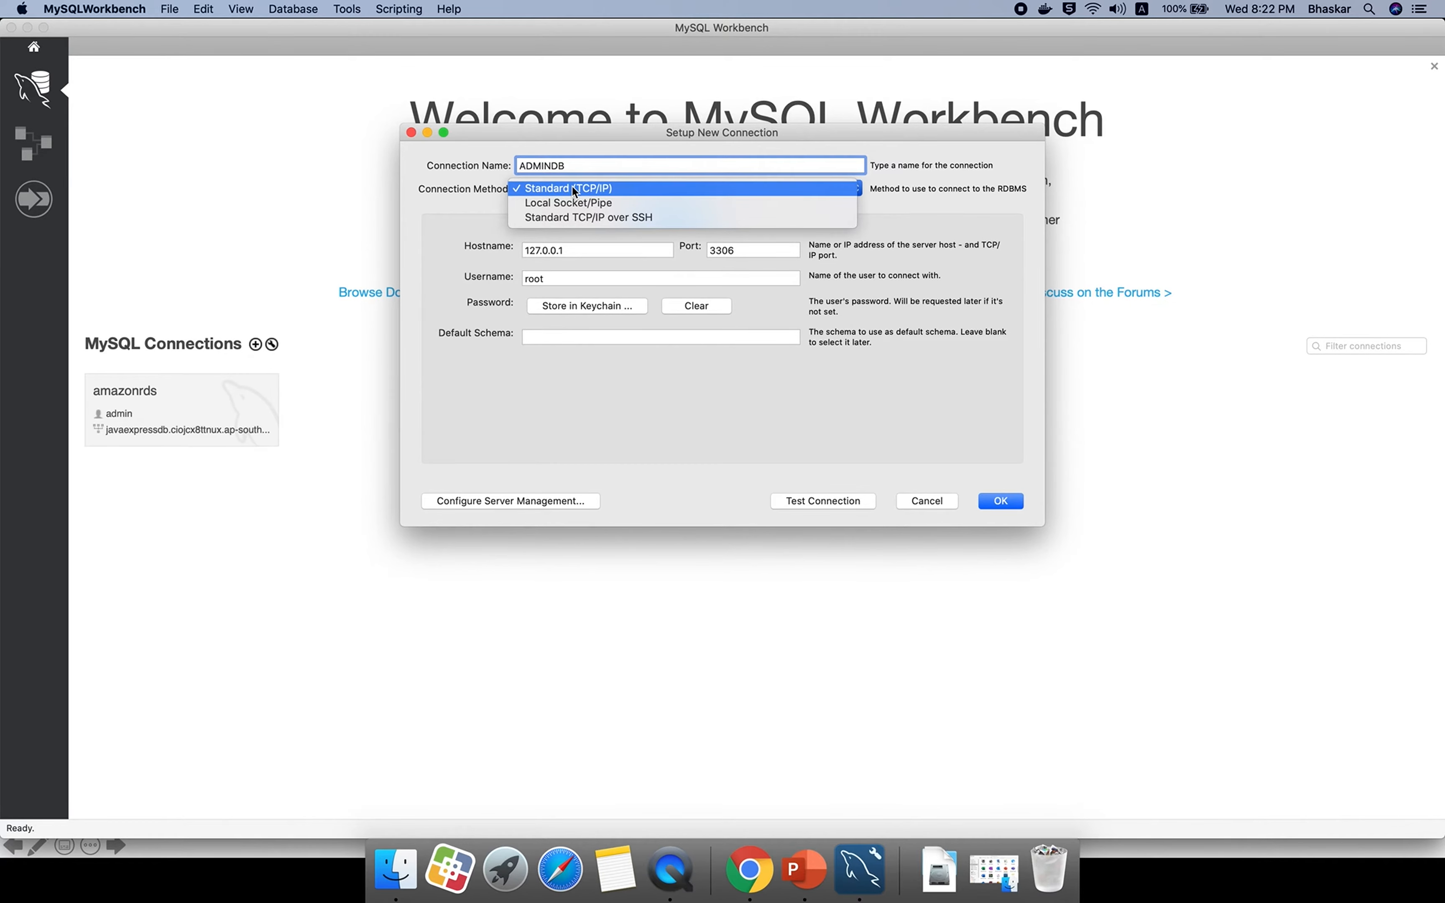
click(573, 188)
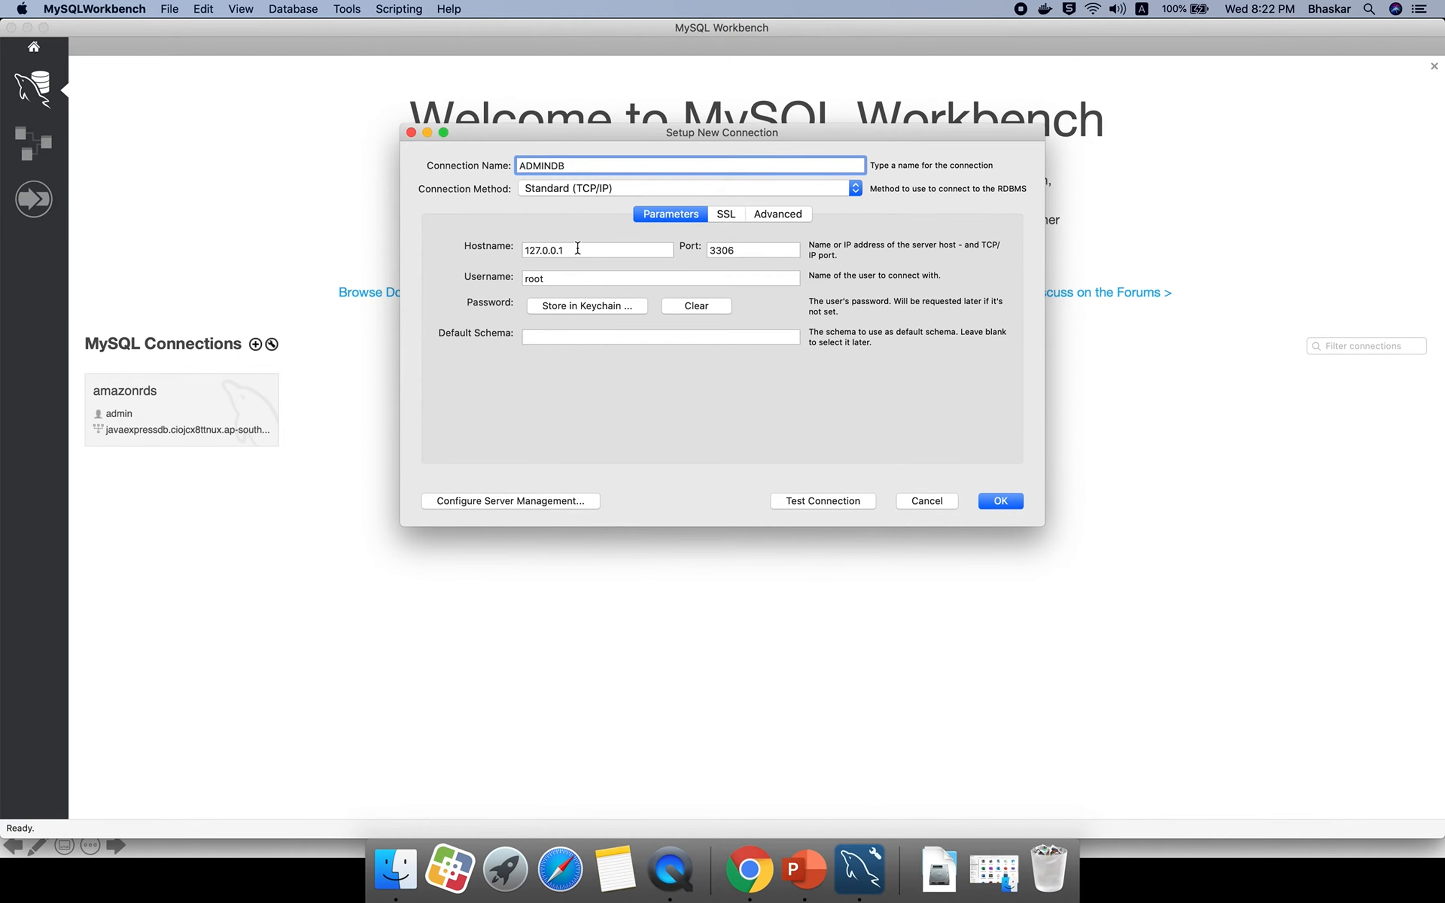
drag(577, 249, 503, 253)
key(BackSpace)
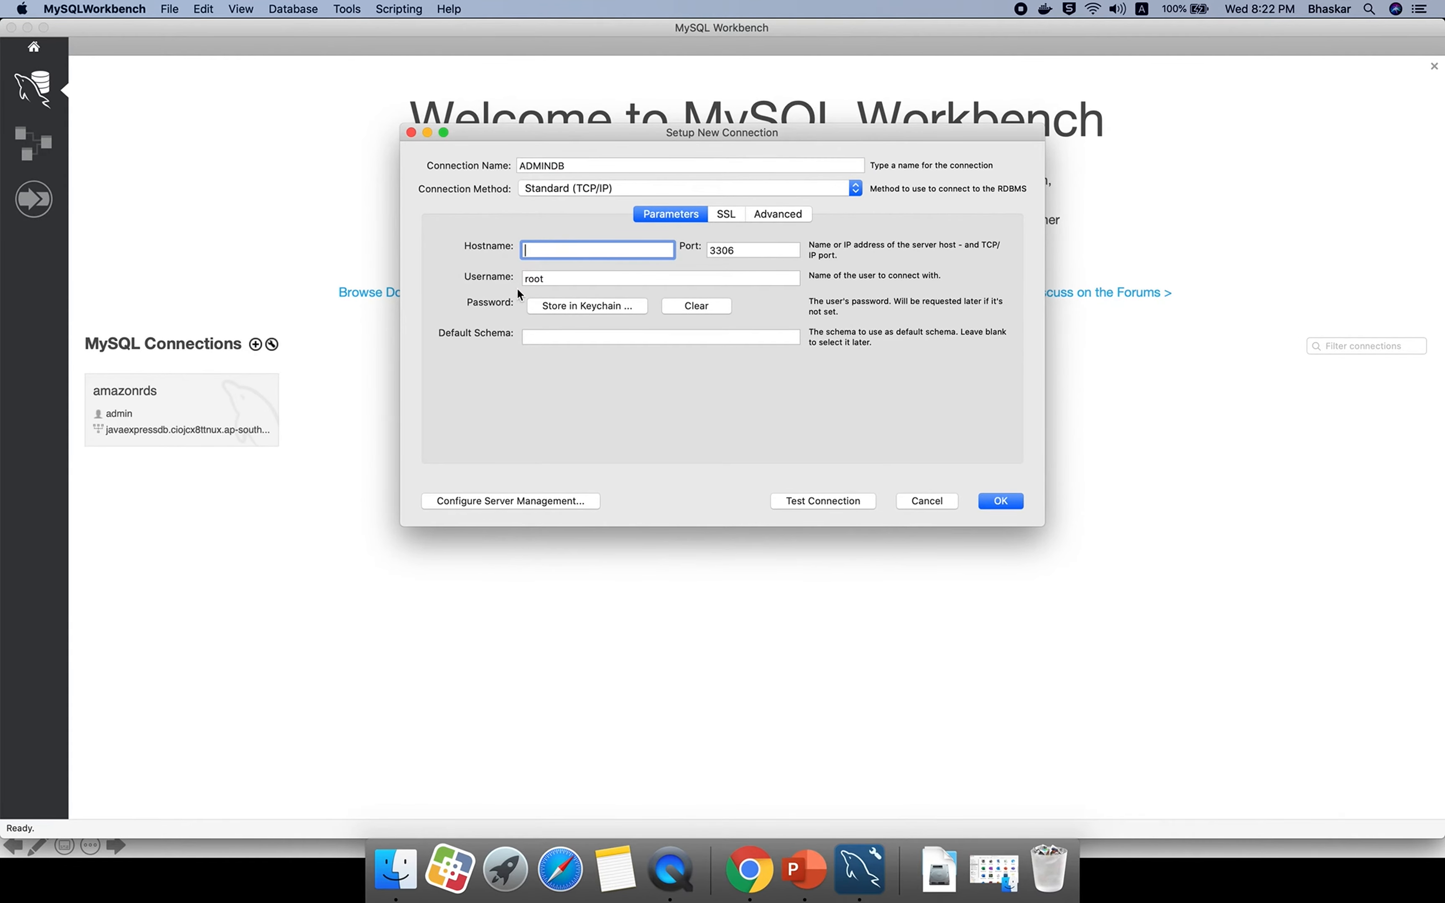
- Refresh the RDS Databases list twice to check statuses, then open the Sqlectron-1.30.0.dmg download
click(741, 867)
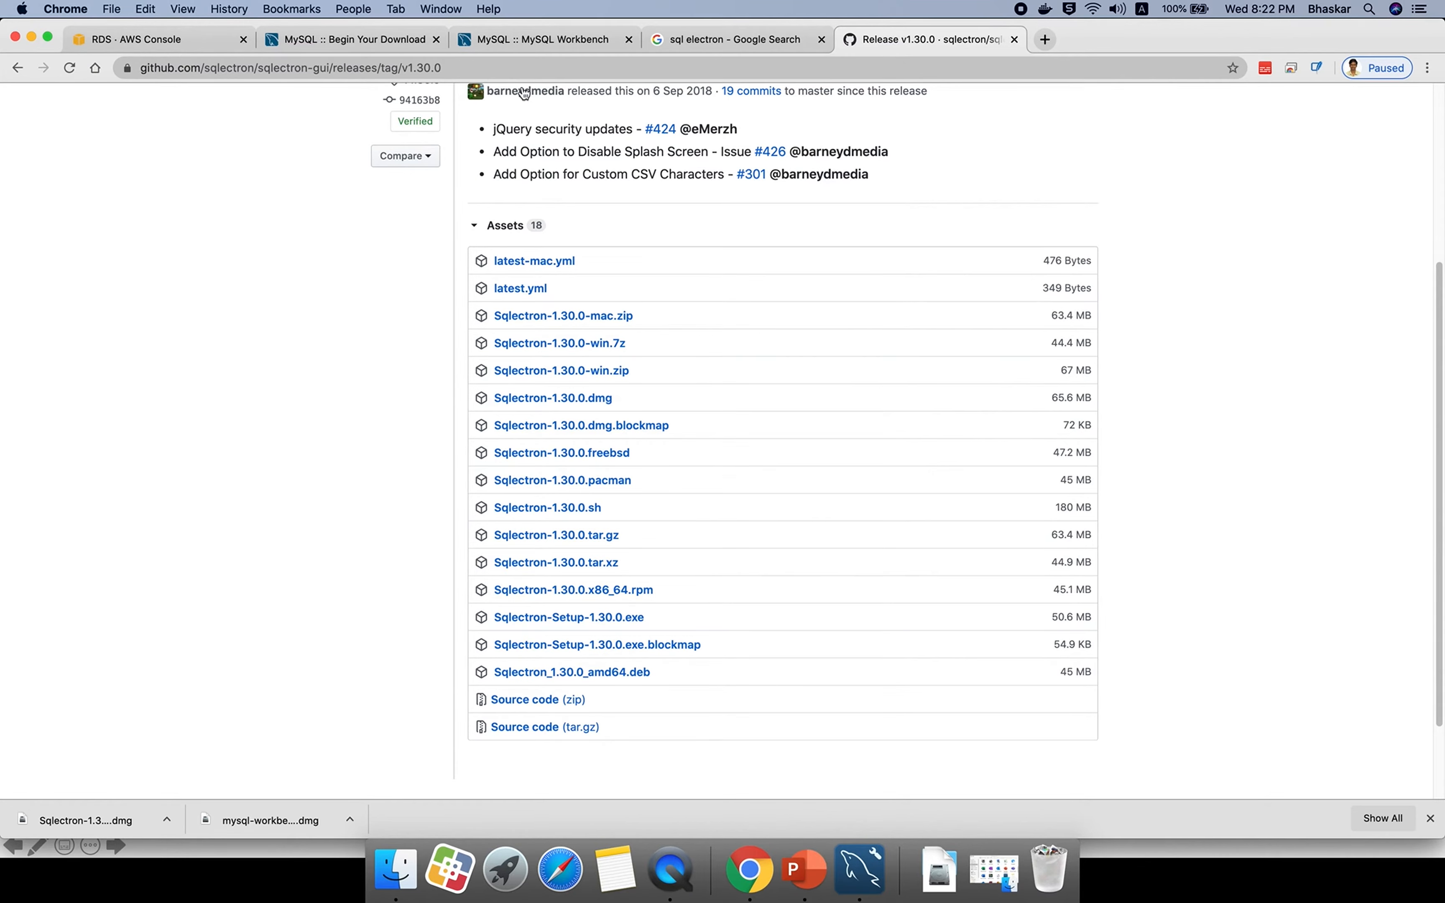
click(373, 48)
click(200, 49)
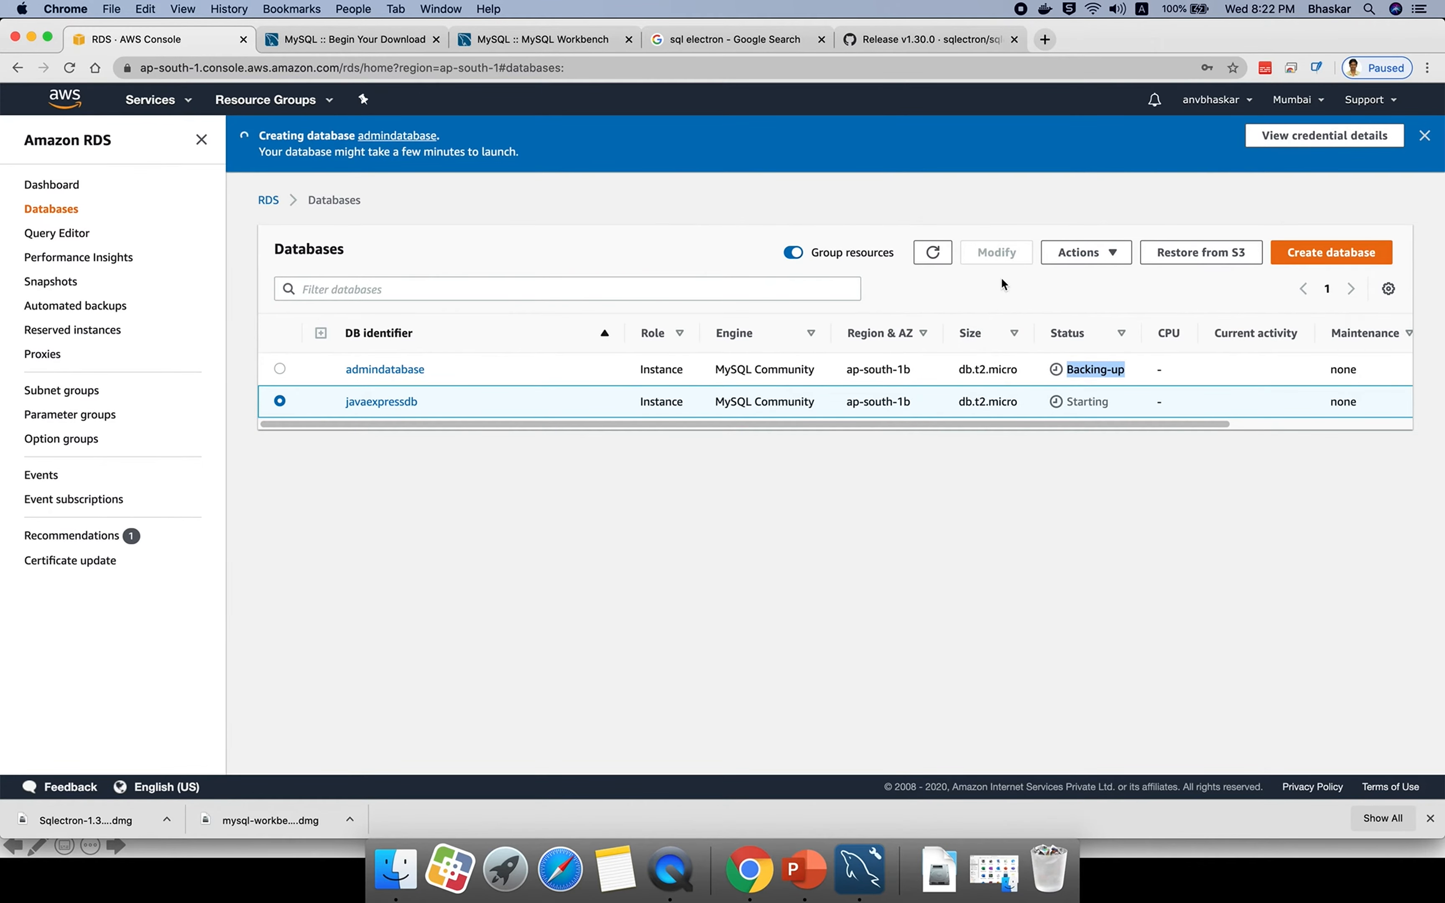
click(931, 254)
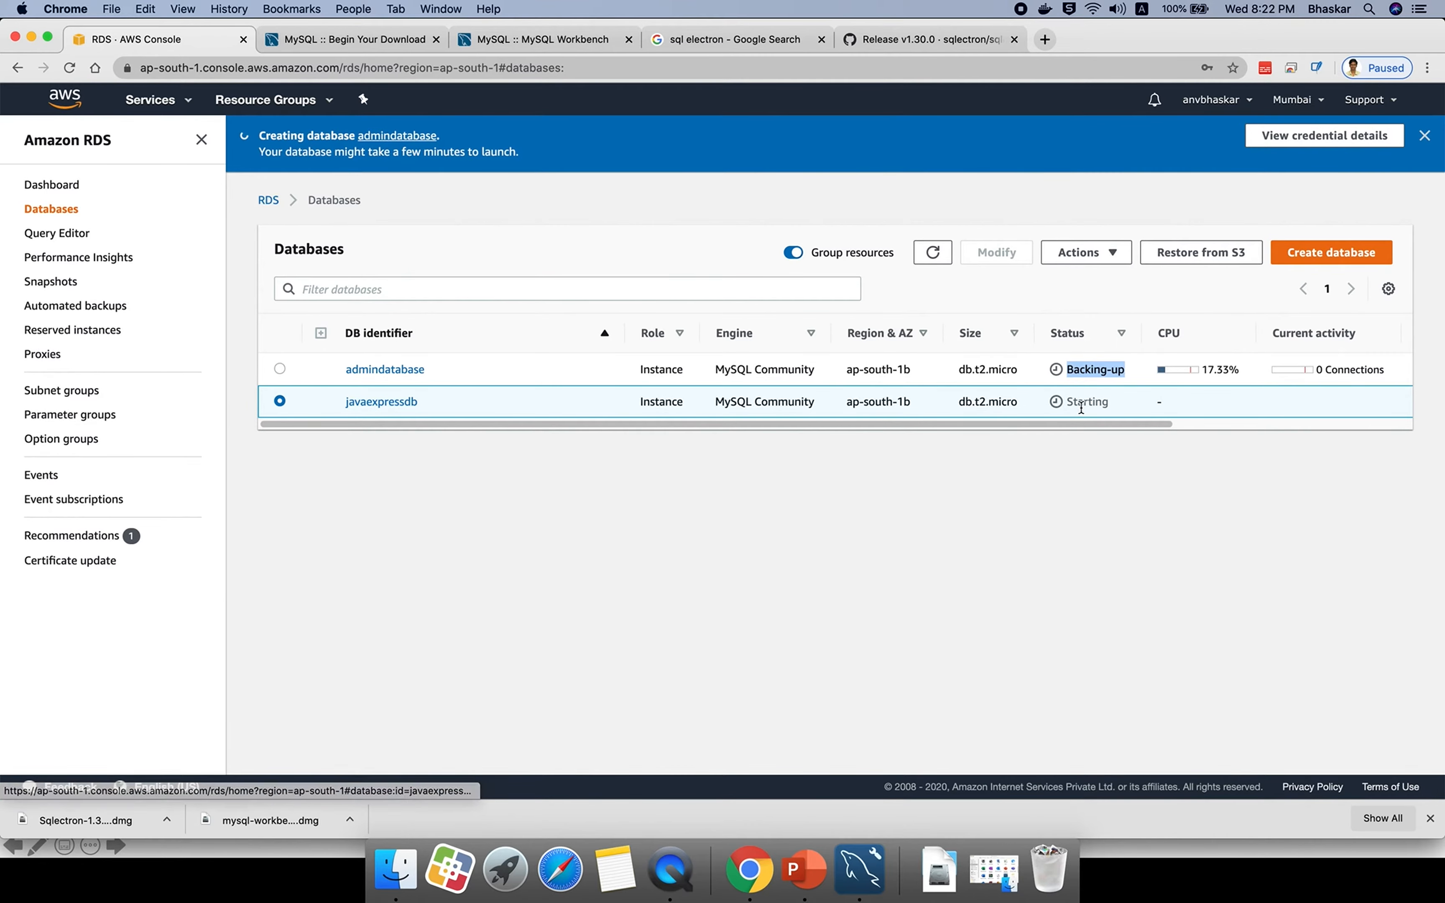
drag(1067, 402, 1138, 399)
click(1138, 400)
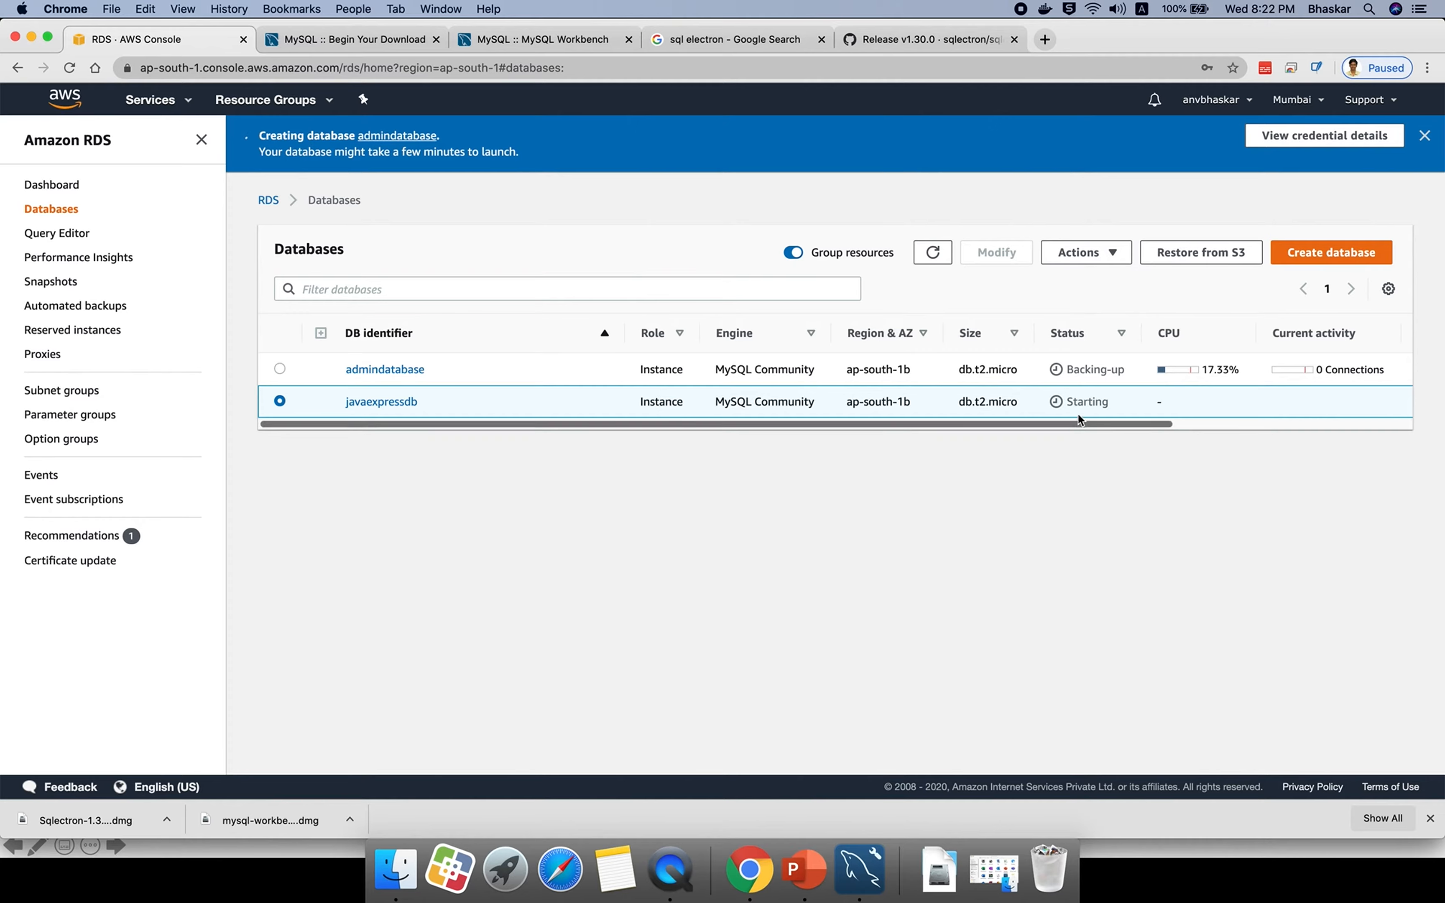
click(933, 264)
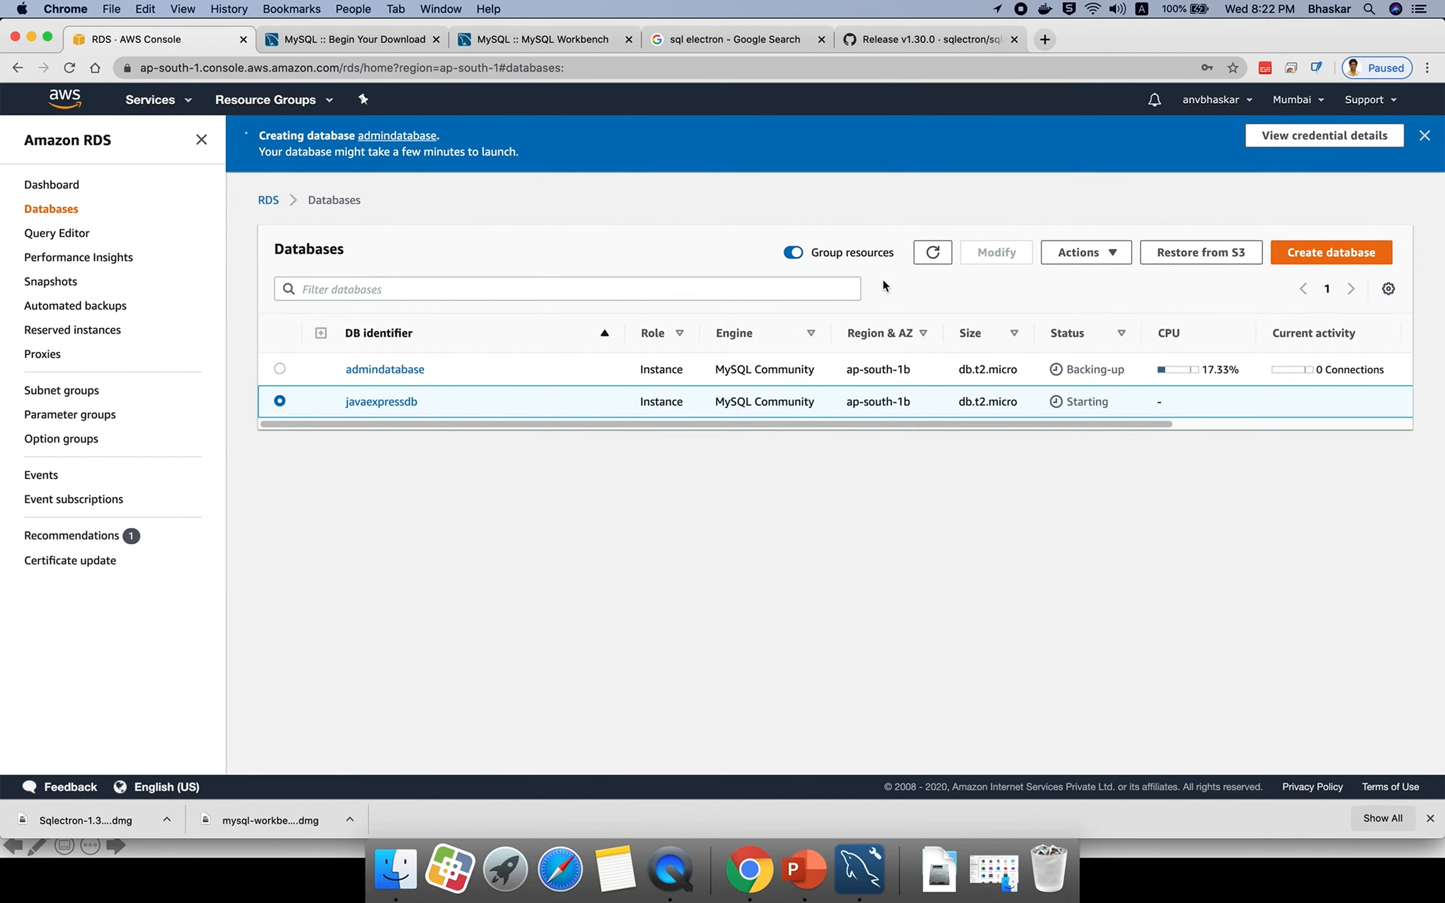
click(97, 825)
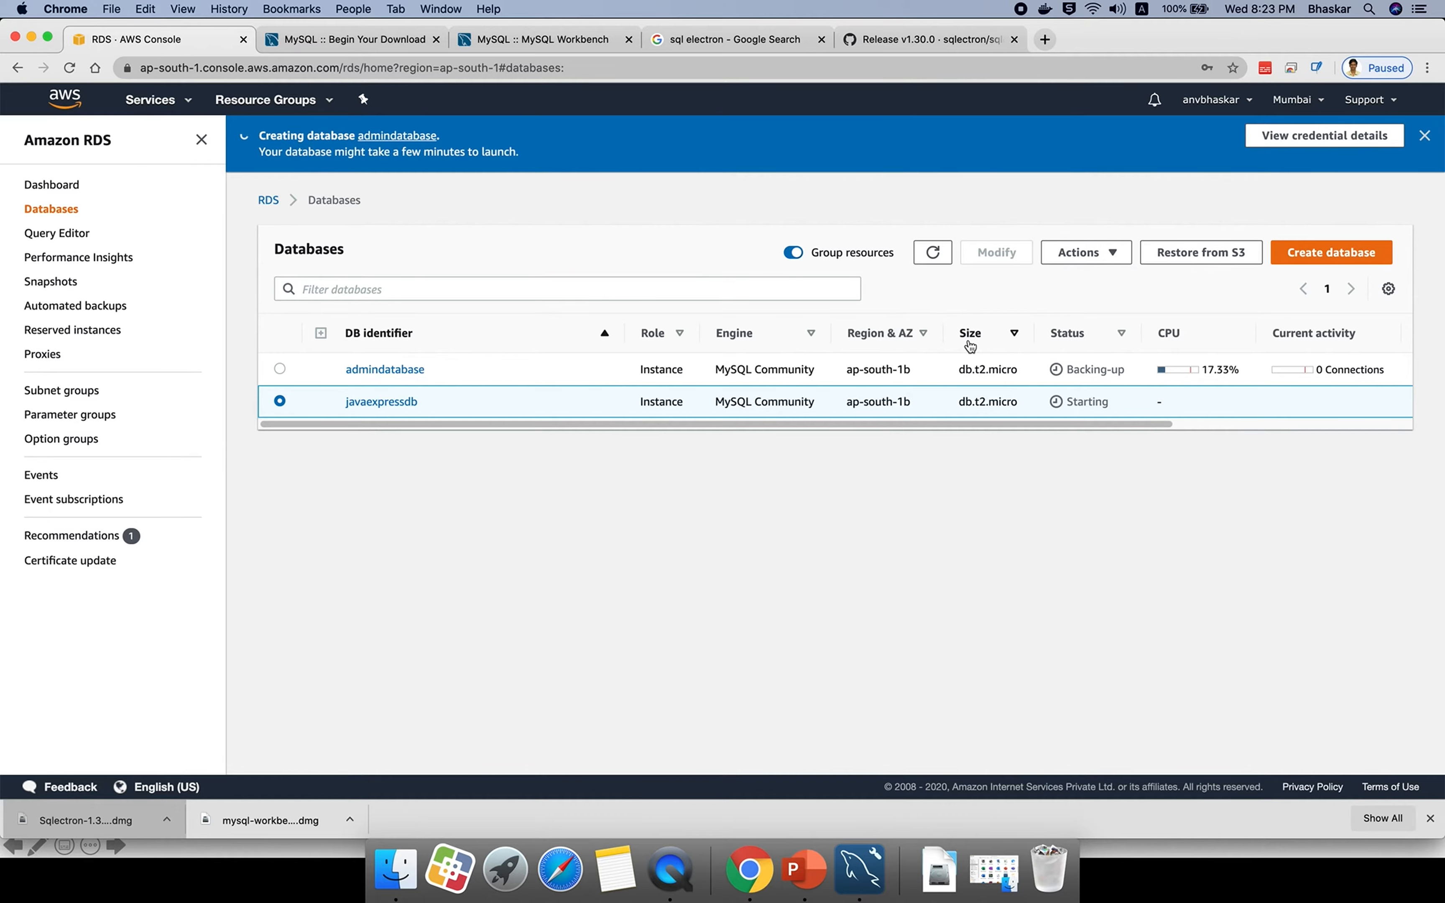
- Copy Sqlectron from the disk image into the Applications folder
drag(481, 305, 677, 310)
double_click(676, 308)
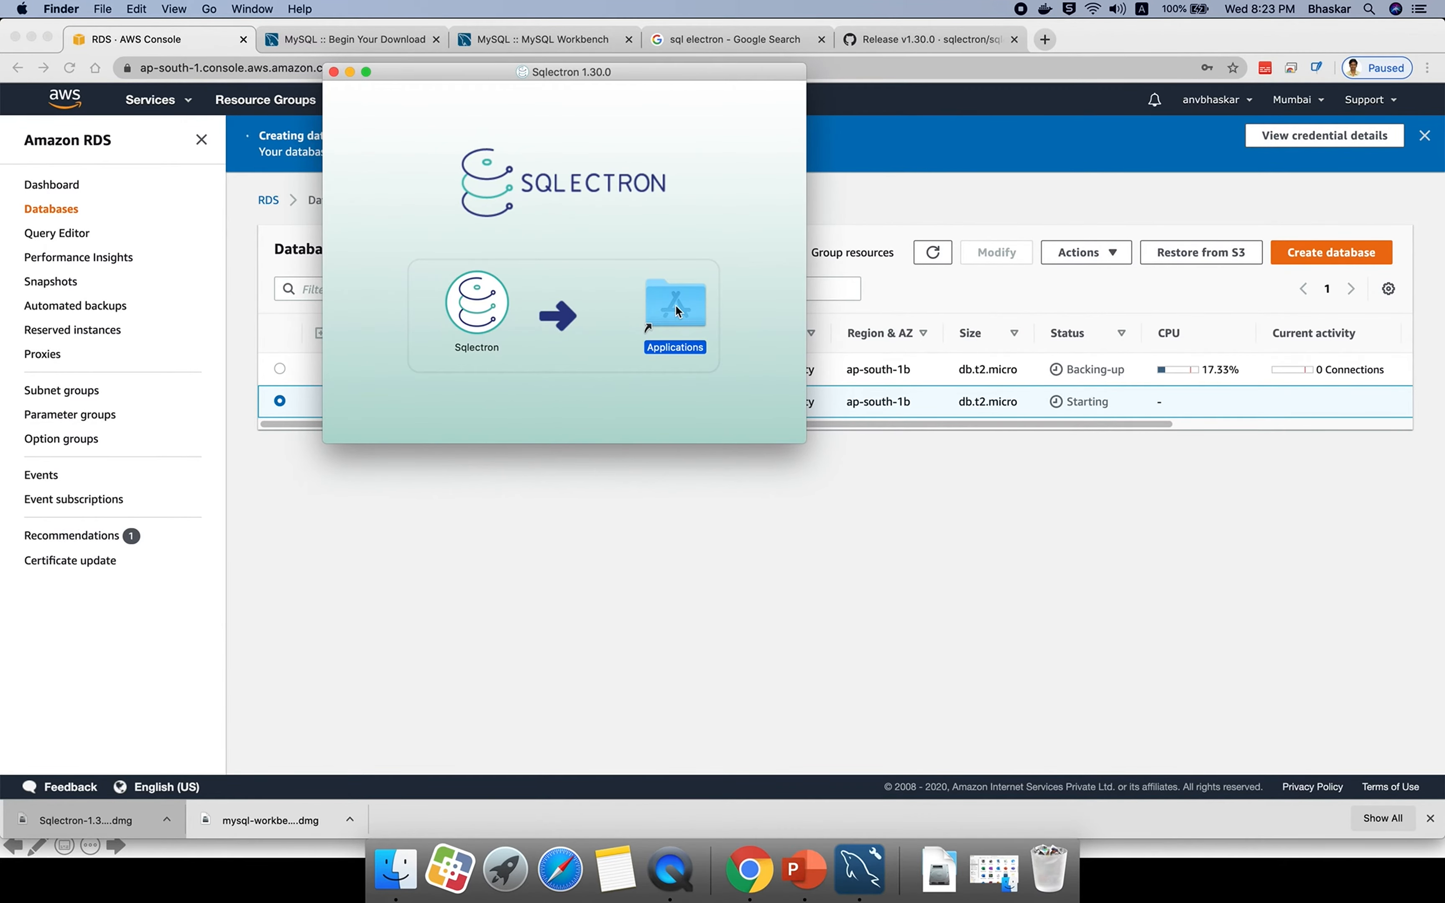
scroll(659, 399, down, 5)
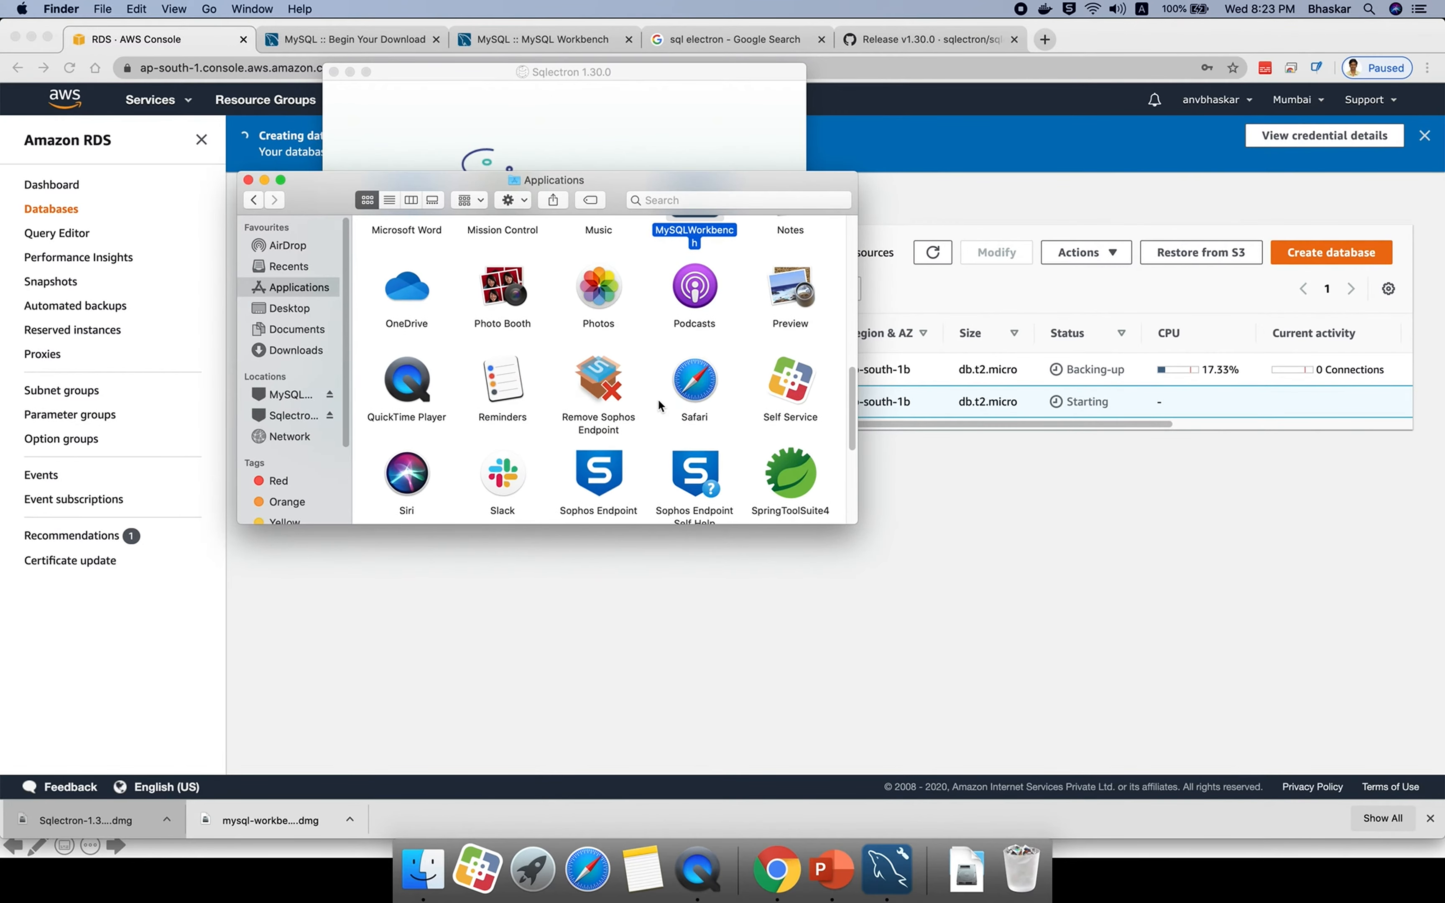
- Launch Sqlectron, close the installer window, and allow the downloaded app to open
click(499, 156)
click(491, 293)
double_click(491, 293)
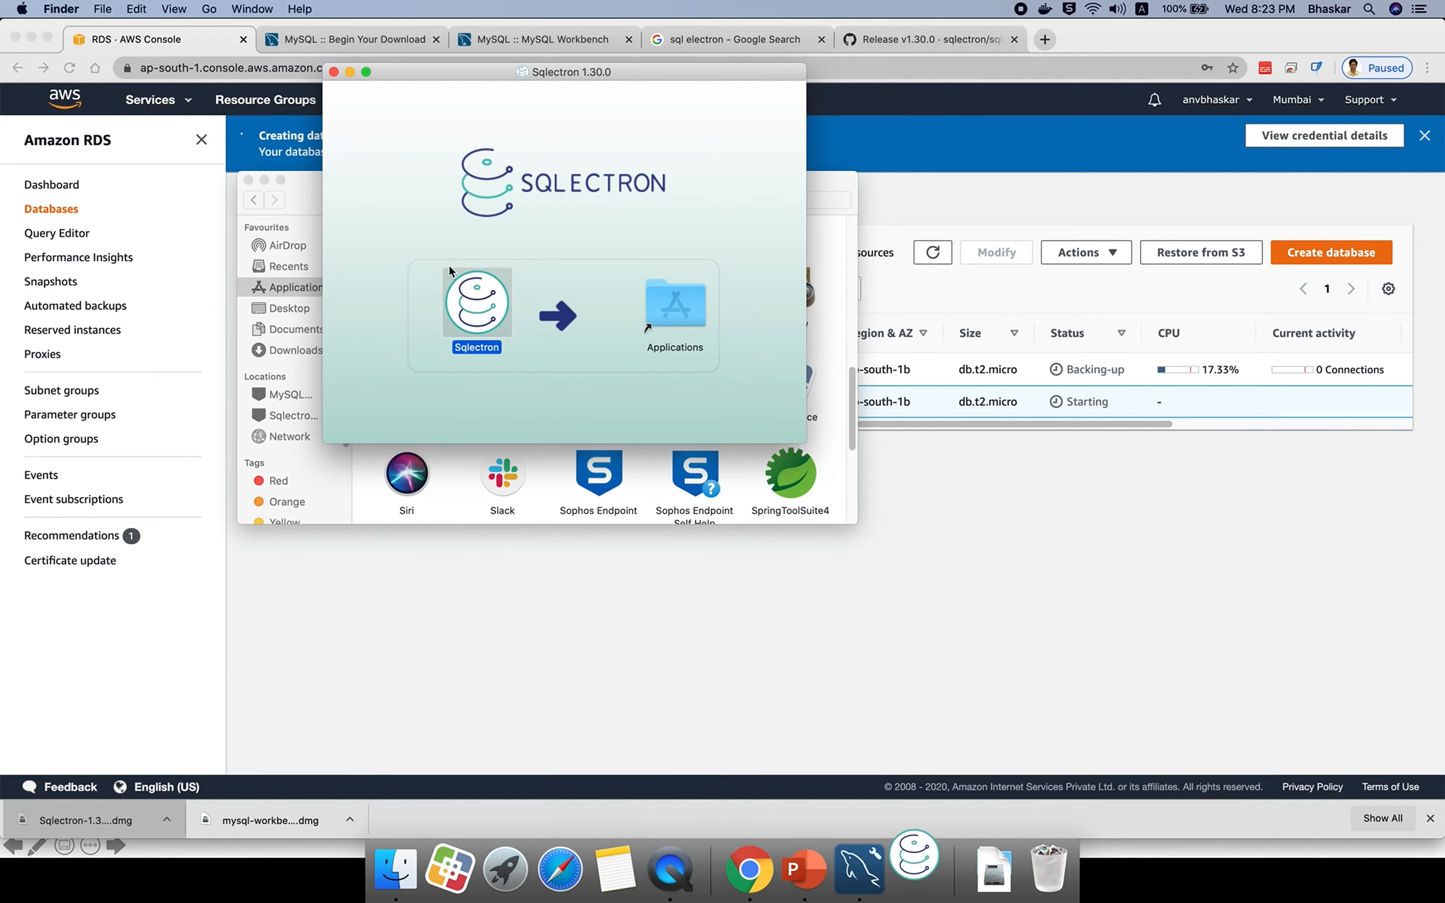
click(335, 71)
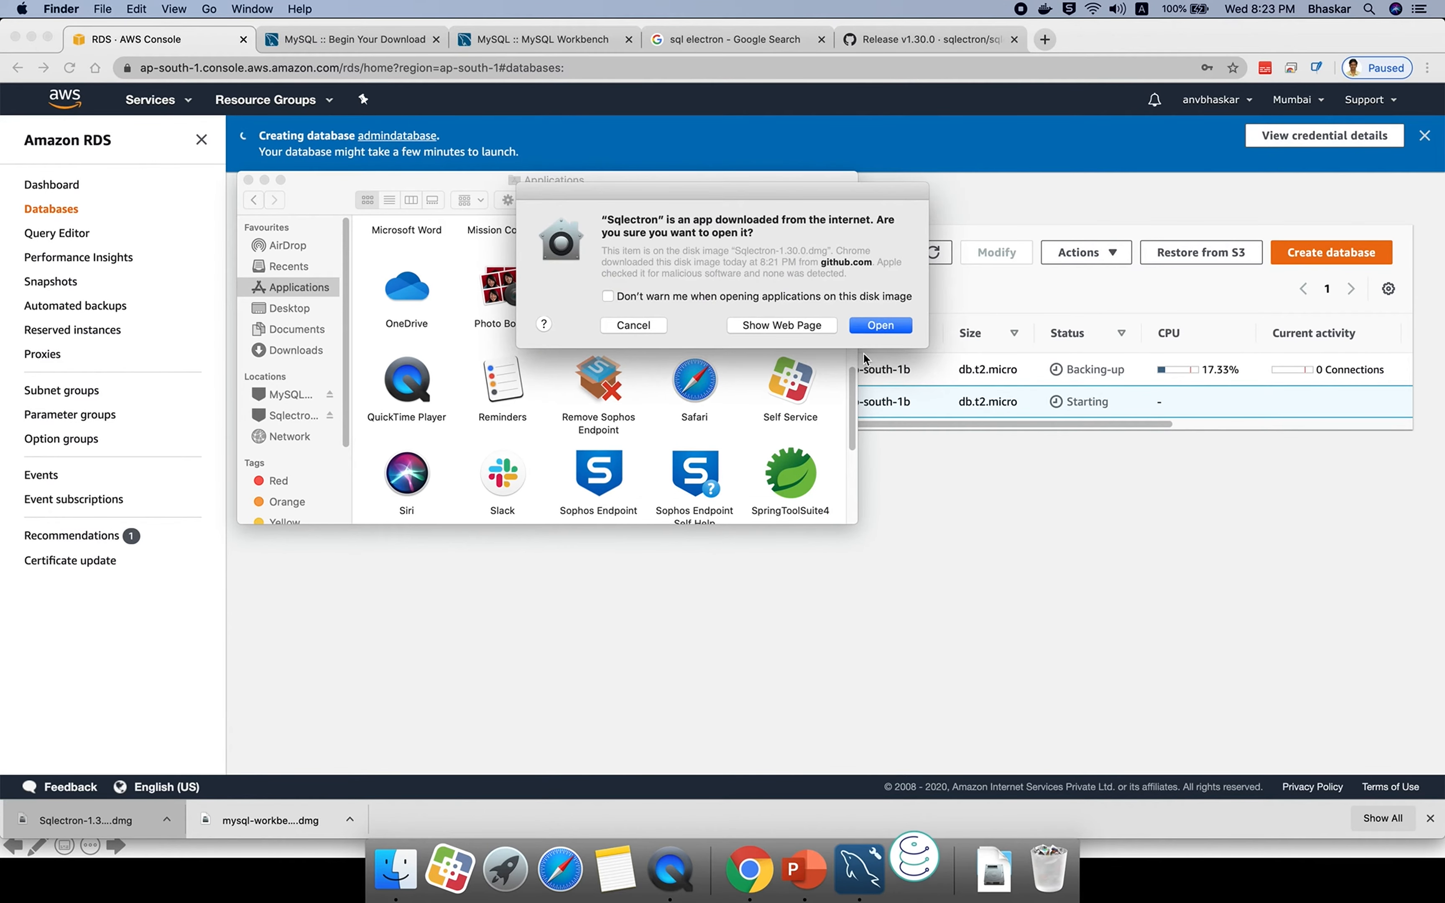
click(880, 325)
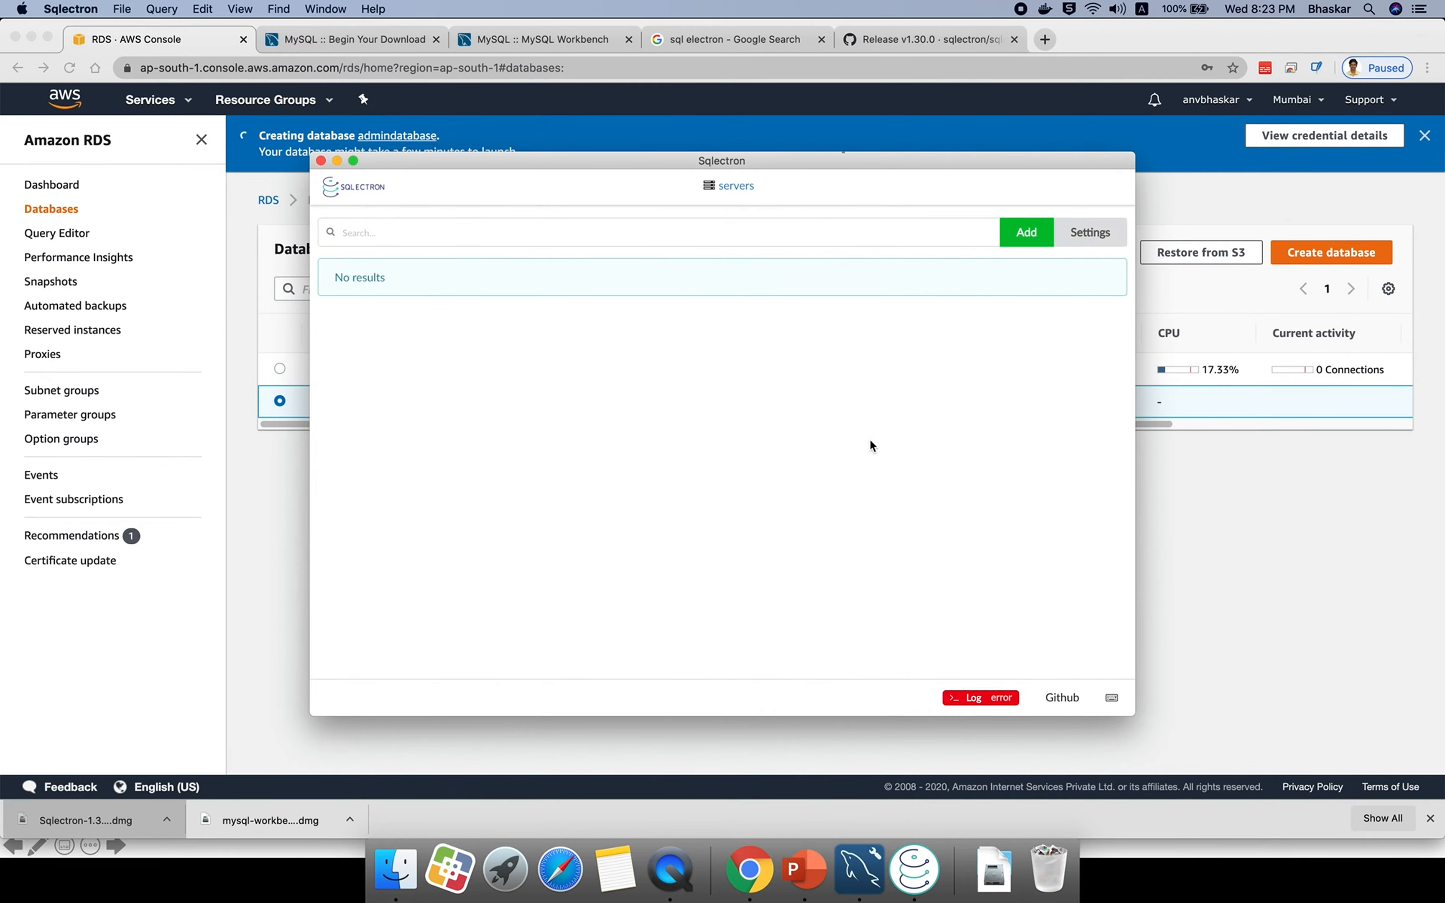
- Start a new Sqlectron server entry and view database types, then return to the RDS Databases page
click(1026, 230)
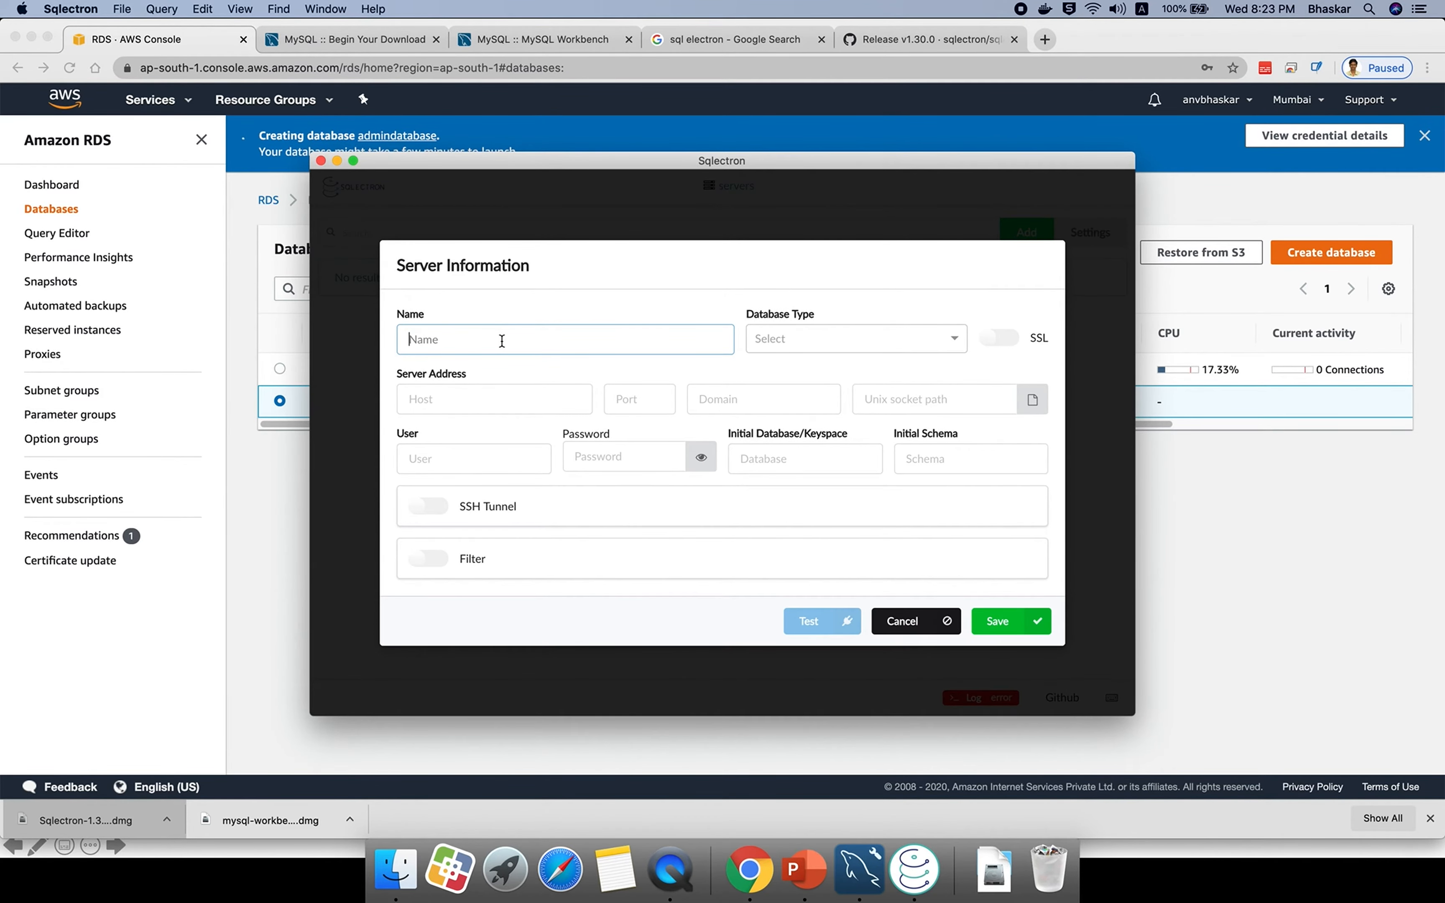
click(767, 339)
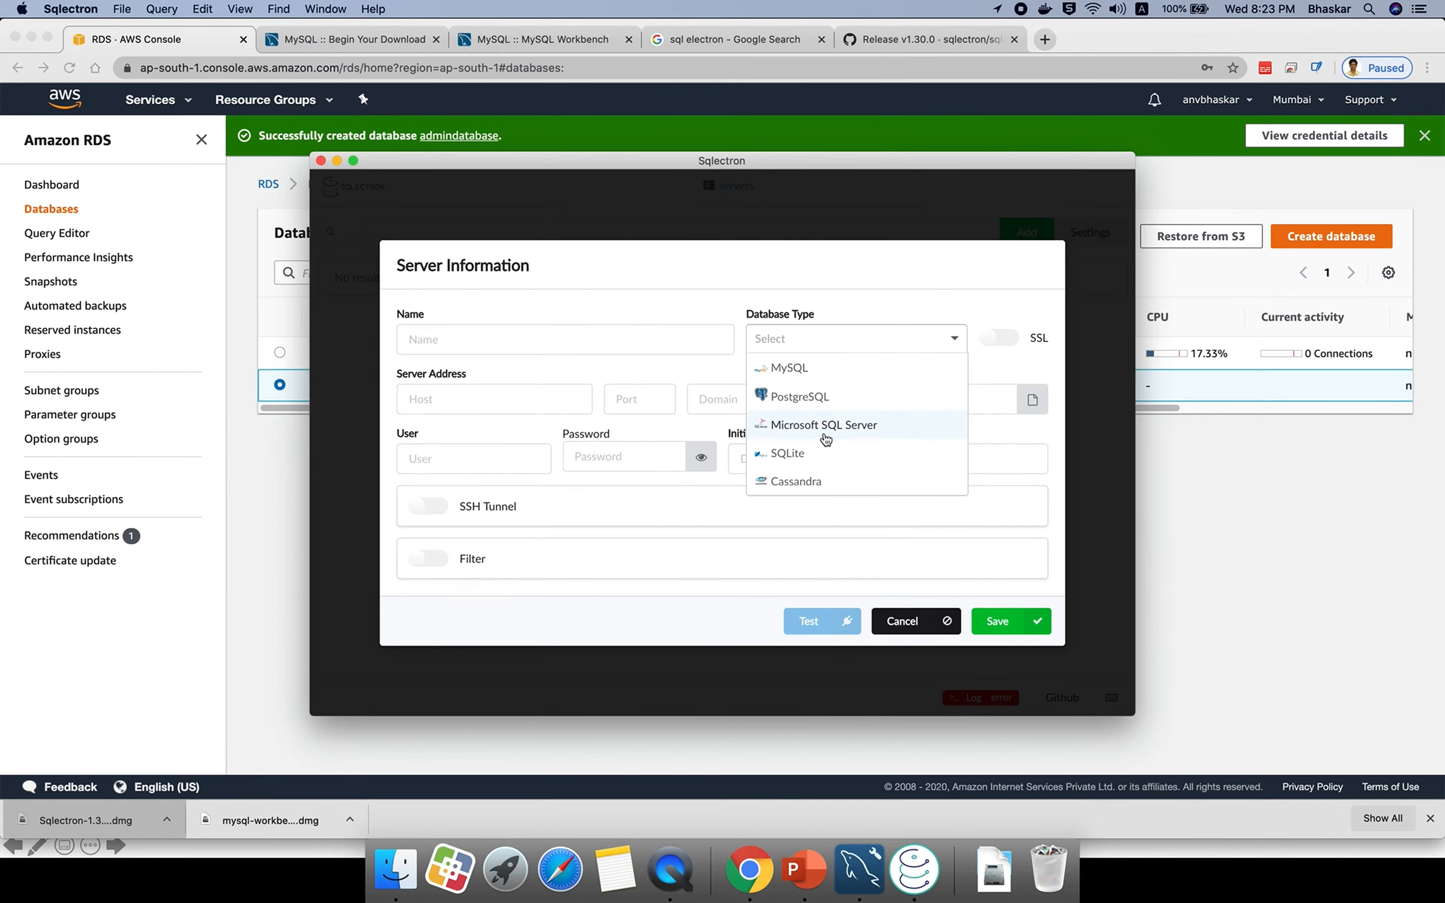
click(266, 335)
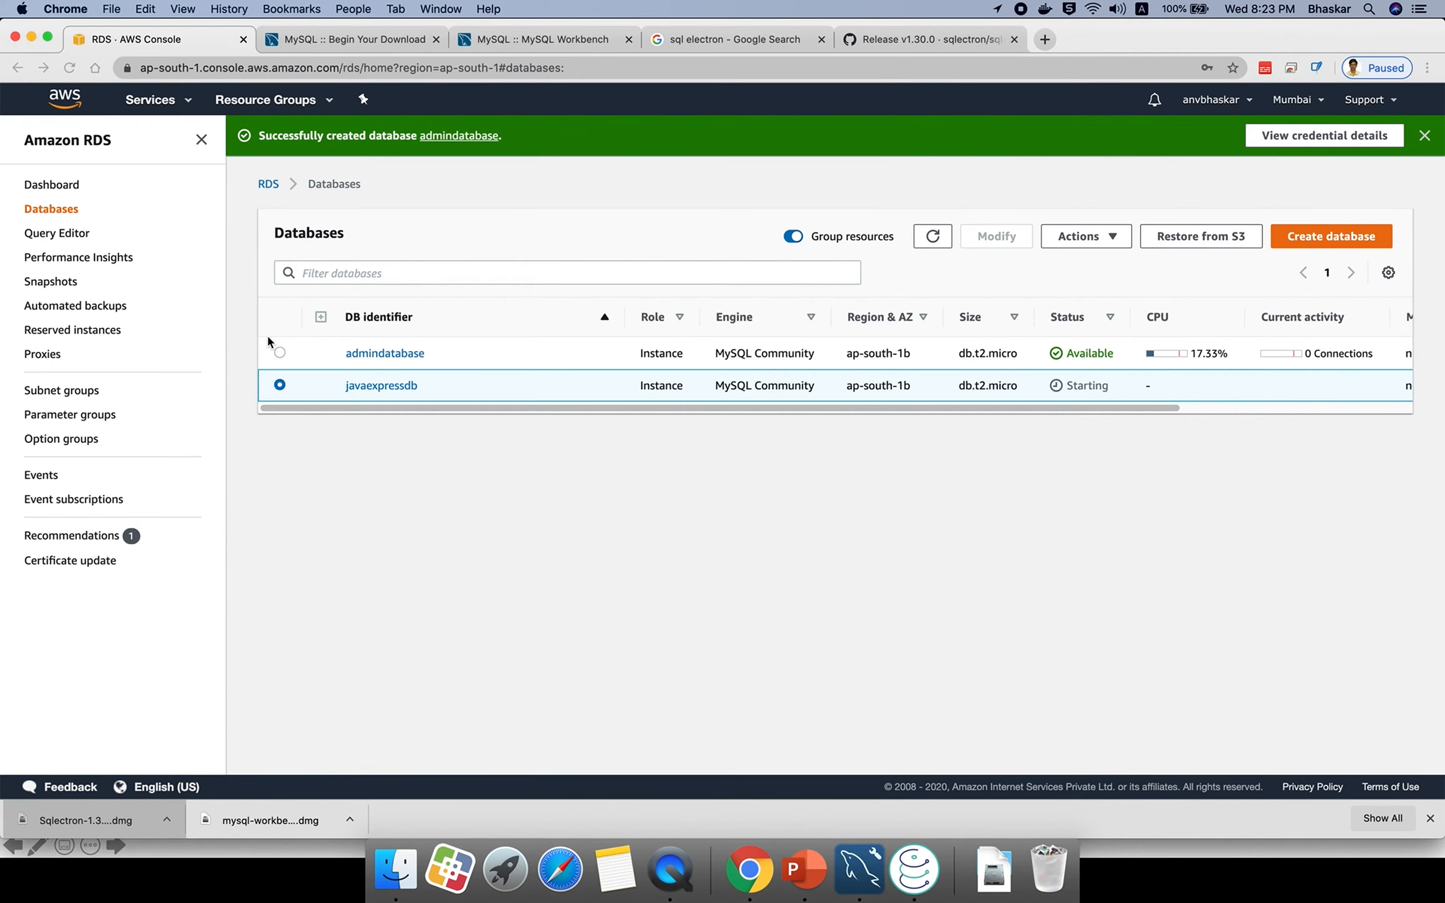
- Refresh the Databases list and open the admindatabase details page
click(929, 237)
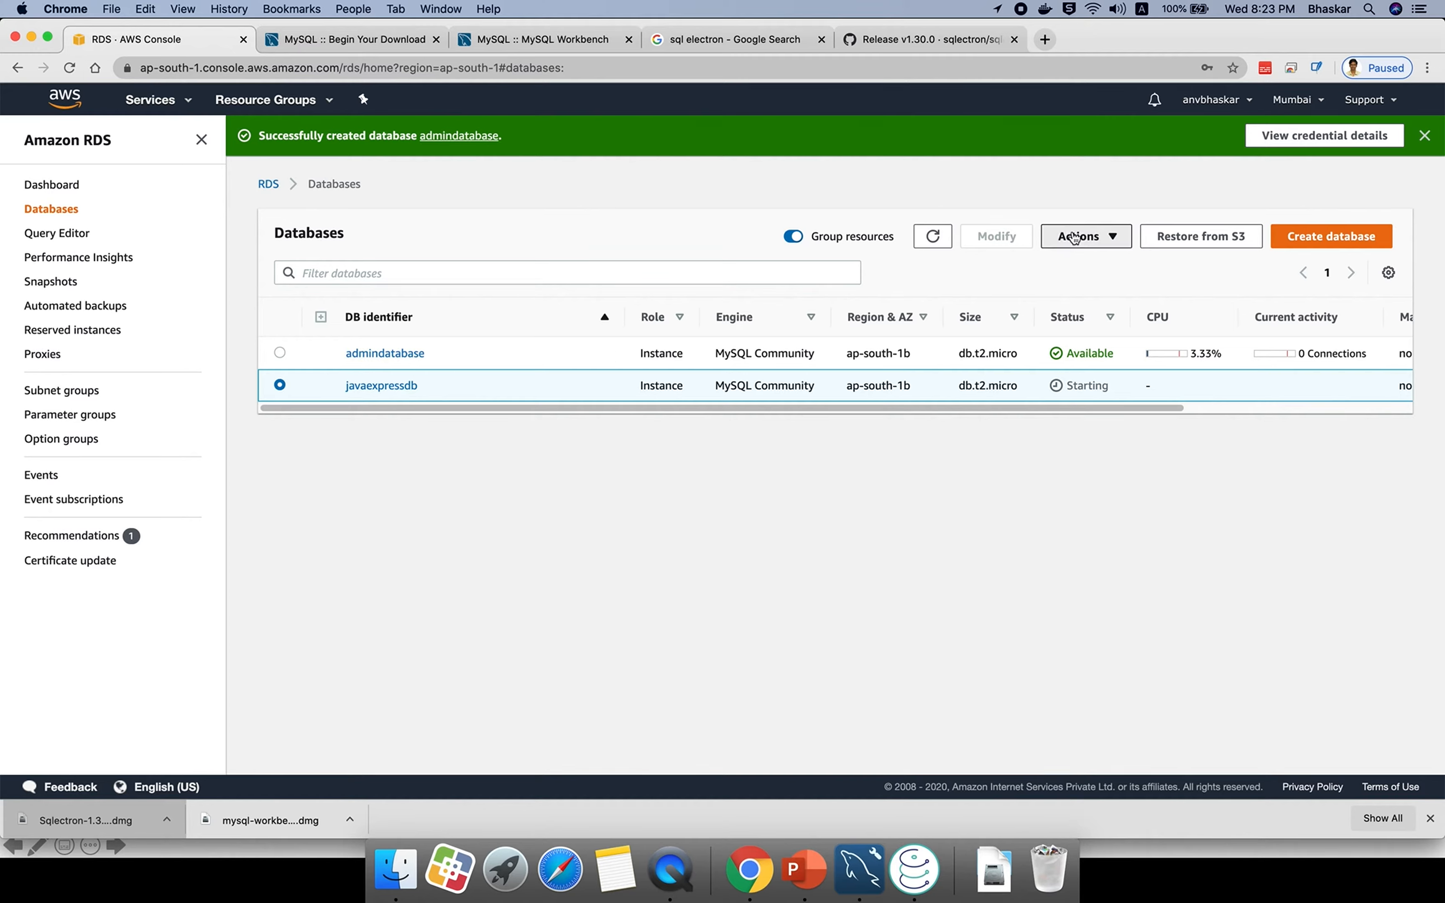
click(1054, 237)
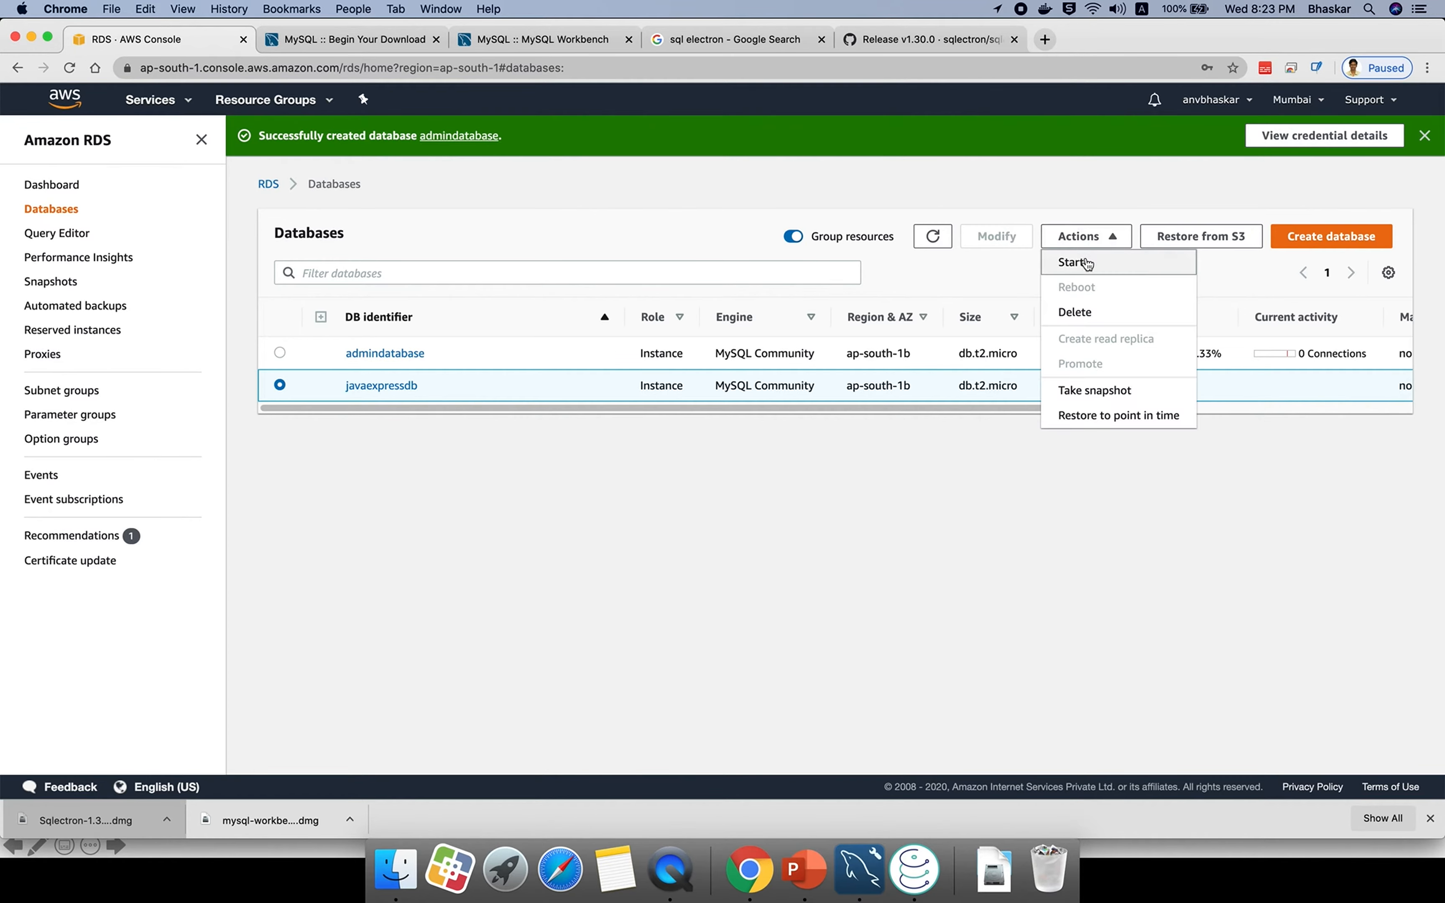
click(279, 353)
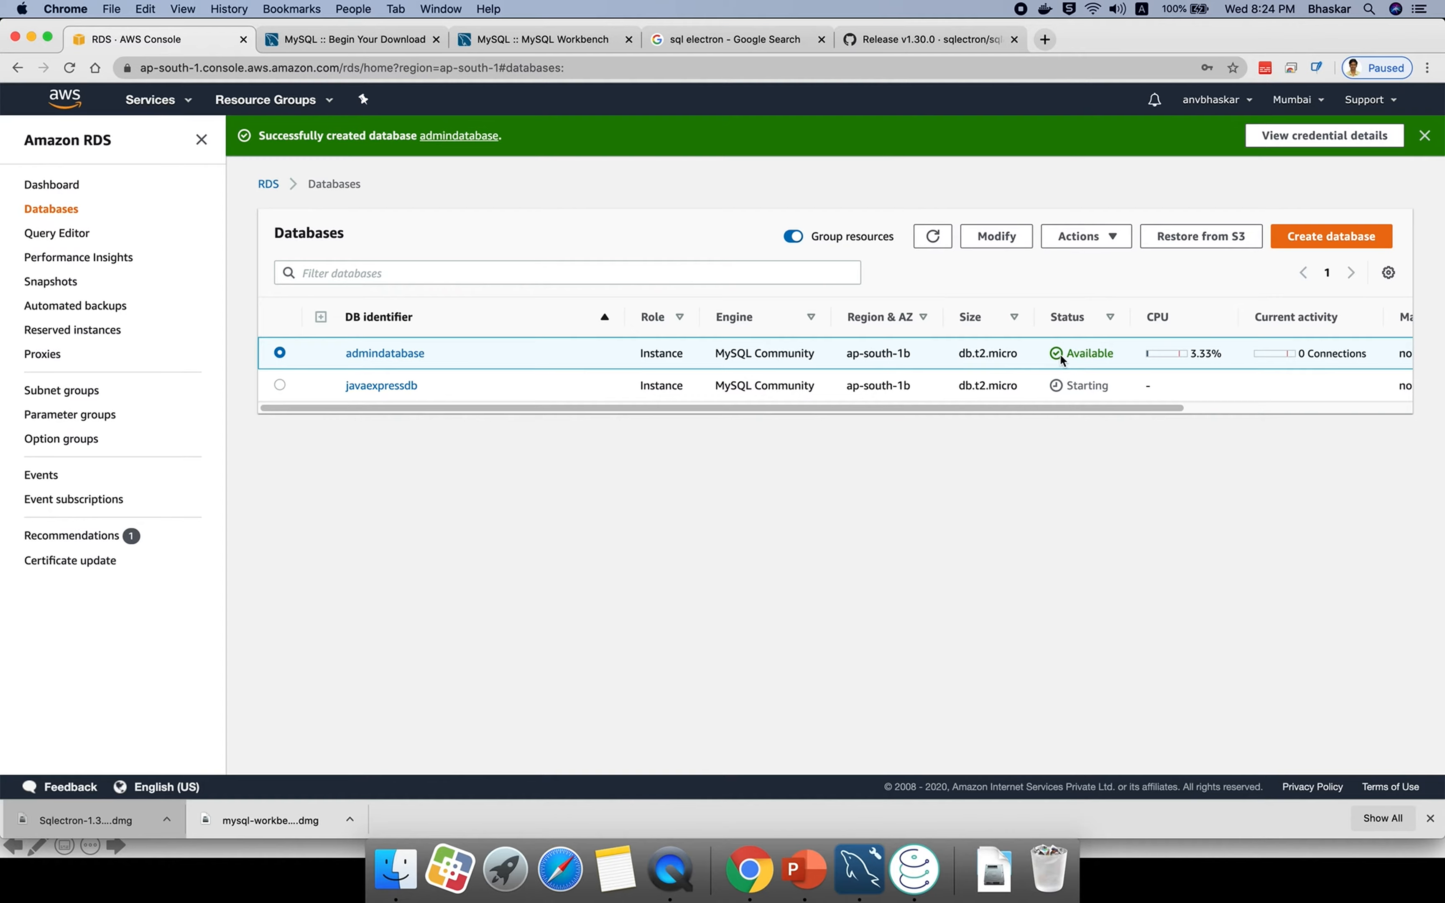
click(375, 355)
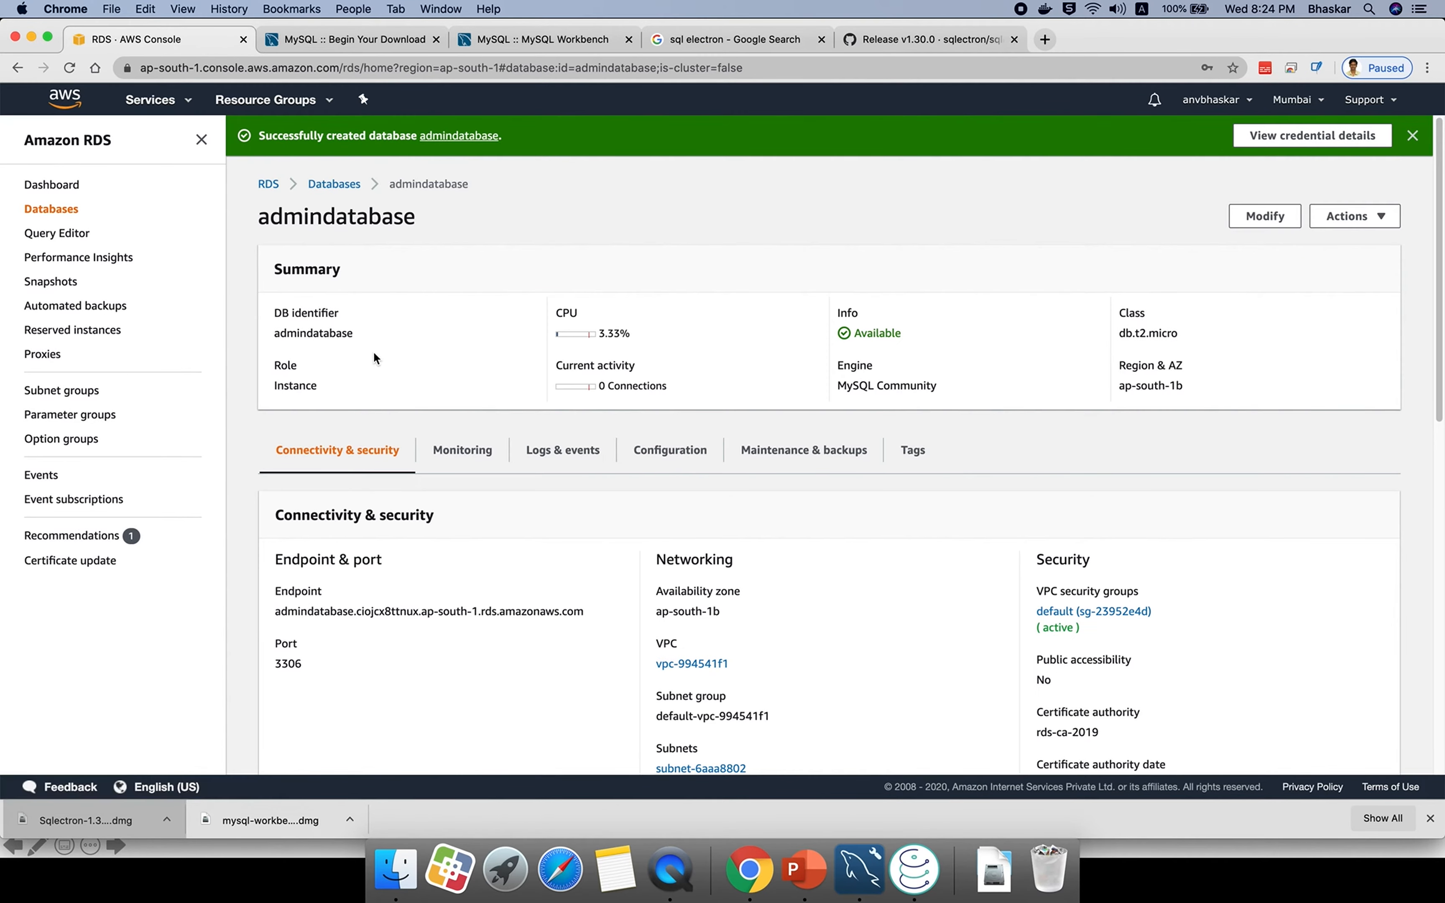
- Copy admindatabase's endpoint address from the Connectivity & security section
scroll(412, 385, down, 4)
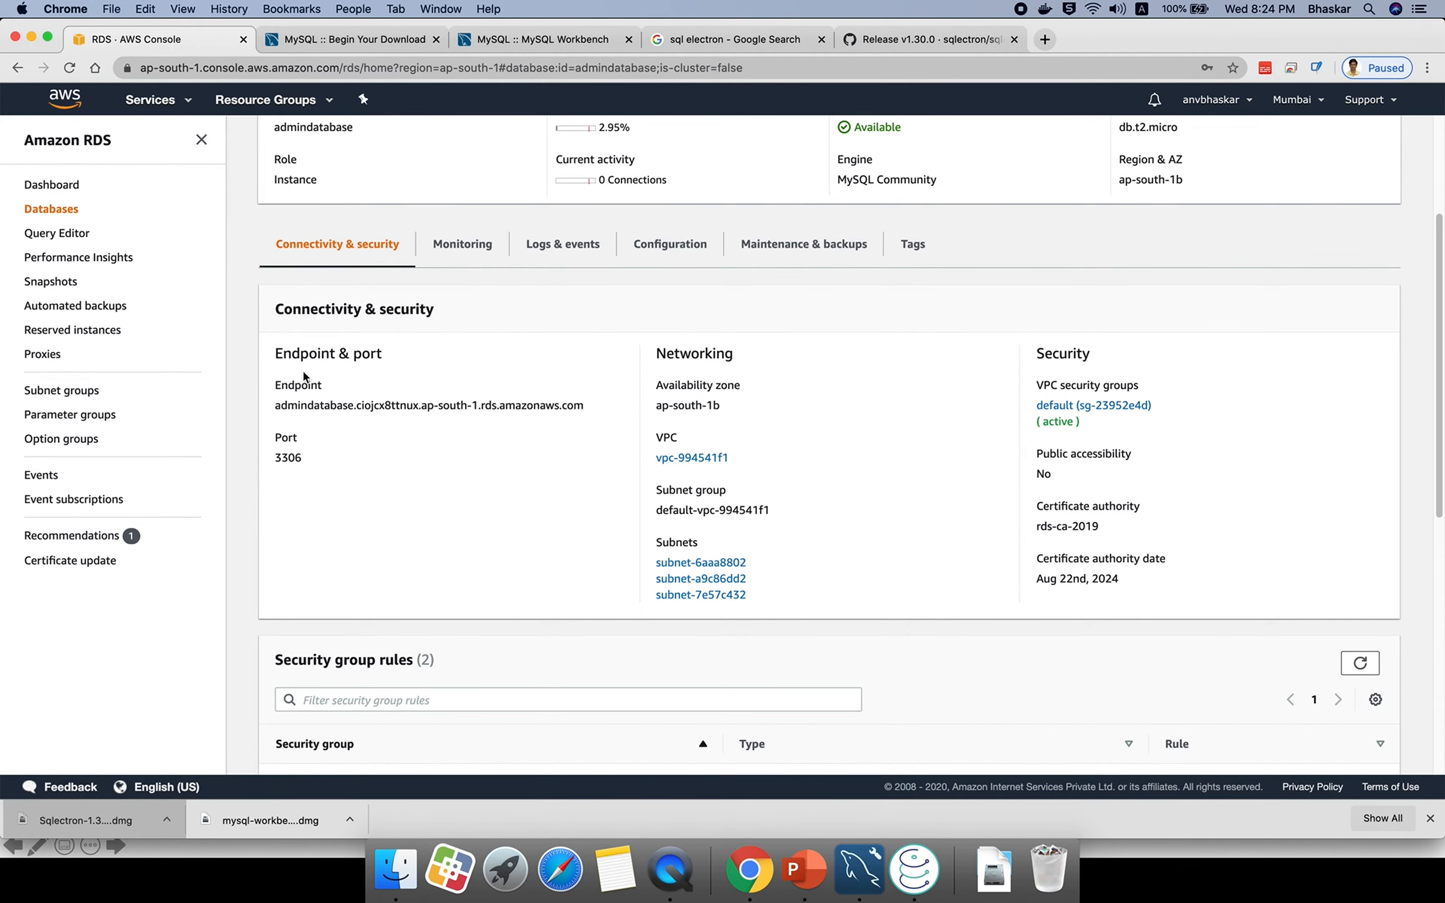
drag(274, 404, 590, 409)
right_click(564, 405)
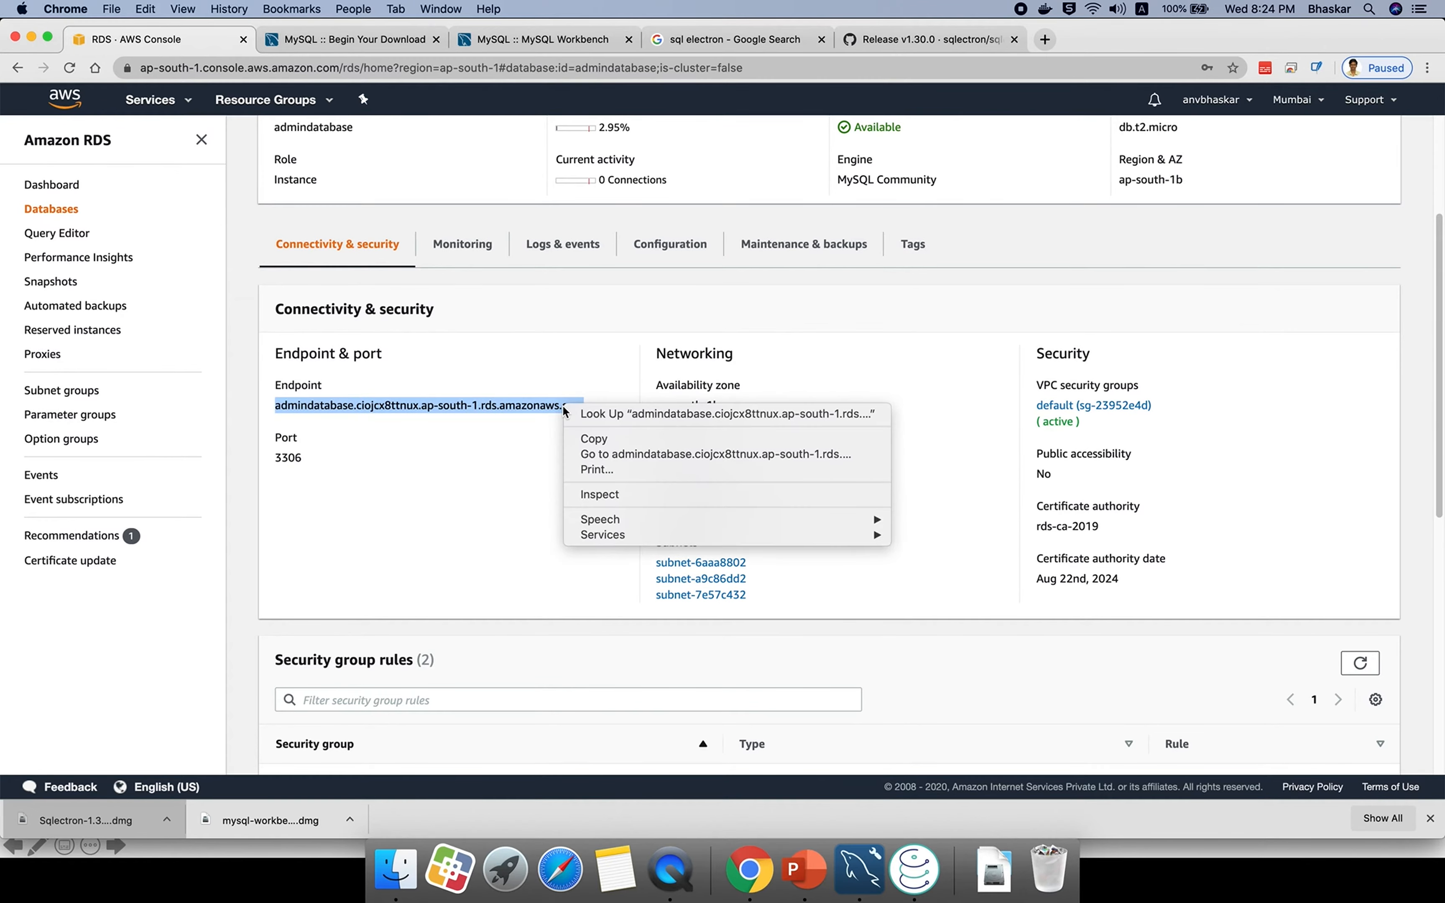
click(594, 440)
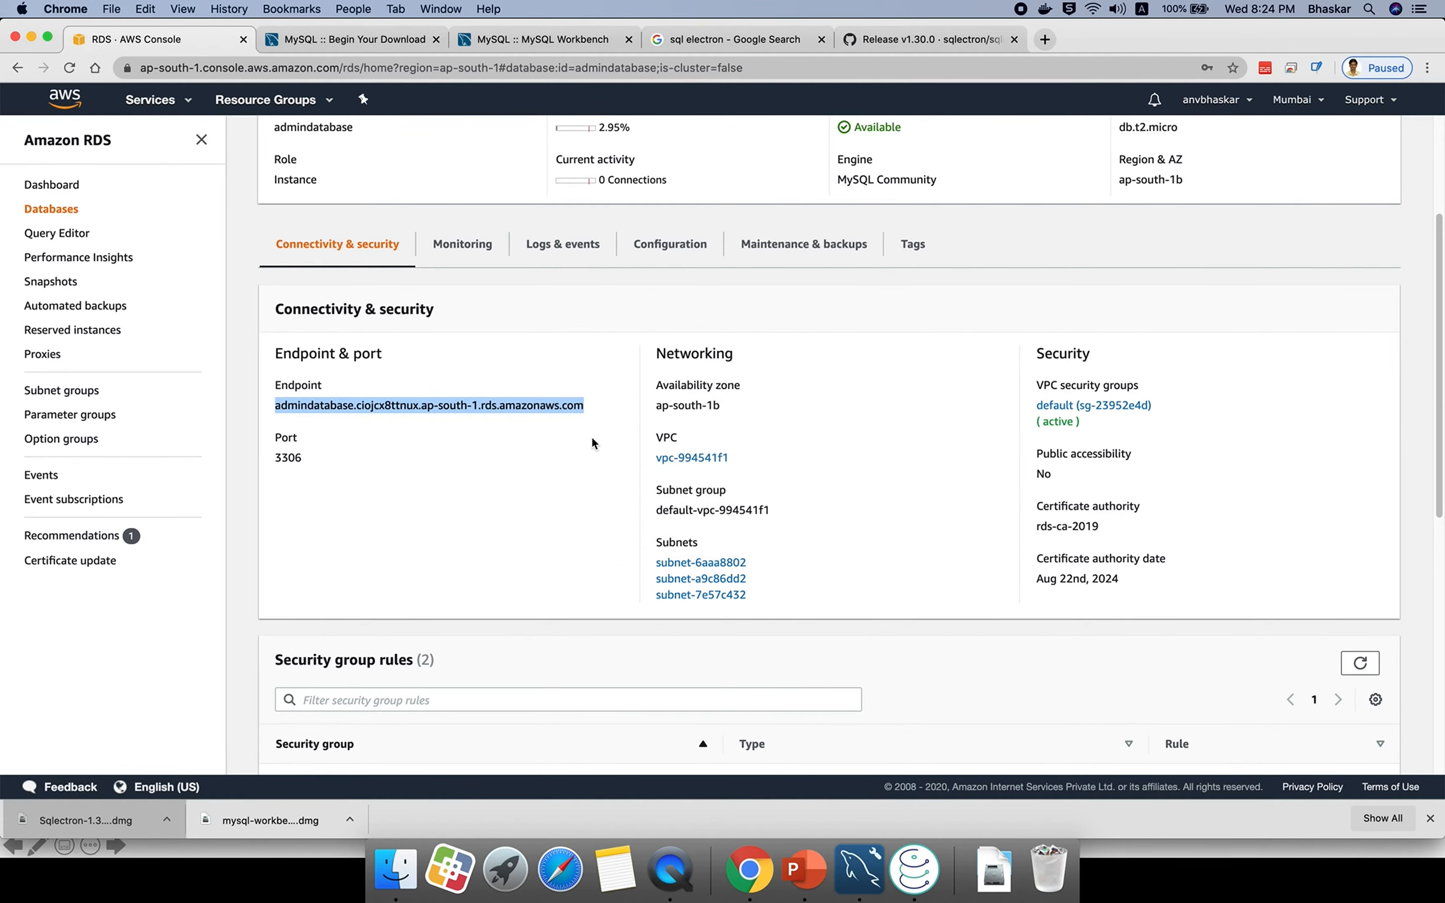
scroll(591, 442, up, 2)
click(491, 358)
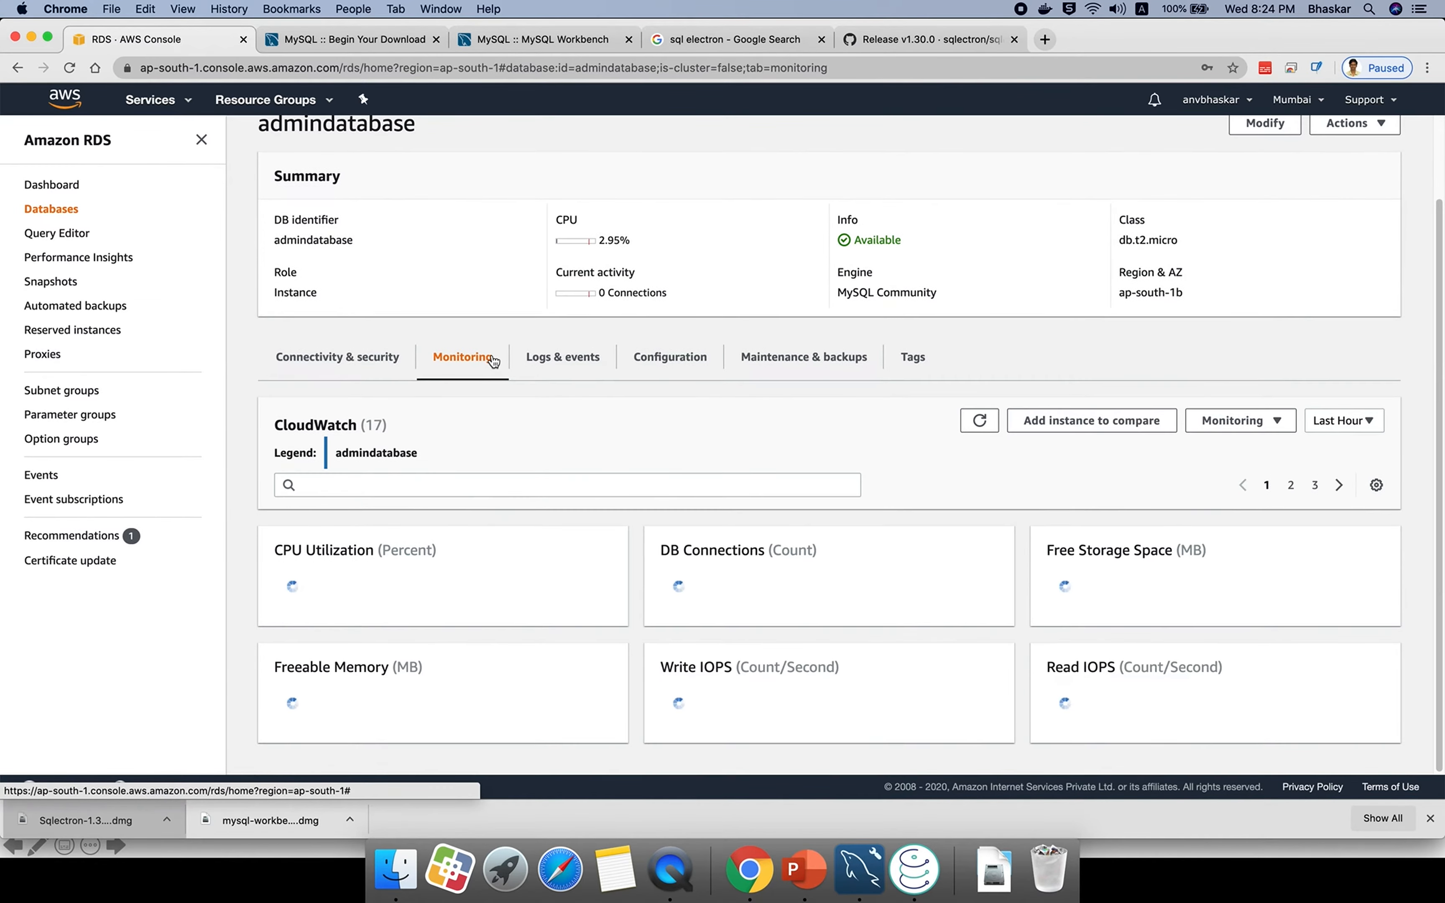
scroll(541, 412, down, 3)
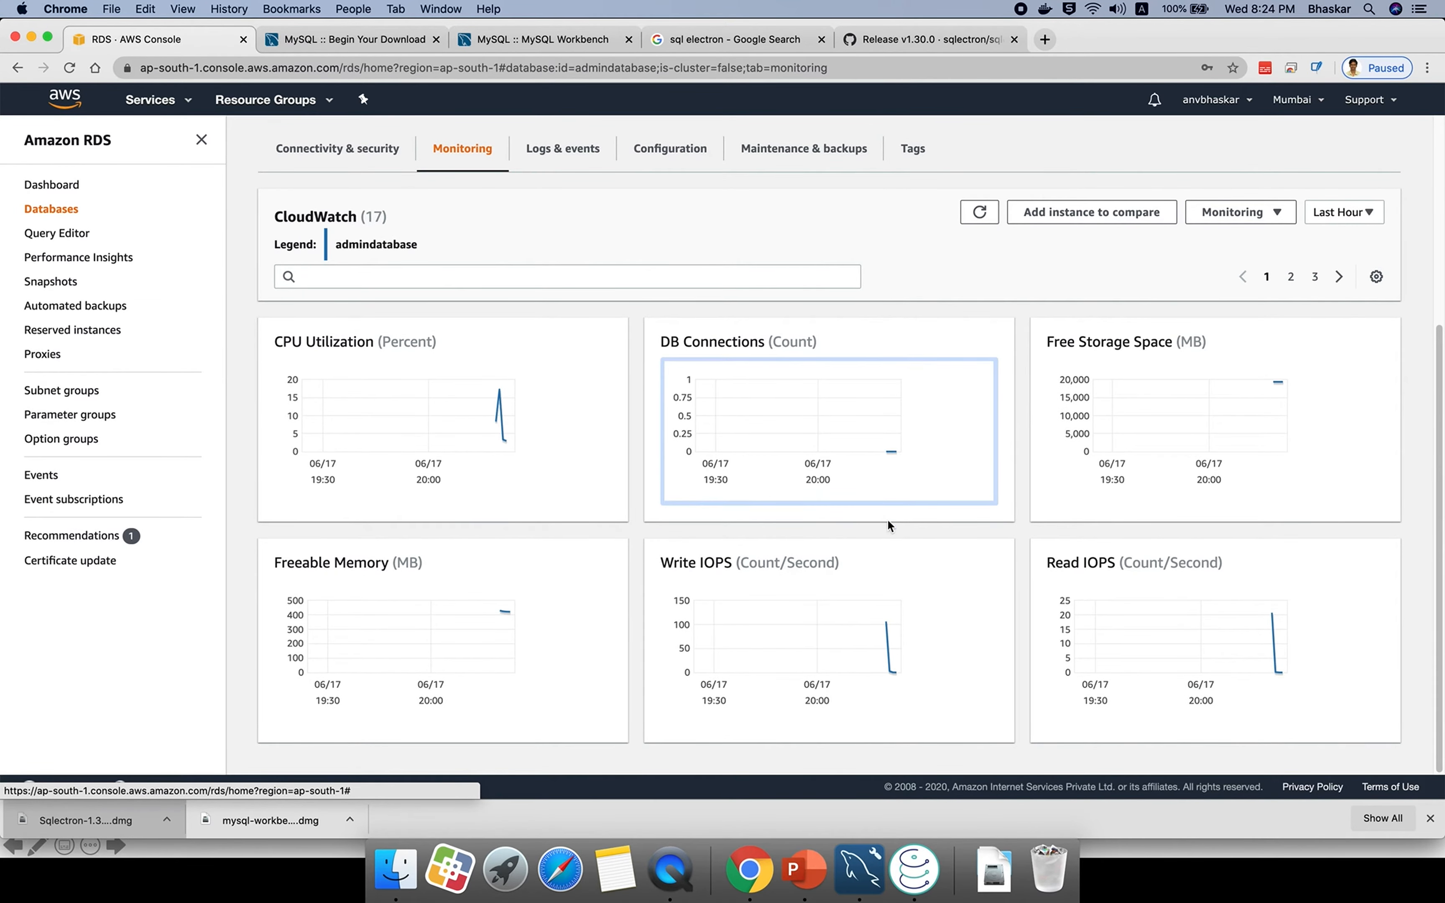
scroll(663, 457, up, 3)
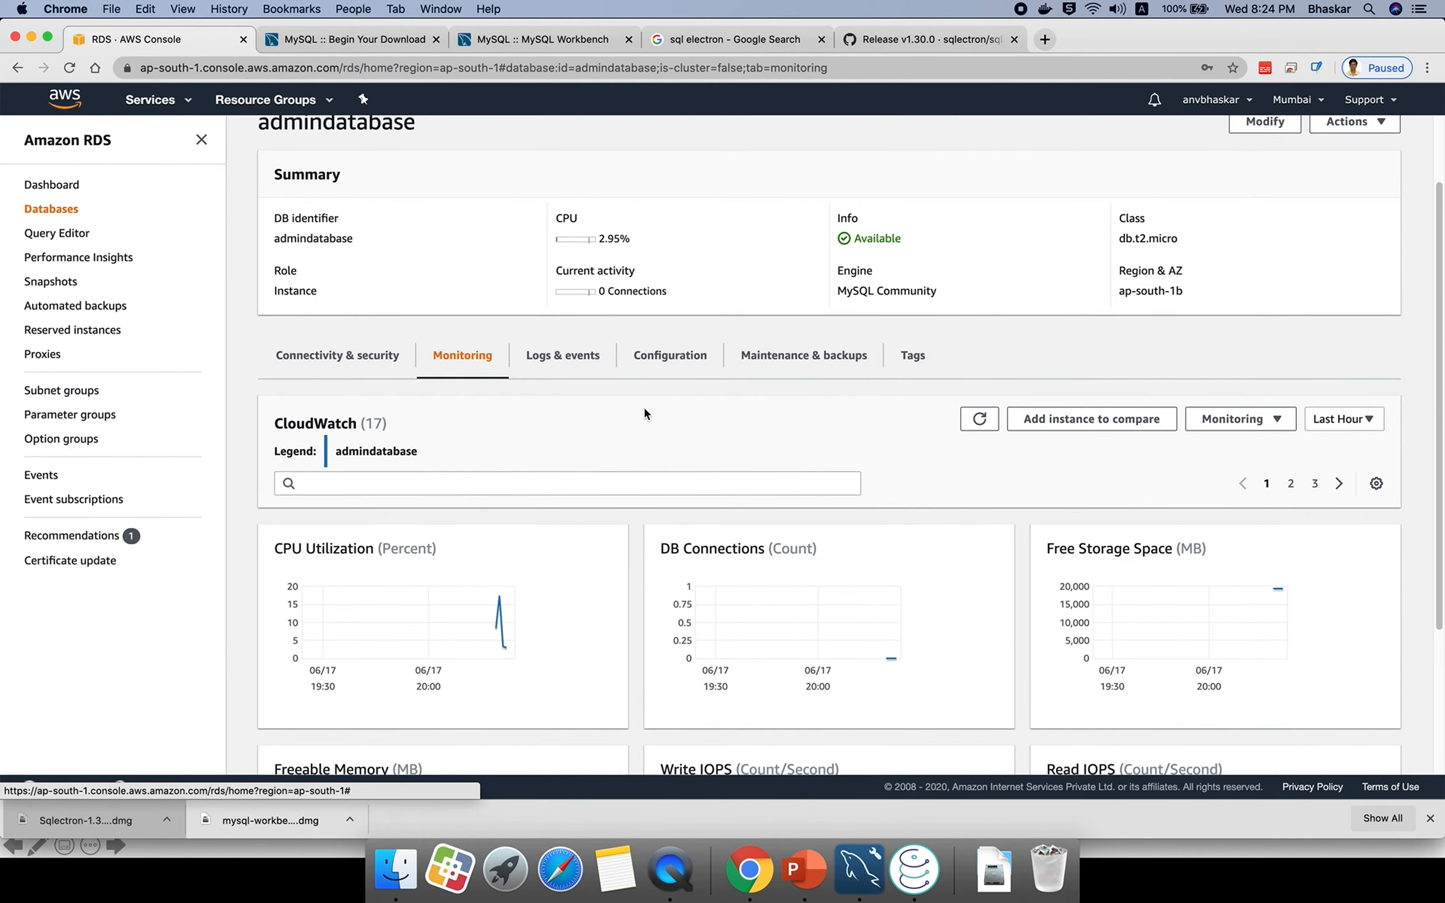
click(585, 359)
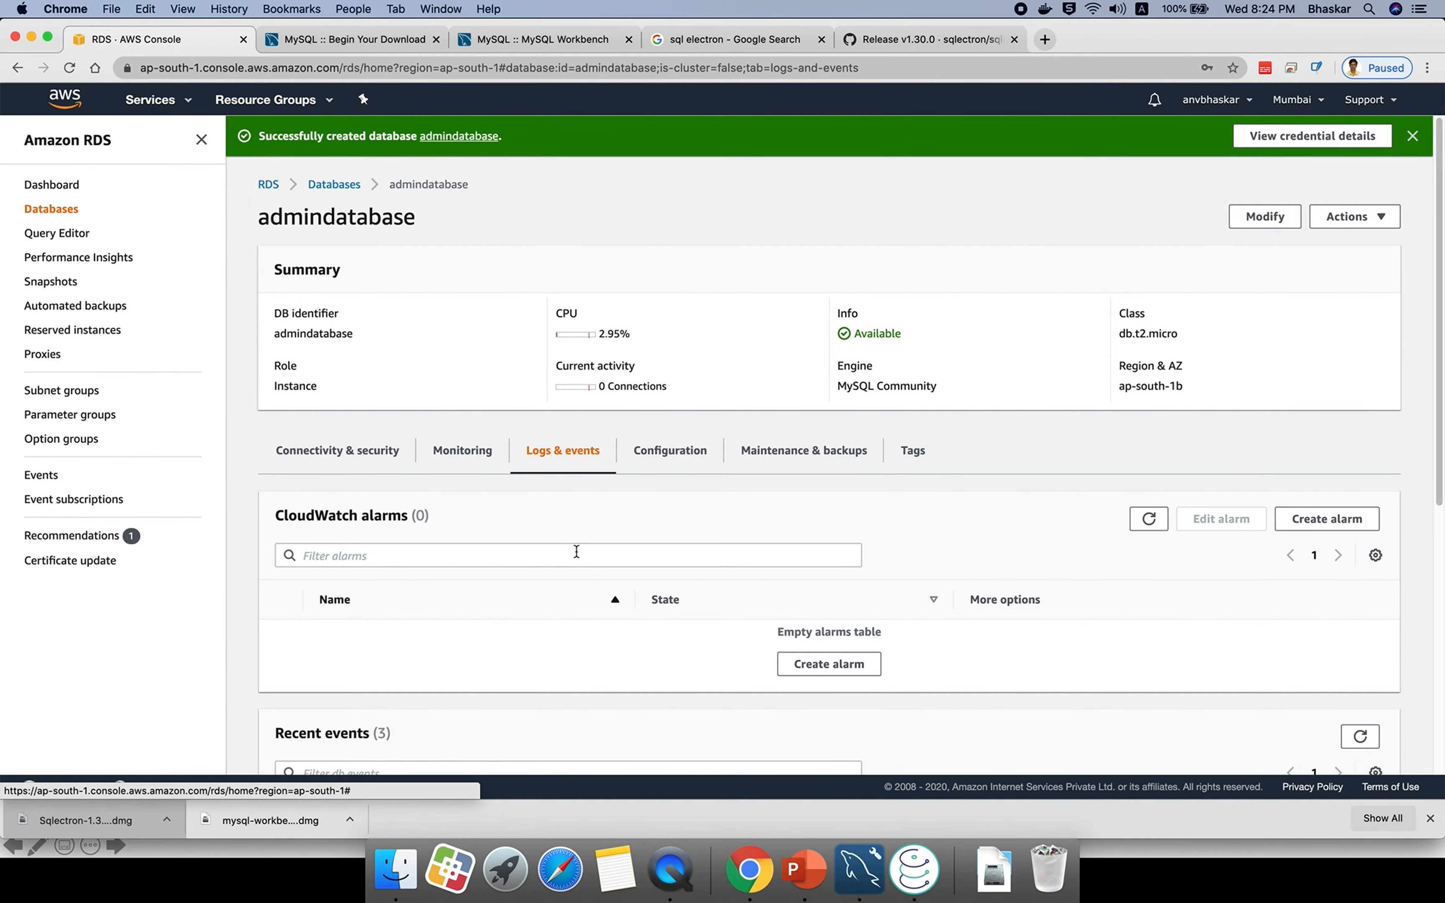
click(663, 451)
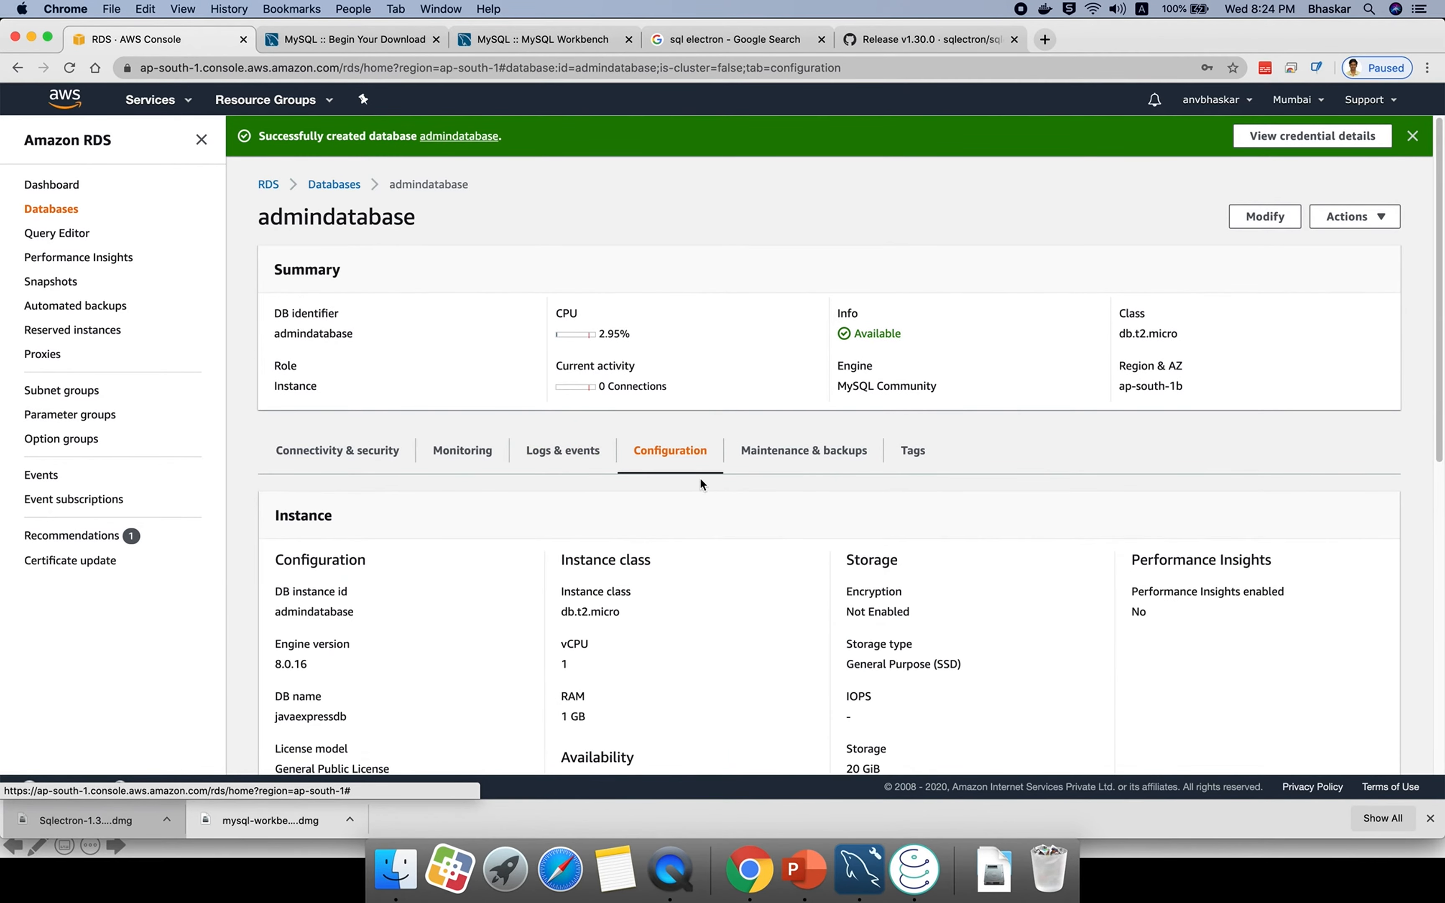
scroll(715, 484, down, 5)
scroll(716, 491, up, 1)
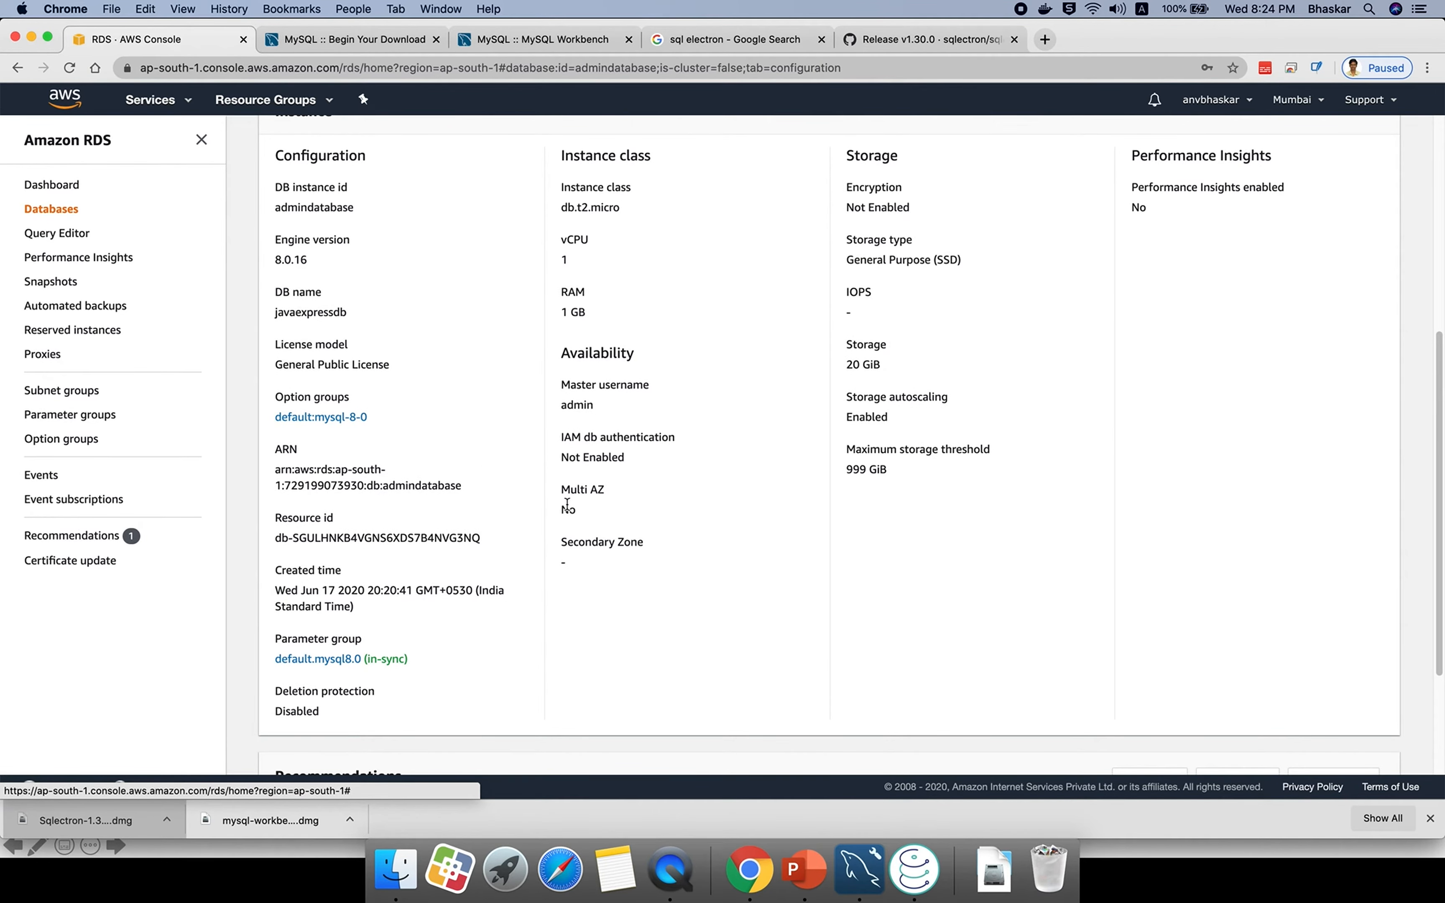
drag(561, 509, 614, 509)
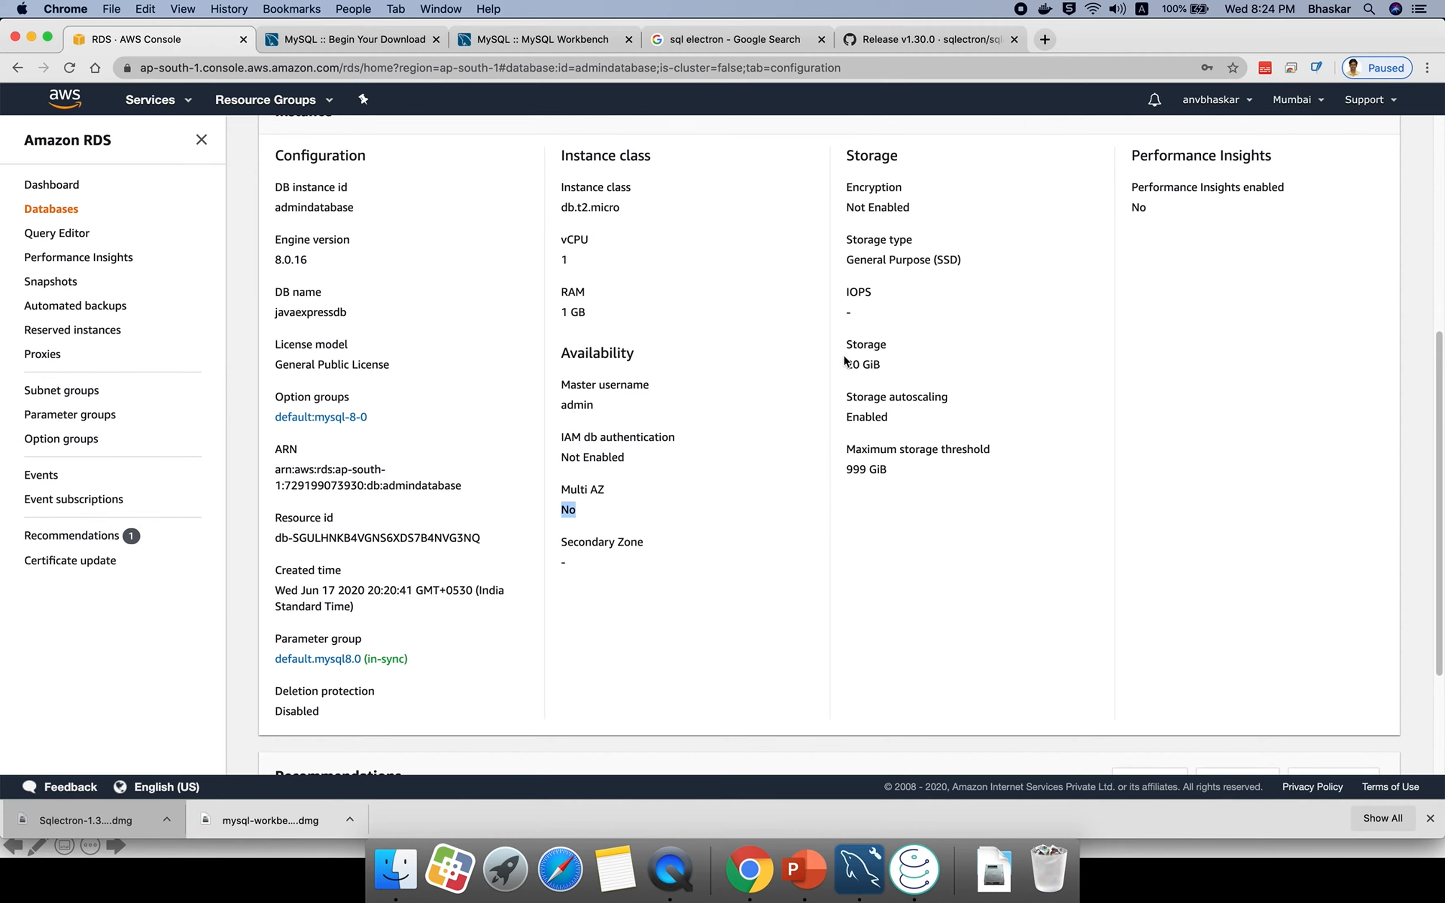
drag(844, 360, 881, 365)
drag(561, 406, 634, 401)
click(923, 445)
double_click(924, 449)
drag(844, 469, 923, 469)
scroll(922, 466, up, 2)
scroll(923, 466, up, 1)
drag(847, 293, 908, 291)
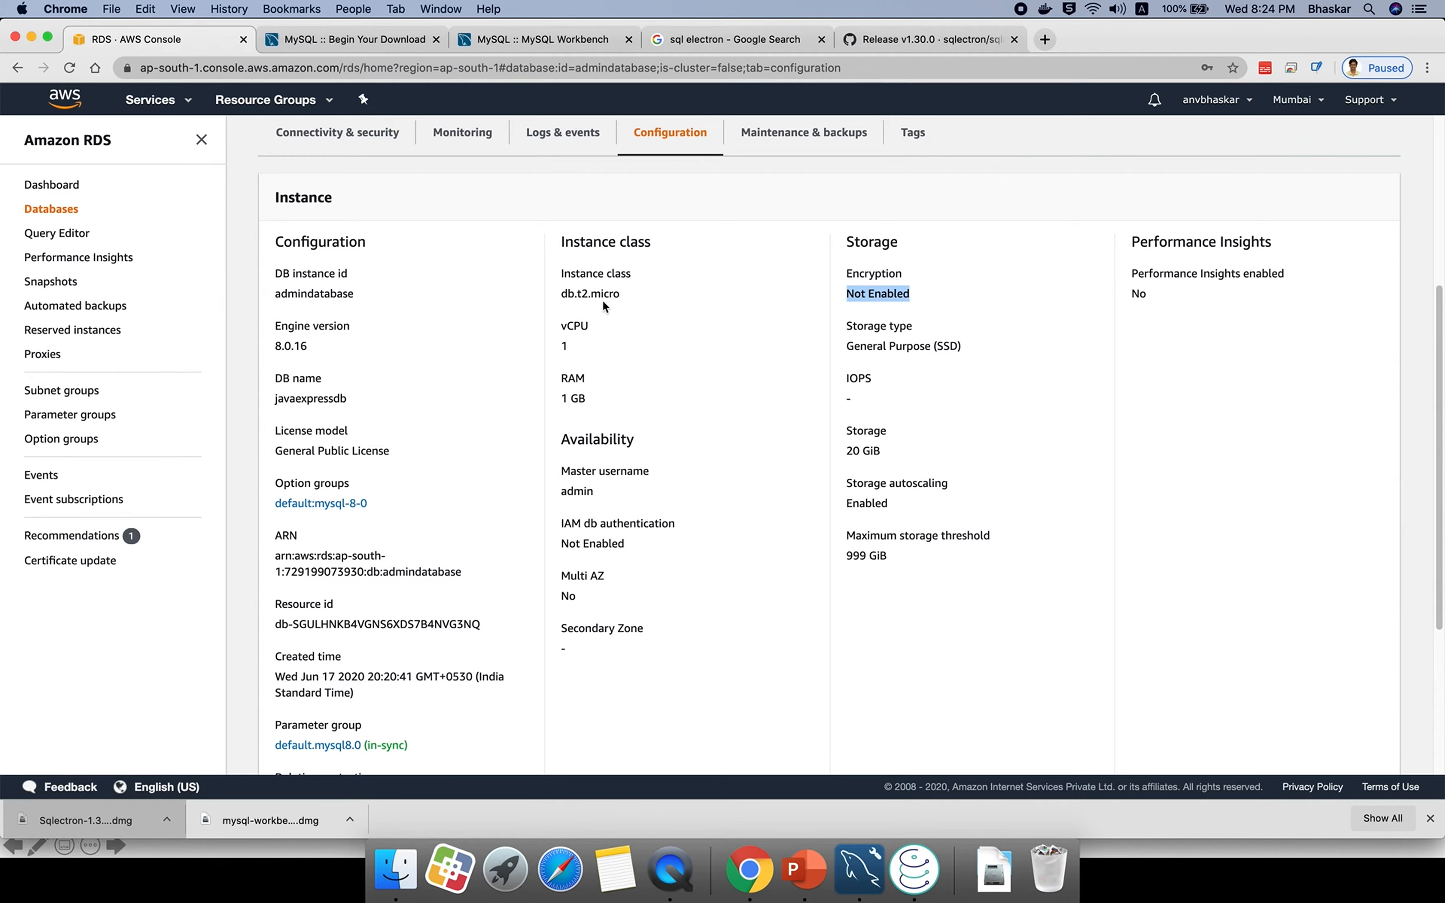
drag(562, 294, 670, 293)
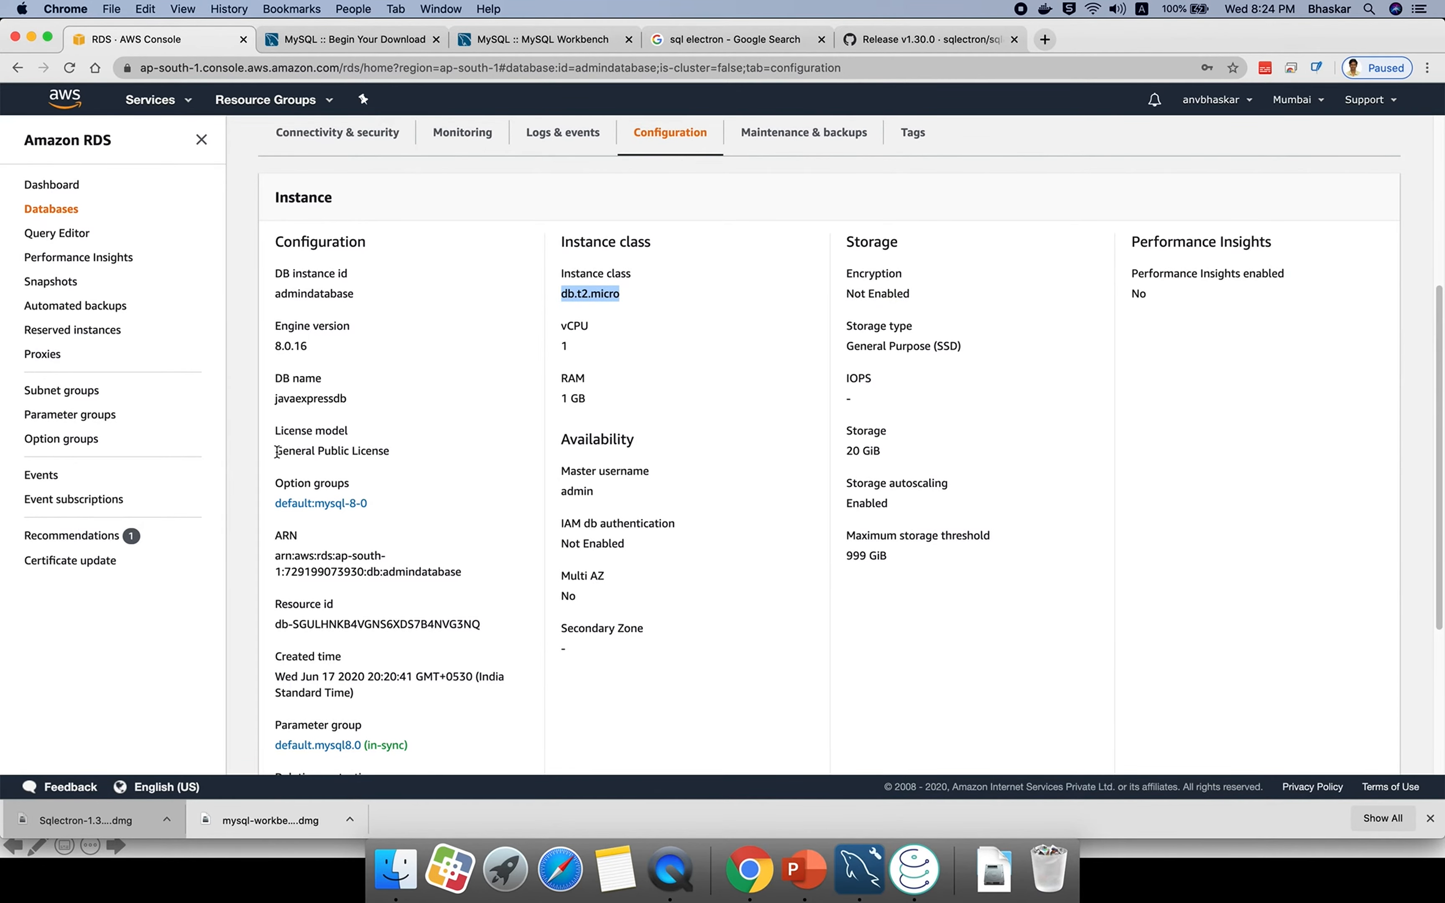
scroll(475, 446, down, 5)
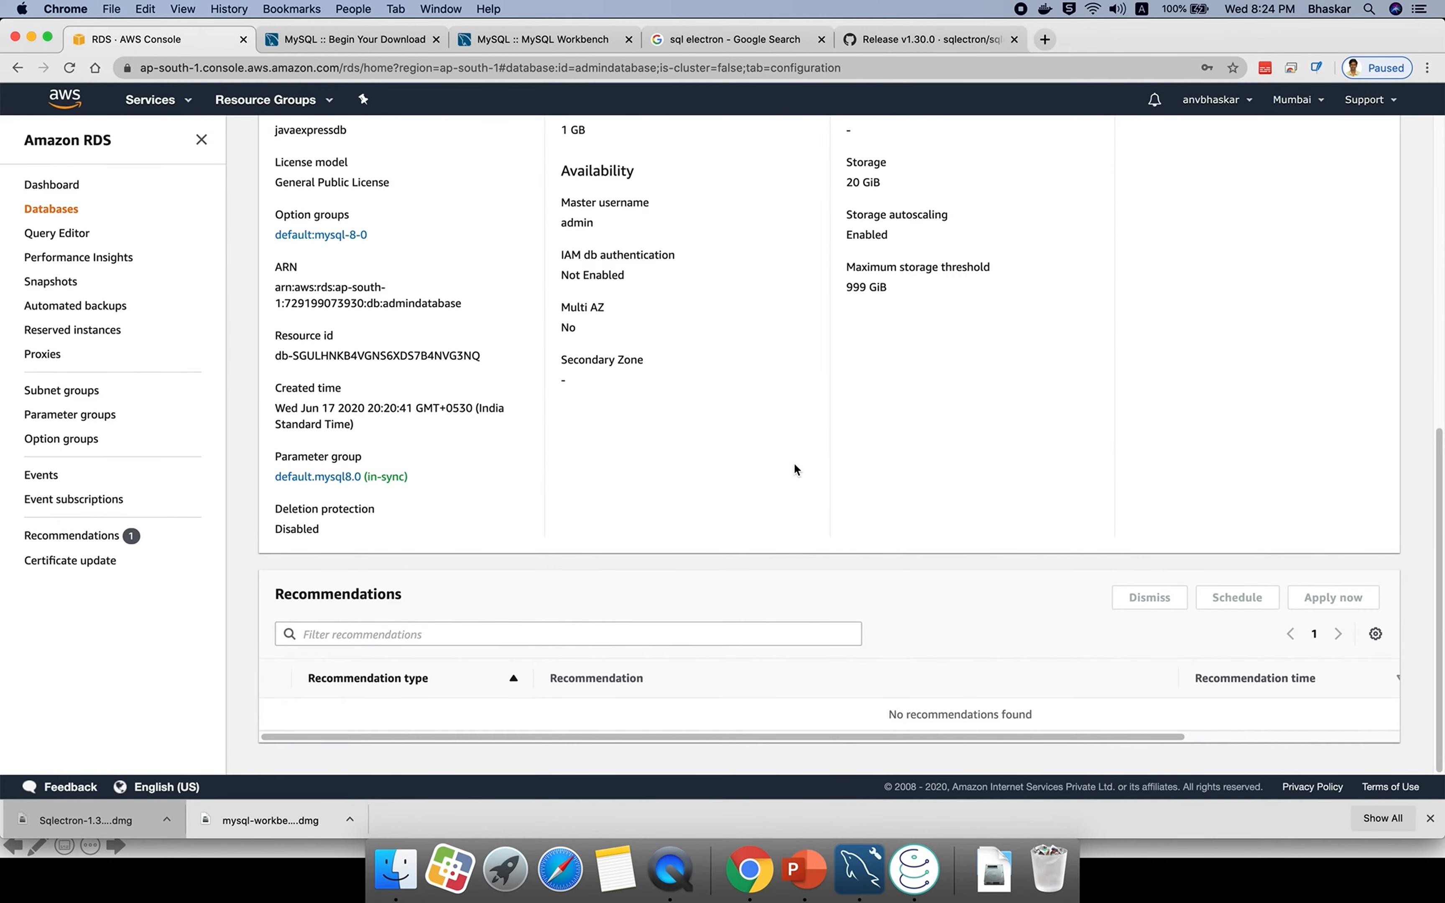
scroll(679, 293, up, 10)
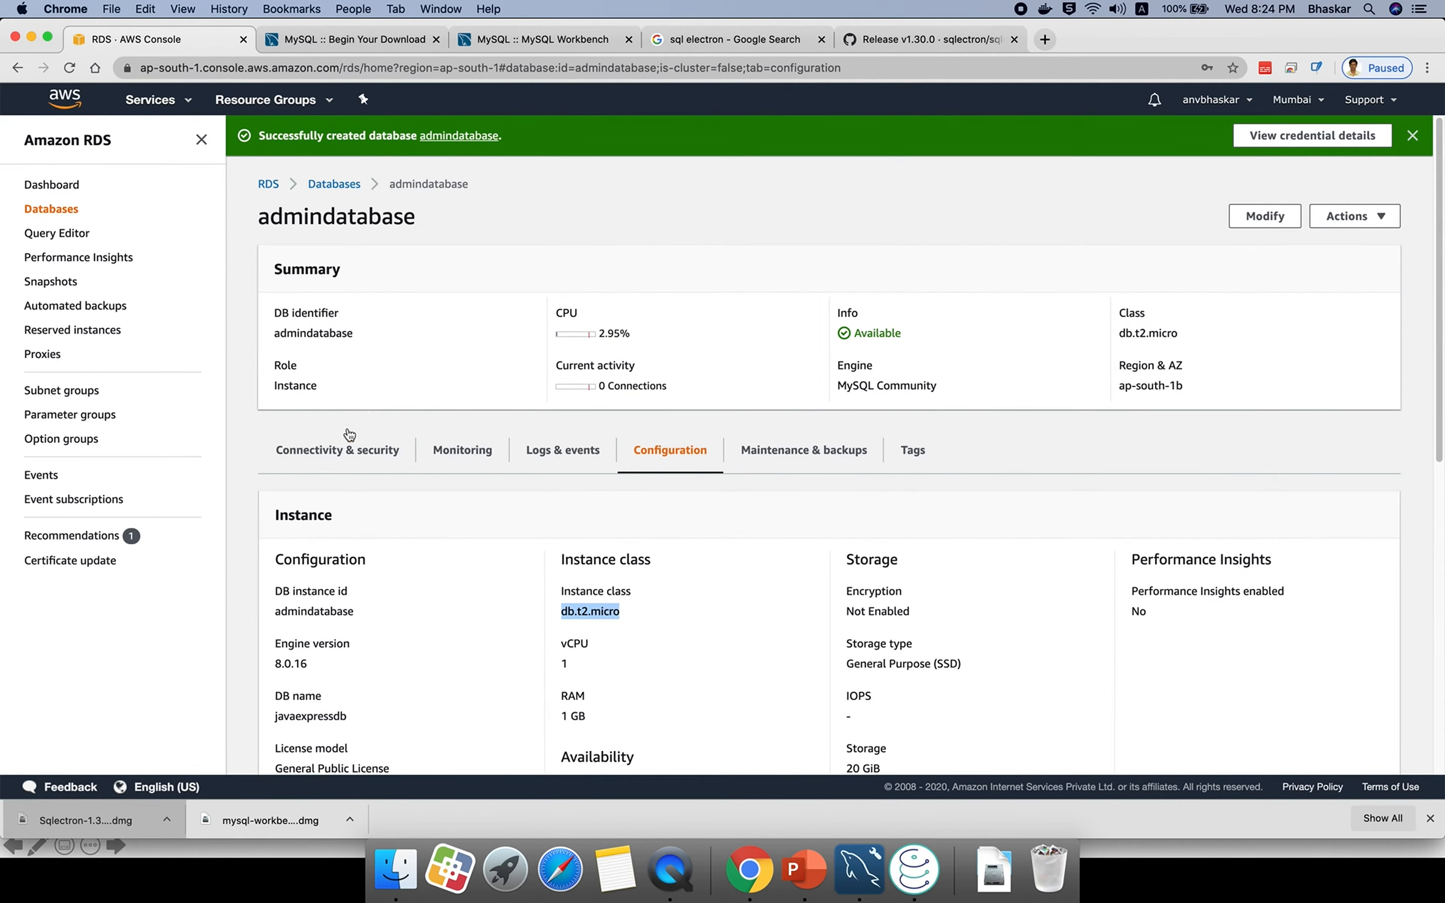
click(341, 449)
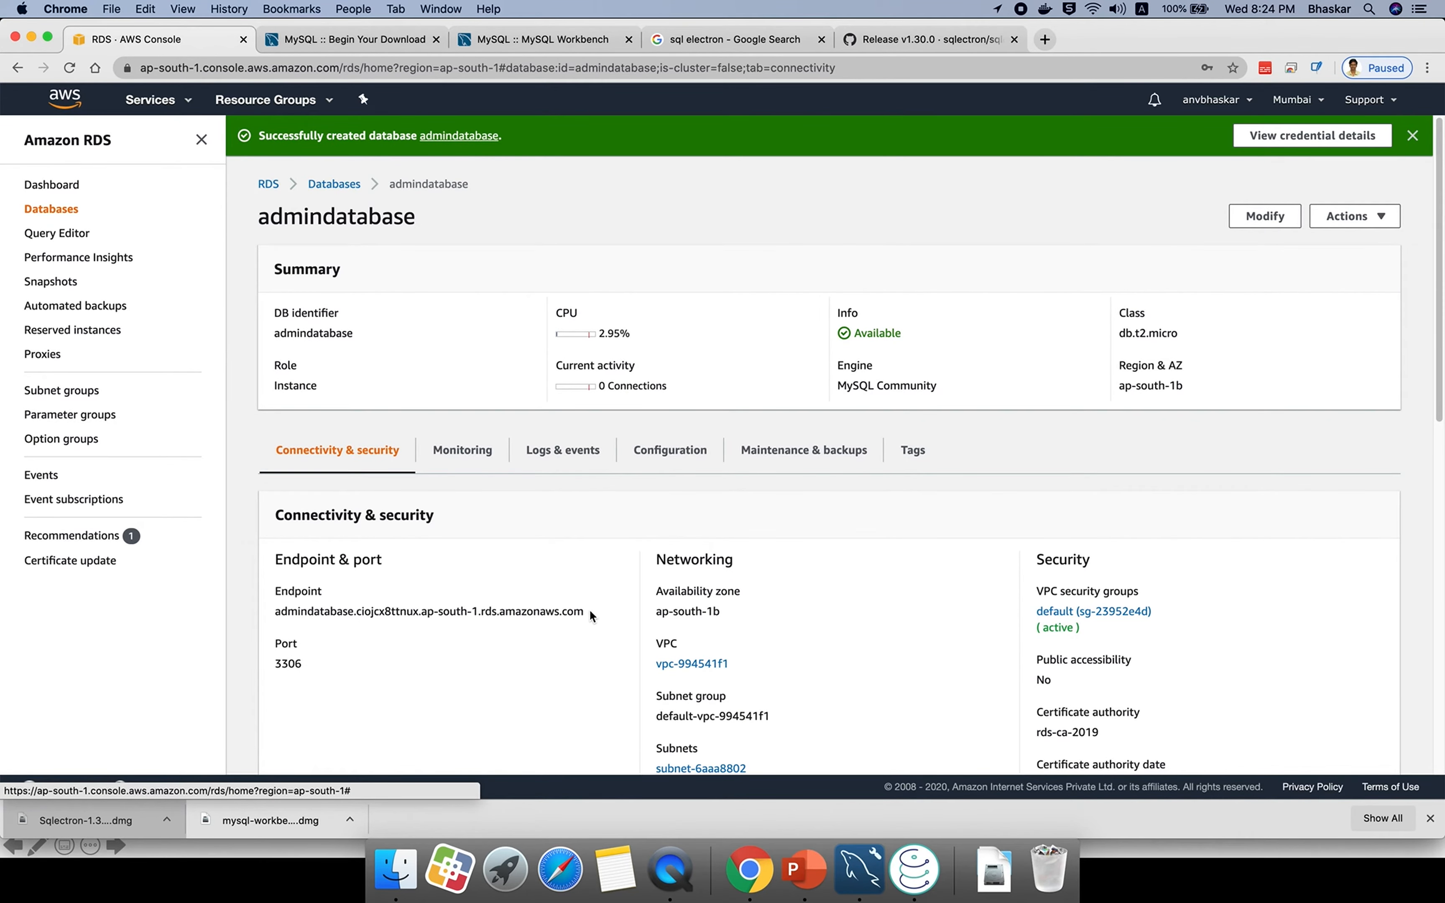
drag(583, 610, 314, 619)
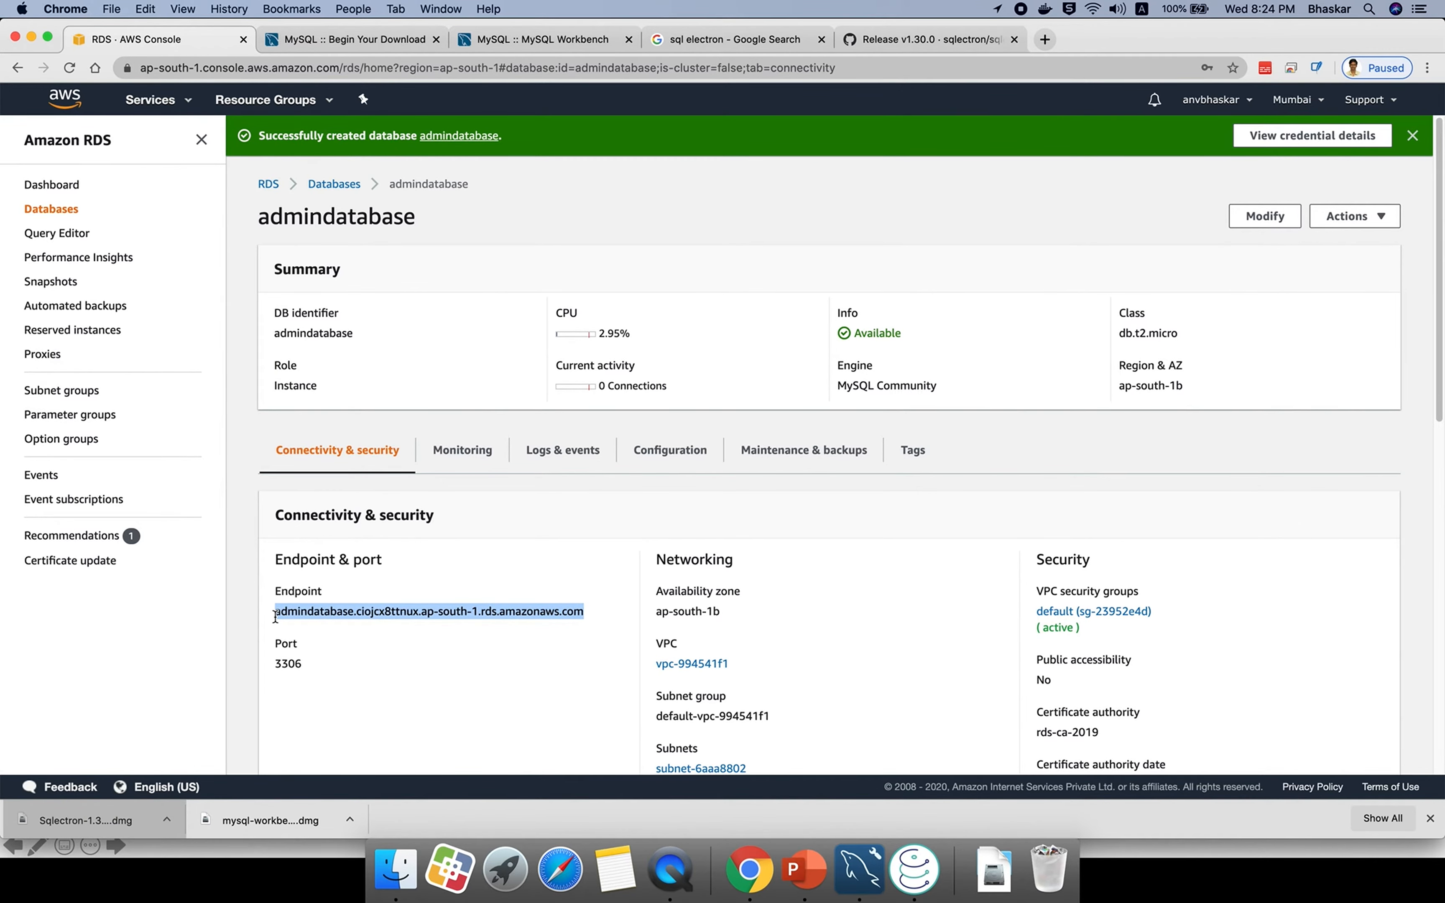
right_click(310, 610)
click(352, 645)
click(859, 869)
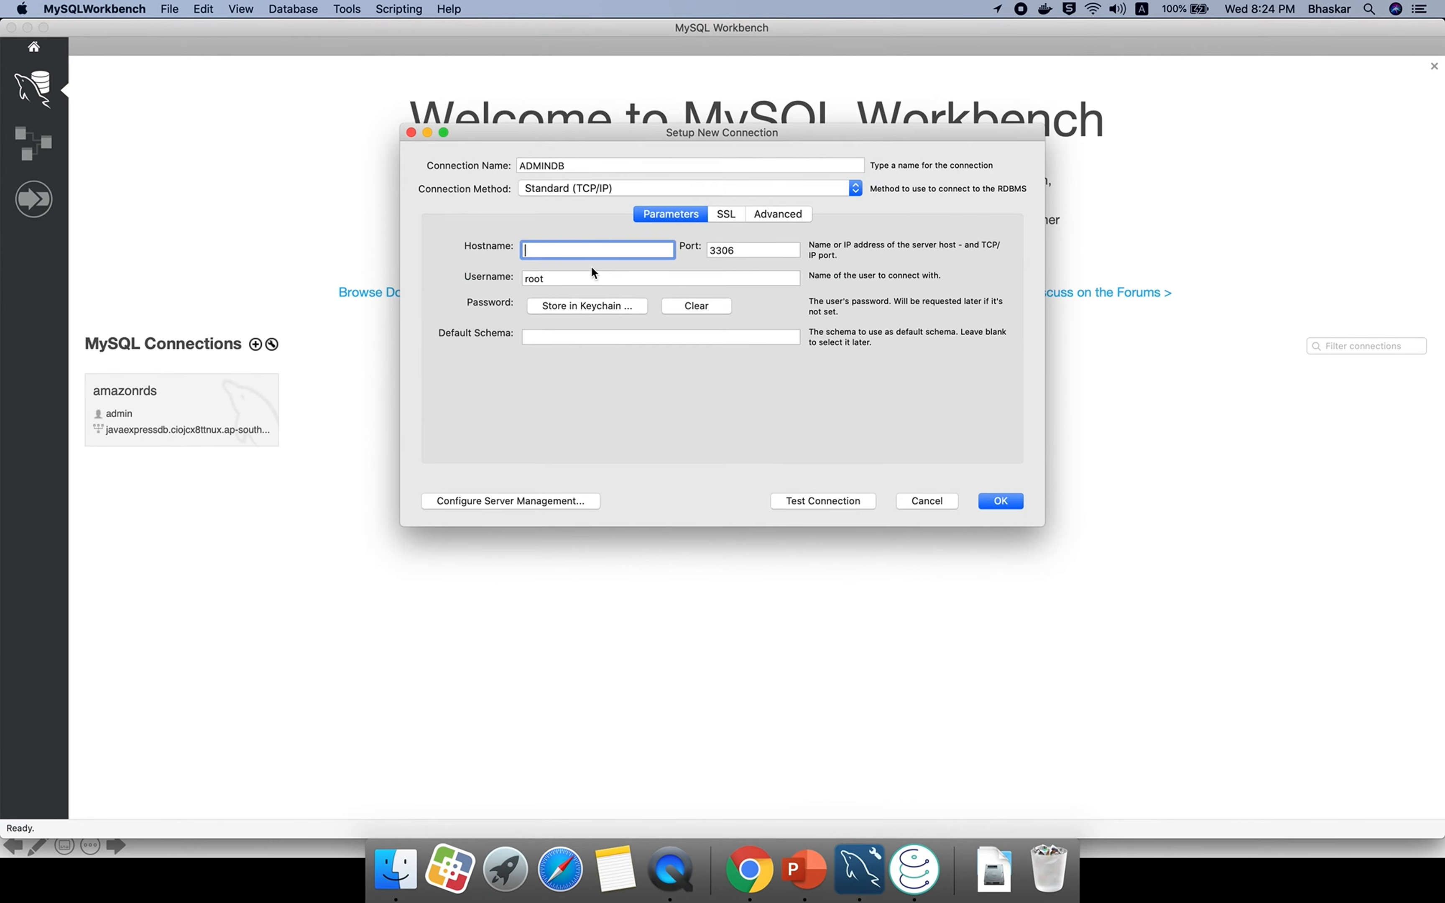
- Paste the RDS endpoint as Hostname and replace the root username with admin
right_click(603, 239)
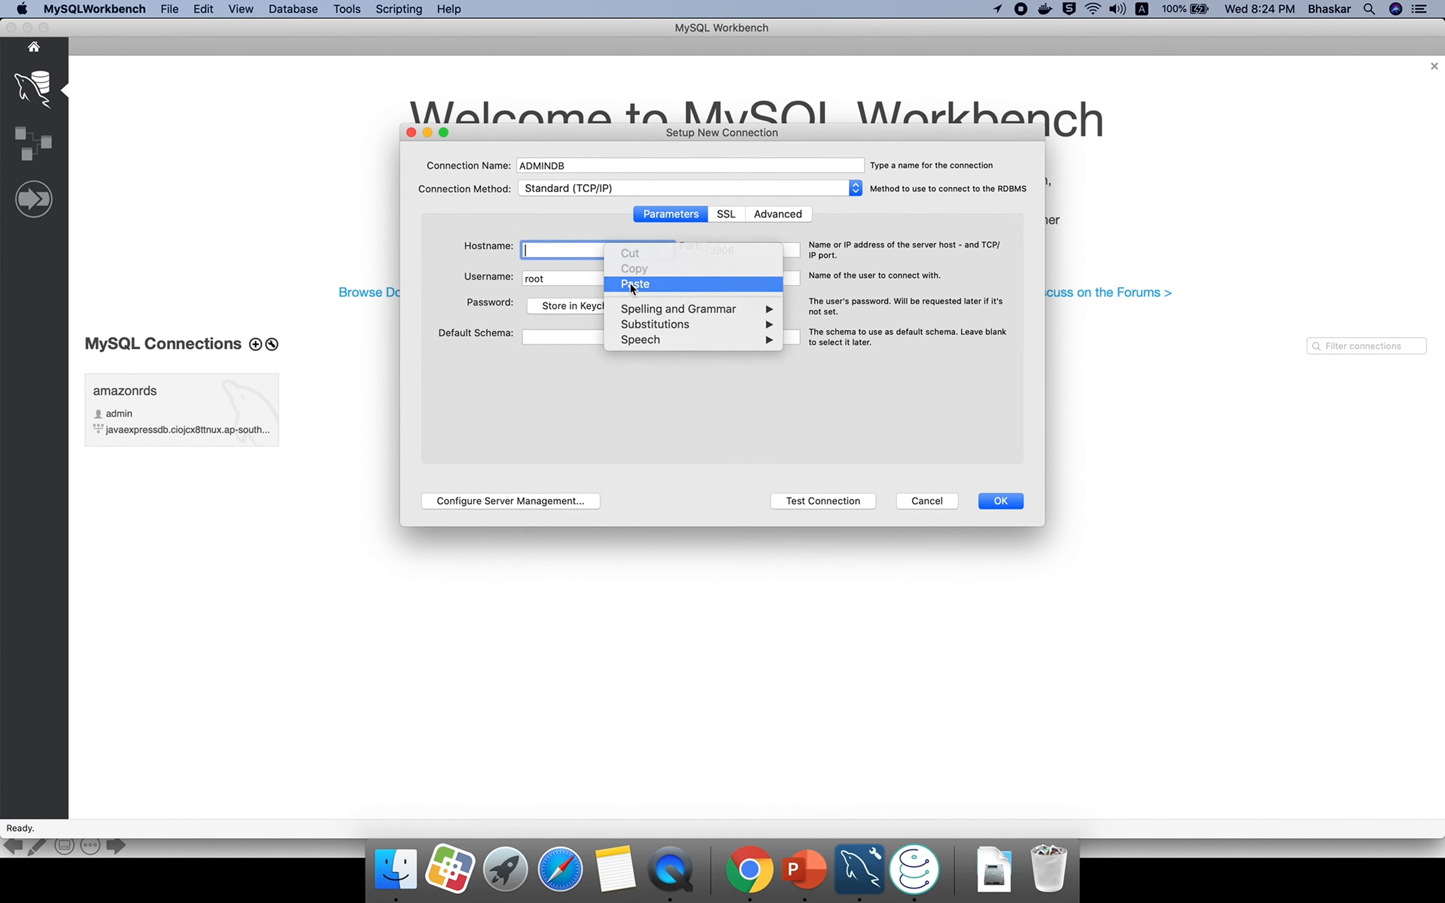
click(630, 284)
click(670, 280)
double_click(541, 279)
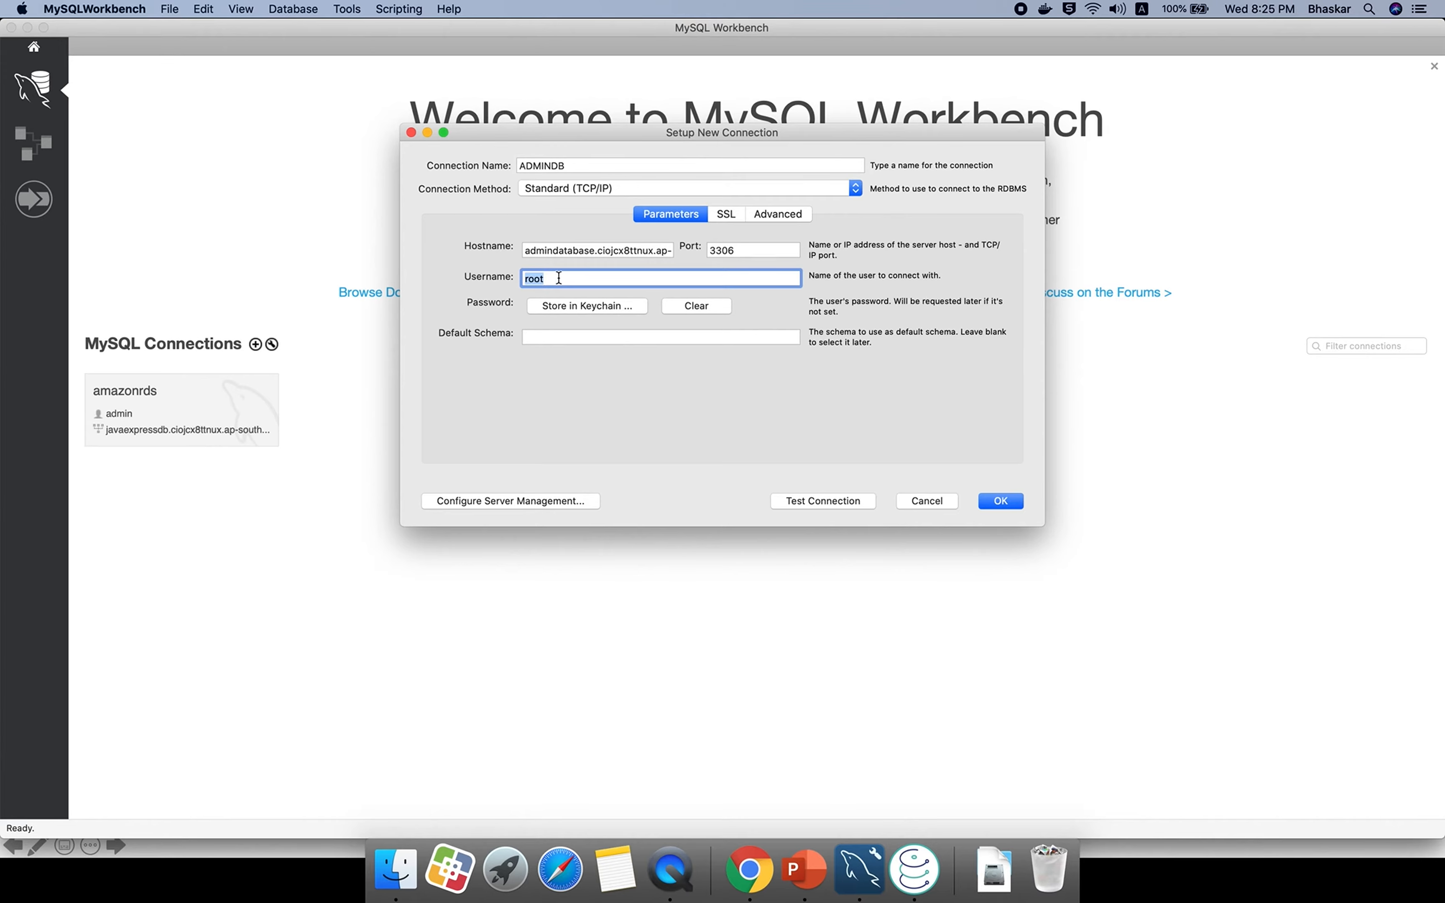
text(admi)
key(BackSpace)
key(BackSpace)
key(BackSpace)
key(BackSpace)
text(admin)
- Store the admin password in the keychain and test the ADMINDB connection
click(567, 308)
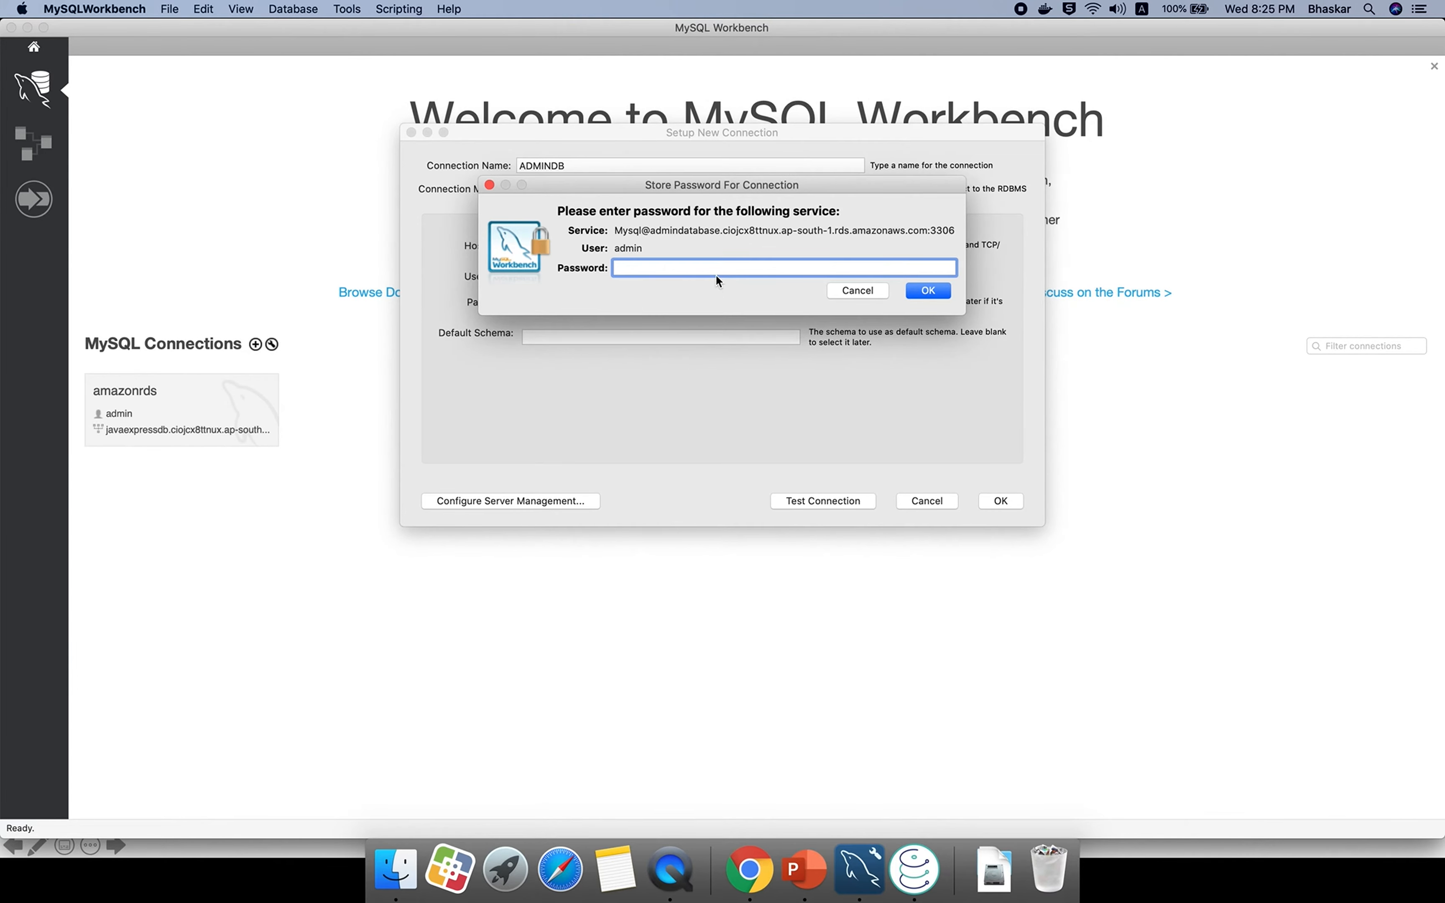
text(••••••••••)
click(944, 295)
click(812, 500)
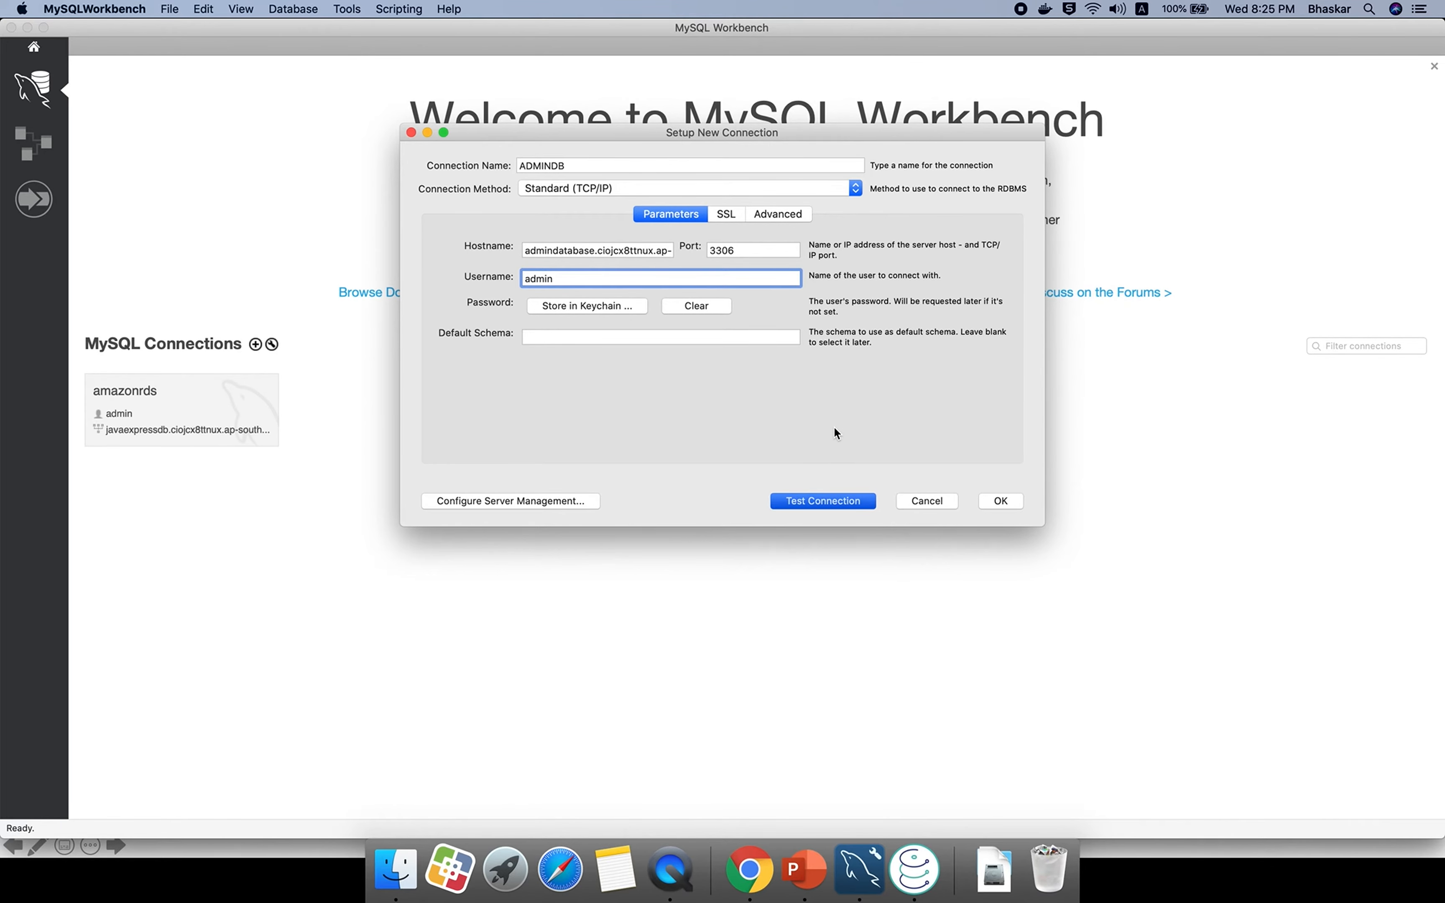
- Switch between Sqlectron and Workbench's ADMINDB setup dialog, reposition it, then bring up Chrome's RDS console
click(914, 869)
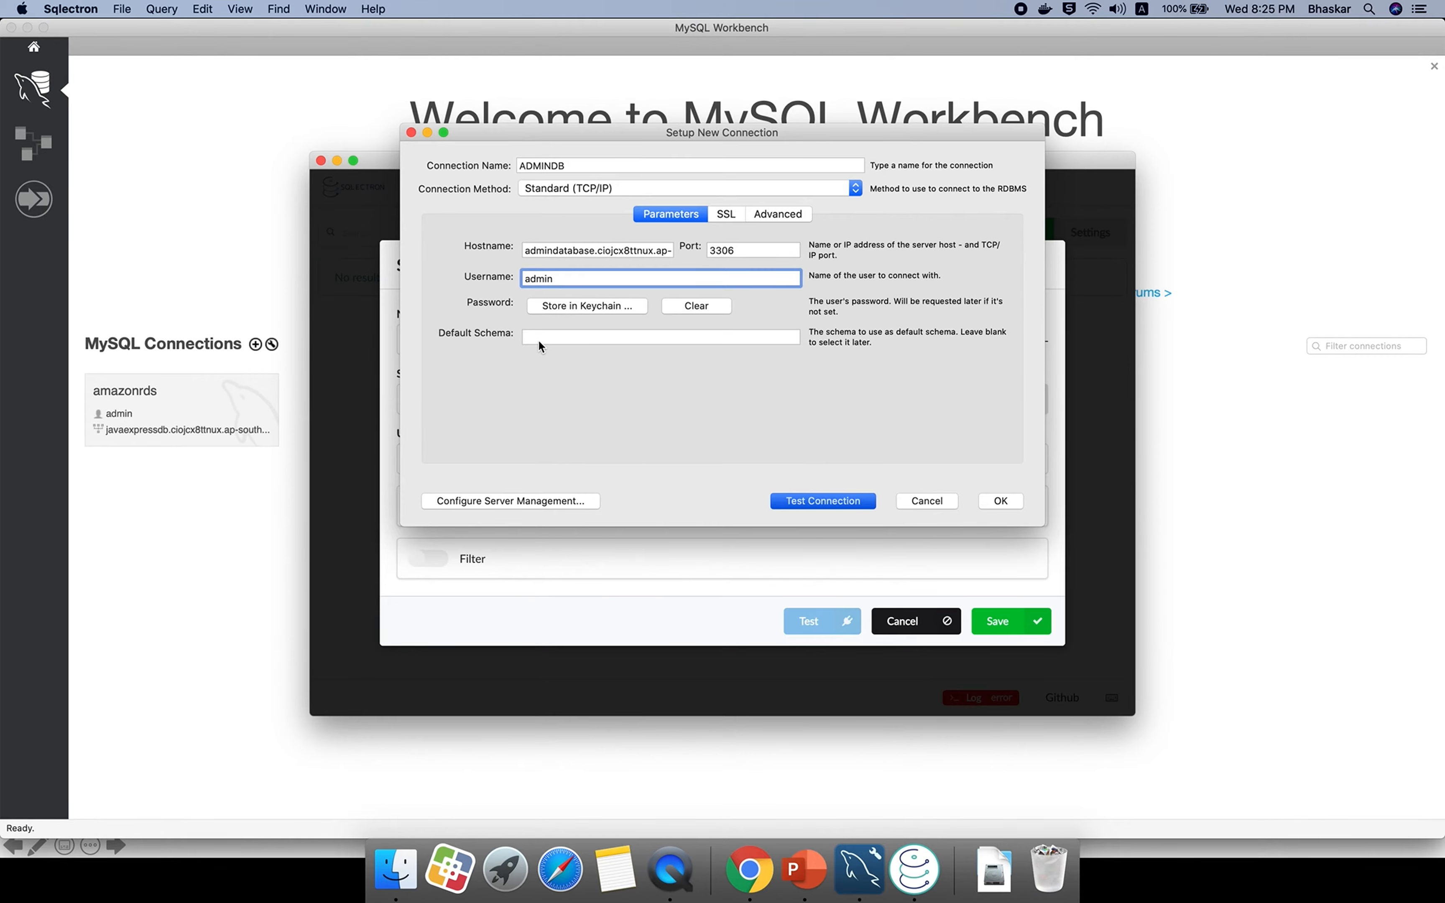
key(super+Tab)
click(486, 560)
click(667, 439)
click(1090, 541)
drag(610, 131, 679, 359)
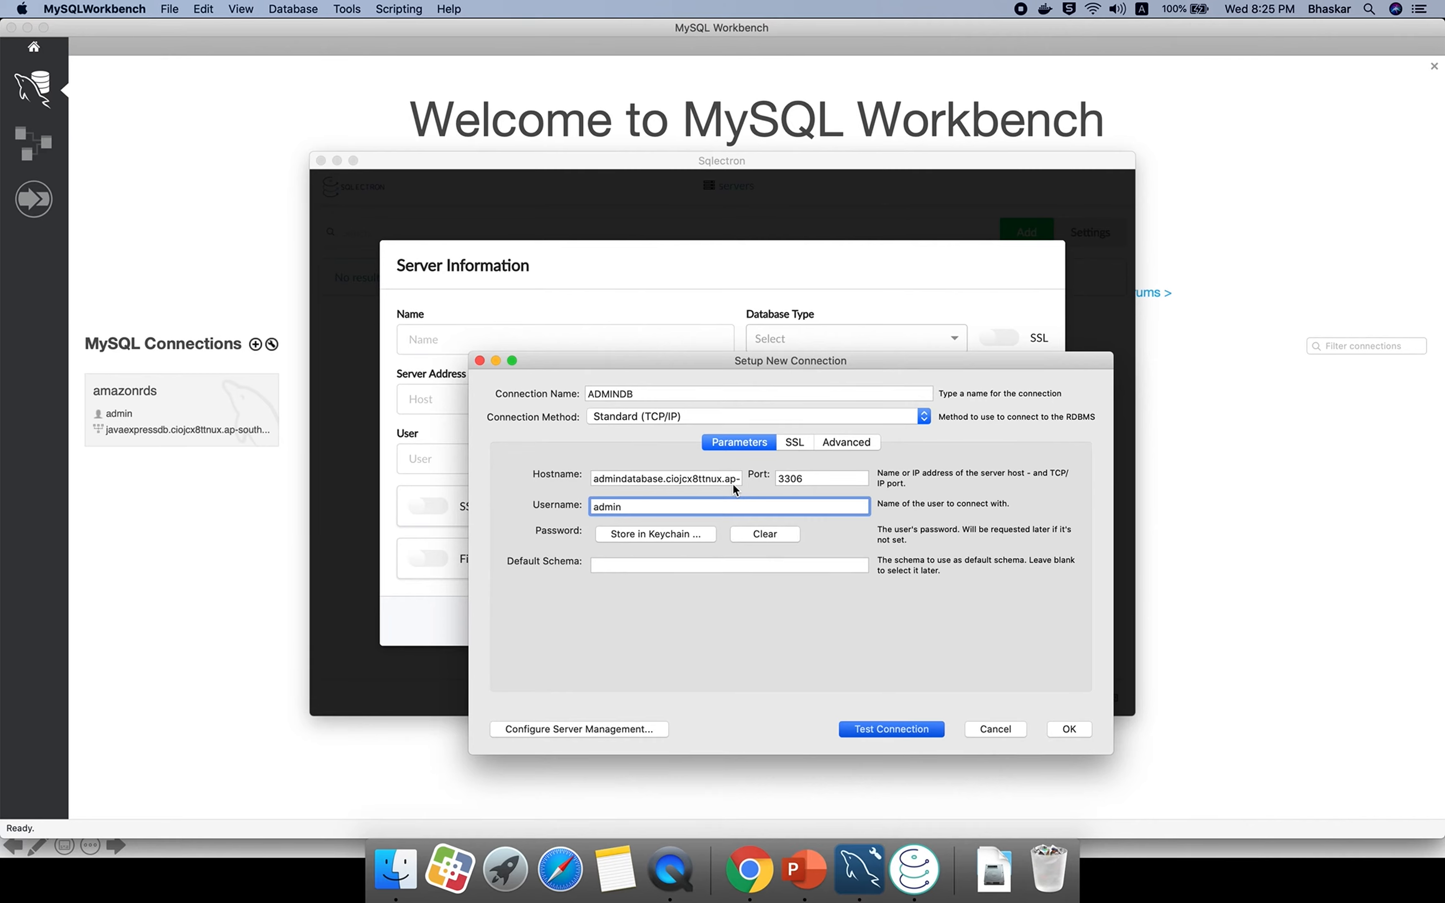
click(576, 301)
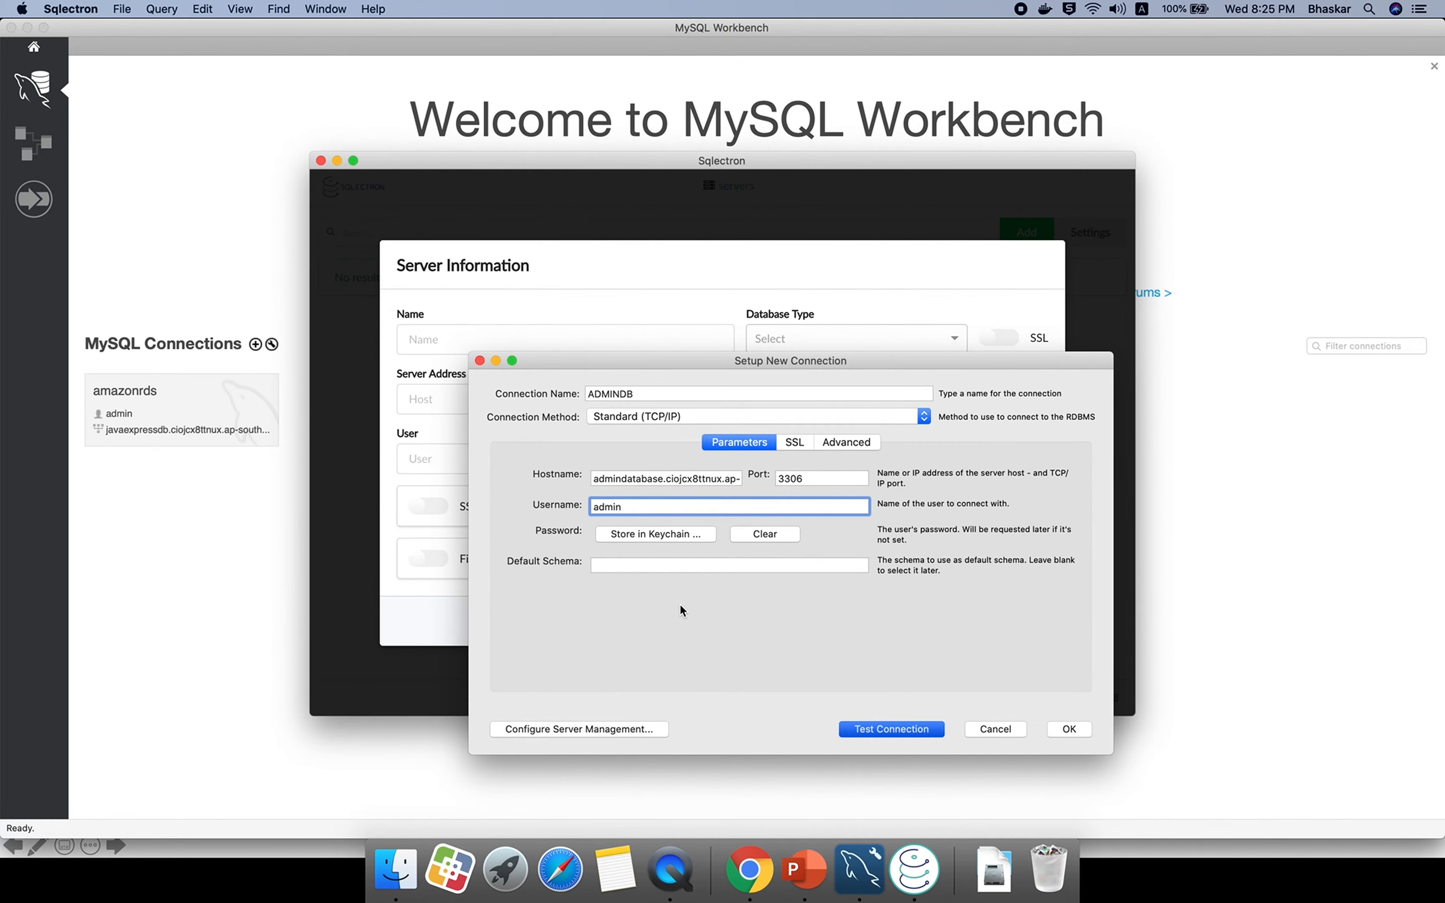
drag(632, 360, 543, 227)
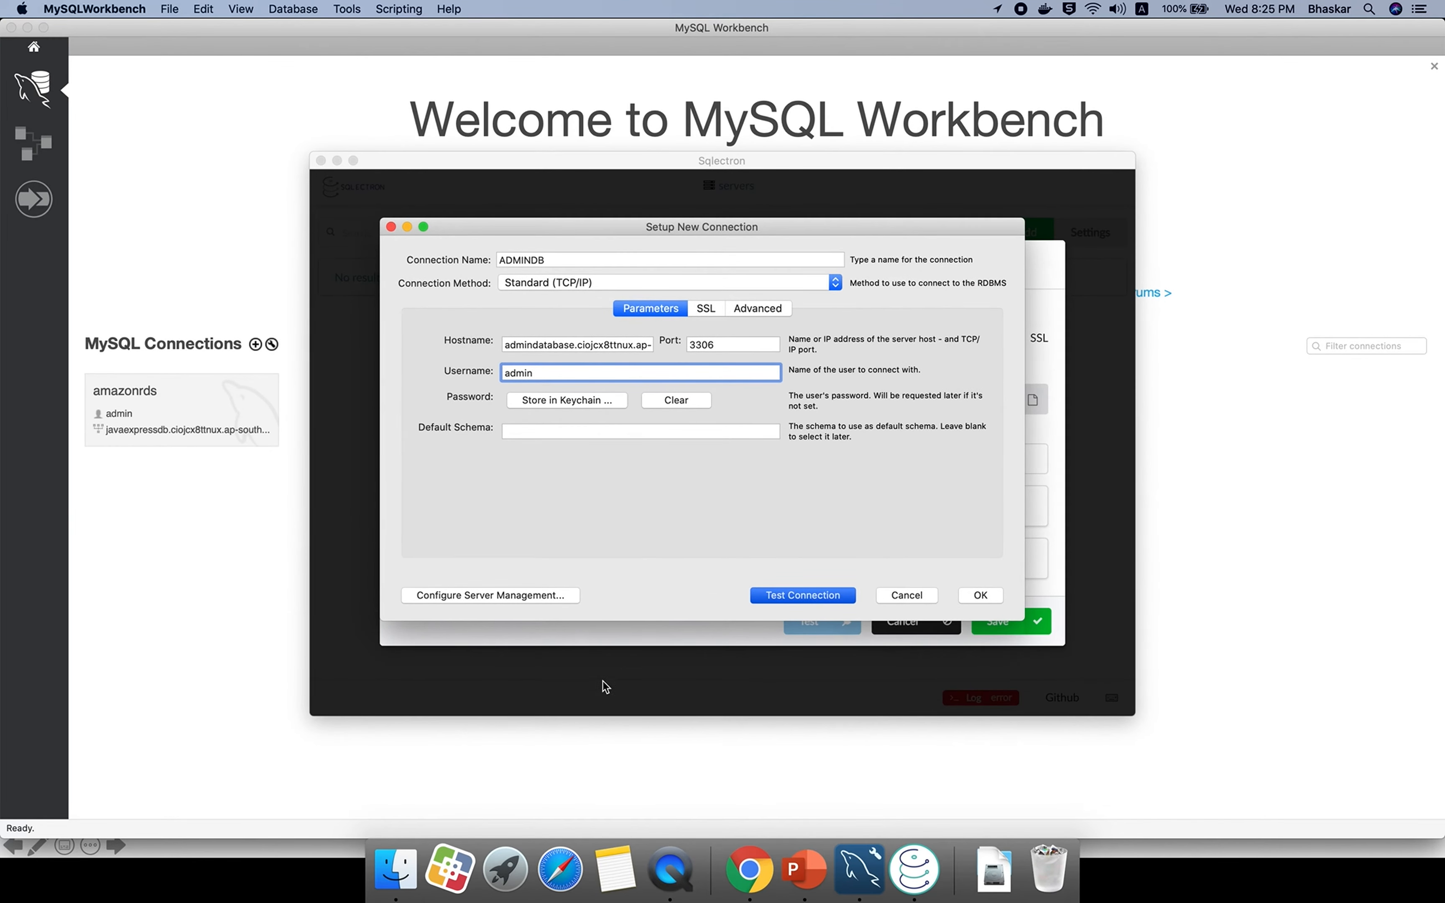
click(749, 869)
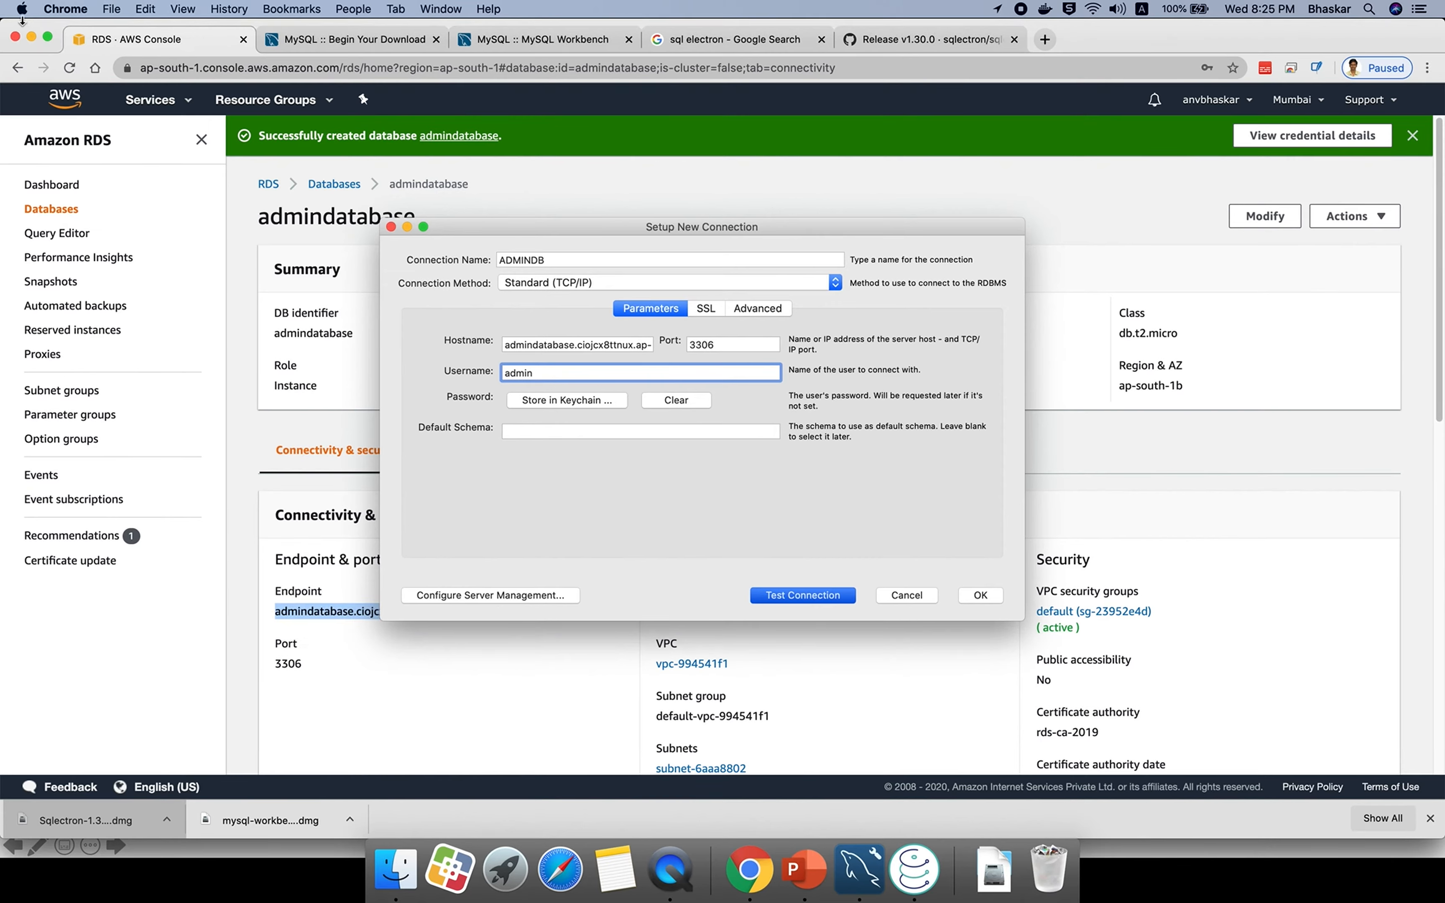
- Force quit the not-responding MySQLWorkbench from the Apple menu's Force Quit window, then close it
click(23, 9)
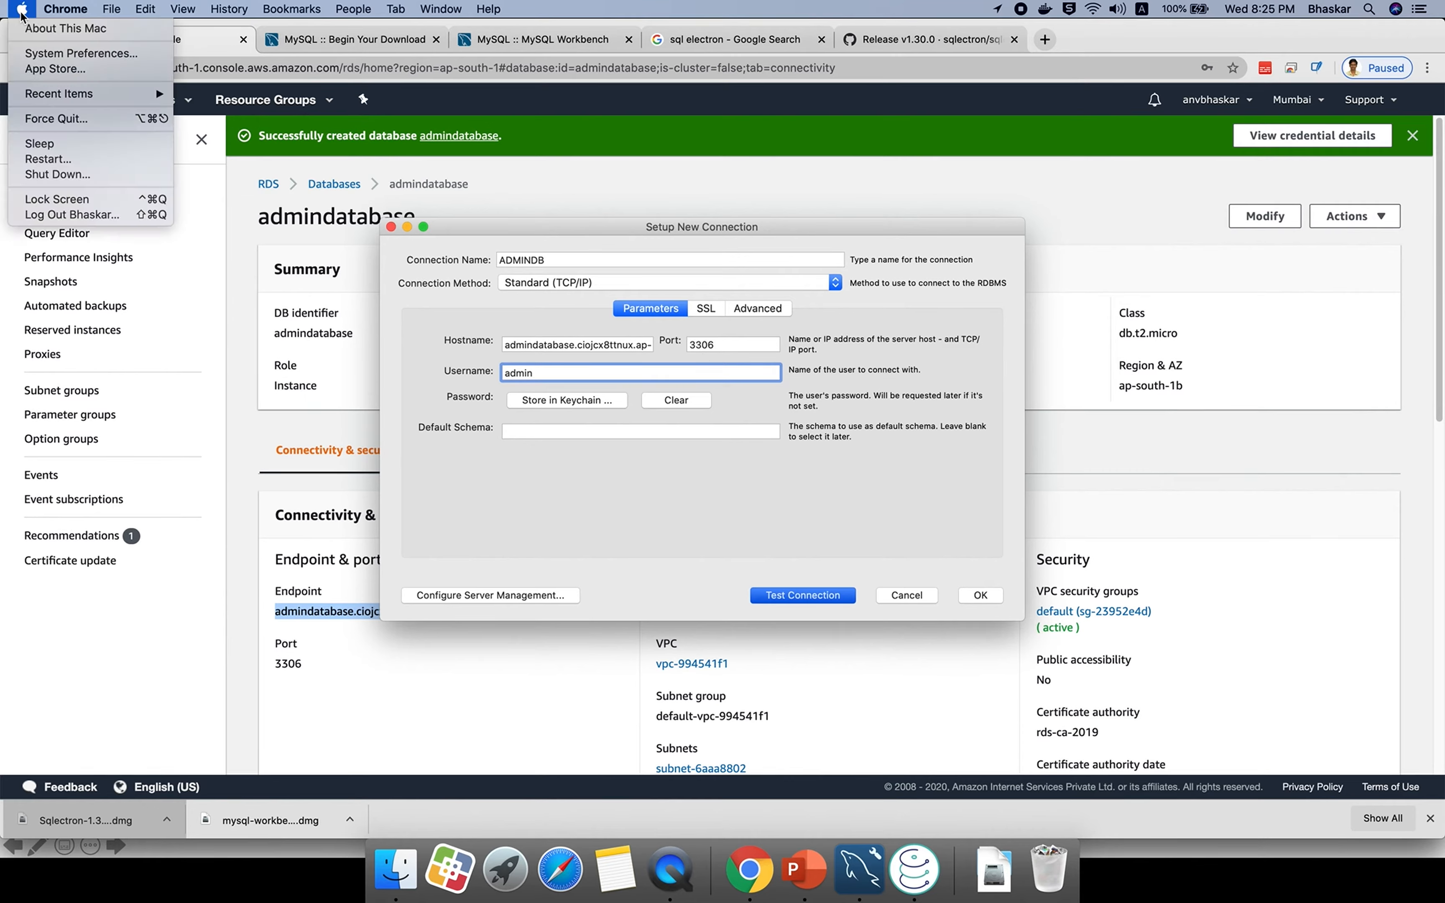
click(71, 118)
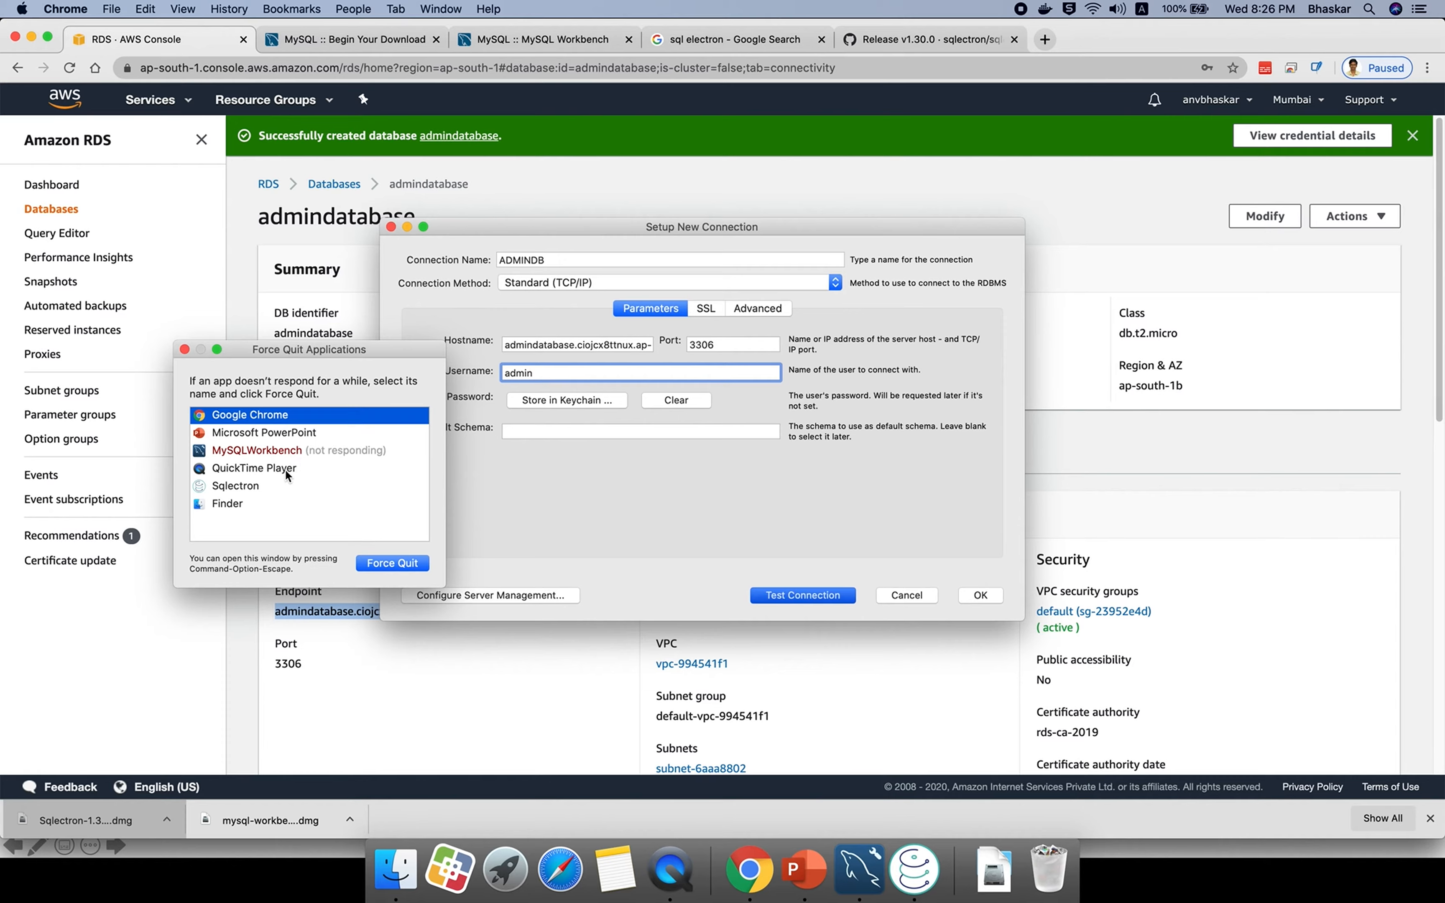
click(302, 451)
click(391, 562)
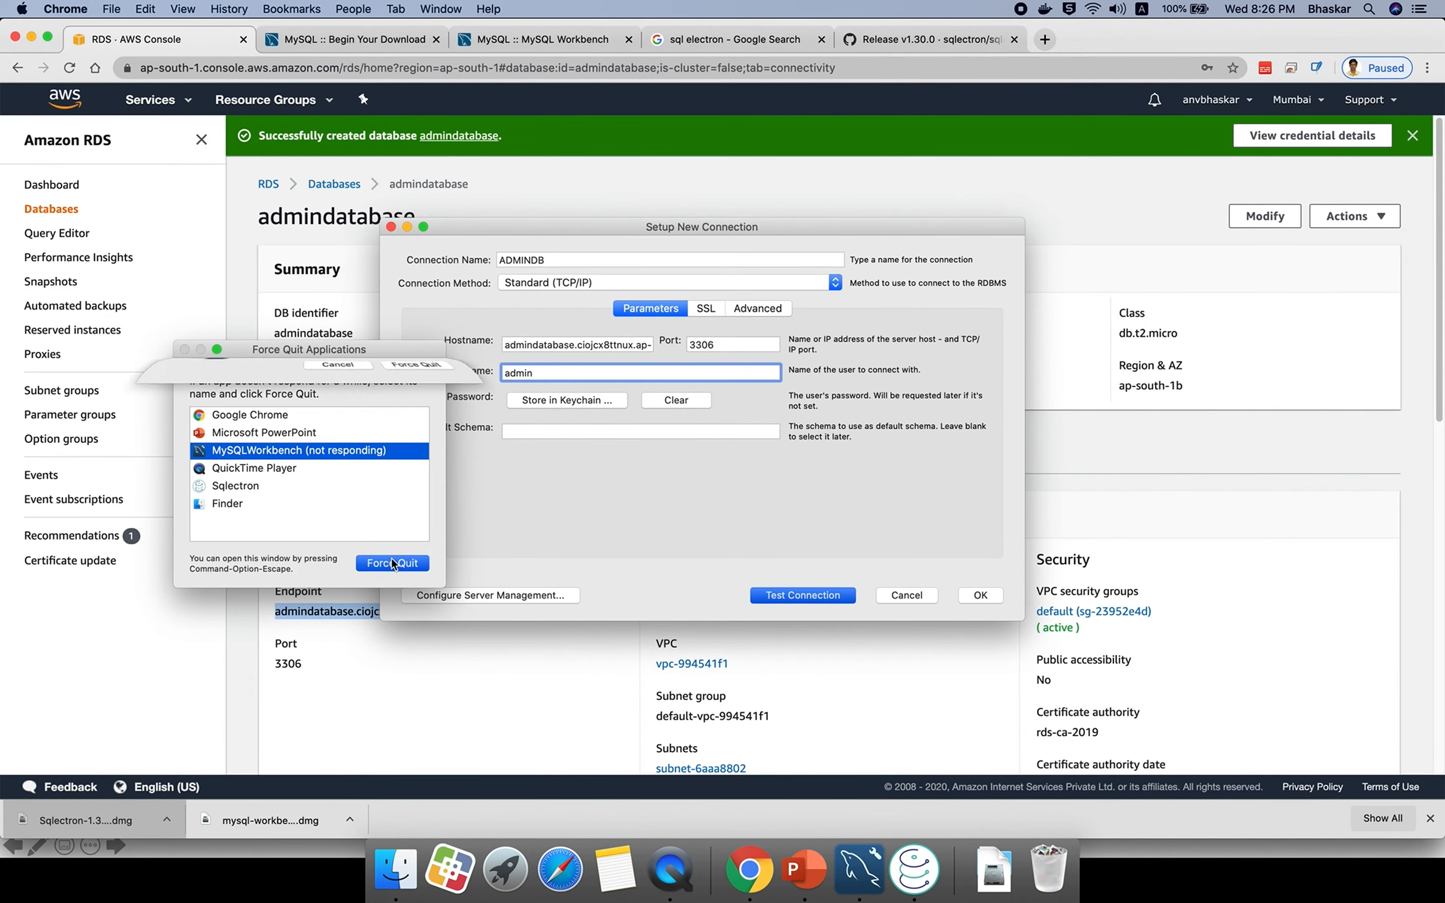
click(411, 443)
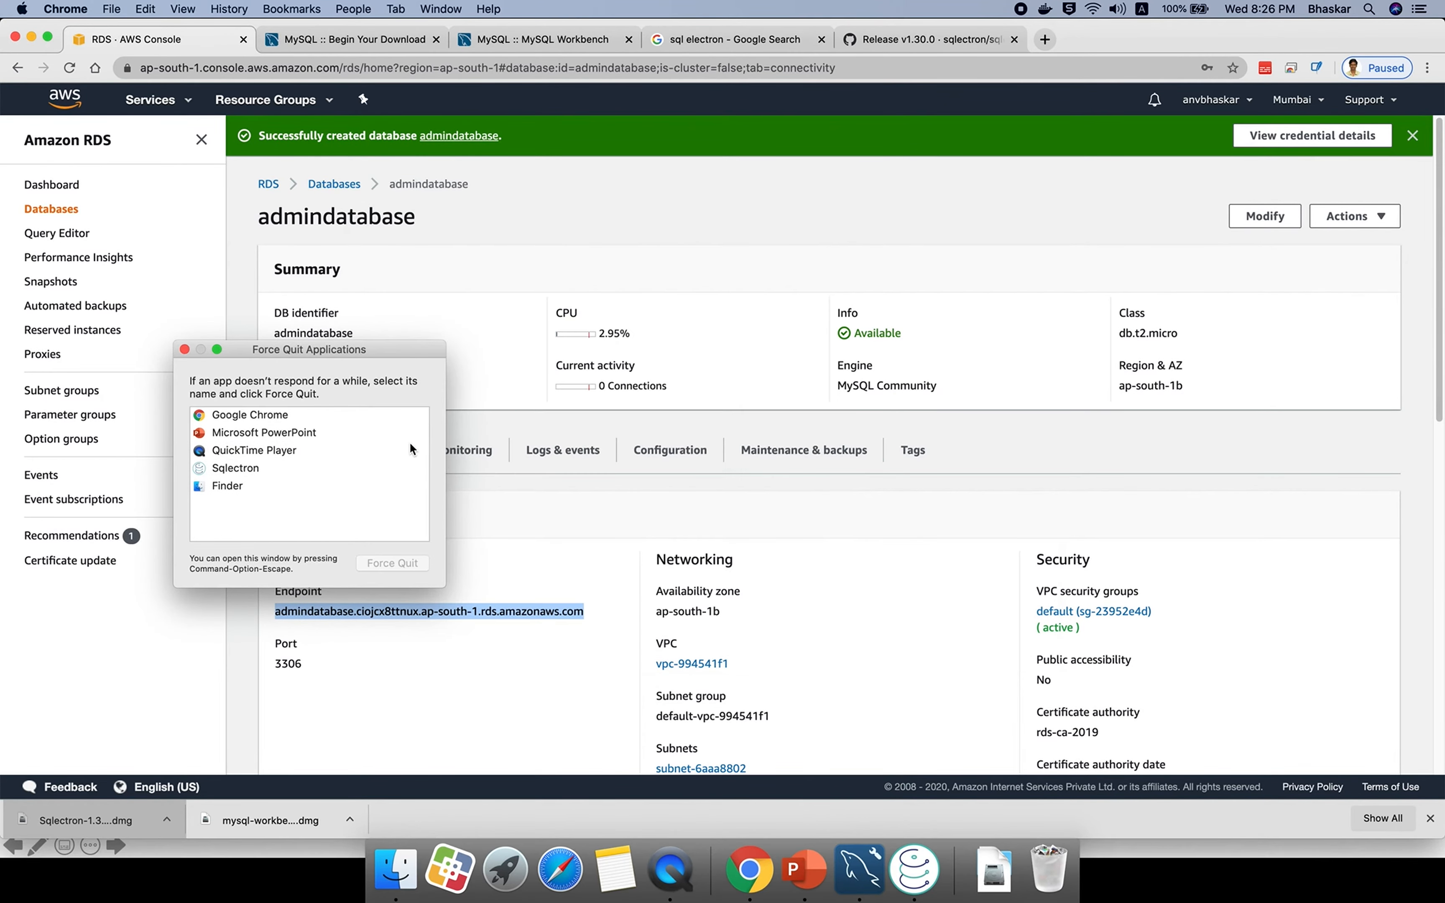
click(184, 349)
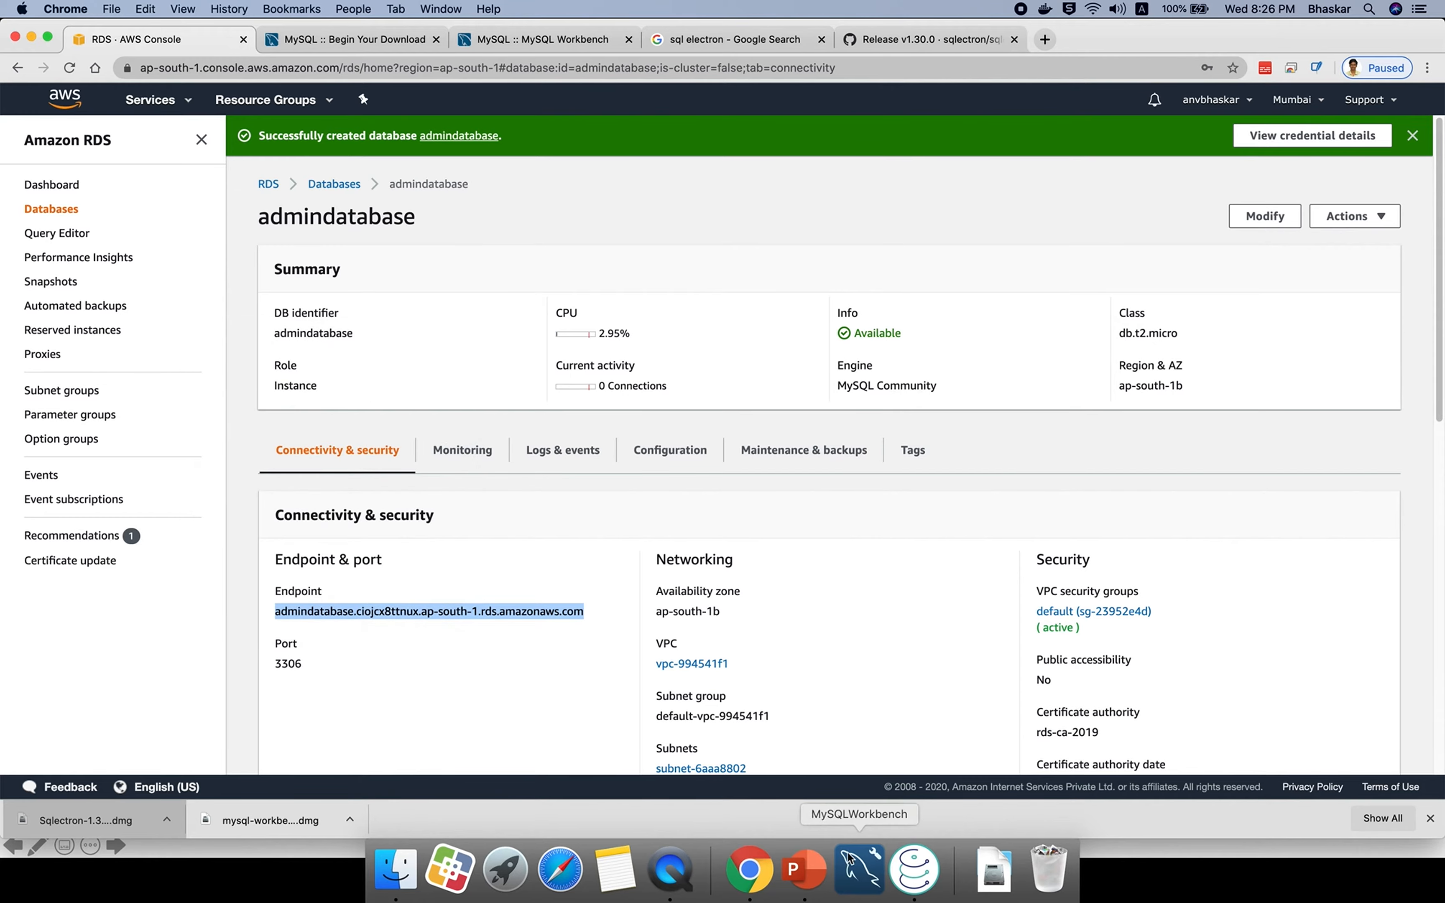
- Add a Sqlectron server named 'Admindb' of type MySQL with the RDS endpoint as host
click(924, 864)
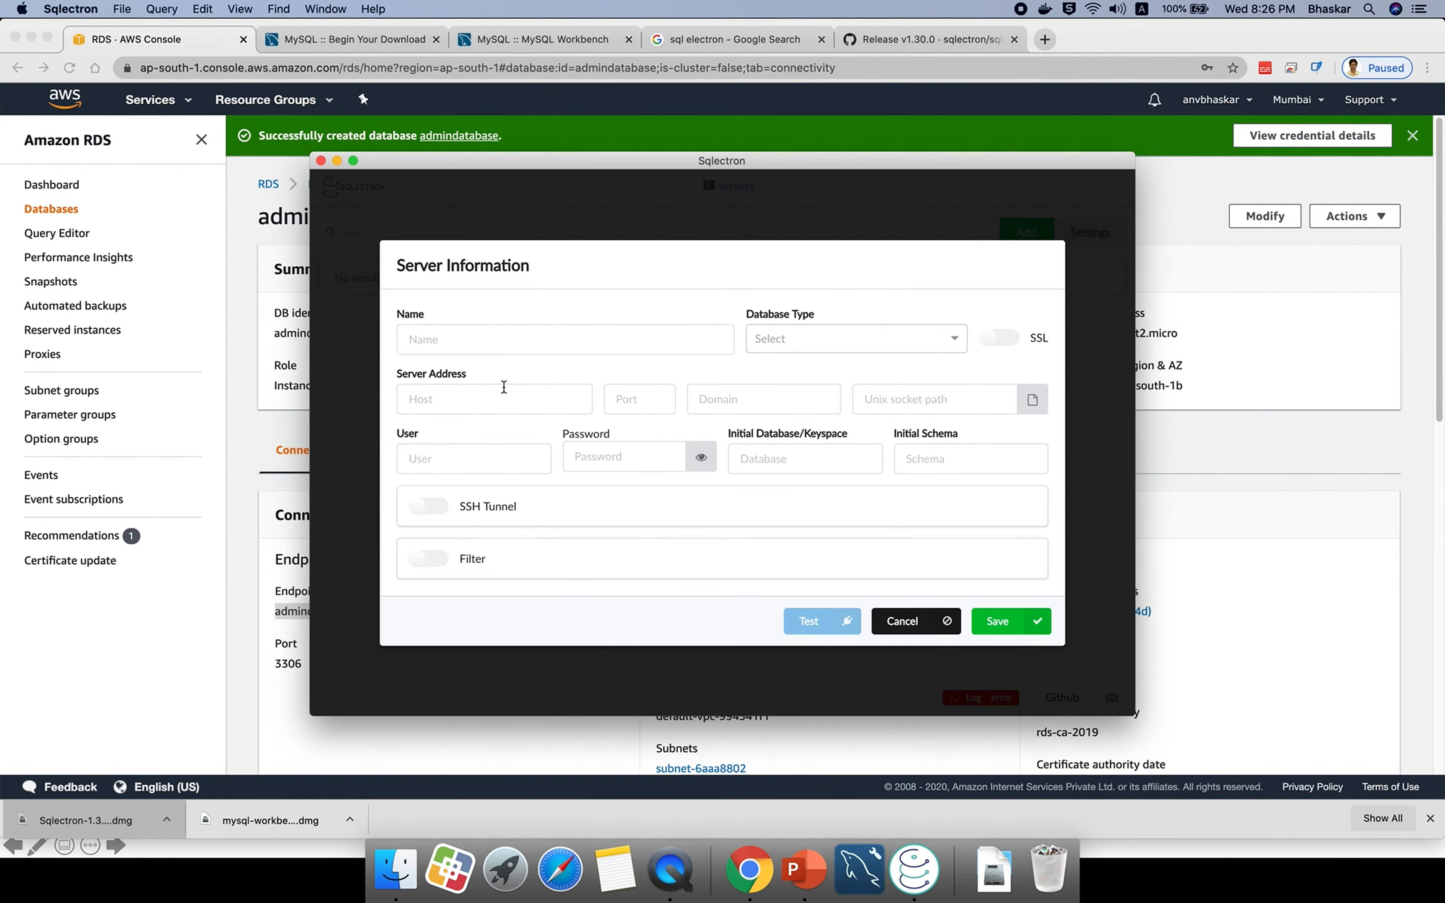
click(502, 339)
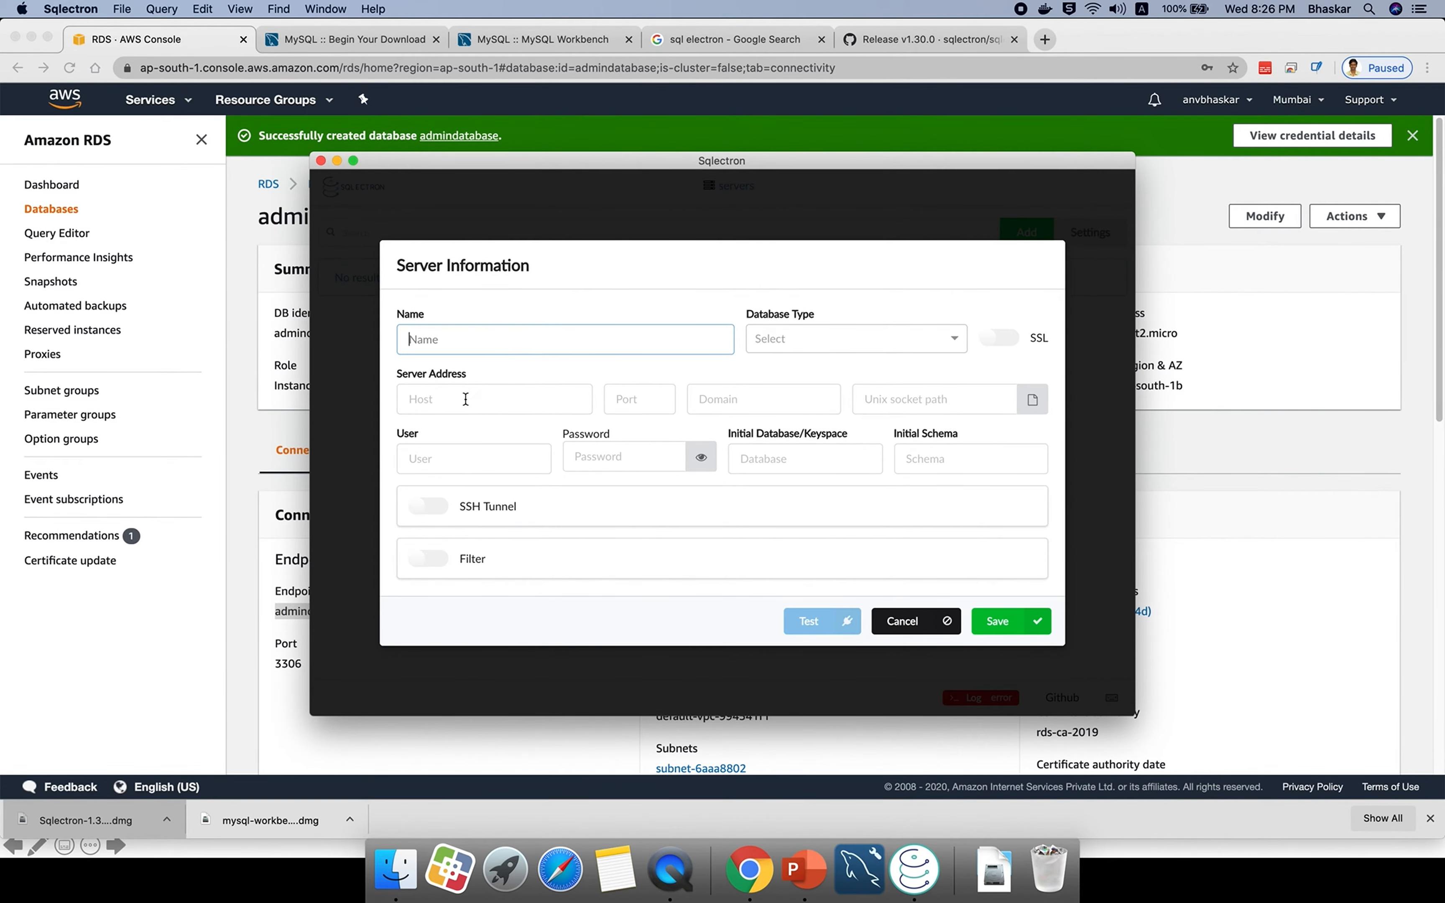
click(466, 398)
text(admindatabase.ciojcx8ttnux.ap-south-1.rds.amazonaws.com)
click(510, 343)
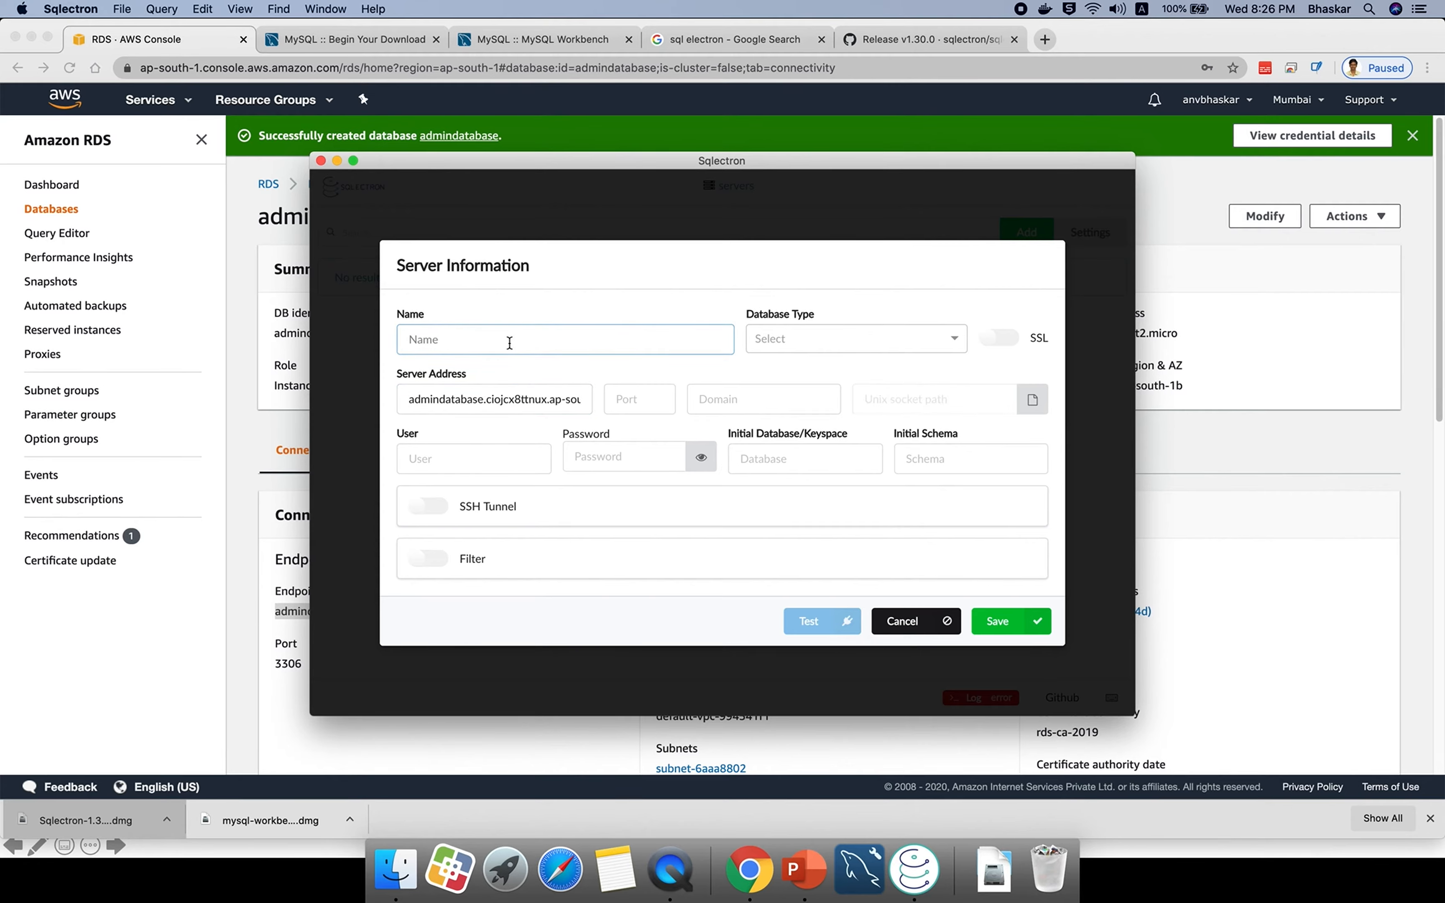
text(Admindb)
click(754, 339)
click(782, 368)
- Enter user admin and its password and test the connection, which hits a handshake timeout
click(644, 457)
click(462, 456)
text(admin)
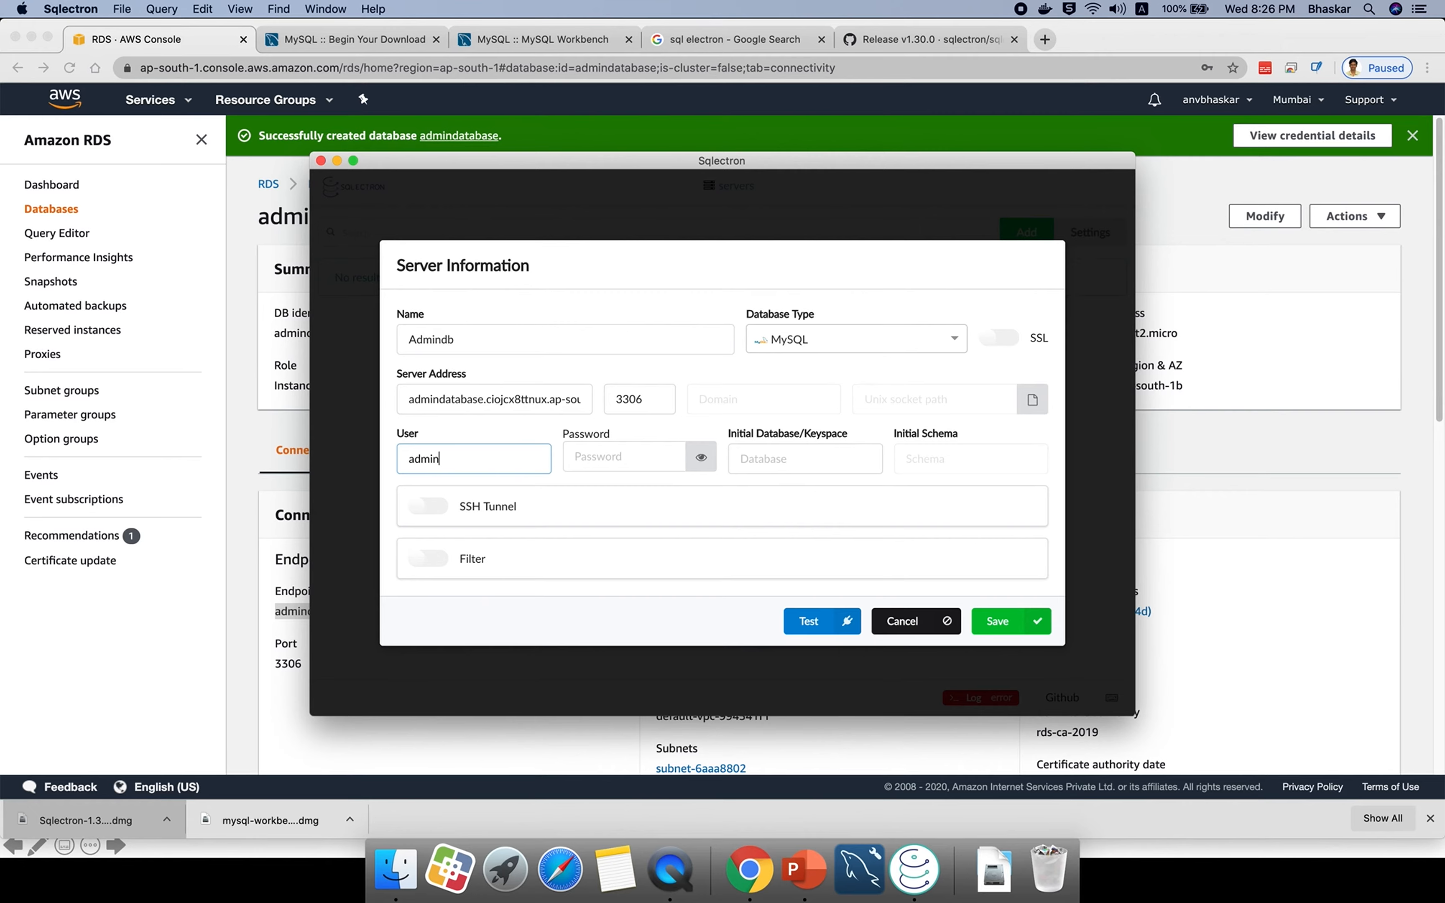
key(Tab)
text(ad••••••••)
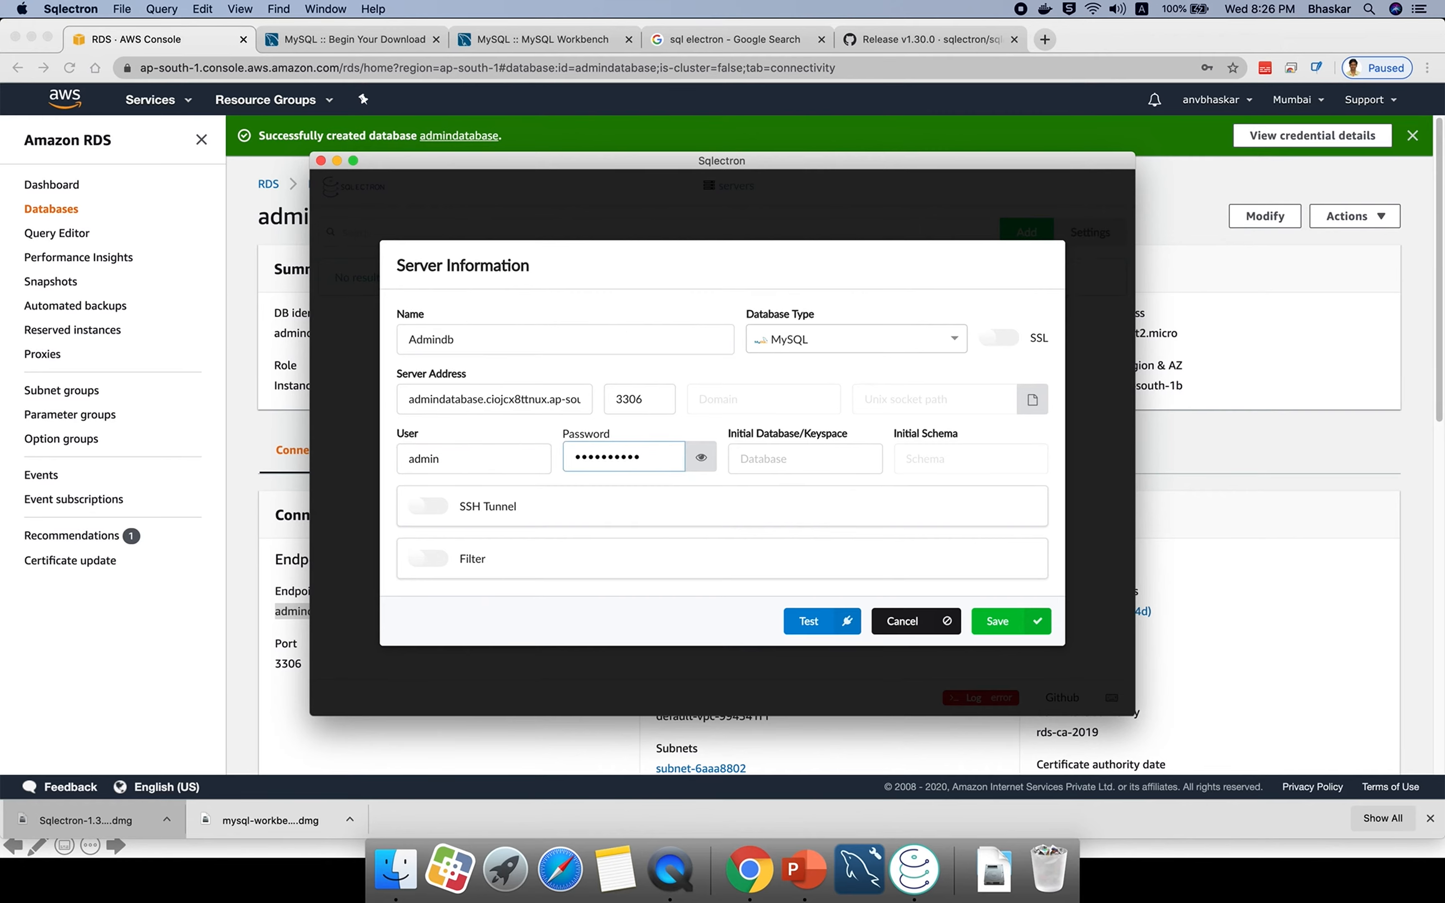
click(823, 630)
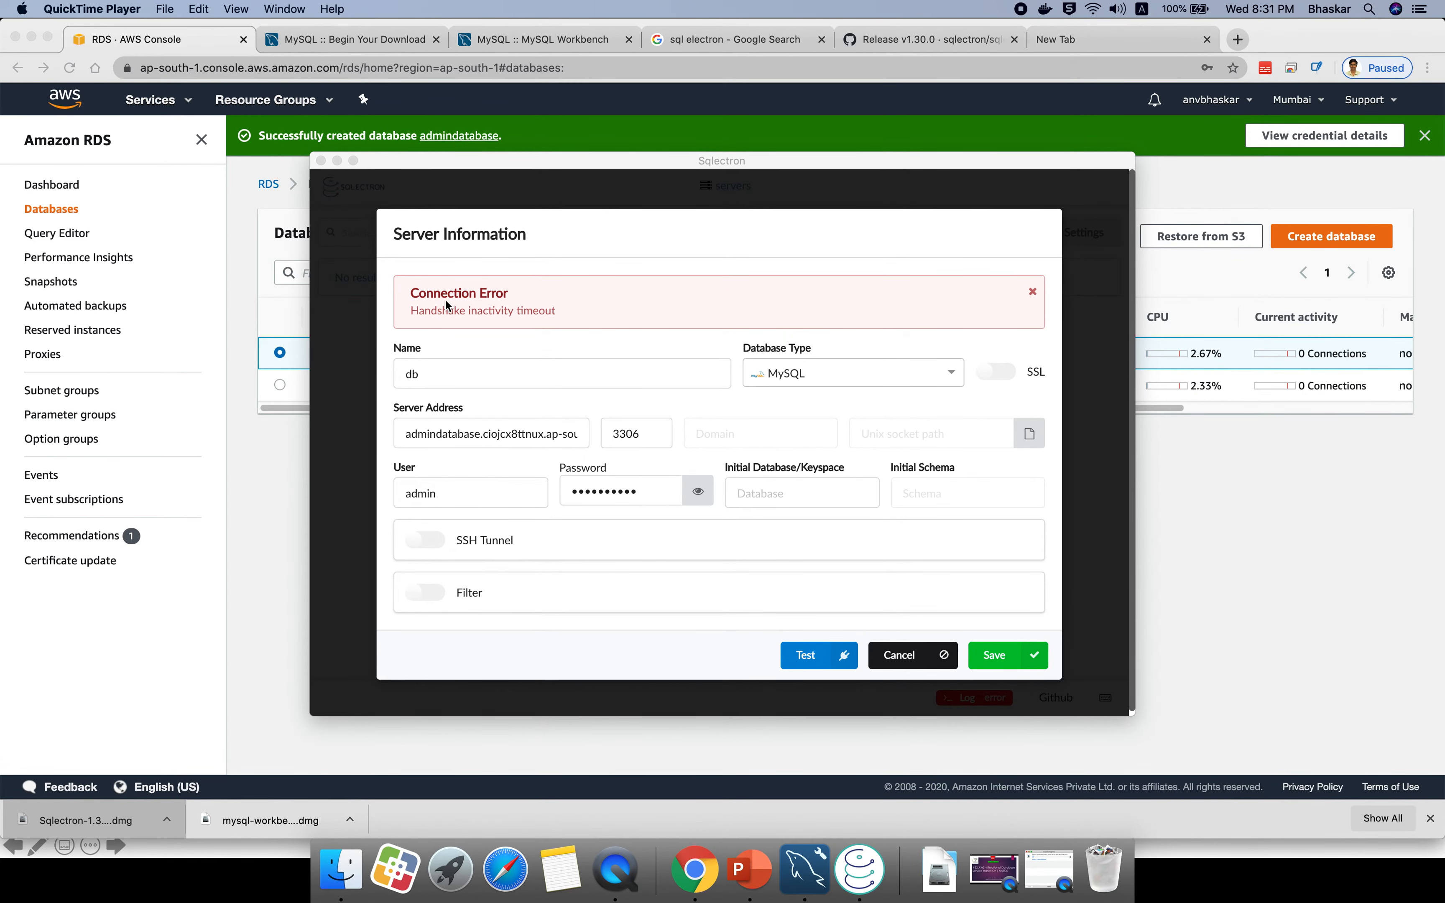
click(525, 315)
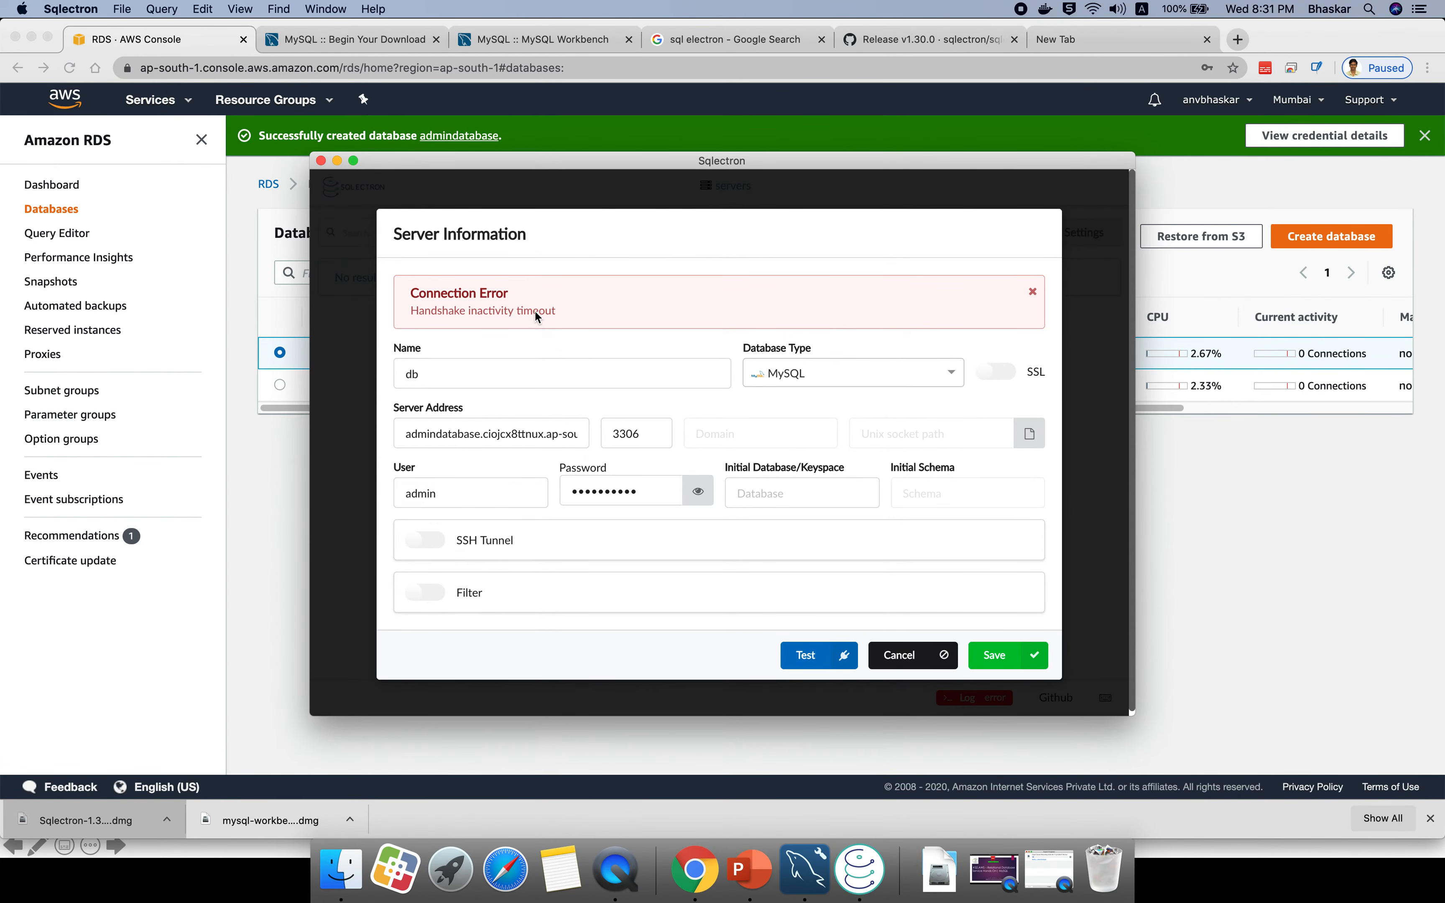
triple_click(515, 436)
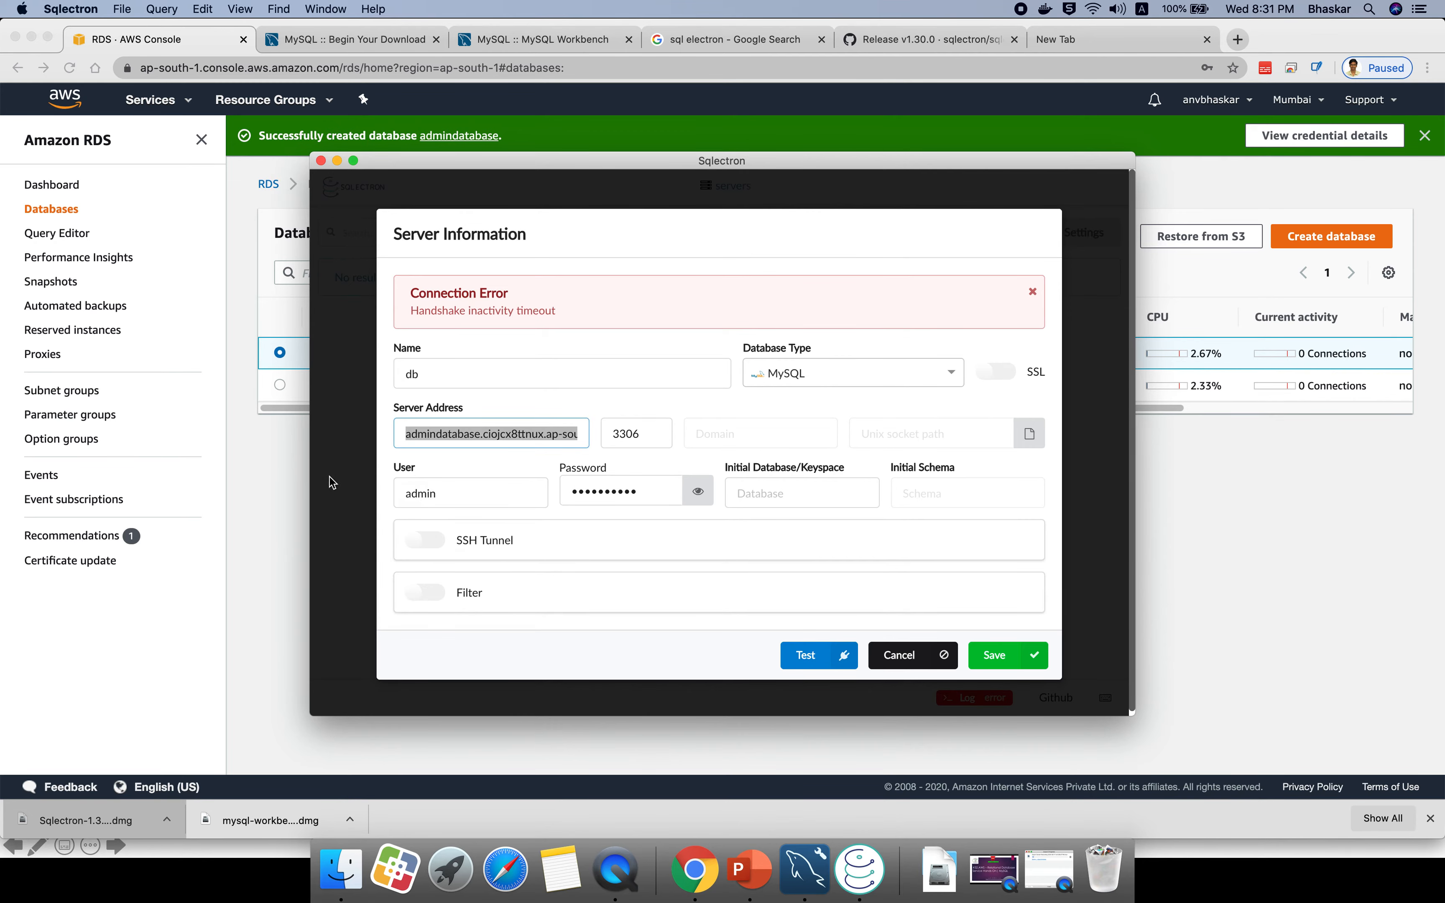
click(297, 478)
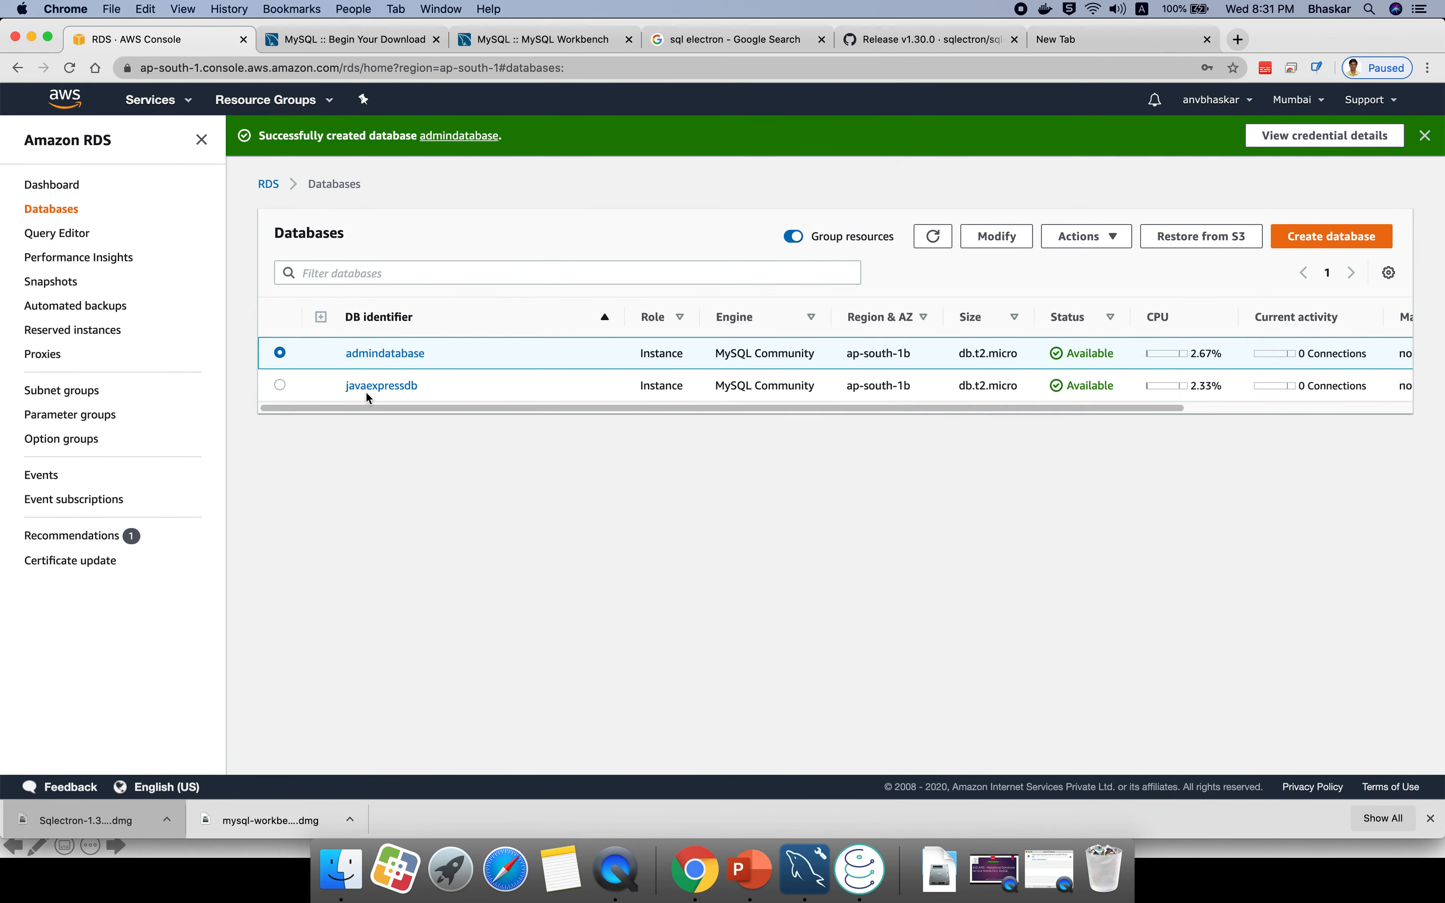
- Check admindatabase's port 3306 and Public accessibility No, then start modifying the instance
click(379, 356)
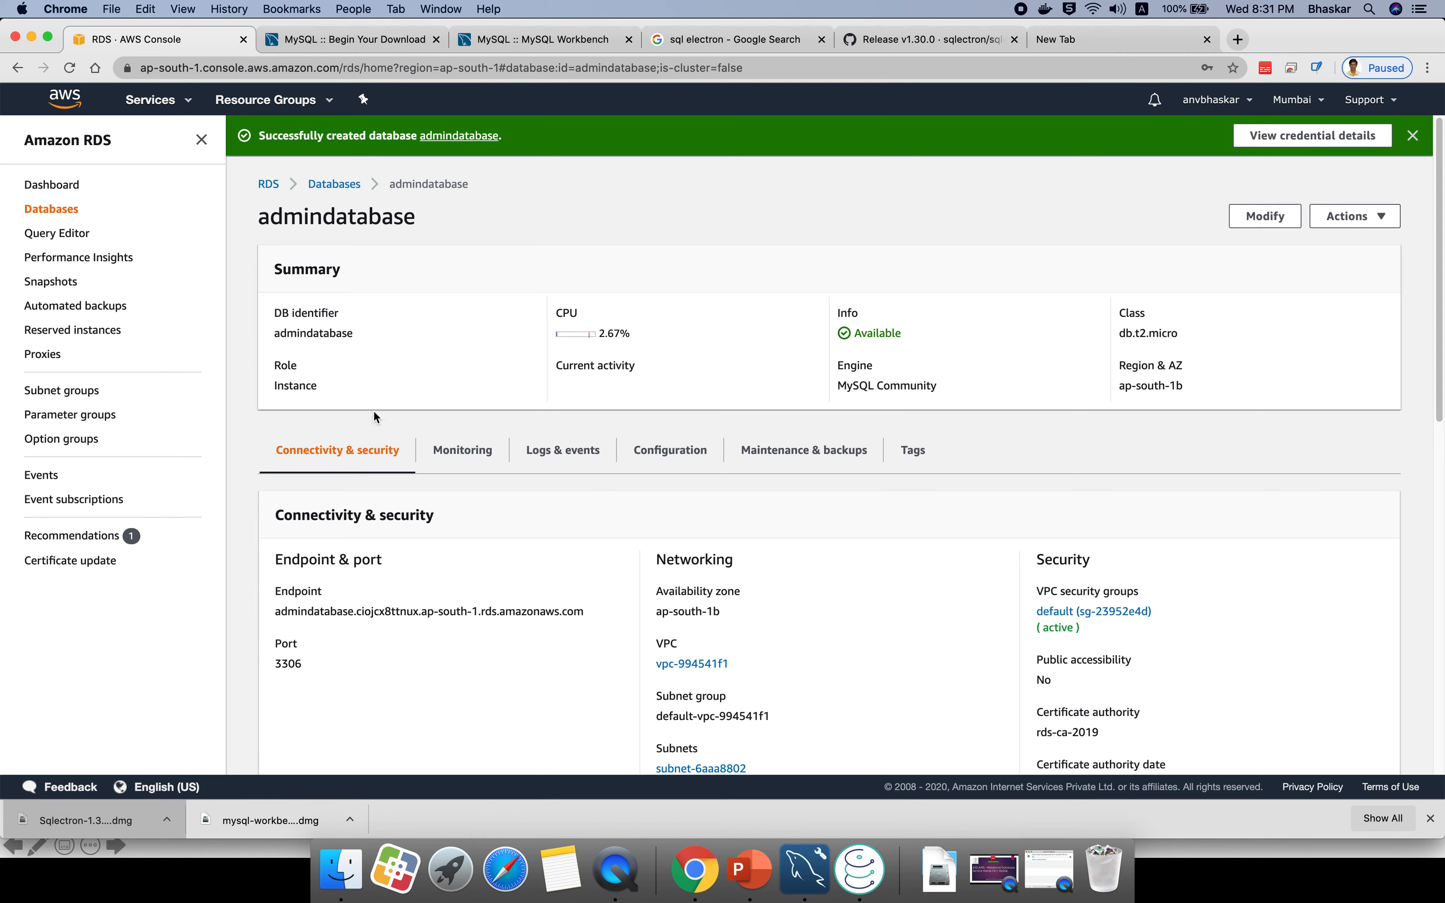
scroll(485, 546, down, 3)
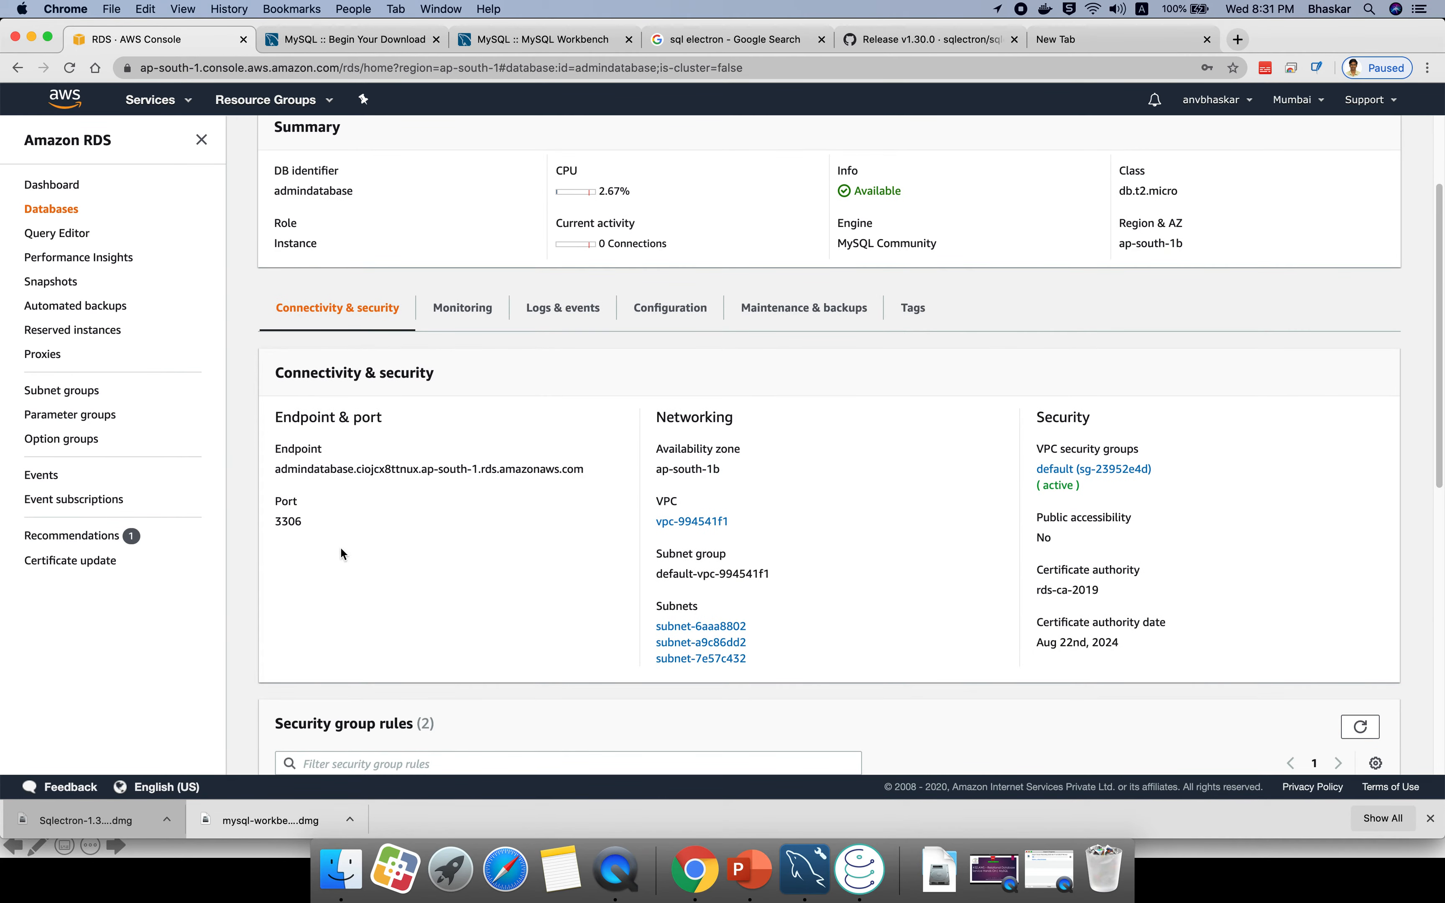
double_click(289, 520)
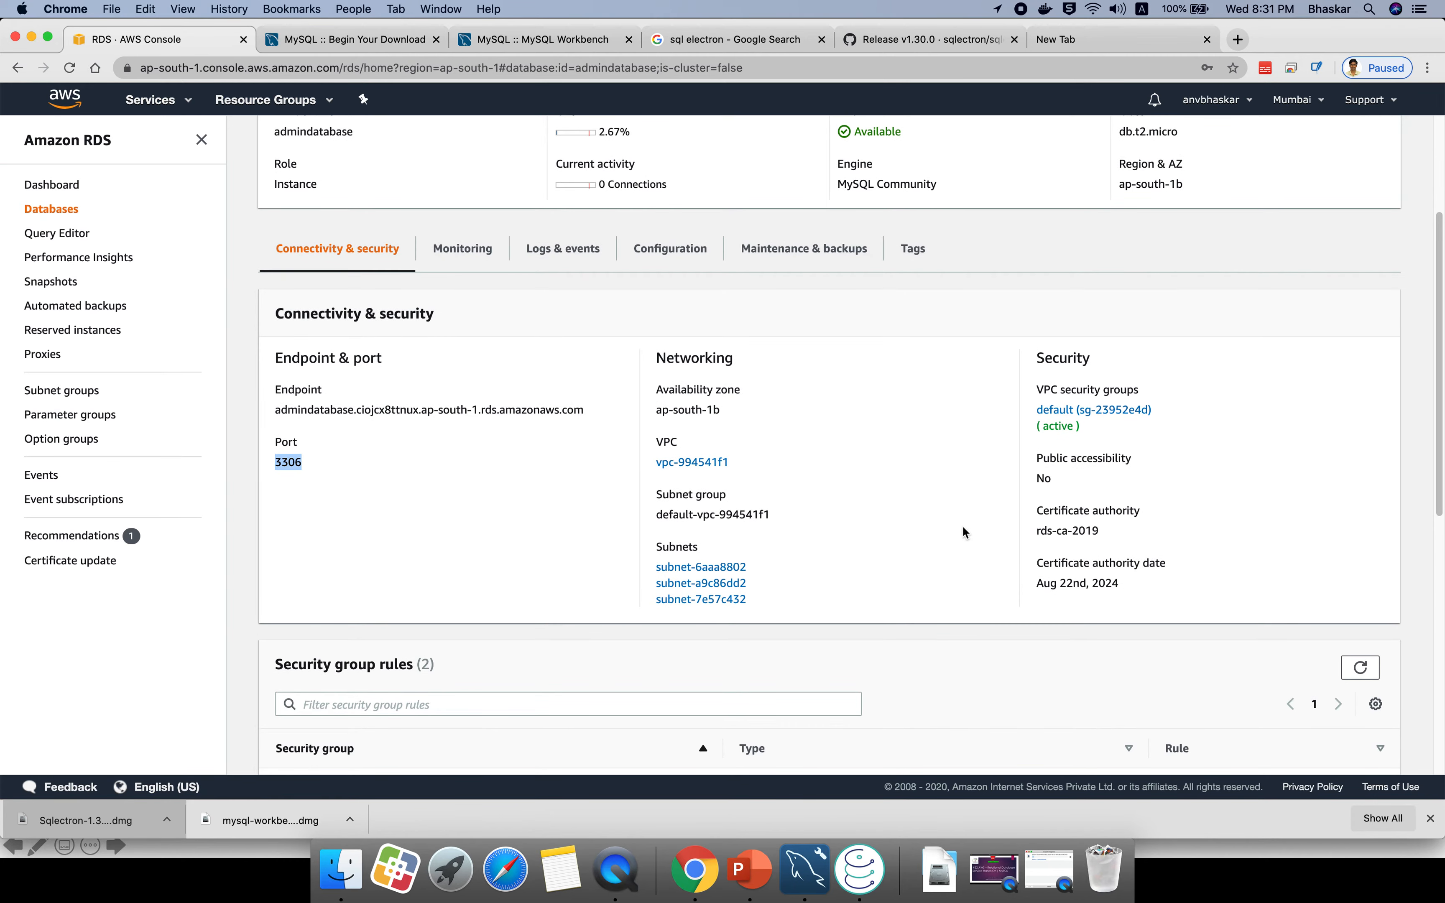
drag(1038, 459, 1159, 461)
double_click(1045, 478)
scroll(1109, 573, up, 5)
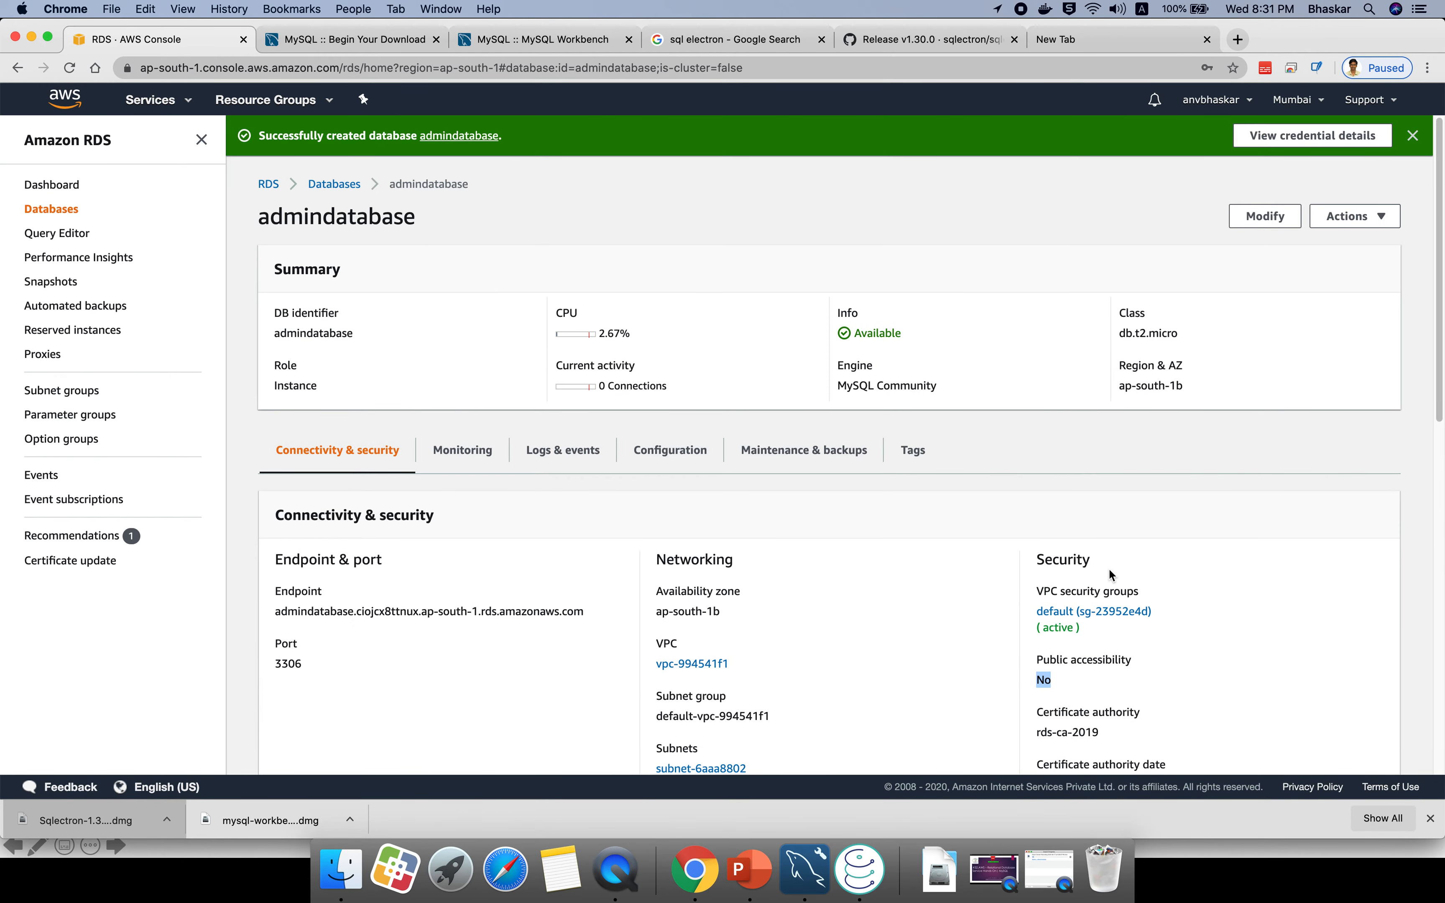
click(1284, 216)
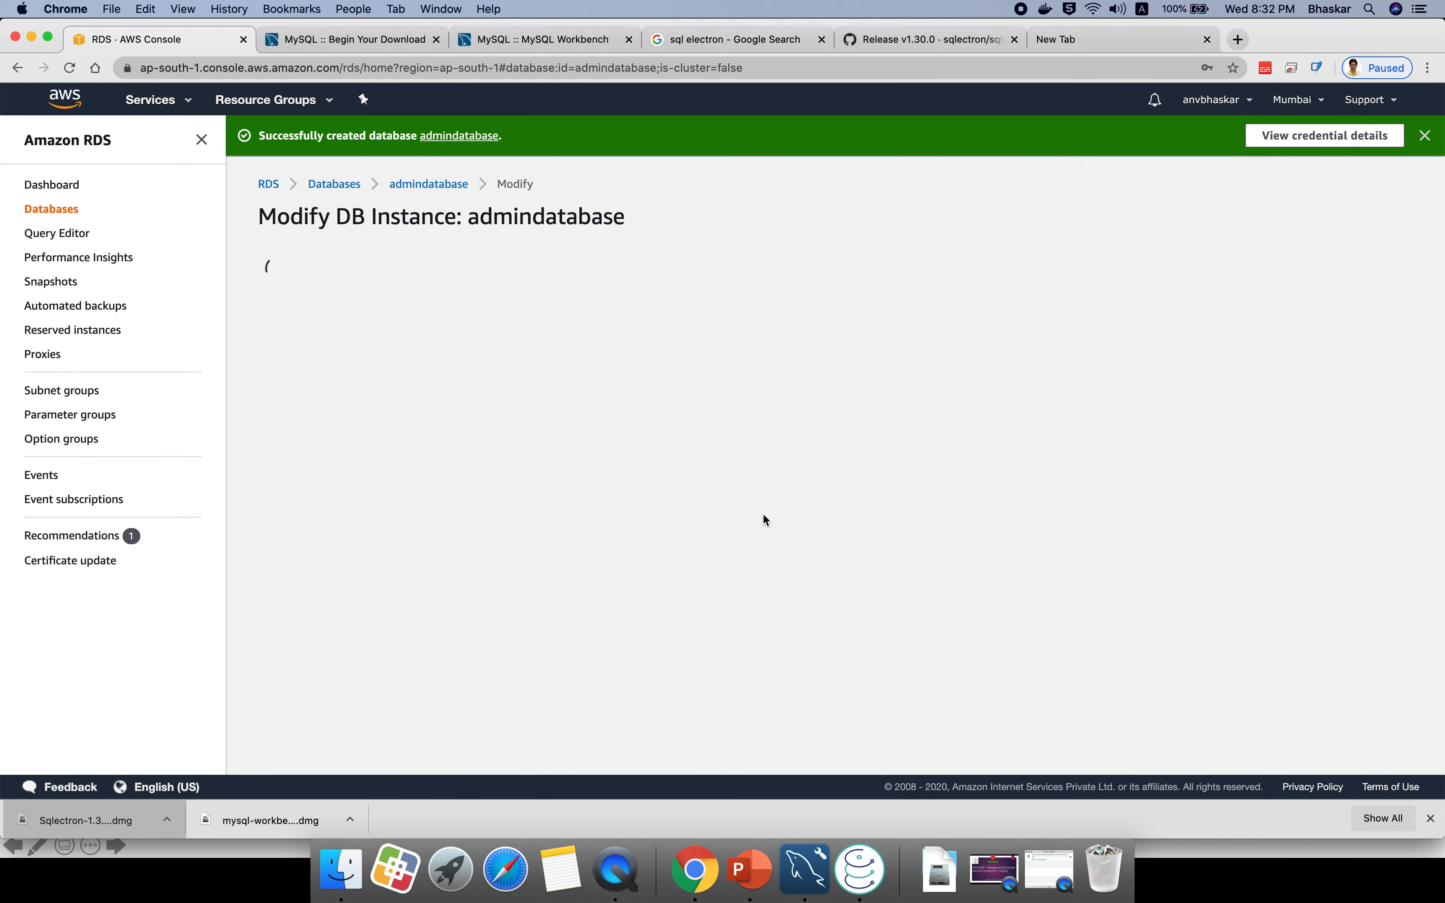
- Set admindatabase's Public accessibility to Yes and submit the change with Apply immediately
scroll(764, 518, down, 7)
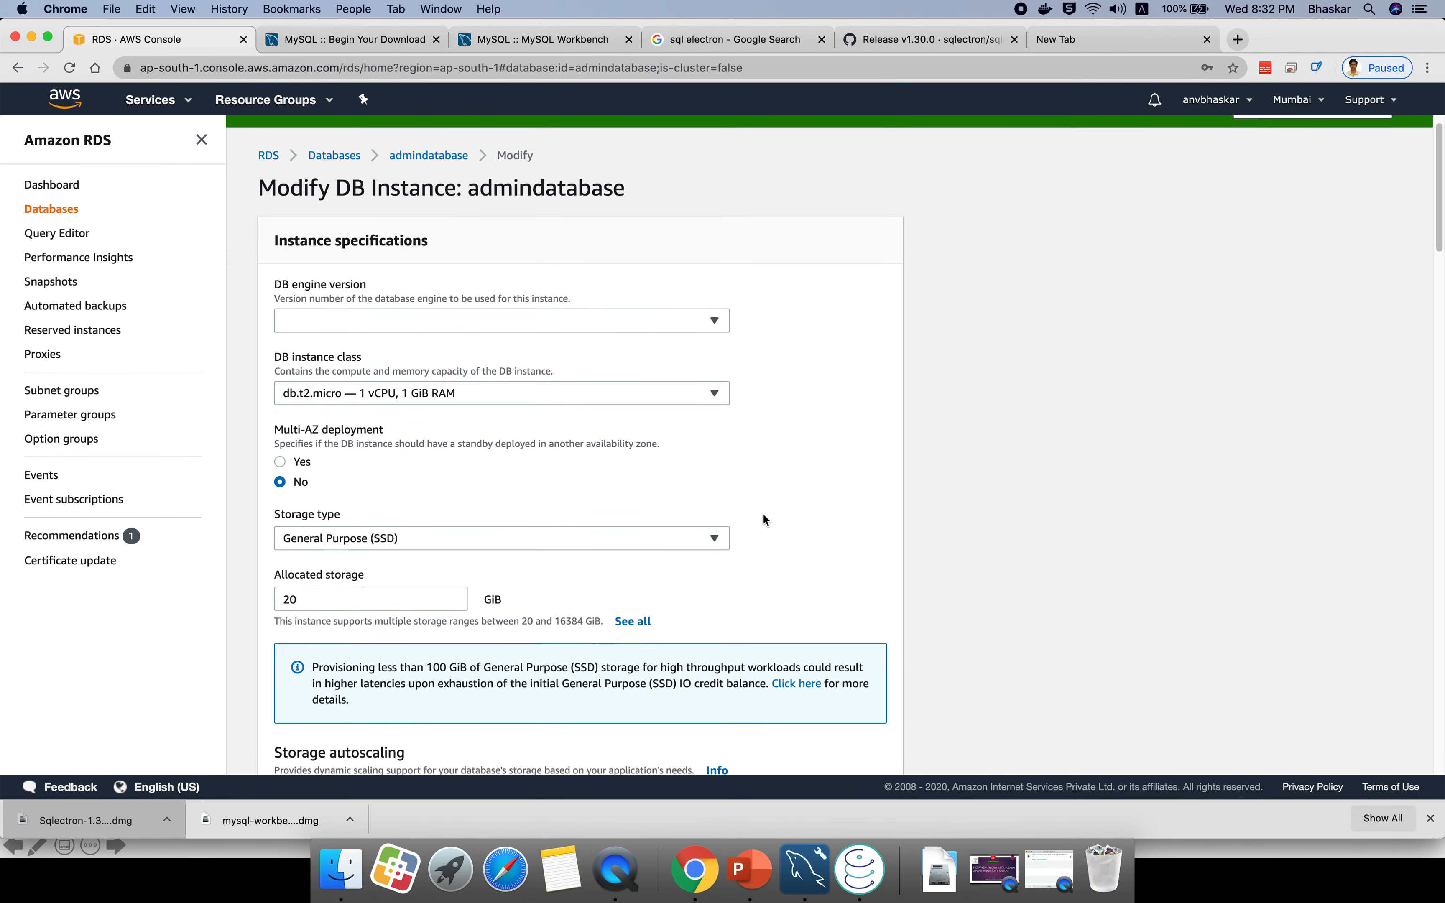
scroll(763, 517, down, 8)
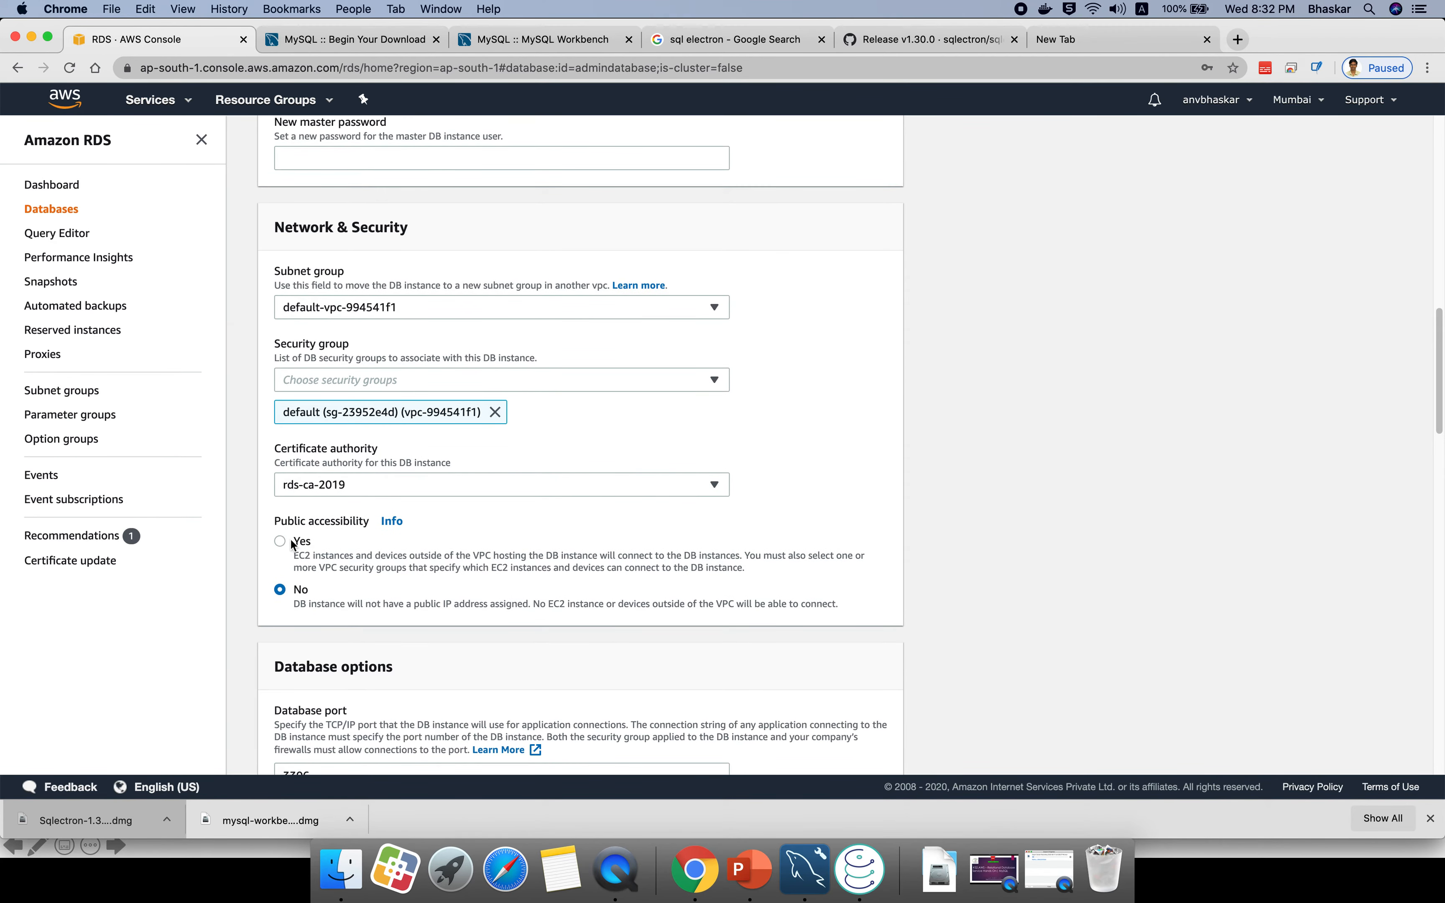
click(280, 541)
scroll(858, 534, up, 15)
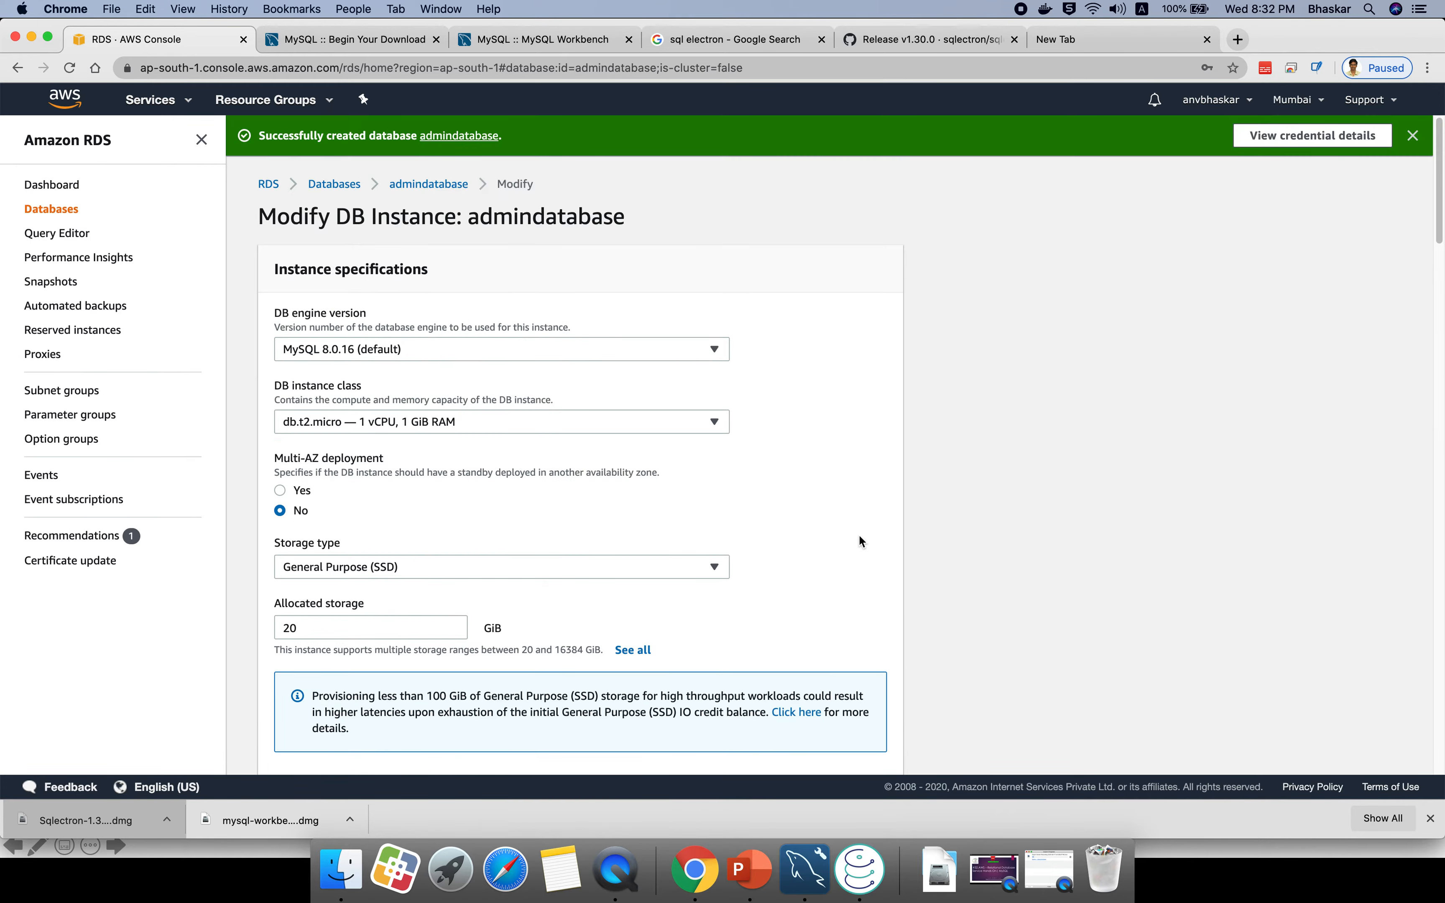
scroll(952, 530, down, 20)
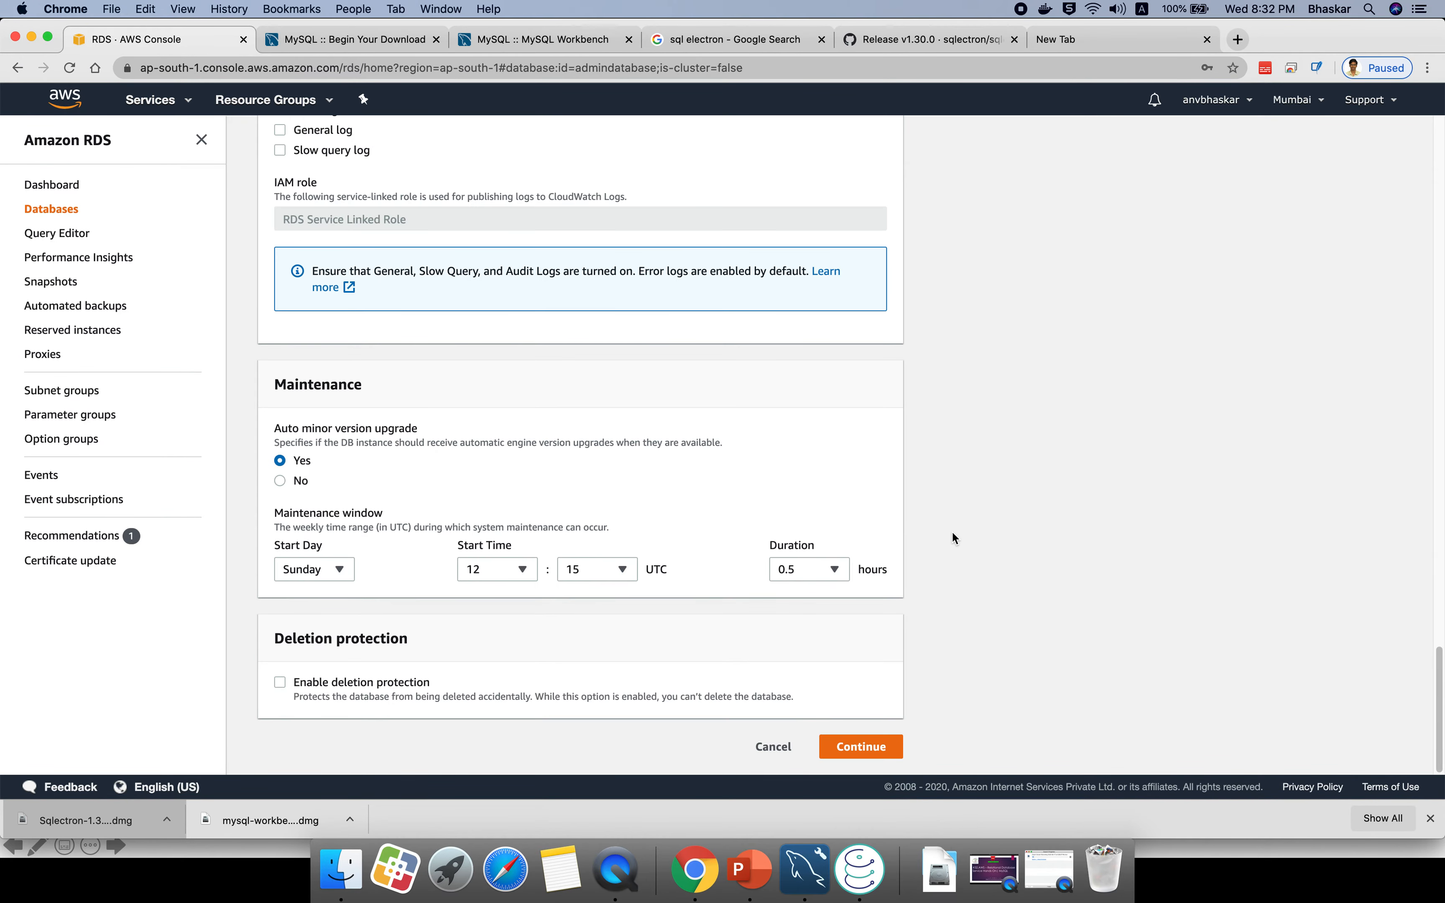
click(882, 752)
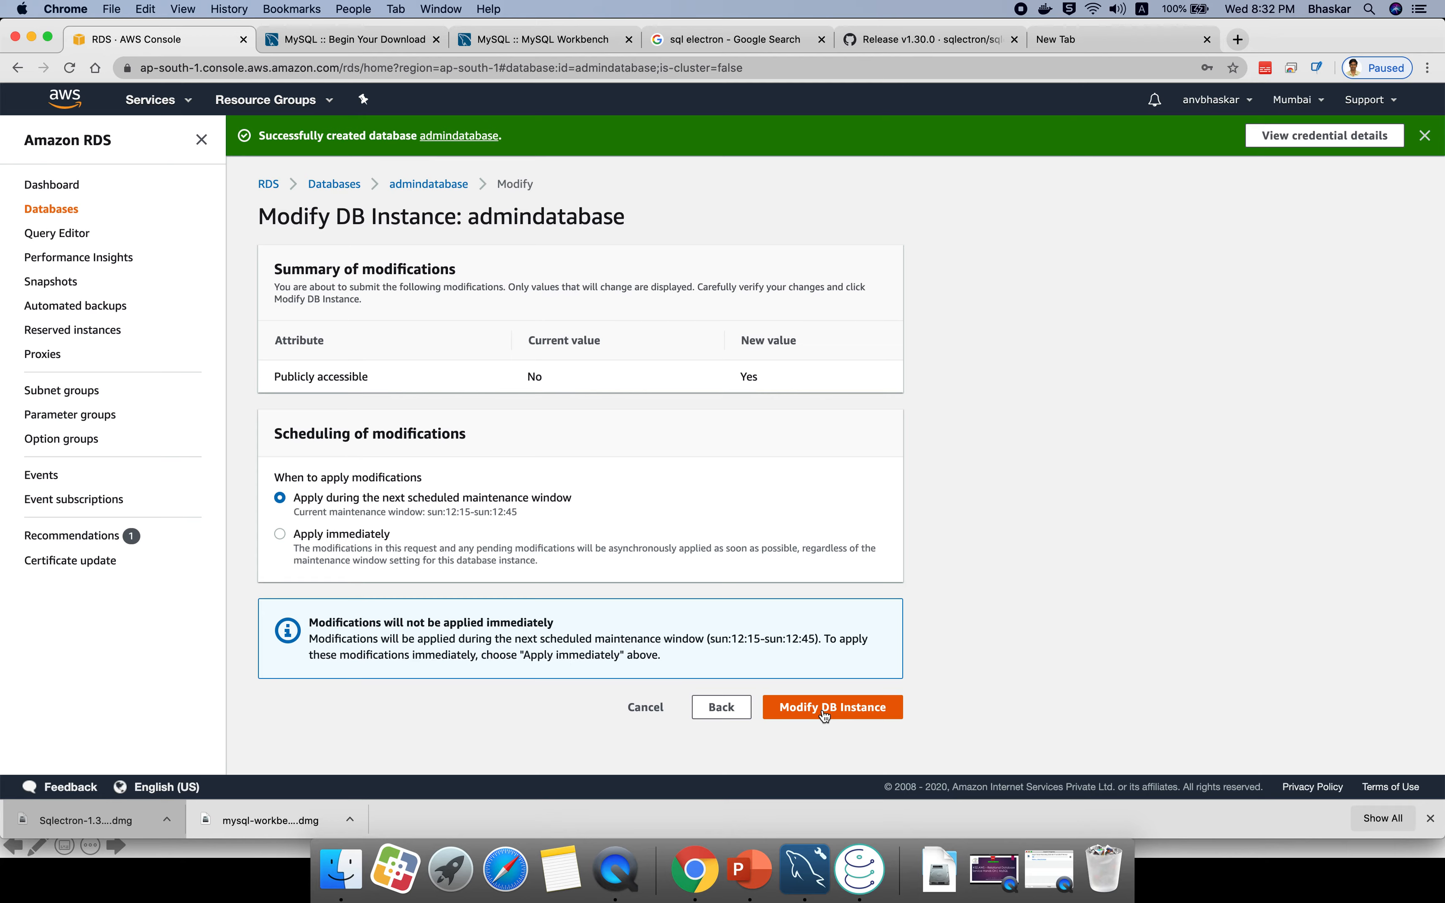
click(282, 534)
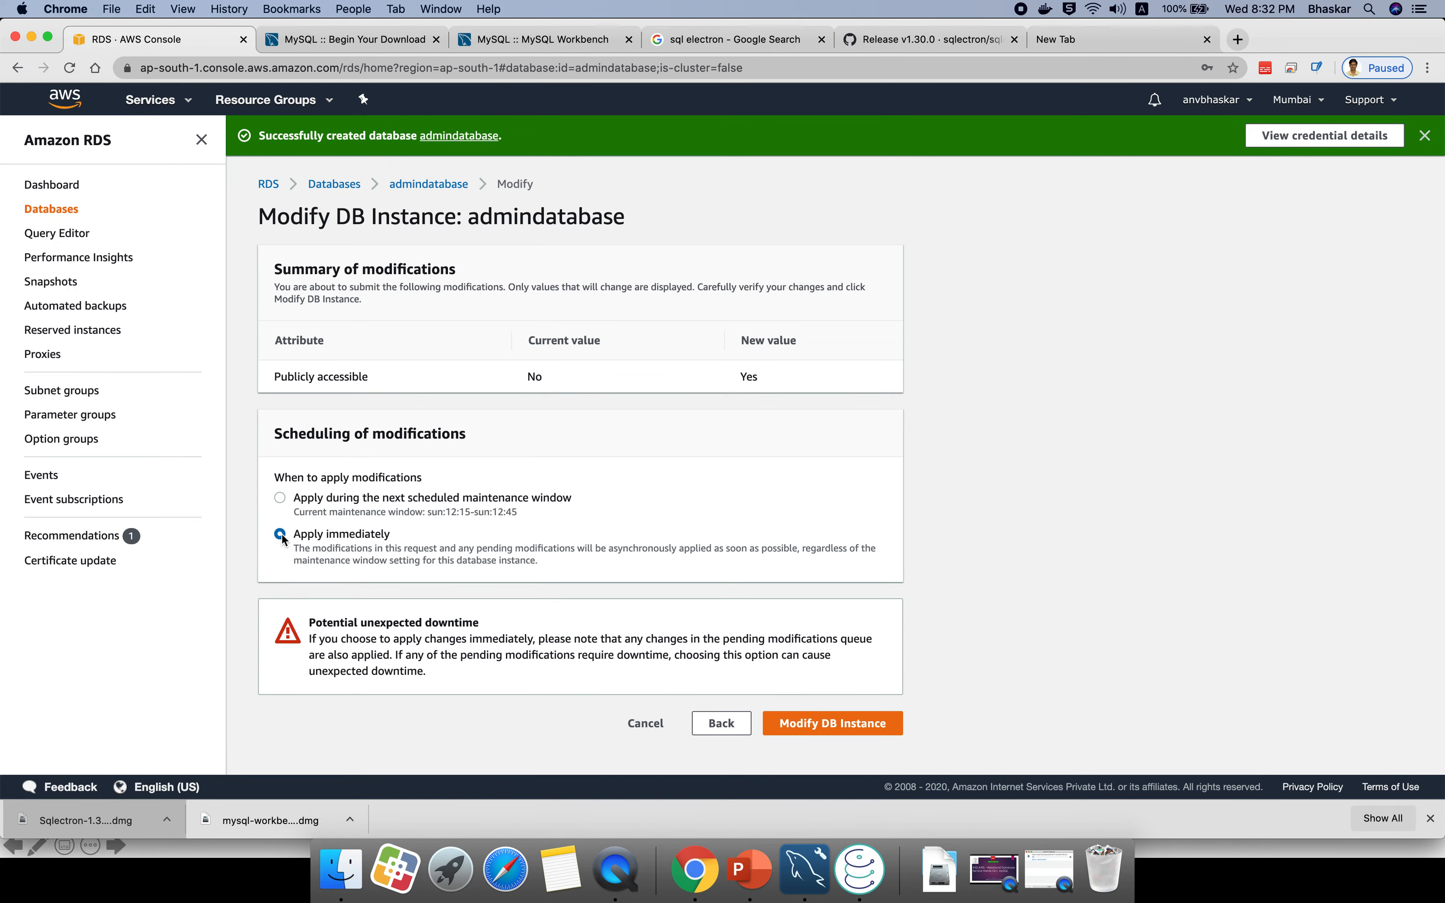
click(813, 722)
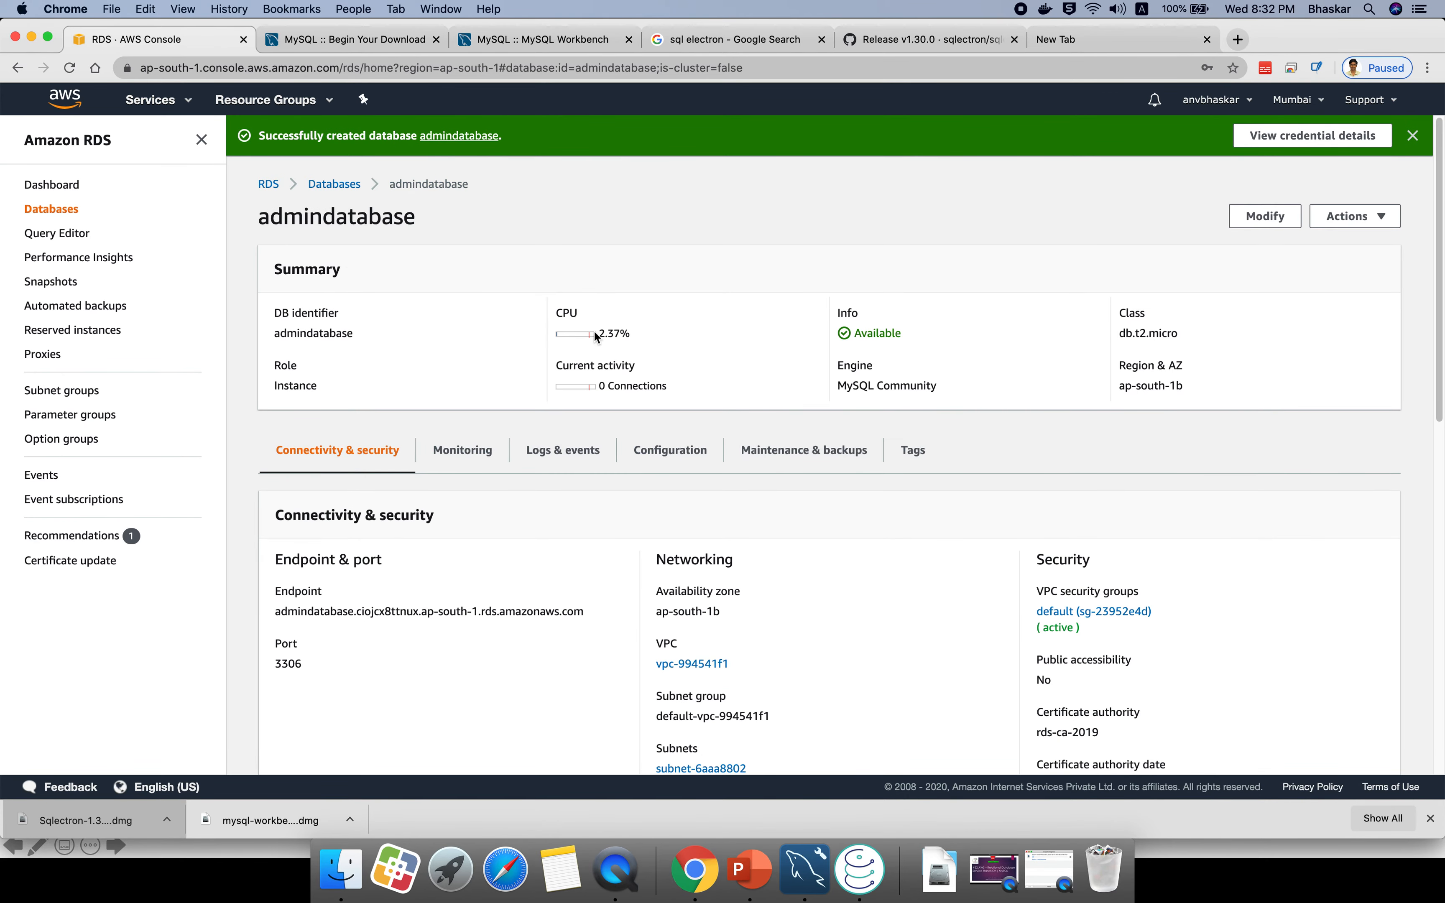
click(848, 879)
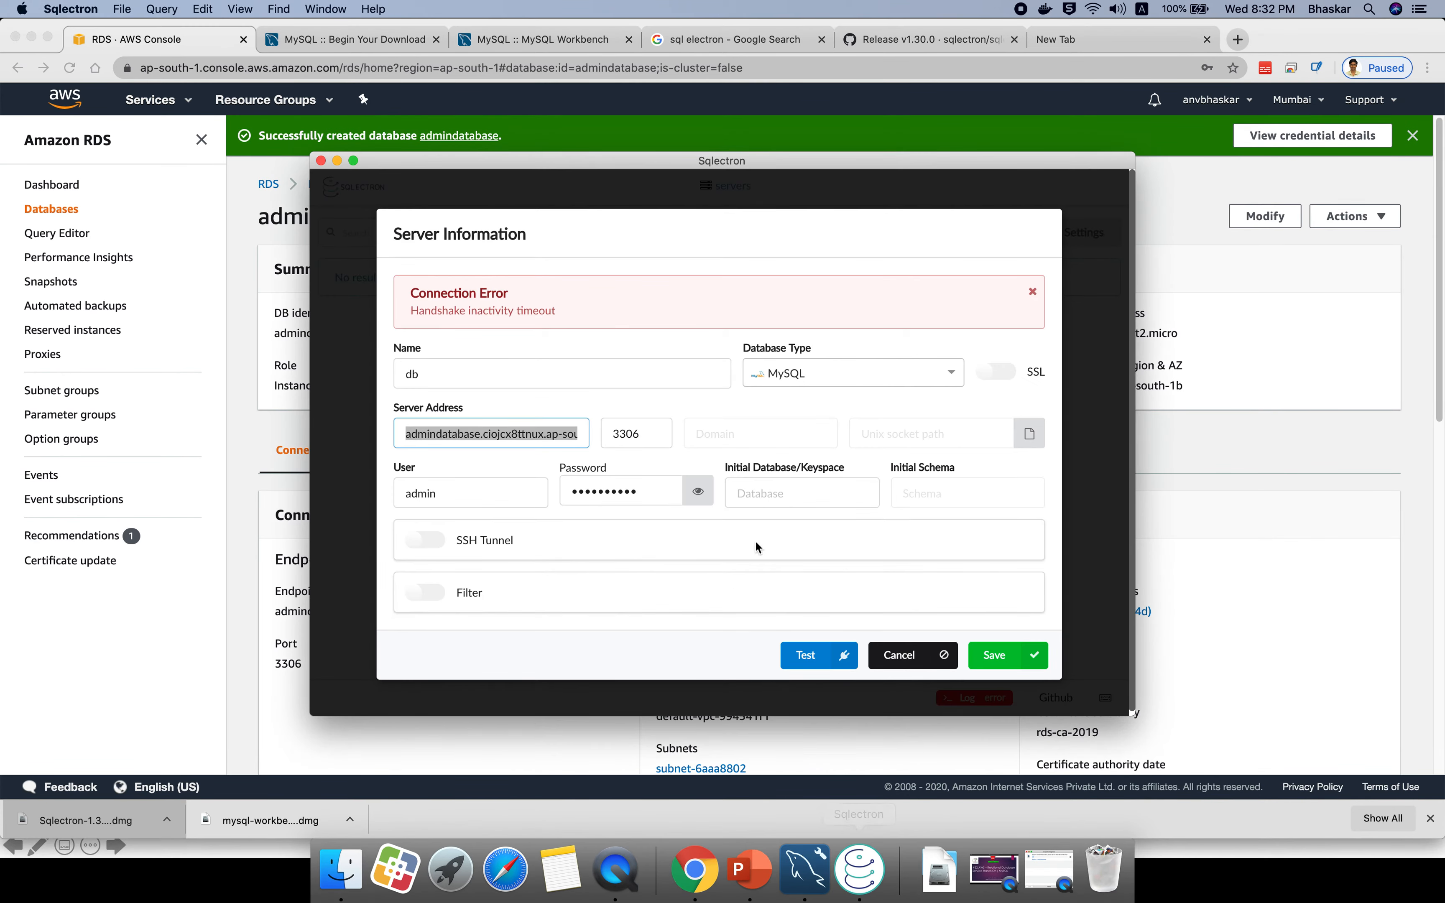
click(807, 654)
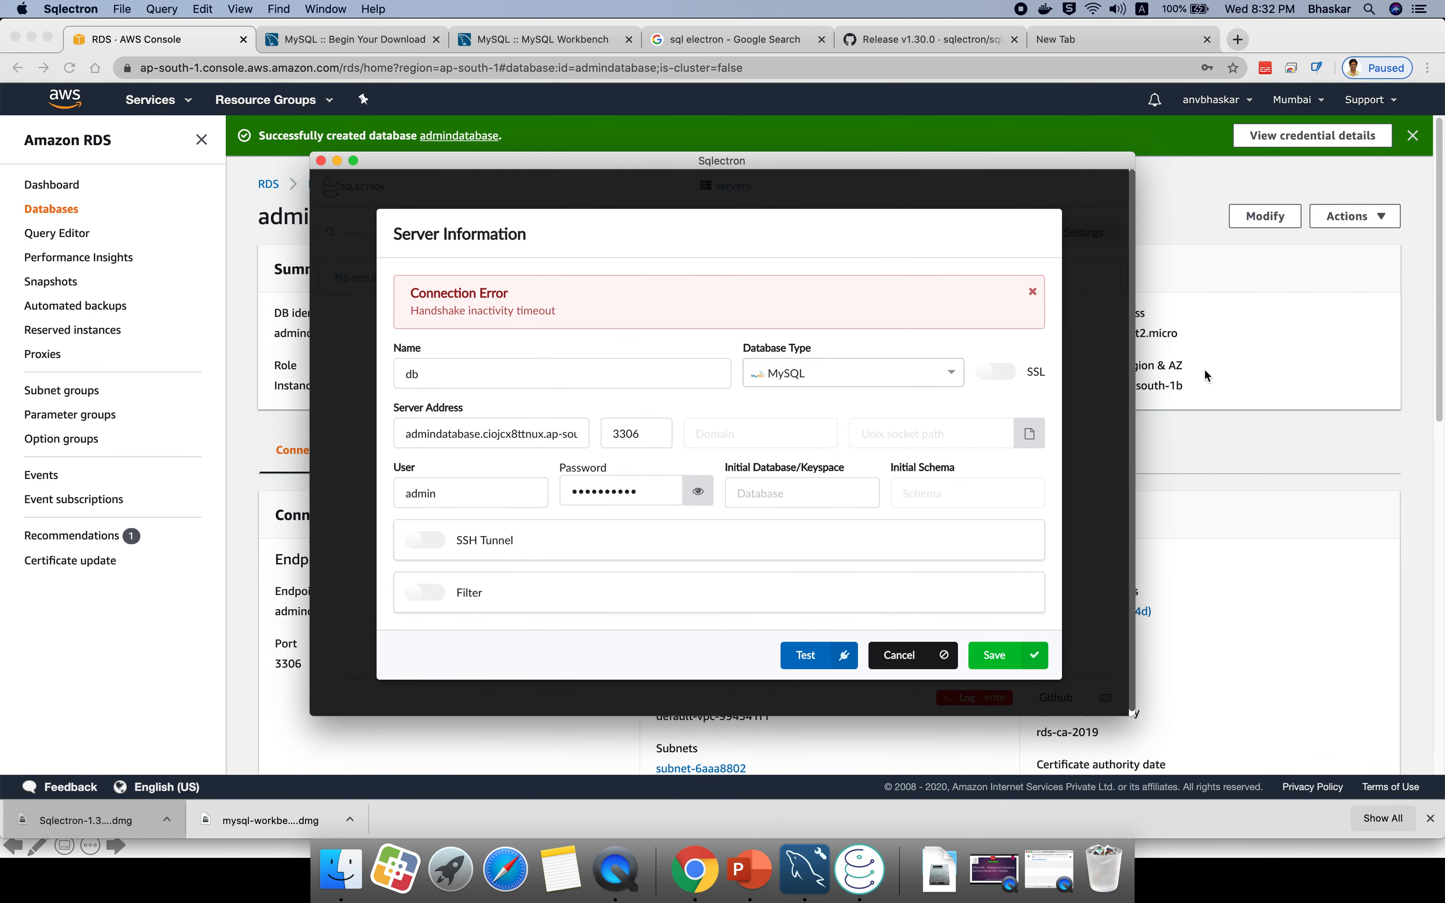
click(1339, 328)
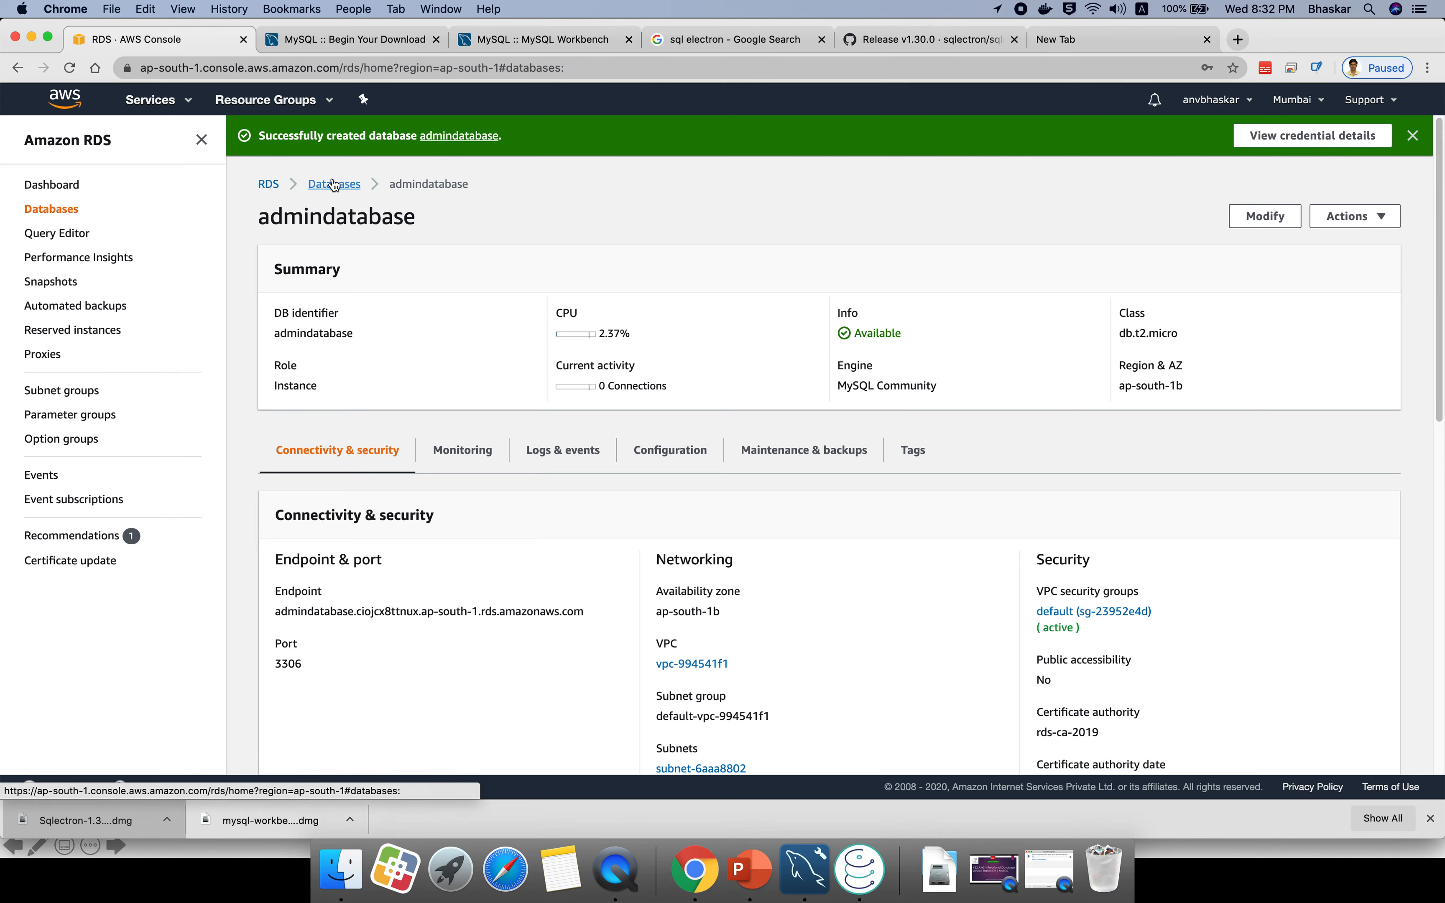
- Open javaexpressdb from the Databases list and copy its endpoint hostname
click(333, 183)
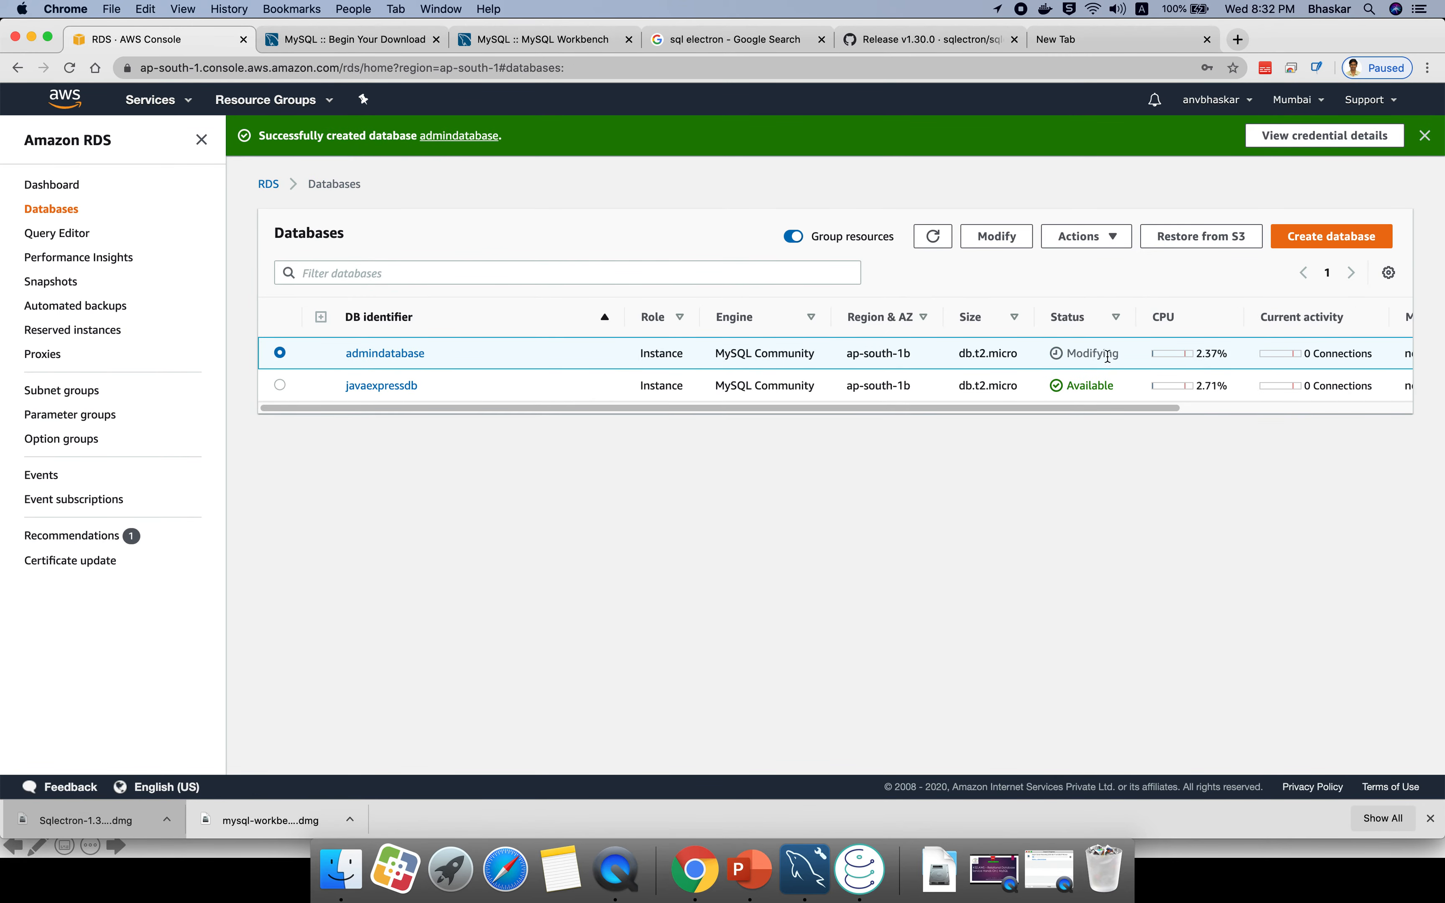
drag(1069, 353, 1122, 364)
click(835, 460)
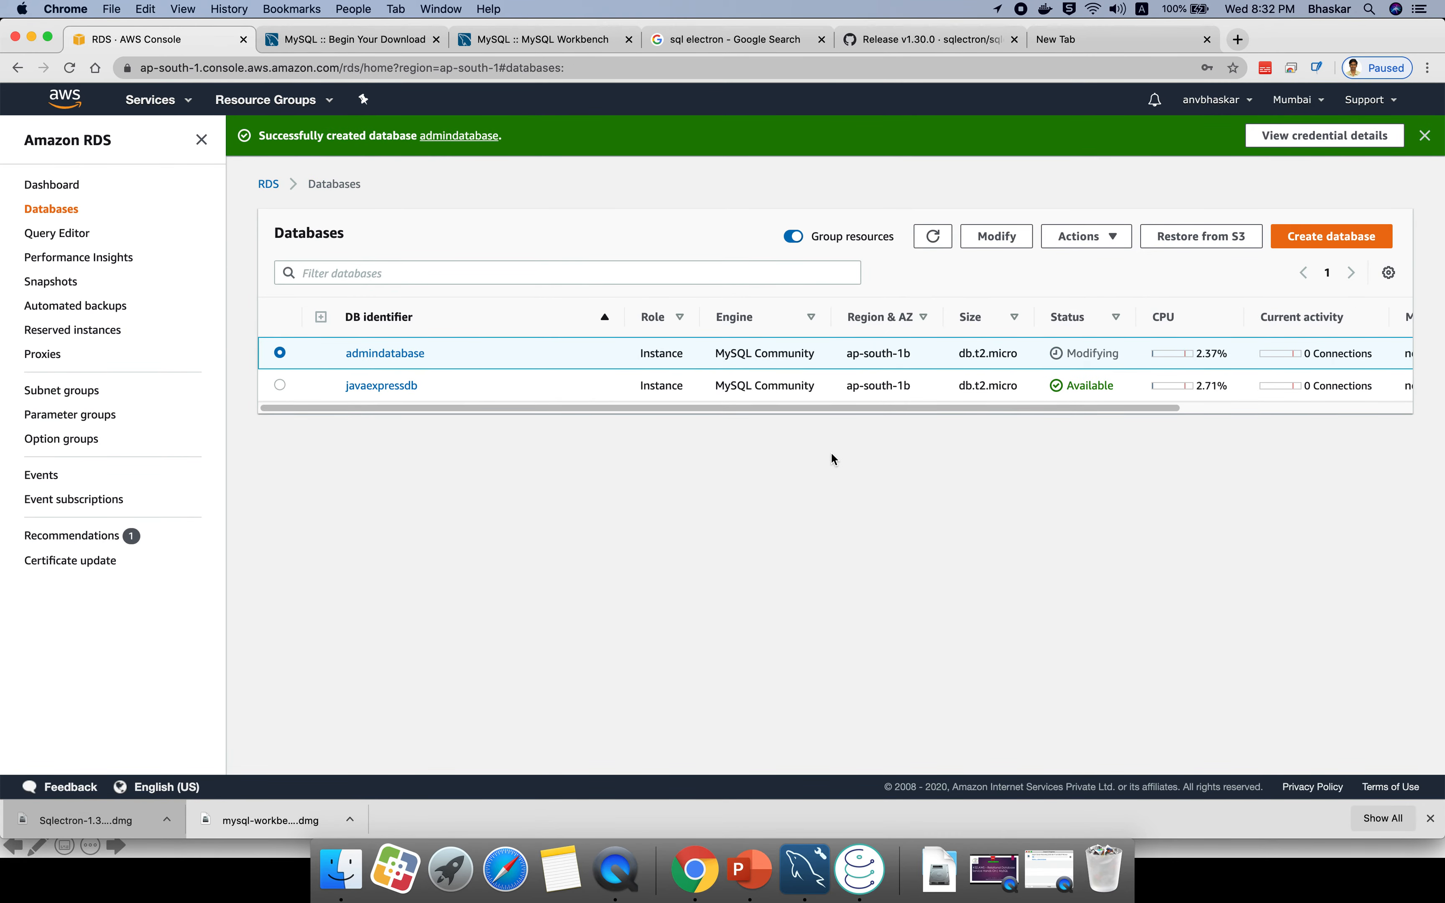
click(401, 389)
scroll(422, 478, down, 1)
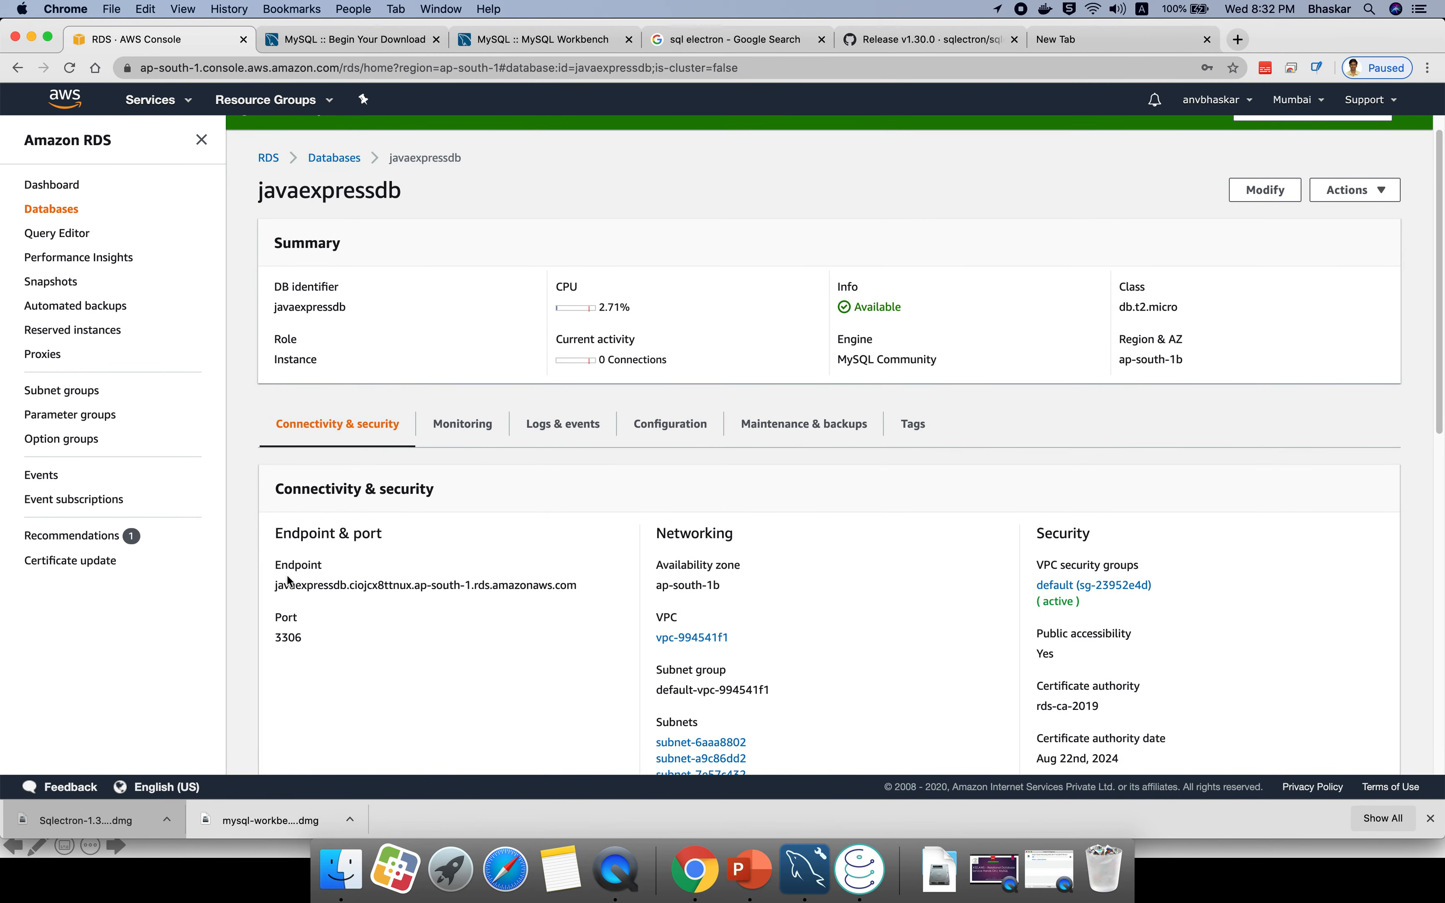
drag(274, 585, 602, 587)
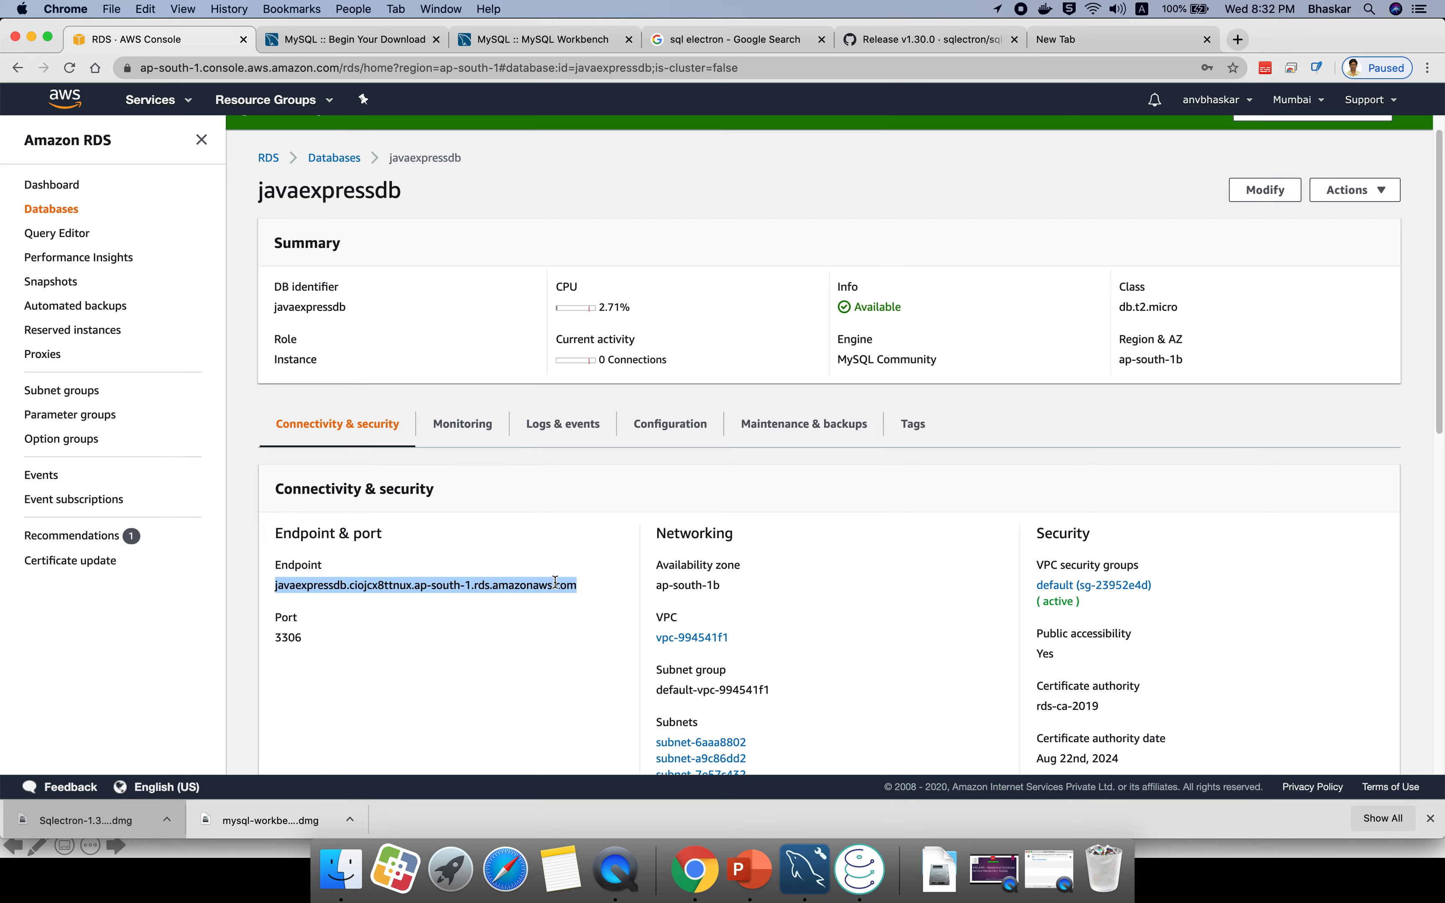
right_click(602, 587)
click(586, 614)
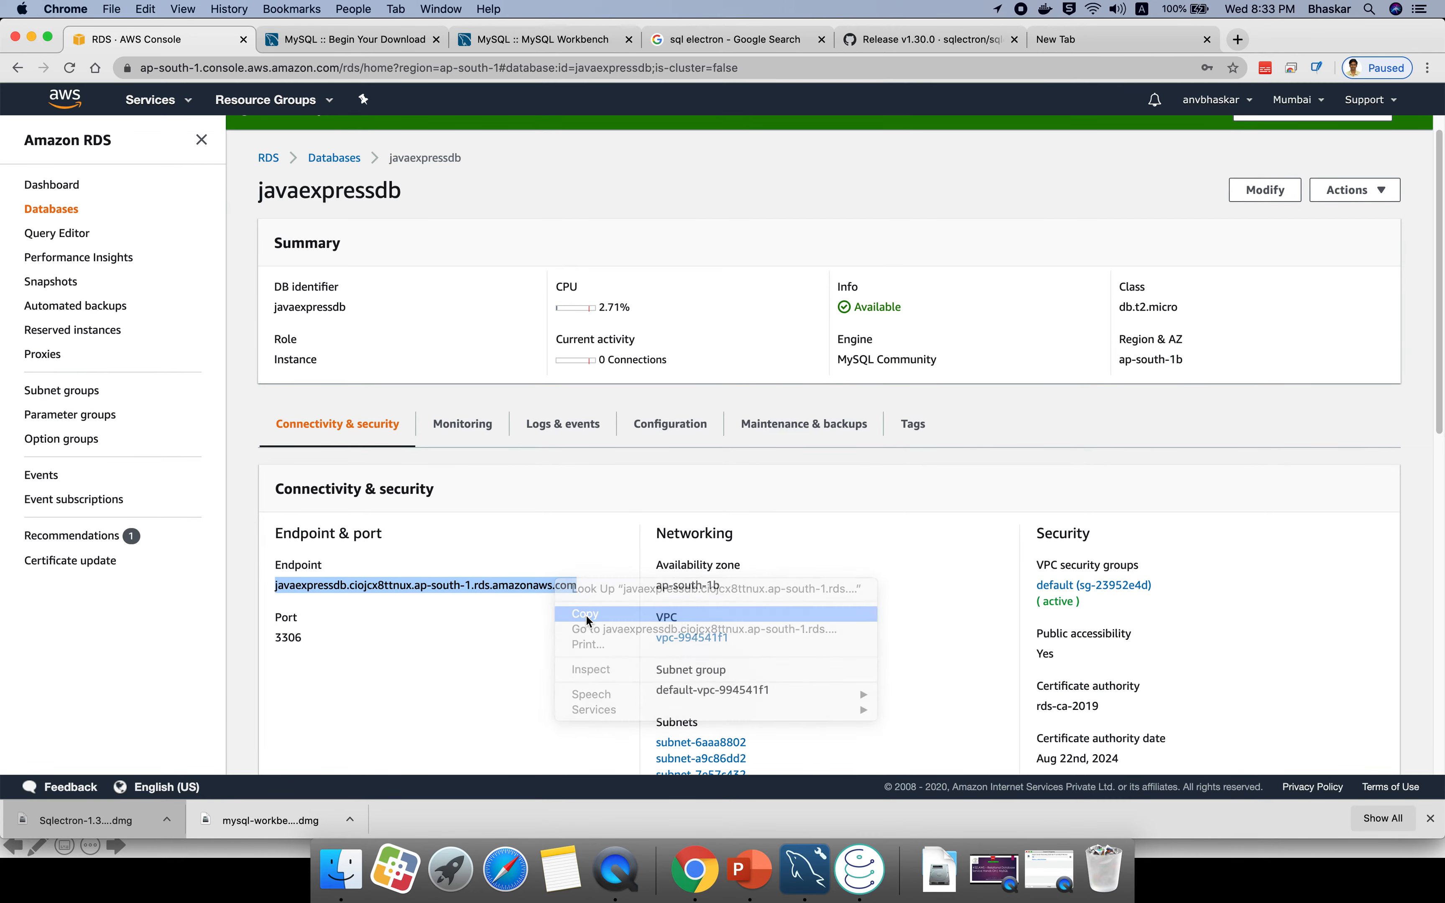
- Replace the db server's address with the javaexpressdb endpoint, then test, save and connect
click(860, 870)
triple_click(488, 436)
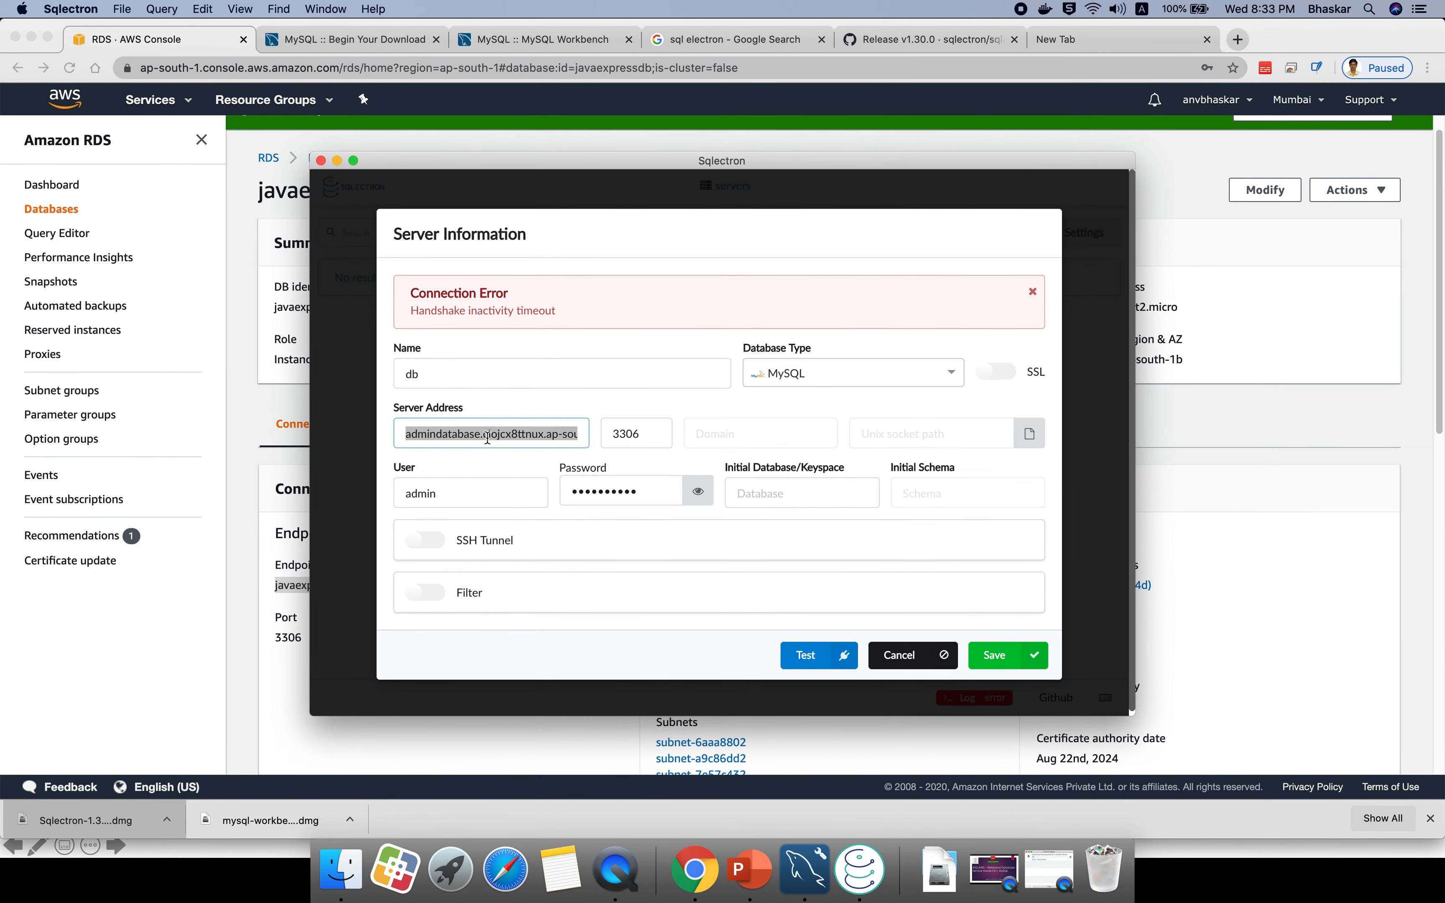
key(super+v)
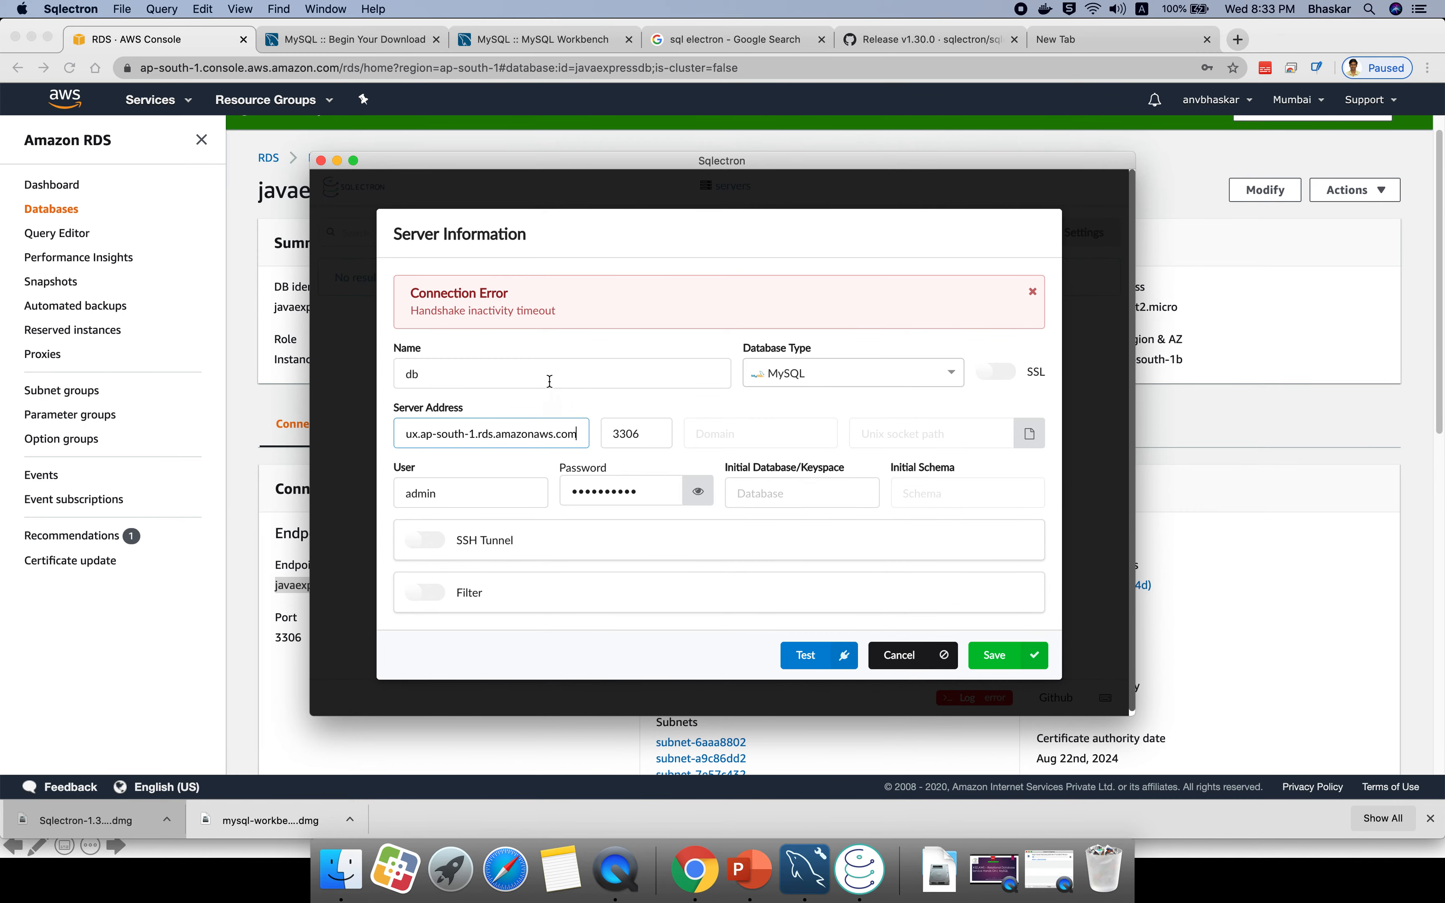
click(828, 651)
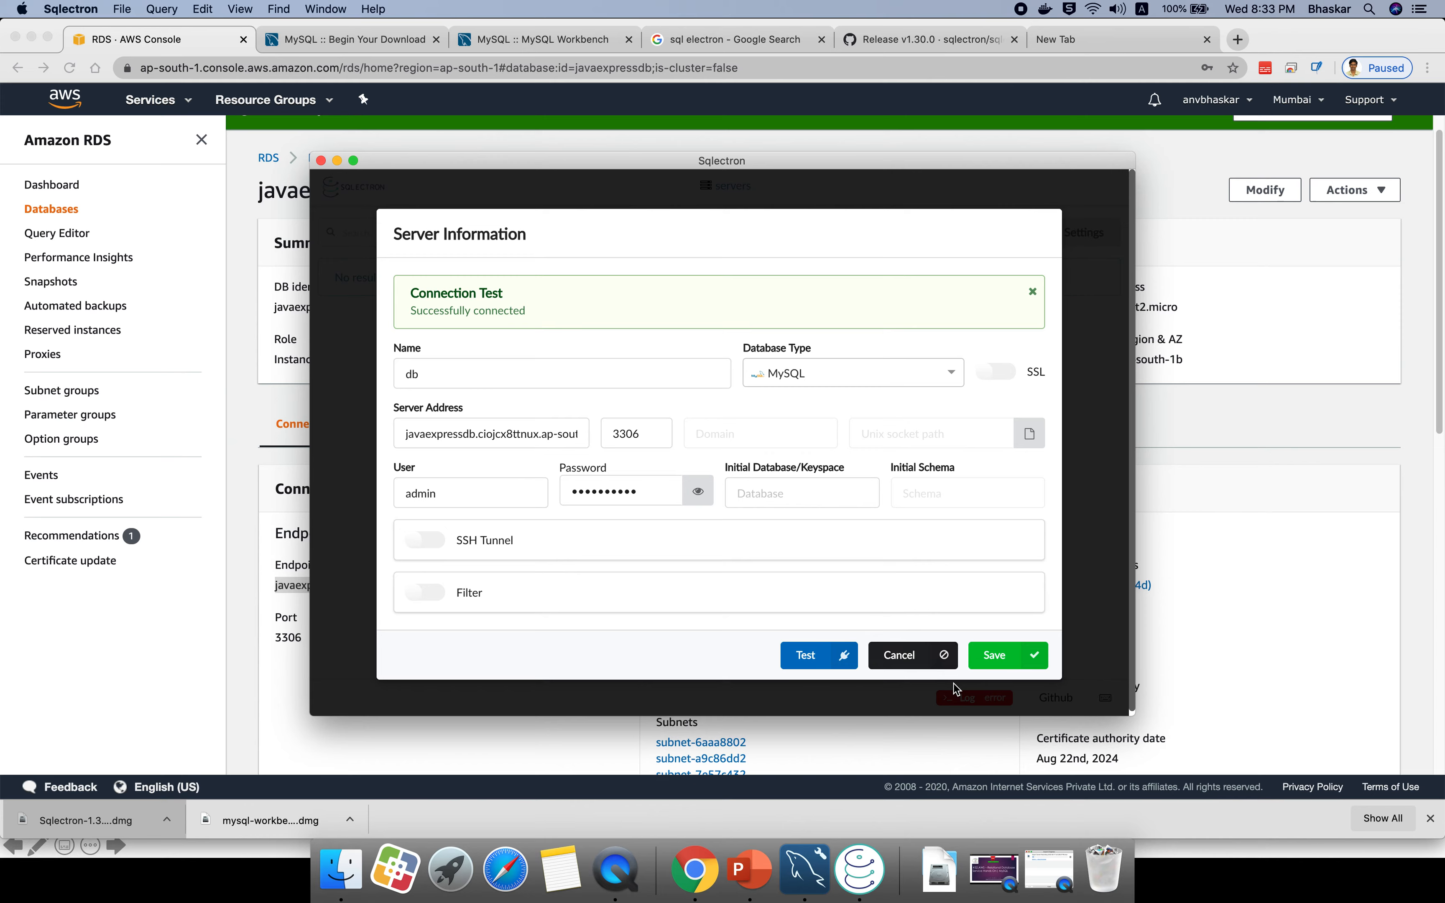
click(997, 661)
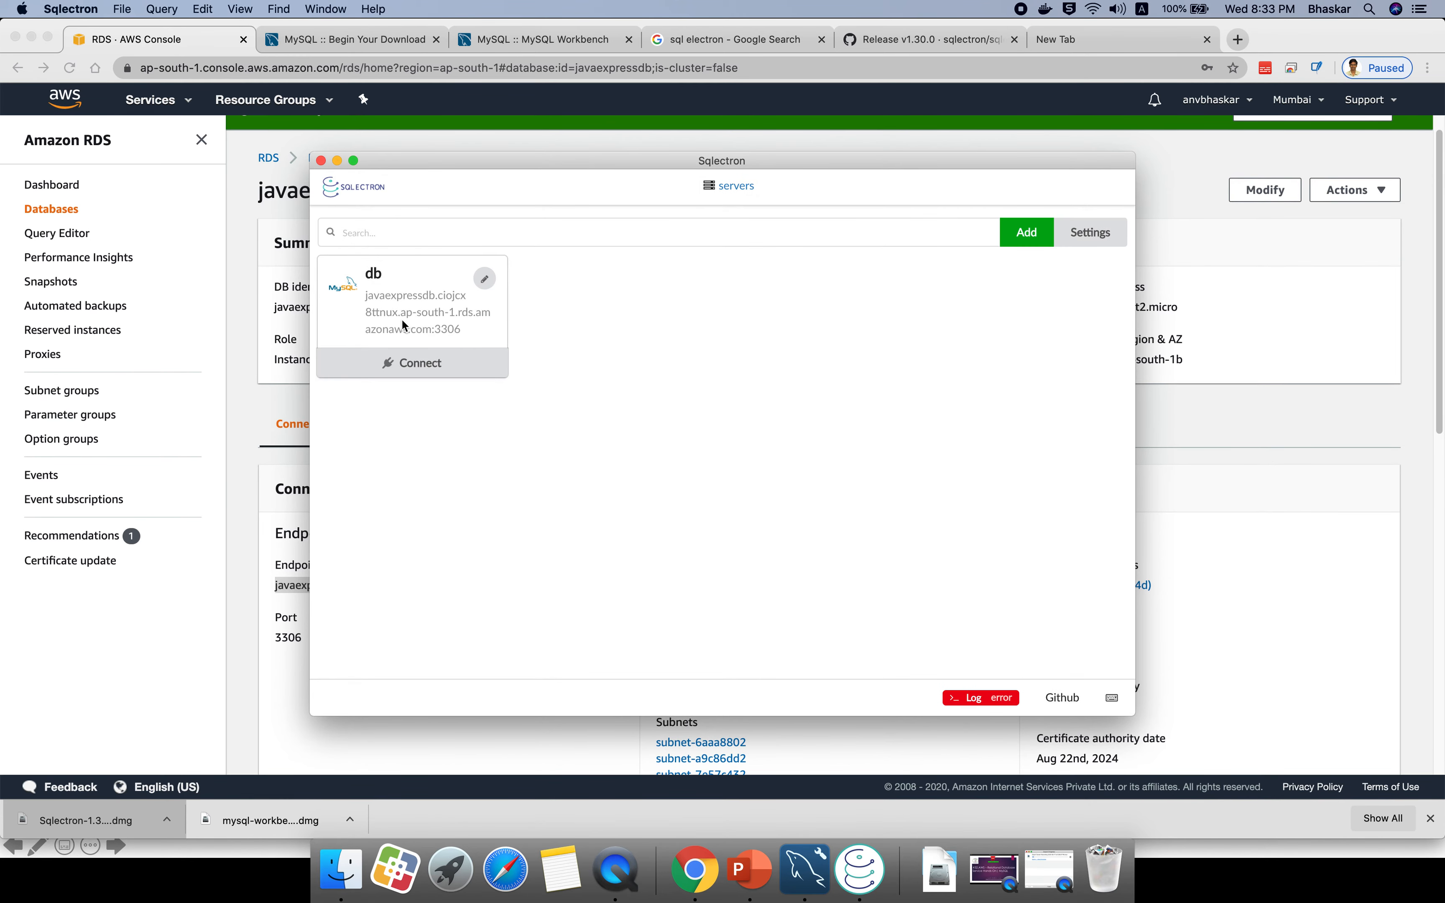
click(420, 363)
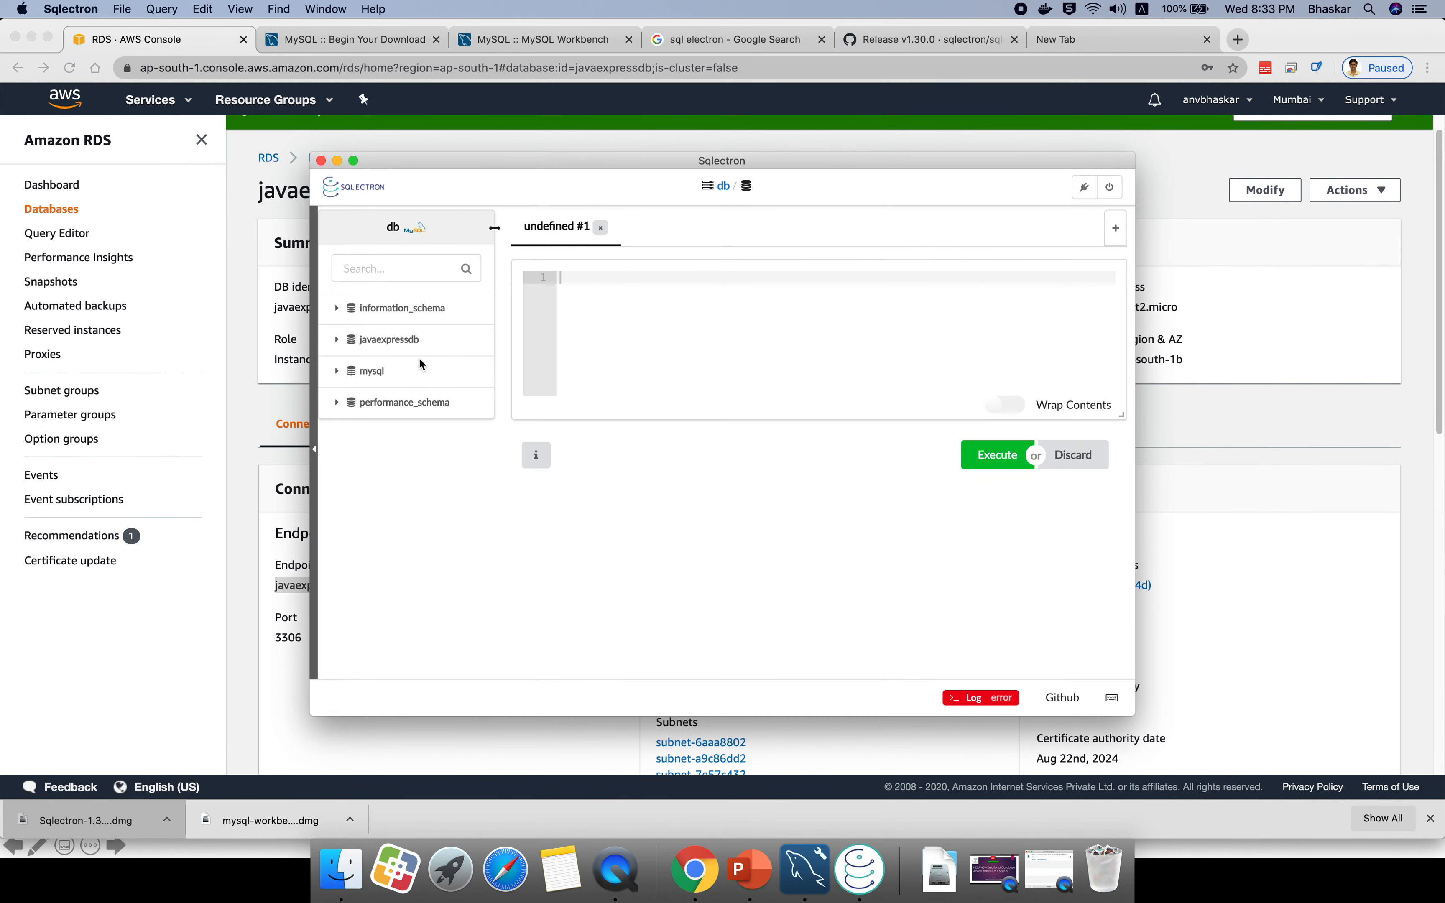
- Run 'use javaexpressdb' in a new javaexpressdb query tab, then clear the editor
click(712, 318)
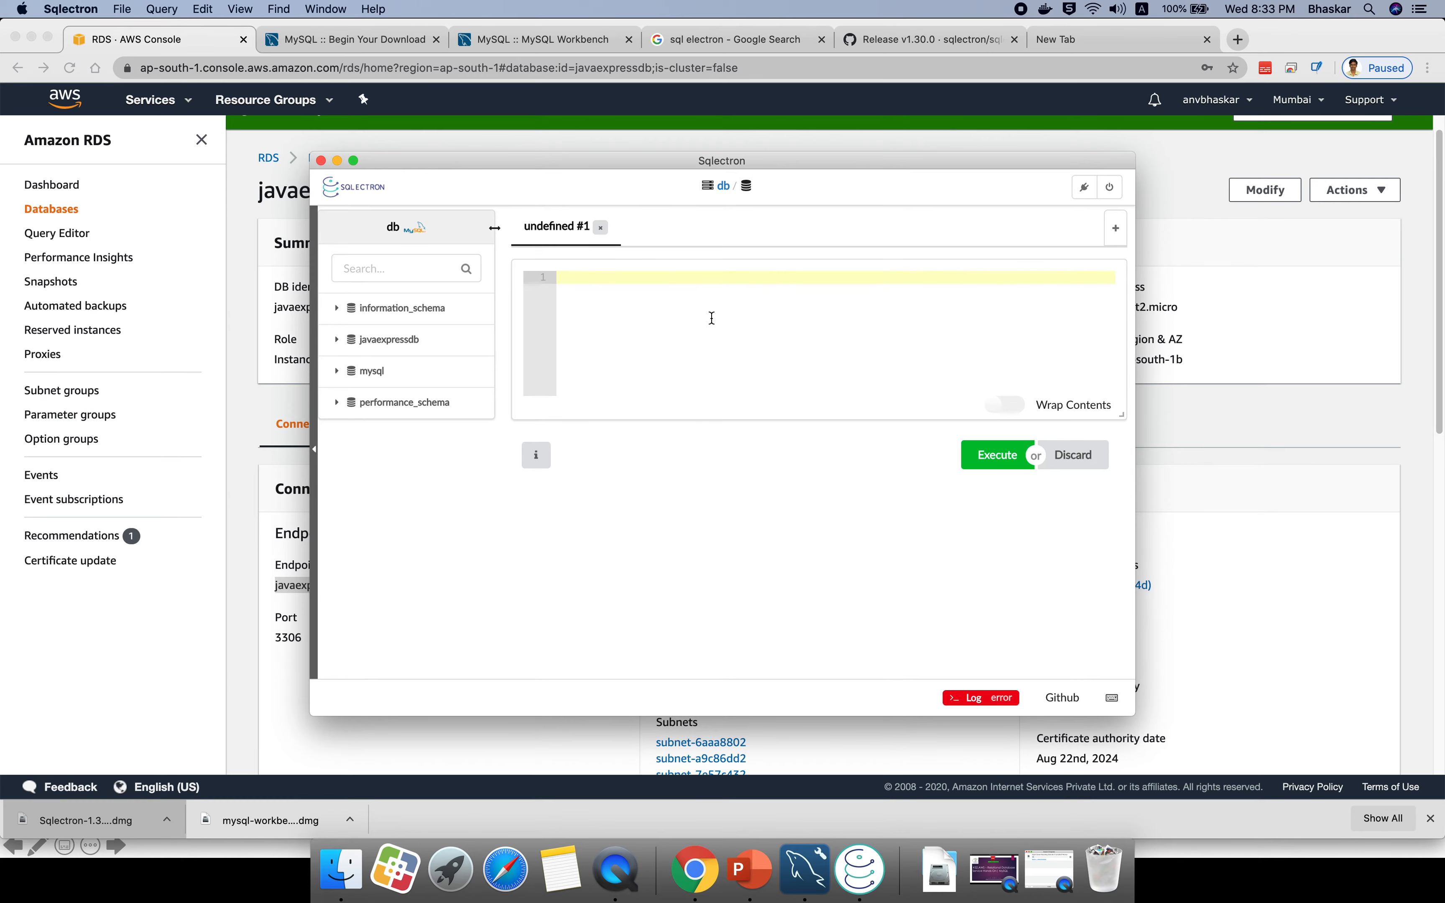
click(338, 339)
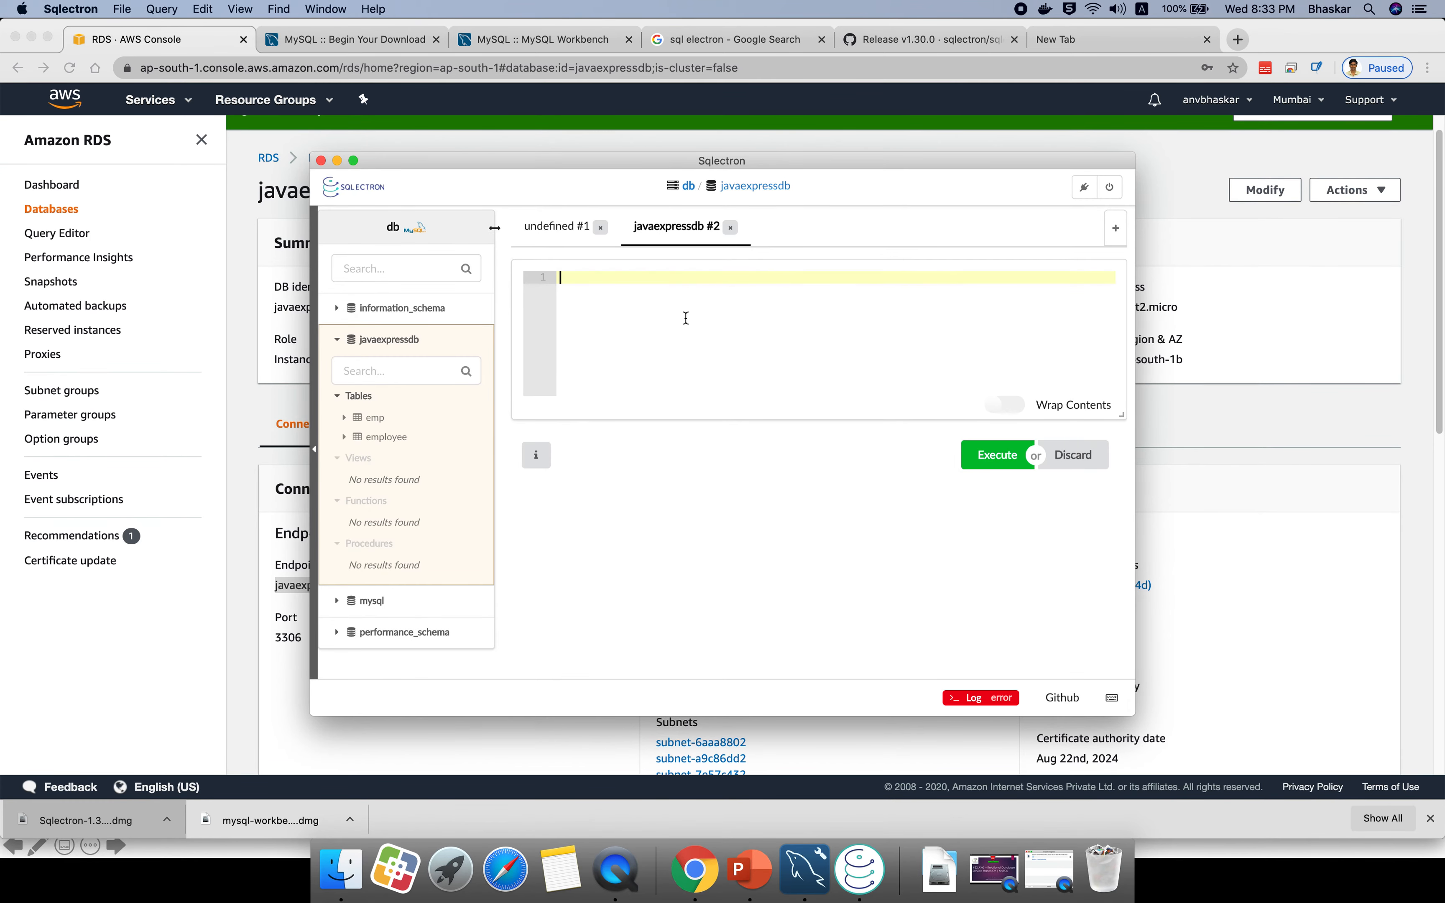
text(use javaexpressdb)
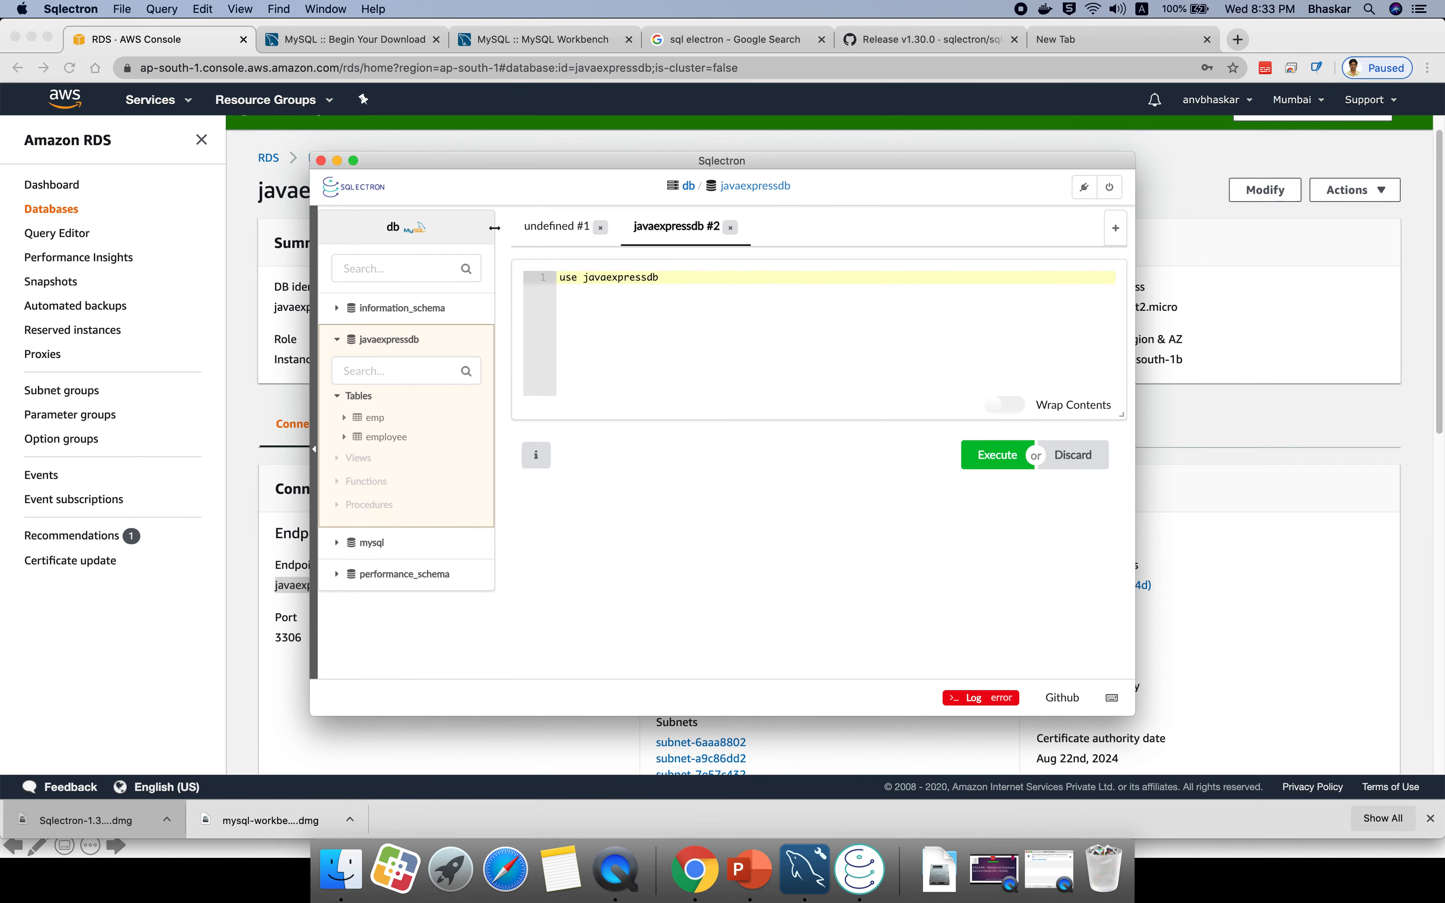
key(super+a)
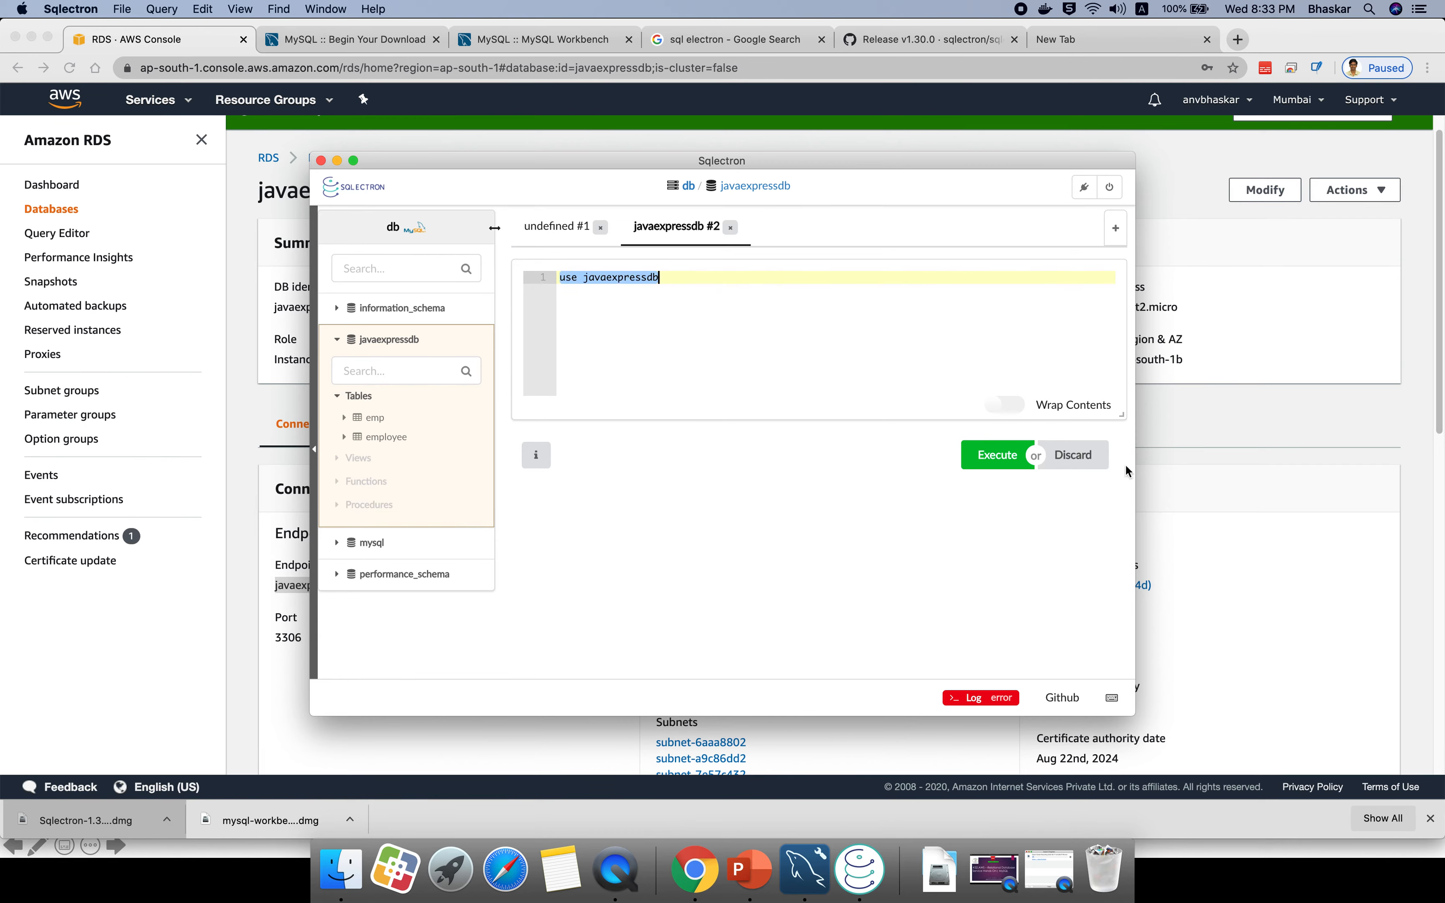
click(1009, 457)
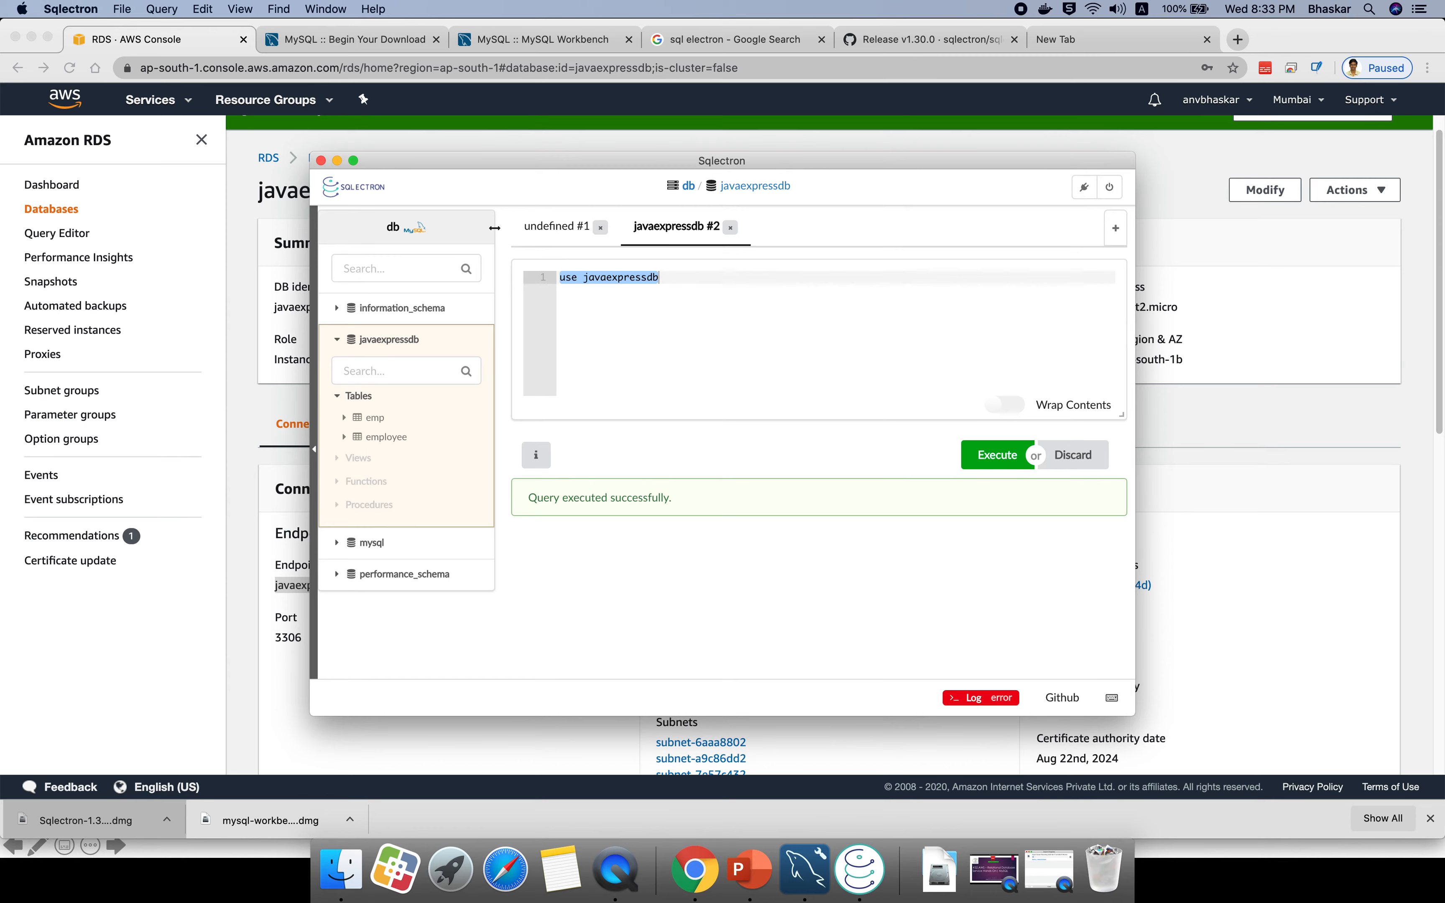
click(838, 347)
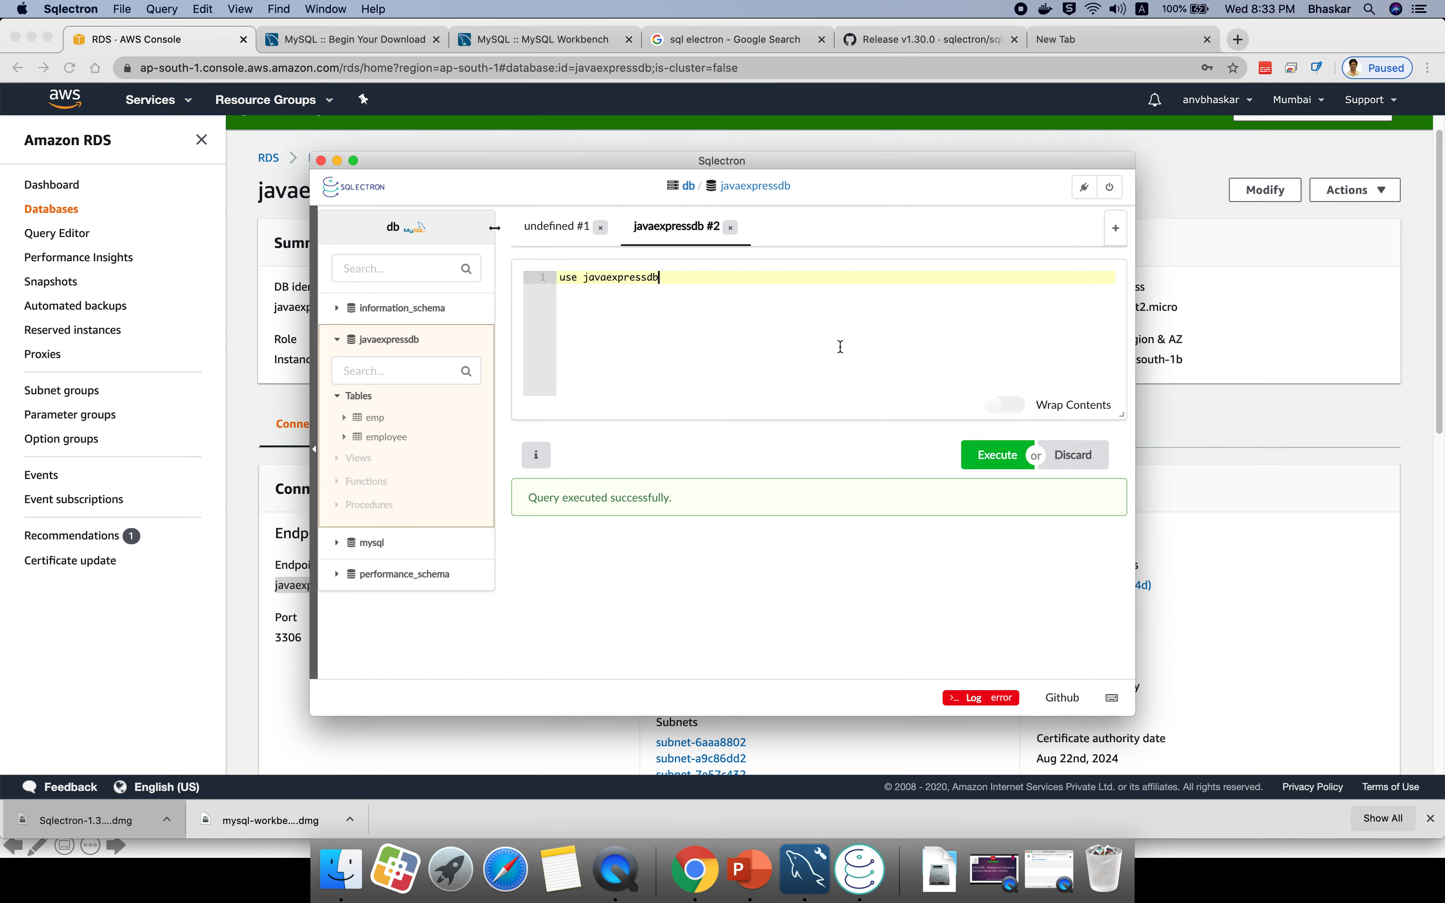
drag(700, 282, 491, 272)
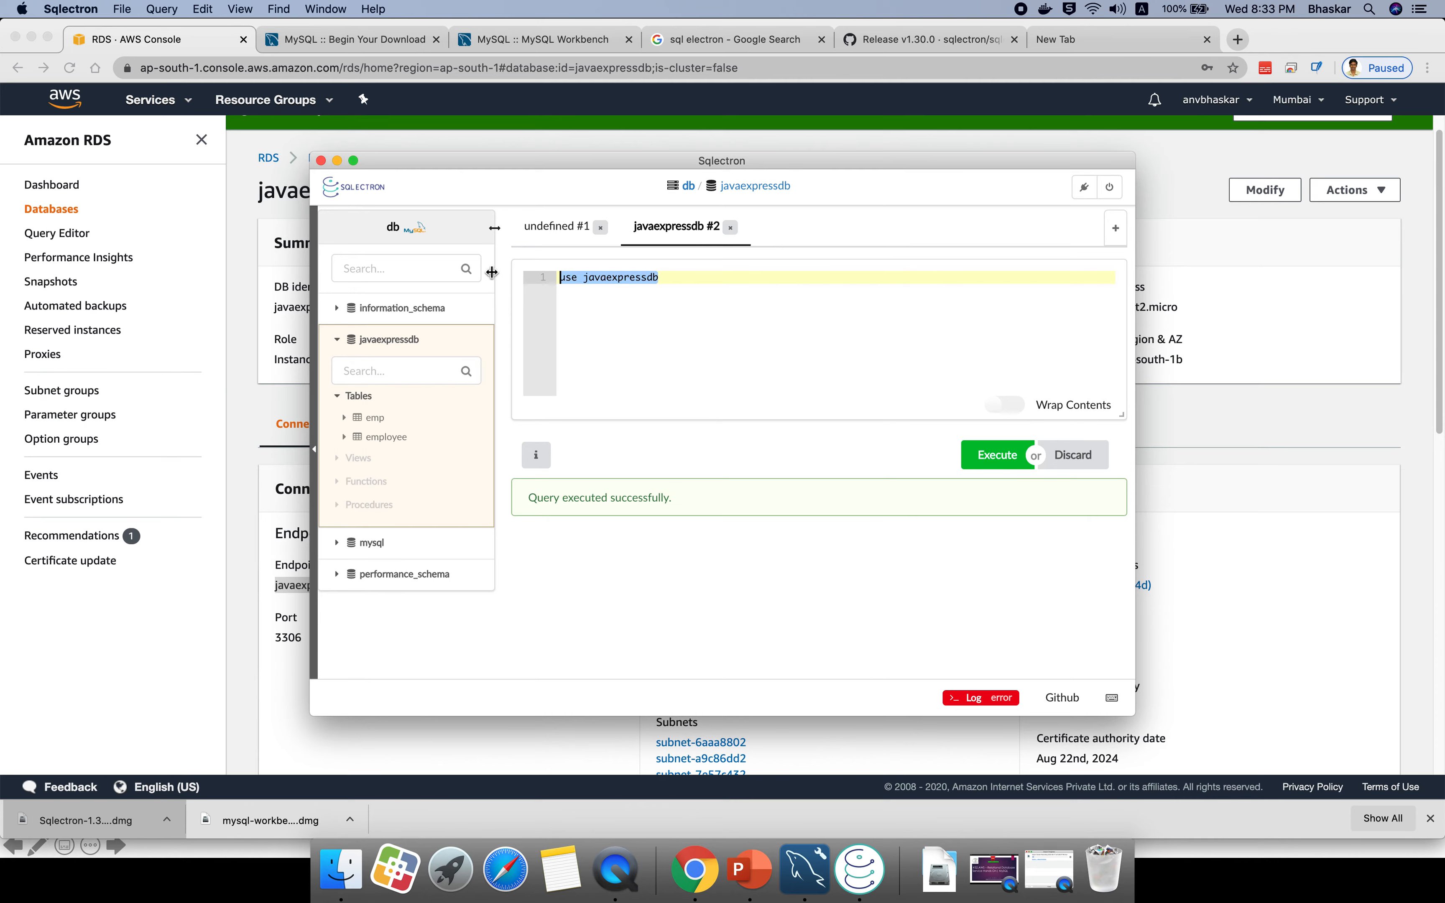
key(BackSpace)
- Write and run CREATE TABLE employee (id int, name varchar(100)), adding the missing closing parenthesis
text(create )
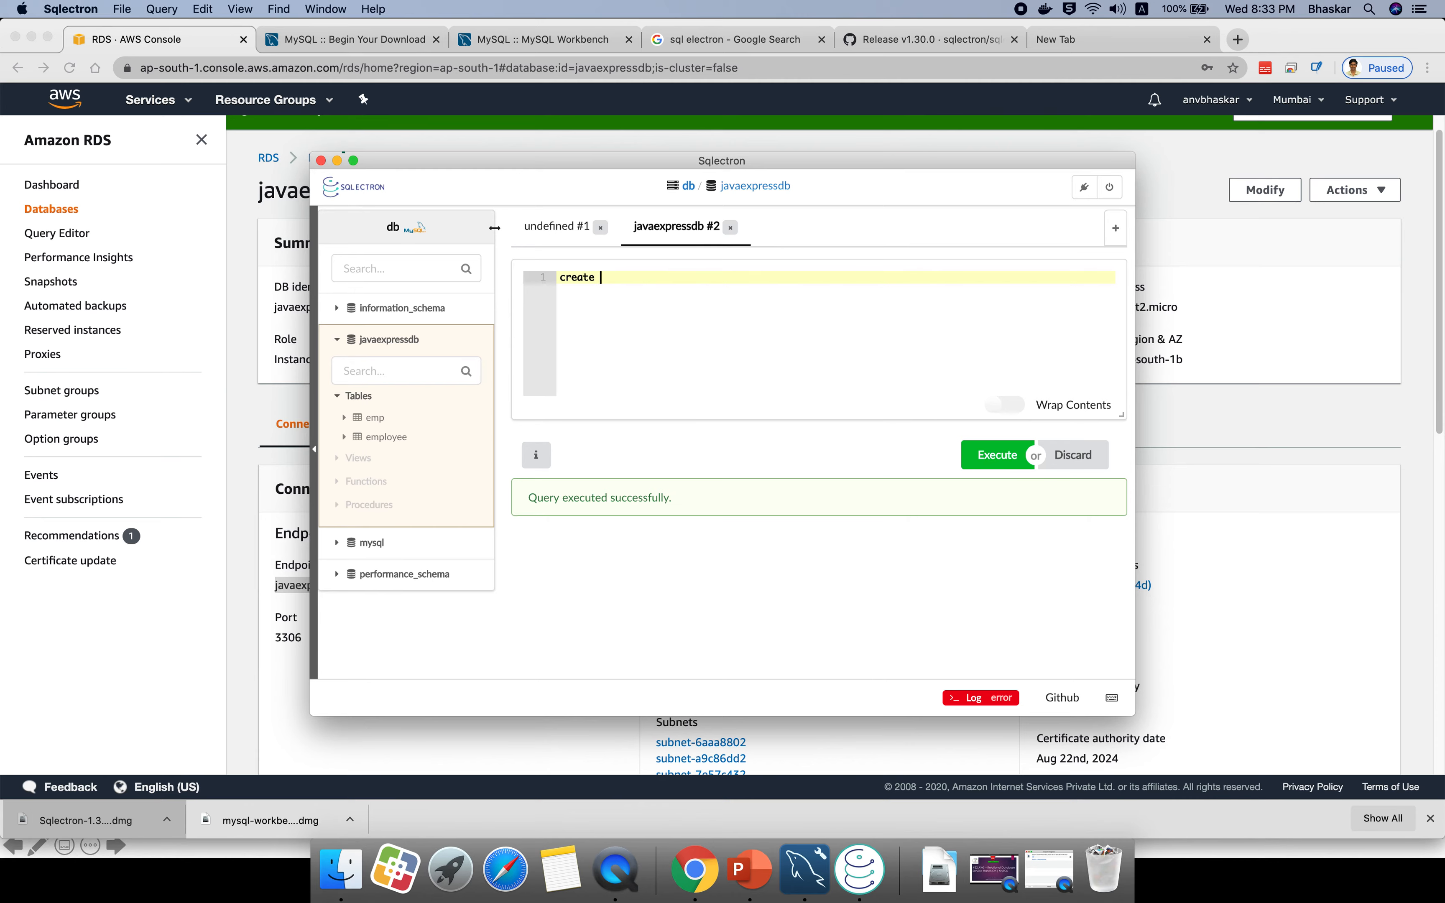
text(database)
key(BackSpace)
key(BackSpace)
key(BackSpace)
key(BackSpace)
key(BackSpace)
key(BackSpace)
text(table employee (id int,name varchar(1)
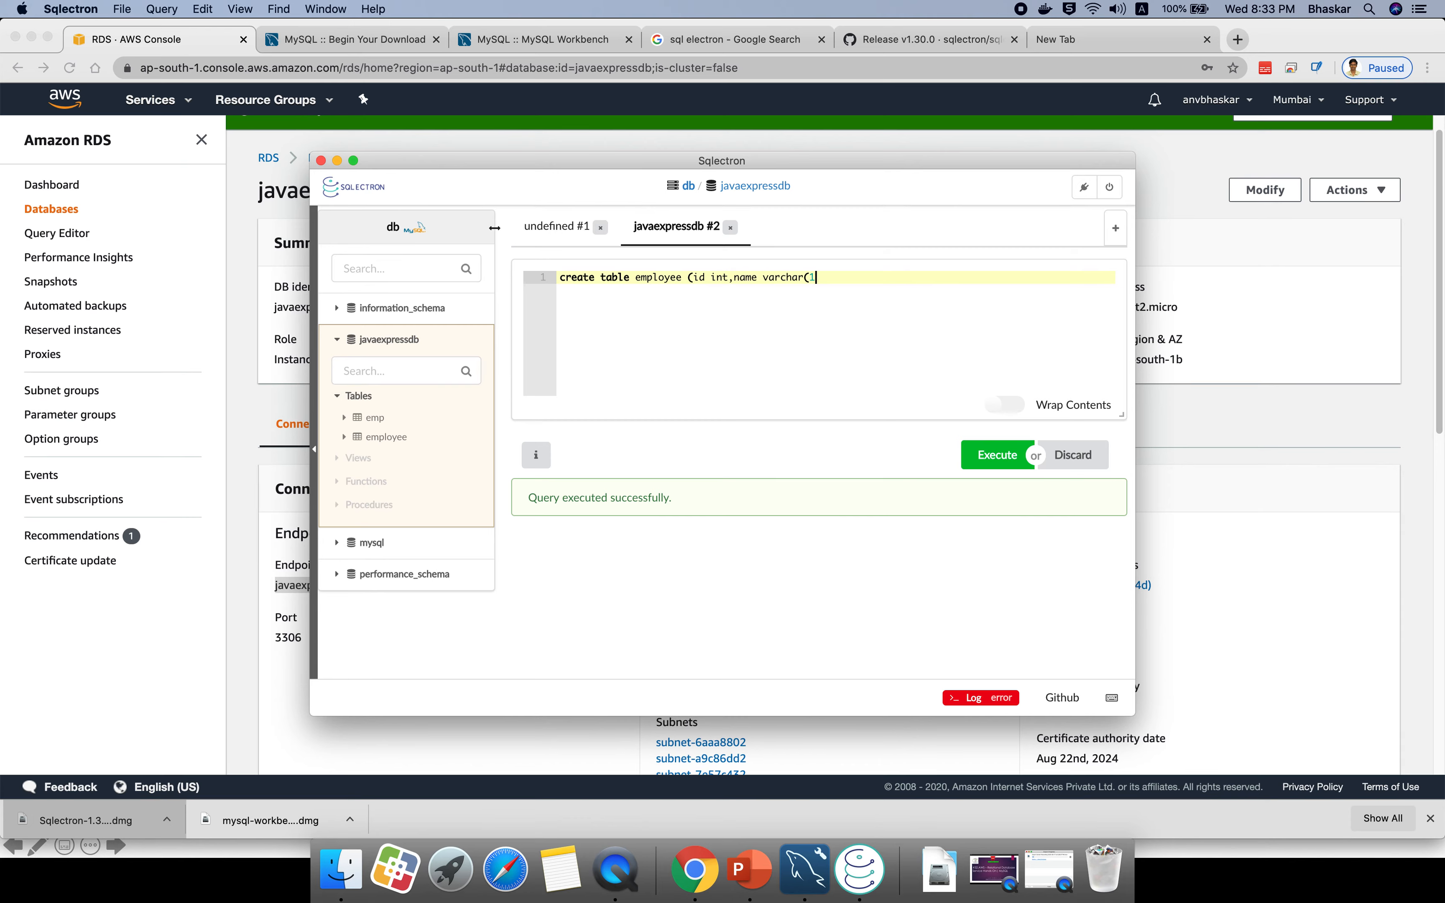
text(00);)
key(super+a)
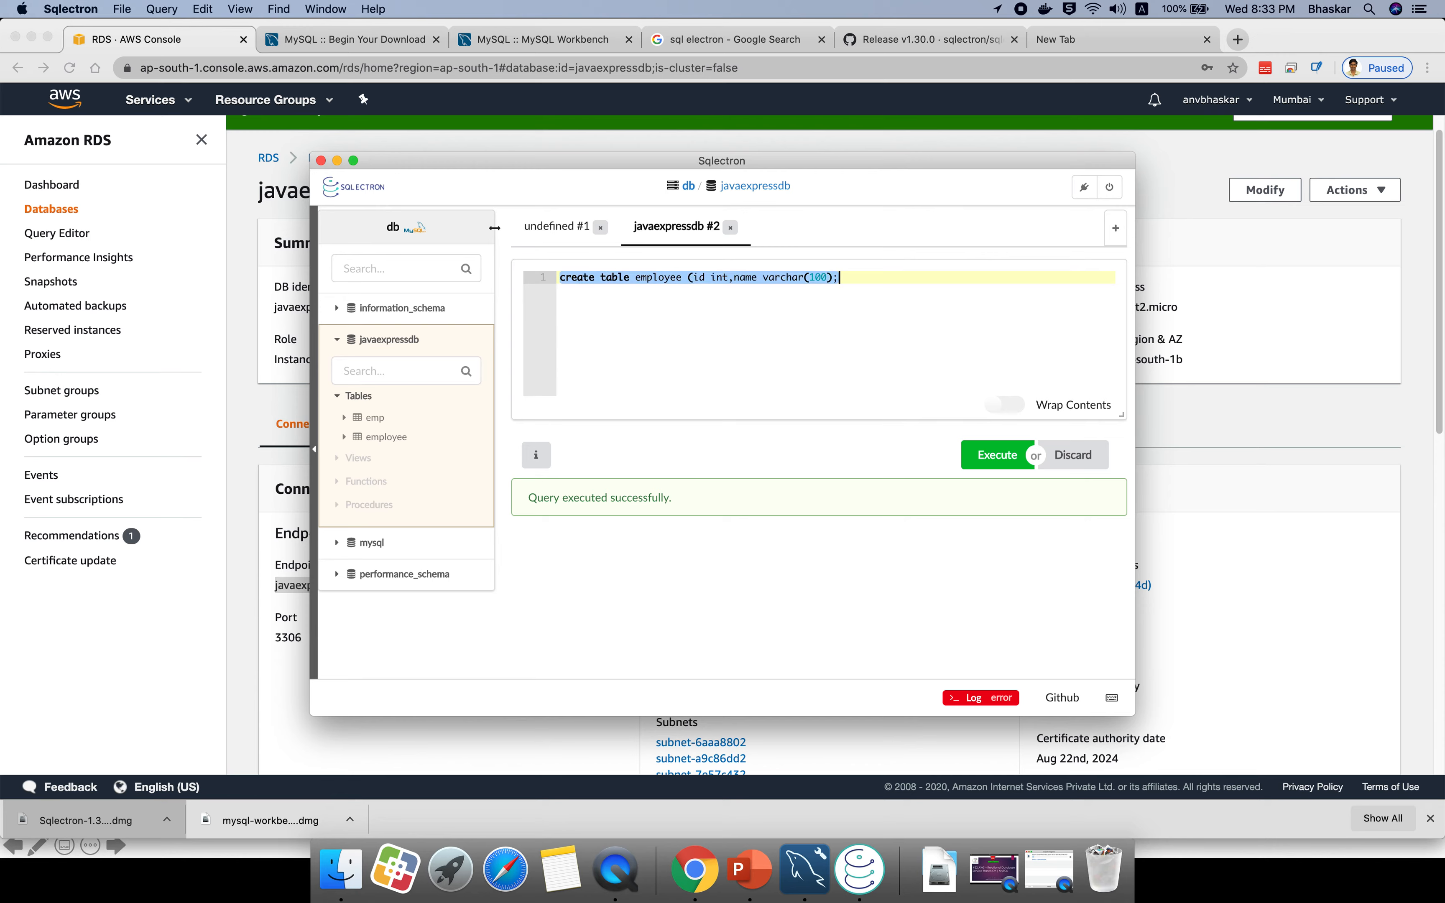
click(1004, 461)
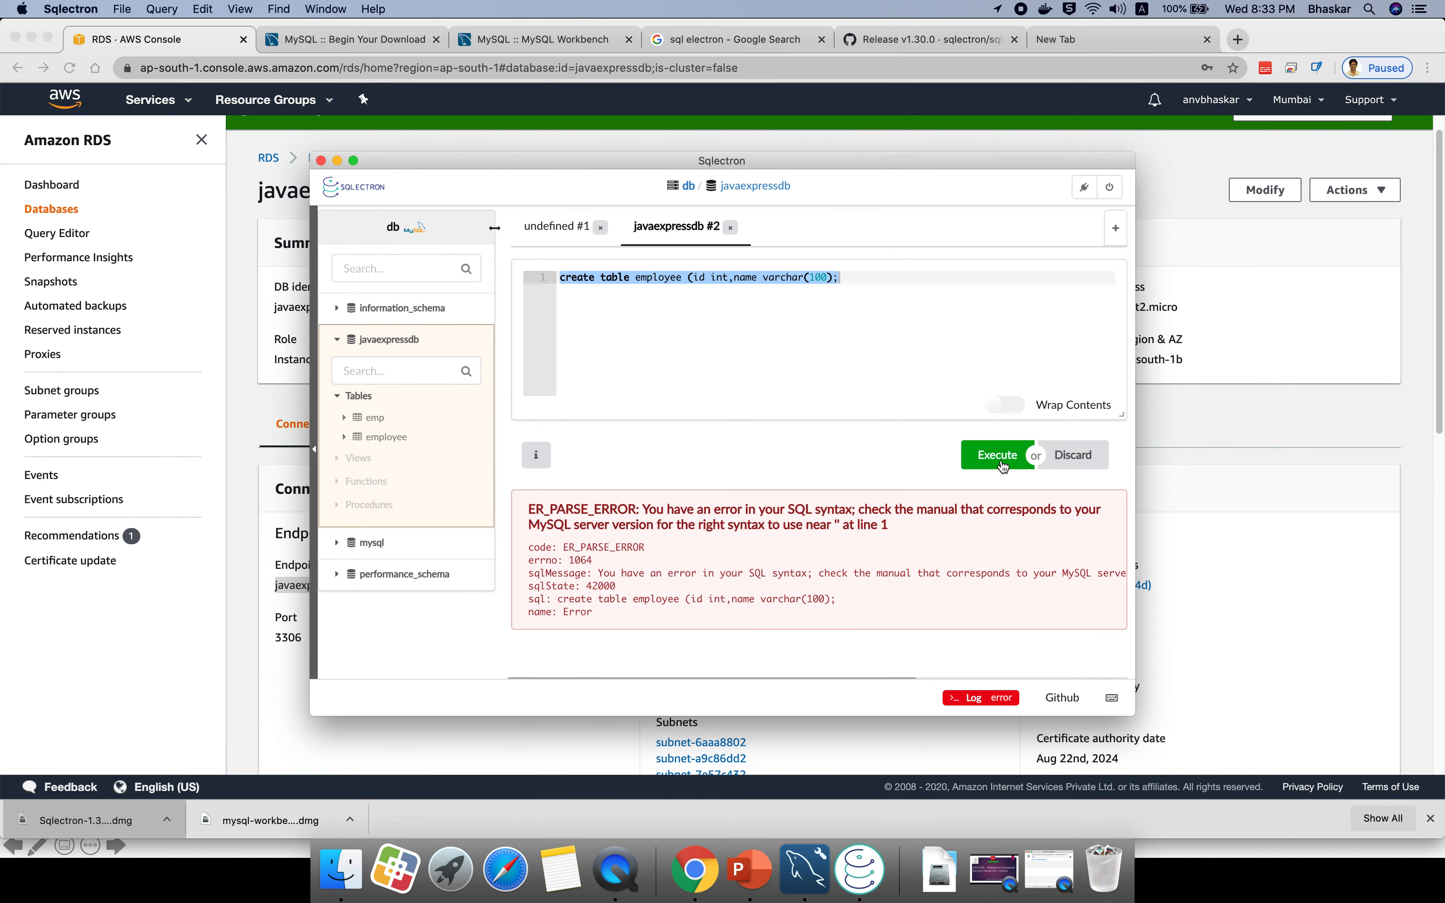
click(710, 358)
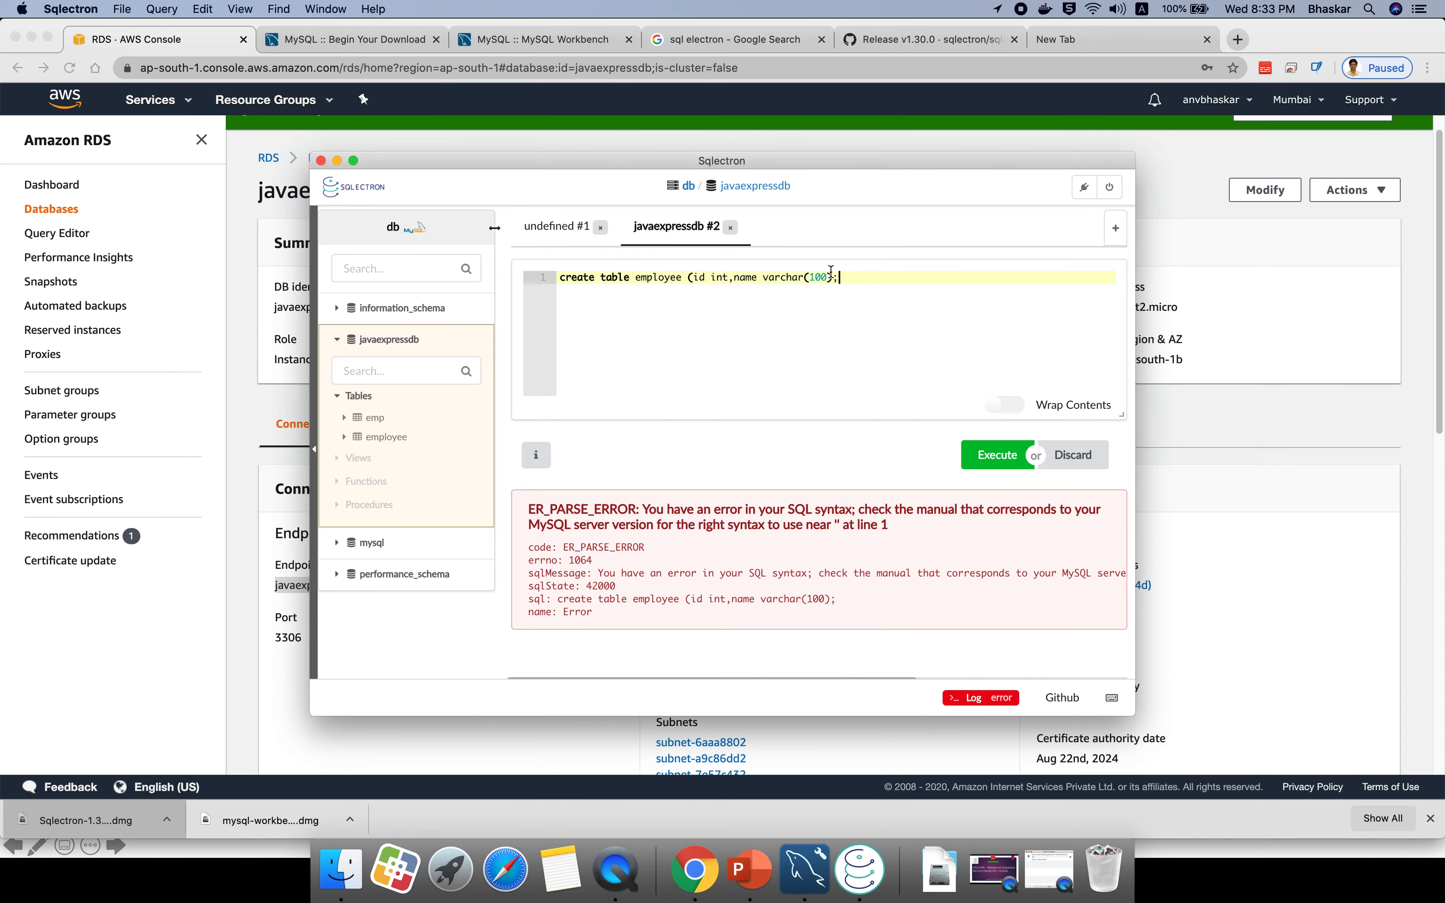
key(Left)
text())
key(super+a)
click(1009, 457)
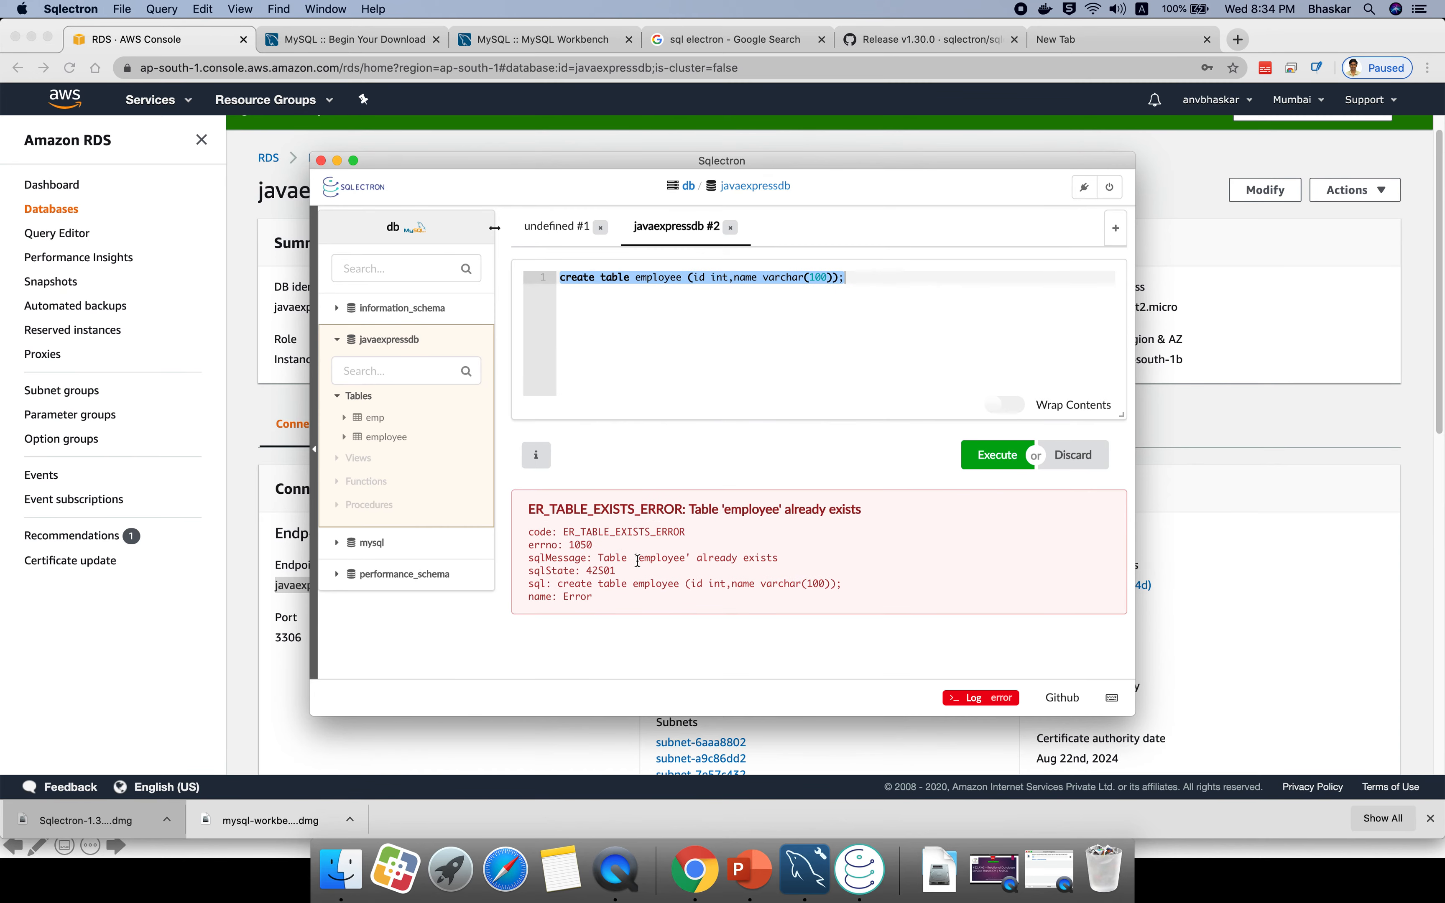
- Rename the table in the statement to student and rerun it to create student
double_click(651, 558)
click(672, 365)
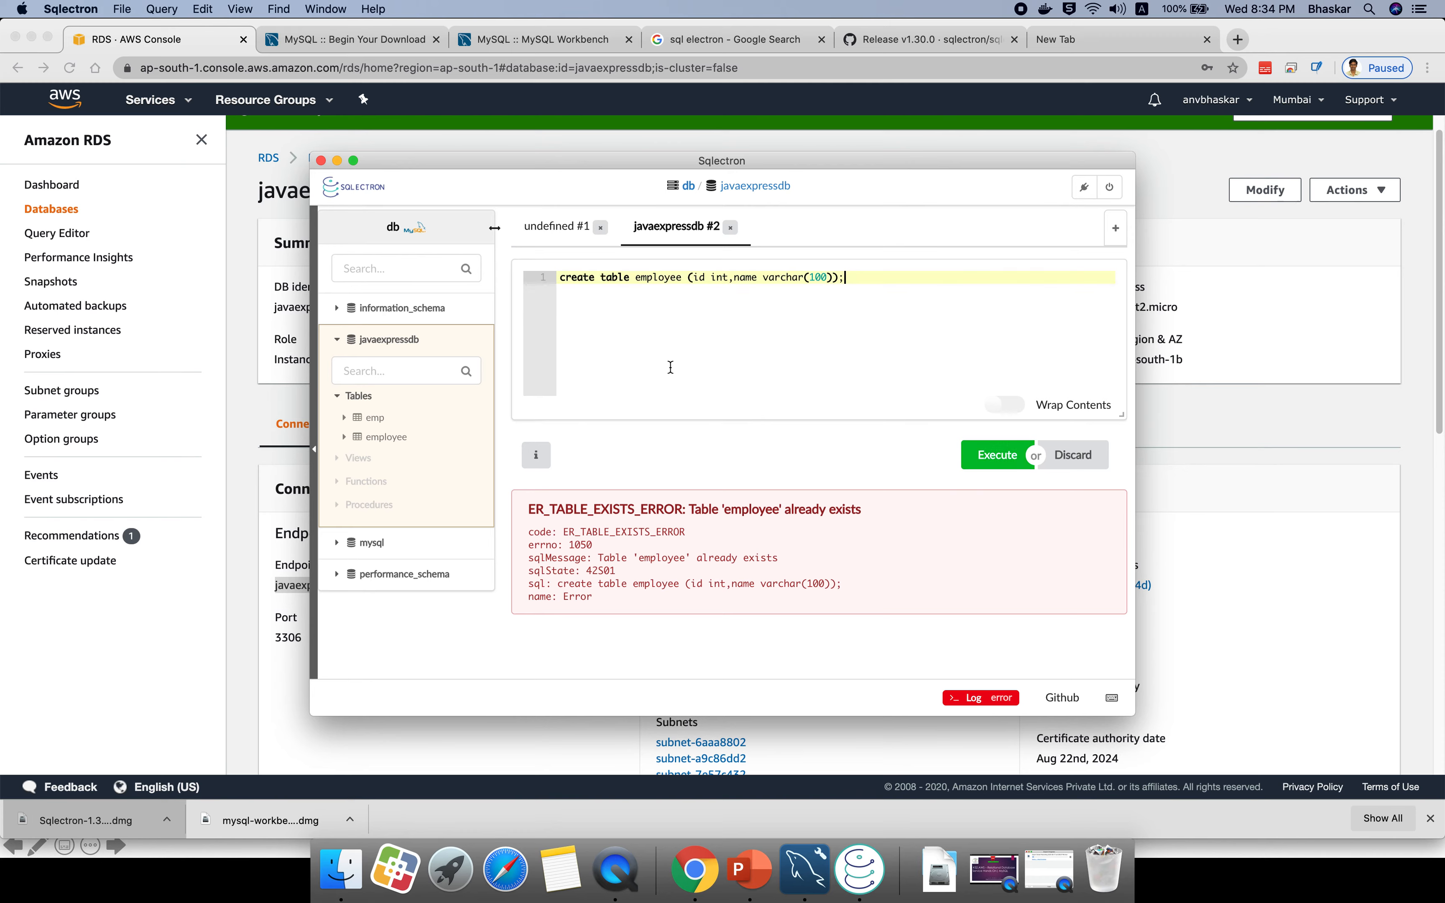
double_click(645, 276)
text(student)
key(super+a)
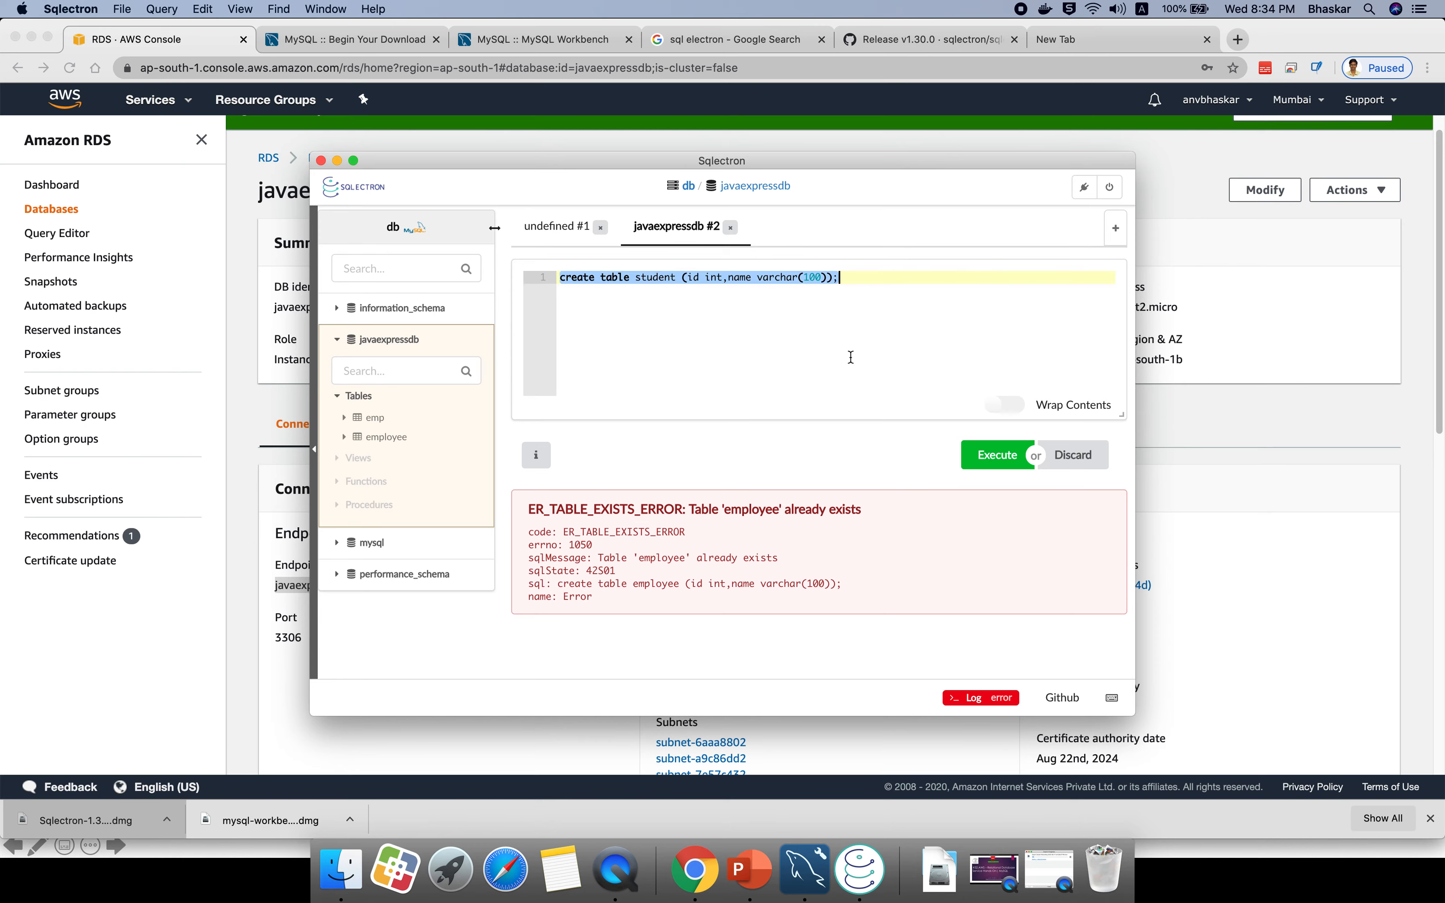
click(985, 460)
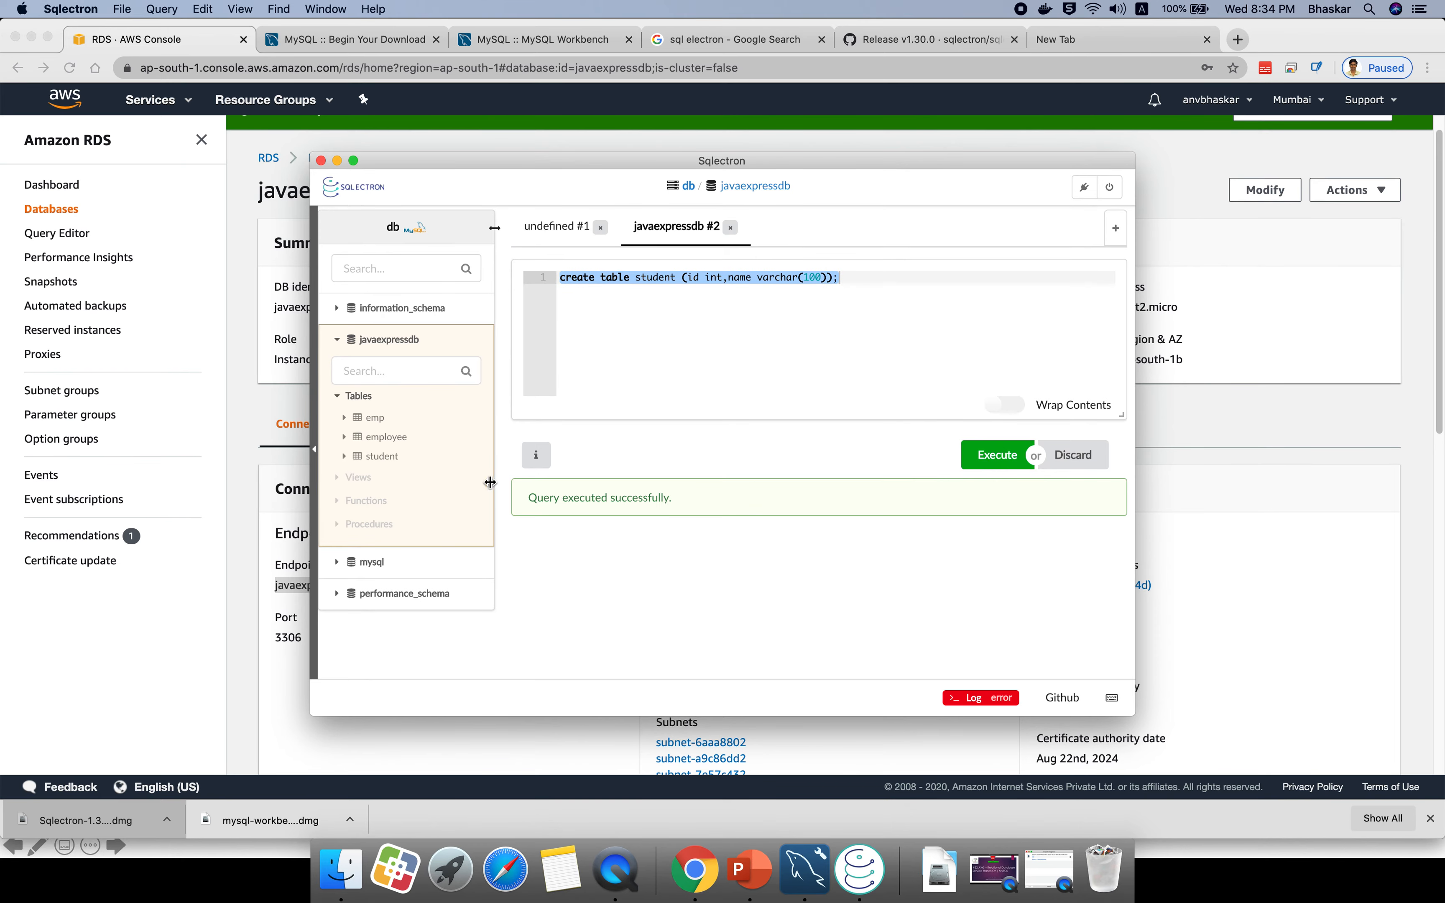
click(399, 460)
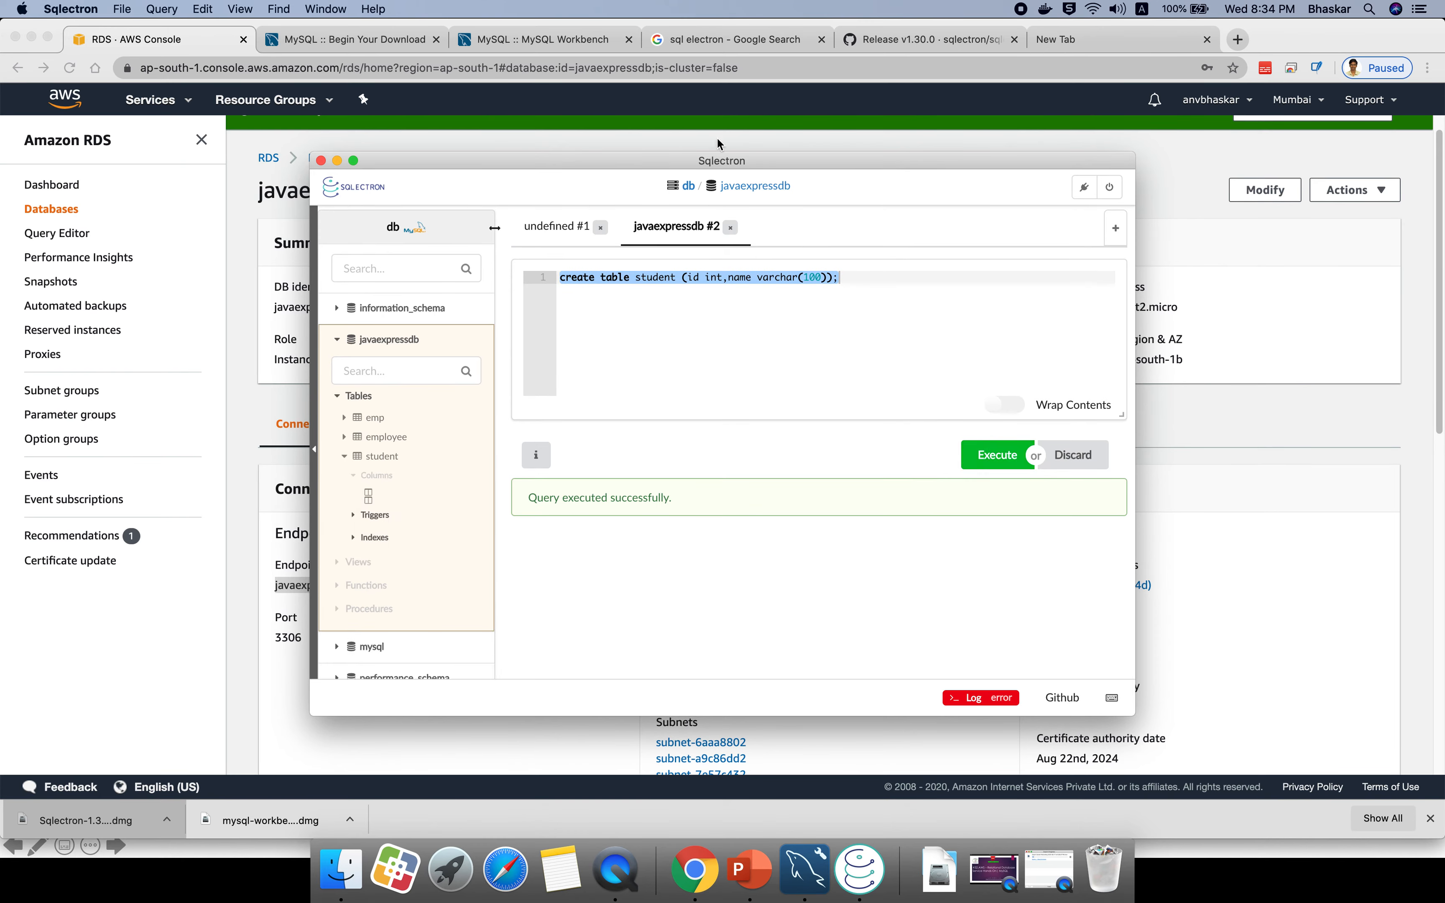
- Insert the row (45, "java") into the student table
click(859, 309)
key(Return)
key(Return)
text(insert into st)
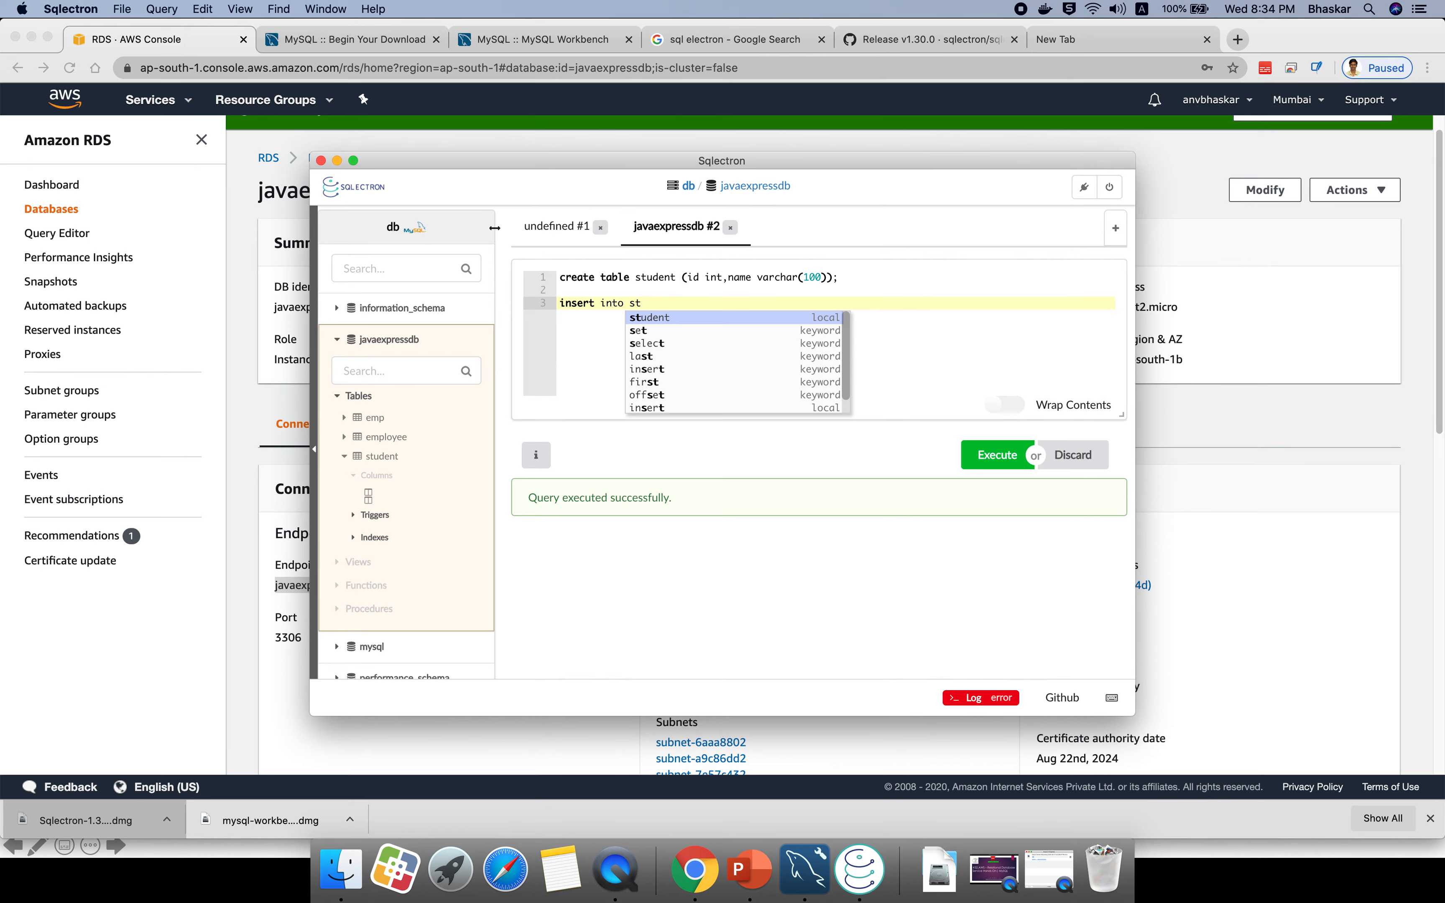
text(udent values()
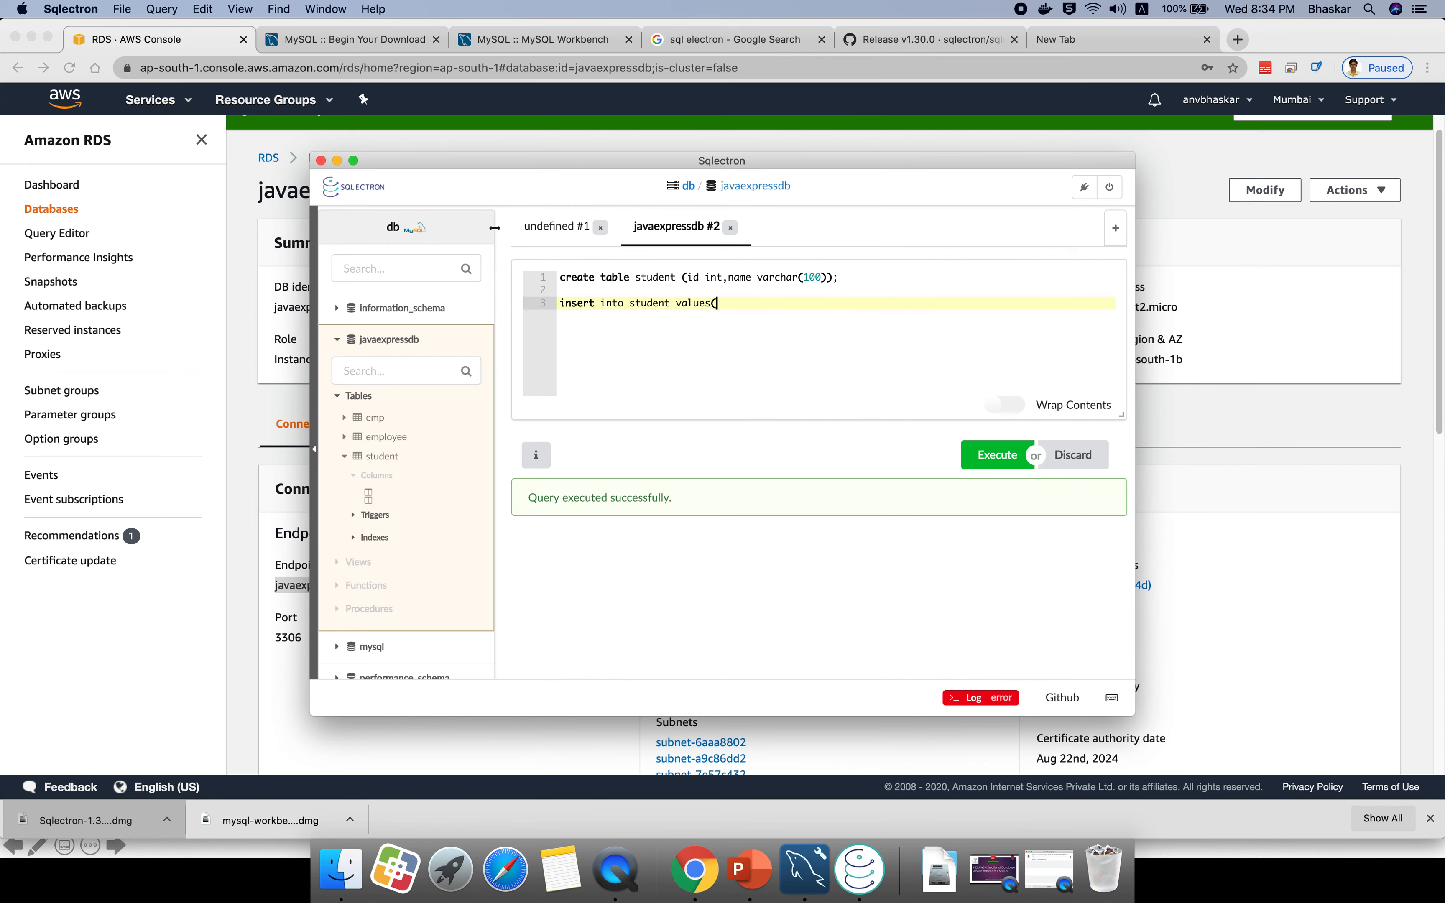
text(45,"bhajava)
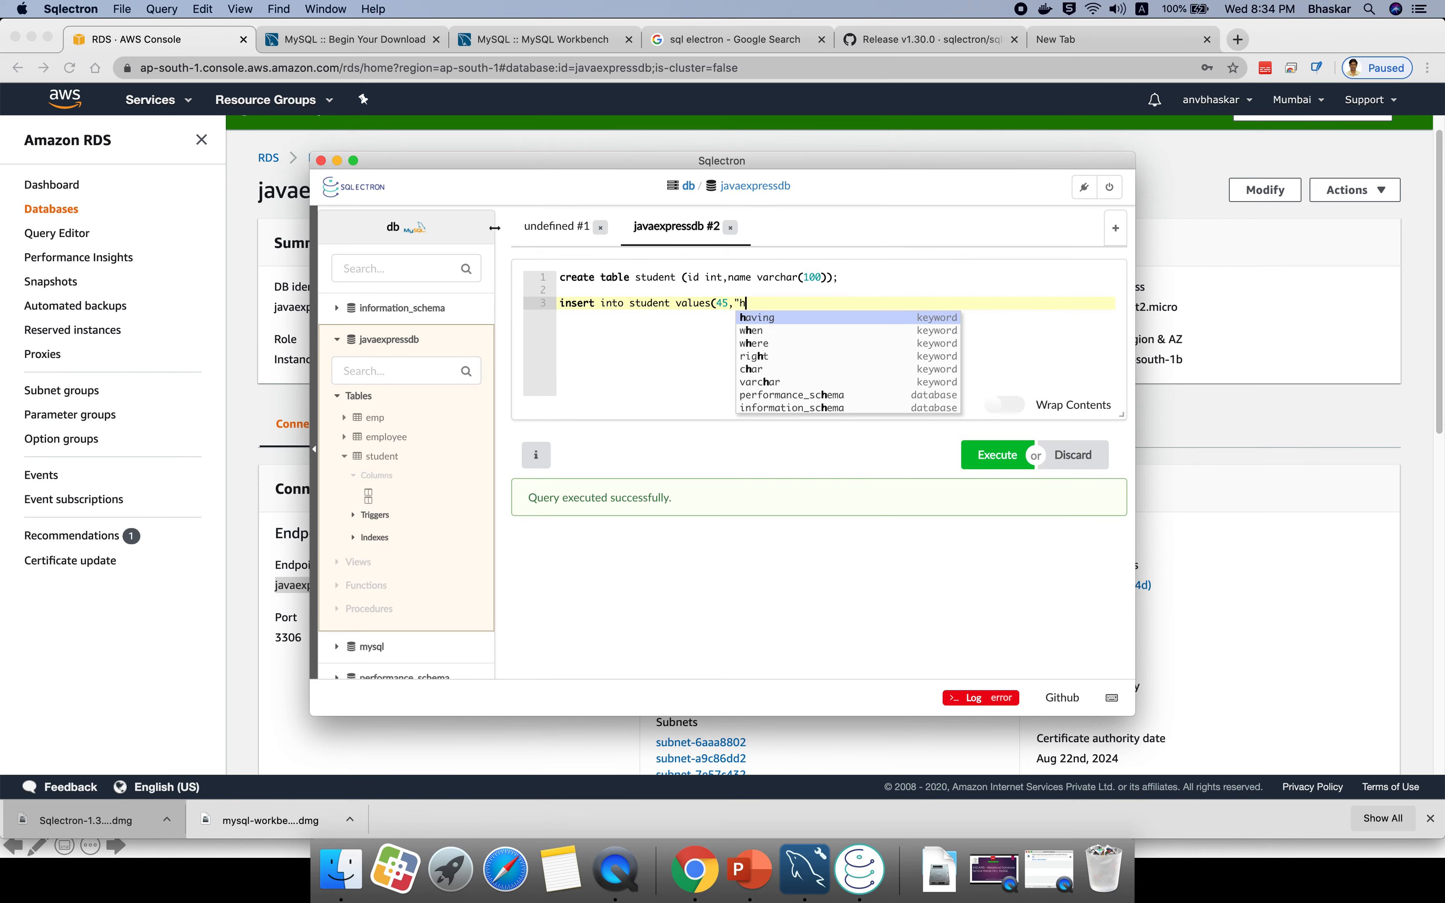
text(")
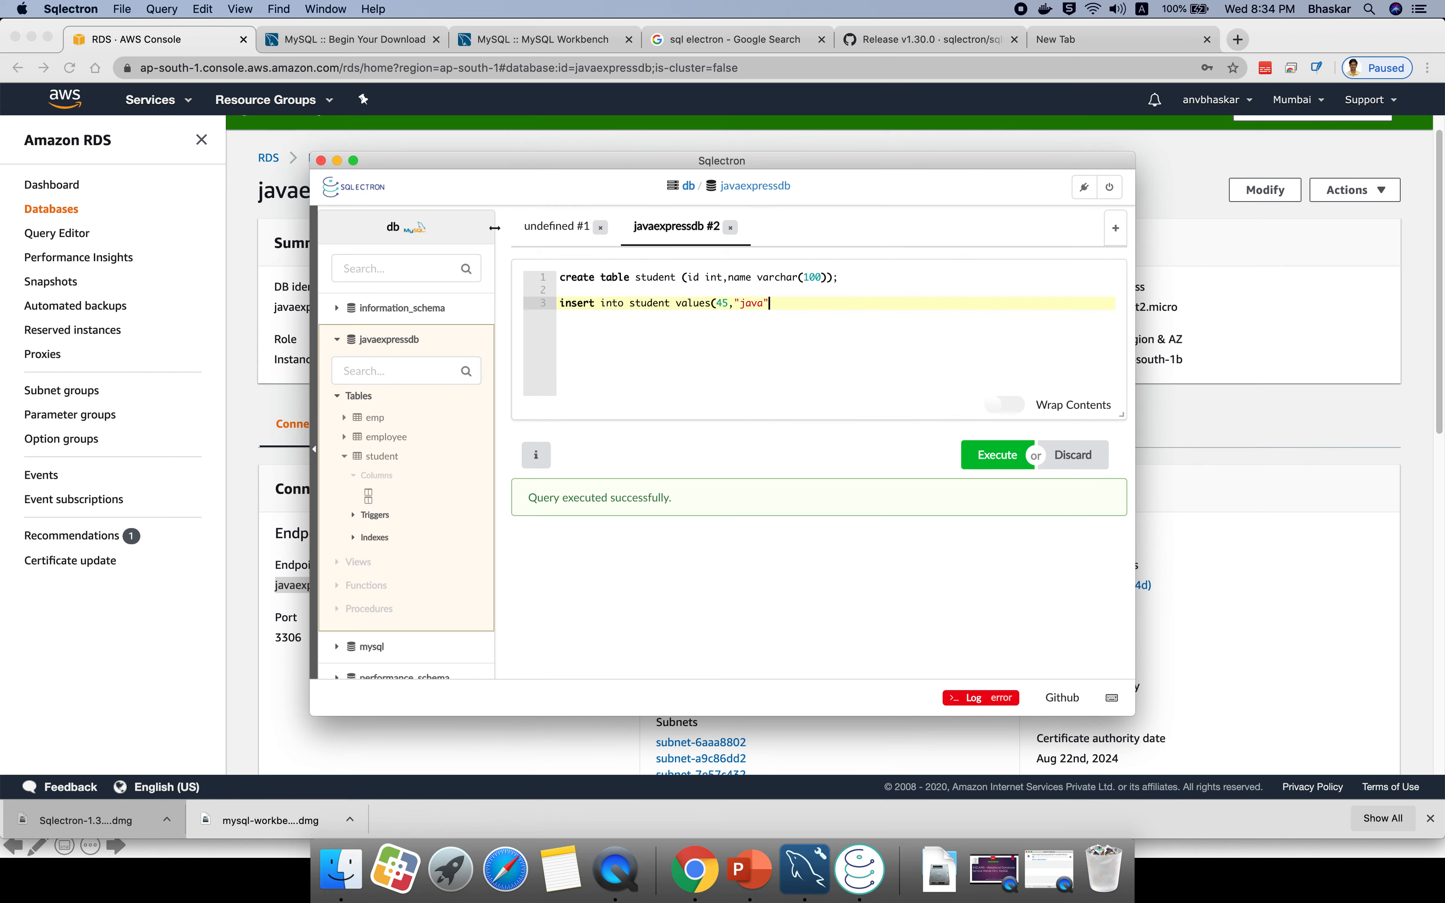
text();)
triple_click(690, 303)
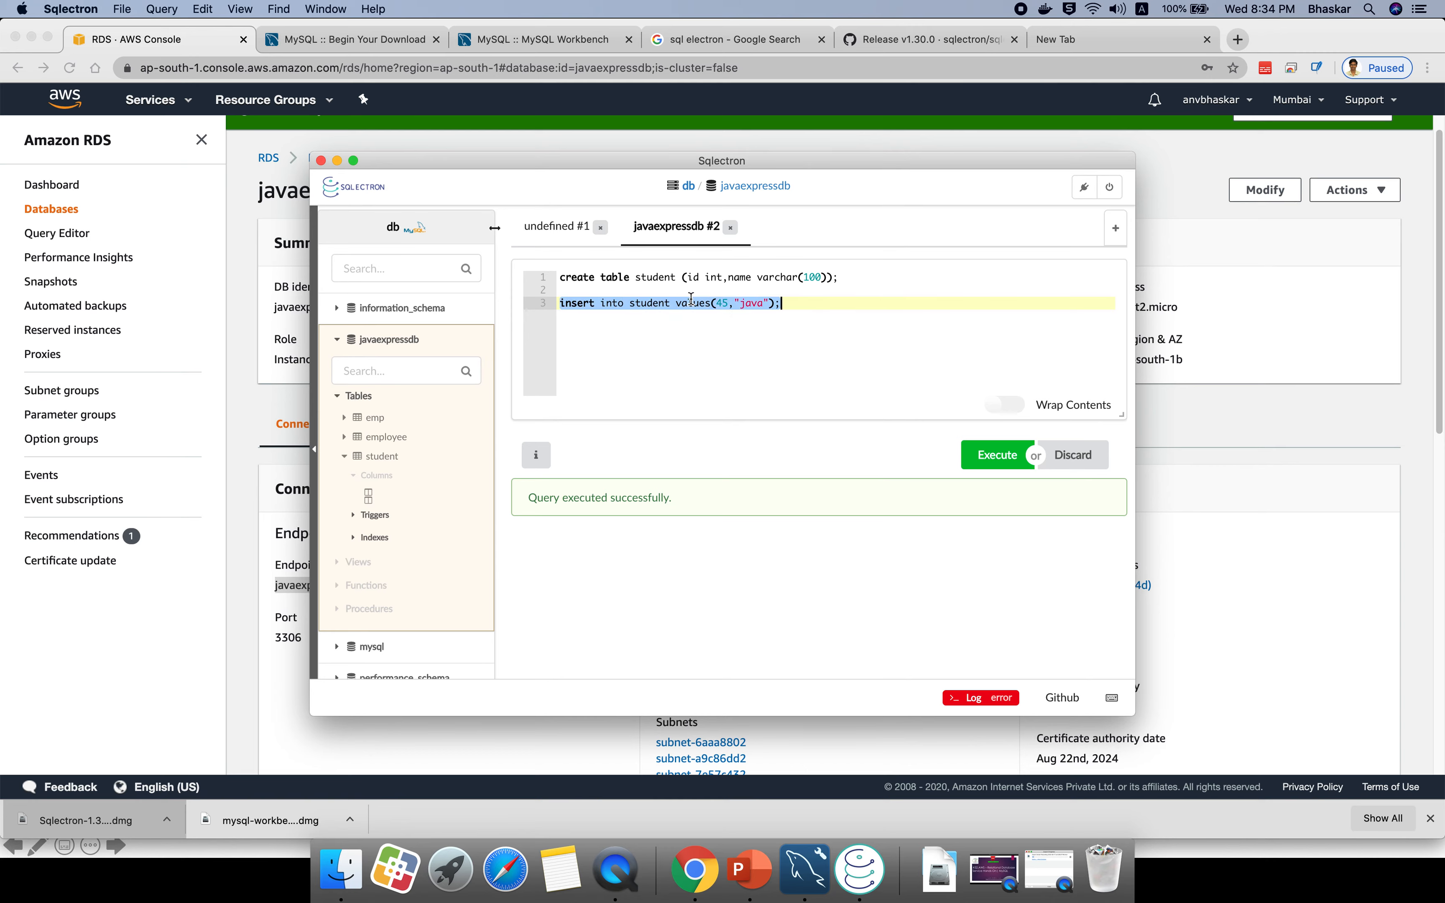
click(991, 456)
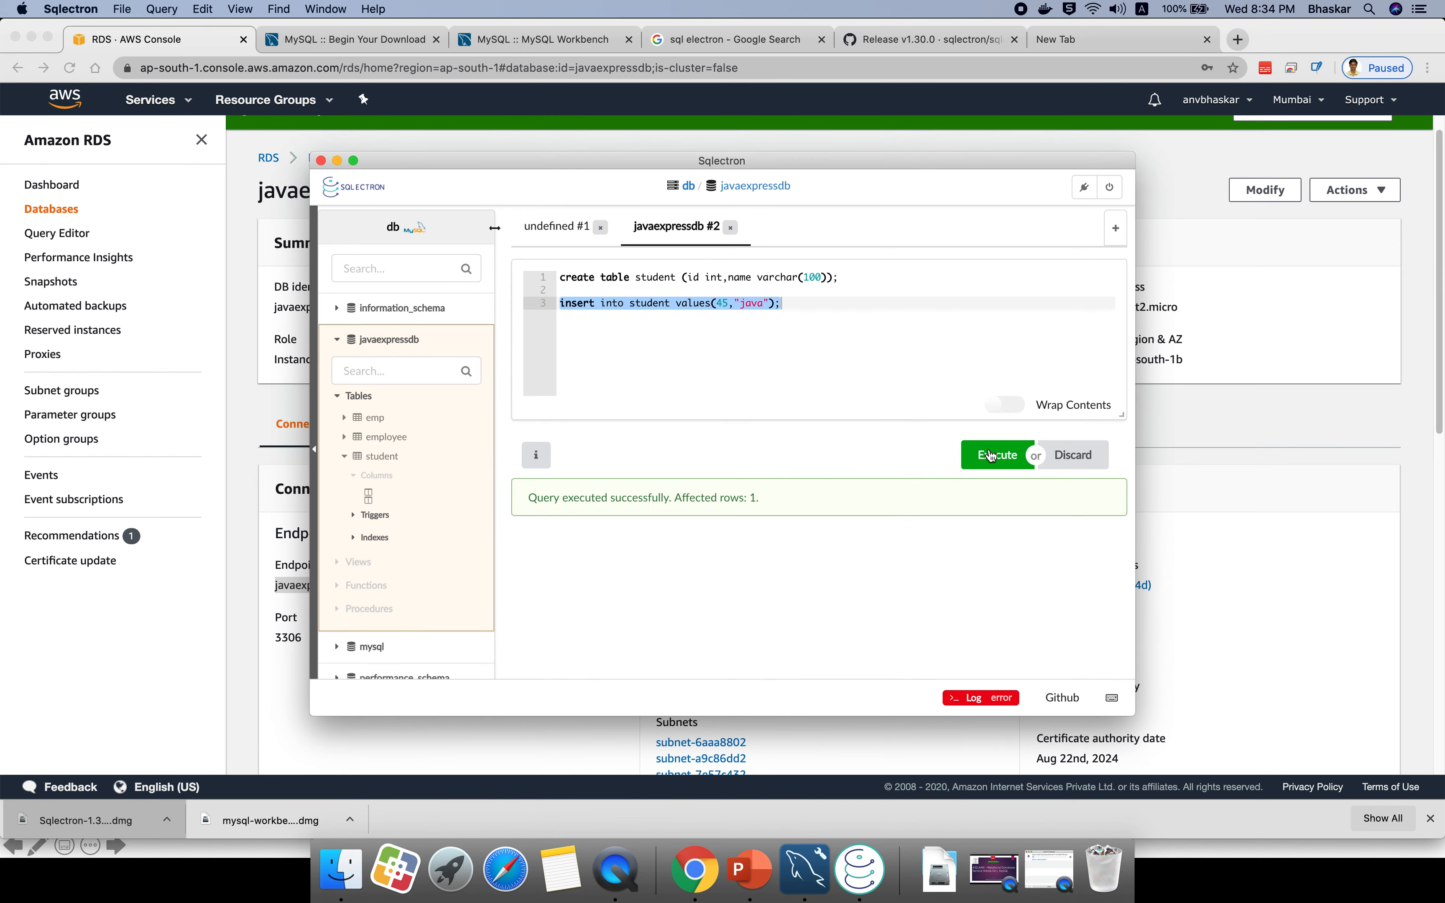
- Show the student table's rows with Select Rows (with limit) and select the results
click(374, 459)
right_click(374, 460)
click(379, 460)
right_click(378, 459)
click(395, 466)
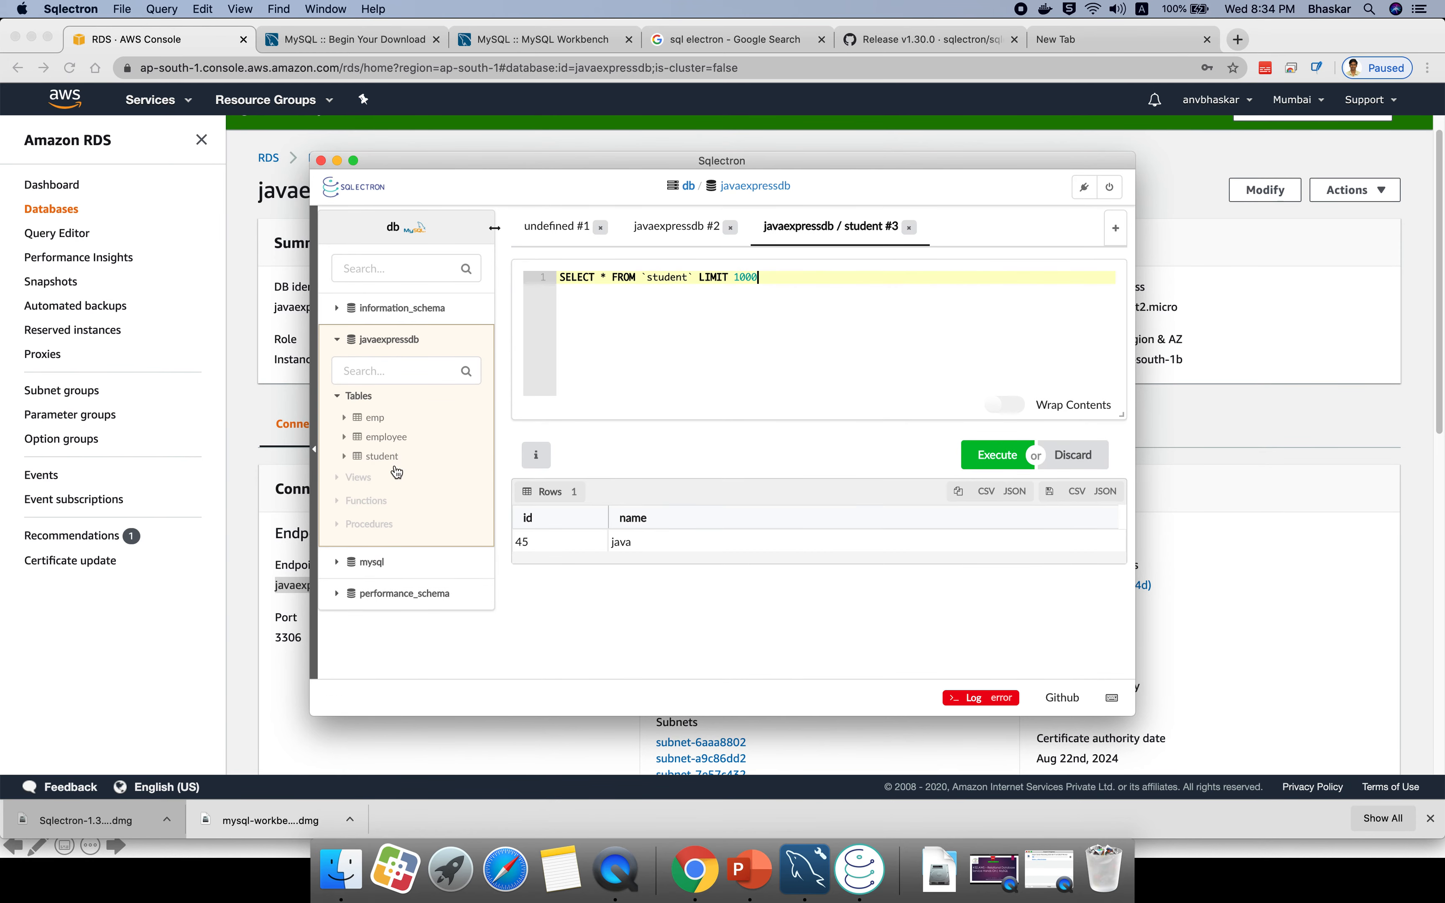
drag(644, 542, 494, 516)
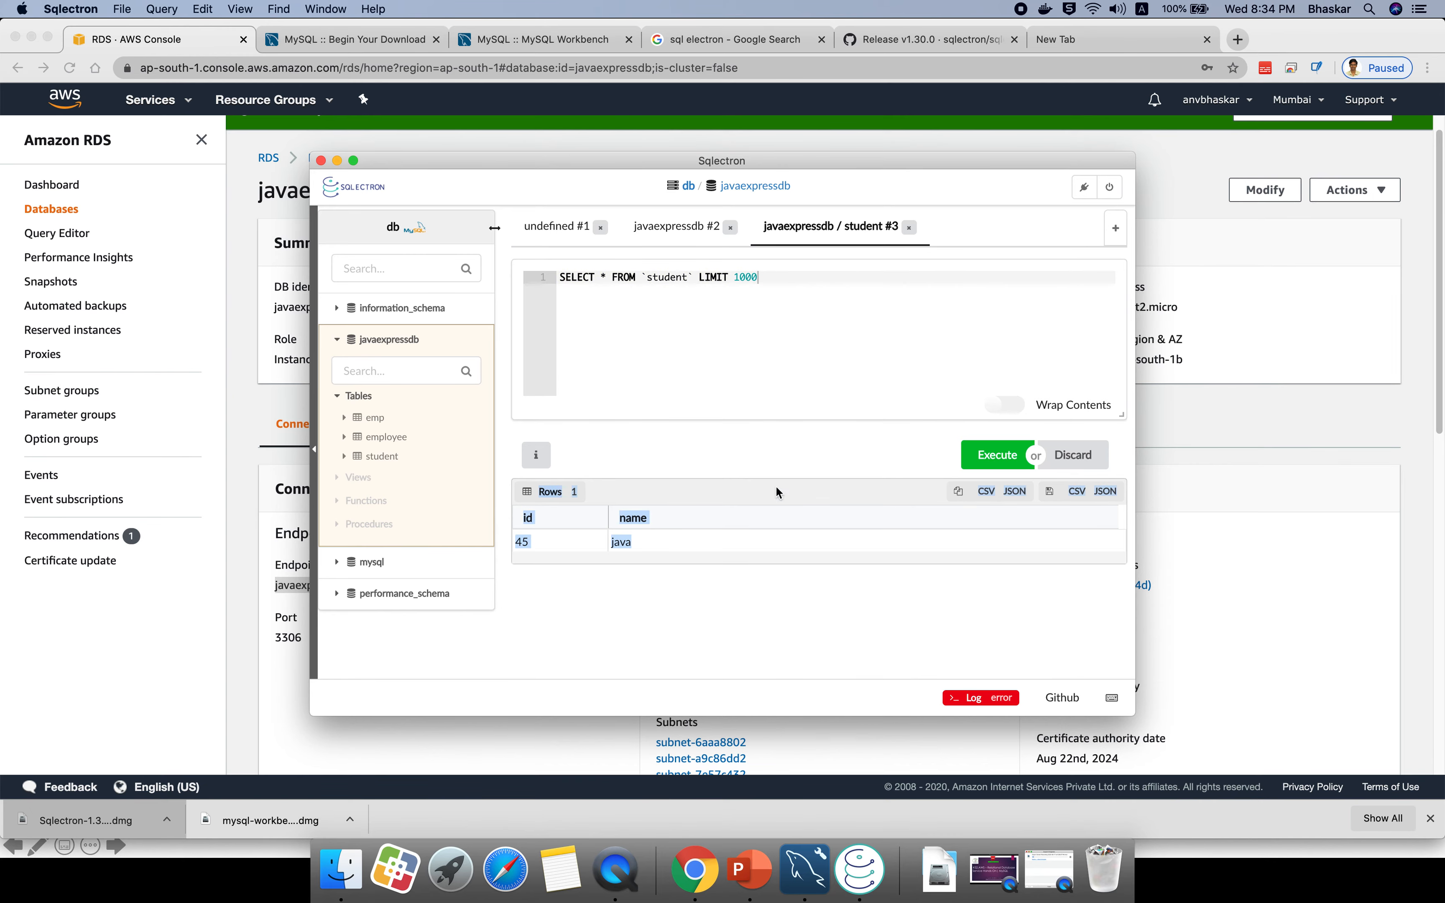
- Open the admindatabase instance in the RDS console and select its endpoint hostname
click(1344, 333)
click(334, 160)
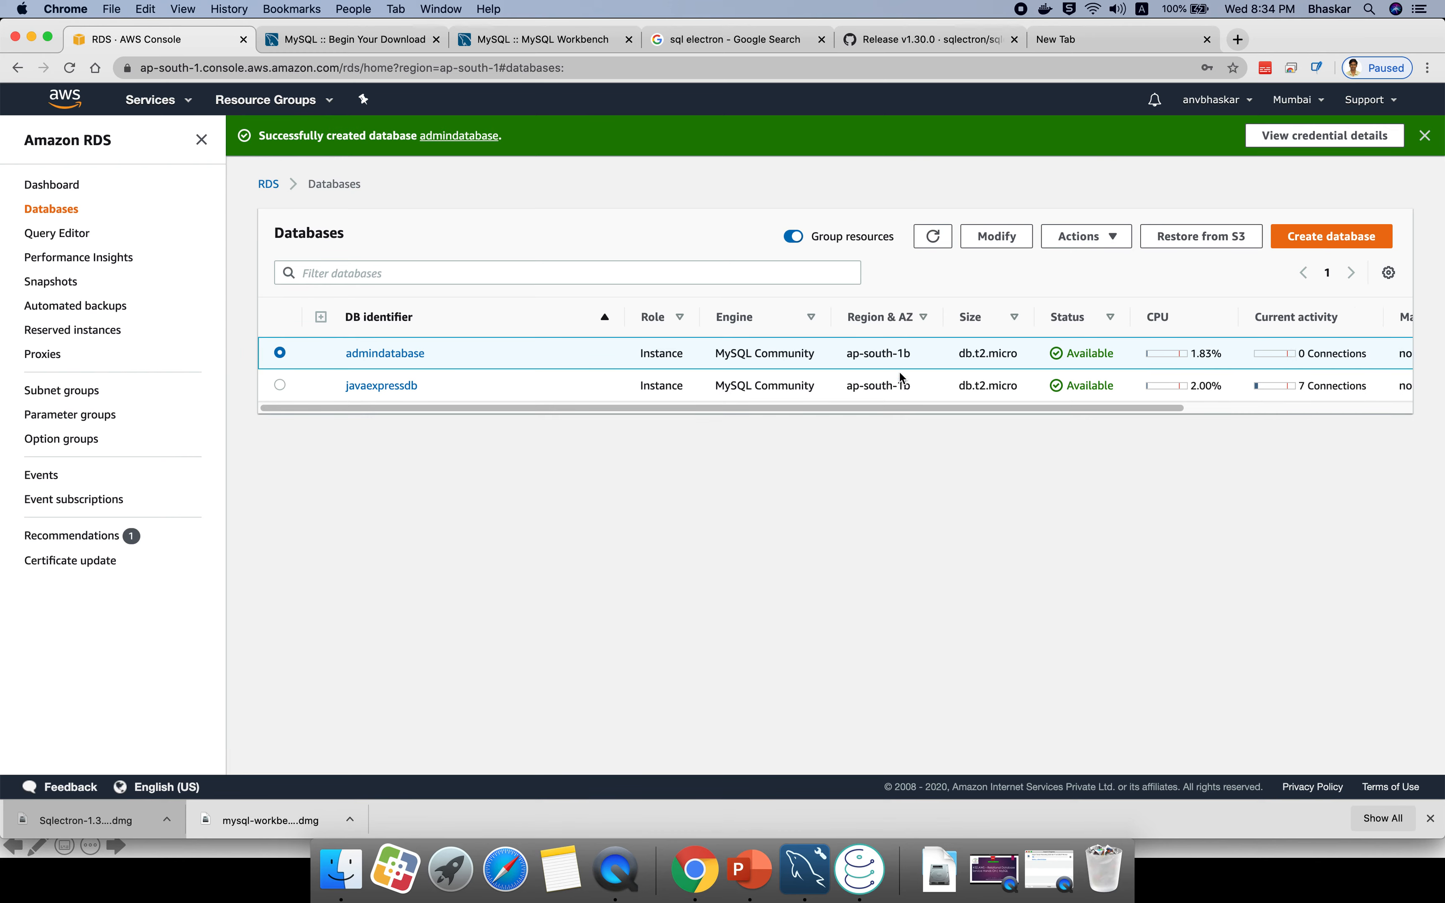
click(385, 353)
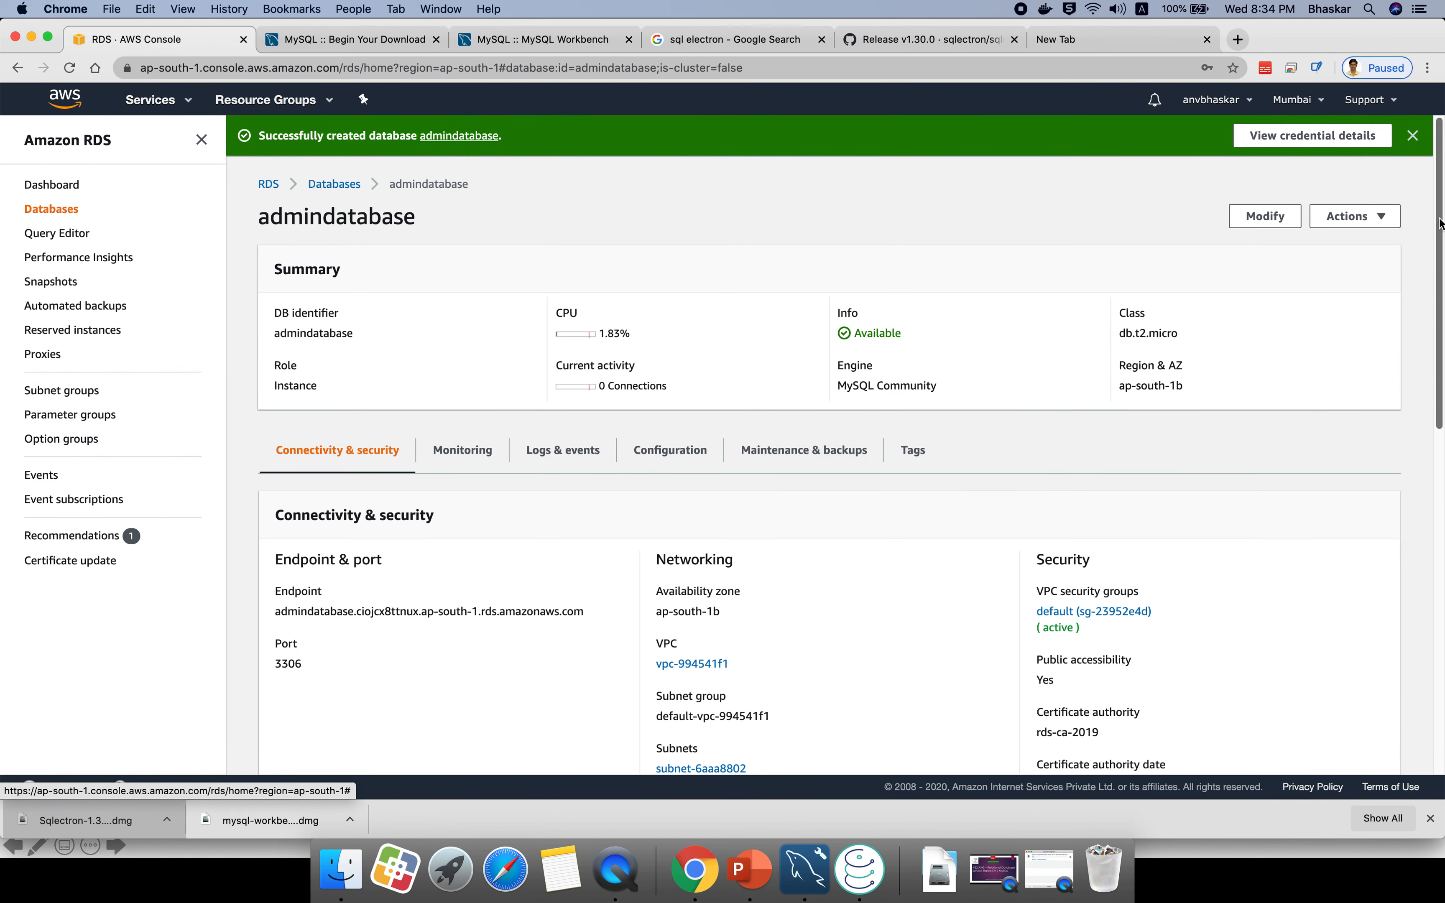
triple_click(441, 610)
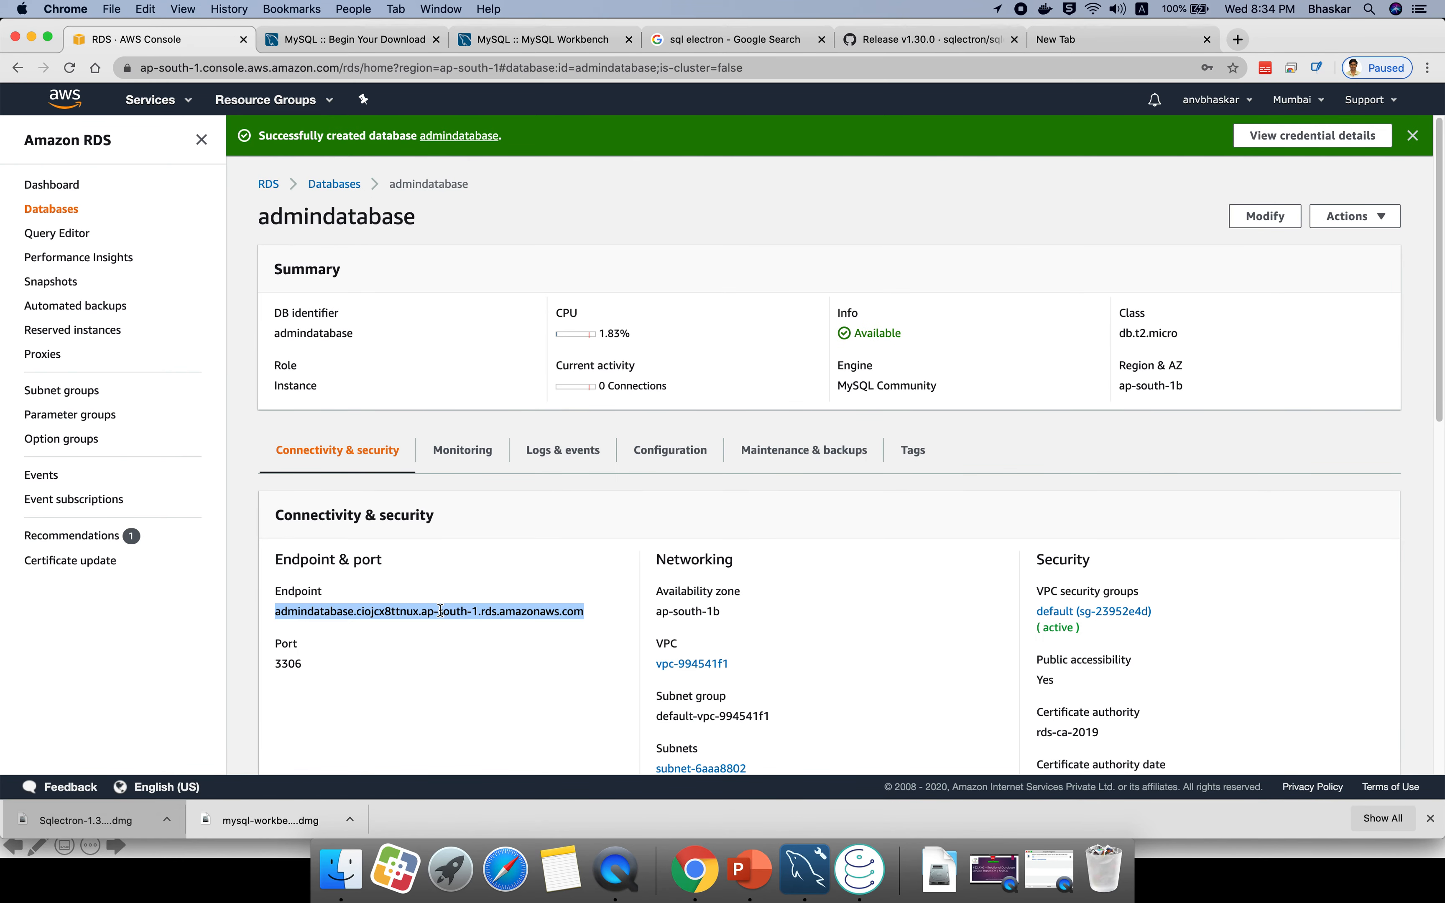
click(805, 896)
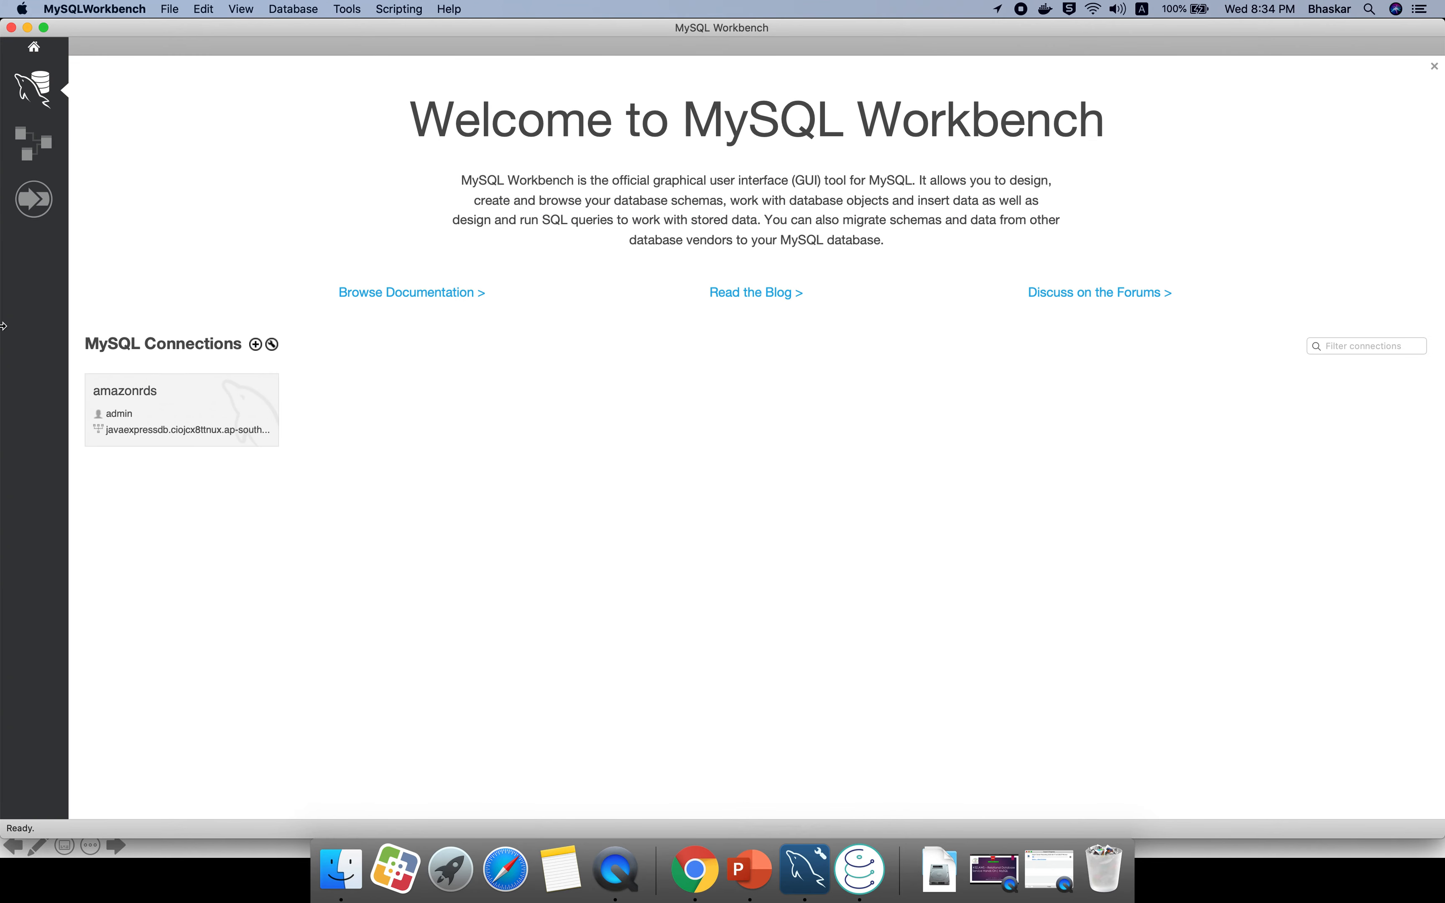
- Start a new MySQL Workbench connection and clear the default 127.0.0.1 hostname
click(255, 344)
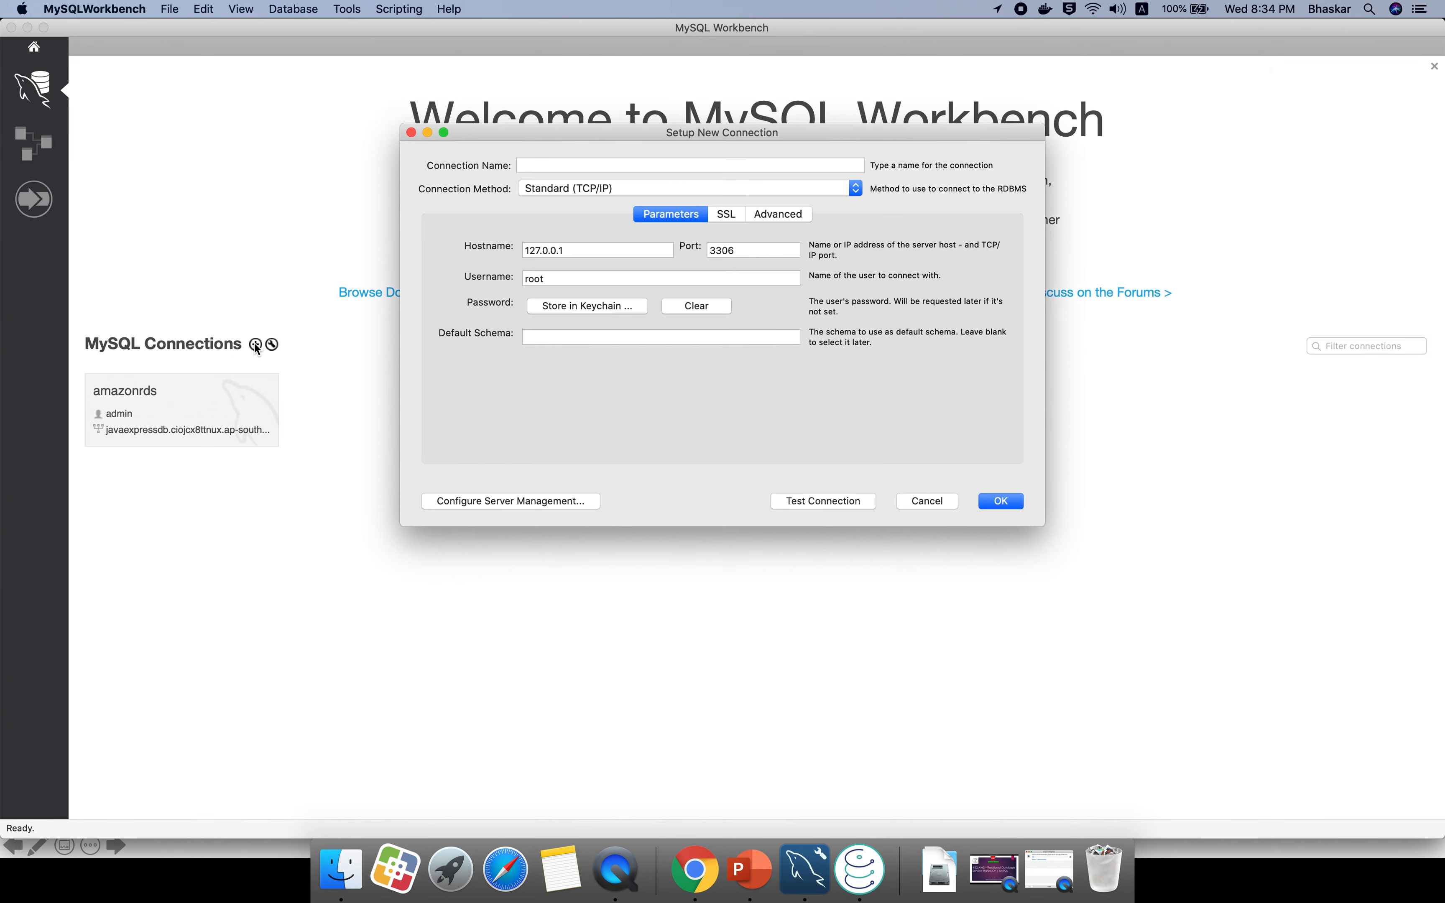
triple_click(586, 256)
key(BackSpace)
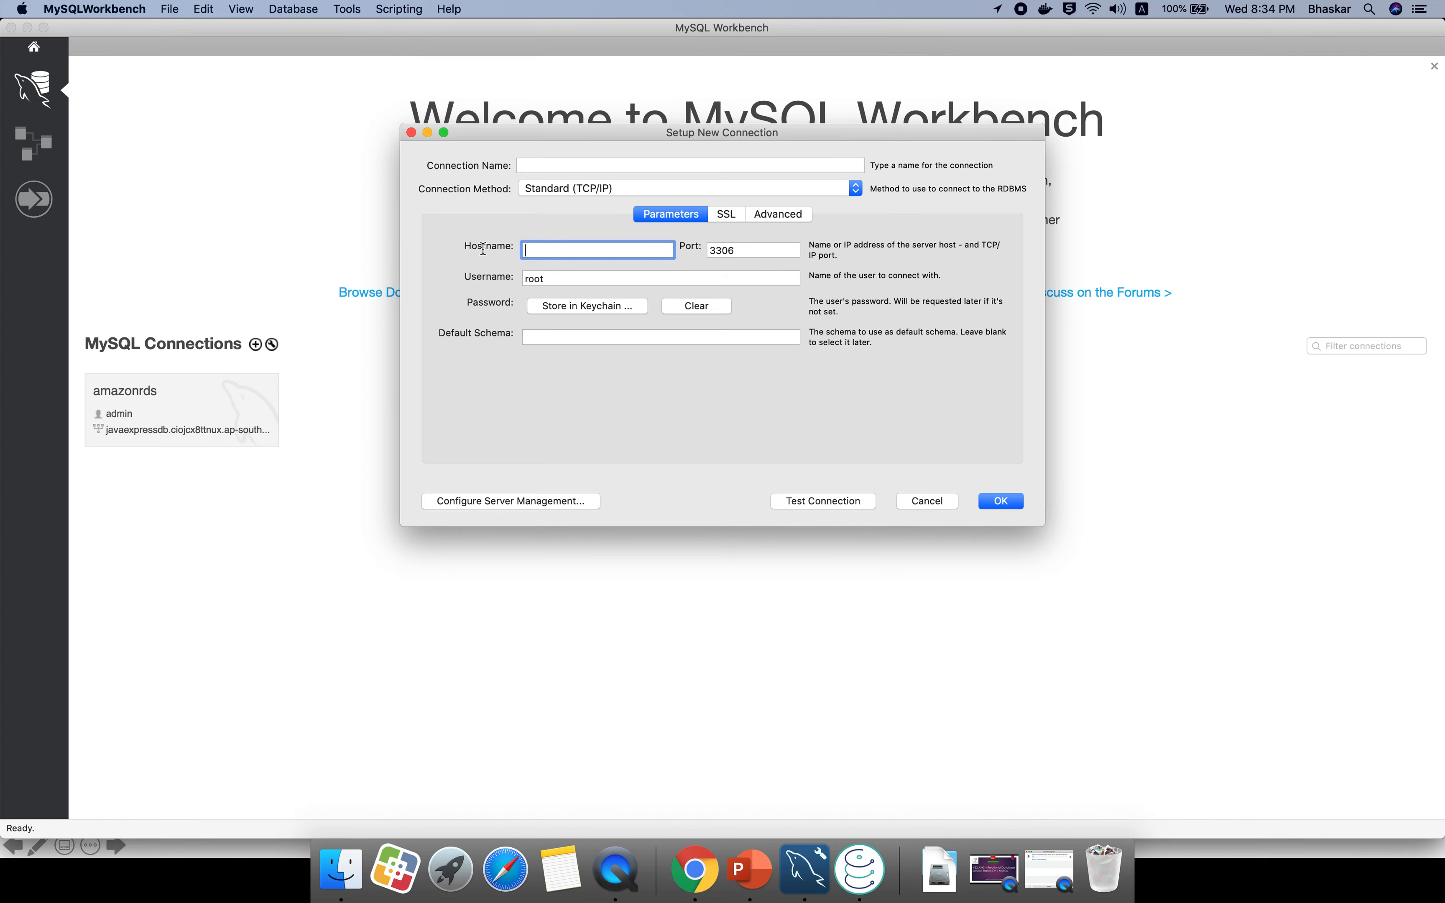
- Paste the address copied from the browser tab into Hostname, then clear it again
click(694, 869)
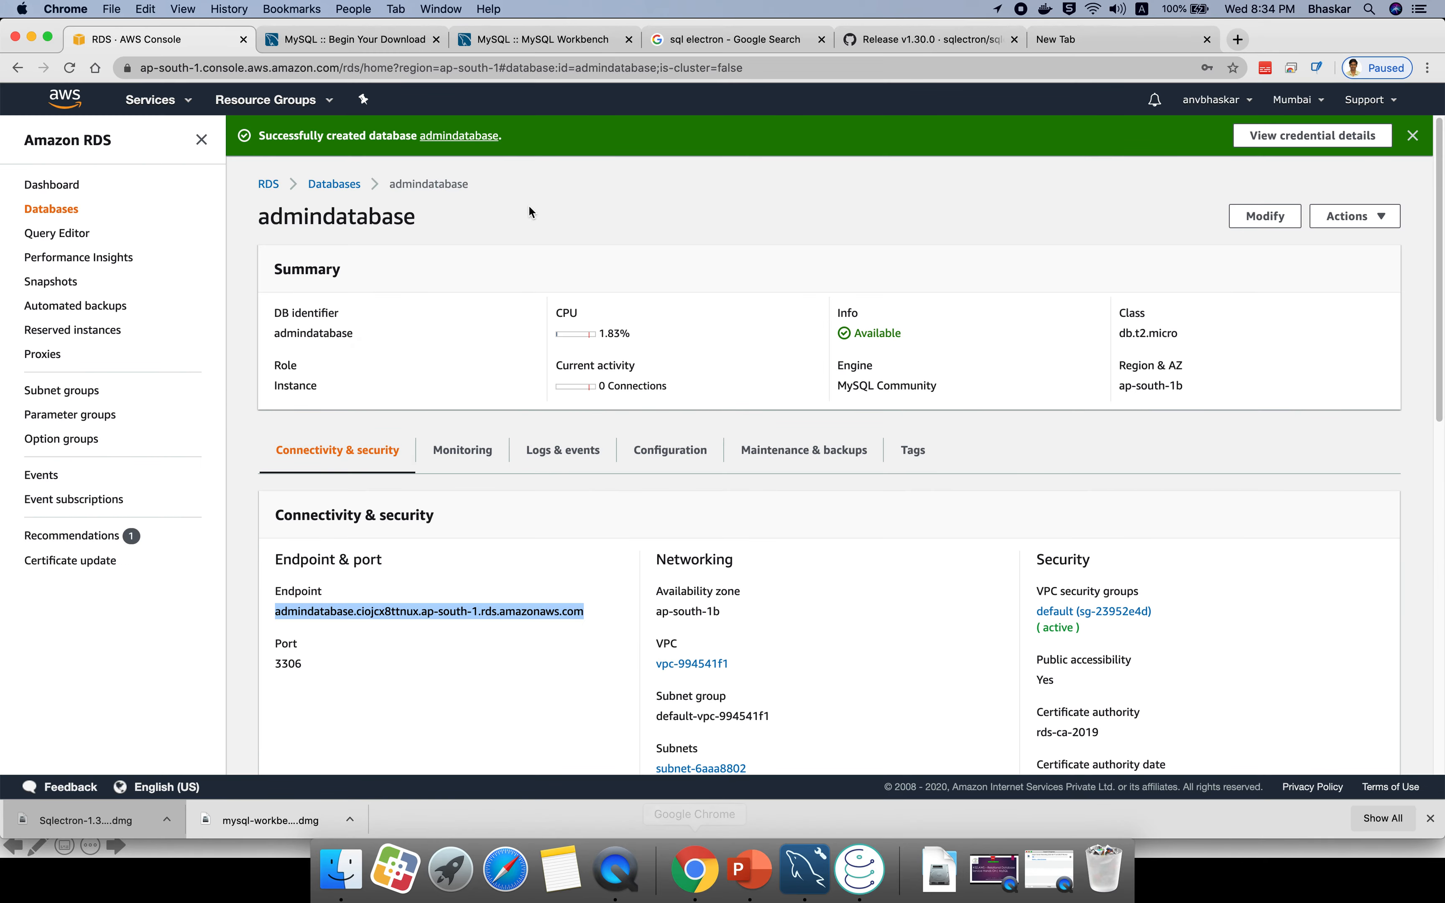
click(1044, 42)
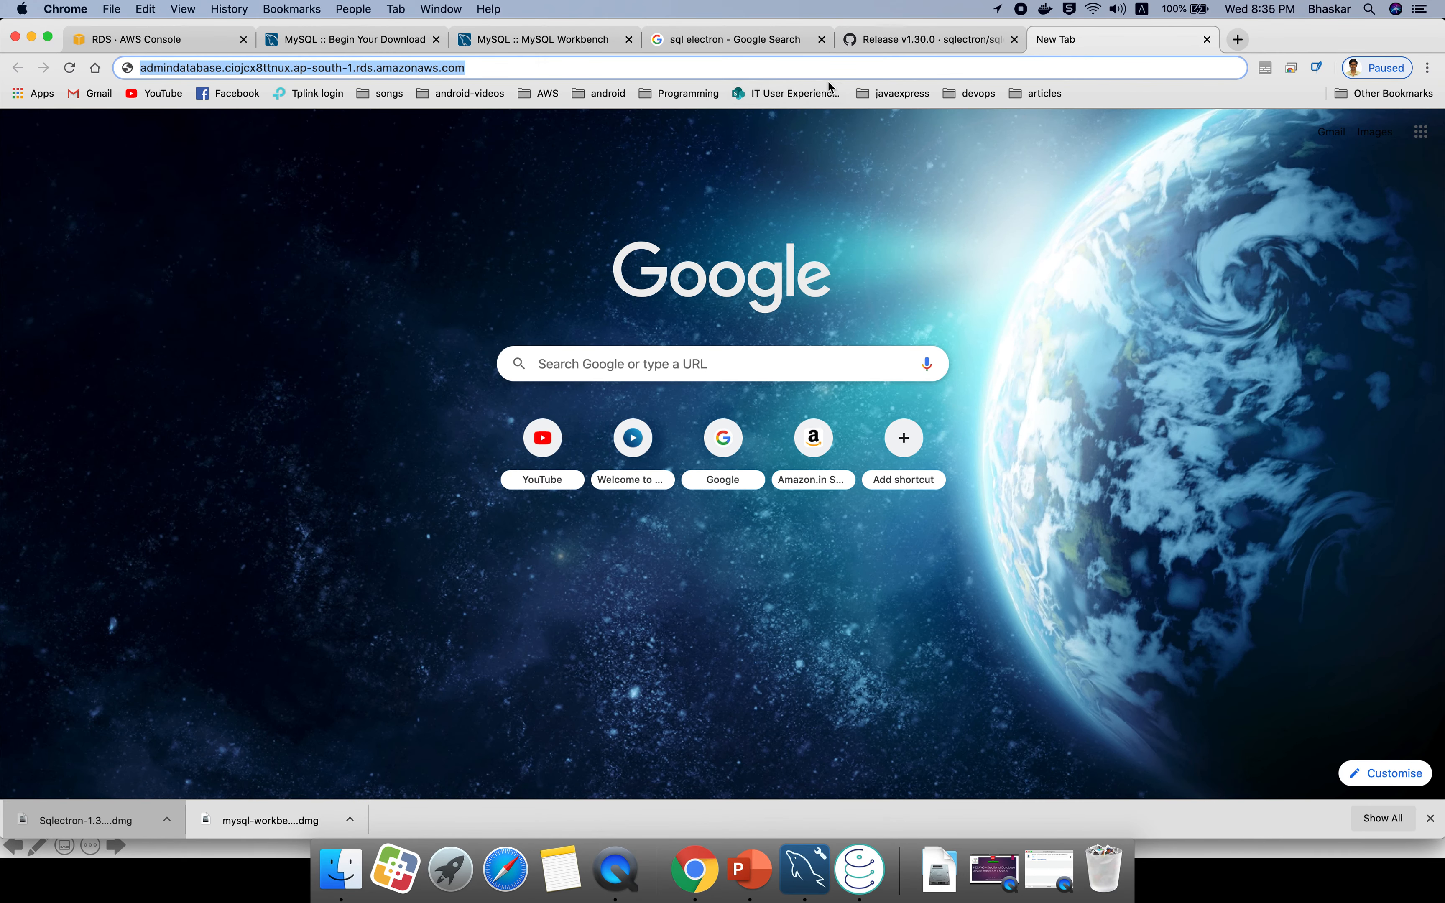
click(829, 81)
key(super+c)
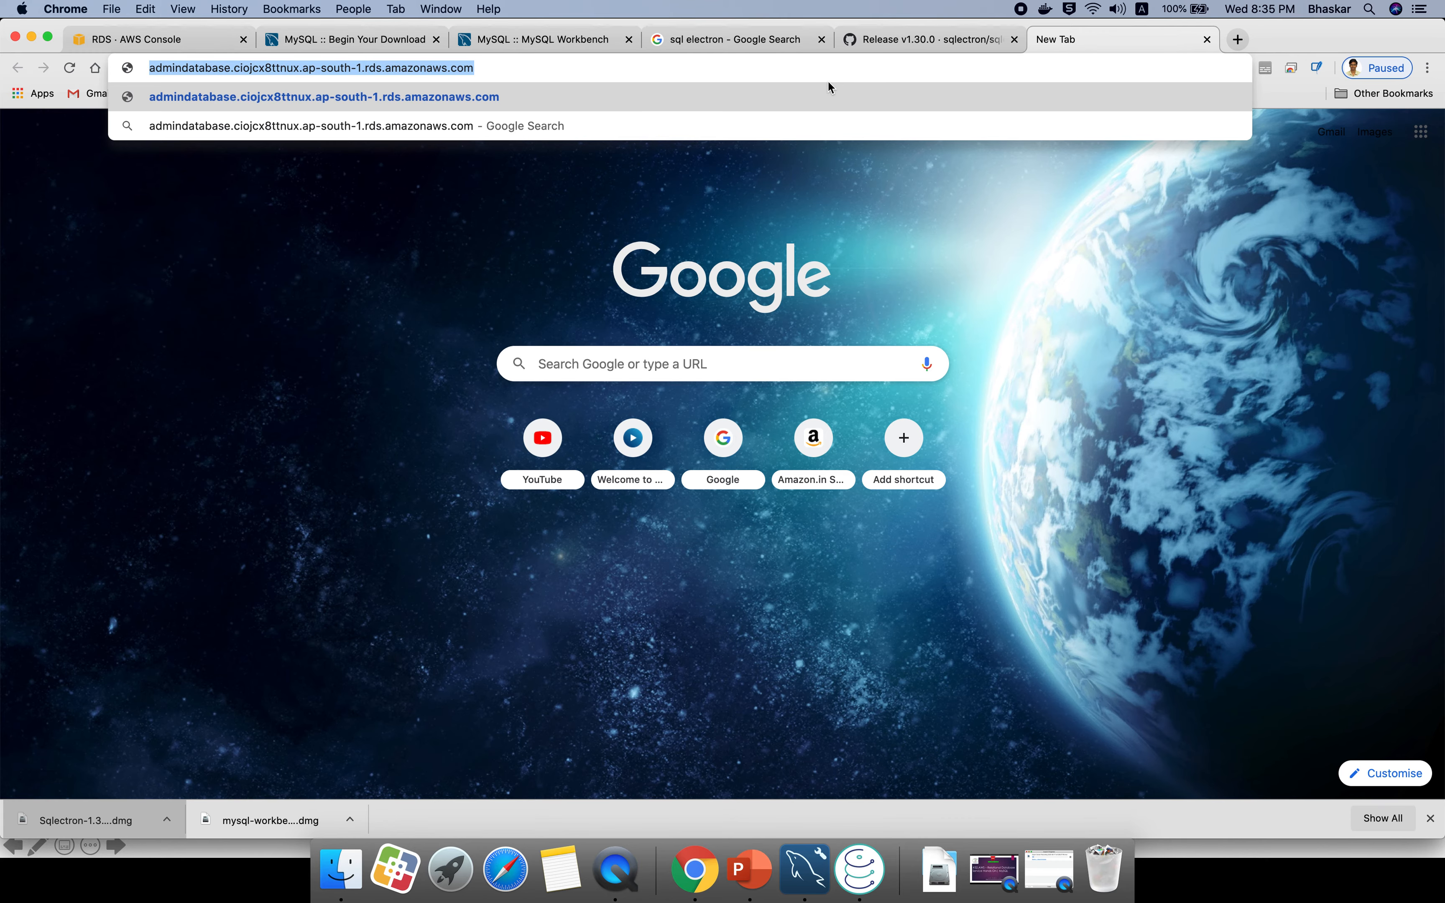
key(super+Tab)
key(super+v)
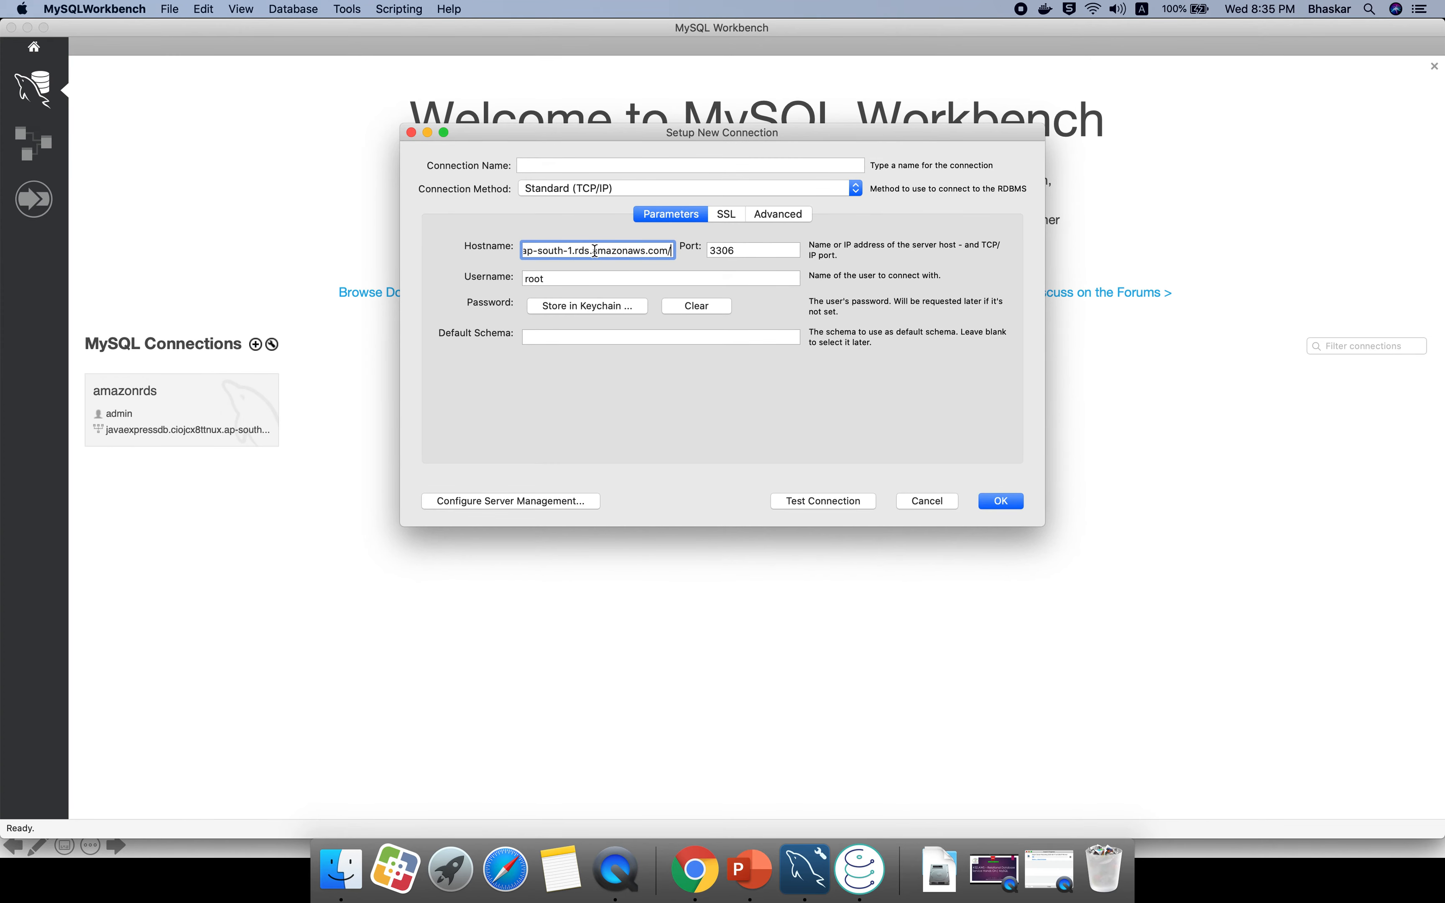
key(BackSpace)
key(super+Left)
key(super+Right)
key(super+Left)
key(Right)
key(Right)
key(Right)
key(Right)
key(Right)
key(Right)
key(super+a)
key(BackSpace)
- Copy the full admindatabase endpoint from the RDS console and check it in a new tab
click(695, 869)
click(66, 40)
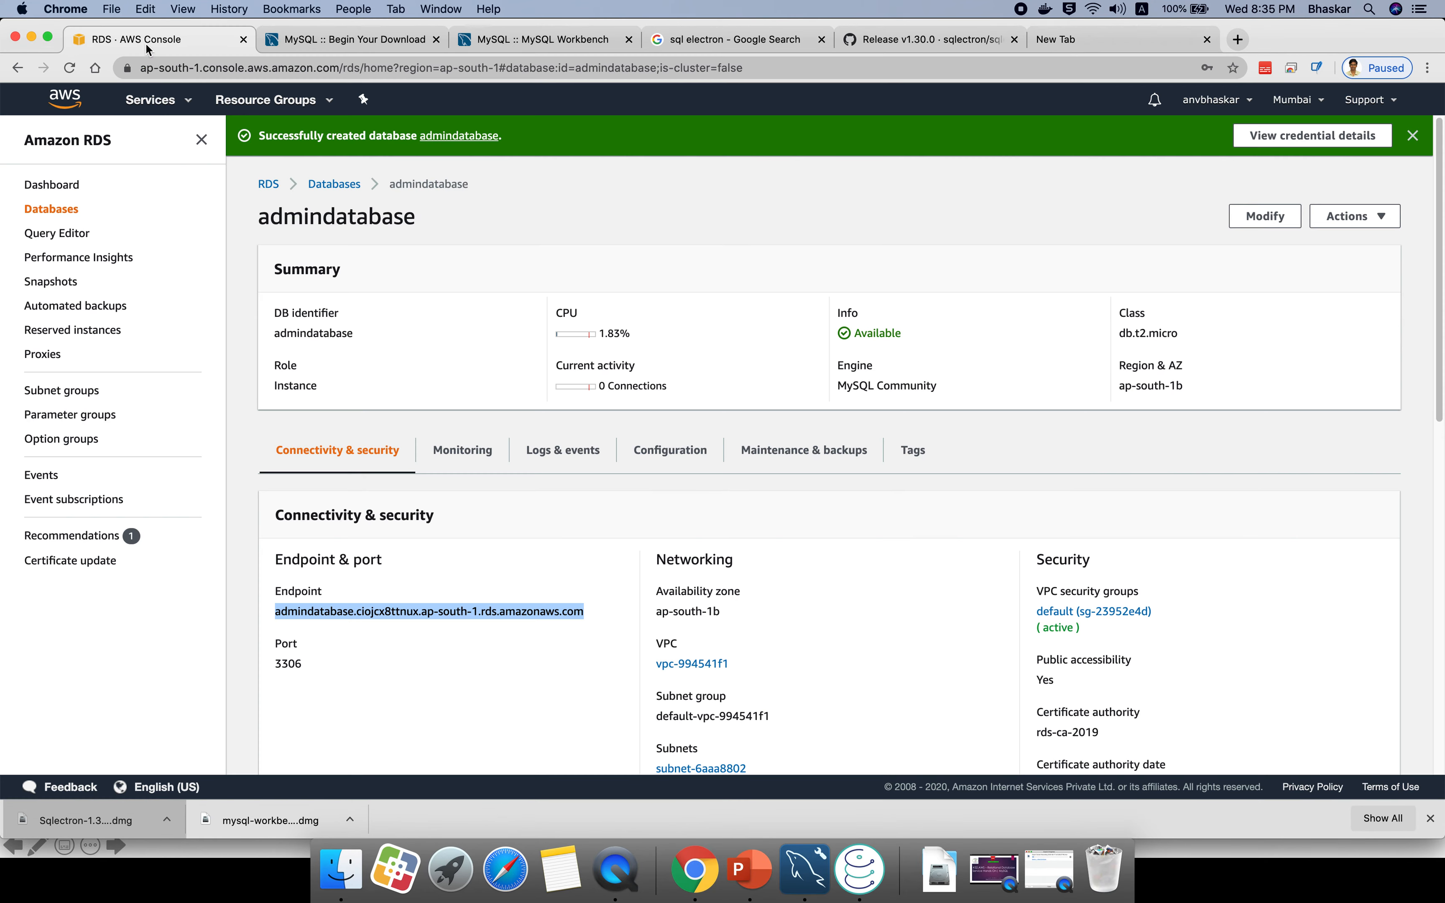
click(391, 605)
triple_click(399, 605)
right_click(397, 598)
click(434, 642)
click(1100, 36)
key(BackSpace)
key(super+v)
key(super+a)
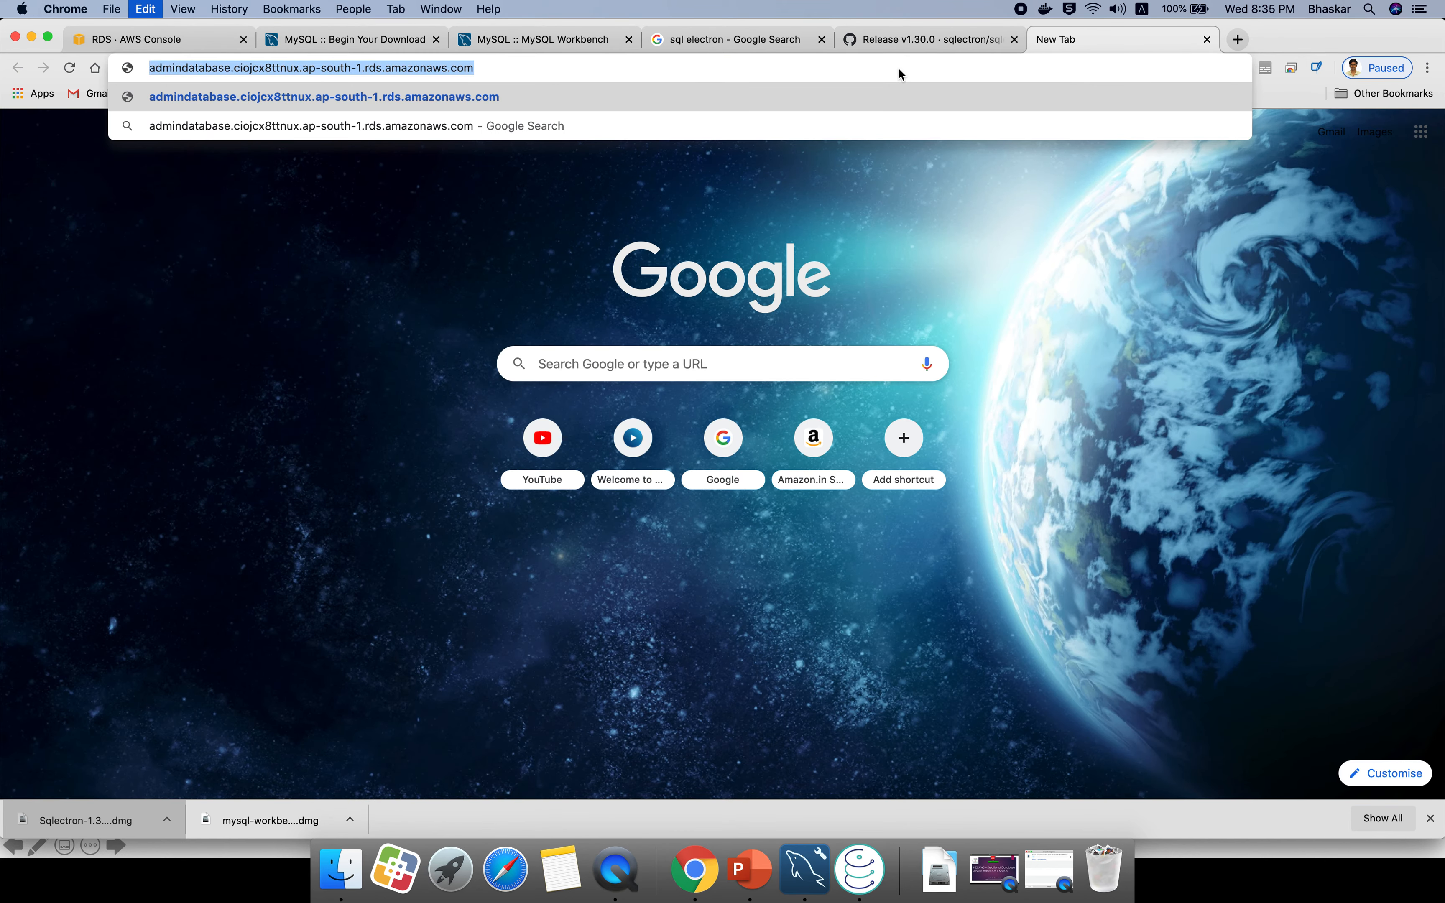
- Paste the admindatabase endpoint as Hostname, stripping the trailing slash and http prefix
click(815, 875)
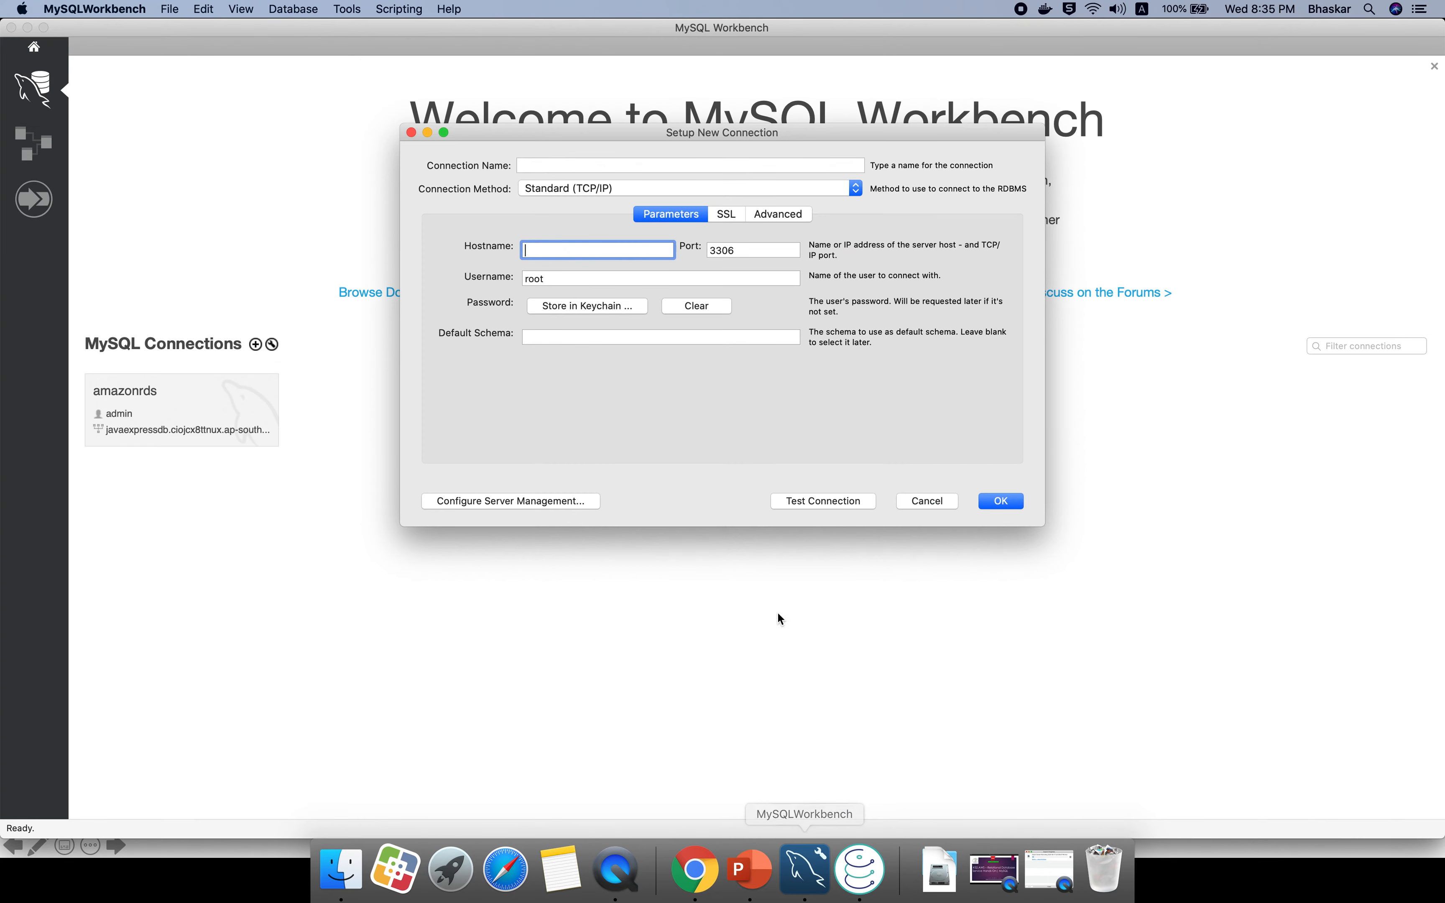
key(super+v)
key(BackSpace)
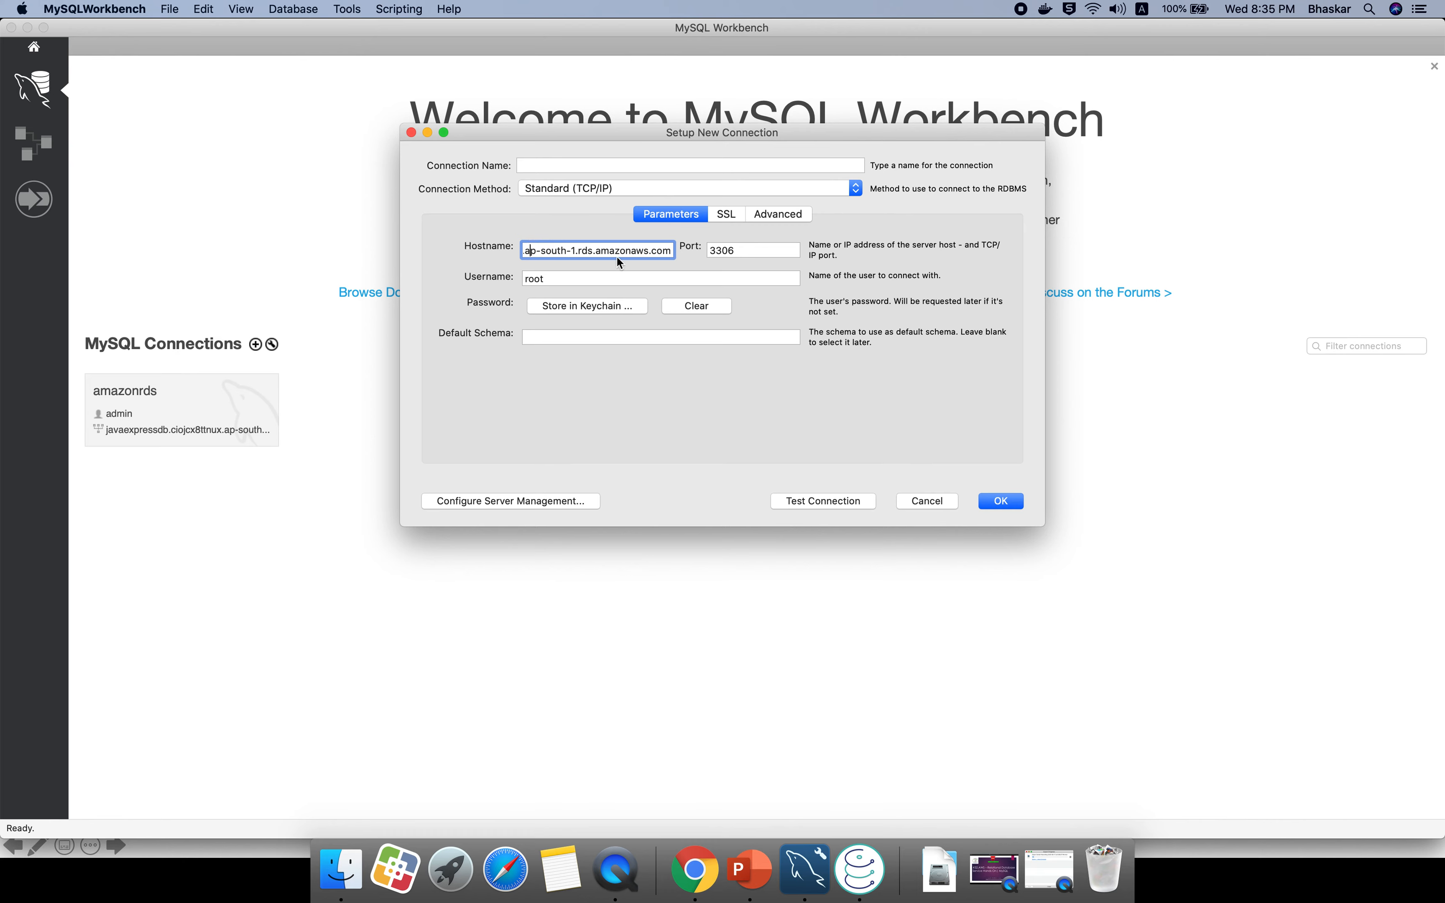
key(Left)
key(Left)
key(Left)
key(Left)
key(Left)
key(Left)
key(Left)
key(Left)
key(Left)
key(Left)
key(Left)
key(BackSpace)
key(BackSpace)
key(BackSpace)
key(BackSpace)
key(BackSpace)
key(BackSpace)
key(BackSpace)
- Name the connection admindb and set its username to admin
click(561, 165)
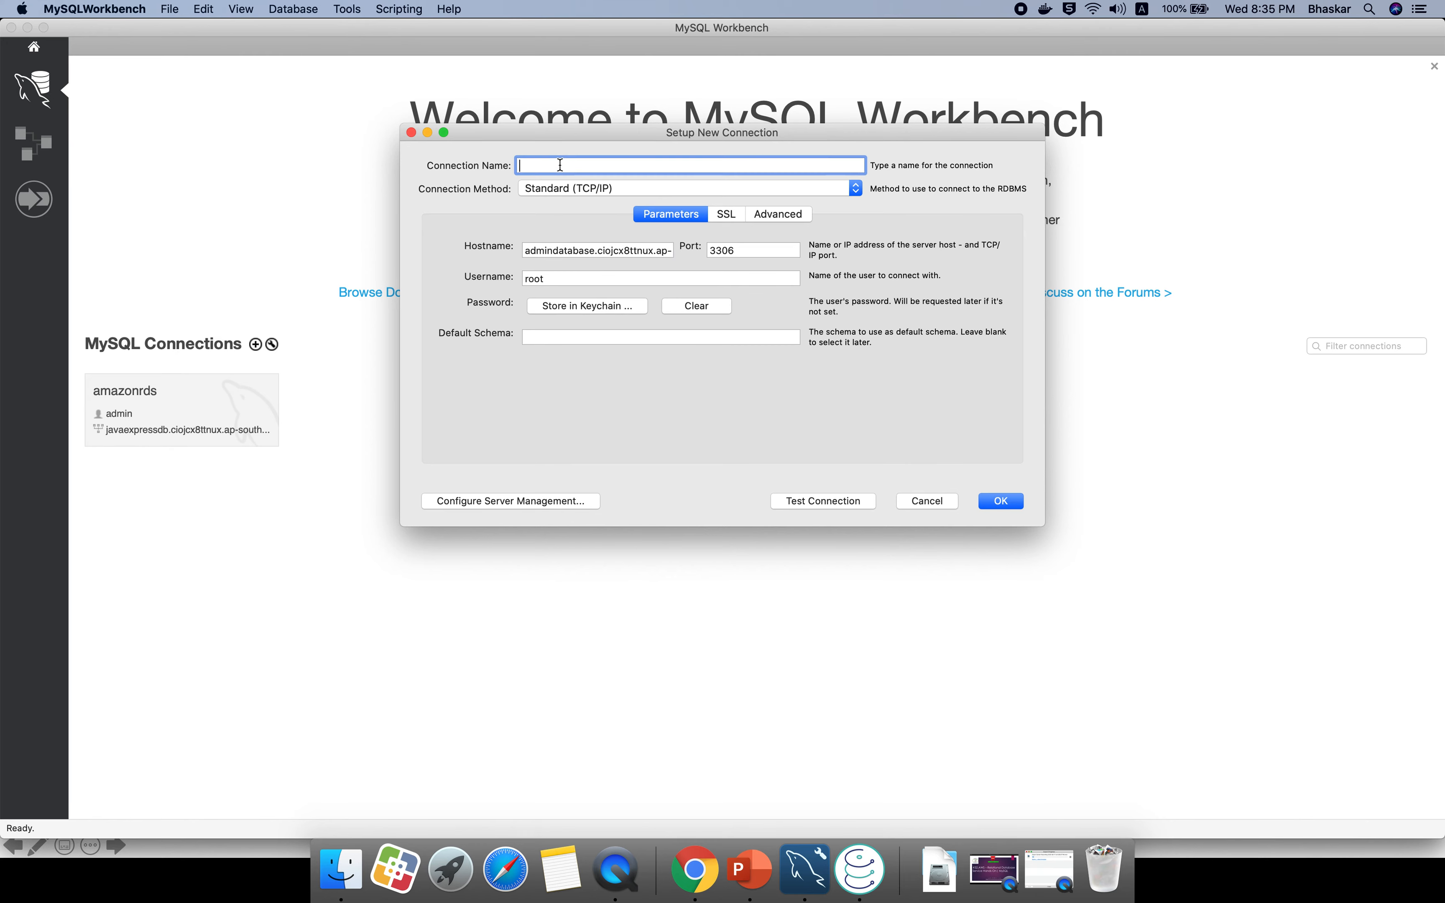
text(admindb)
double_click(536, 278)
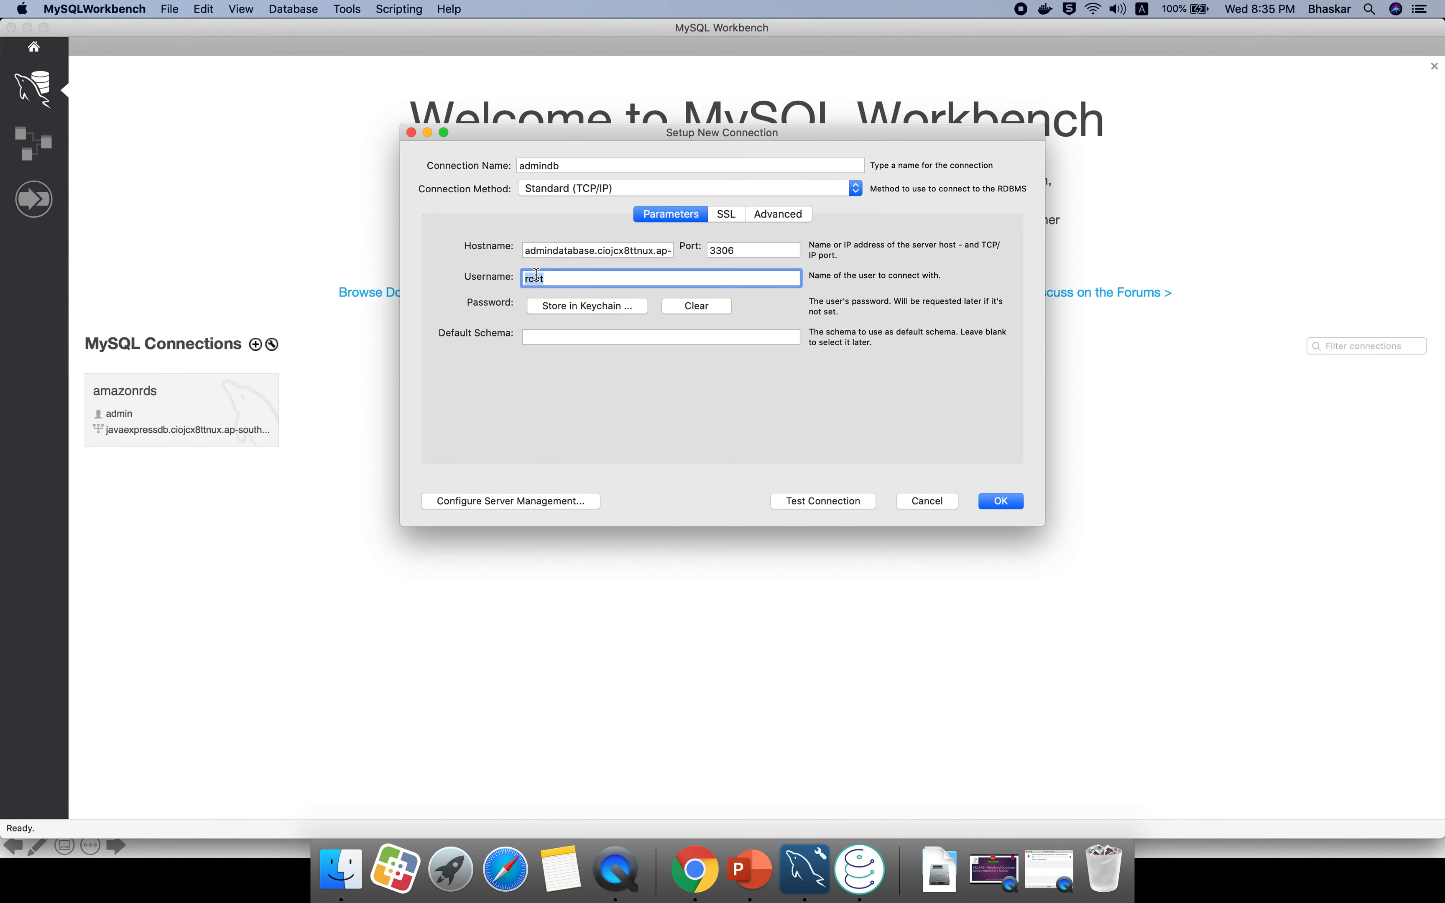
text(admin)
- Store the password in the keychain and test the connection, which fails with access denied
click(558, 310)
text(•••••)
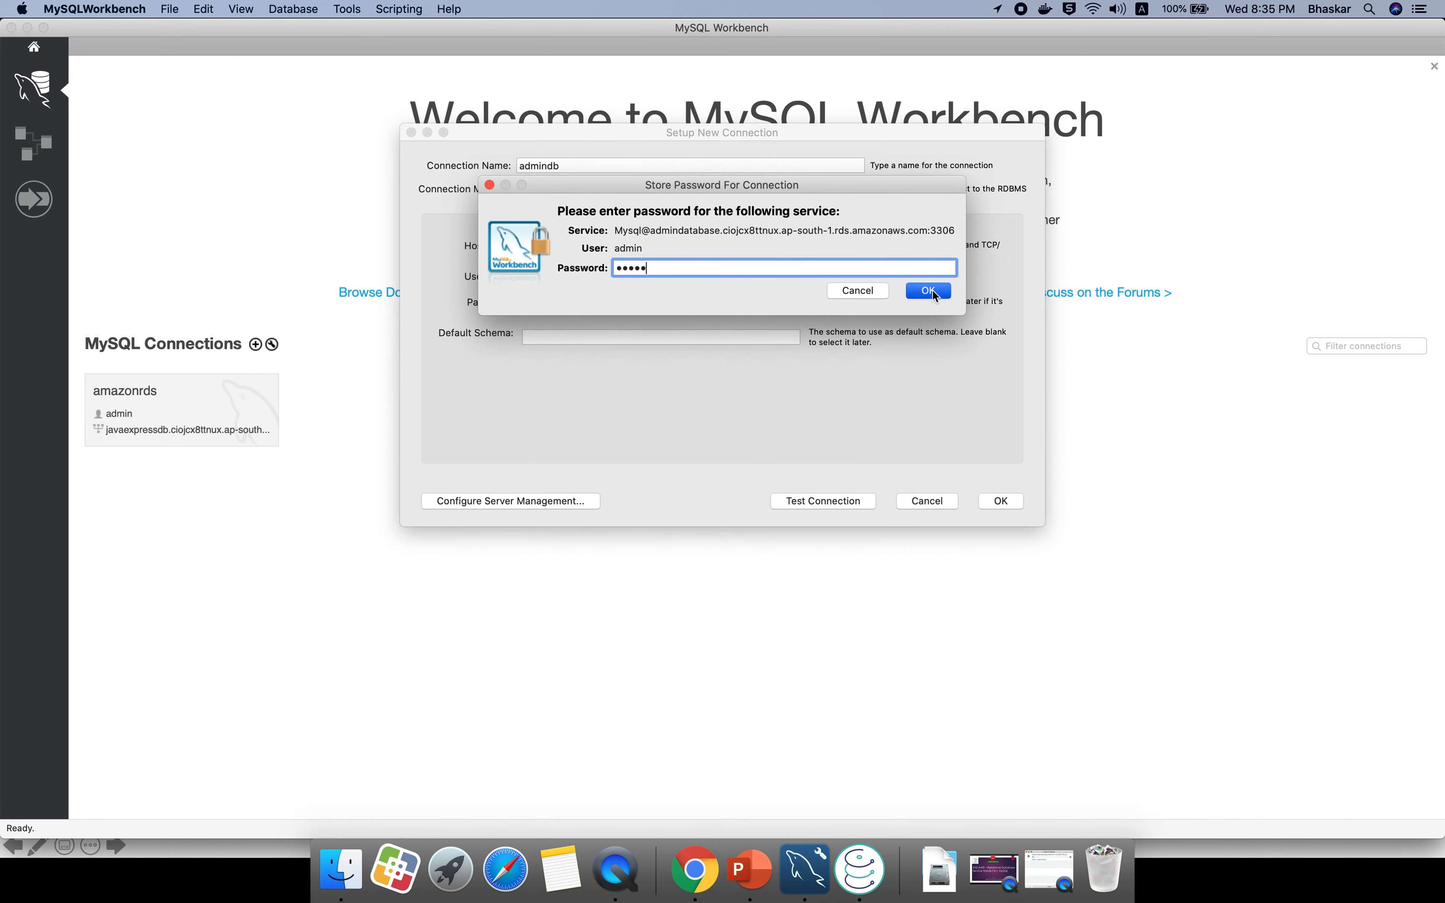
click(933, 290)
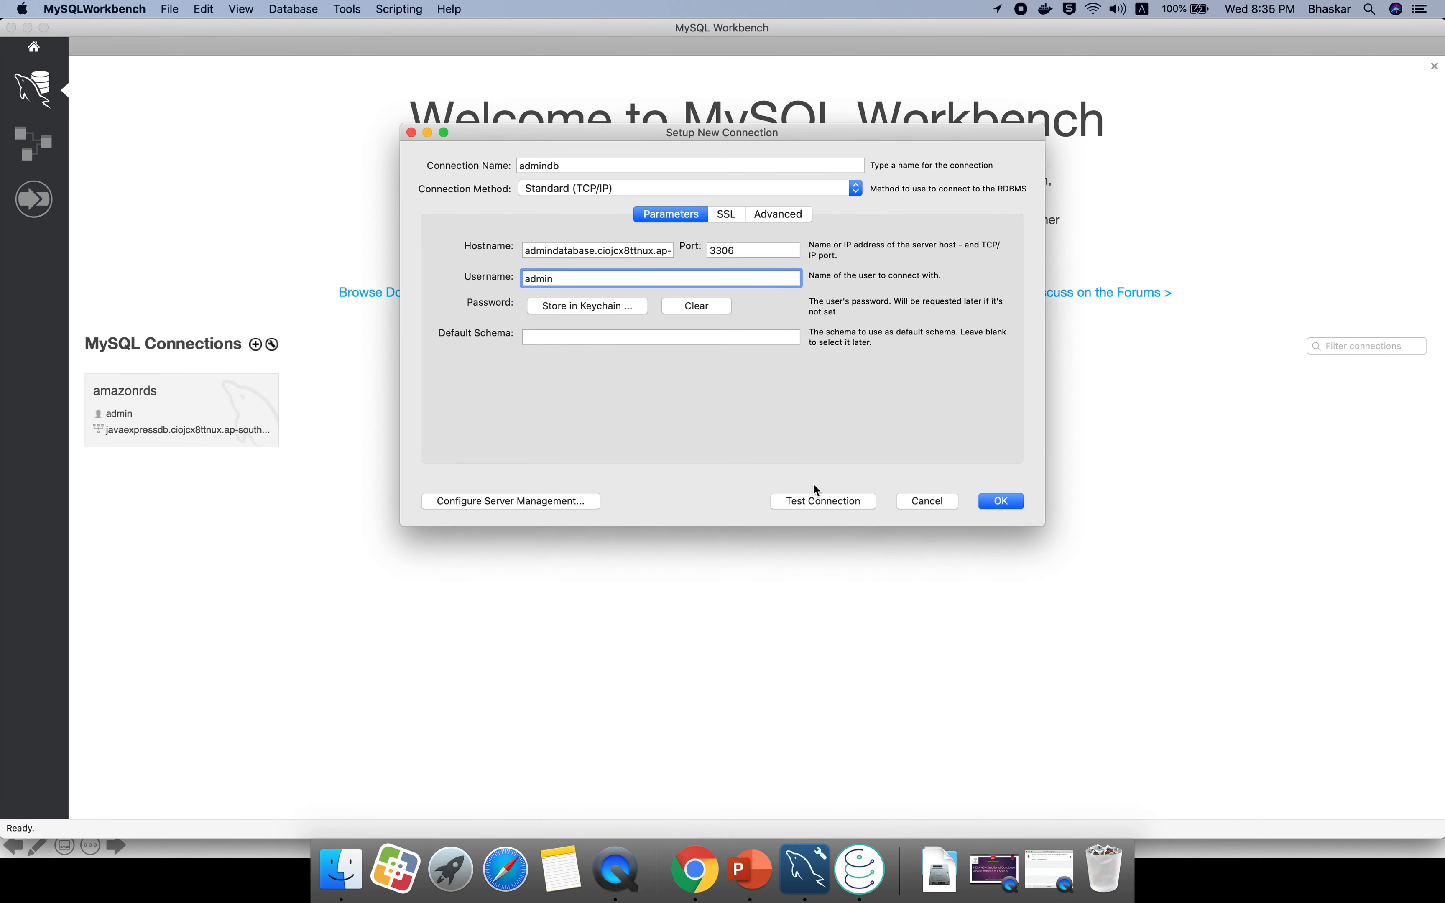
click(819, 502)
text(•••••)
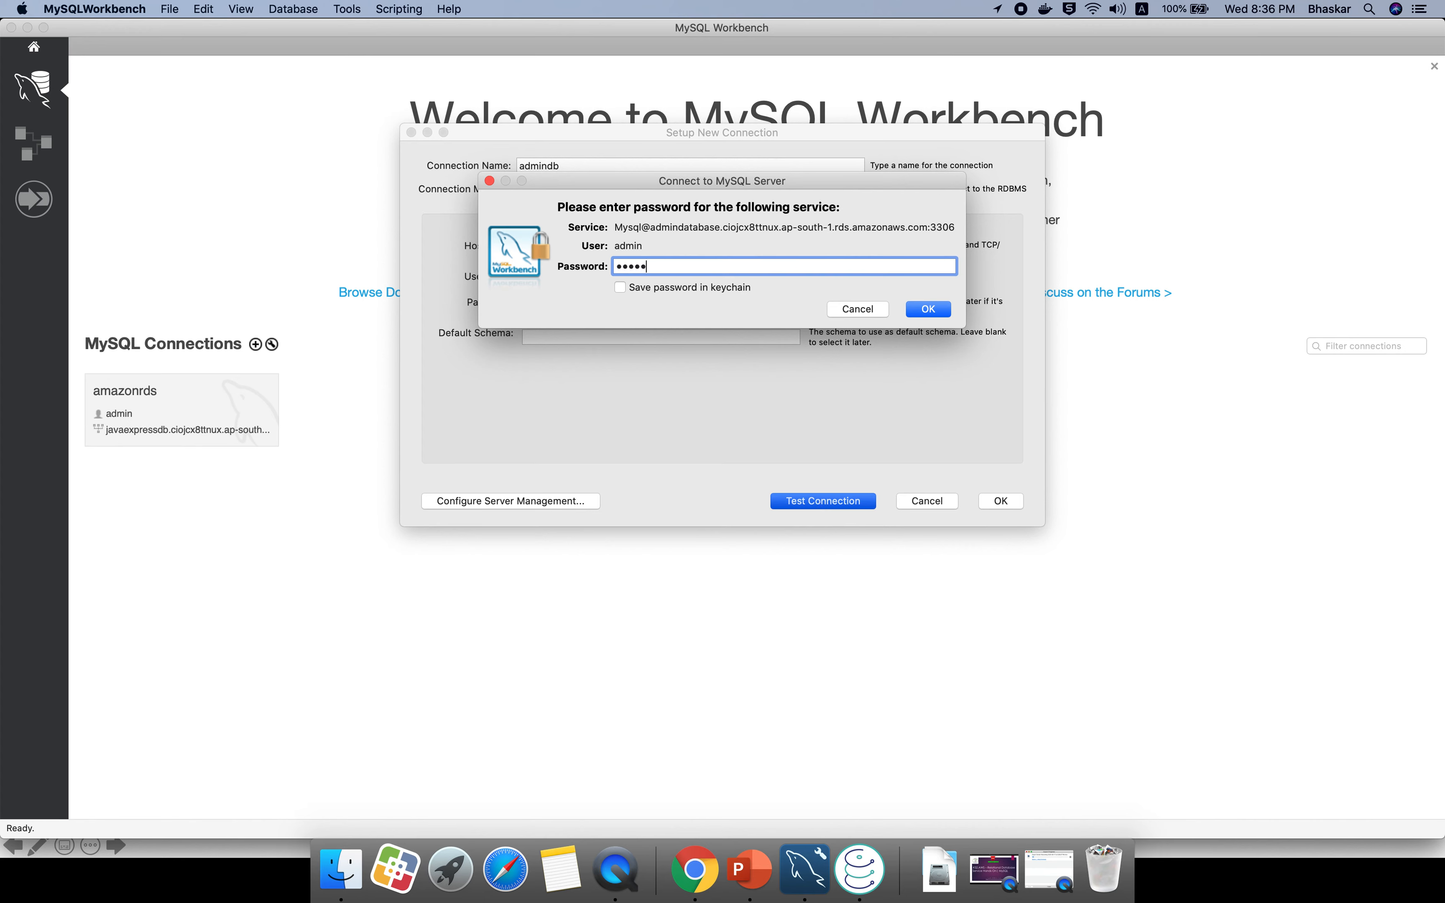
click(913, 310)
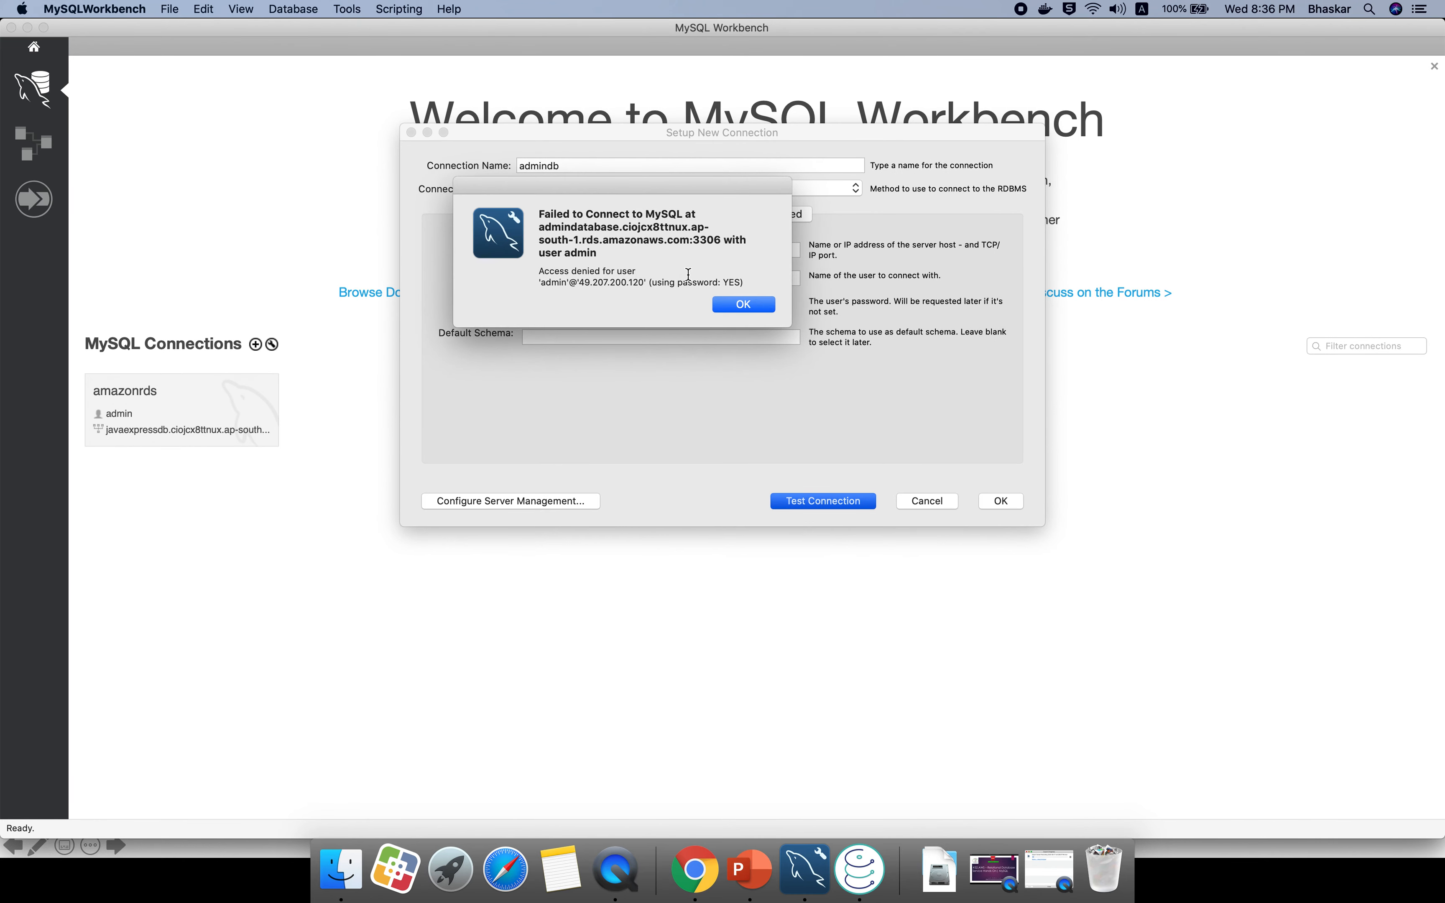
click(743, 304)
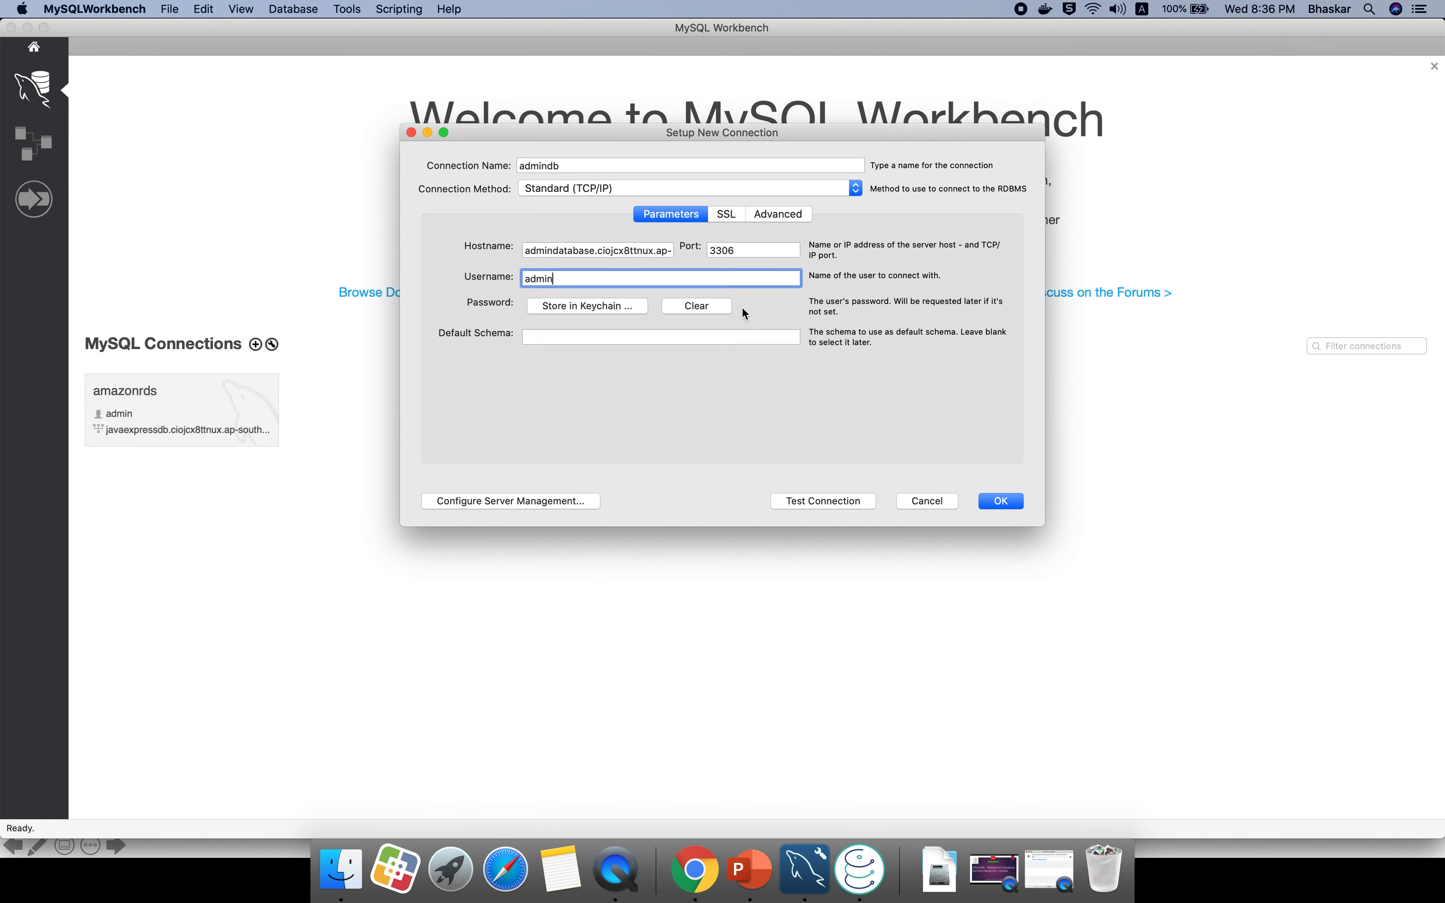
- Store the corrected password and retest the connection until it succeeds
click(610, 302)
text(•••••••)
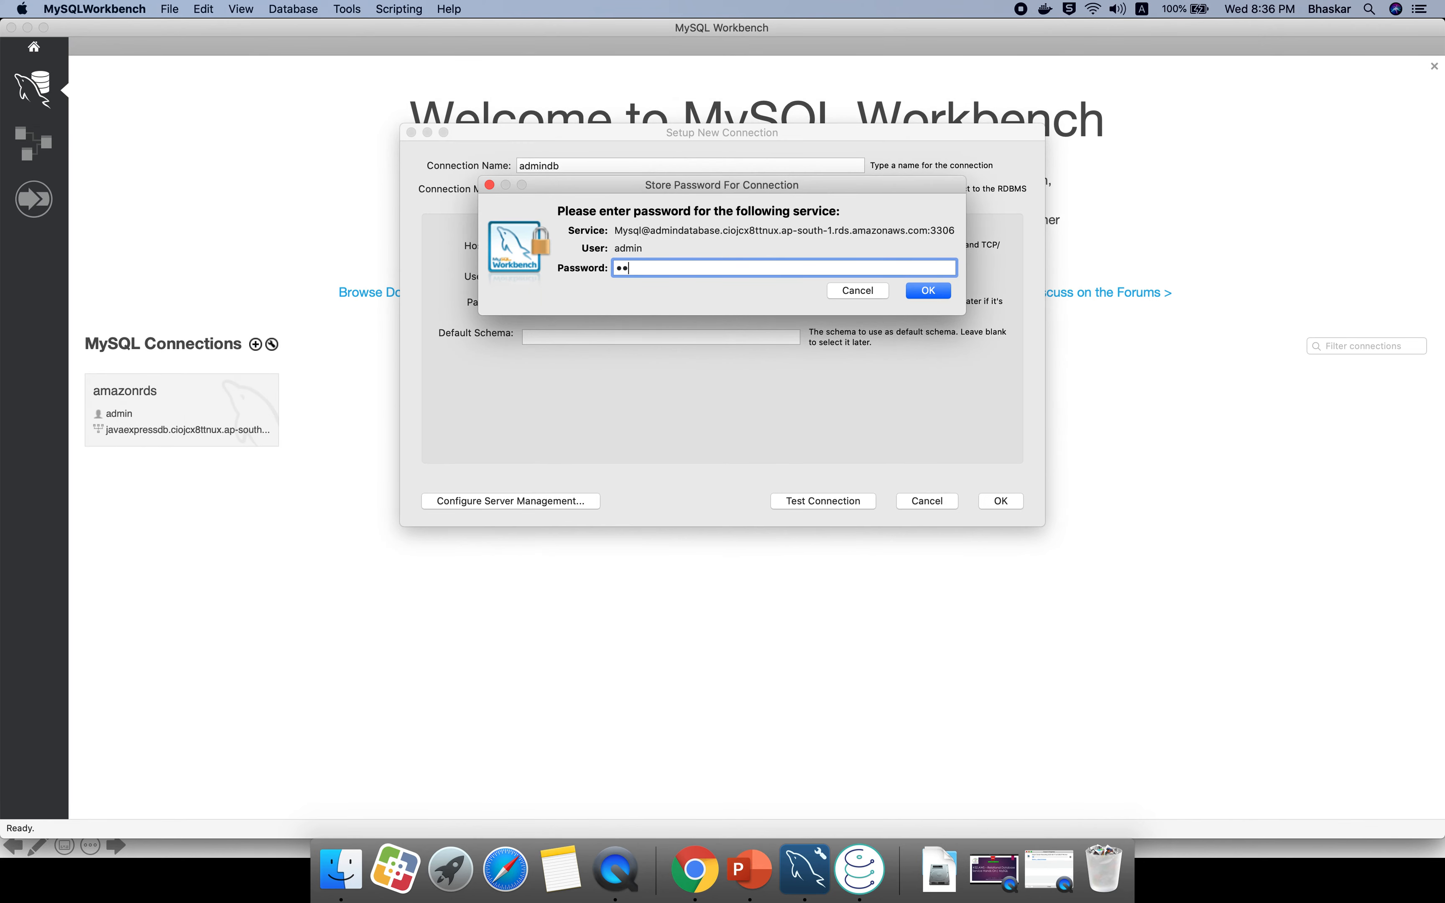
text(••••)
click(914, 291)
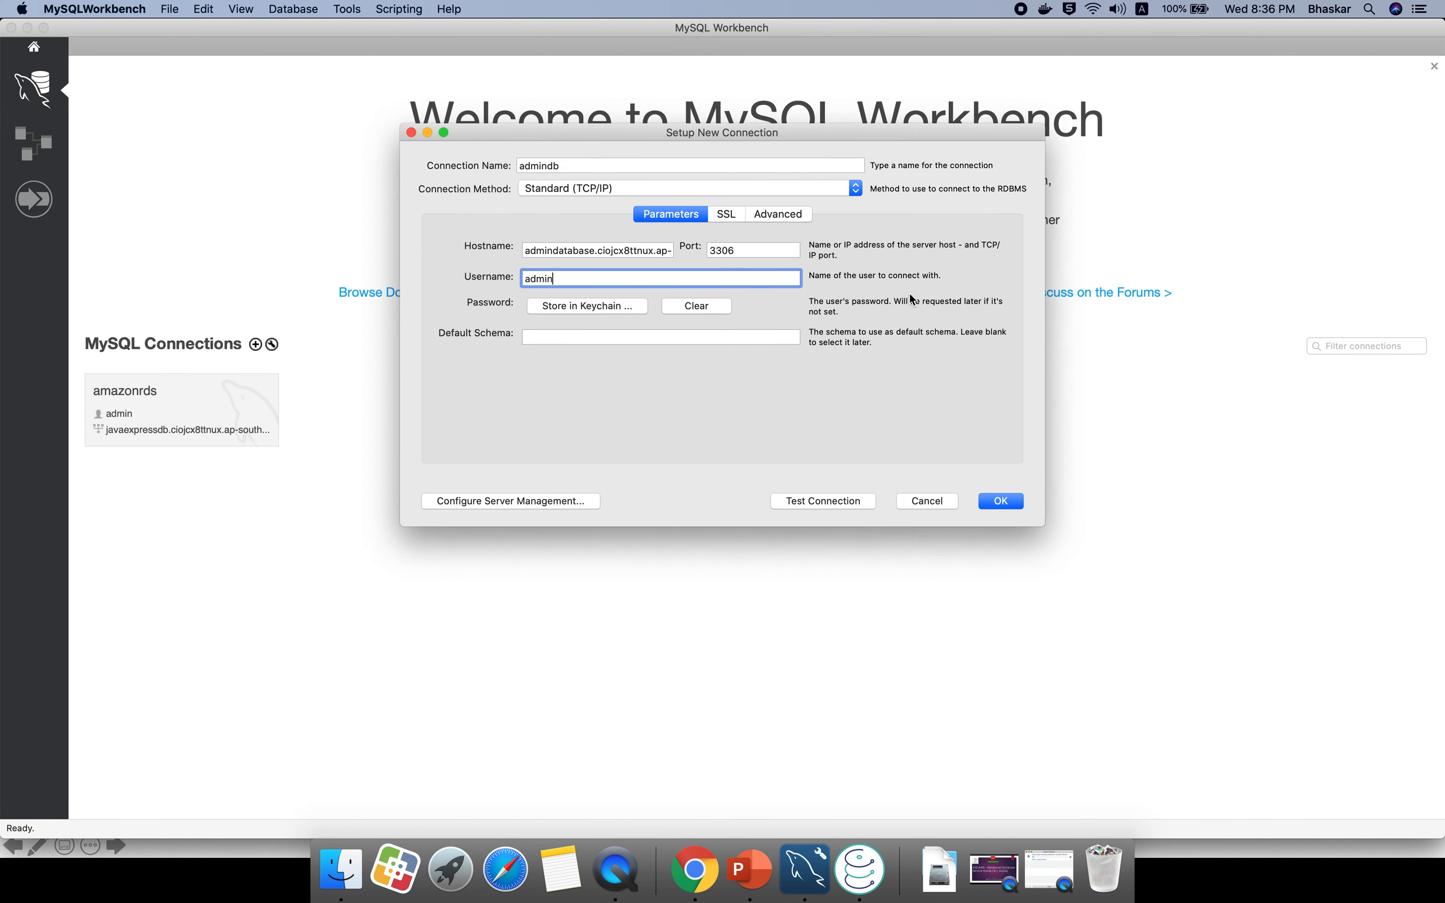
click(822, 503)
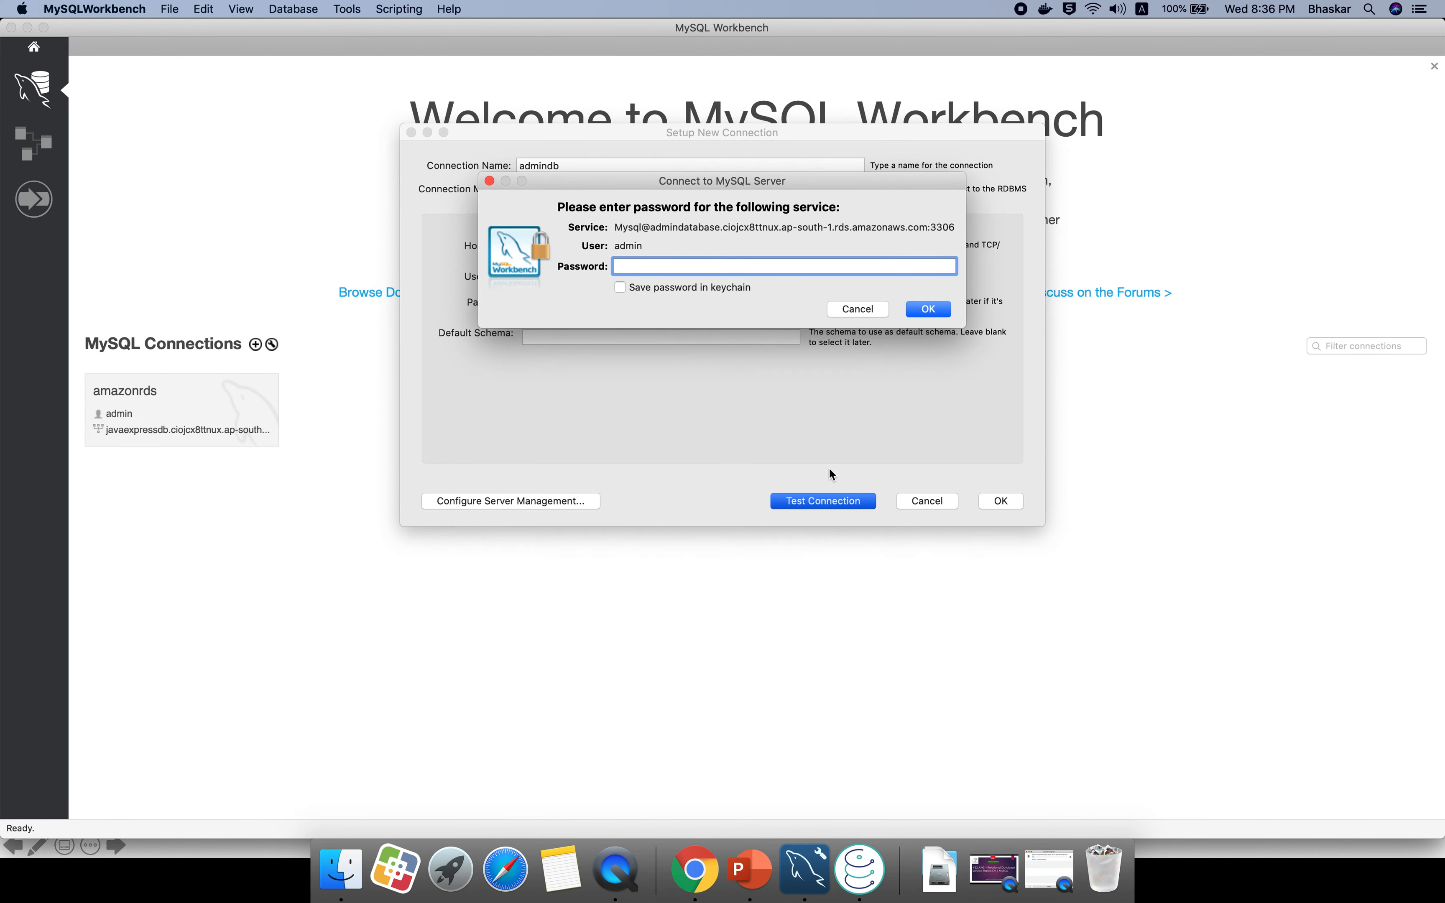
text(••••••••••)
click(937, 308)
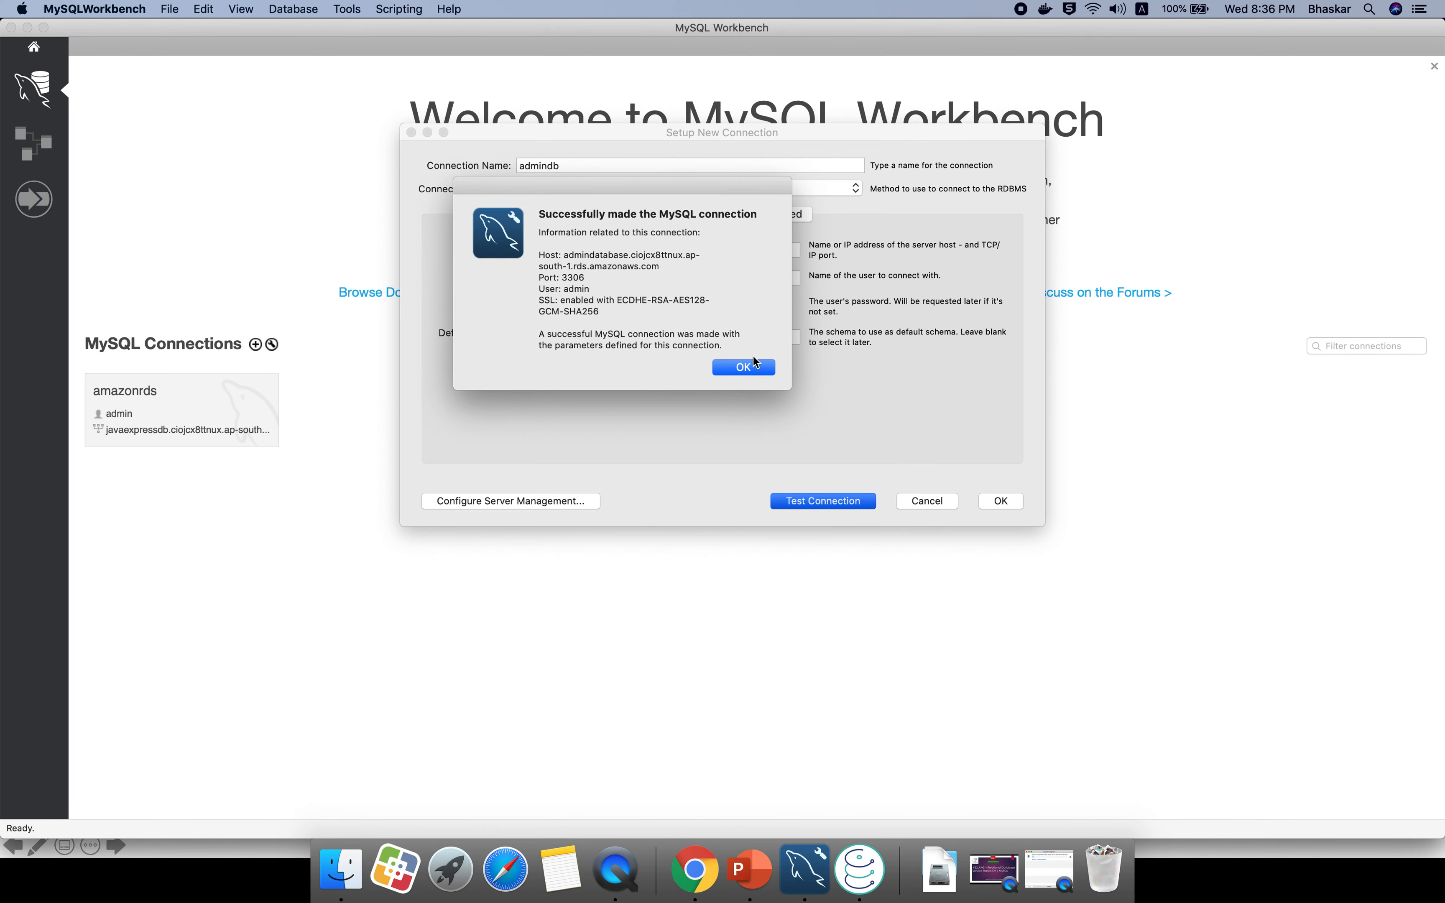
click(753, 364)
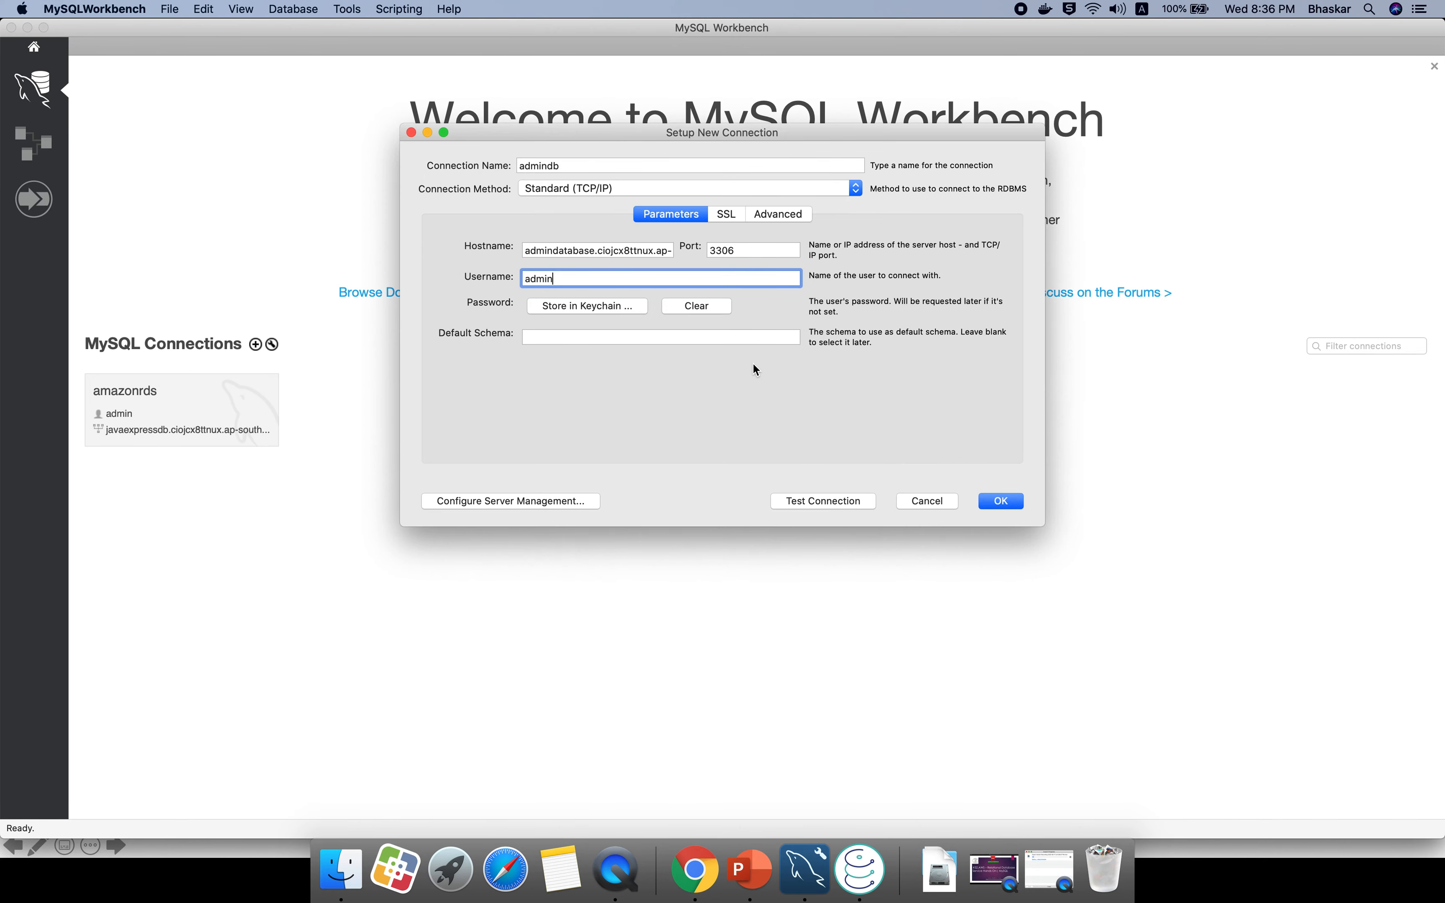
- Save the admindb connection, open it in a SQL editor, and show the schema list
click(1001, 502)
click(363, 398)
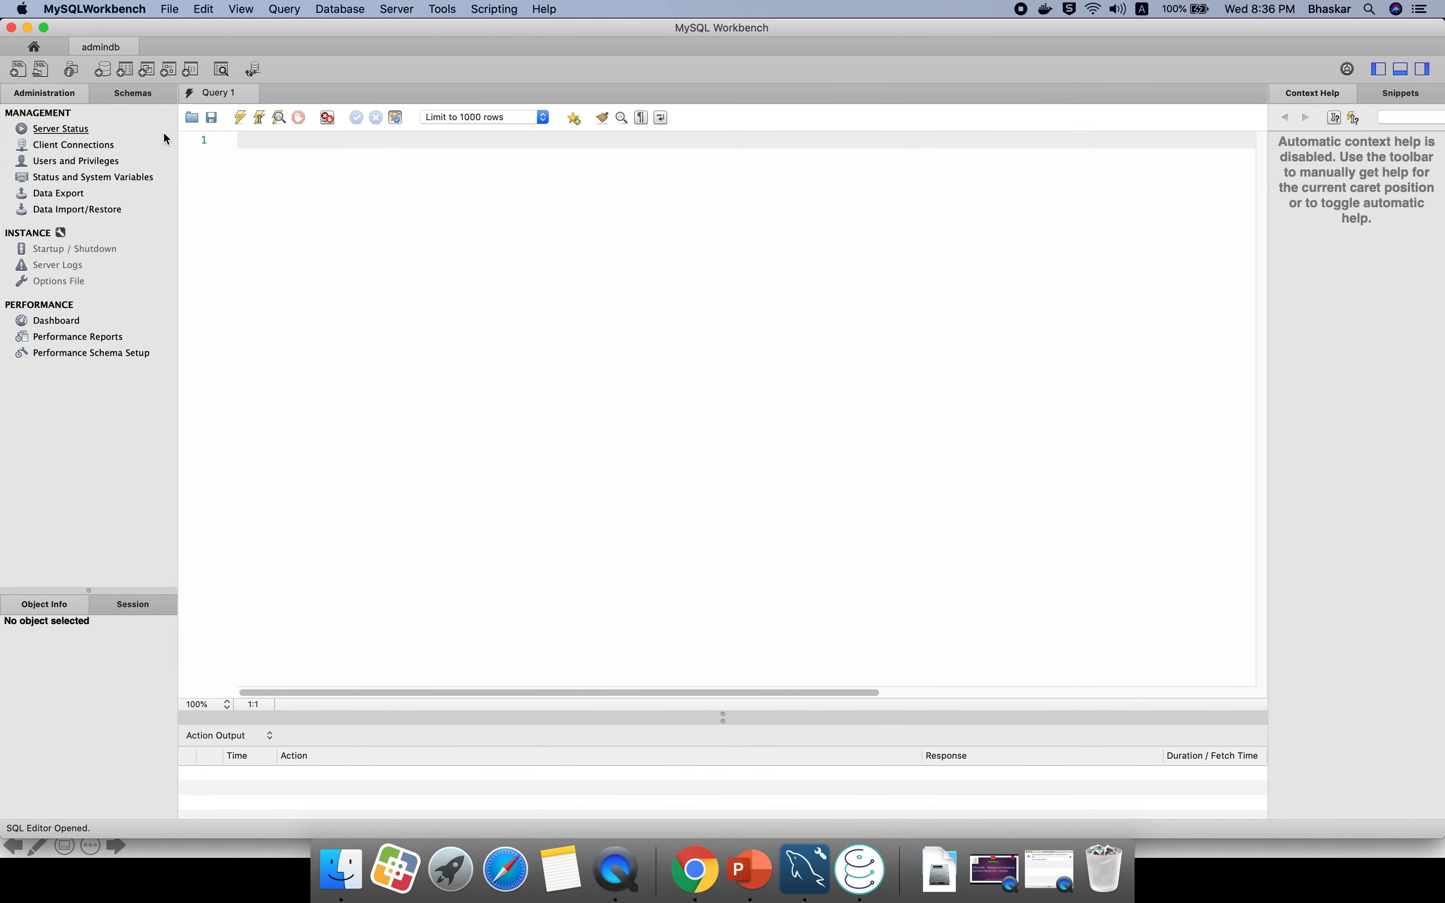
click(153, 95)
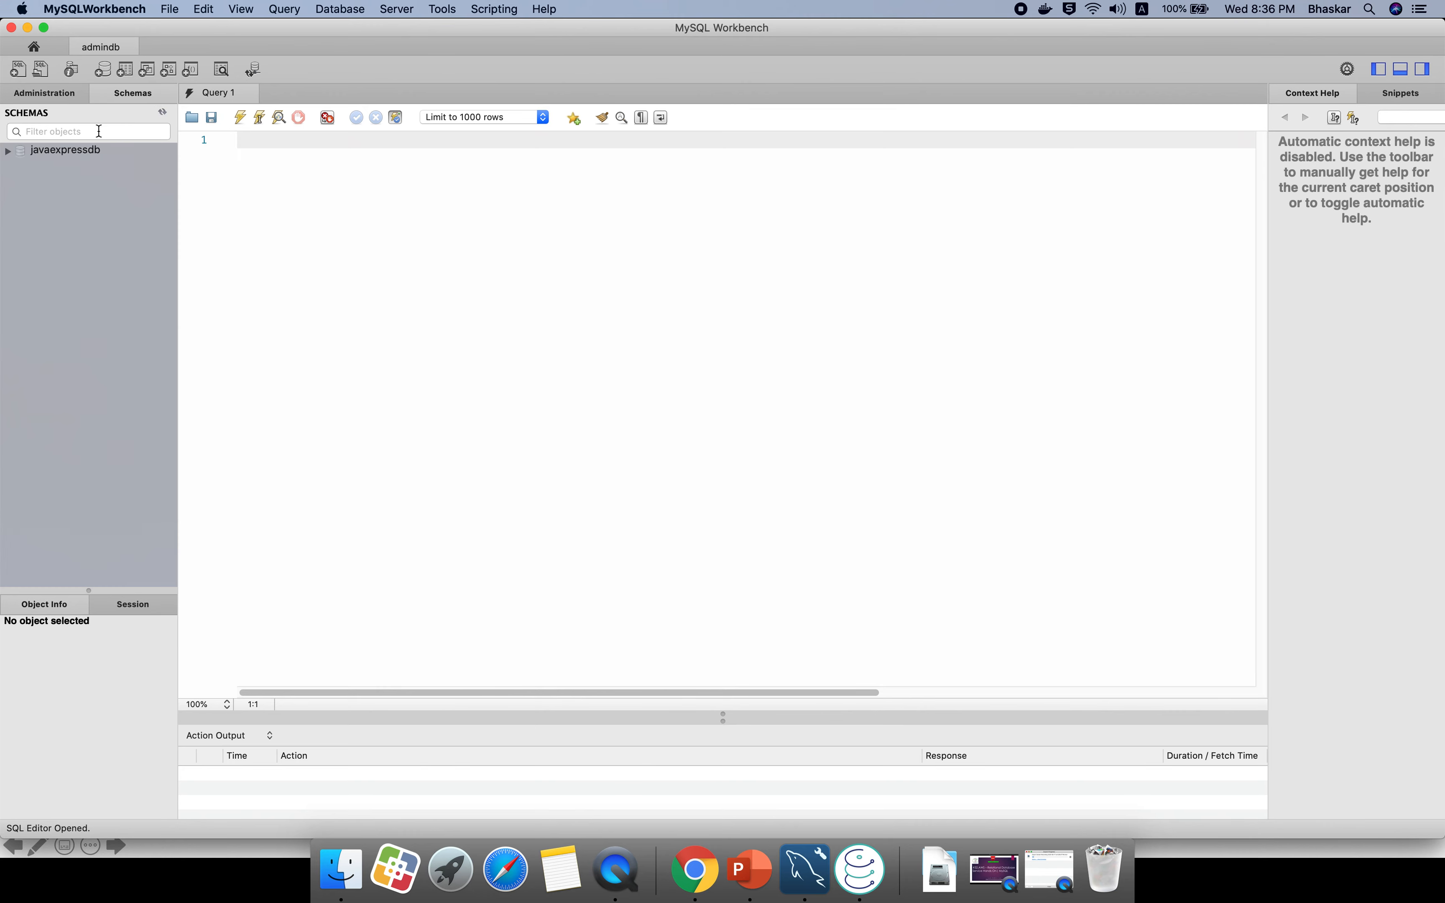
- Expand the javaexpressdb schema and select its Tables group
click(9, 151)
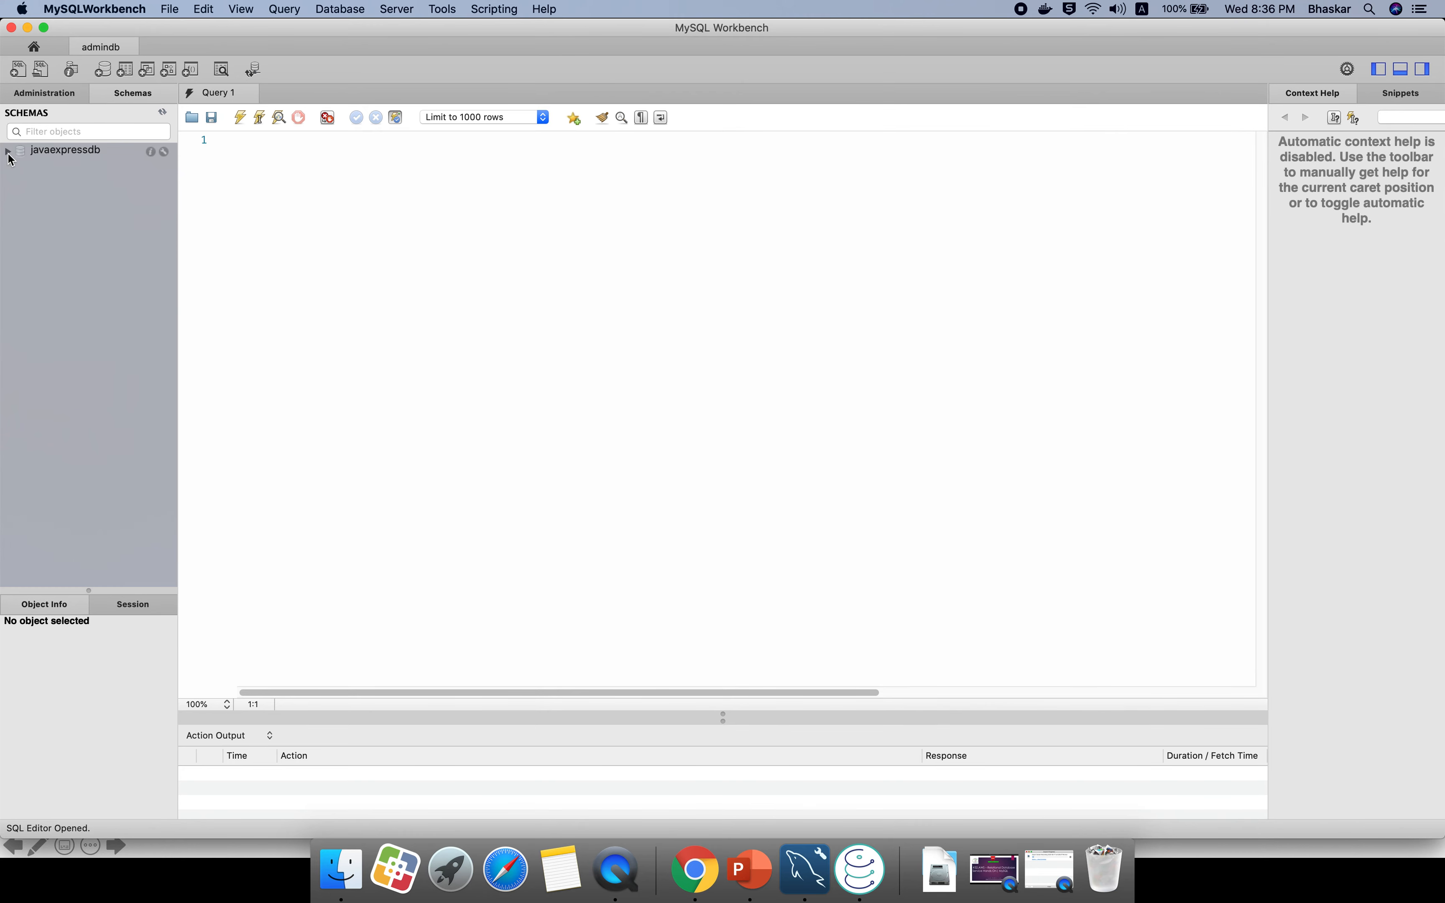
click(9, 152)
click(9, 152)
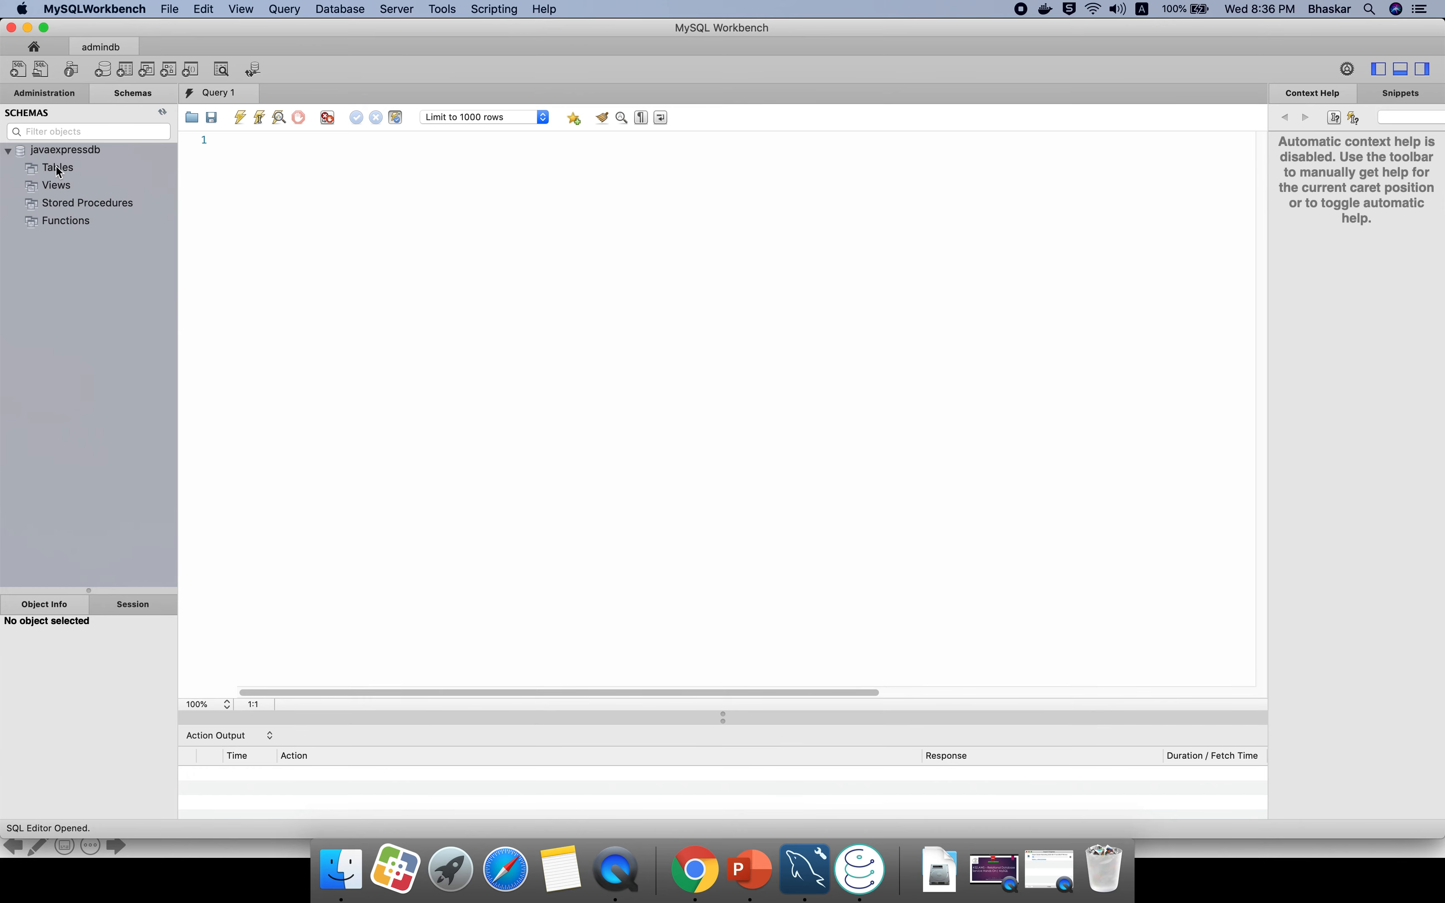
click(59, 168)
click(353, 176)
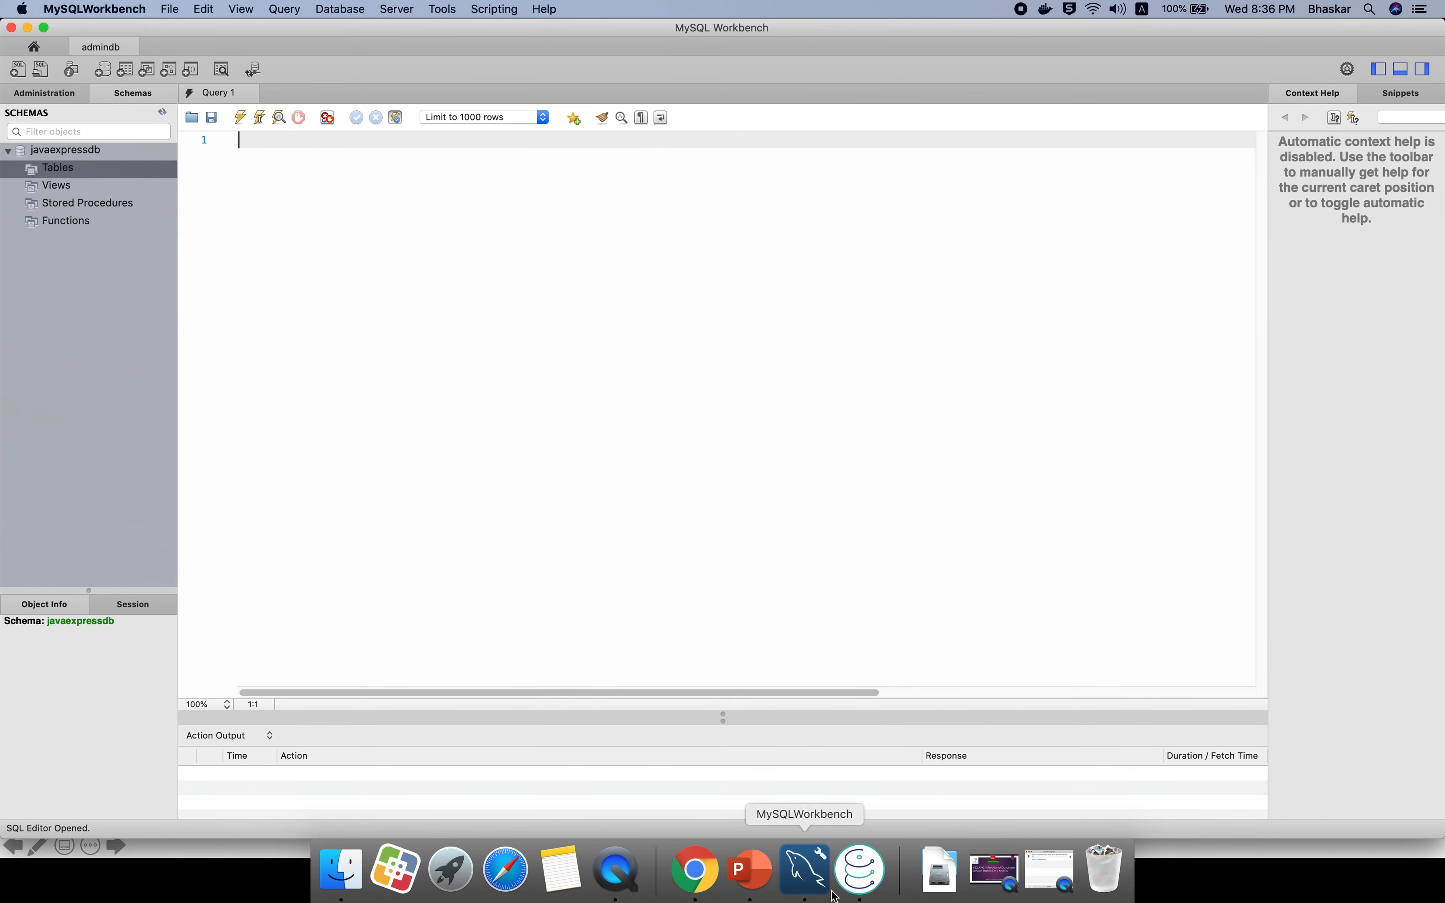
click(873, 890)
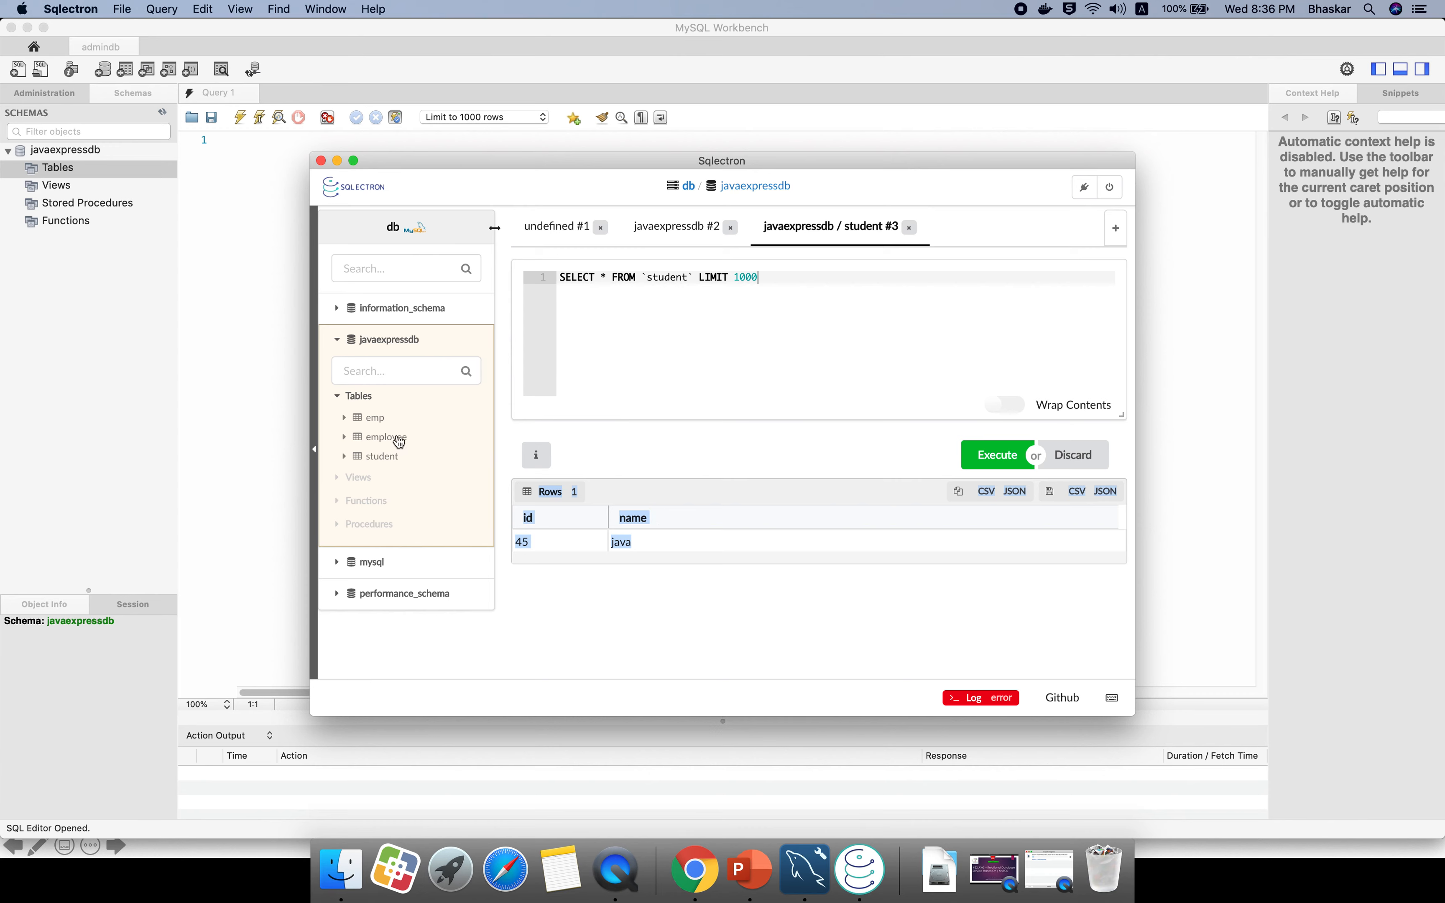